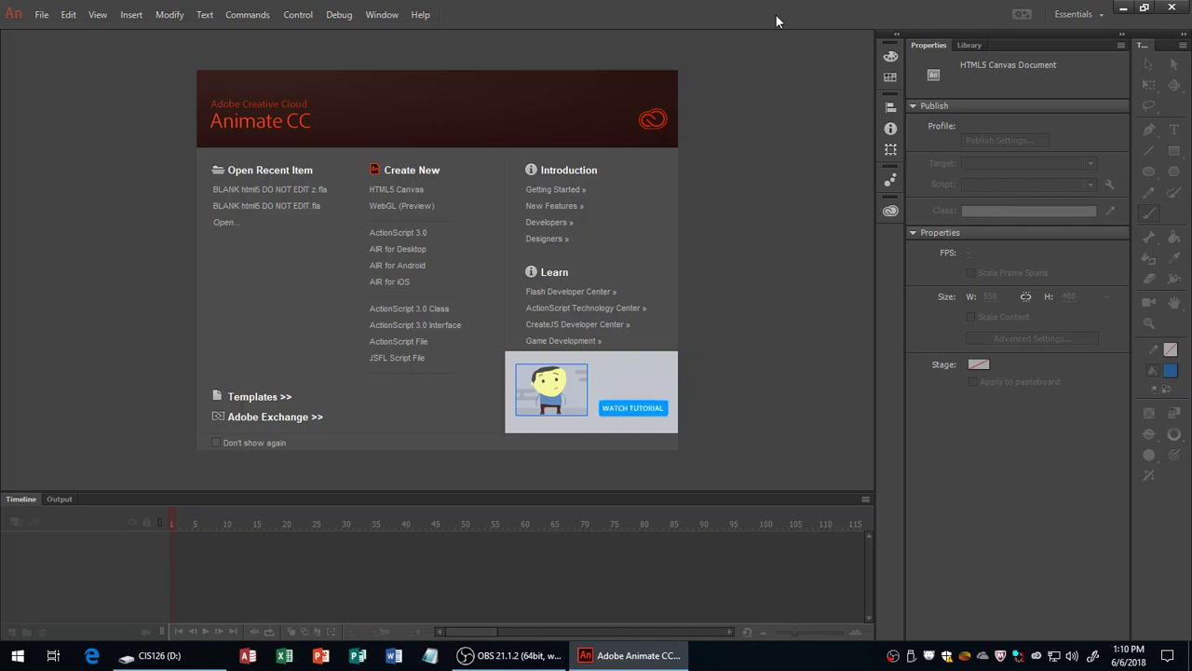
# Create a new HTML5 Canvas document and set its stage size to 1920 by 1080 px.
pyautogui.click(403, 193)
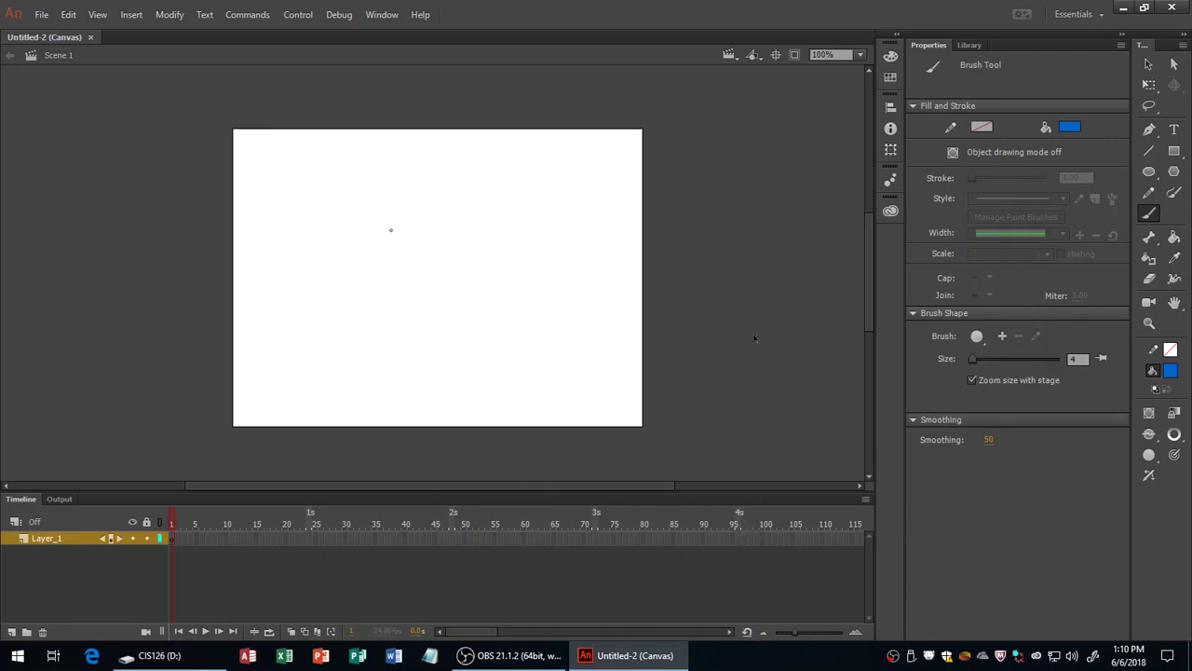
pyautogui.click(1148, 65)
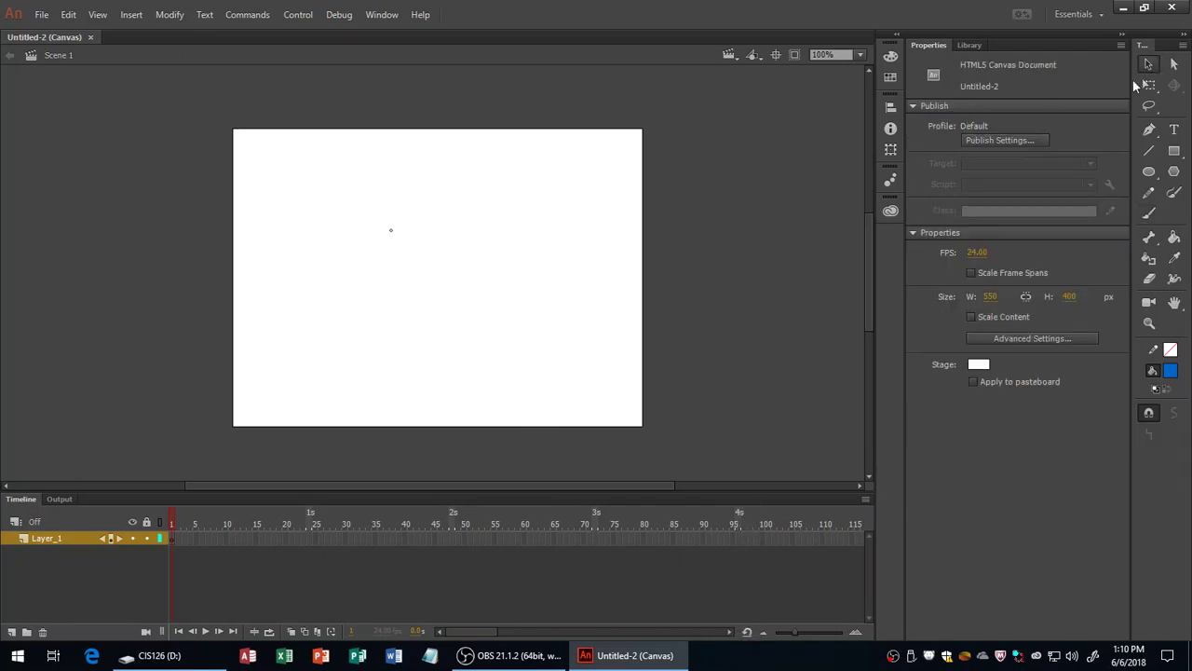
pyautogui.click(989, 298)
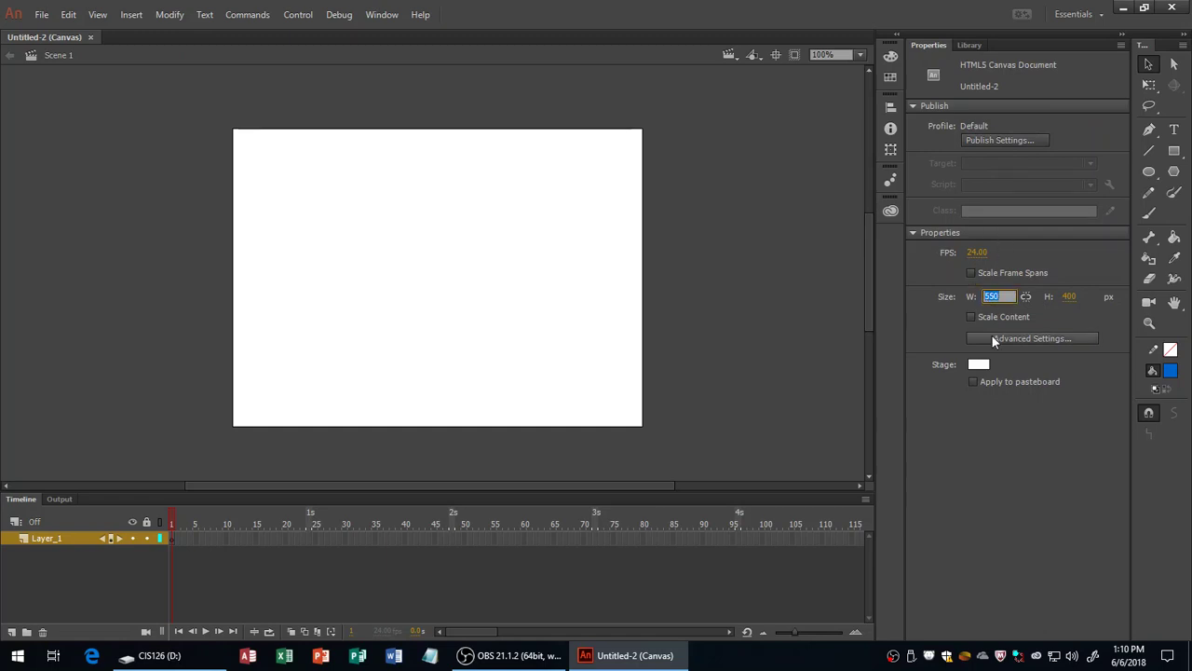
pyautogui.write('1920')
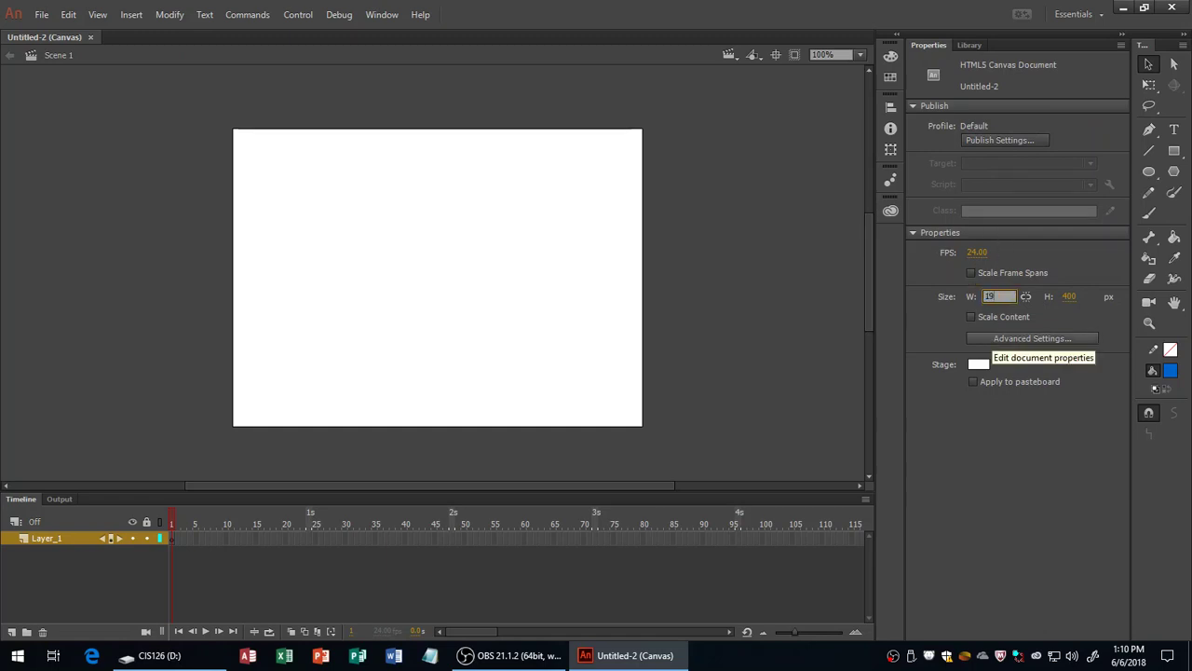
pyautogui.press('Tab')
pyautogui.write('1080')
pyautogui.press('Return')
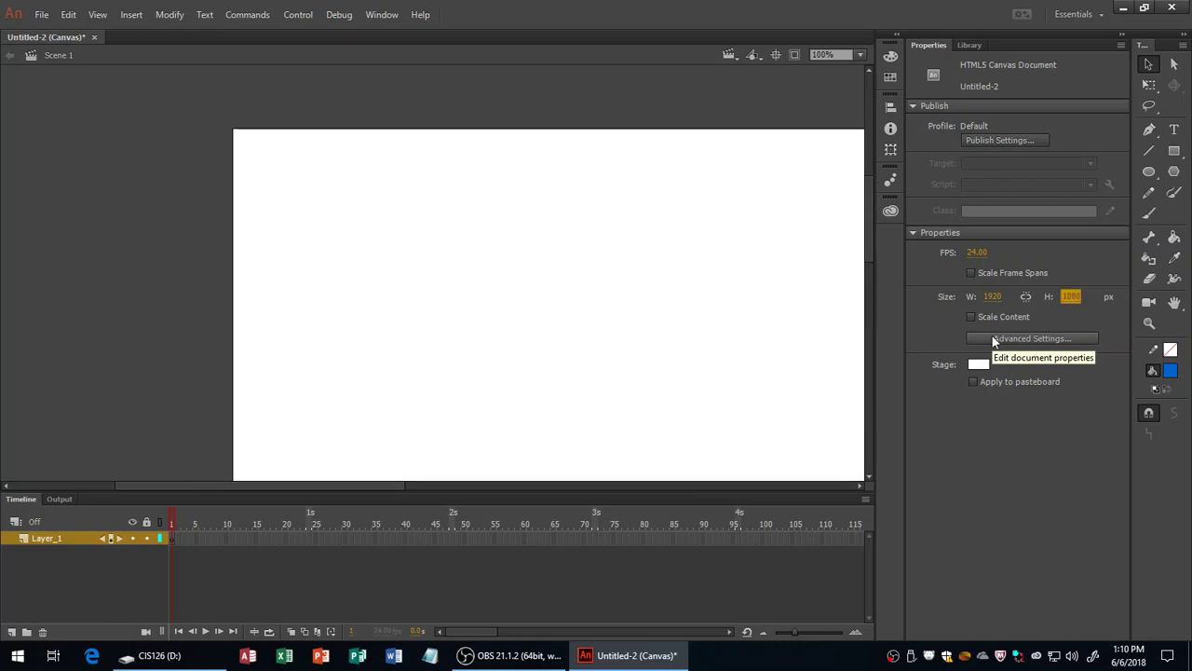
pyautogui.press('h')
pyautogui.moveTo(693, 307)
pyautogui.mouseDown()
pyautogui.moveTo(736, 333)
pyautogui.moveTo(702, 313)
pyautogui.mouseUp()
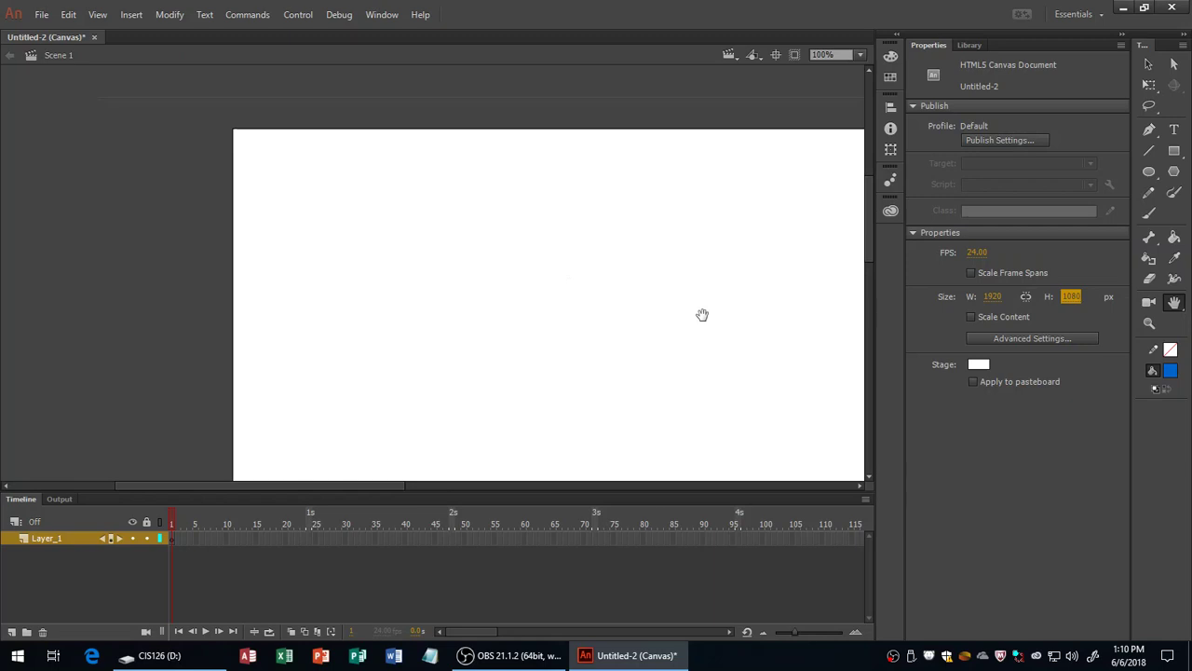
pyautogui.moveTo(702, 315); pyautogui.dragTo(568, 283)
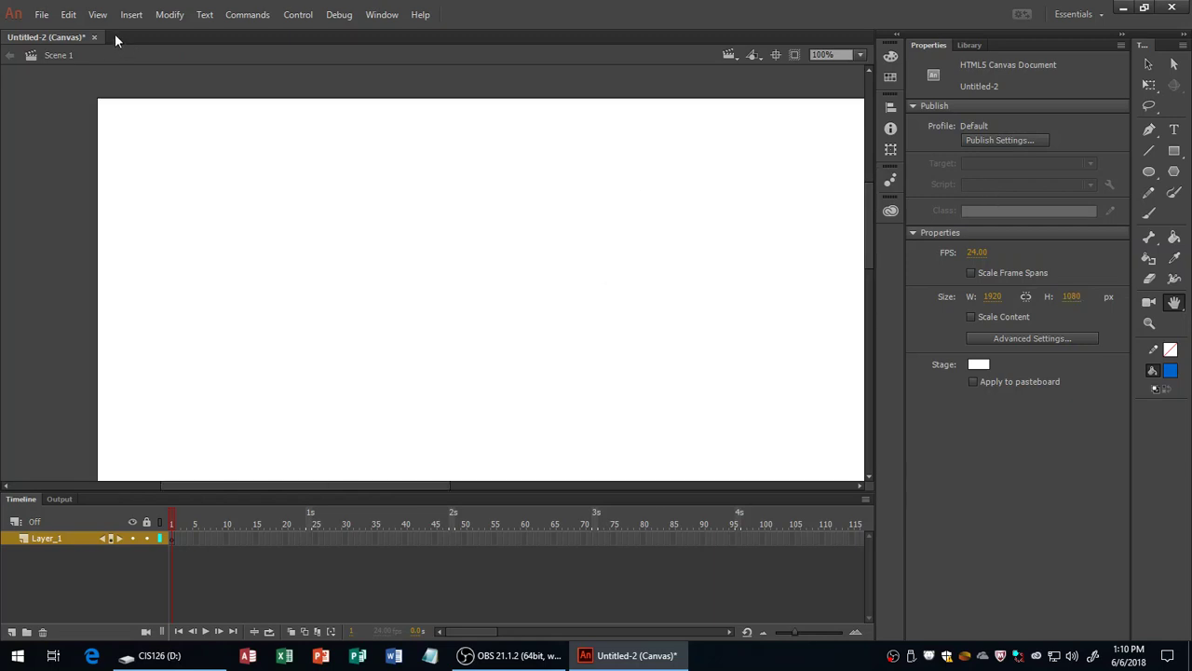
pyautogui.click(74, 16)
pyautogui.click(75, 17)
pyautogui.moveTo(658, 317); pyautogui.dragTo(730, 364)
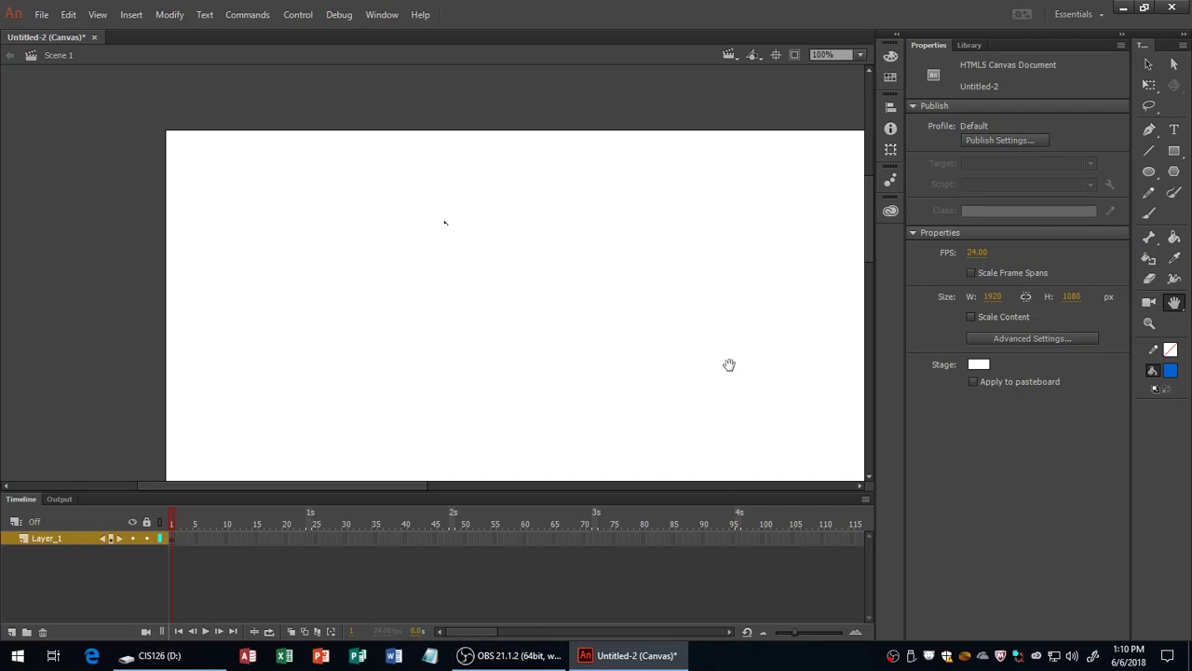
pyautogui.moveTo(367, 232); pyautogui.dragTo(482, 267)
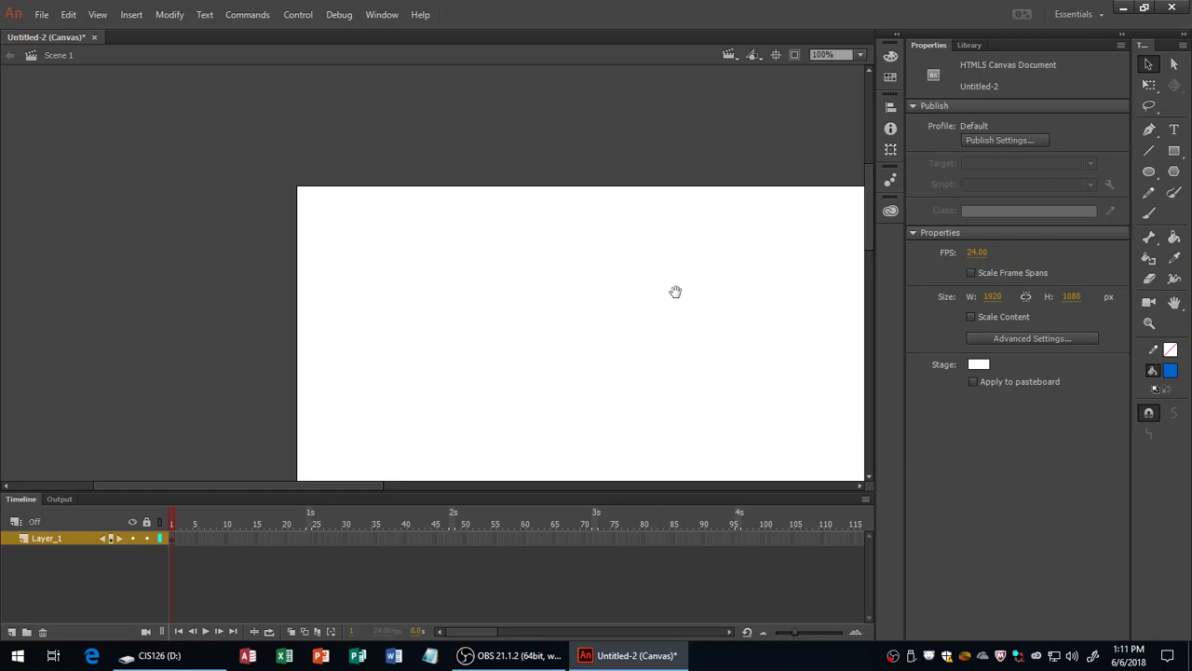
pyautogui.moveTo(707, 362); pyautogui.dragTo(517, 233)
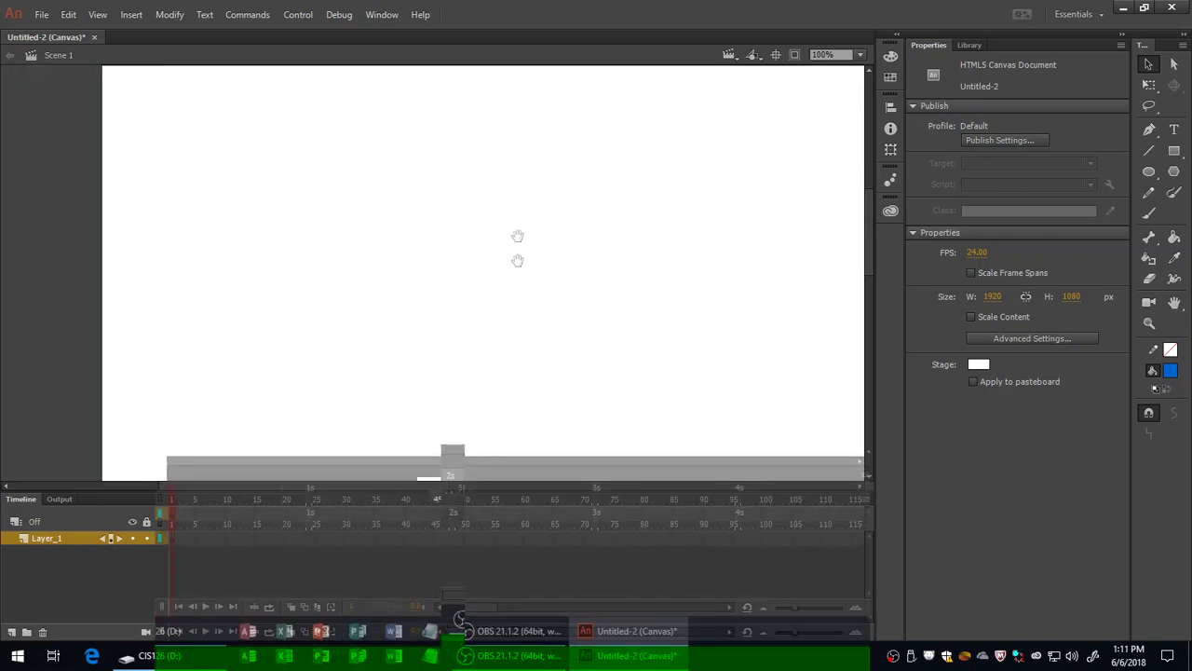
pyautogui.moveTo(518, 260); pyautogui.dragTo(375, 233)
# Save the document as prac01 in Animate Document format on the CIS126 (D:) drive.
pyautogui.click(42, 15)
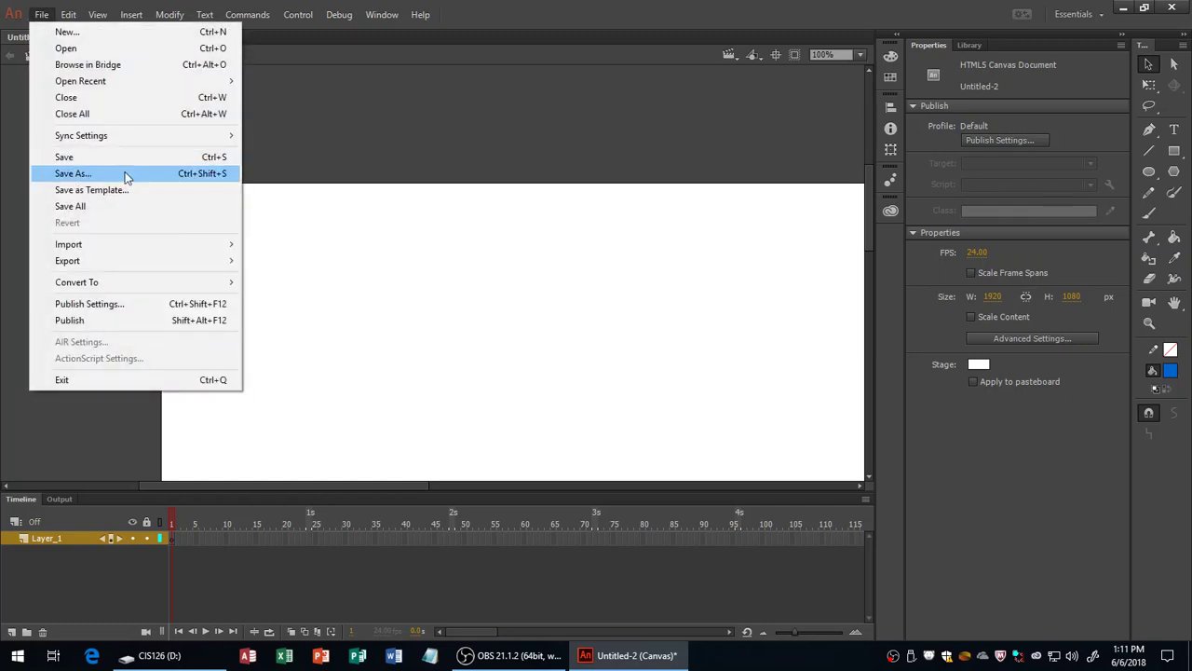
pyautogui.click(125, 173)
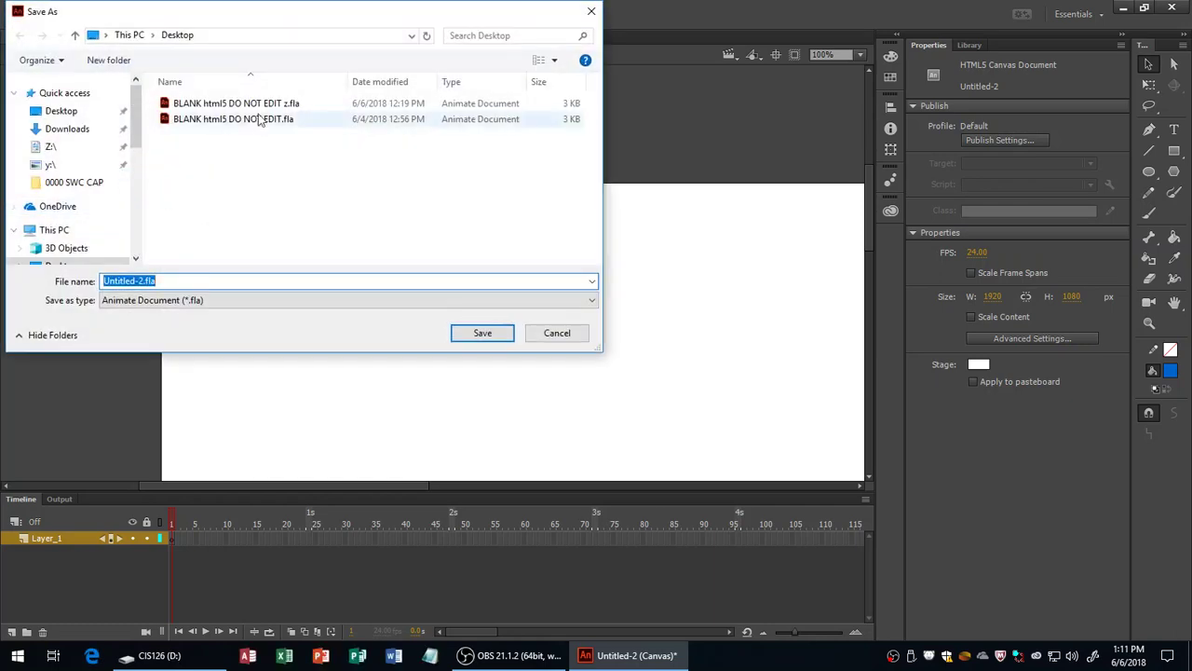
pyautogui.moveTo(254, 26); pyautogui.dragTo(268, 37)
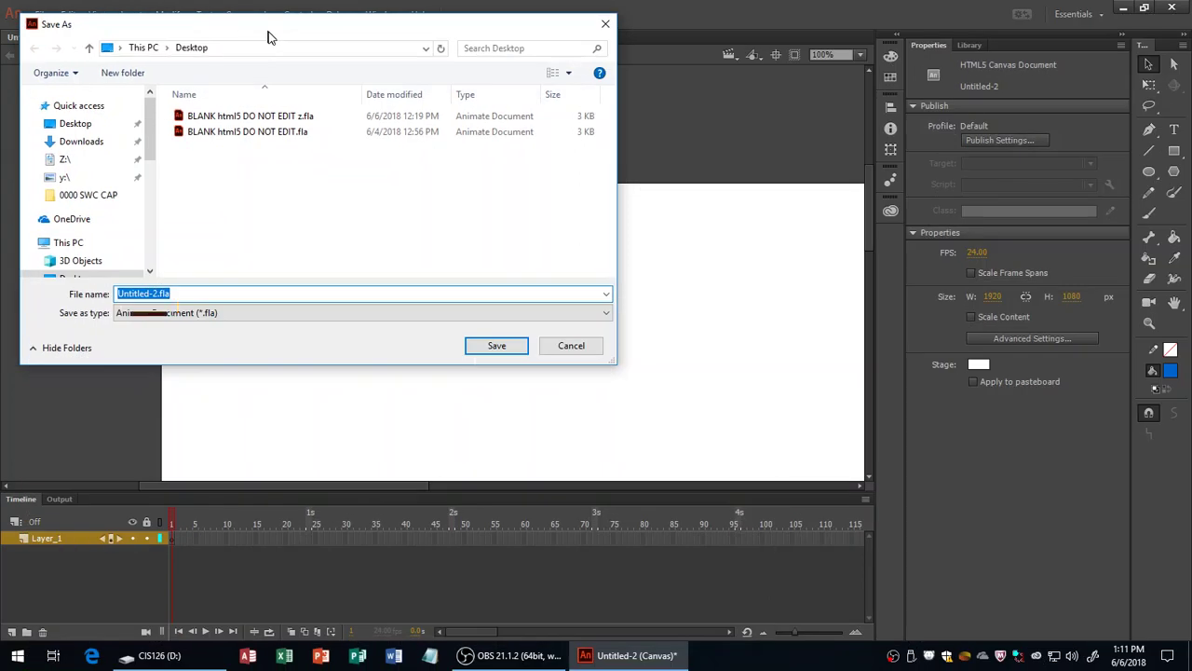
pyautogui.moveTo(267, 37); pyautogui.dragTo(276, 50)
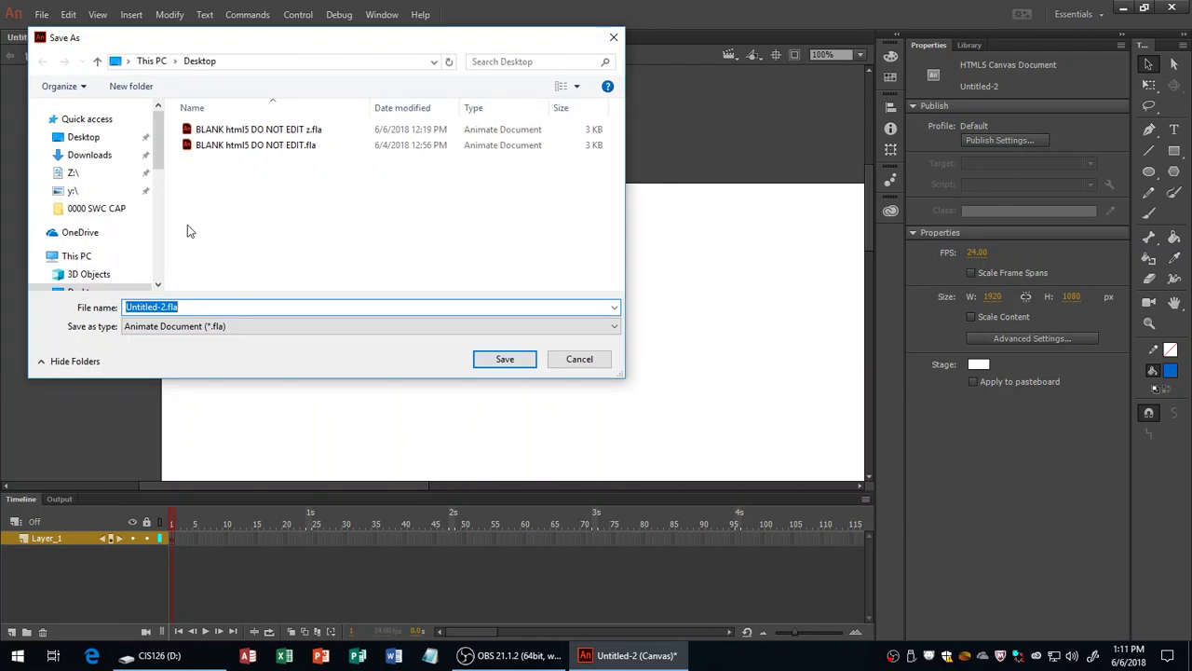
pyautogui.click(78, 256)
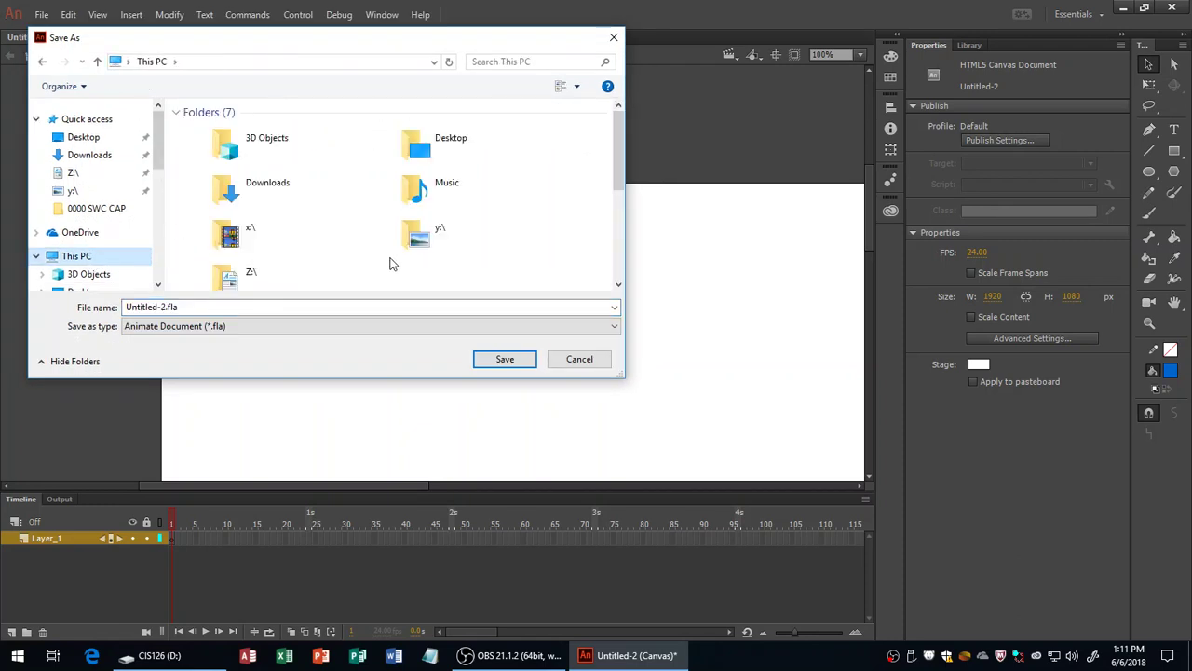
pyautogui.scroll(-5, 621, 256)
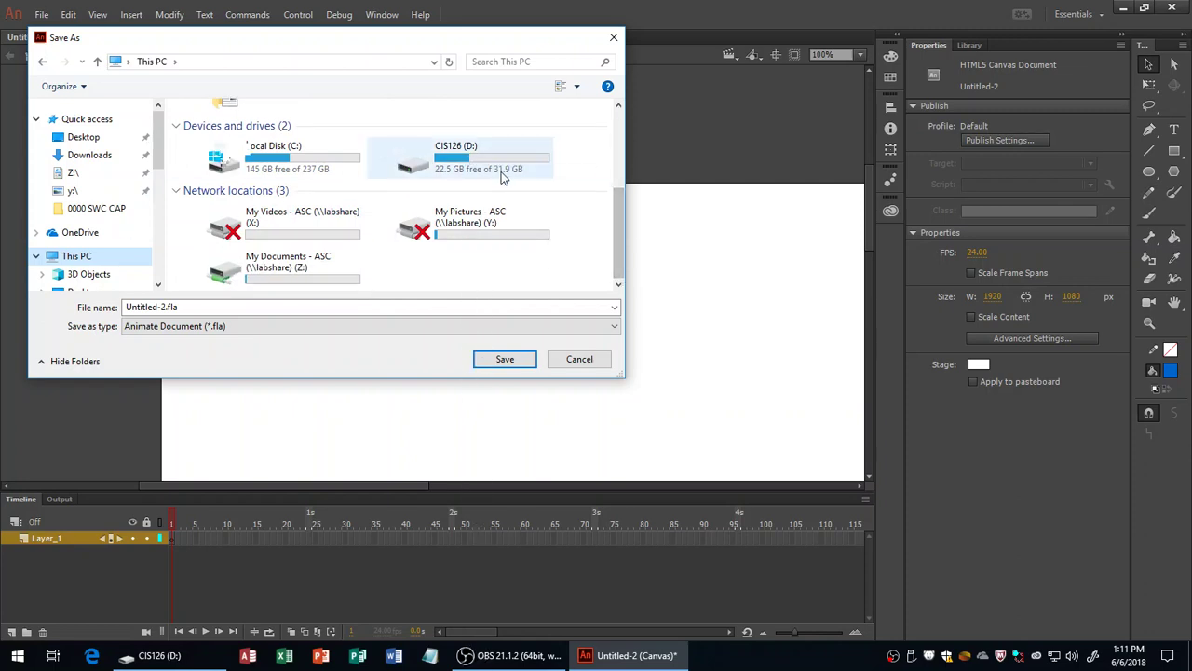
pyautogui.hotkey('alt', 'n')
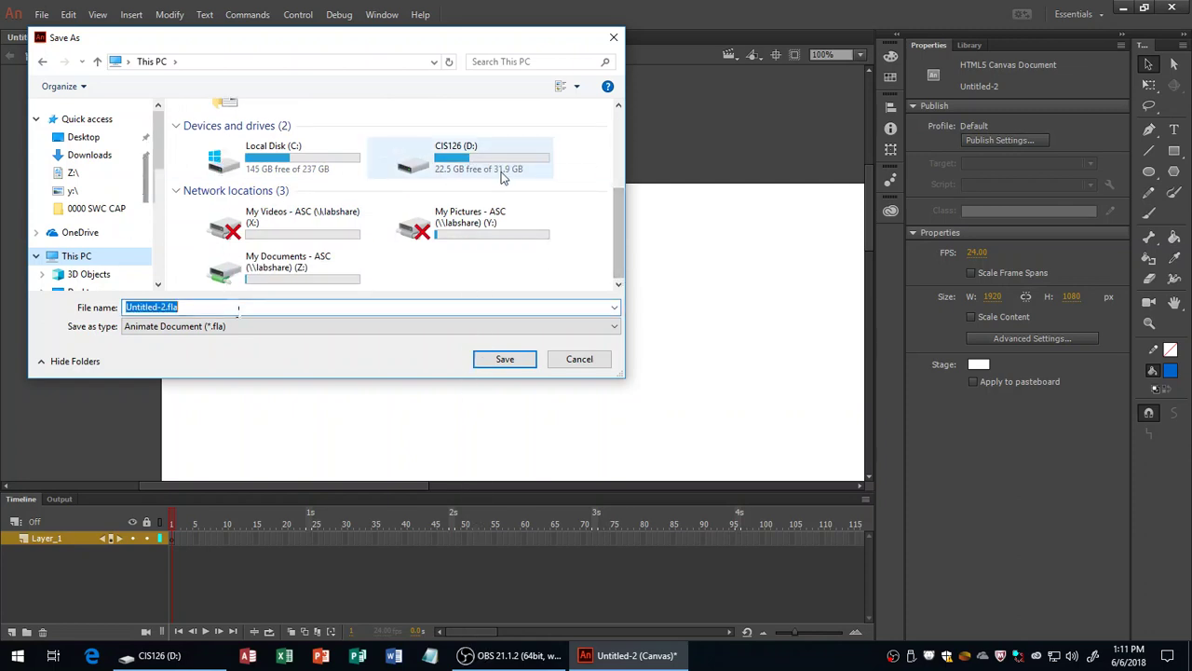
pyautogui.write('prac')
pyautogui.doubleClick(503, 172)
pyautogui.write('01')
pyautogui.press('Return')
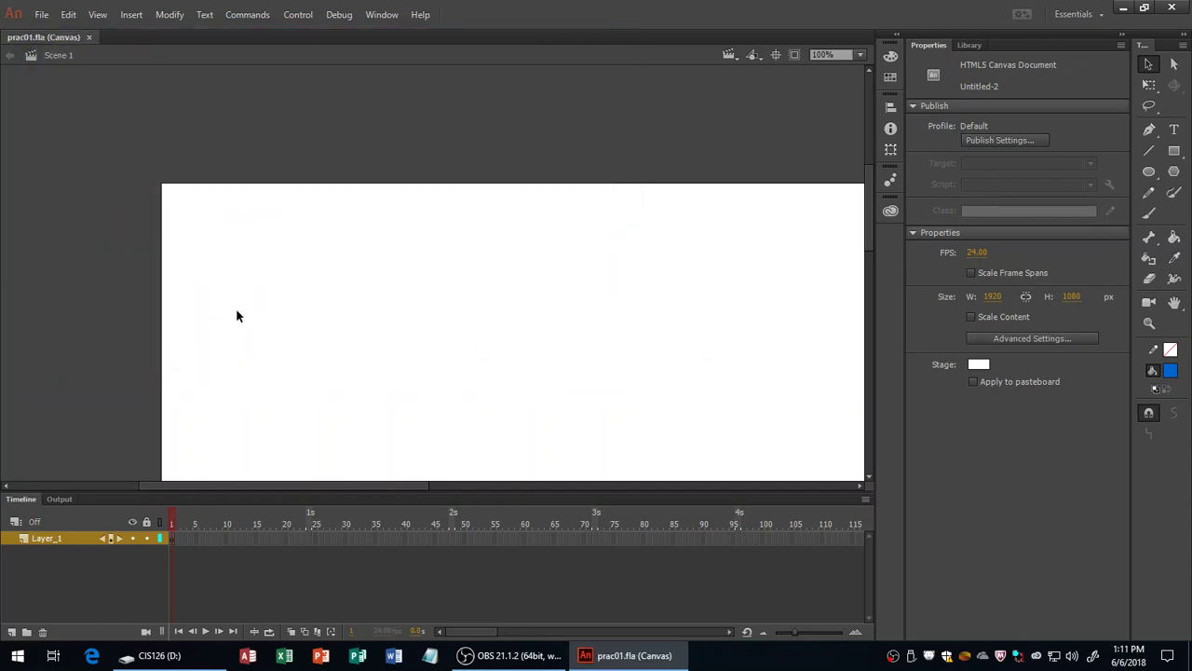
pyautogui.press('super+plus')
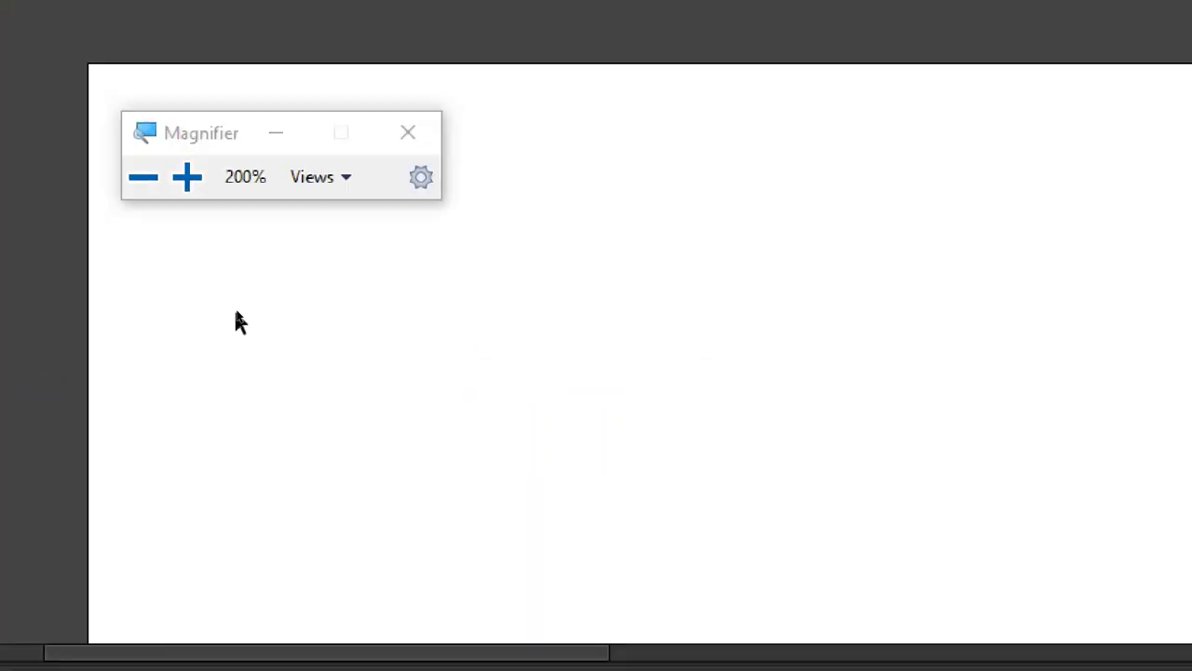
pyautogui.press('super+minus')
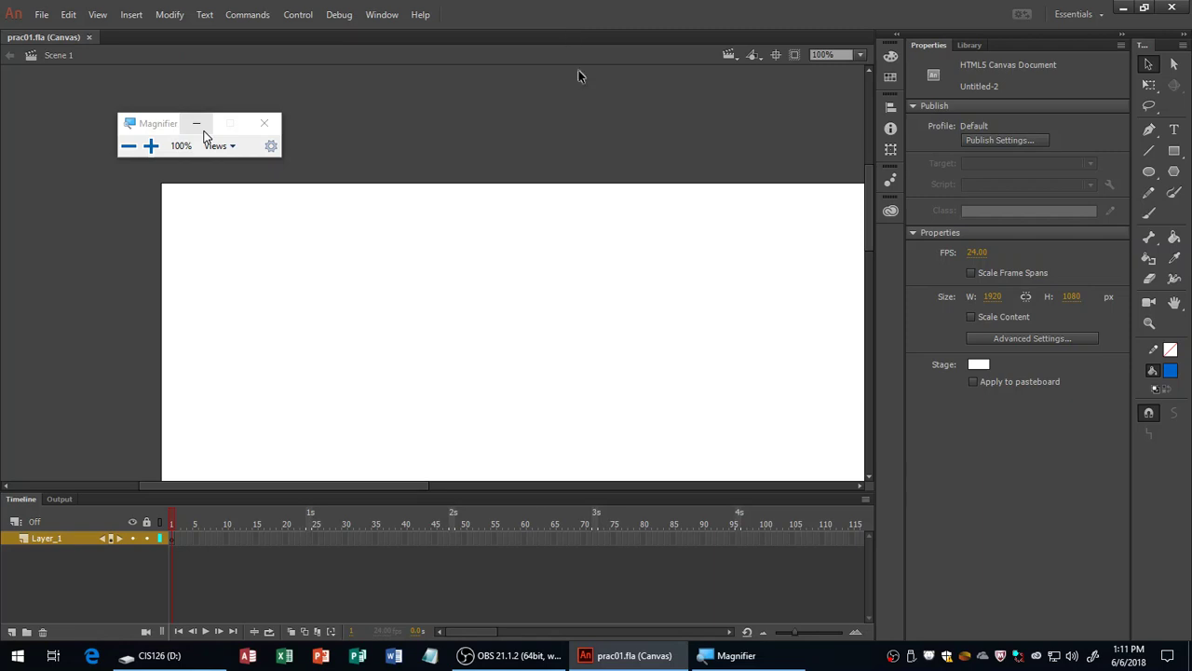
pyautogui.press('h')
pyautogui.moveTo(578, 333); pyautogui.dragTo(433, 227)
pyautogui.press('v')
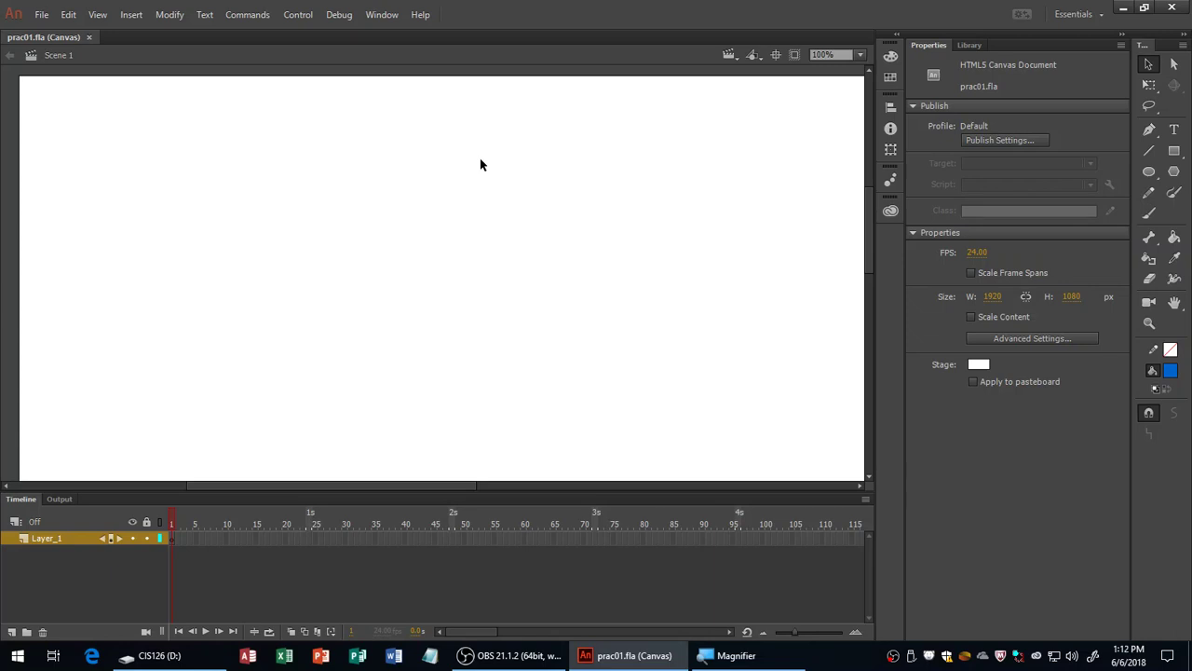
# Try two freehand blue squiggles on the stage with the Brush tool and undo both.
pyautogui.press('b')
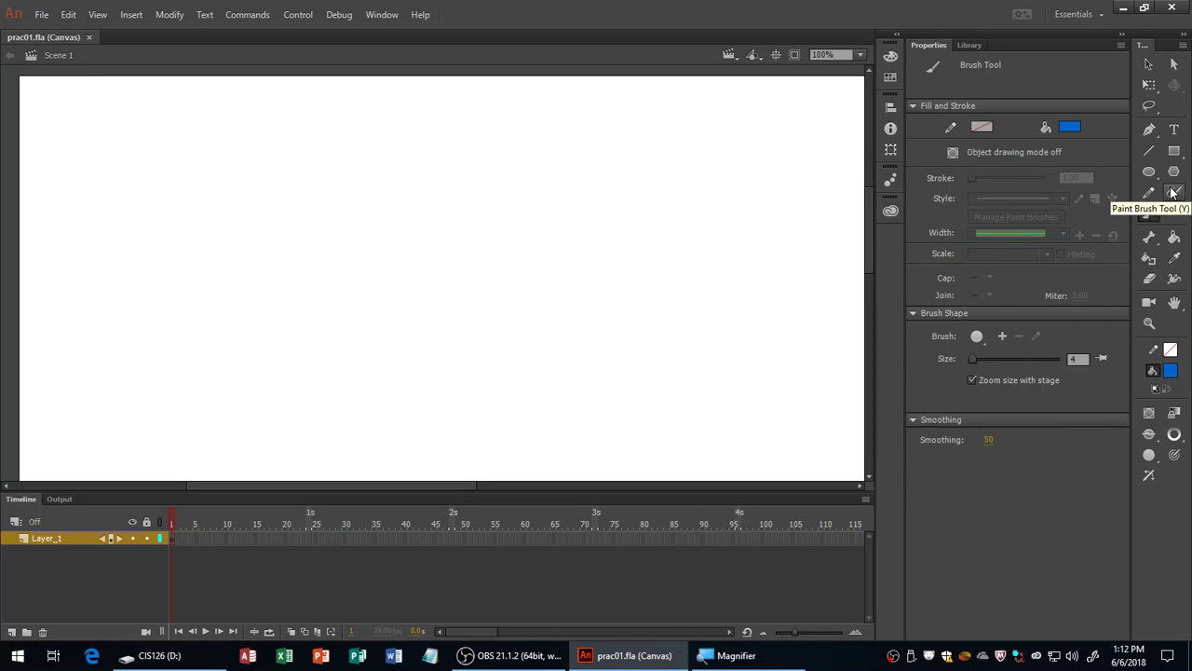
pyautogui.moveTo(266, 225)
pyautogui.mouseDown()
pyautogui.moveTo(345, 172)
pyautogui.moveTo(406, 246)
pyautogui.moveTo(556, 248)
pyautogui.mouseUp()
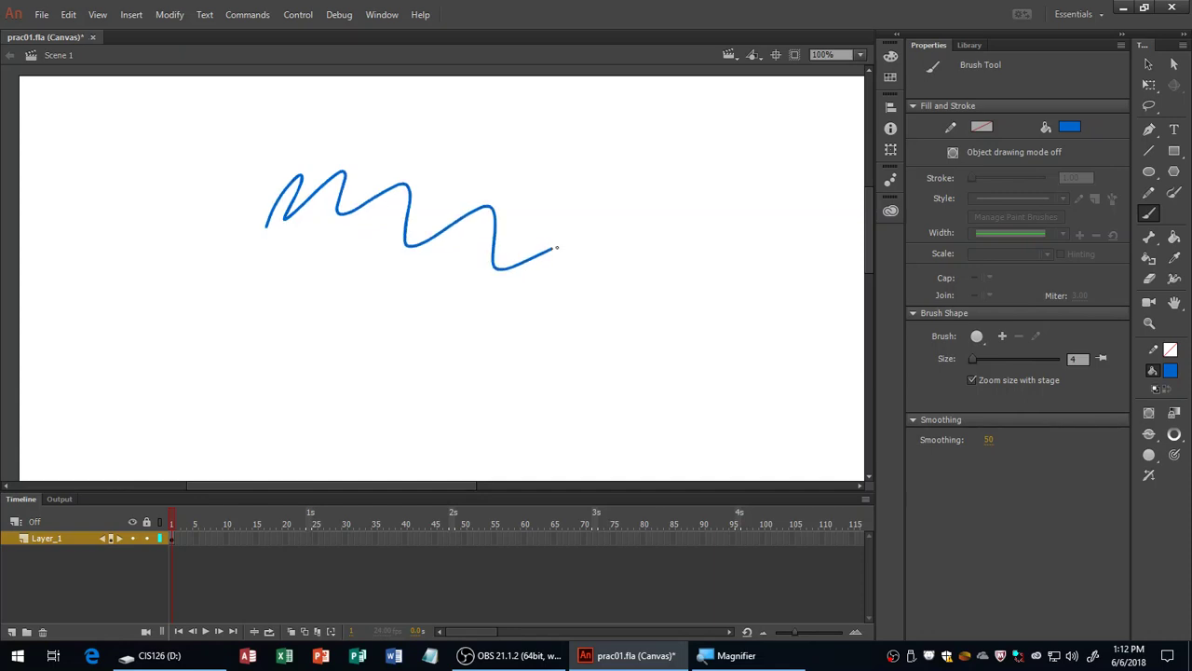
pyautogui.moveTo(622, 143)
pyautogui.mouseDown()
pyautogui.moveTo(590, 188)
pyautogui.moveTo(645, 290)
pyautogui.mouseUp()
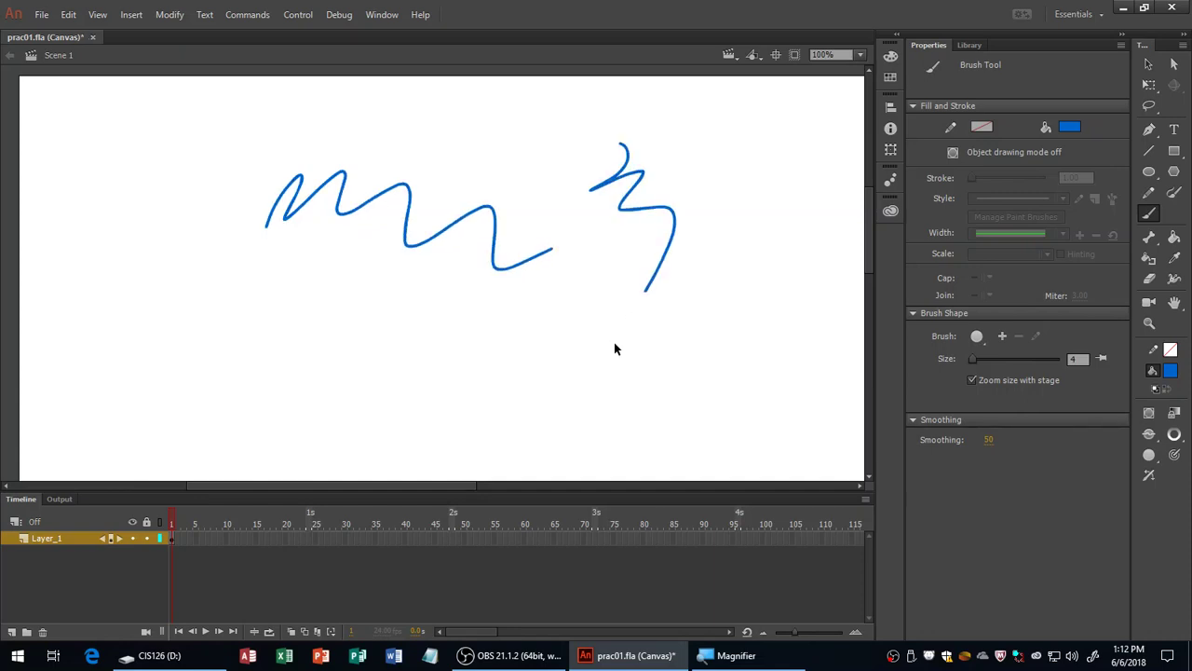
pyautogui.hotkey('ctrl', 'z')
pyautogui.hotkey('ctrl', 'z')
# Paint five wavy blue strokes across the stage, one below another, with the size 4 brush.
pyautogui.moveTo(301, 197)
pyautogui.mouseDown()
pyautogui.moveTo(398, 191)
pyautogui.moveTo(428, 222)
pyautogui.mouseUp()
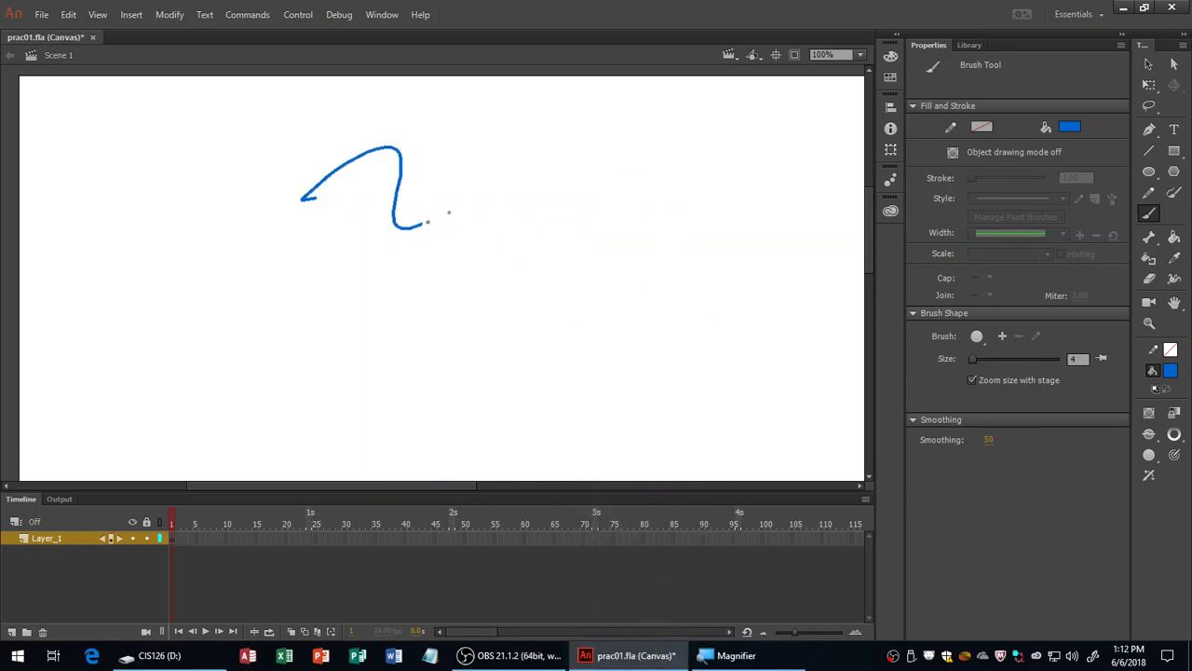
pyautogui.moveTo(191, 147)
pyautogui.mouseDown()
pyautogui.moveTo(229, 130)
pyautogui.moveTo(367, 160)
pyautogui.moveTo(667, 171)
pyautogui.mouseUp()
pyautogui.moveTo(173, 349)
pyautogui.mouseDown()
pyautogui.moveTo(532, 368)
pyautogui.moveTo(567, 356)
pyautogui.mouseUp()
pyautogui.moveTo(247, 280)
pyautogui.mouseDown()
pyautogui.moveTo(306, 274)
pyautogui.moveTo(637, 344)
pyautogui.mouseUp()
pyautogui.moveTo(214, 419)
pyautogui.mouseDown()
pyautogui.moveTo(258, 408)
pyautogui.moveTo(686, 416)
pyautogui.mouseUp()
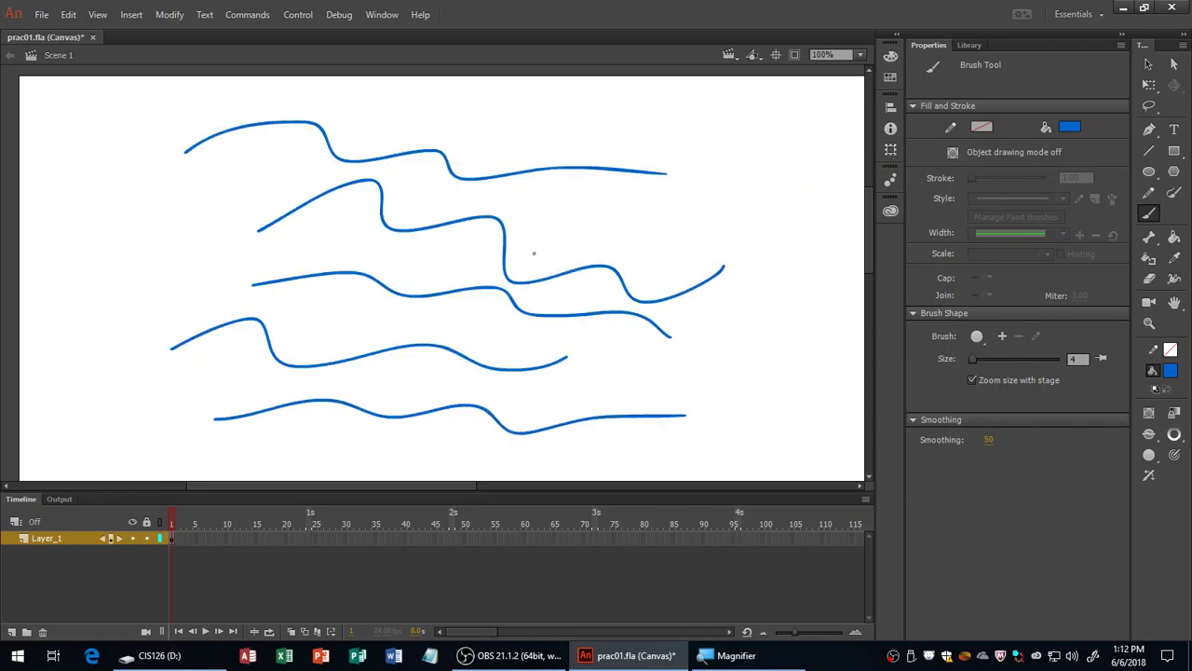
# Undo all the wavy brush strokes on the stage.
pyautogui.hotkey('ctrl', 'z')
pyautogui.hotkey('ctrl', 'z')
pyautogui.hotkey('ctrl', 'z')
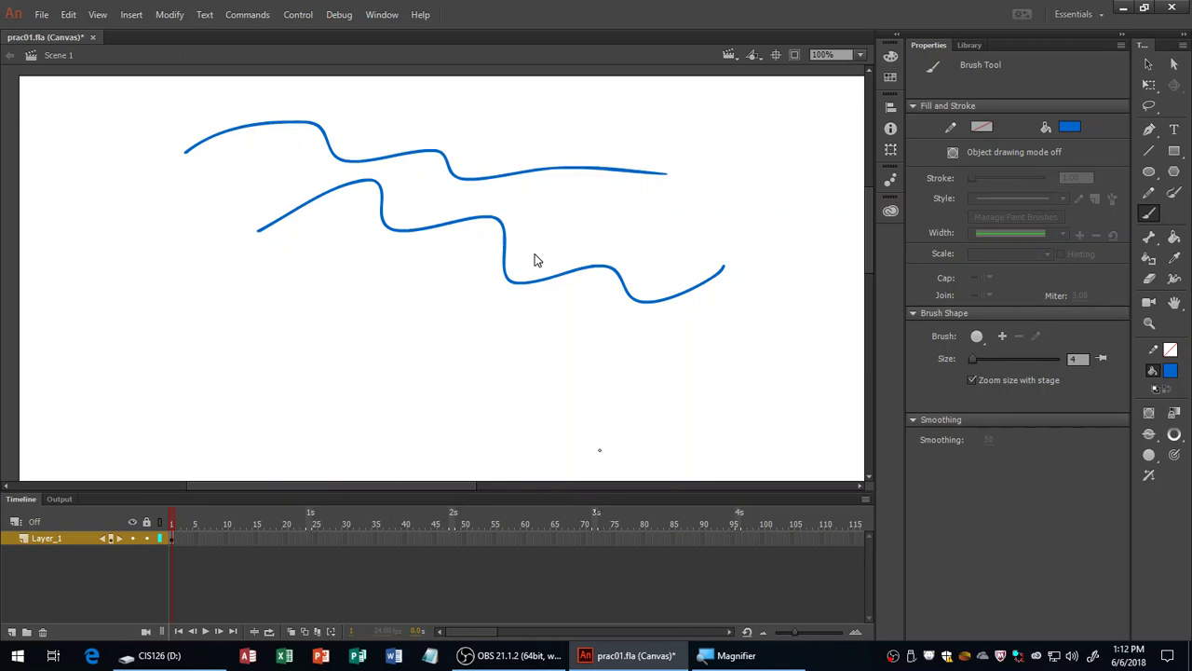
pyautogui.hotkey('ctrl', 'z')
pyautogui.hotkey('ctrl', 'z')
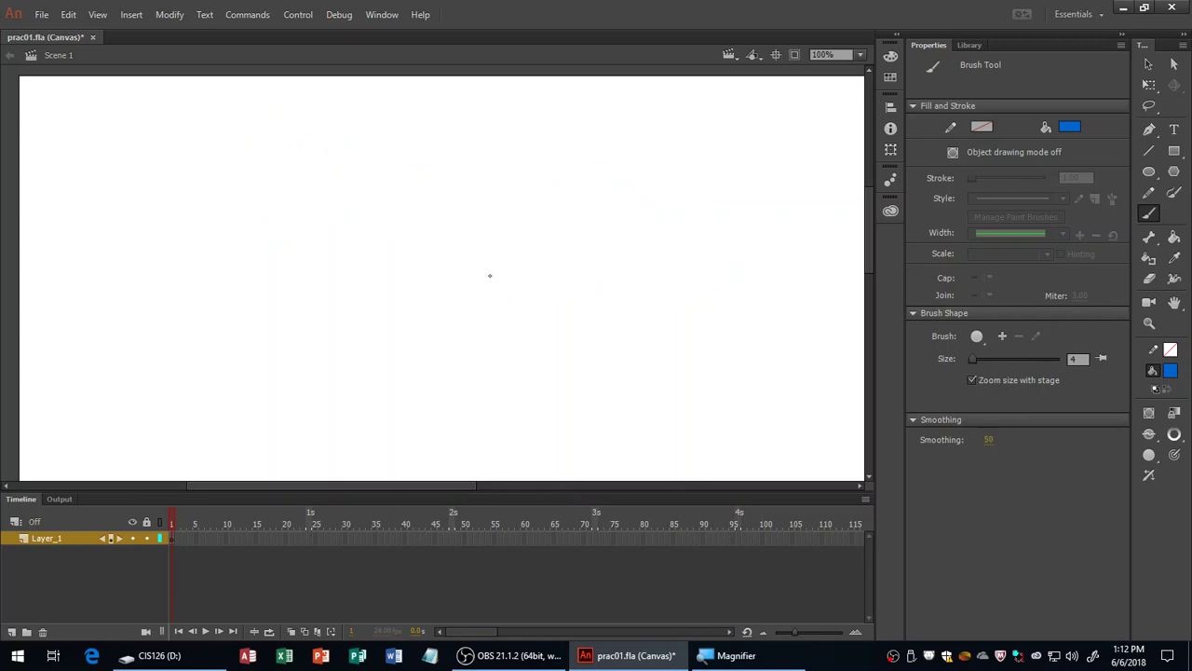
# Enlarge the brush to size 18 and paint a thick blue zigzag near the middle of the visible stage.
pyautogui.press(']')
pyautogui.press(']')
pyautogui.press(']')
pyautogui.press(']')
pyautogui.press(']')
pyautogui.press(']')
pyautogui.press(']')
pyautogui.press(']')
pyautogui.press(']')
pyautogui.press(']')
pyautogui.press(']')
pyautogui.press(']')
pyautogui.press(']')
pyautogui.press(']')
pyautogui.moveTo(462, 250)
pyautogui.mouseDown()
pyautogui.moveTo(543, 244)
pyautogui.moveTo(604, 275)
pyautogui.mouseUp()
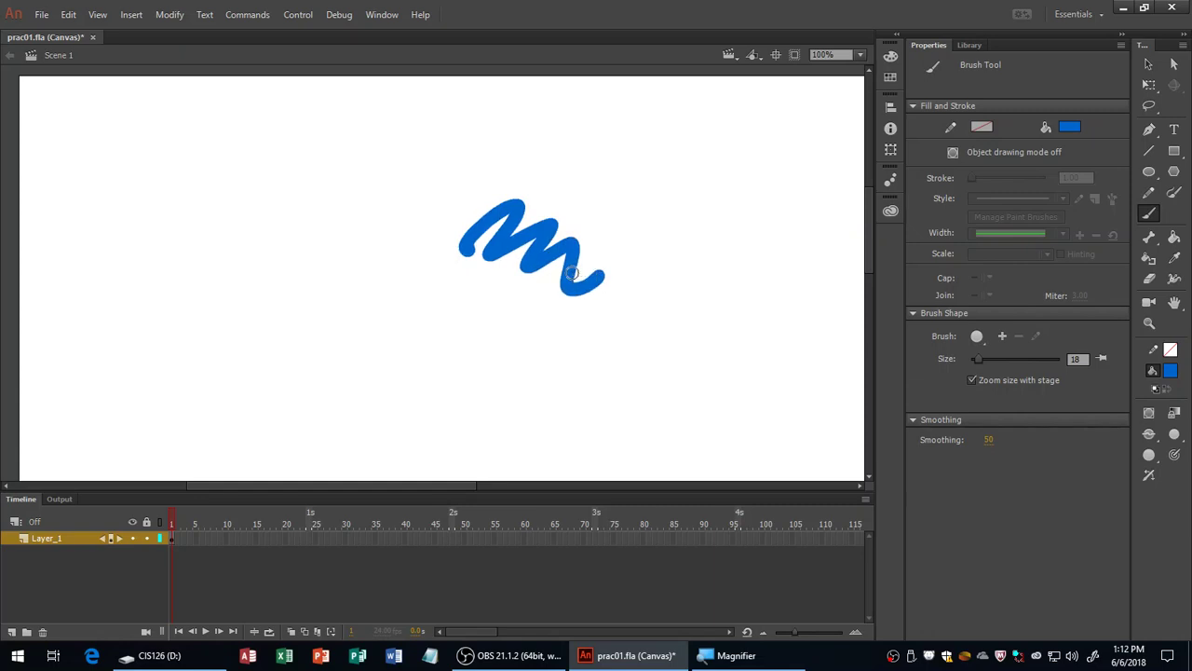
# Reduce the brush size and paint a thin blue squiggle to the left of the thick zigzag.
pyautogui.press('[')
pyautogui.press('[')
pyautogui.press('[')
pyautogui.press('[')
pyautogui.press('[')
pyautogui.press('[')
pyautogui.press('[')
pyautogui.press('[')
pyautogui.press('[')
pyautogui.press('[')
pyautogui.press('[')
pyautogui.press('[')
pyautogui.moveTo(311, 244); pyautogui.dragTo(343, 244)
# Paint more blue squiggles of varied thickness around the thick zigzag, including a thick wavy stroke above it.
pyautogui.press(']')
pyautogui.press(']')
pyautogui.press(']')
pyautogui.press(']')
pyautogui.press(']')
pyautogui.press(']')
pyautogui.moveTo(186, 335)
pyautogui.mouseDown()
pyautogui.moveTo(288, 336)
pyautogui.moveTo(354, 368)
pyautogui.mouseUp()
pyautogui.moveTo(424, 331); pyautogui.dragTo(624, 445)
pyautogui.moveTo(601, 244); pyautogui.dragTo(780, 284)
pyautogui.moveTo(313, 142)
pyautogui.mouseDown()
pyautogui.moveTo(465, 152)
pyautogui.moveTo(672, 130)
pyautogui.moveTo(765, 162)
pyautogui.moveTo(818, 207)
pyautogui.mouseUp()
# Reduce the brush to size 4 and paint squiggles at the stage's left side and a long wave beneath the drawing.
pyautogui.press('[')
pyautogui.press('[')
pyautogui.press('[')
pyautogui.press('[')
pyautogui.press('[')
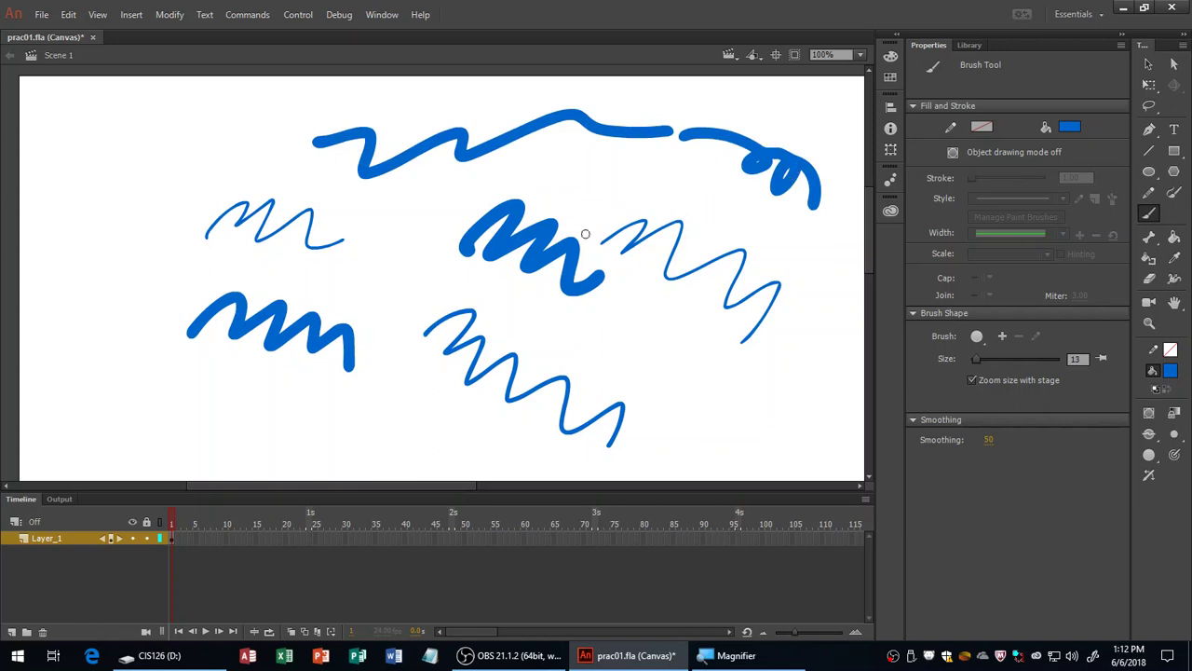
pyautogui.press('[')
pyautogui.press('[')
pyautogui.press('[')
pyautogui.press('[')
pyautogui.press('[')
pyautogui.press('[')
pyautogui.moveTo(110, 174)
pyautogui.mouseDown()
pyautogui.moveTo(173, 182)
pyautogui.moveTo(149, 232)
pyautogui.mouseUp()
pyautogui.moveTo(88, 322)
pyautogui.mouseDown()
pyautogui.moveTo(135, 293)
pyautogui.moveTo(169, 355)
pyautogui.mouseUp()
pyautogui.moveTo(286, 404)
pyautogui.mouseDown()
pyautogui.moveTo(455, 446)
pyautogui.moveTo(557, 454)
pyautogui.mouseUp()
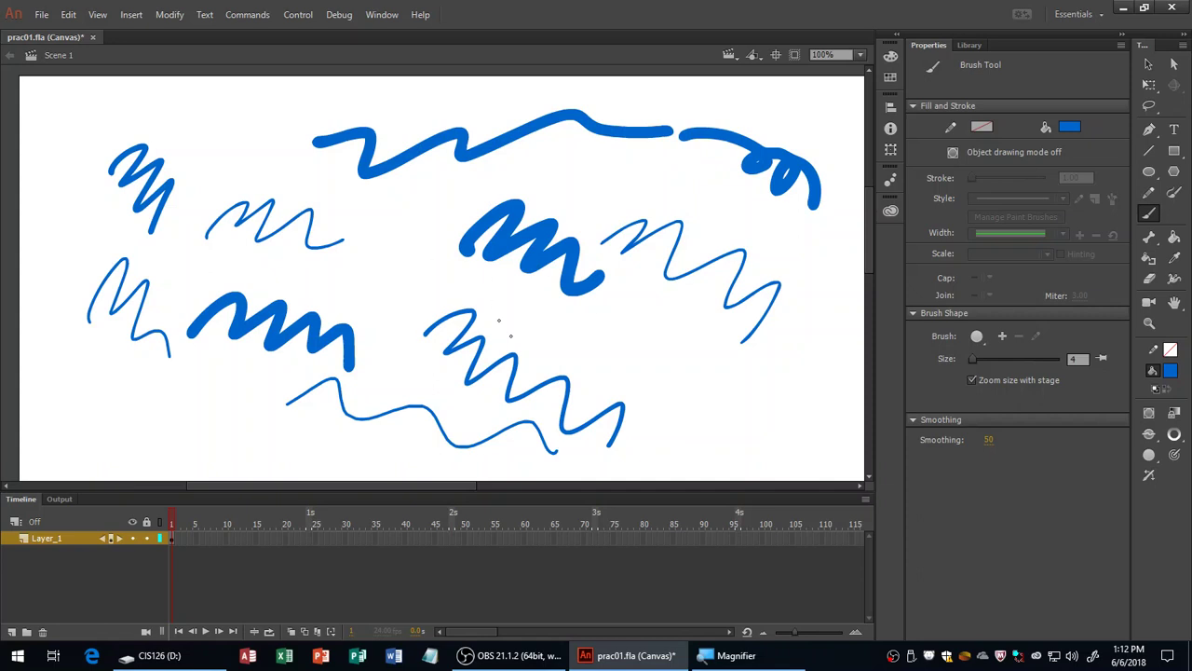
# Select several brush strokes one at a time with the Selection tool, including the thick central zigzag, and clear the selection.
pyautogui.press('v')
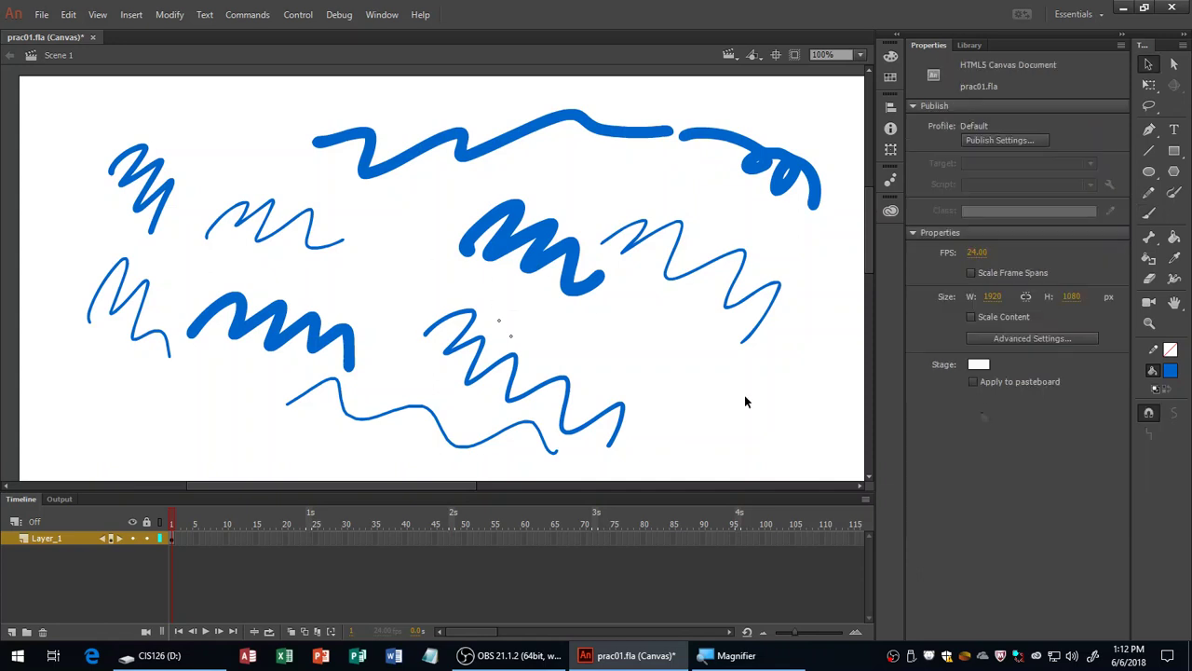
pyautogui.click(621, 133)
pyautogui.click(735, 145)
pyautogui.click(599, 130)
pyautogui.click(529, 244)
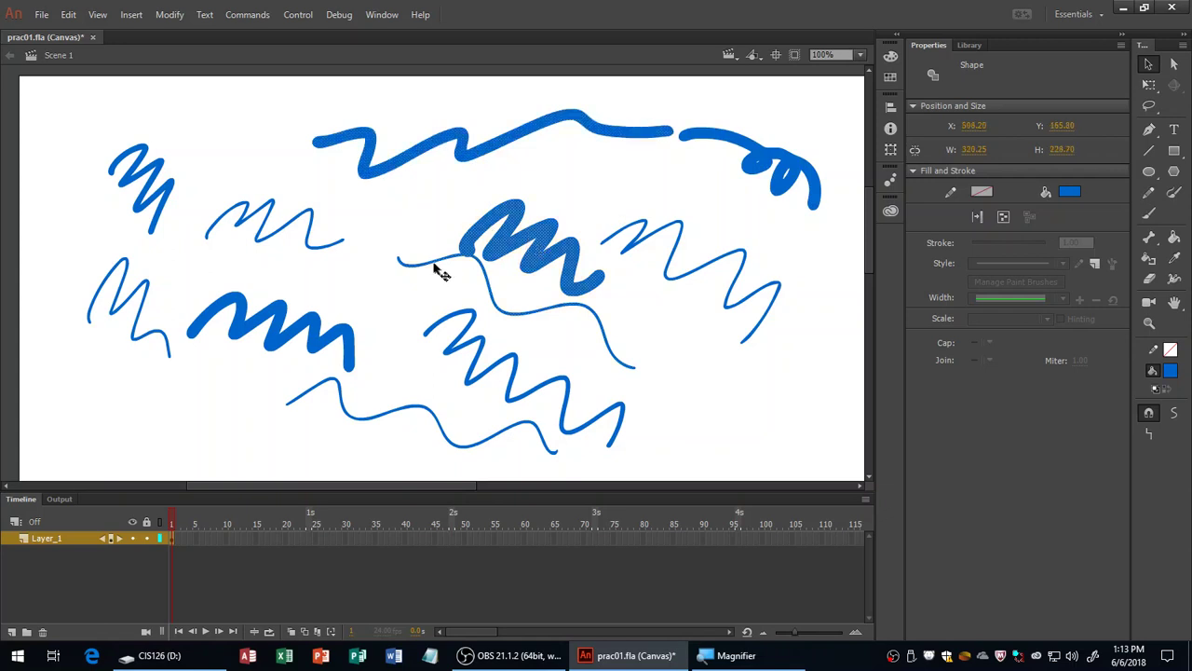
pyautogui.click(315, 338)
pyautogui.click(390, 235)
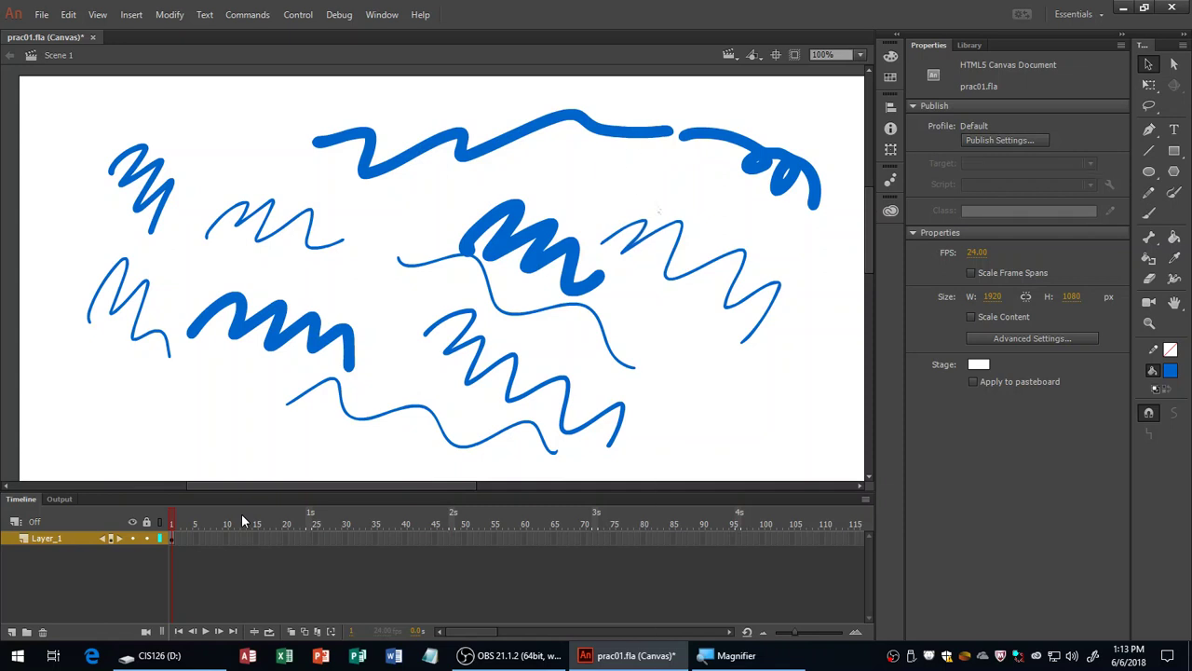
# Paint a thin wavy blue stroke with the Brush tool between the thick top wave and the squiggle below it, and return to the Selection tool.
pyautogui.press('b')
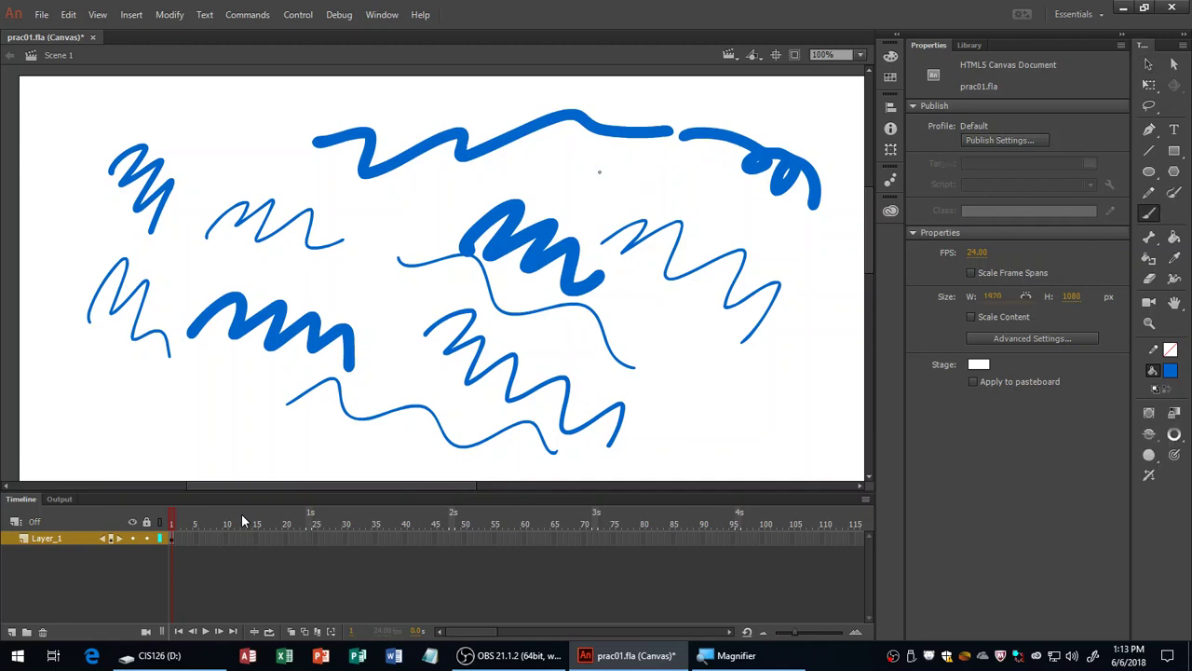
pyautogui.moveTo(597, 171); pyautogui.dragTo(731, 219)
pyautogui.press('v')
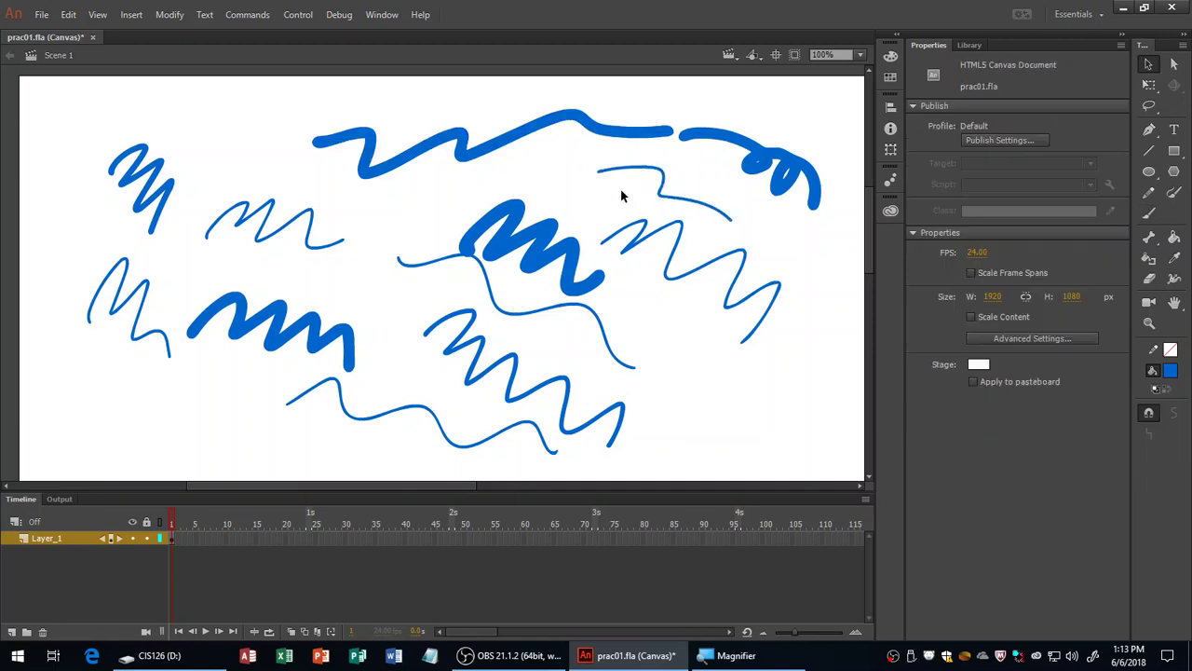
# Move the long top wave over the thin squiggle at its lower left, and the lower-left thick zigzag over the top-left squiggle.
pyautogui.click(549, 141)
pyautogui.moveTo(543, 133)
pyautogui.mouseDown()
pyautogui.moveTo(487, 139)
pyautogui.moveTo(468, 122)
pyautogui.moveTo(425, 186)
pyautogui.mouseUp()
pyautogui.click(381, 297)
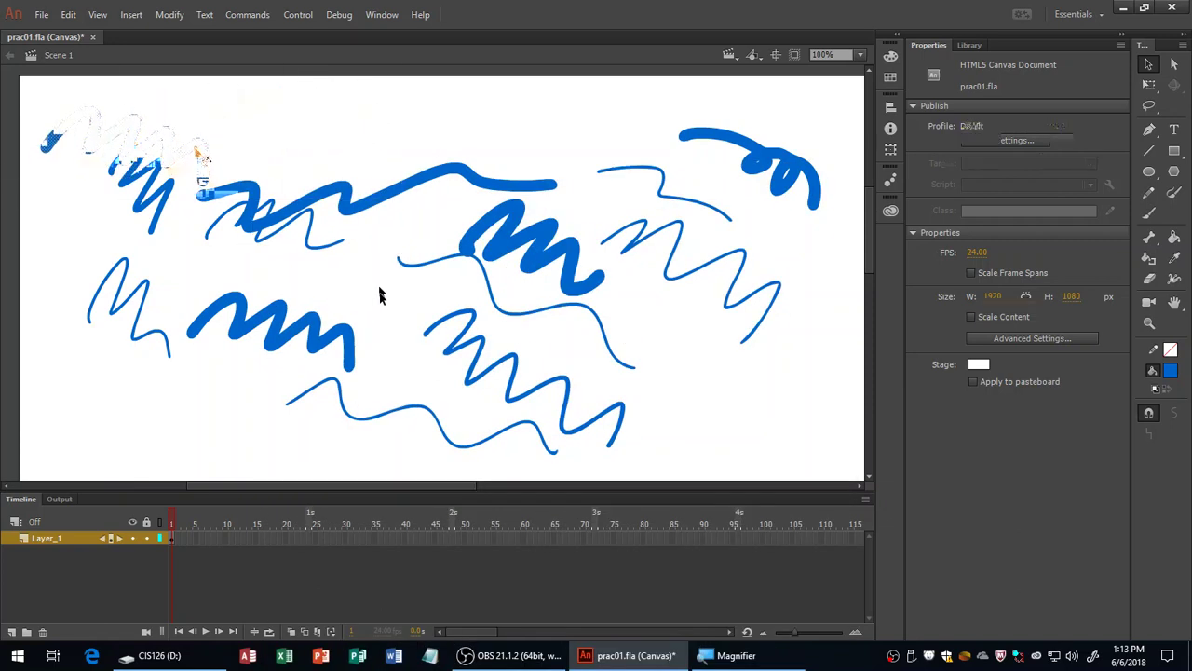
pyautogui.hotkey('ctrl', 'z')
pyautogui.click(397, 110)
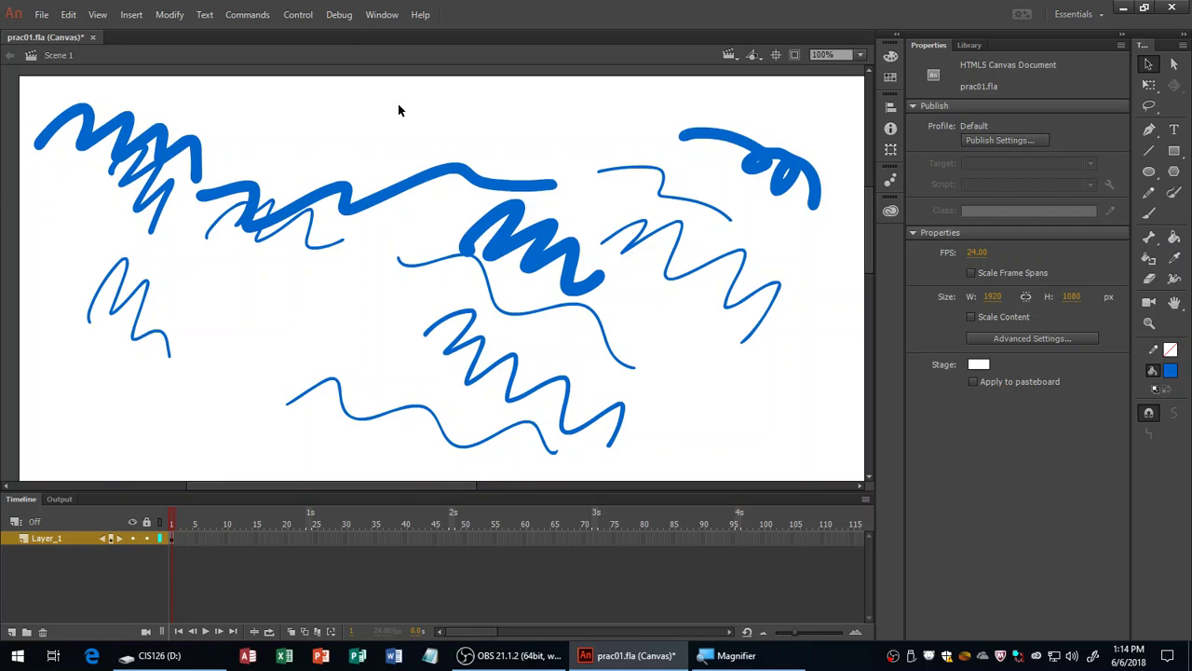
# Move the merged wave and thin squiggle together up and to the right into the gap near the stage's top edge.
pyautogui.moveTo(274, 127); pyautogui.dragTo(311, 244)
pyautogui.click(308, 284)
pyautogui.click(366, 207)
pyautogui.click(356, 274)
pyautogui.click(365, 220)
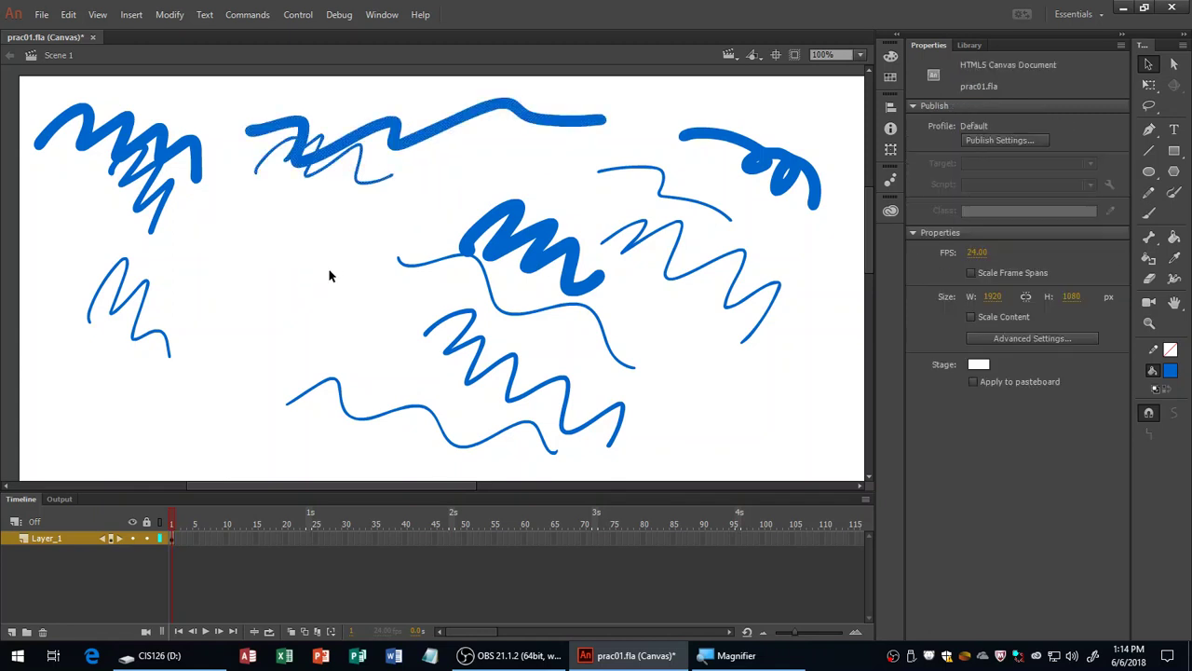
# Set the brush fill to dark red and paint a thin jagged stroke across the merged blue wave and squiggle.
pyautogui.press('b')
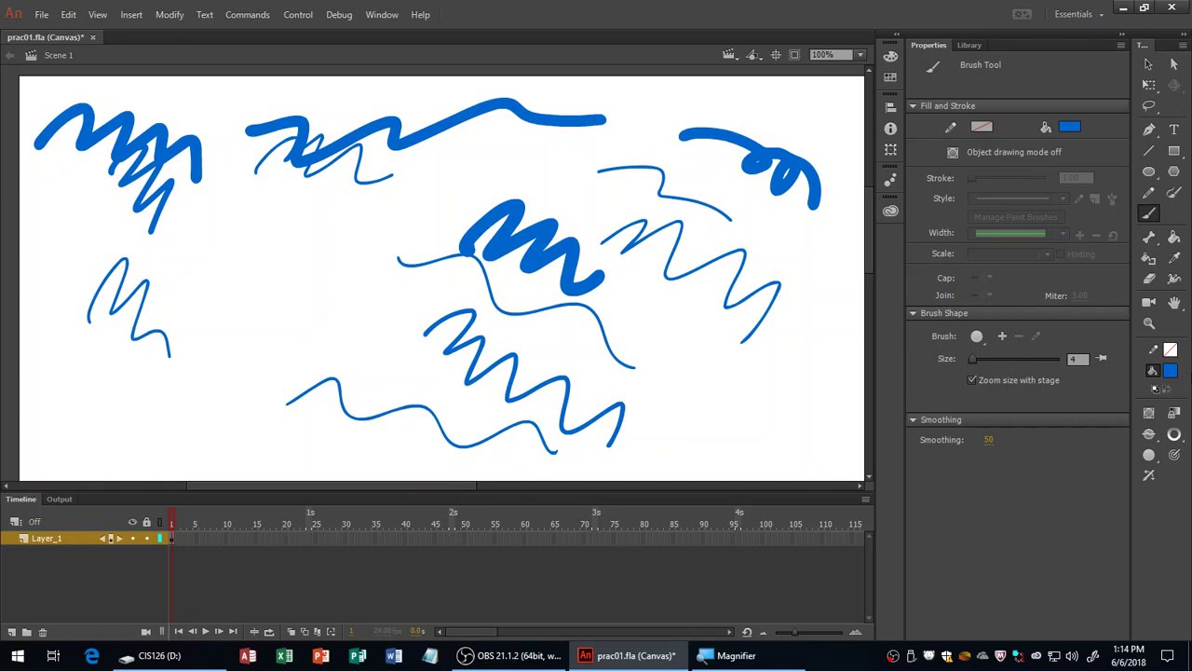
pyautogui.click(1170, 370)
pyautogui.click(1025, 485)
pyautogui.moveTo(322, 263); pyautogui.dragTo(483, 162)
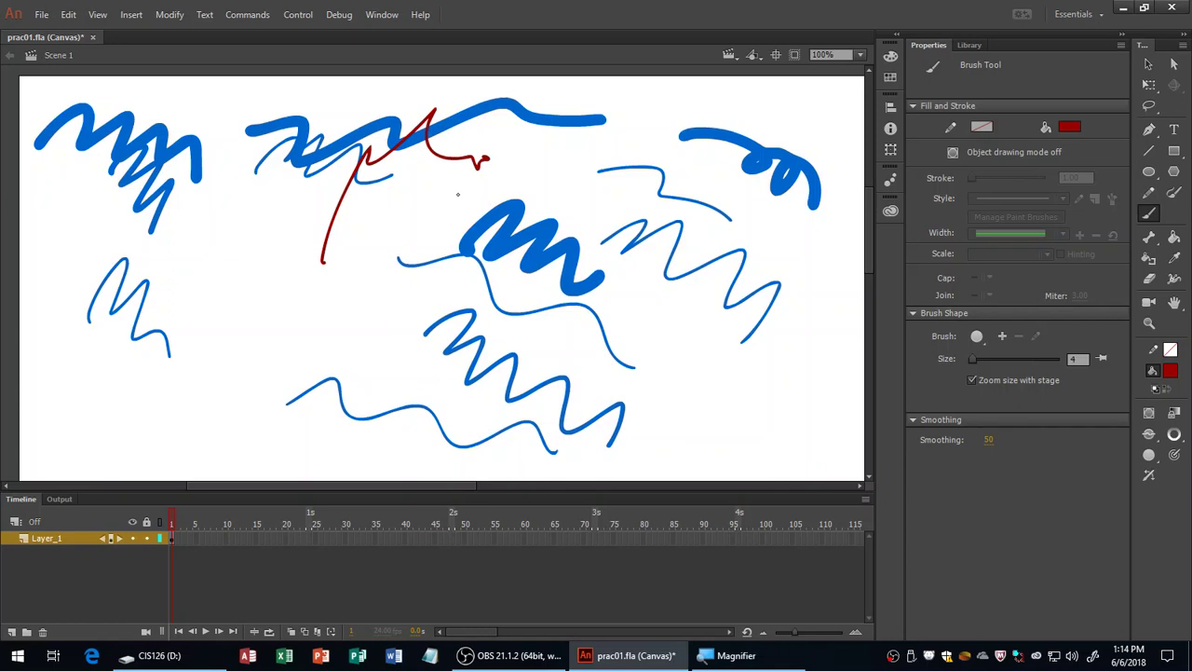
pyautogui.press('v')
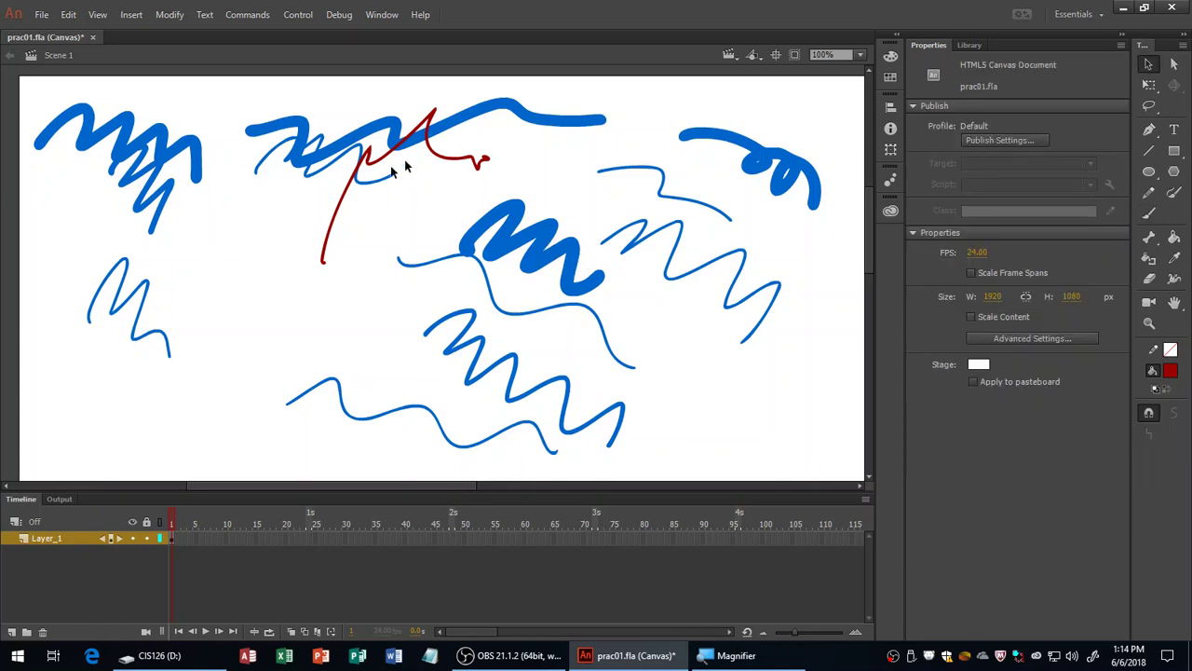
# Try to move the dark red stroke down and left away from the blue strokes it crosses.
pyautogui.click(442, 160)
pyautogui.click(436, 201)
pyautogui.click(446, 161)
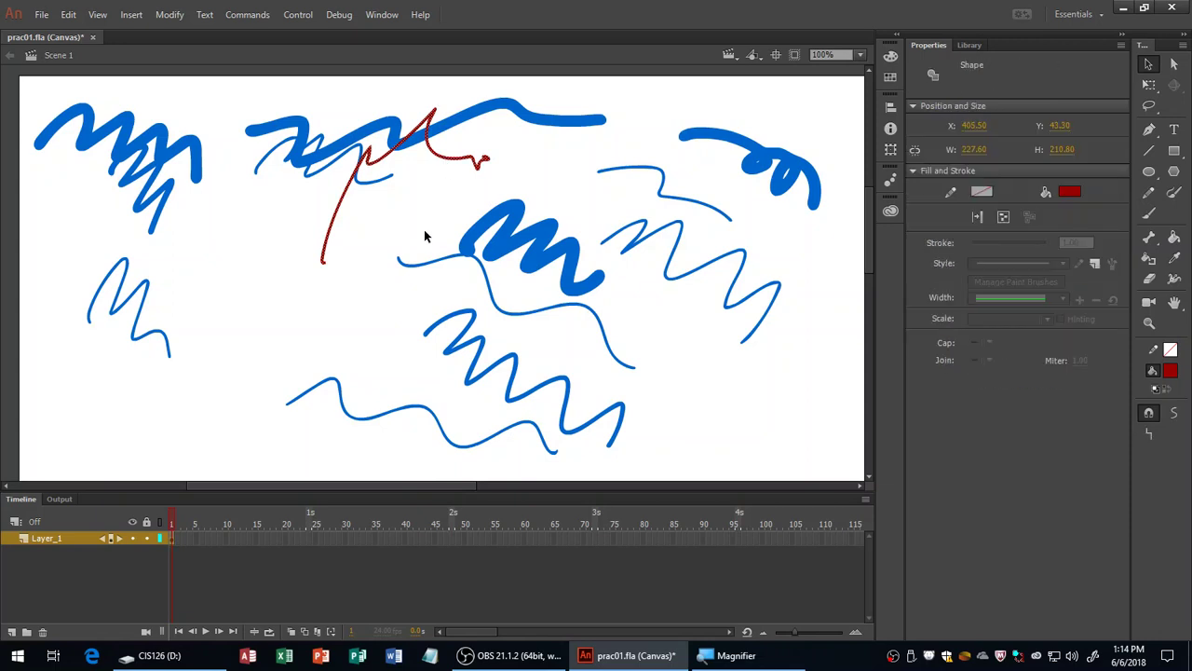
pyautogui.moveTo(452, 168); pyautogui.dragTo(393, 223)
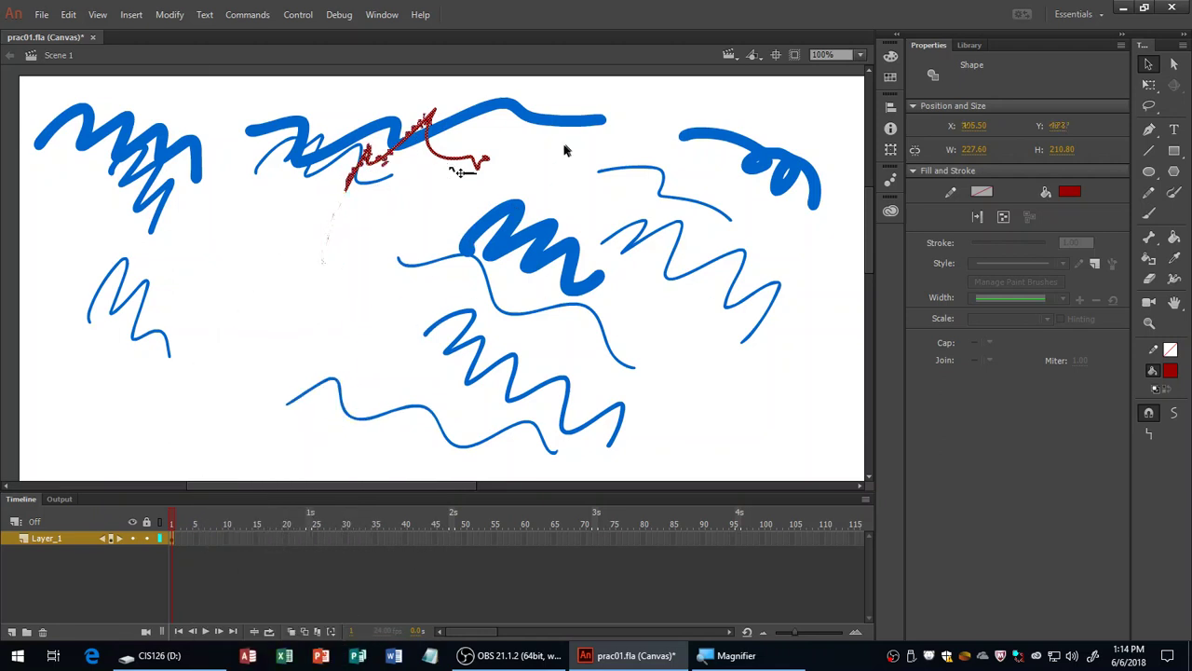
pyautogui.click(544, 165)
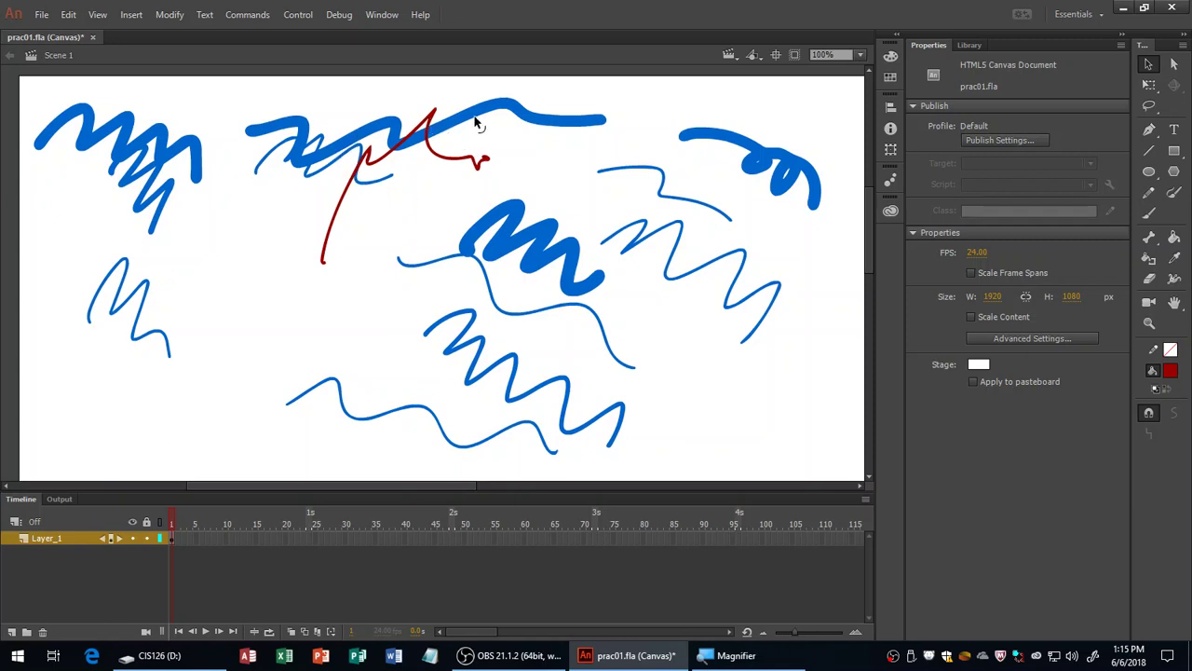
# Separate the blue wave where the red stroke cuts it, moving its right piece up and right and its left piece up and left.
pyautogui.moveTo(470, 128)
pyautogui.mouseDown()
pyautogui.moveTo(526, 107)
pyautogui.moveTo(515, 102)
pyautogui.mouseUp()
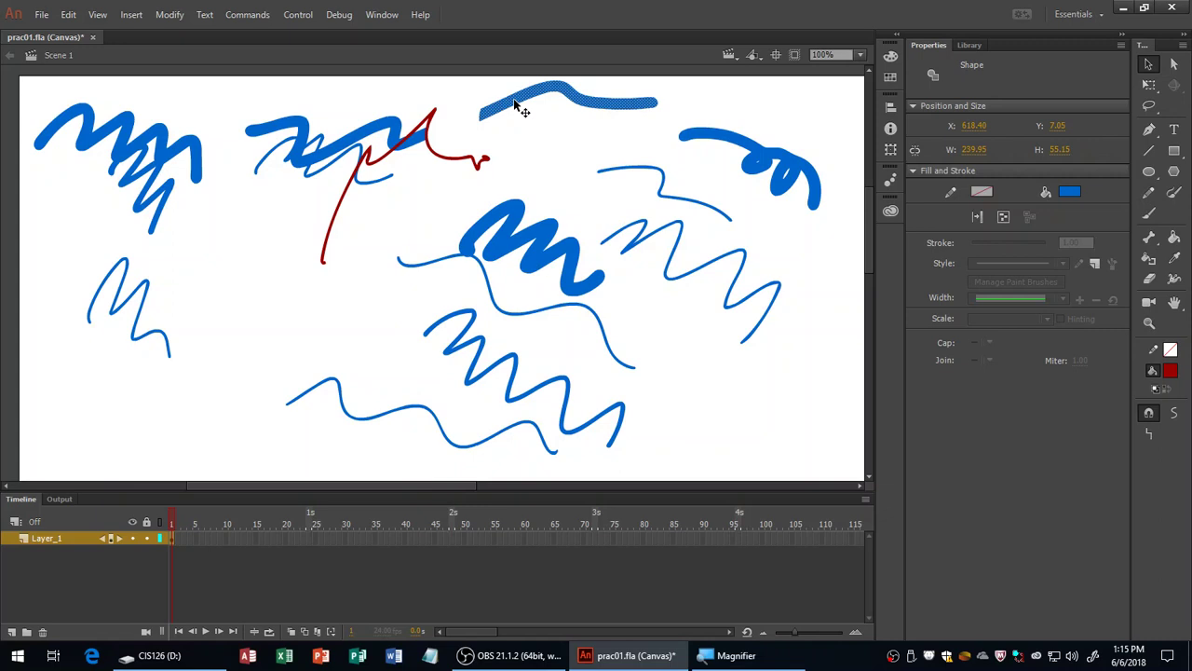
pyautogui.click(428, 188)
pyautogui.click(358, 146)
pyautogui.moveTo(358, 146); pyautogui.dragTo(321, 113)
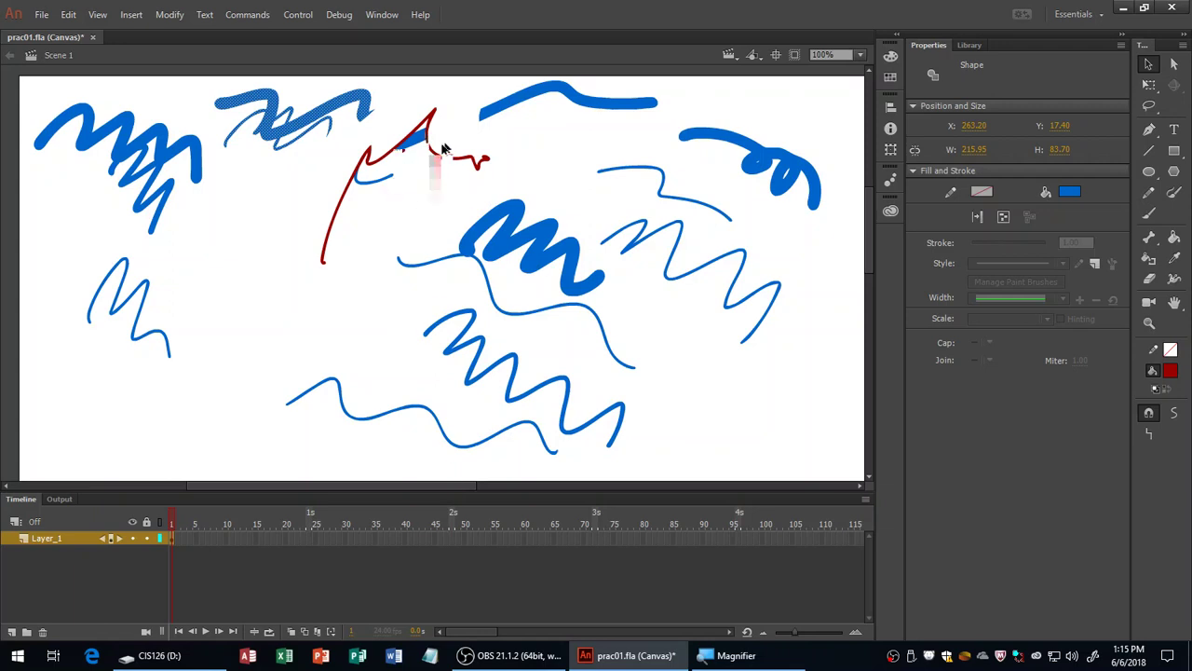
# Move the dark red stroke down and left off the remaining blue fragments, and save the document.
pyautogui.moveTo(354, 177); pyautogui.dragTo(252, 292)
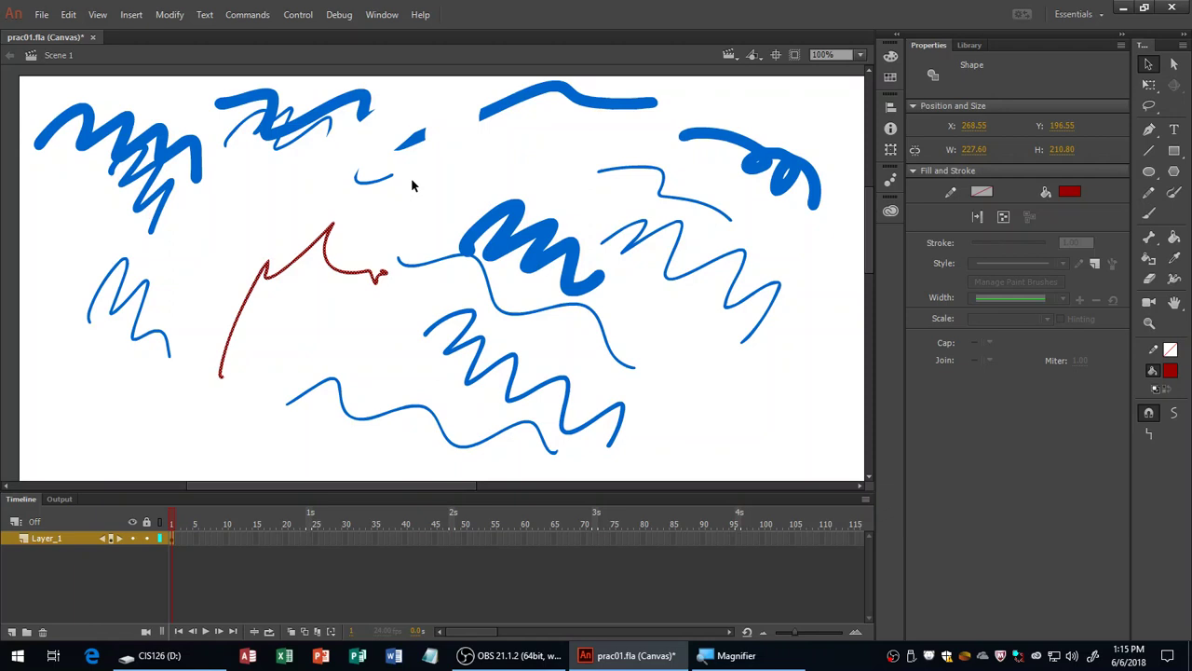
pyautogui.hotkey('ctrl', 's')
pyautogui.click(474, 174)
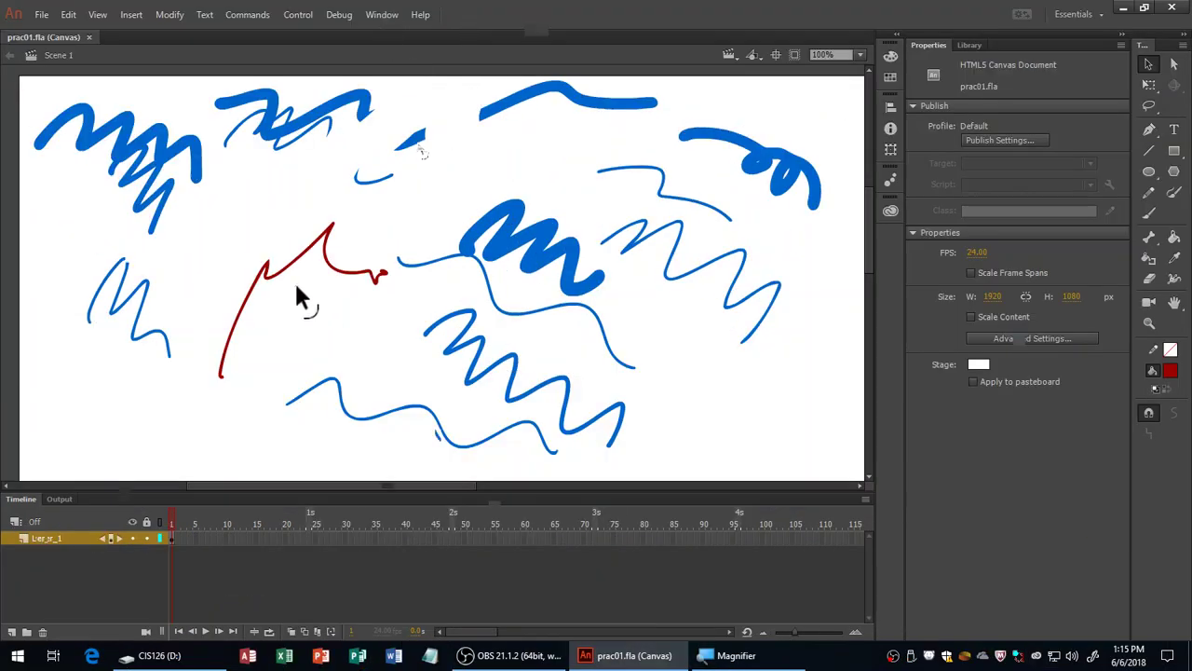
# Magnify the screen and reshape the small thick blue fragment by pulling its edges and corner outward into a larger blob.
pyautogui.press('super+plus')
pyautogui.moveTo(288, 292); pyautogui.dragTo(305, 358)
pyautogui.moveTo(309, 277); pyautogui.dragTo(319, 232)
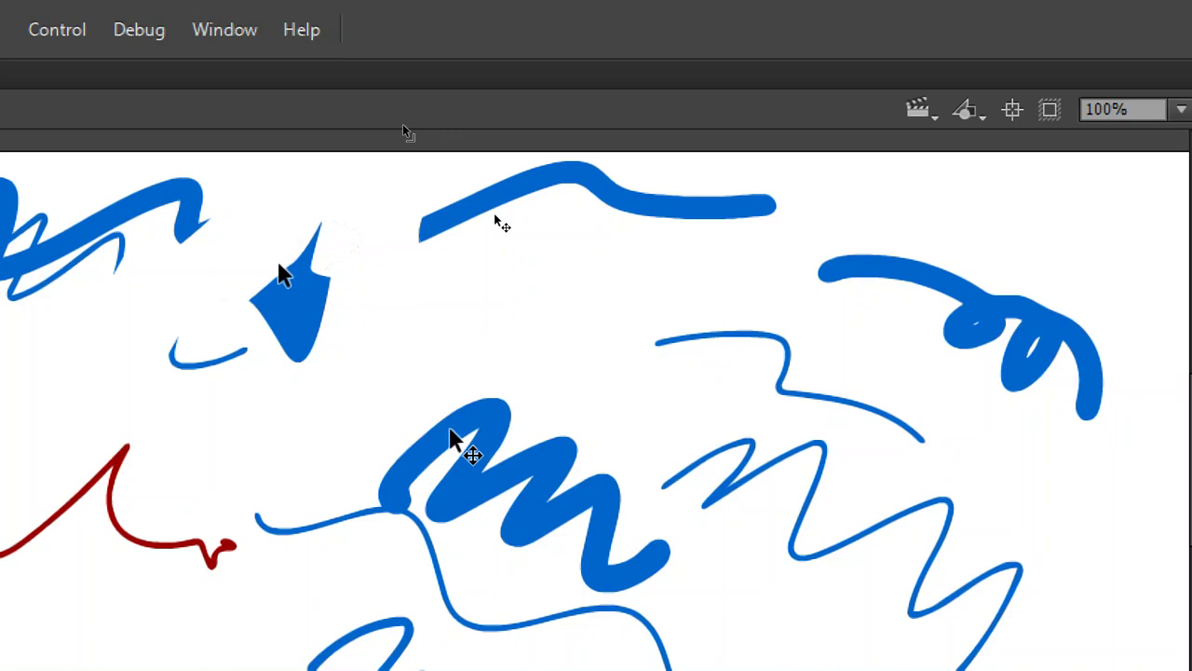
pyautogui.moveTo(280, 272); pyautogui.dragTo(307, 237)
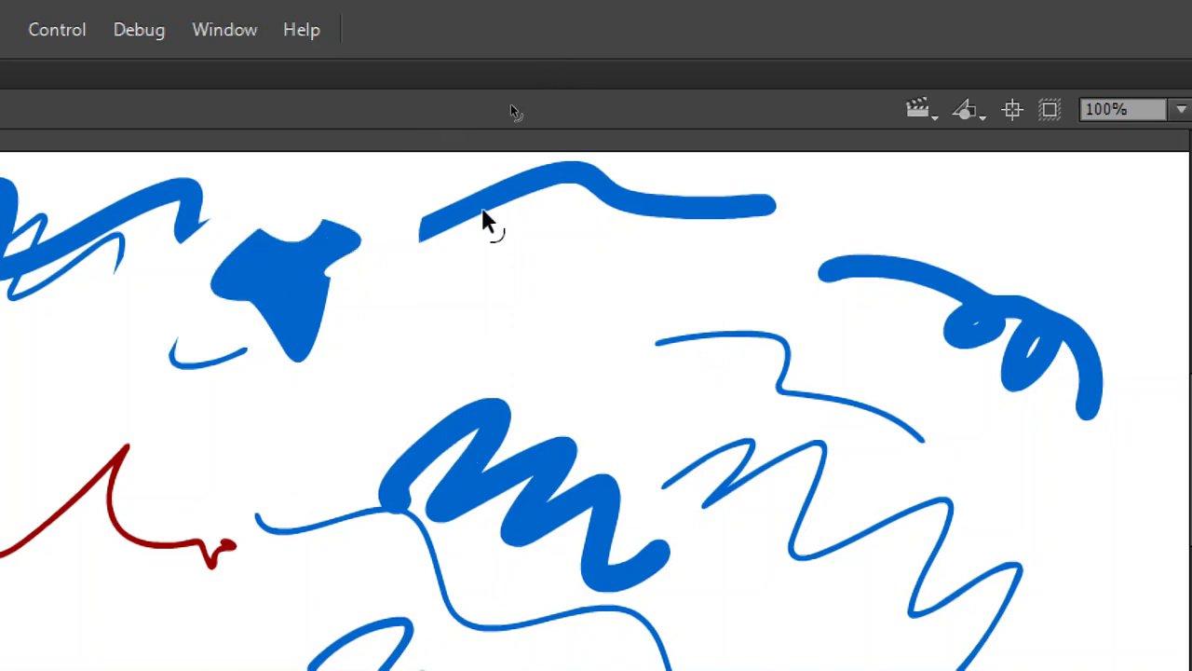
# Bulge the underside of the top blue wave, stretch its left end into the blob, and move the joined shape slightly right.
pyautogui.moveTo(483, 216); pyautogui.dragTo(485, 249)
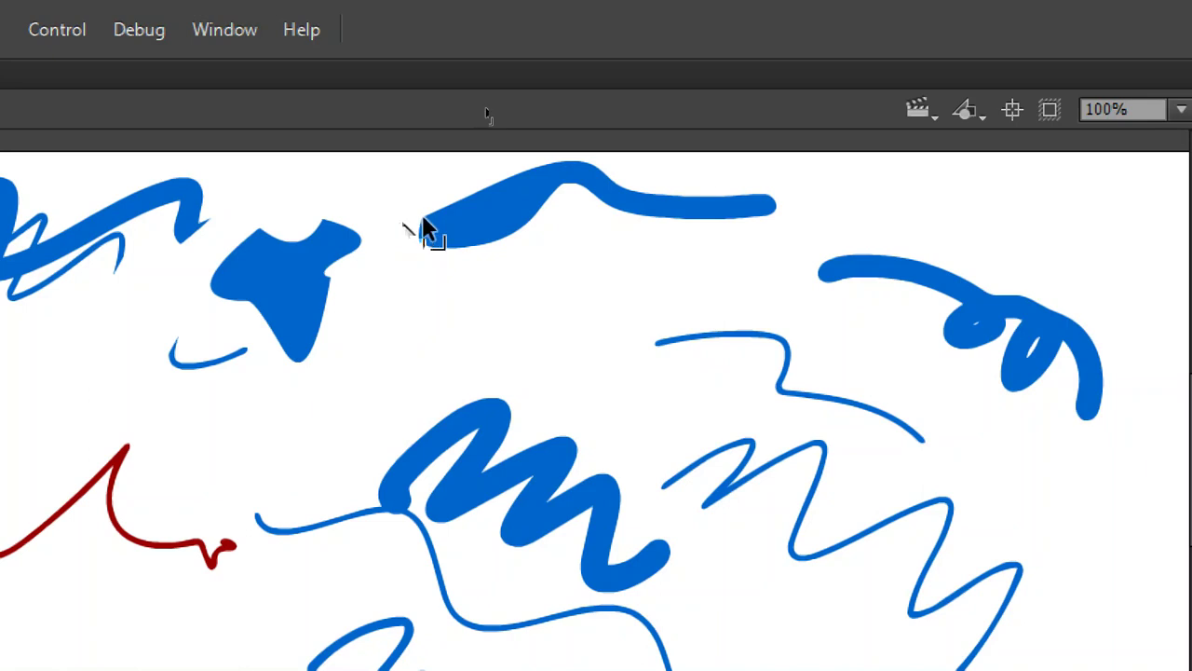
pyautogui.moveTo(423, 230); pyautogui.dragTo(346, 255)
pyautogui.click(386, 252)
pyautogui.moveTo(370, 233)
pyautogui.mouseDown()
pyautogui.moveTo(434, 245)
pyautogui.moveTo(415, 228)
pyautogui.mouseUp()
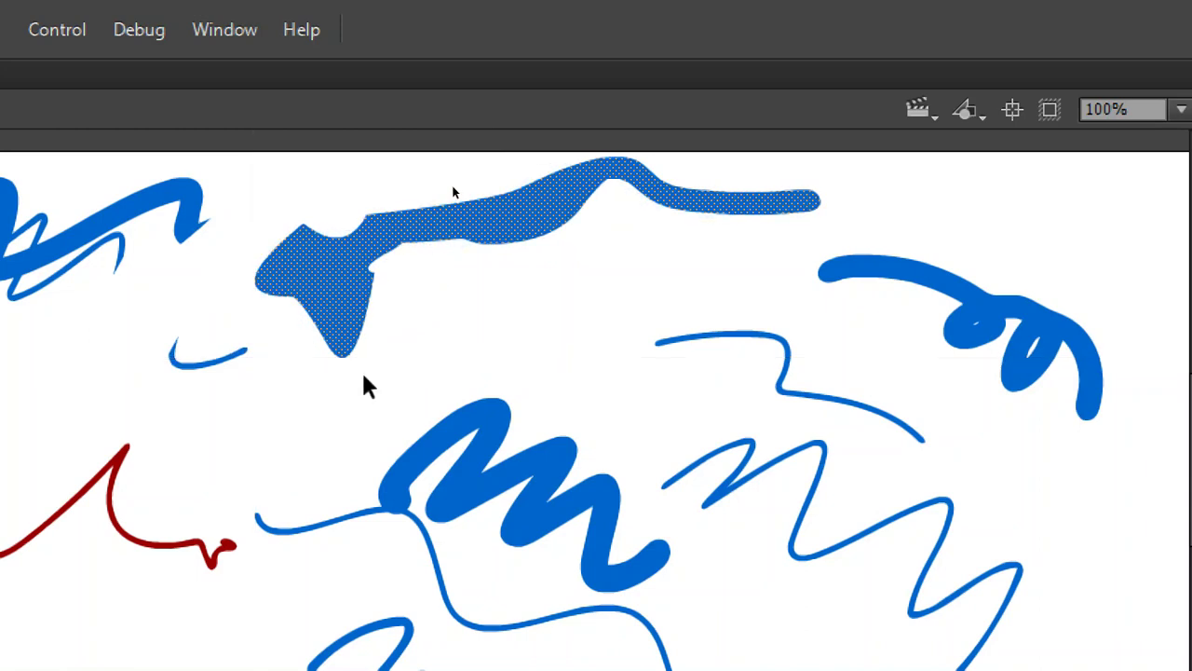
pyautogui.click(1001, 240)
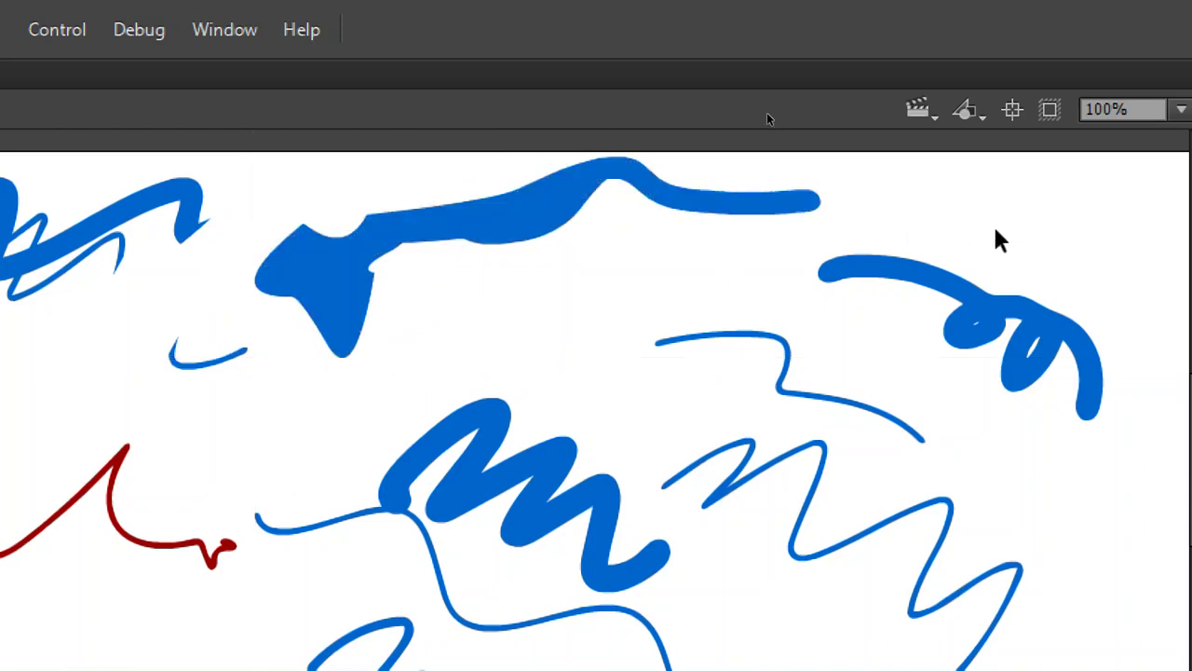
# Extend the thin wavy stroke's lower end to join the squiggle beneath it, and move the joined shape slightly right.
pyautogui.moveTo(1032, 221); pyautogui.dragTo(917, 210)
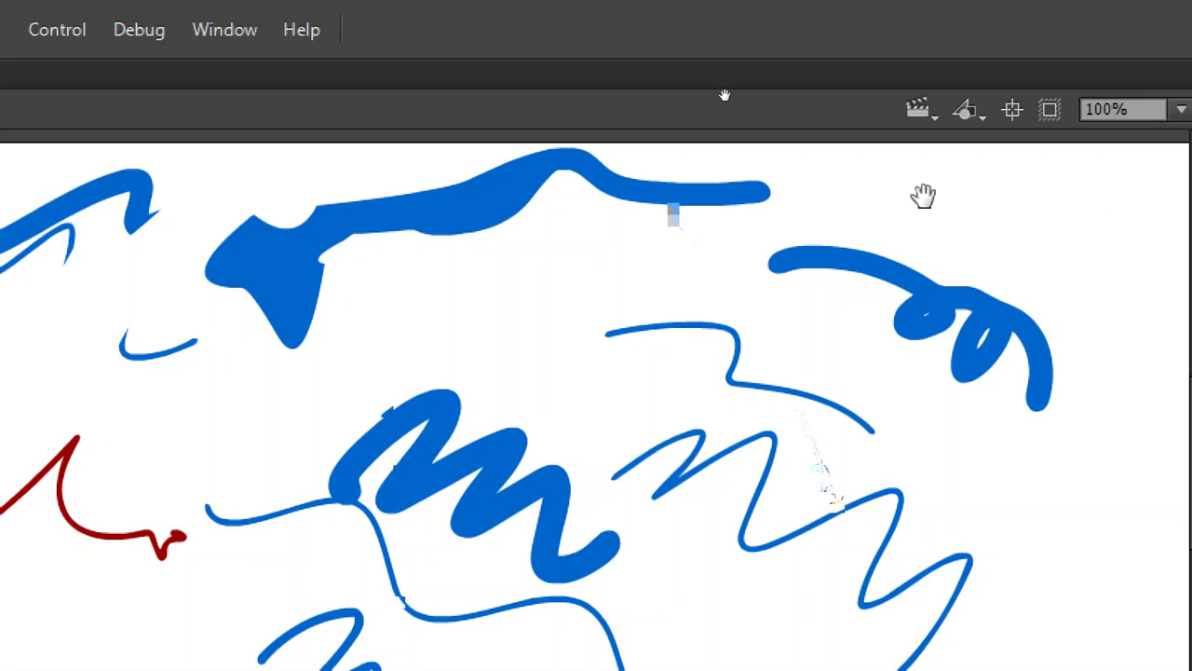
pyautogui.moveTo(923, 194); pyautogui.dragTo(849, 172)
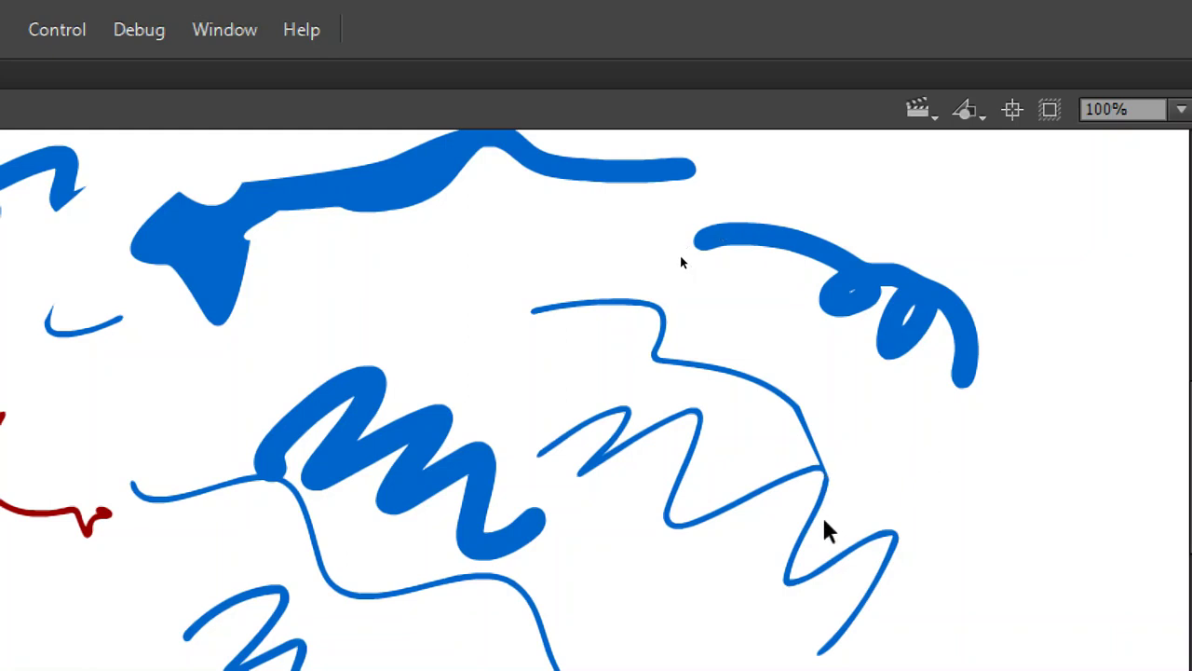
pyautogui.moveTo(824, 494)
pyautogui.mouseDown()
pyautogui.moveTo(841, 508)
pyautogui.moveTo(864, 500)
pyautogui.mouseUp()
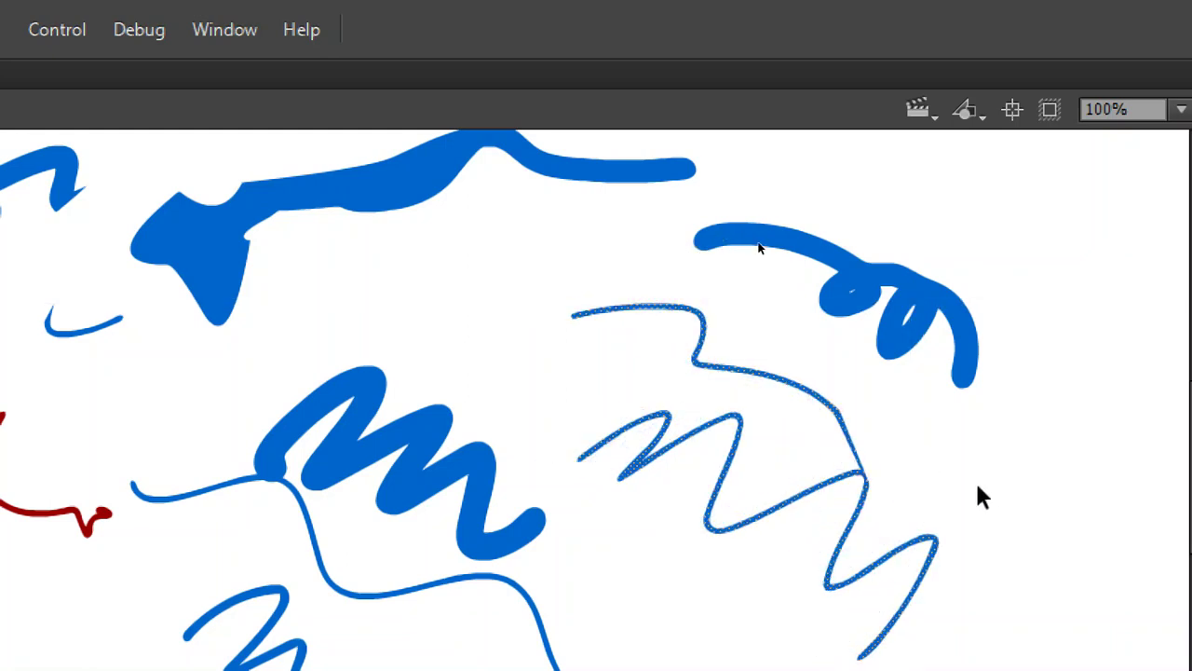
pyautogui.click(964, 433)
# Zoom the stage out to 6% and back in to view the drawing at different magnifications.
pyautogui.hotkey('ctrl', '-')
pyautogui.hotkey('ctrl', '-')
pyautogui.hotkey('ctrl', '-')
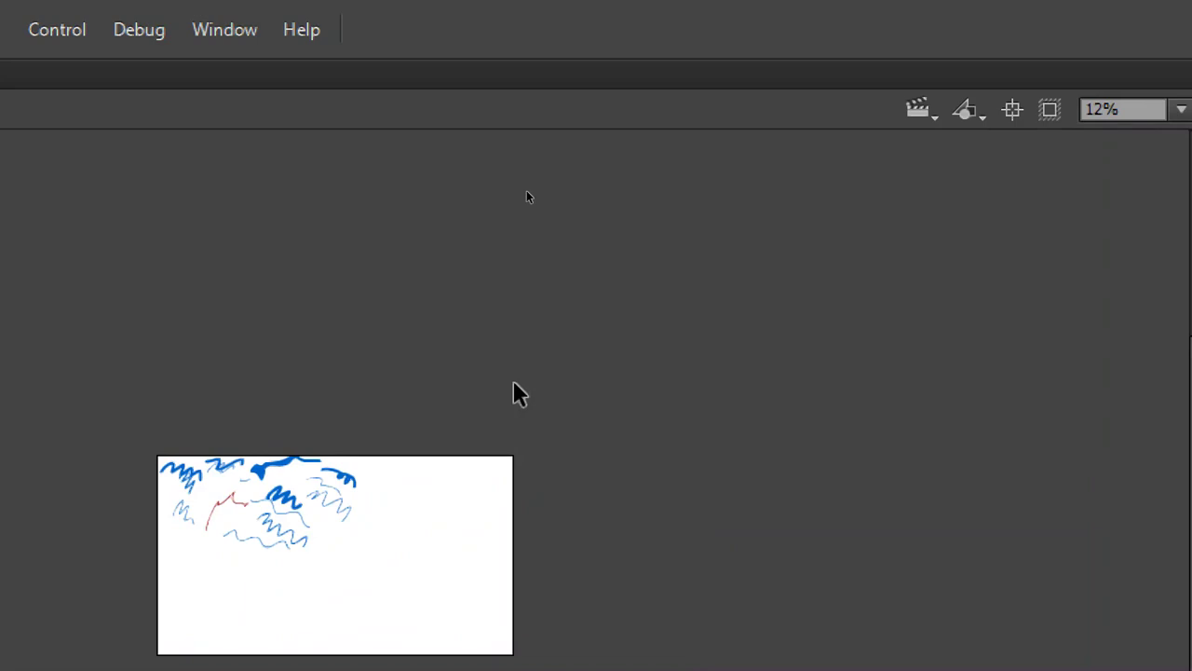
pyautogui.hotkey('ctrl', '=')
pyautogui.hotkey('ctrl', '=')
pyautogui.hotkey('ctrl', '=')
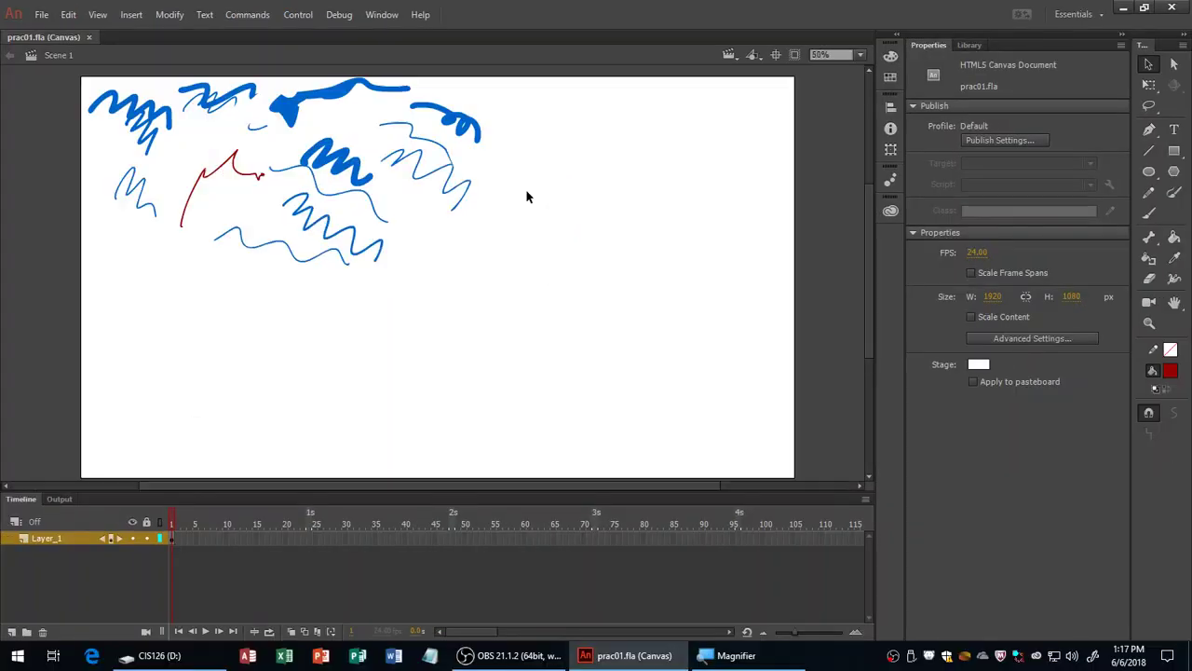
pyautogui.hotkey('ctrl', '-')
pyautogui.hotkey('ctrl', '-')
pyautogui.hotkey('ctrl', '-')
pyautogui.hotkey('ctrl', '-')
pyautogui.hotkey('ctrl', '-')
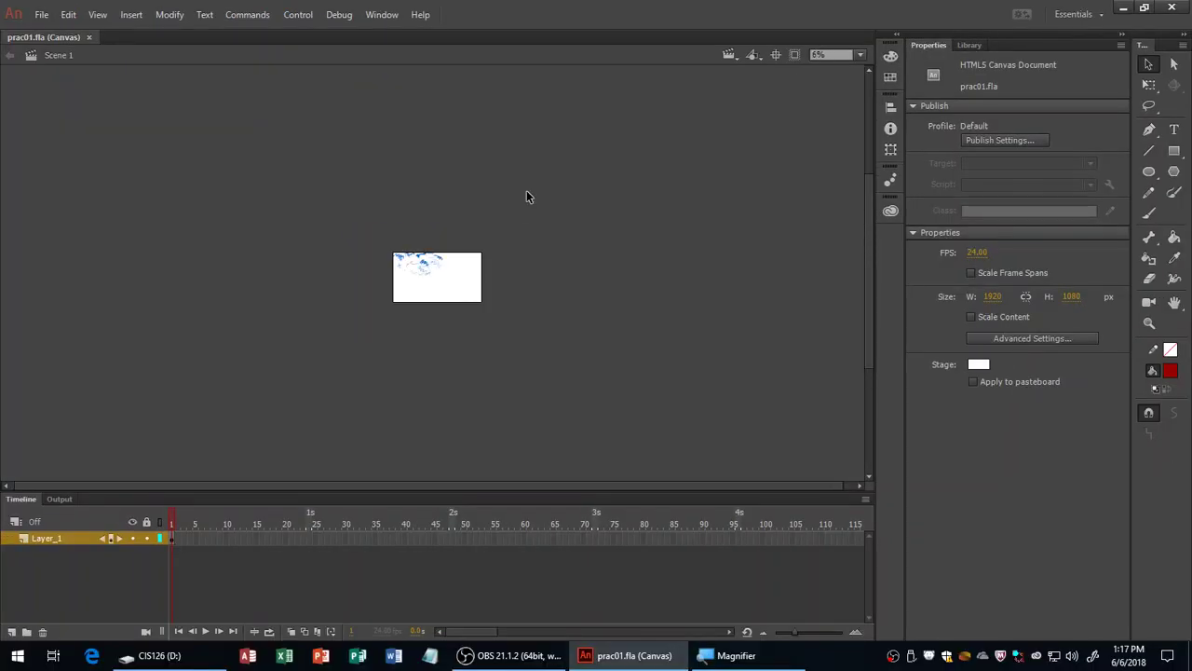
pyautogui.hotkey('ctrl', '=')
pyautogui.hotkey('ctrl', '=')
pyautogui.hotkey('ctrl', '=')
pyautogui.hotkey('ctrl', '=')
pyautogui.hotkey('ctrl', '-')
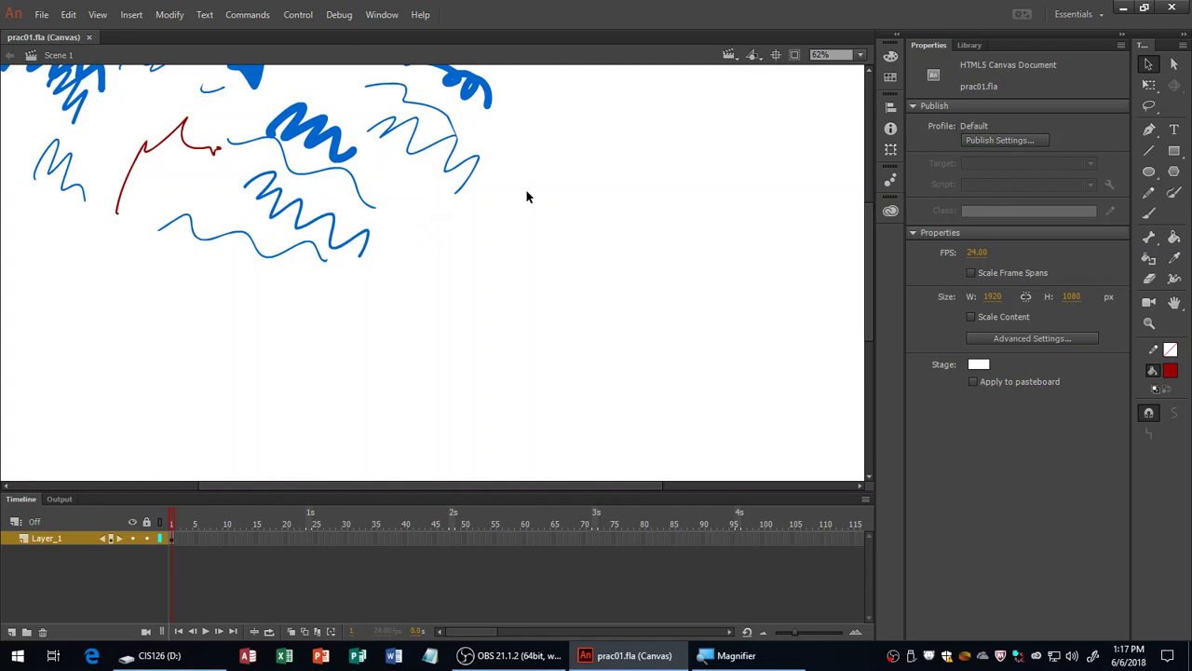
# With the Pen tool active, zoom the stage in to 125% and out to 31% to examine the drawing.
pyautogui.press('p')
pyautogui.hotkey('ctrl', '-')
pyautogui.hotkey('ctrl', '-')
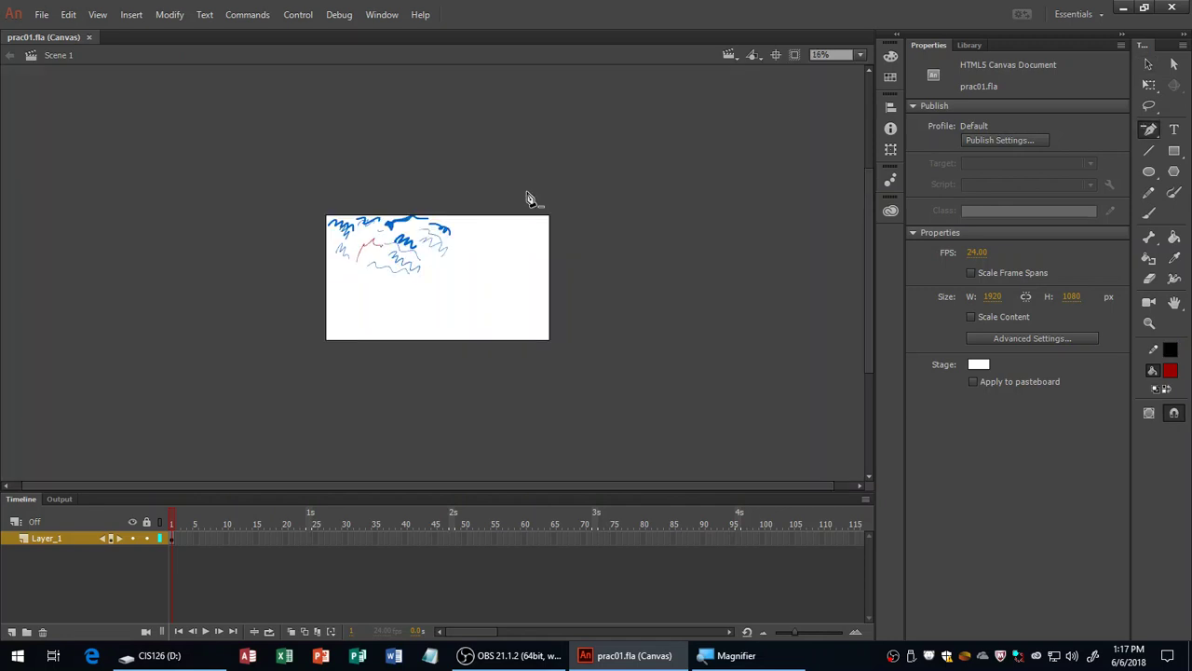
pyautogui.hotkey('ctrl', '=')
pyautogui.hotkey('ctrl', '=')
pyautogui.hotkey('ctrl', '=')
pyautogui.hotkey('ctrl', '=')
pyautogui.hotkey('ctrl', '=')
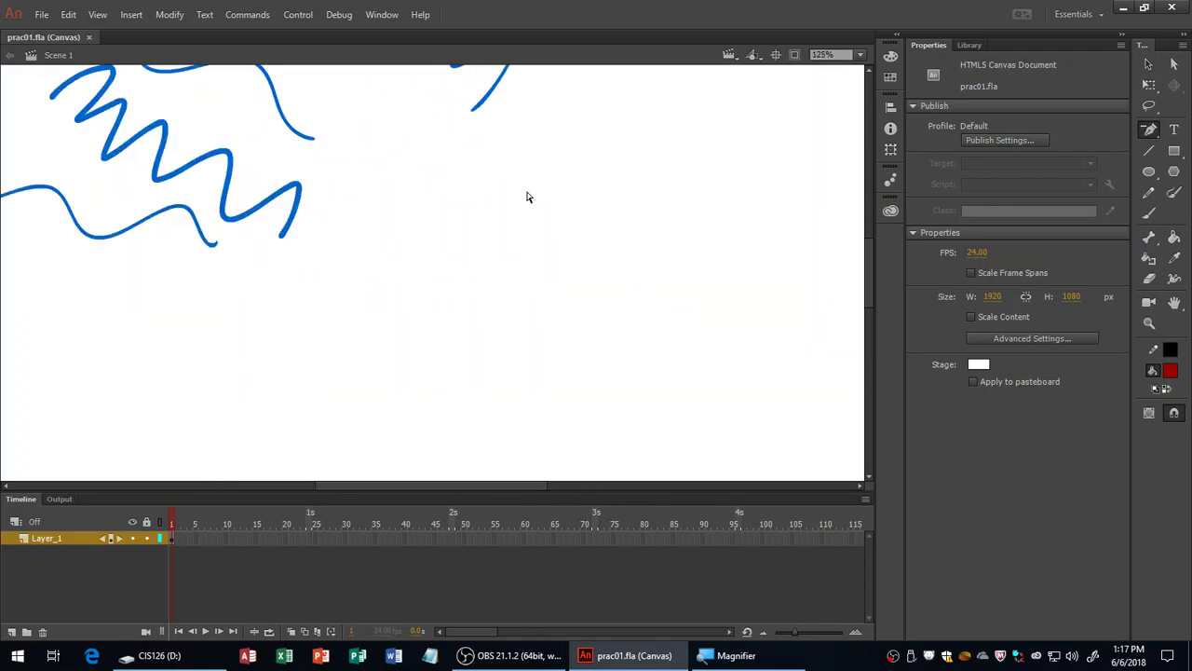
pyautogui.hotkey('ctrl', '-')
pyautogui.hotkey('ctrl', '-')
pyautogui.hotkey('ctrl', '-')
pyautogui.hotkey('ctrl', '-')
pyautogui.hotkey('ctrl', '-')
pyautogui.hotkey('ctrl', '-')
pyautogui.hotkey('ctrl', '=')
pyautogui.hotkey('ctrl', '=')
pyautogui.hotkey('ctrl', '=')
pyautogui.hotkey('ctrl', '=')
pyautogui.hotkey('ctrl', '=')
pyautogui.hotkey('ctrl', '-')
pyautogui.hotkey('ctrl', '-')
pyautogui.hotkey('ctrl', '-')
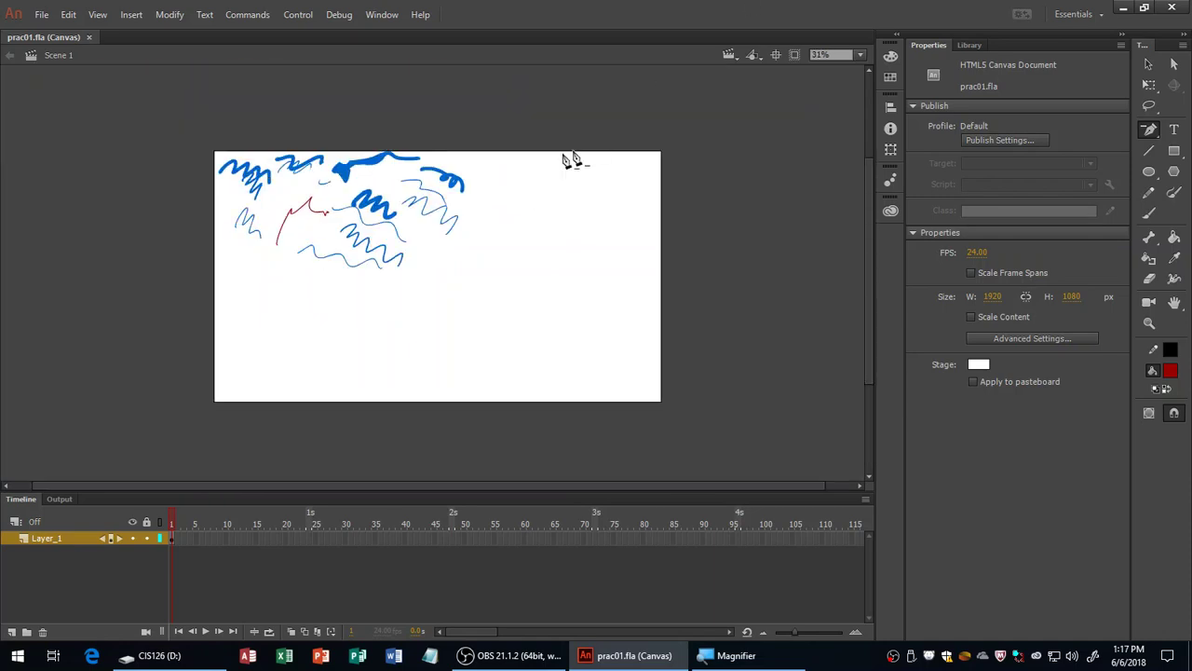
pyautogui.hotkey('ctrl', 'z')
pyautogui.hotkey('ctrl', 'y')
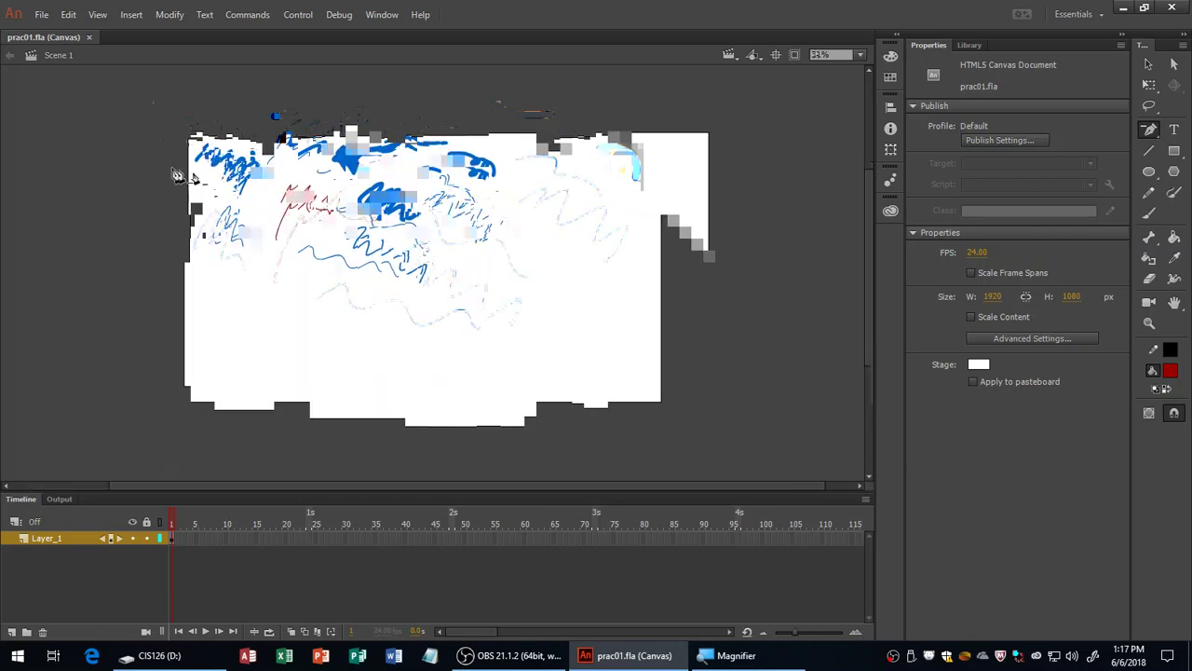
# Bend the lower edge of the red stroke's long diagonal segment outward with the Selection tool to thicken it.
pyautogui.scroll(5, 319, 207)
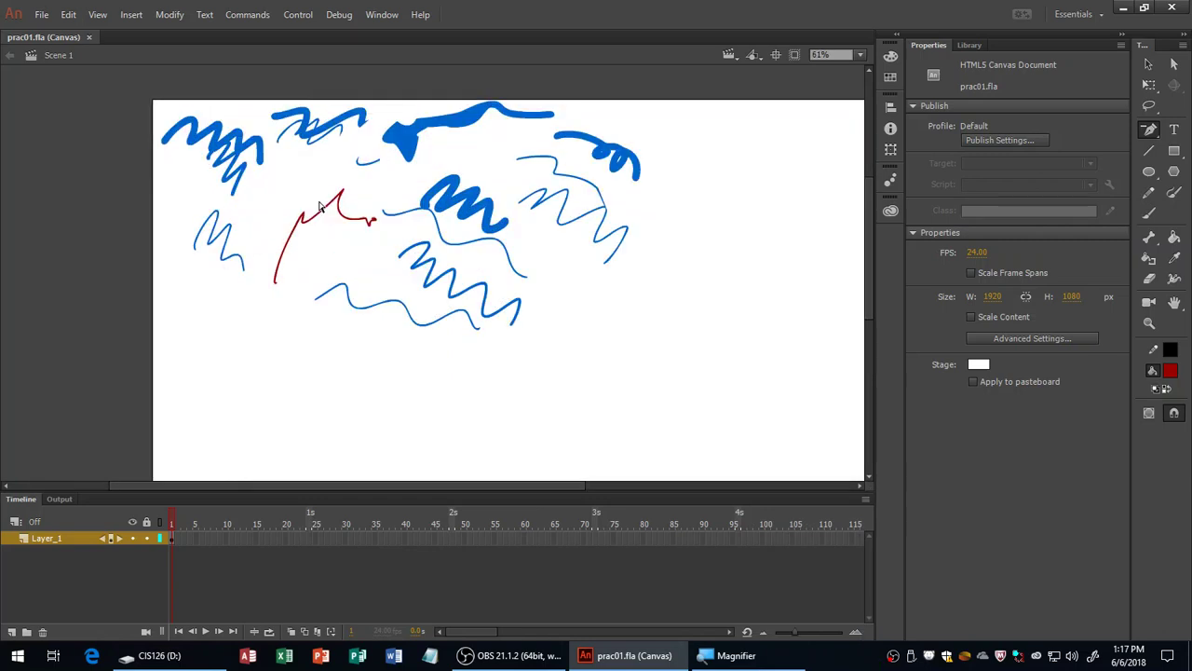
pyautogui.scroll(1, 318, 207)
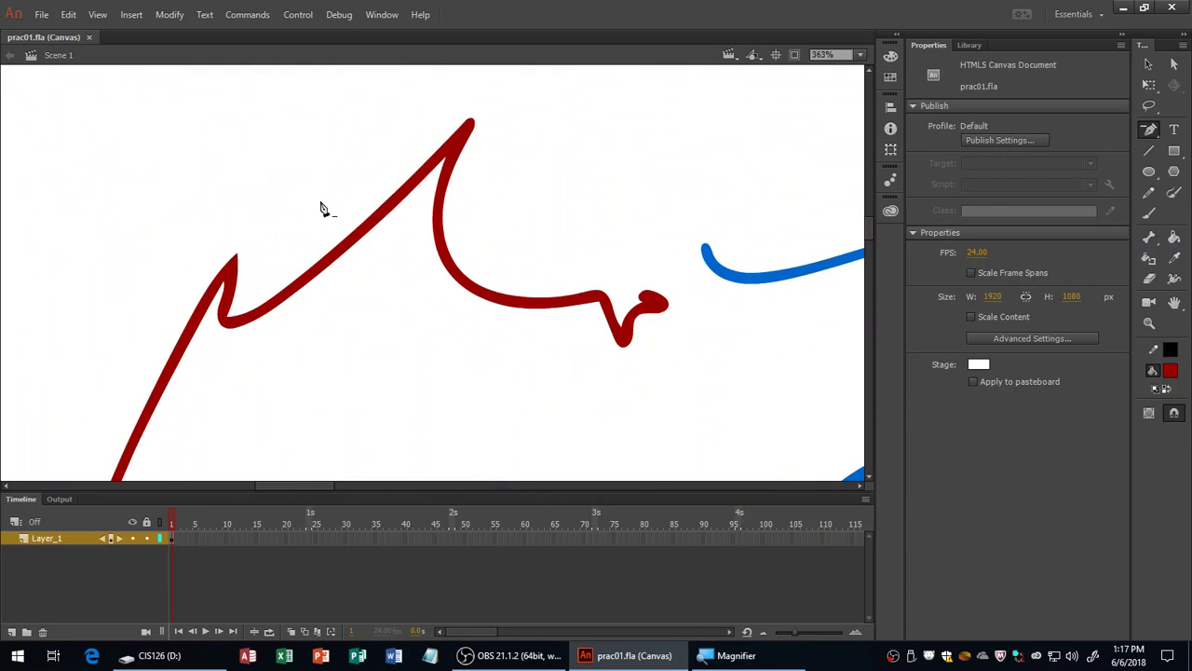
pyautogui.press('v')
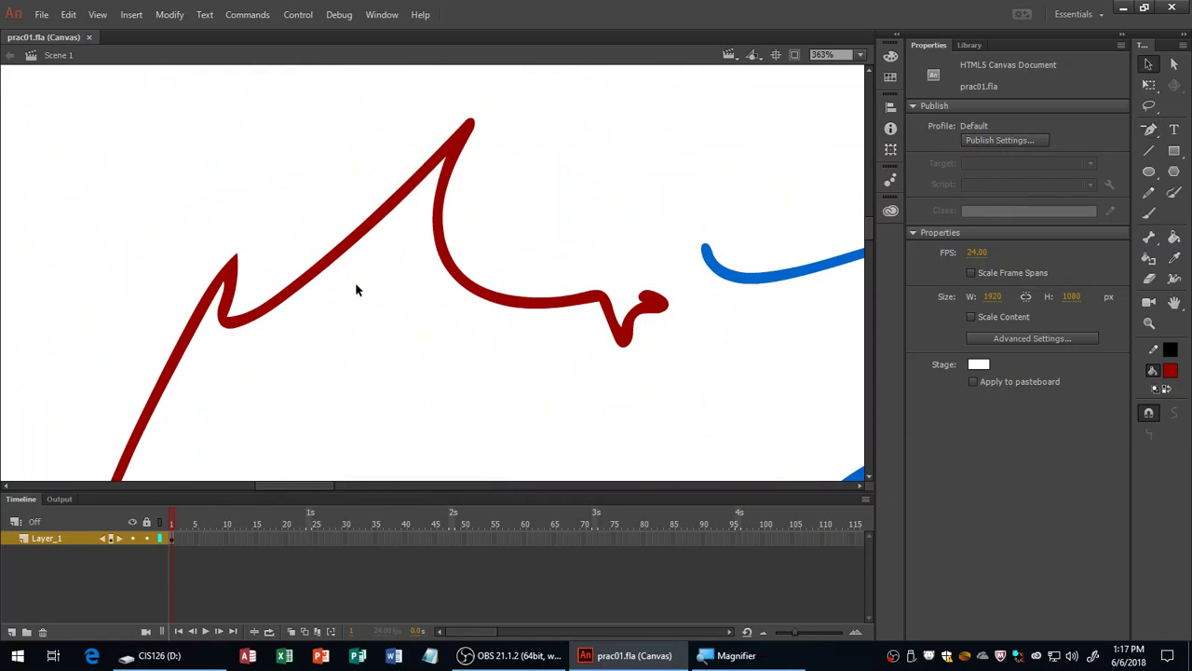
pyautogui.moveTo(347, 263); pyautogui.dragTo(353, 289)
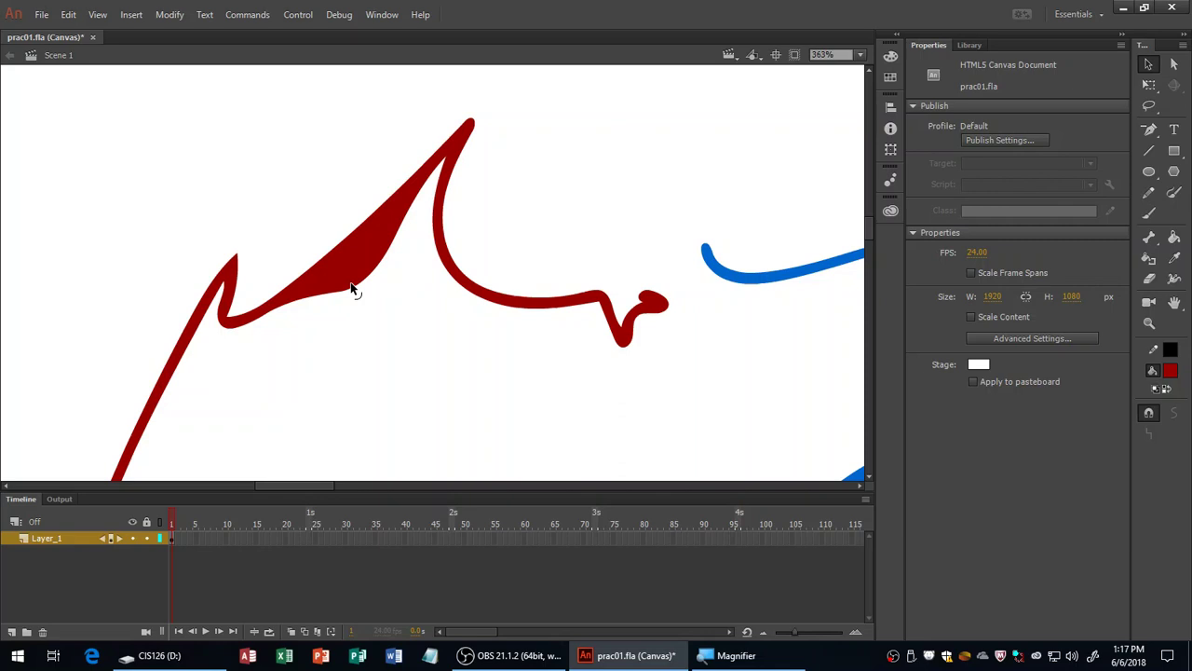
# Pull the curled tip at the red stroke's end slightly outward with the Selection tool, and save the document.
pyautogui.scroll(-6, 354, 286)
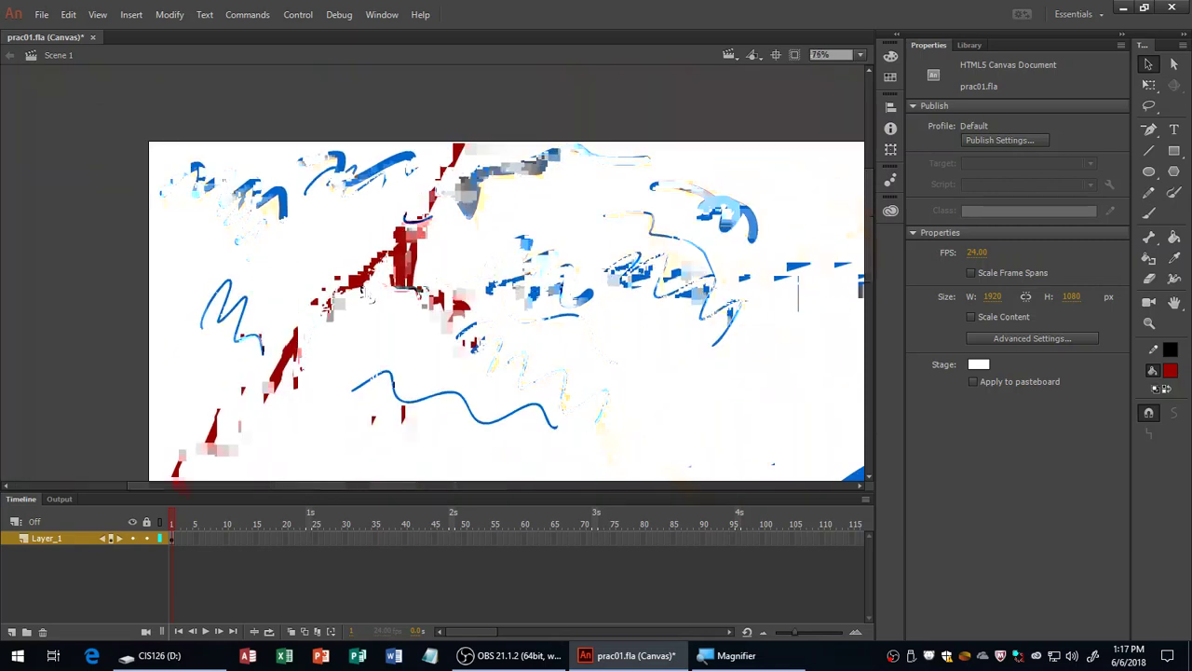
pyautogui.scroll(8, 379, 295)
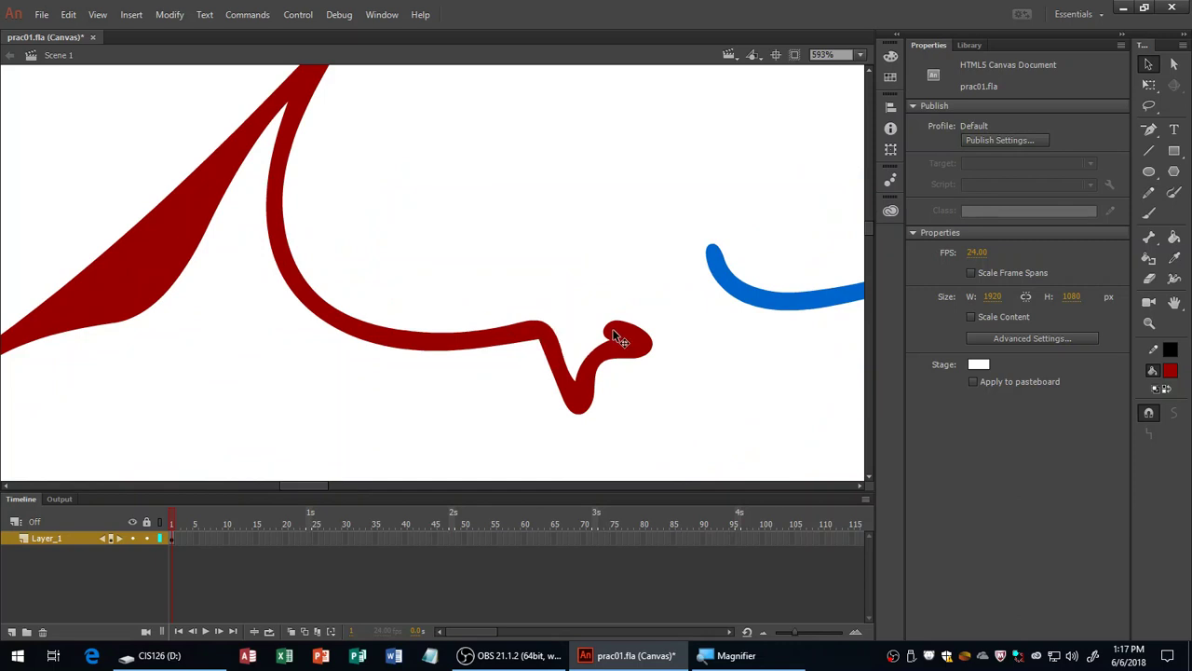
pyautogui.moveTo(606, 328); pyautogui.dragTo(589, 325)
pyautogui.hotkey('ctrl', 's')
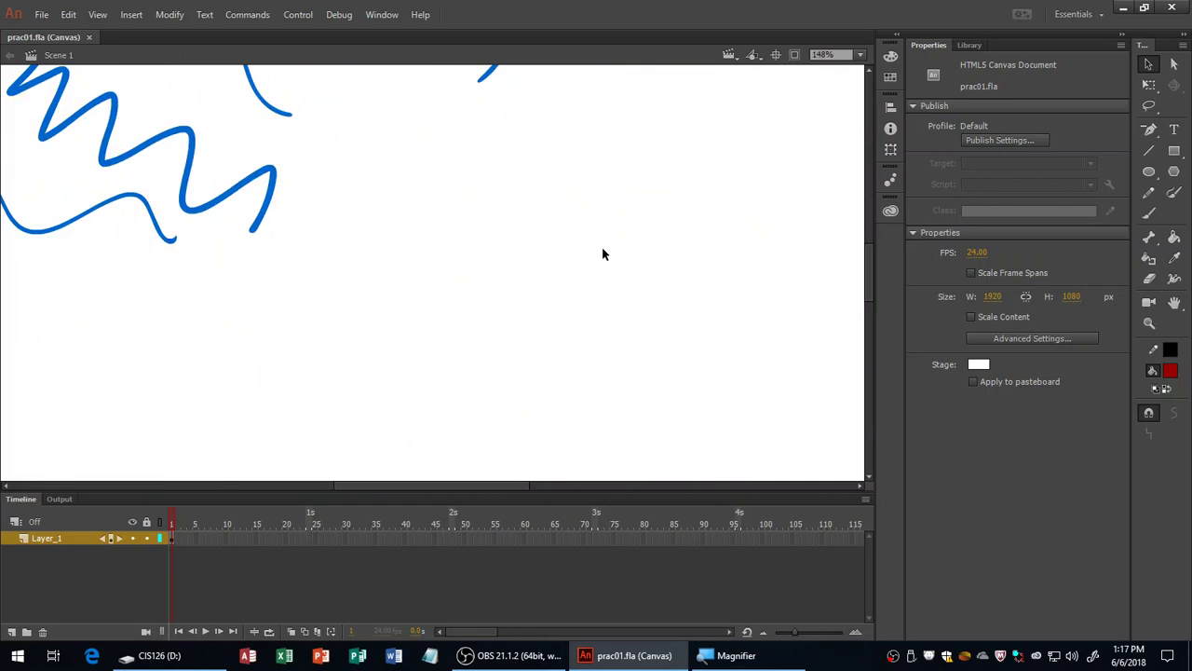
# Delete all the brush strokes from the stage and save the emptied document.
pyautogui.hotkey('ctrl', '1')
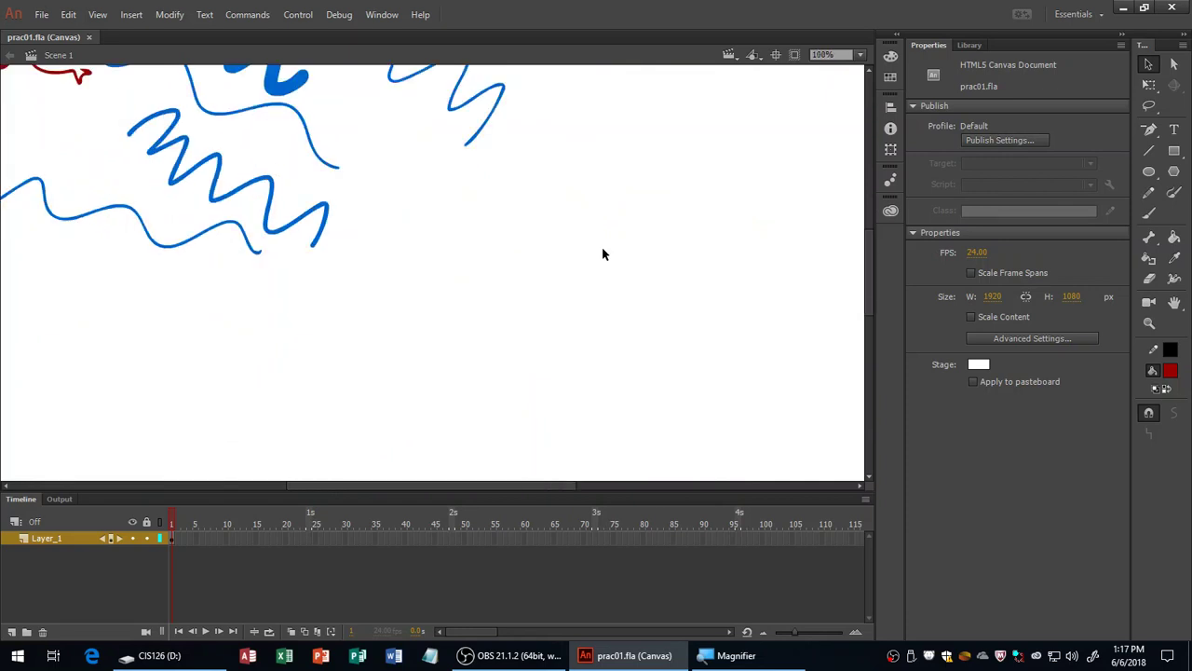
pyautogui.hotkey('ctrl', '-')
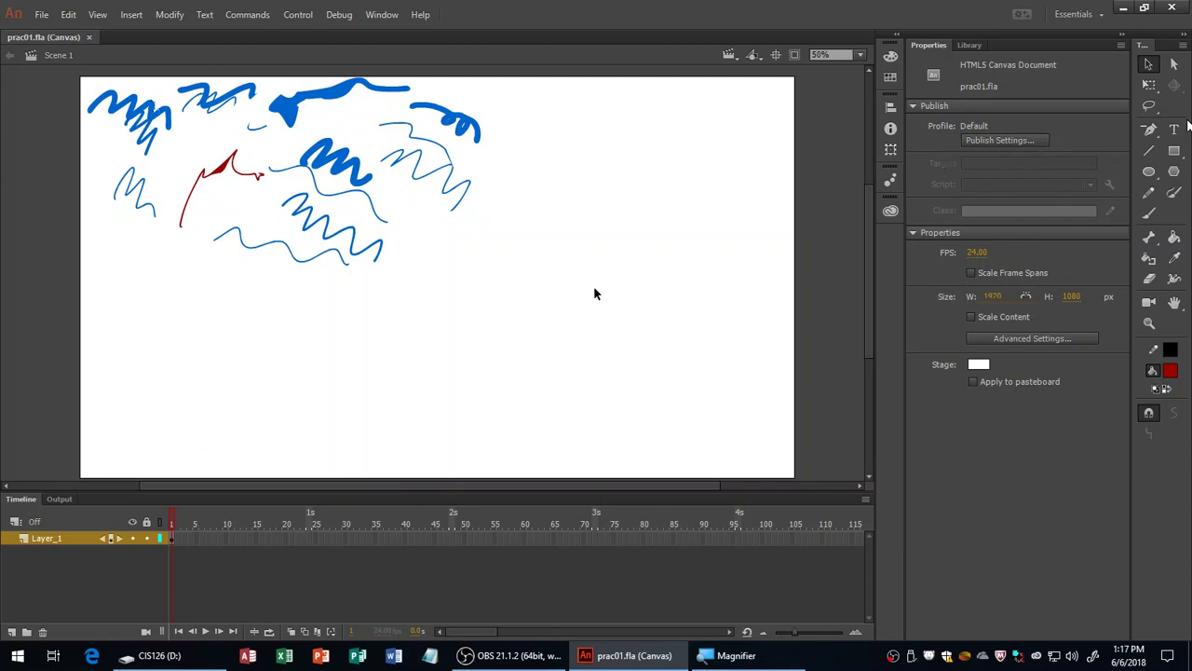
pyautogui.hotkey('ctrl', 'a')
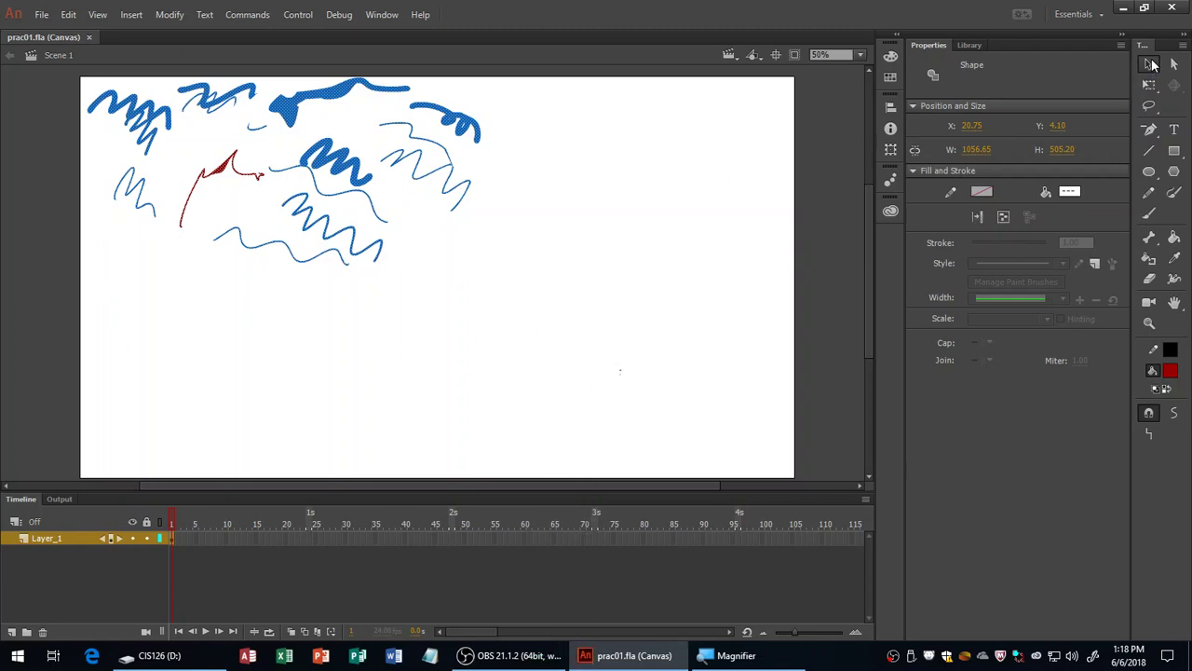
pyautogui.press('Delete')
pyautogui.hotkey('ctrl', 's')
# Paint a trial circle in red with the Brush tool at size 4, and undo it.
pyautogui.press('b')
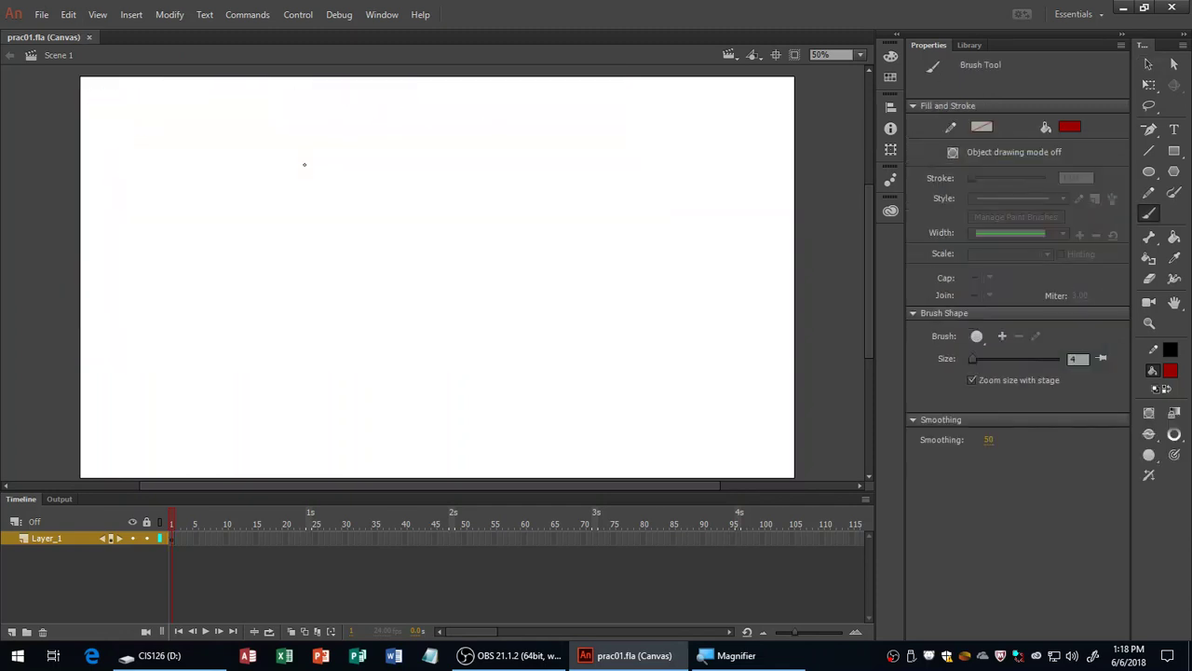
pyautogui.moveTo(454, 165); pyautogui.dragTo(377, 175)
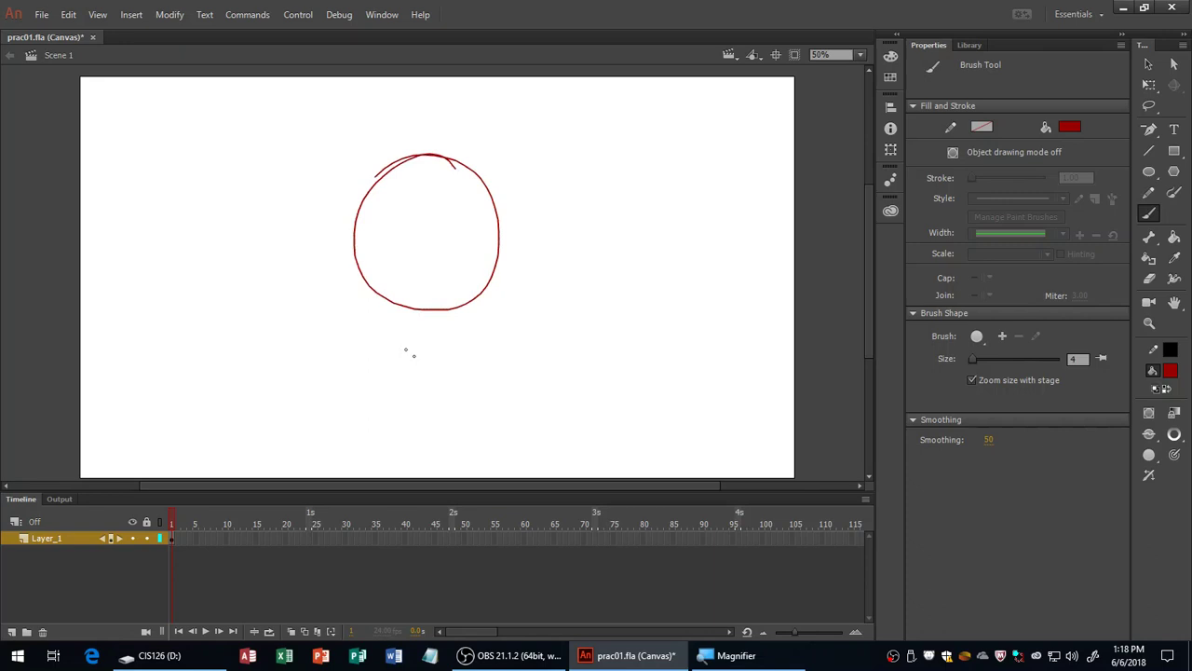
pyautogui.hotkey('ctrl', 'z')
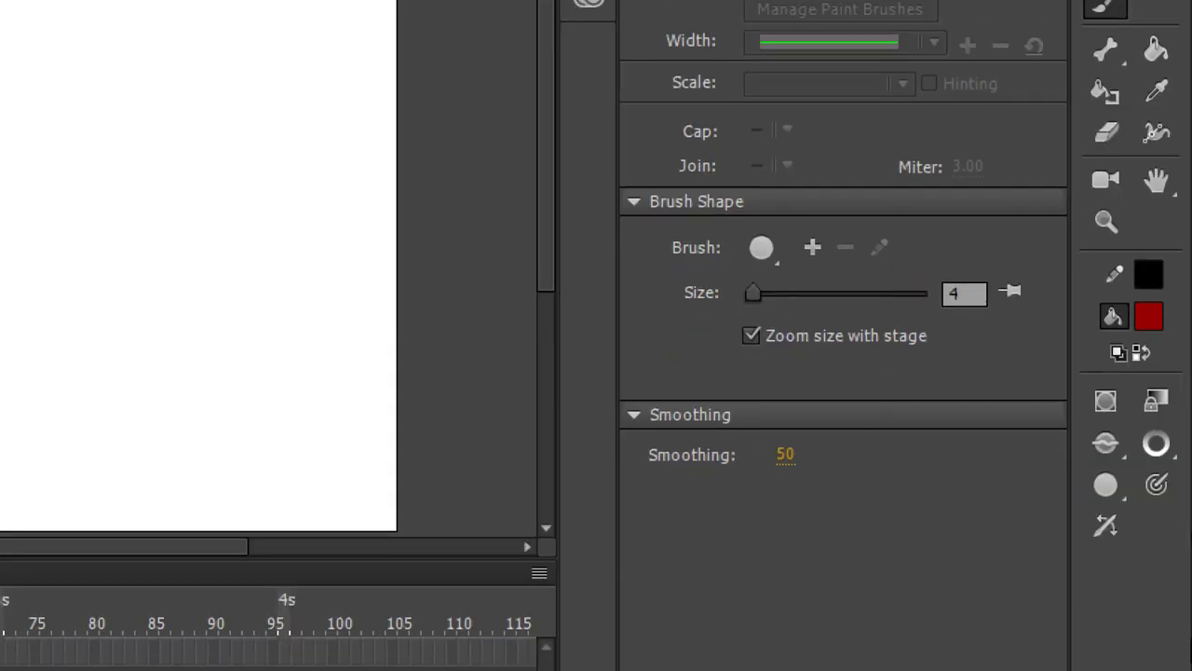
# Turn on the brush's tilt and pressure options, and adjust the Tools panel width so its brush options stay in view.
pyautogui.click(1109, 529)
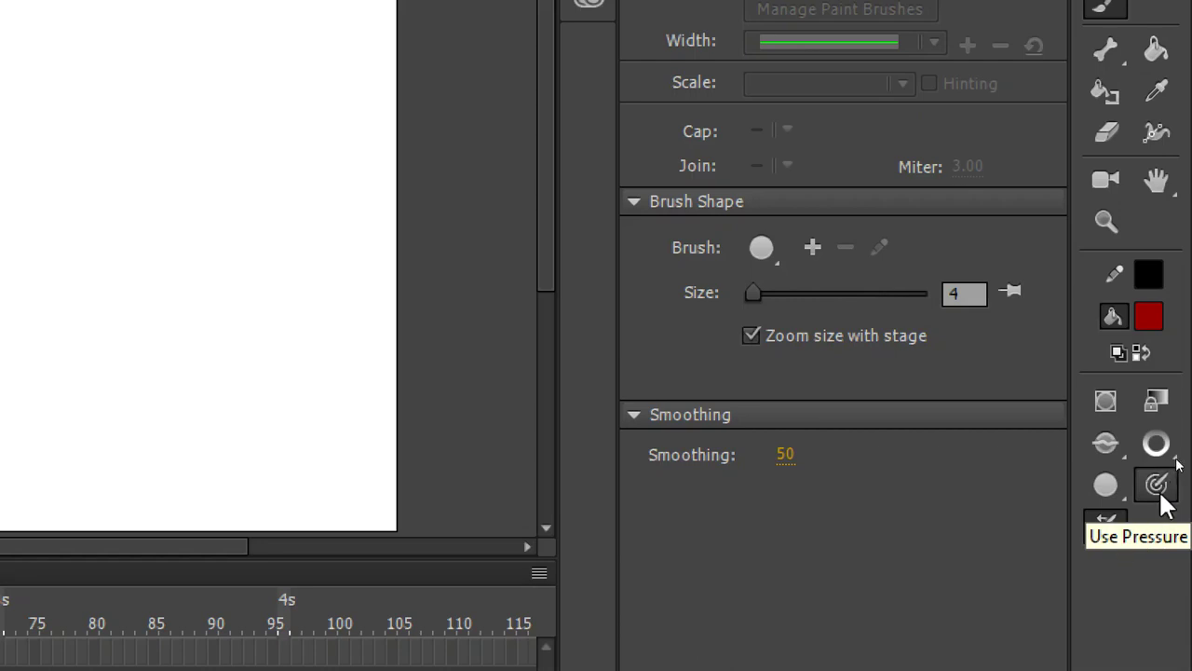
pyautogui.click(1162, 496)
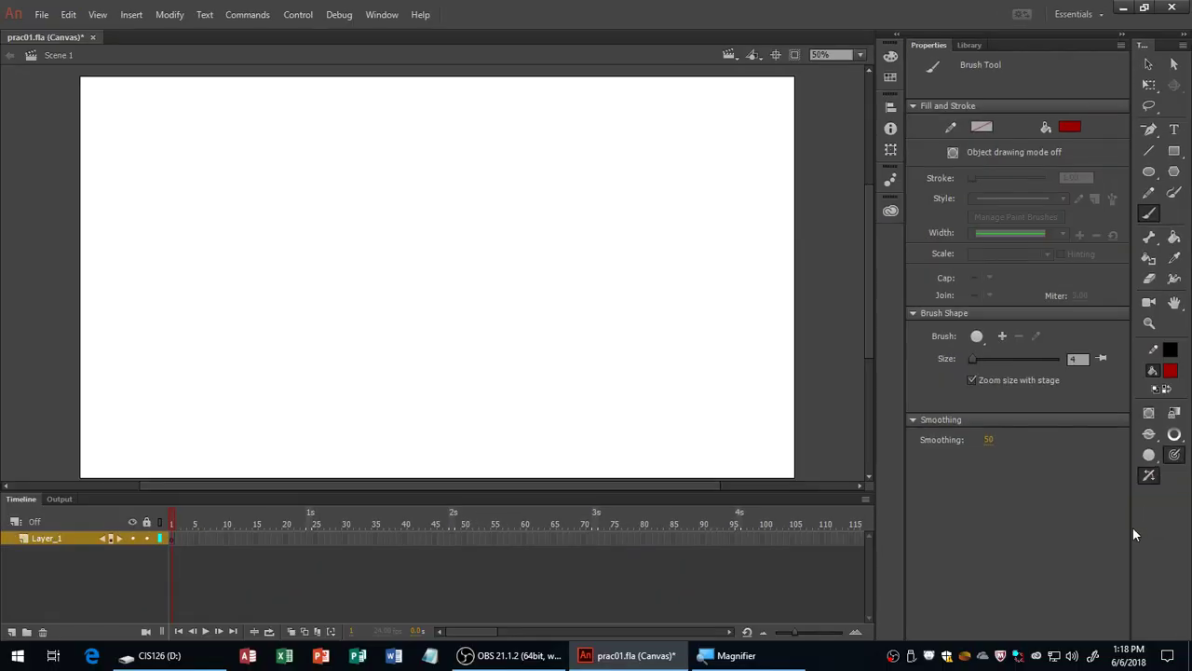
pyautogui.moveTo(1130, 528); pyautogui.dragTo(1171, 533)
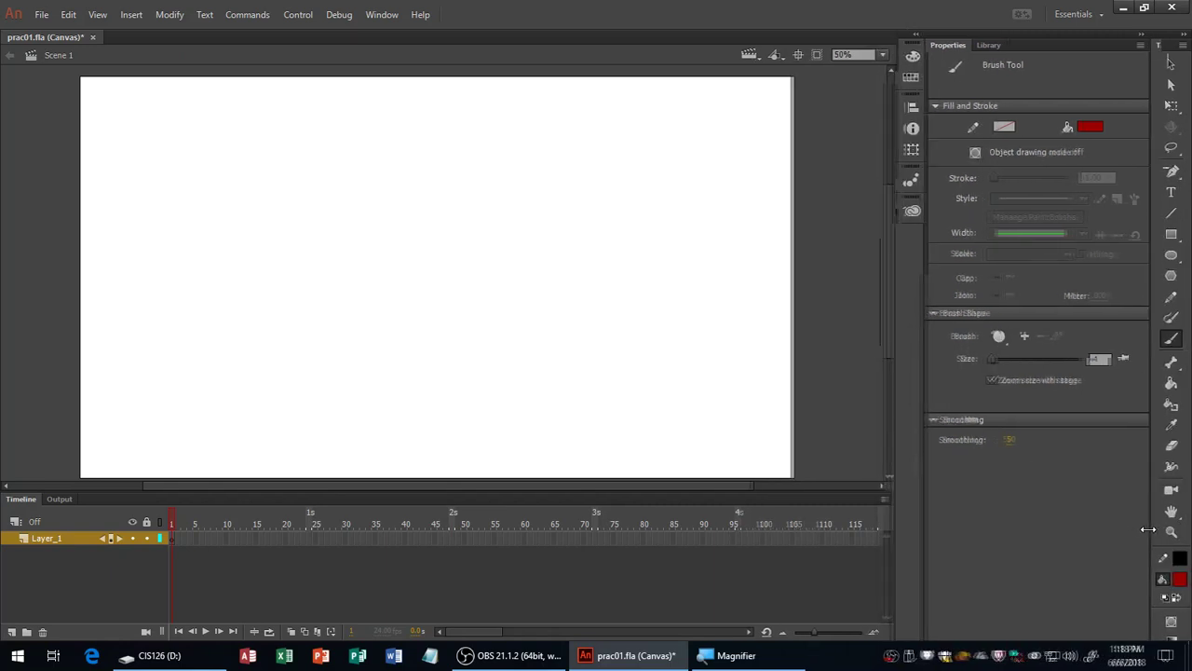
pyautogui.moveTo(1149, 529)
pyautogui.mouseDown()
pyautogui.moveTo(1162, 528)
pyautogui.moveTo(1133, 535)
pyautogui.mouseUp()
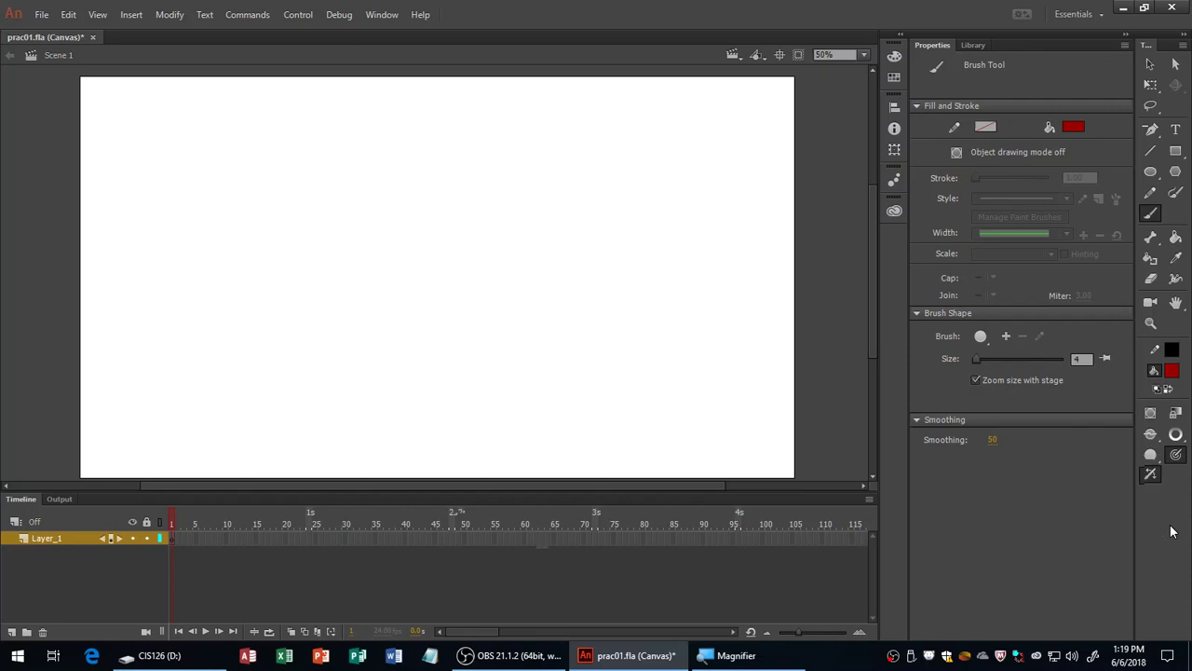
pyautogui.press('super+plus')
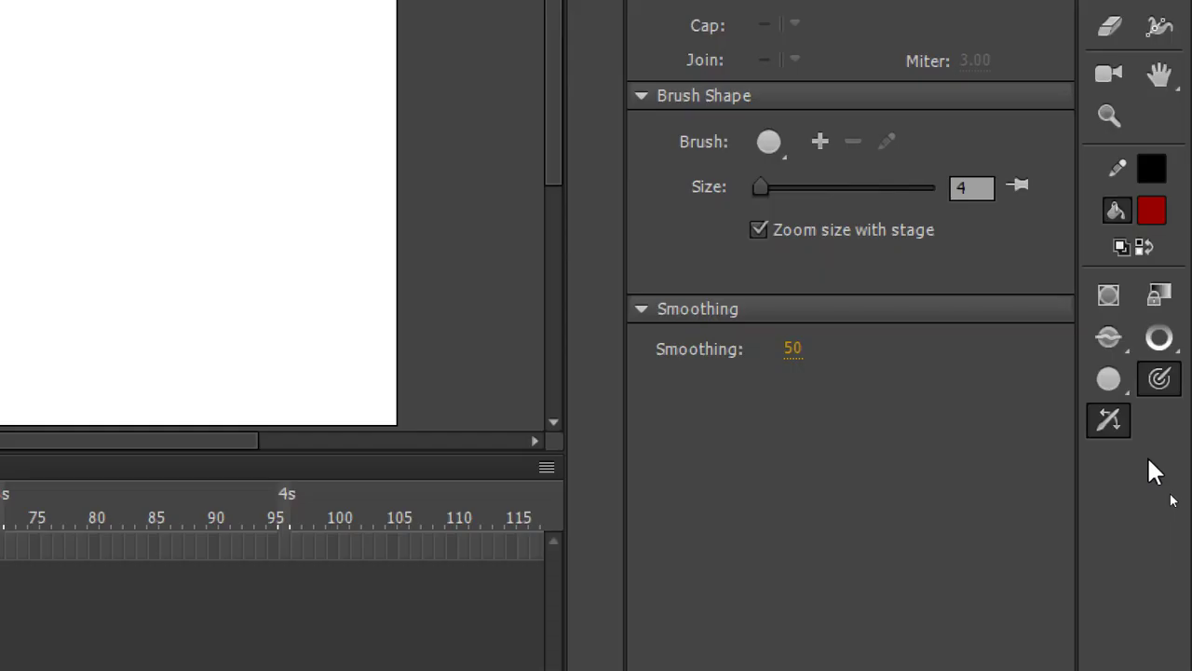
pyautogui.click(1100, 413)
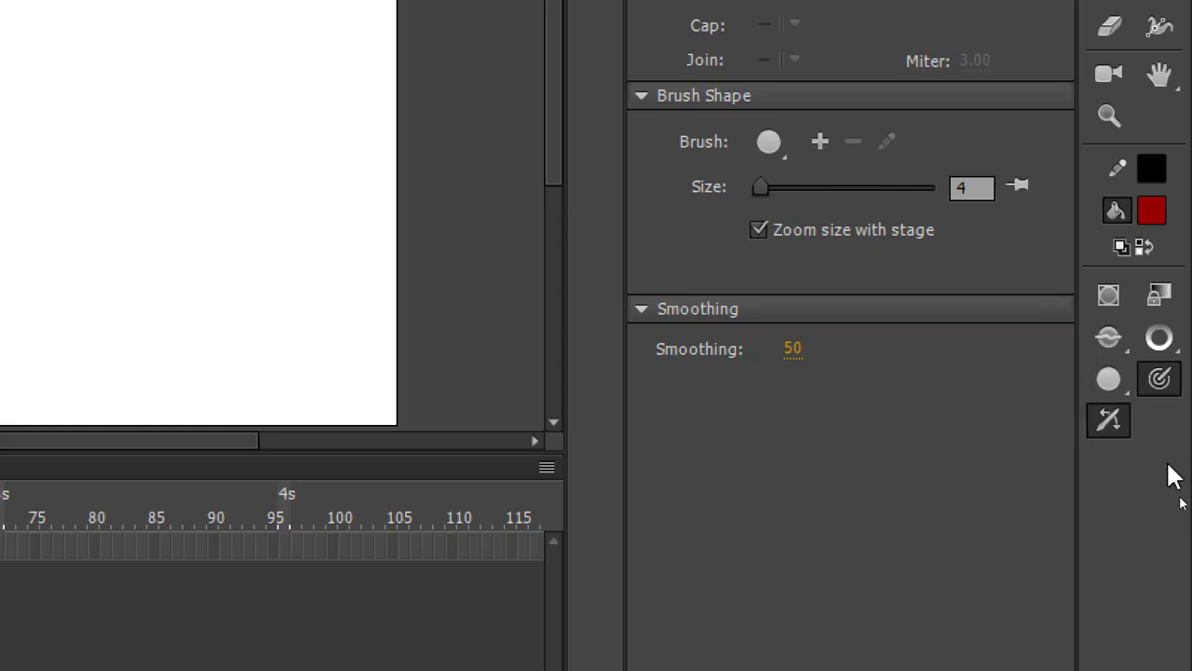
pyautogui.press('super+minus')
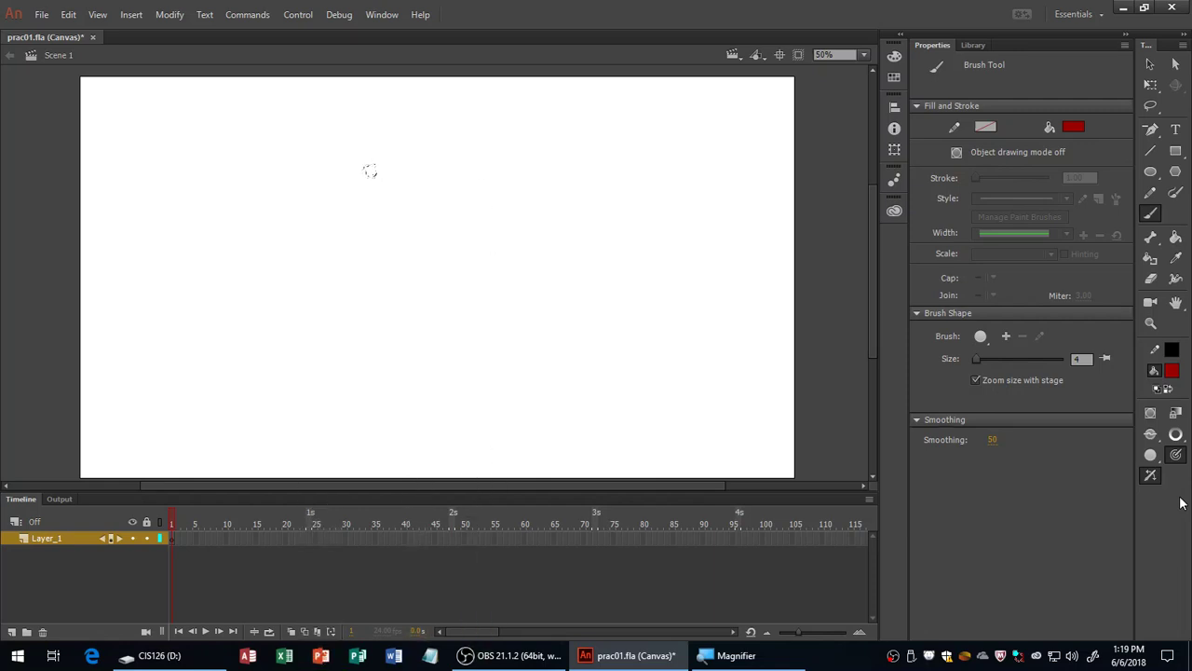
# Paint five wavy pressure-sensitive strokes across the stage with the red brush at size 4.
pyautogui.moveTo(314, 165)
pyautogui.mouseDown()
pyautogui.moveTo(351, 149)
pyautogui.moveTo(445, 138)
pyautogui.moveTo(518, 156)
pyautogui.moveTo(658, 232)
pyautogui.mouseUp()
pyautogui.moveTo(284, 268); pyautogui.dragTo(457, 251)
pyautogui.moveTo(424, 343)
pyautogui.mouseDown()
pyautogui.moveTo(524, 326)
pyautogui.moveTo(642, 355)
pyautogui.mouseUp()
pyautogui.moveTo(224, 364)
pyautogui.mouseDown()
pyautogui.moveTo(272, 345)
pyautogui.moveTo(483, 405)
pyautogui.mouseUp()
pyautogui.moveTo(175, 249)
pyautogui.mouseDown()
pyautogui.moveTo(244, 174)
pyautogui.moveTo(310, 186)
pyautogui.mouseUp()
# Increase the brush size to 20 and paint zigzags across the upper stage and crossed loops at its lower left.
pyautogui.press(']')
pyautogui.press(']')
pyautogui.press(']')
pyautogui.press(']')
pyautogui.press(']')
pyautogui.press(']')
pyautogui.press(']')
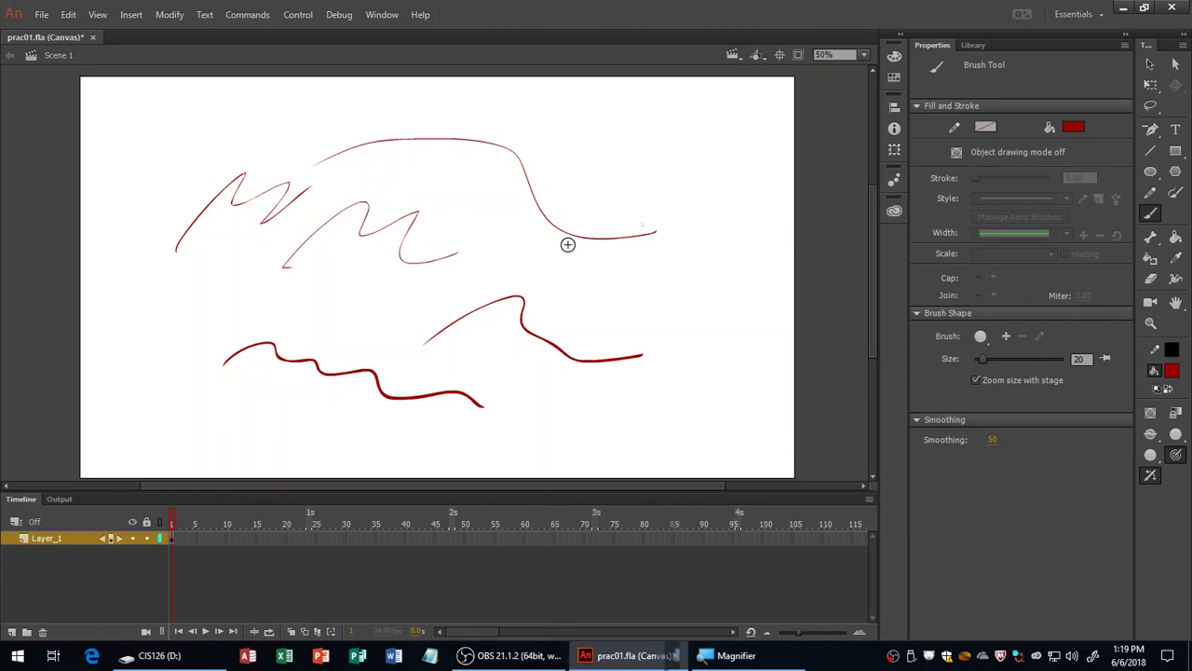
pyautogui.moveTo(581, 143); pyautogui.dragTo(547, 180)
pyautogui.moveTo(128, 180)
pyautogui.mouseDown()
pyautogui.moveTo(266, 120)
pyautogui.moveTo(321, 131)
pyautogui.moveTo(412, 103)
pyautogui.mouseUp()
pyautogui.press(']')
pyautogui.press(']')
pyautogui.press(']')
pyautogui.moveTo(127, 319); pyautogui.dragTo(126, 326)
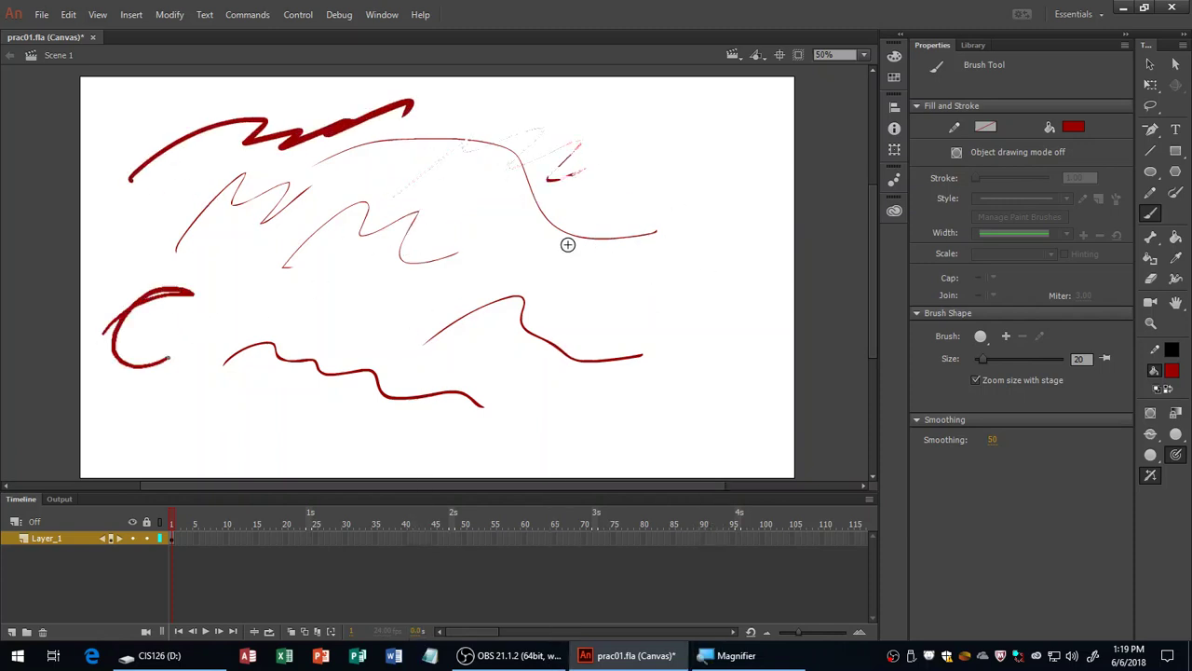
pyautogui.moveTo(140, 261); pyautogui.dragTo(171, 382)
pyautogui.moveTo(94, 354)
pyautogui.mouseDown()
pyautogui.moveTo(125, 342)
pyautogui.moveTo(335, 350)
pyautogui.mouseUp()
# Increase the brush size to 27 and paint more loops, zigzags and curves across the stage's right side and centre.
pyautogui.press(']')
pyautogui.press(']')
pyautogui.press(']')
pyautogui.press(']')
pyautogui.moveTo(705, 305)
pyautogui.mouseDown()
pyautogui.moveTo(662, 322)
pyautogui.moveTo(657, 351)
pyautogui.moveTo(732, 366)
pyautogui.moveTo(717, 374)
pyautogui.mouseUp()
pyautogui.moveTo(611, 128)
pyautogui.mouseDown()
pyautogui.moveTo(741, 104)
pyautogui.moveTo(736, 205)
pyautogui.mouseUp()
pyautogui.moveTo(379, 312)
pyautogui.mouseDown()
pyautogui.moveTo(512, 294)
pyautogui.moveTo(391, 341)
pyautogui.moveTo(450, 218)
pyautogui.mouseUp()
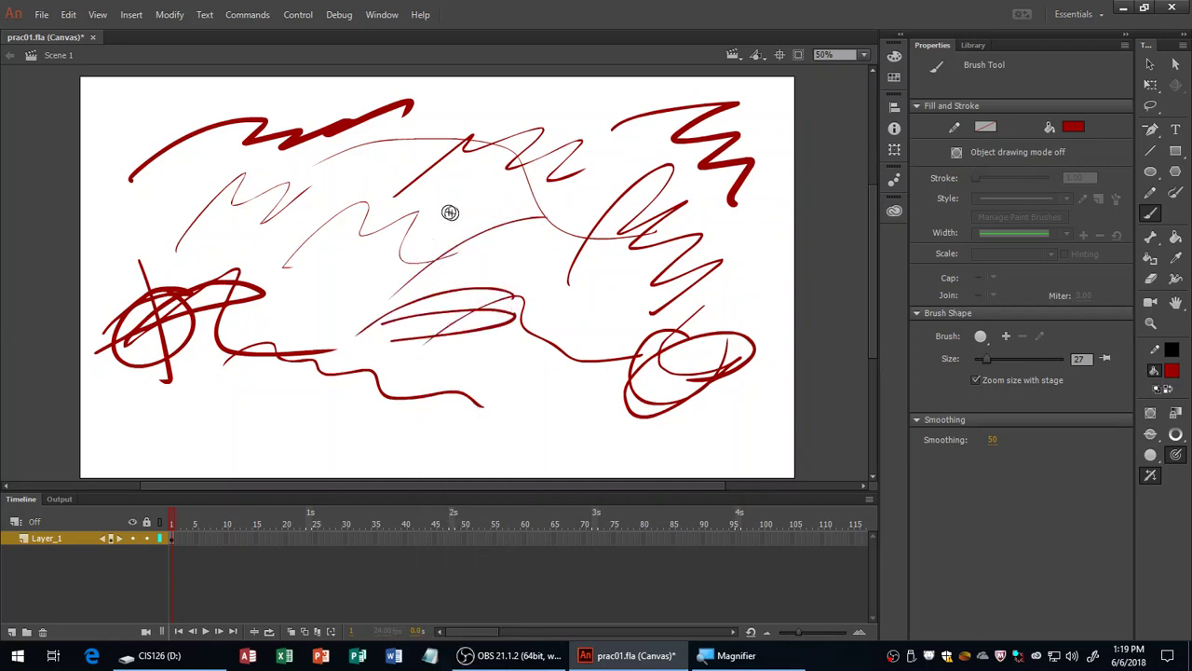
# Delete all the practice strokes from the stage and save the document.
pyautogui.hotkey('ctrl', 's')
pyautogui.hotkey('ctrl', 'a')
pyautogui.press('Delete')
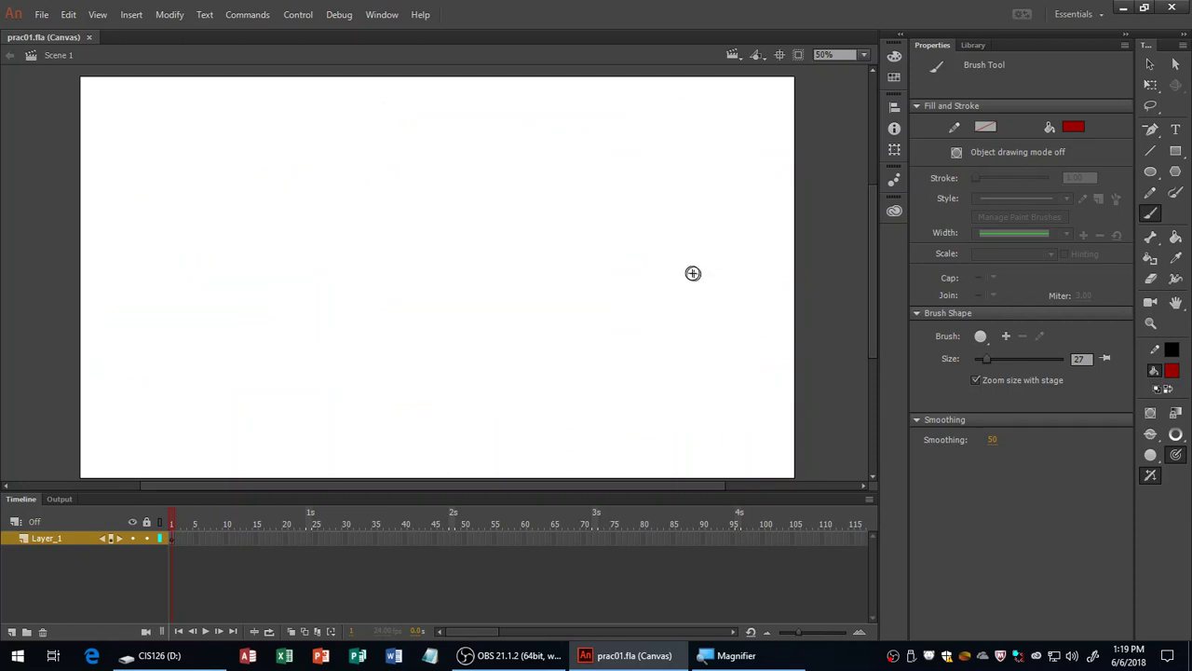
# Paint an egg-shaped outline crossed by a vertical and a horizontal guide line, and save the document.
pyautogui.moveTo(466, 144)
pyautogui.mouseDown()
pyautogui.moveTo(538, 140)
pyautogui.moveTo(445, 142)
pyautogui.mouseUp()
pyautogui.moveTo(436, 100); pyautogui.dragTo(456, 369)
pyautogui.moveTo(294, 250); pyautogui.dragTo(665, 241)
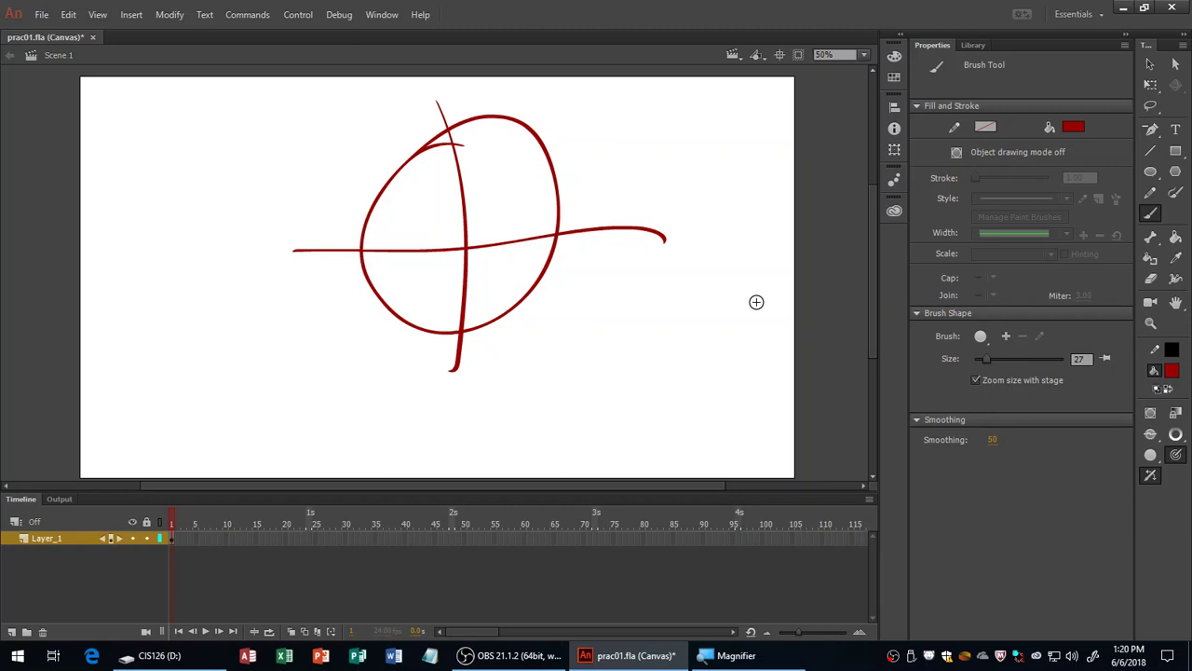
pyautogui.hotkey('ctrl', 's')
# Try erasing the guide-line ends that extend past the oval's right side and top, and undo the erasing.
pyautogui.moveTo(602, 227)
pyautogui.mouseDown()
pyautogui.moveTo(581, 257)
pyautogui.moveTo(599, 226)
pyautogui.moveTo(613, 237)
pyautogui.moveTo(638, 206)
pyautogui.moveTo(668, 220)
pyautogui.mouseUp()
pyautogui.hotkey('ctrl', 'z')
pyautogui.moveTo(567, 229); pyautogui.dragTo(680, 239)
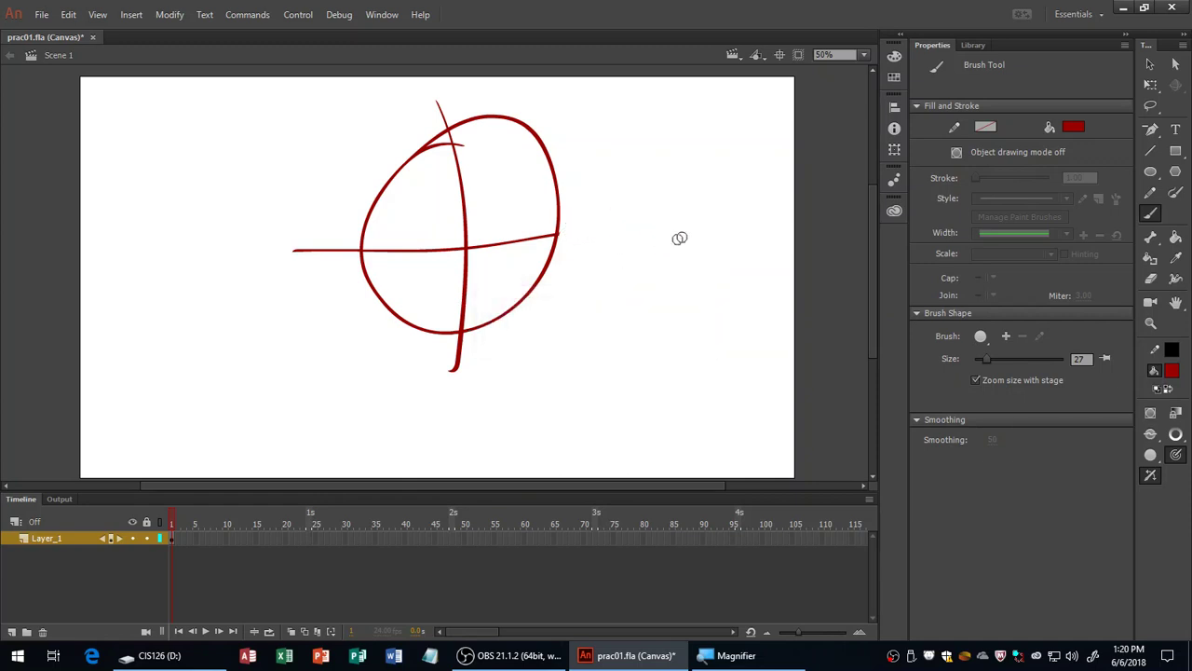
pyautogui.moveTo(426, 115); pyautogui.dragTo(447, 117)
pyautogui.hotkey('ctrl', 'z')
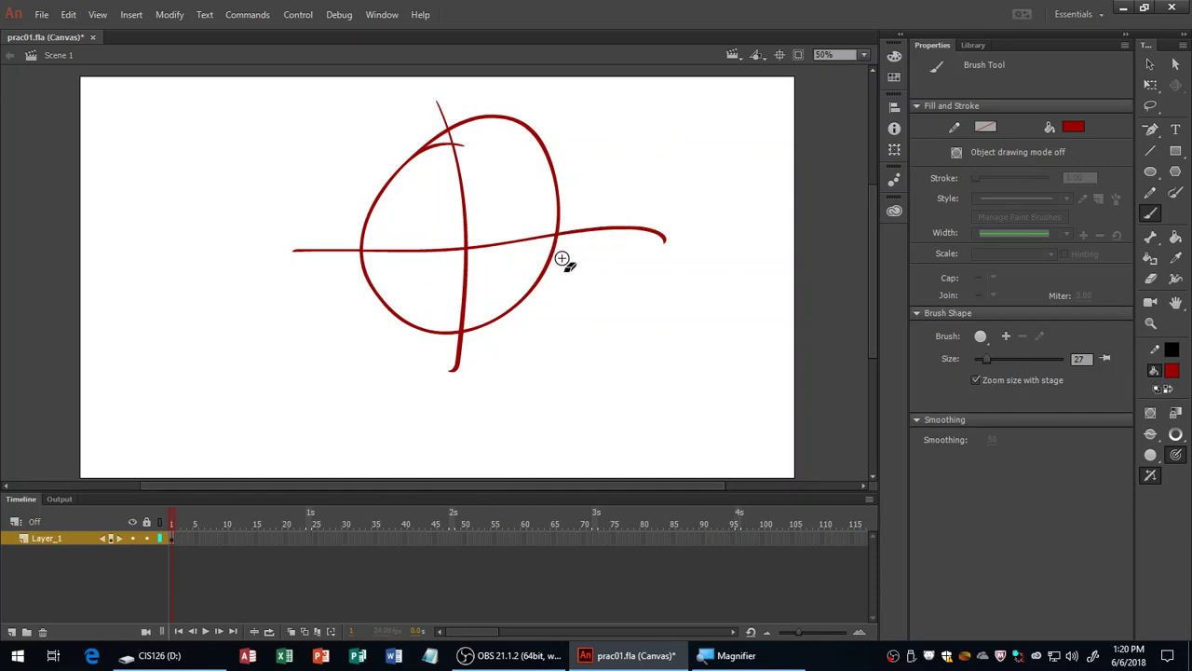
# Erase small gaps in both guide lines just outside the oval to detach their four protruding ends.
pyautogui.moveTo(565, 258); pyautogui.dragTo(568, 219)
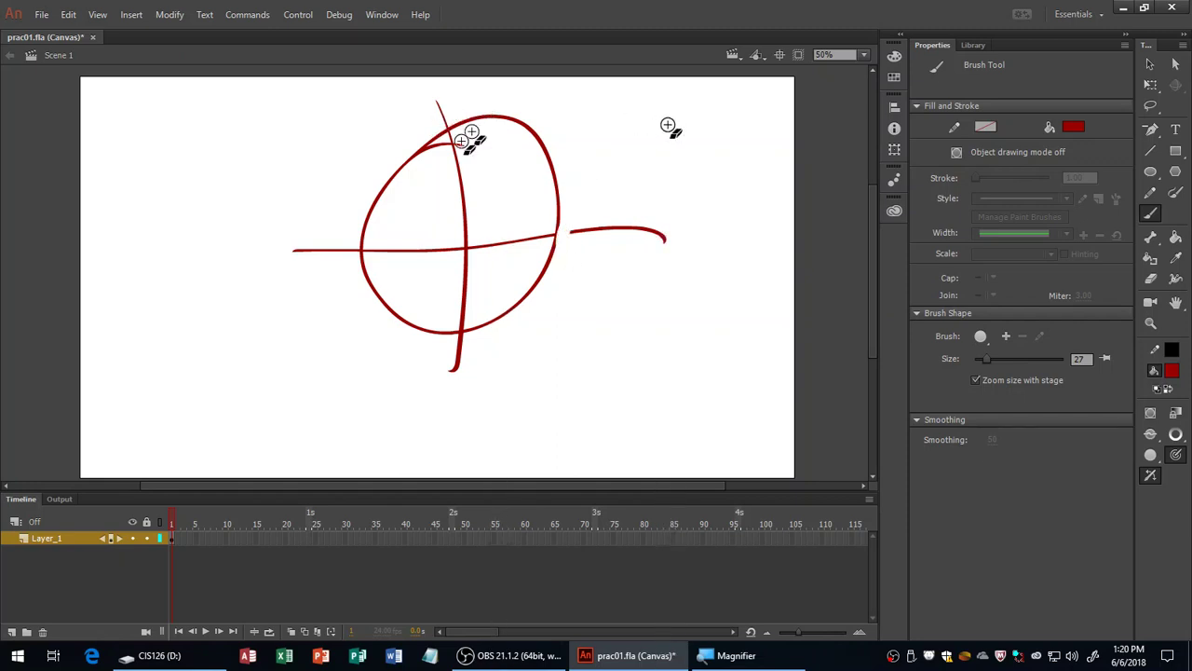
pyautogui.click(356, 250)
pyautogui.click(458, 341)
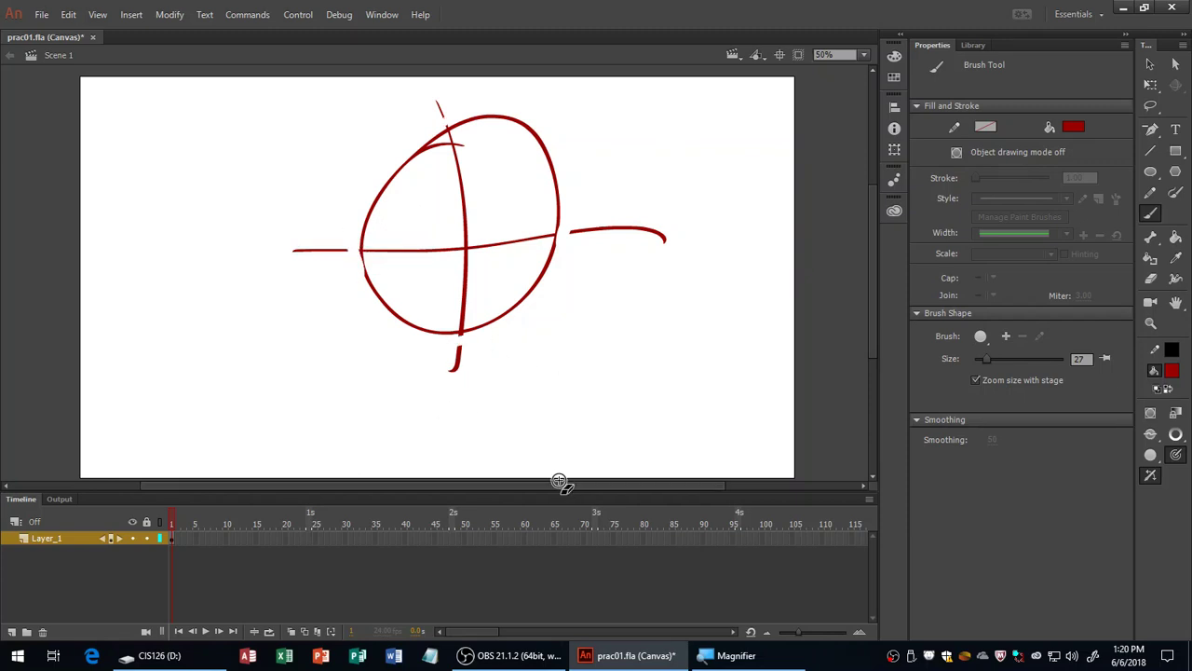
# Move the four detached guide-line ends into the empty area right of the oval with the Selection tool.
pyautogui.press('v')
pyautogui.click(652, 232)
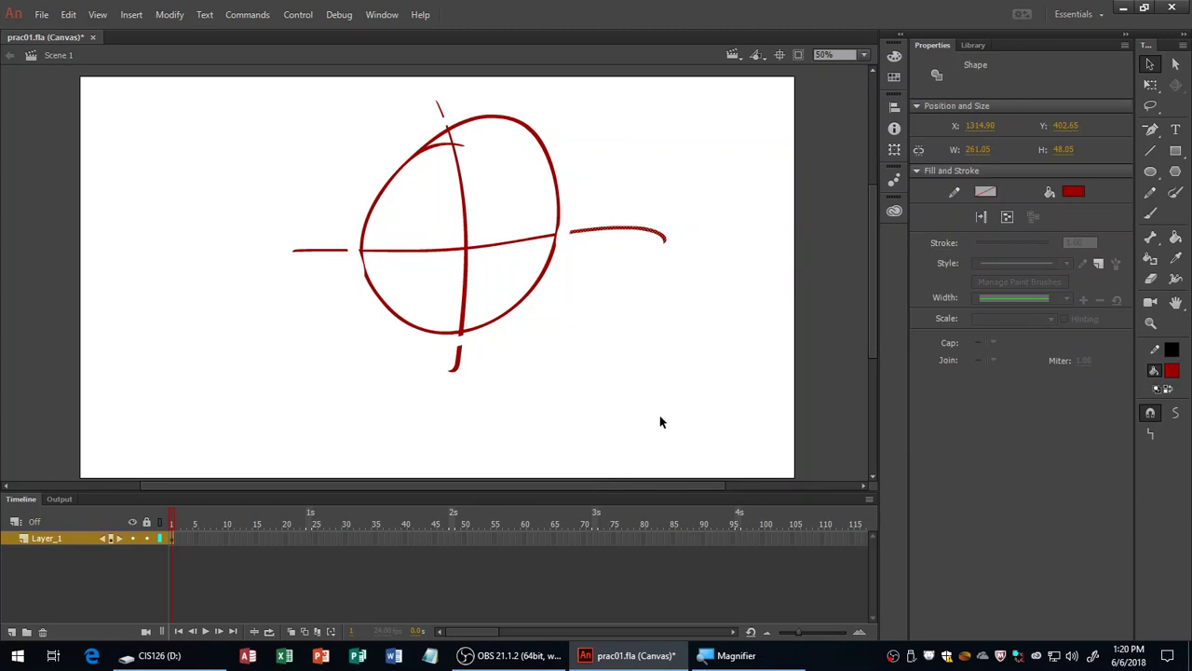
pyautogui.moveTo(654, 238); pyautogui.dragTo(696, 184)
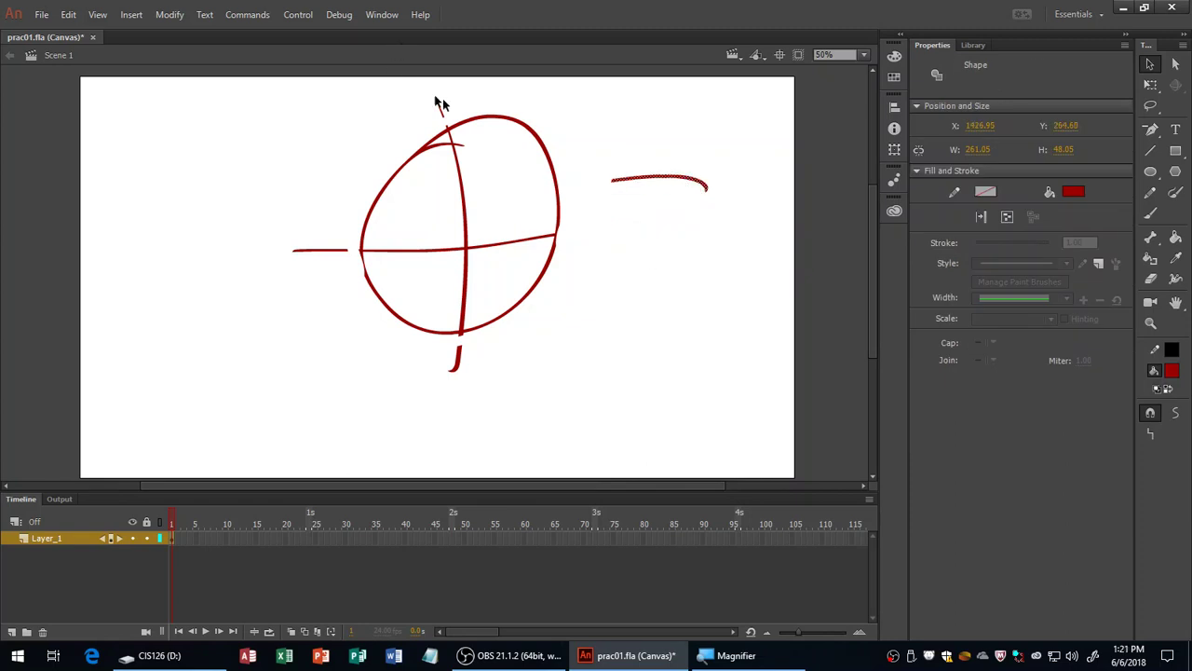
pyautogui.moveTo(446, 114); pyautogui.dragTo(526, 96)
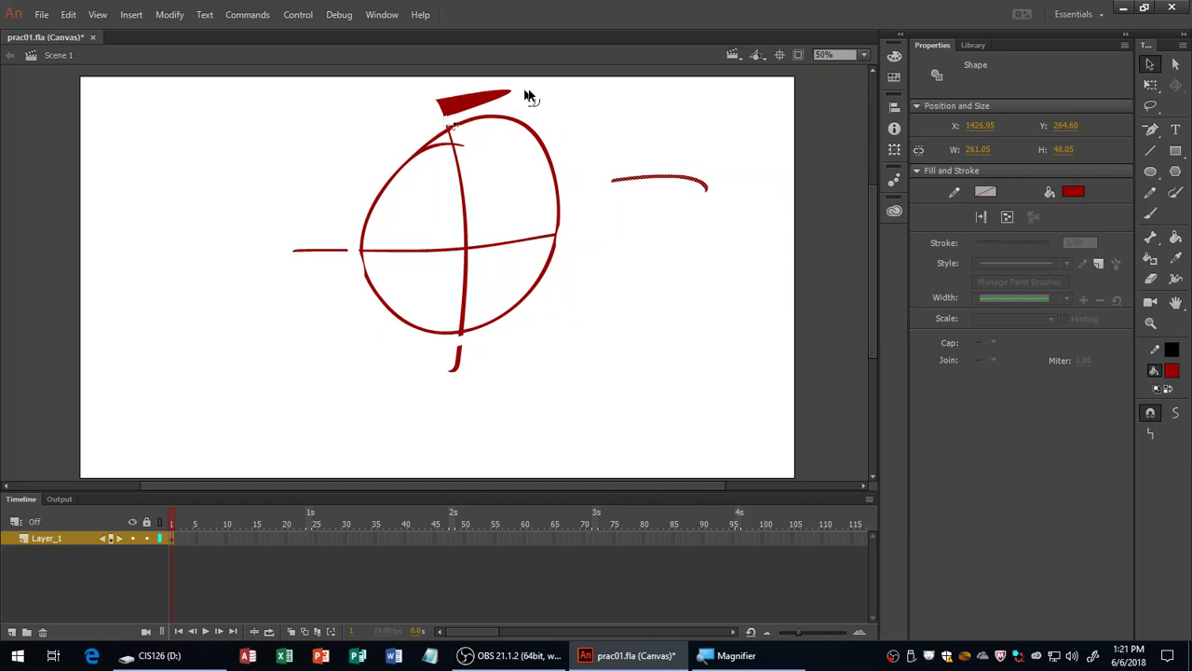
pyautogui.click(457, 363)
pyautogui.moveTo(457, 362)
pyautogui.mouseDown()
pyautogui.moveTo(713, 288)
pyautogui.moveTo(635, 237)
pyautogui.mouseUp()
pyautogui.click(335, 251)
pyautogui.moveTo(344, 251)
pyautogui.mouseDown()
pyautogui.moveTo(705, 319)
pyautogui.moveTo(699, 273)
pyautogui.mouseUp()
pyautogui.click(666, 350)
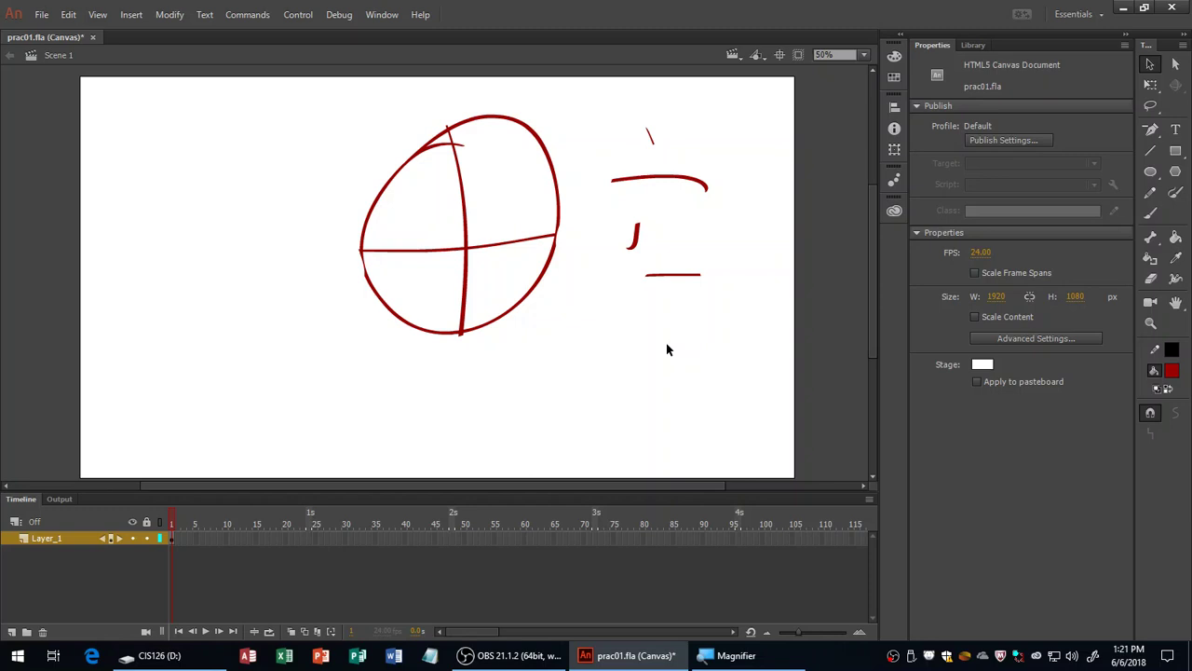
# Delete the long curved piece and the short hooked piece beside the oval.
pyautogui.click(710, 193)
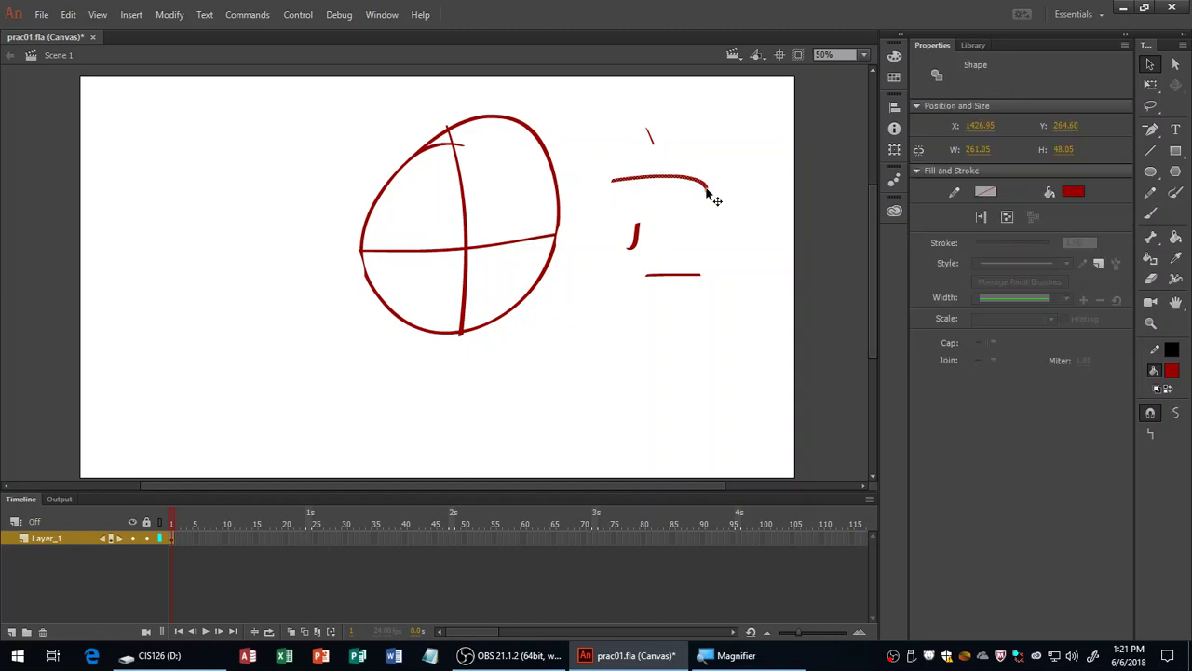
pyautogui.press('Delete')
pyautogui.click(639, 242)
pyautogui.press('Delete')
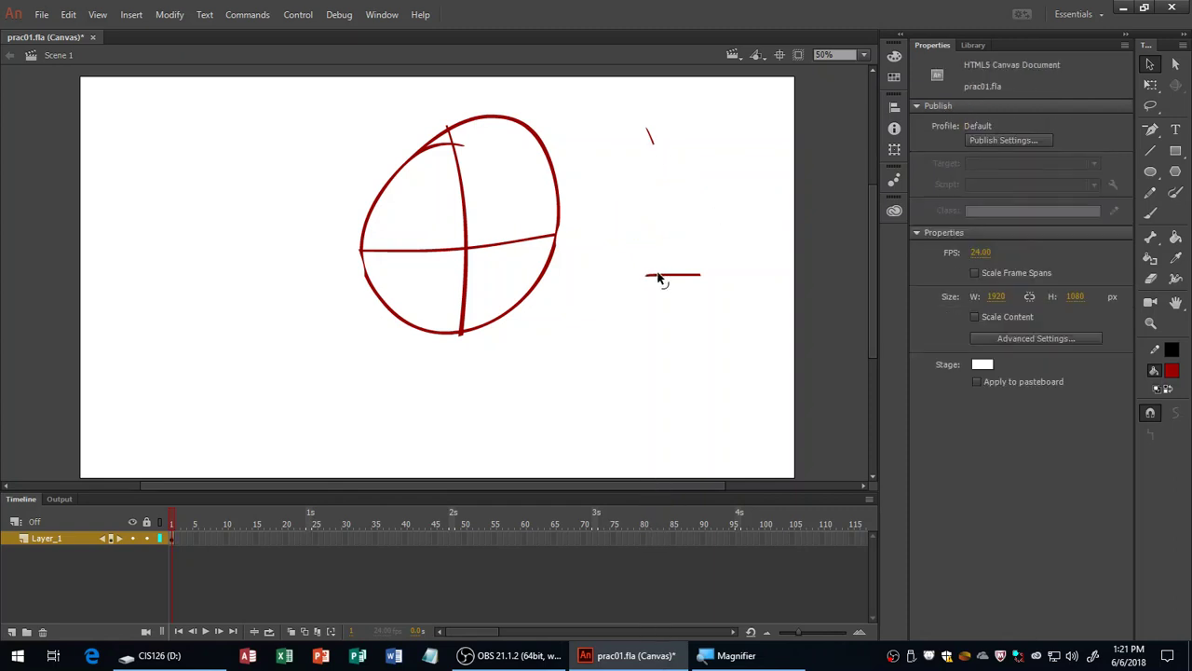
# Undo the deletions, the moves and the erased gaps in the guide lines.
pyautogui.click(660, 276)
pyautogui.hotkey('ctrl', 'z')
pyautogui.click(715, 218)
pyautogui.hotkey('ctrl', 'z')
pyautogui.hotkey('ctrl', 'z')
pyautogui.hotkey('ctrl', 'z')
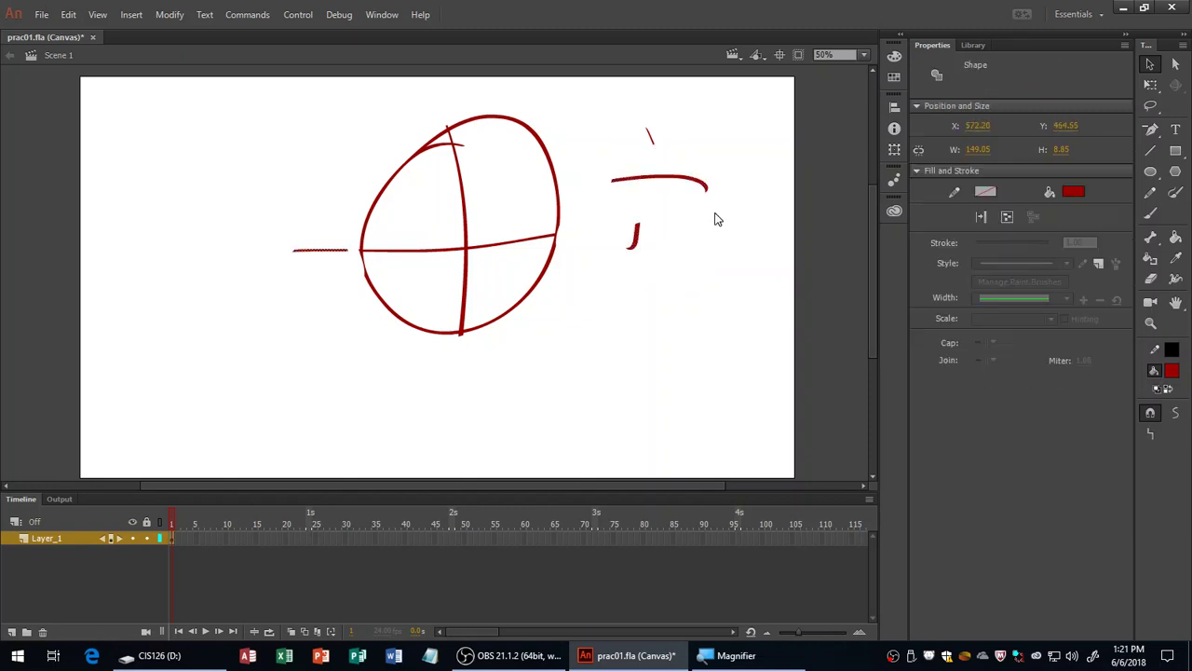
pyautogui.hotkey('ctrl', 'z')
pyautogui.hotkey('ctrl', 'z')
pyautogui.hotkey('ctrl', 'z')
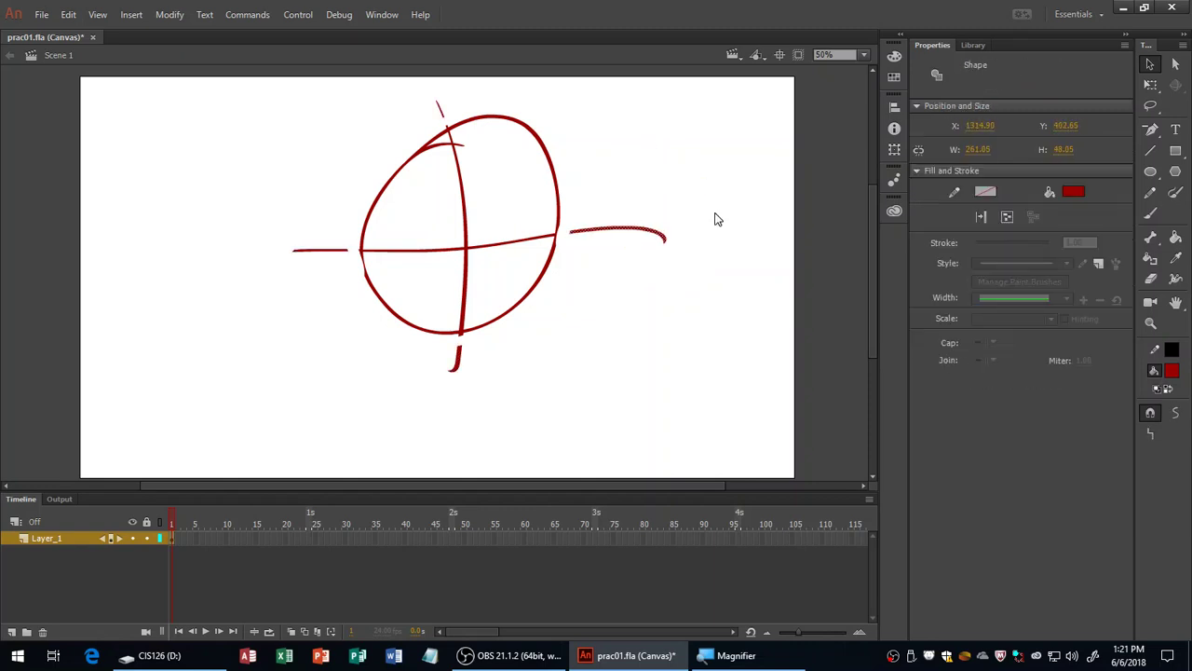
pyautogui.hotkey('ctrl', 'z')
pyautogui.hotkey('ctrl', 'z')
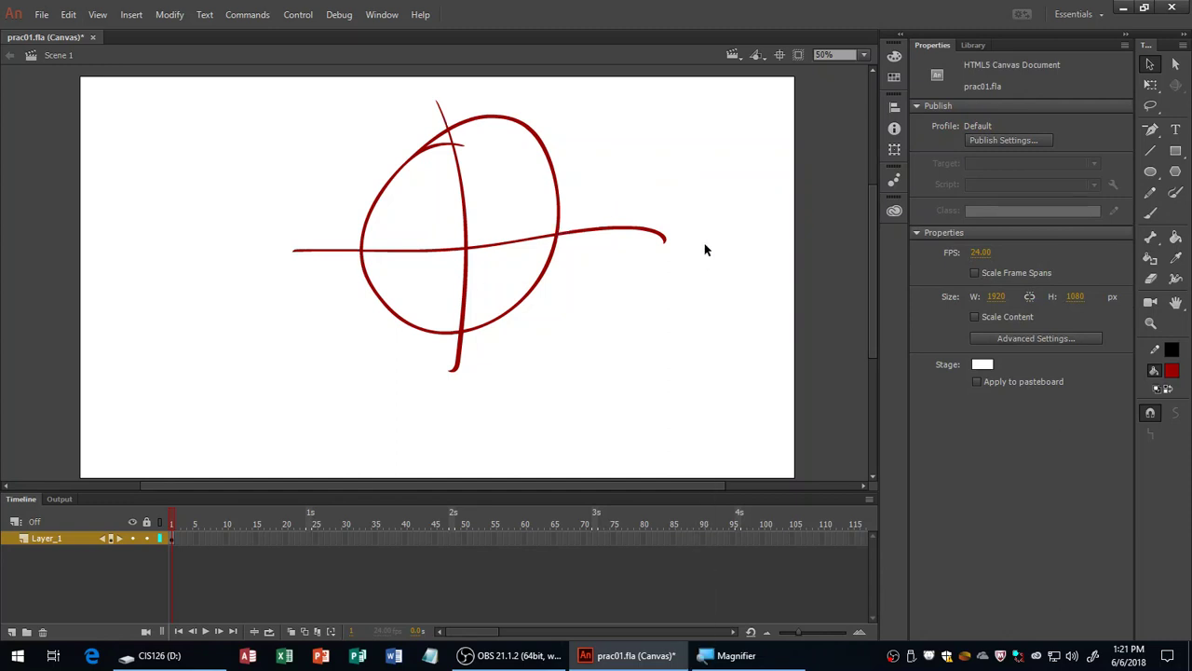
# Save the document, and place a copy of the whole oval-and-guides drawing toward the stage's lower right.
pyautogui.hotkey('ctrl', 's')
pyautogui.moveTo(524, 311)
pyautogui.mouseDown()
pyautogui.moveTo(798, 400)
pyautogui.moveTo(785, 391)
pyautogui.moveTo(764, 407)
pyautogui.moveTo(755, 395)
pyautogui.moveTo(782, 383)
pyautogui.mouseUp()
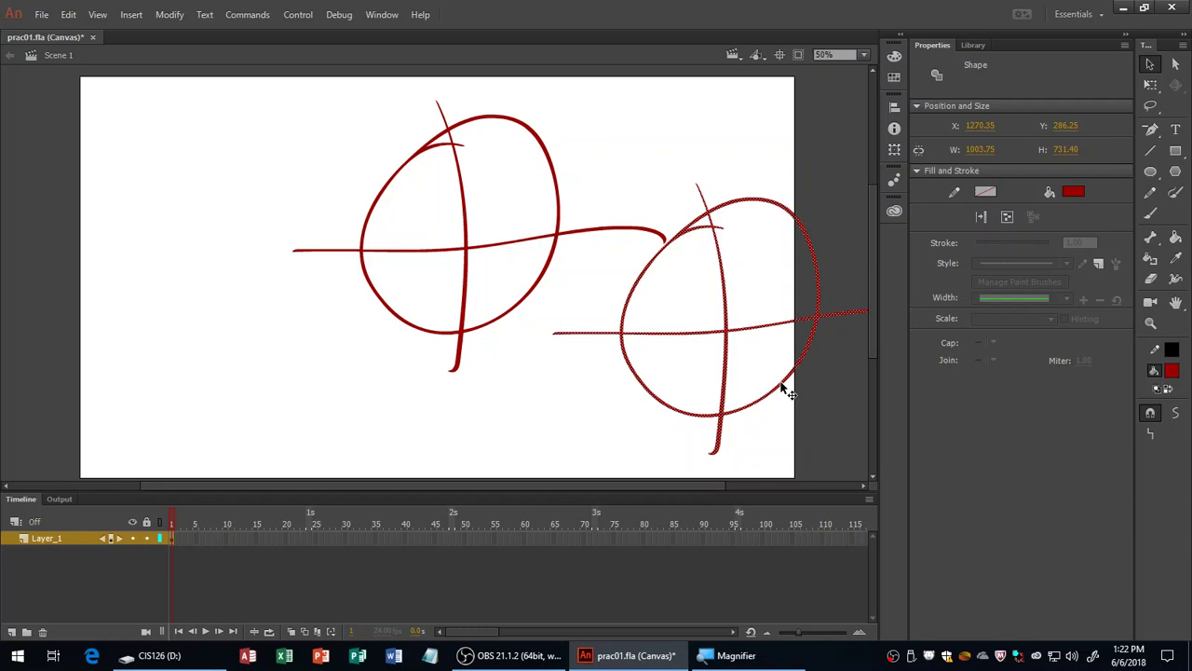
# Undo the last placement of the oval drawing's copy and clear the selection.
pyautogui.hotkey('ctrl', 'z')
pyautogui.hotkey('ctrl', 'z')
pyautogui.click(781, 387)
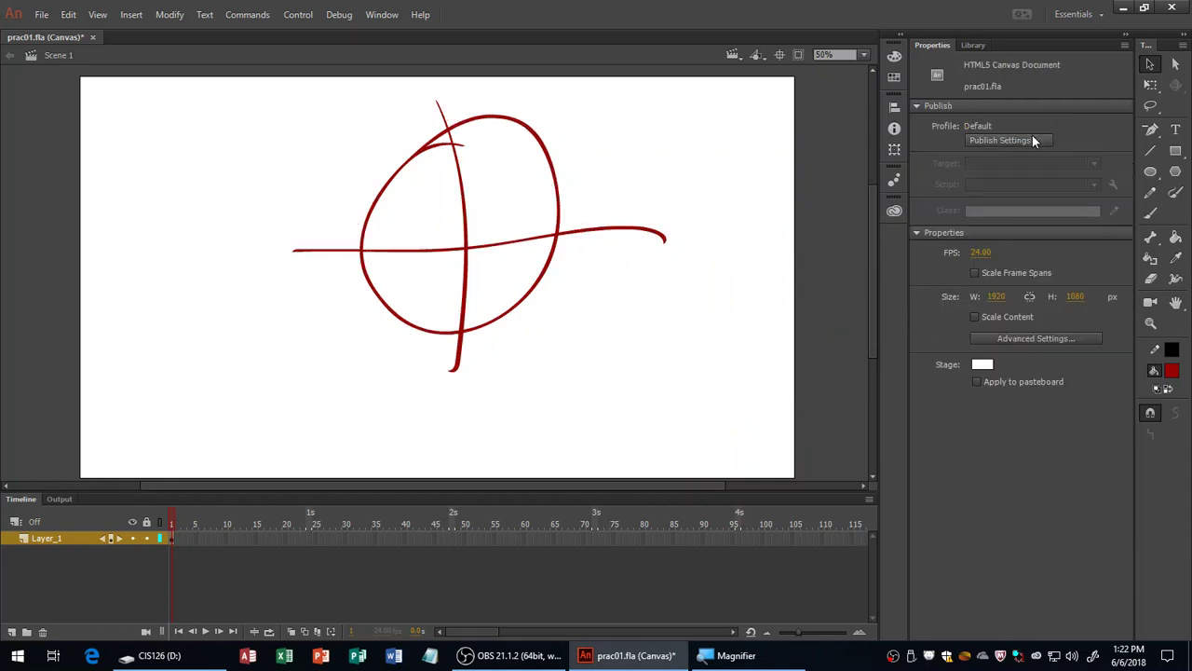
# Select the whole oval-and-guides drawing with the Selection tool and duplicate it.
pyautogui.click(1151, 67)
pyautogui.moveTo(265, 69)
pyautogui.mouseDown()
pyautogui.moveTo(668, 338)
pyautogui.moveTo(735, 432)
pyautogui.mouseUp()
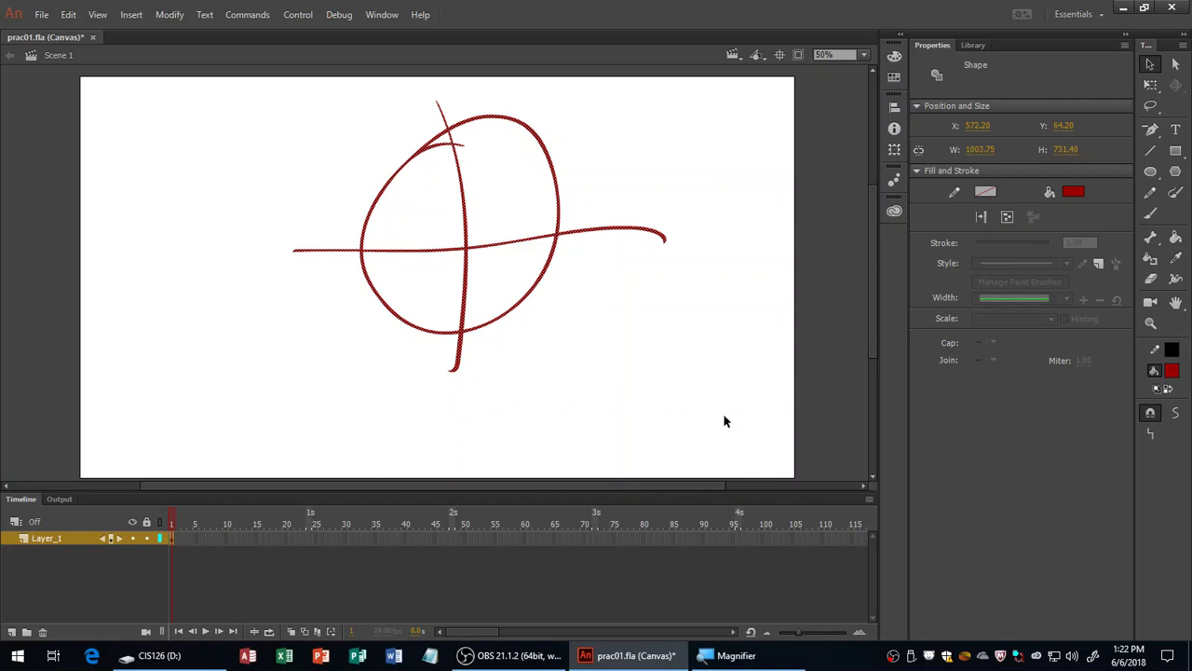
pyautogui.hotkey('ctrl', 'd')
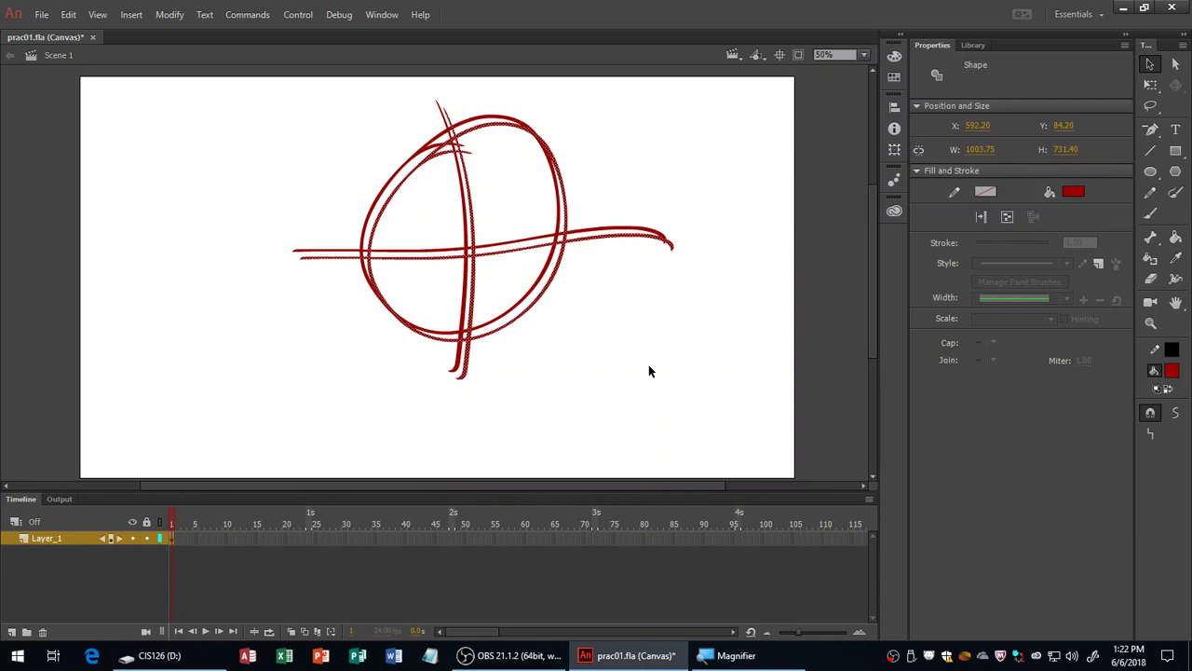
# Try moving the duplicate toward the lower right, then both overlapping drawings together after deselecting, undoing each move.
pyautogui.moveTo(561, 281)
pyautogui.mouseDown()
pyautogui.moveTo(562, 296)
pyautogui.moveTo(708, 413)
pyautogui.moveTo(731, 417)
pyautogui.mouseUp()
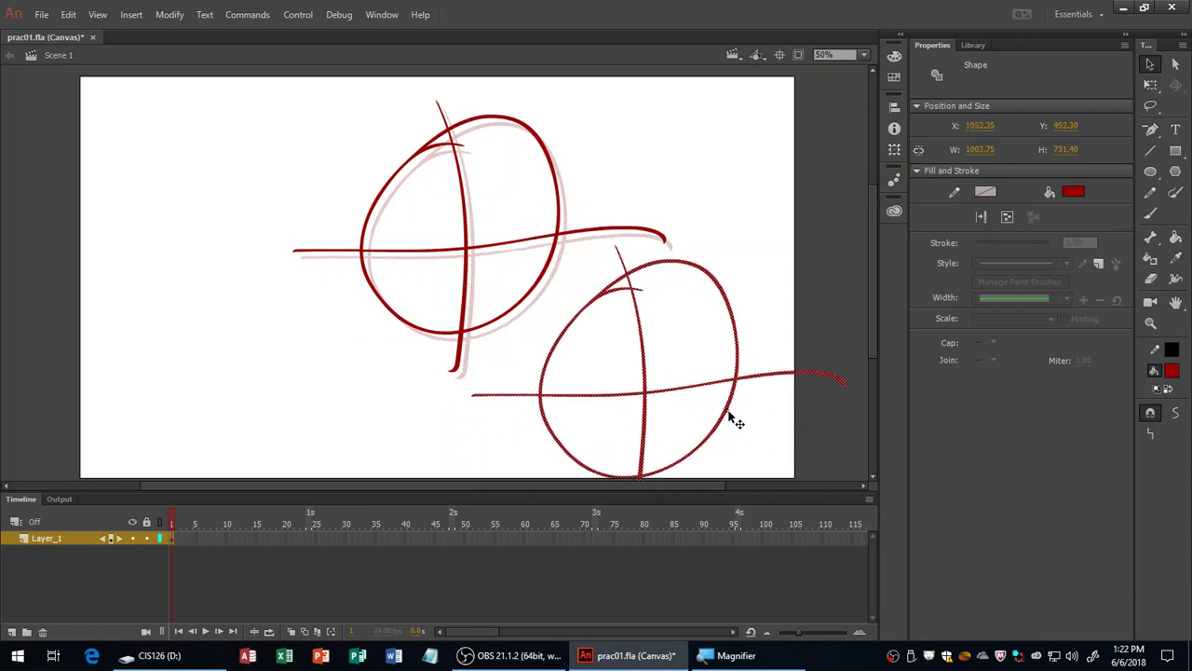
pyautogui.click(831, 431)
pyautogui.hotkey('ctrl', 'z')
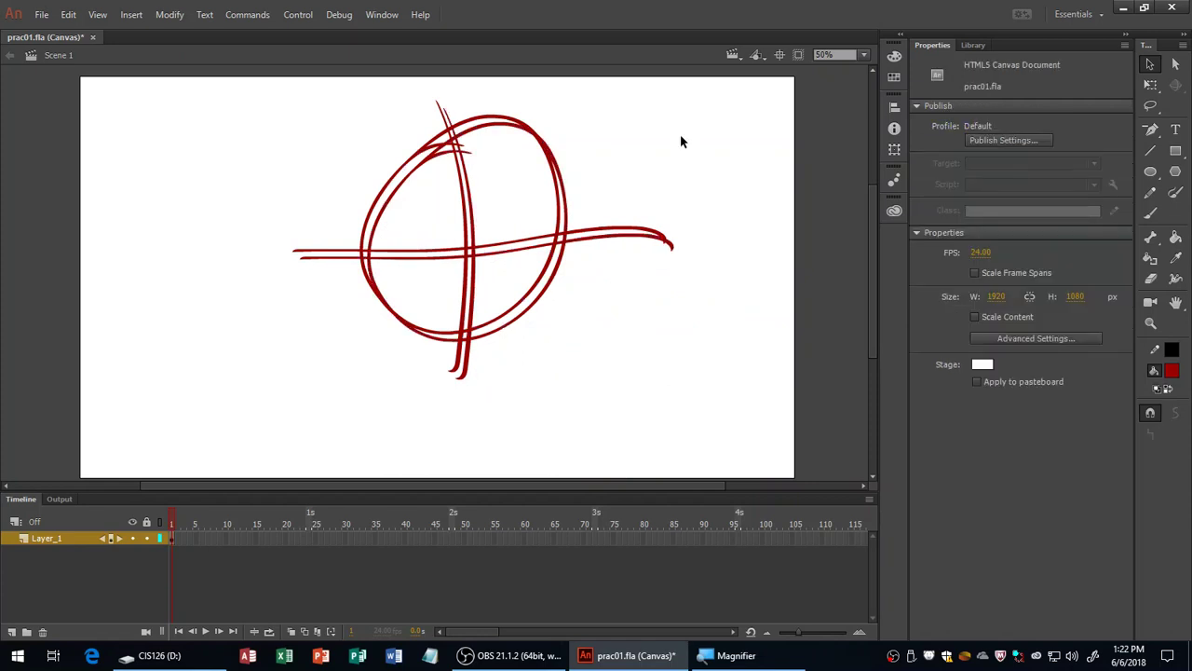
pyautogui.click(550, 293)
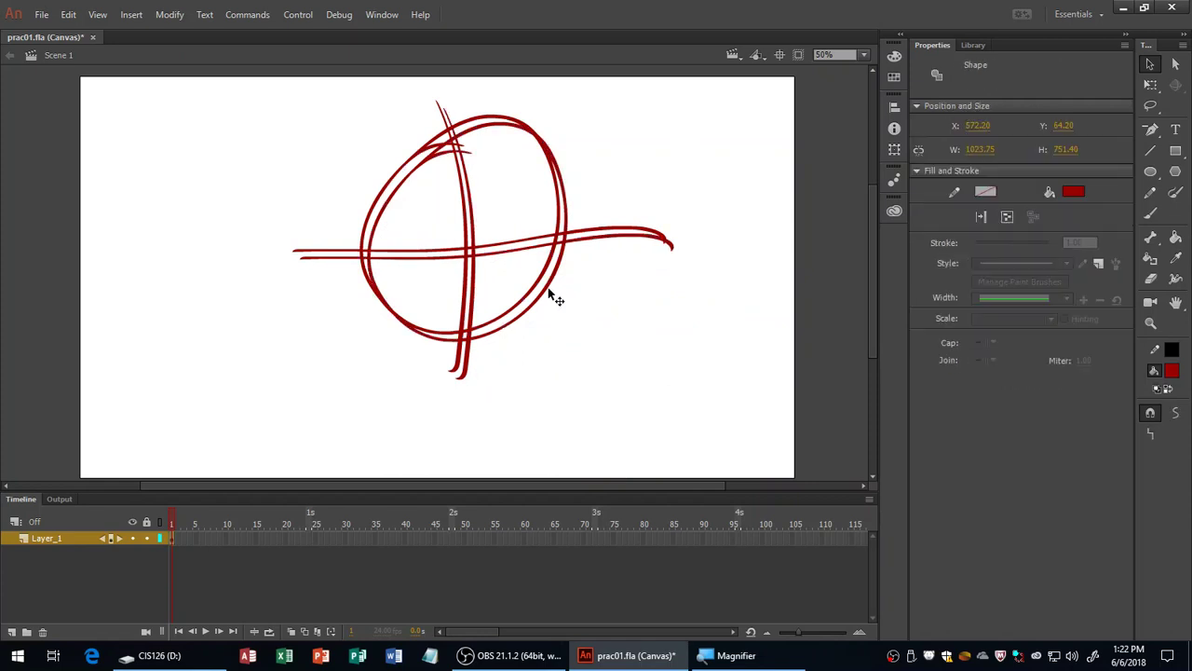
pyautogui.moveTo(550, 293); pyautogui.dragTo(679, 339)
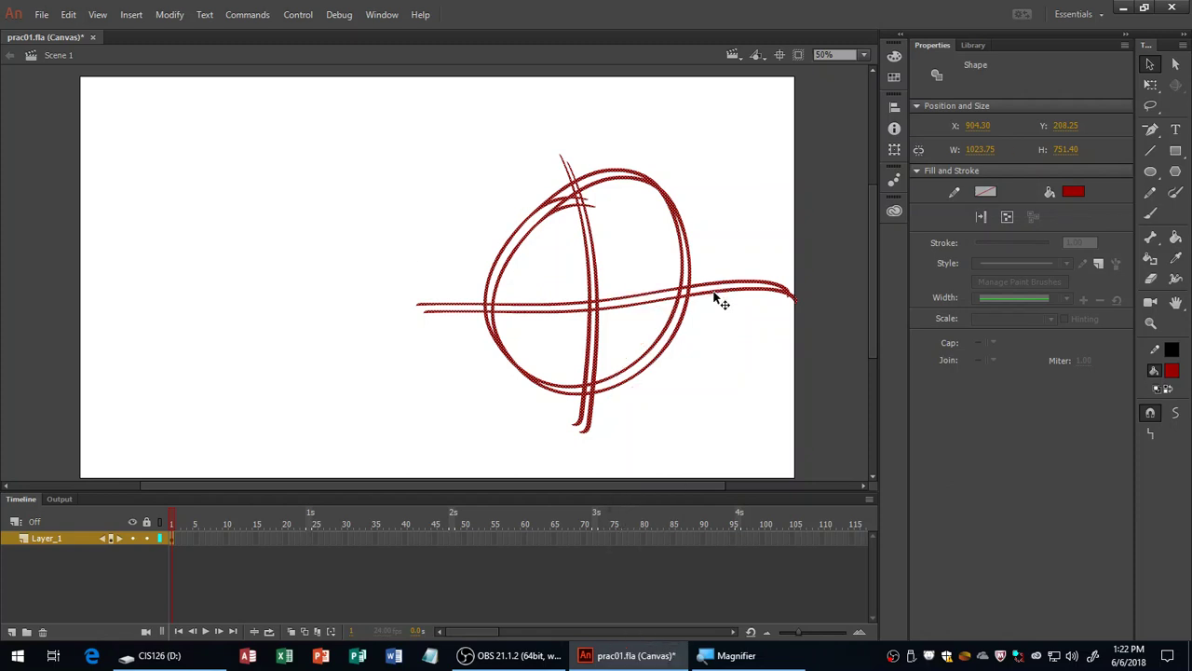
pyautogui.hotkey('ctrl', 'z')
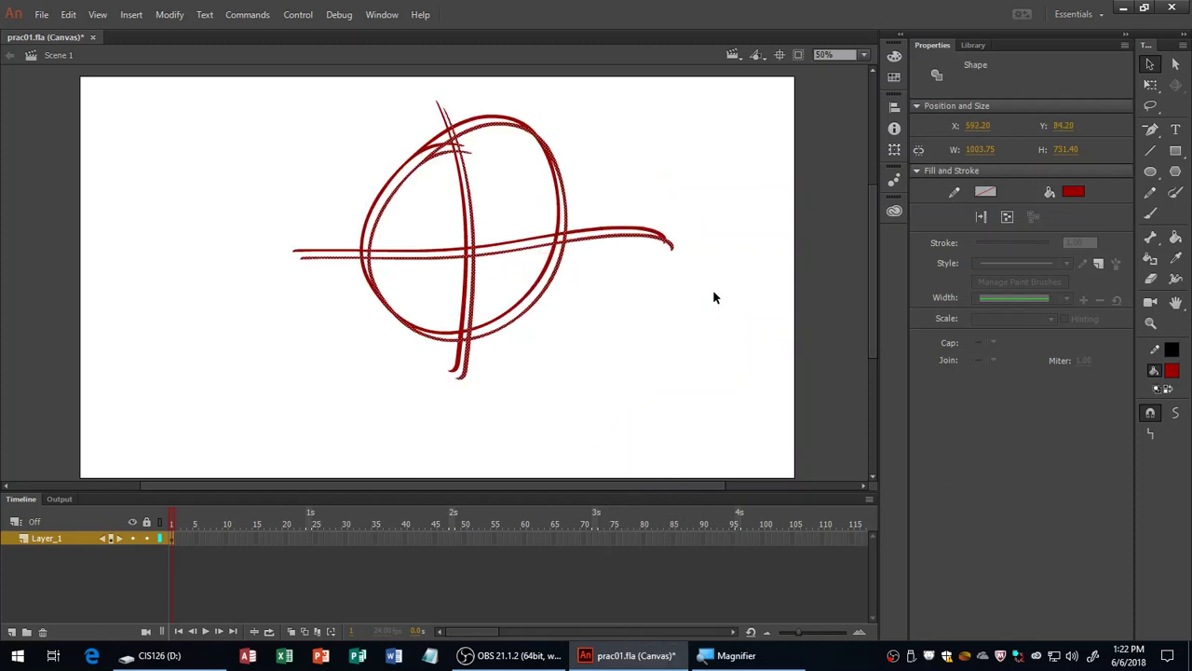
# Separate the two drawings, moving the original to the stage's left side and the duplicate to the upper right at X 1050.25, Y -33.80.
pyautogui.moveTo(547, 298)
pyautogui.mouseDown()
pyautogui.moveTo(785, 426)
pyautogui.moveTo(807, 462)
pyautogui.mouseUp()
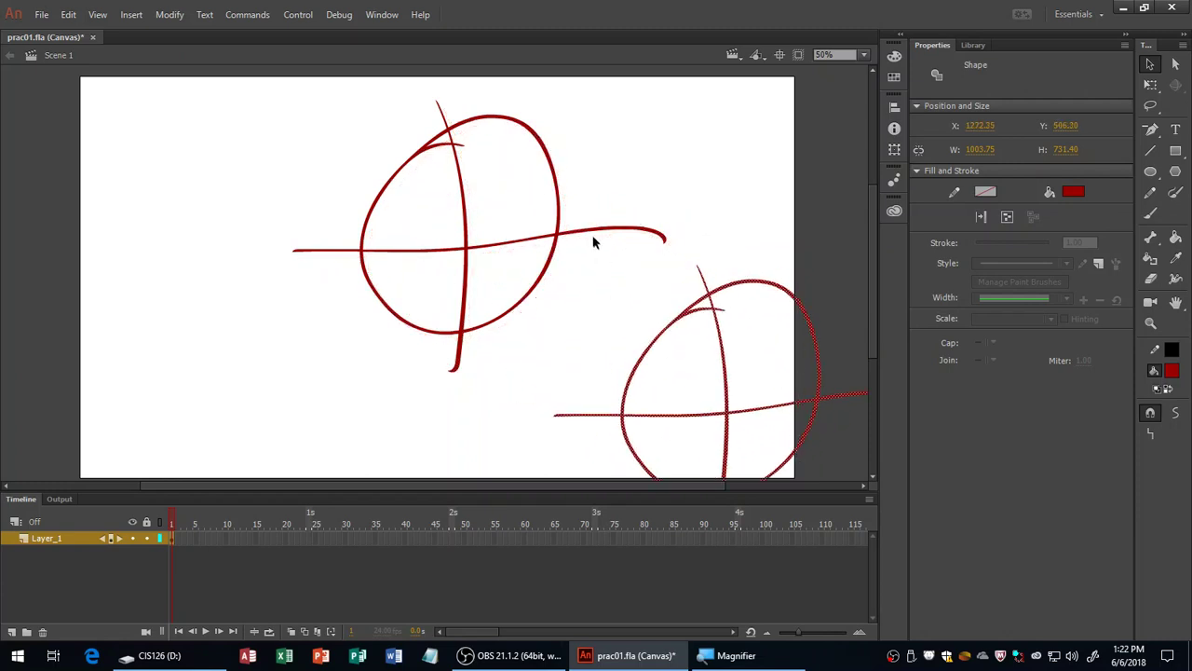
pyautogui.click(593, 235)
pyautogui.click(656, 241)
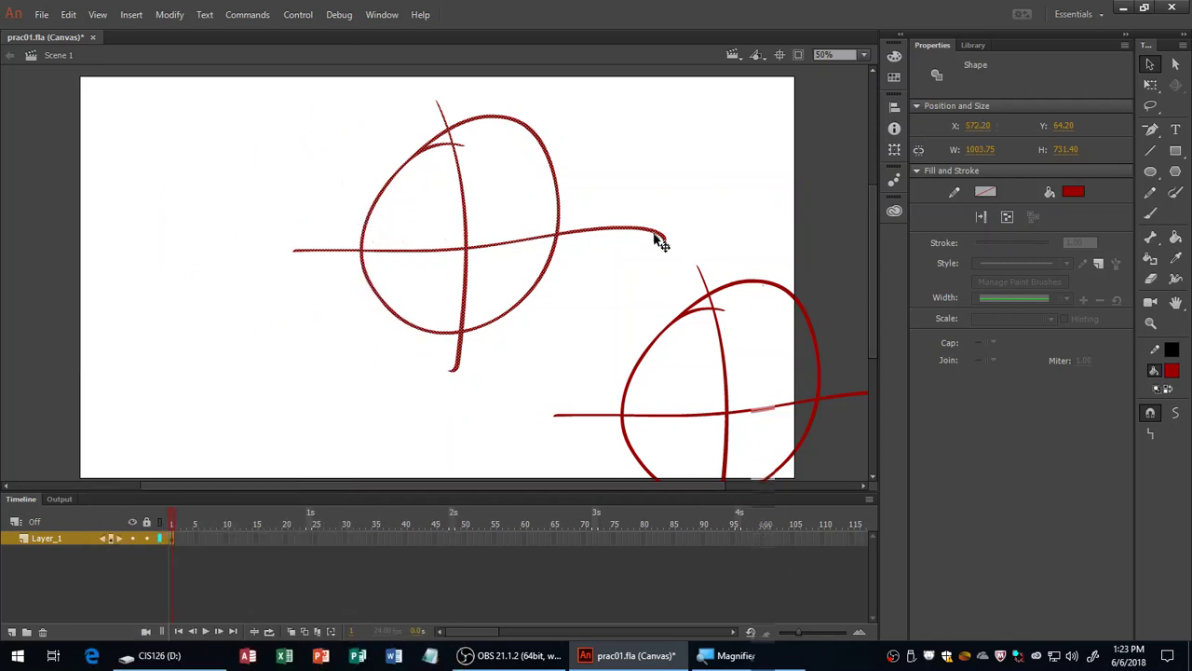
pyautogui.moveTo(659, 242); pyautogui.dragTo(648, 211)
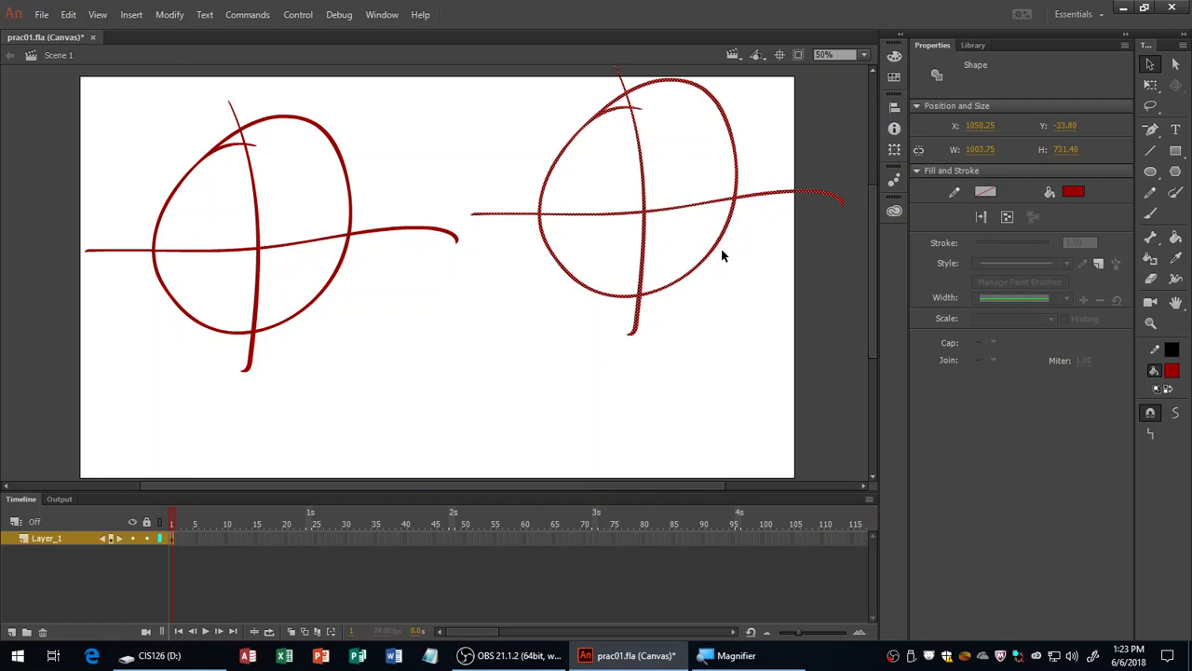
# Place a copy of the upper-right drawing at the stage's lower centre, deselect it, and save the document.
pyautogui.keyDown('alt'); pyautogui.moveTo(724, 248); pyautogui.dragTo(541, 468); pyautogui.keyUp('alt')
pyautogui.click(721, 411)
pyautogui.hotkey('ctrl', 's')
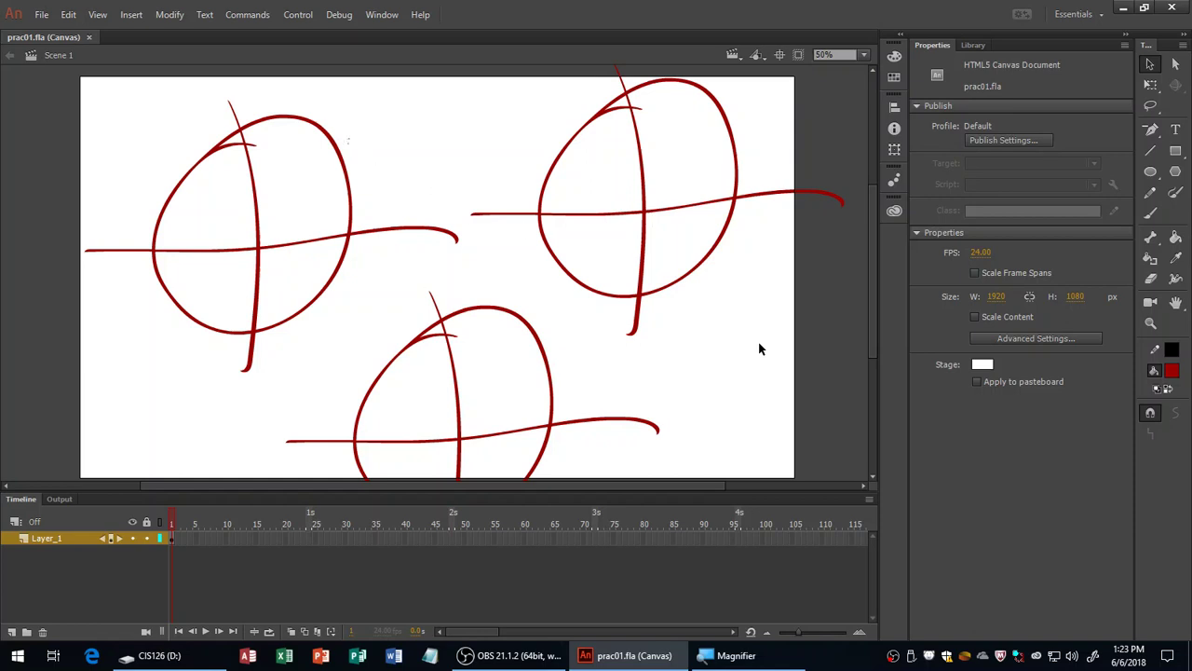
# Bend the left oval's outline inward at four places, one in each quadrant, to form solid bulges.
pyautogui.click(317, 172)
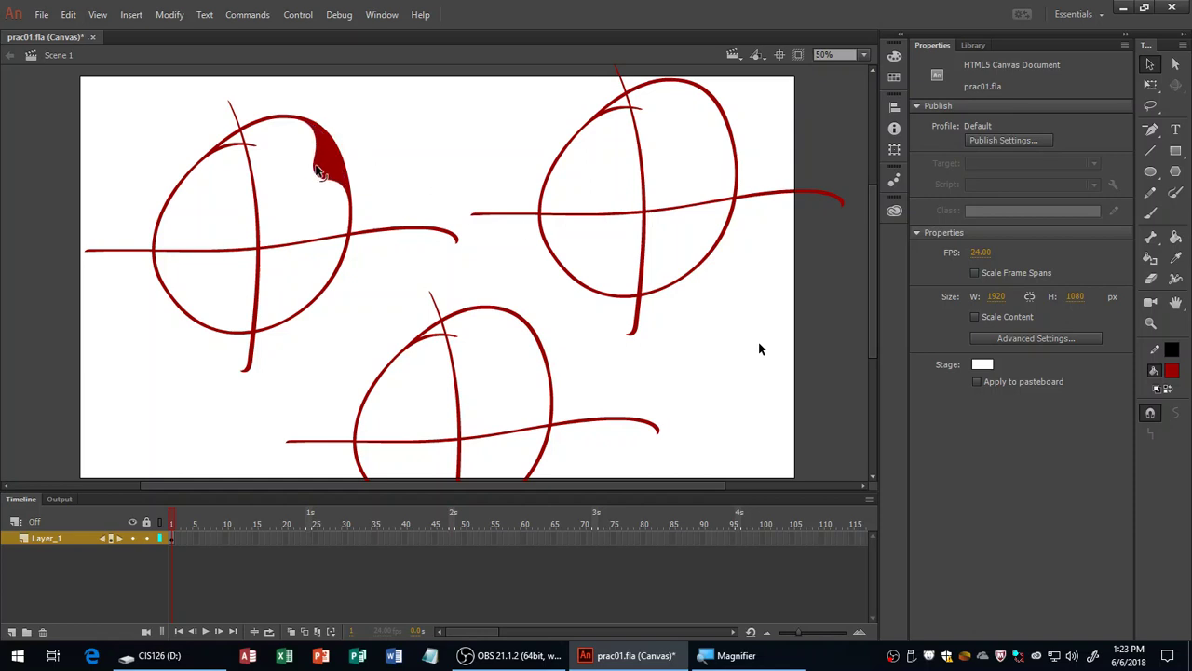
pyautogui.click(182, 203)
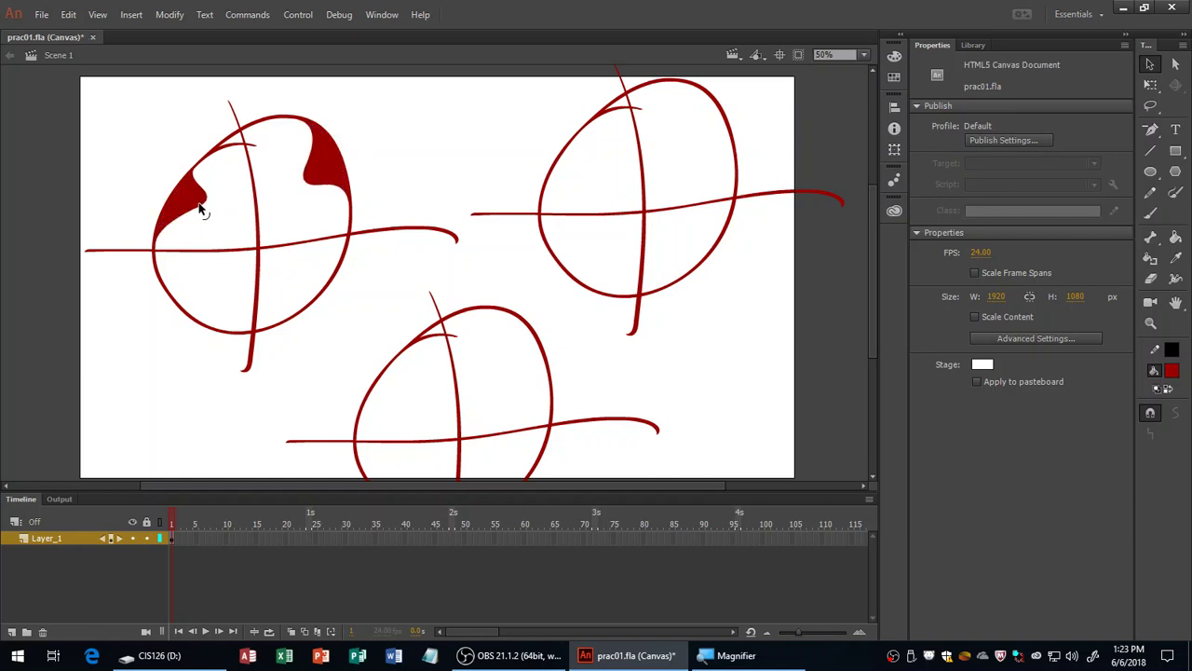
pyautogui.click(316, 290)
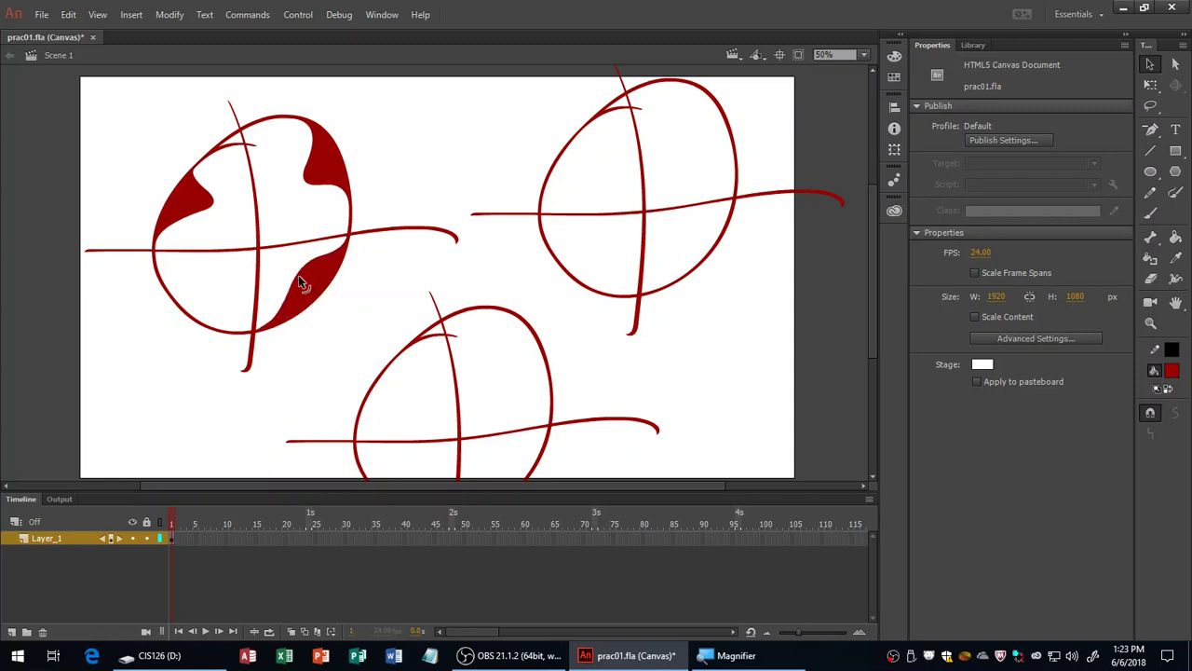
pyautogui.click(196, 317)
# Pull the four inner corners of the upper-right oval's guide crossing outward into a pointed star shape, and save the document.
pyautogui.click(633, 205)
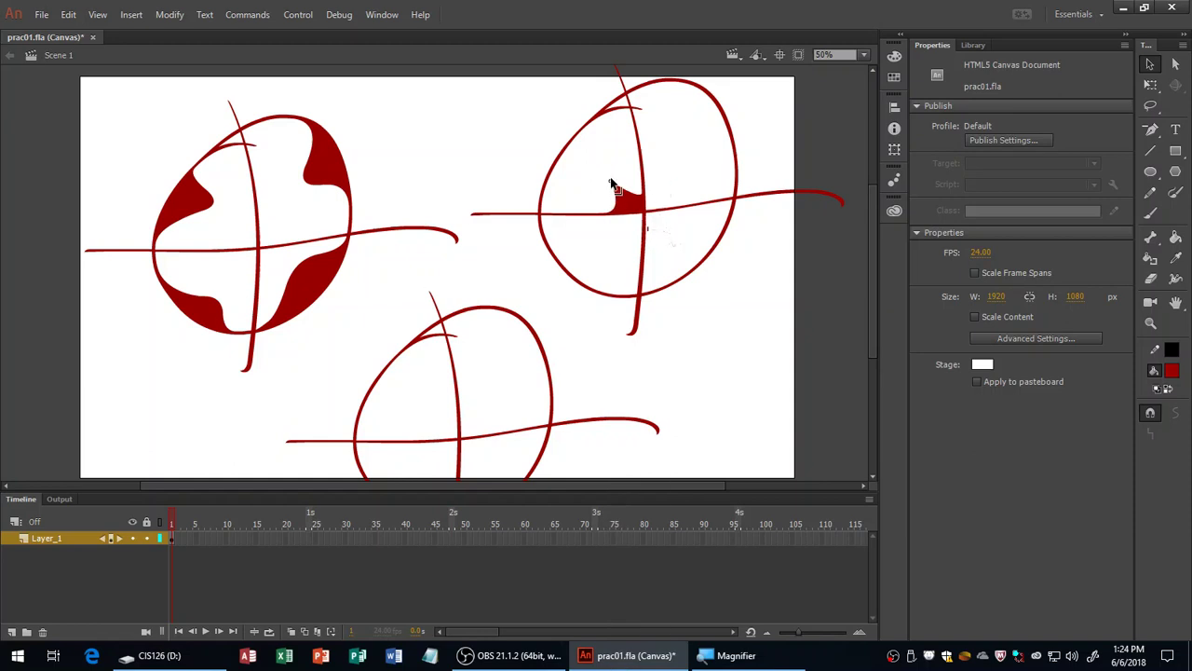
pyautogui.click(616, 232)
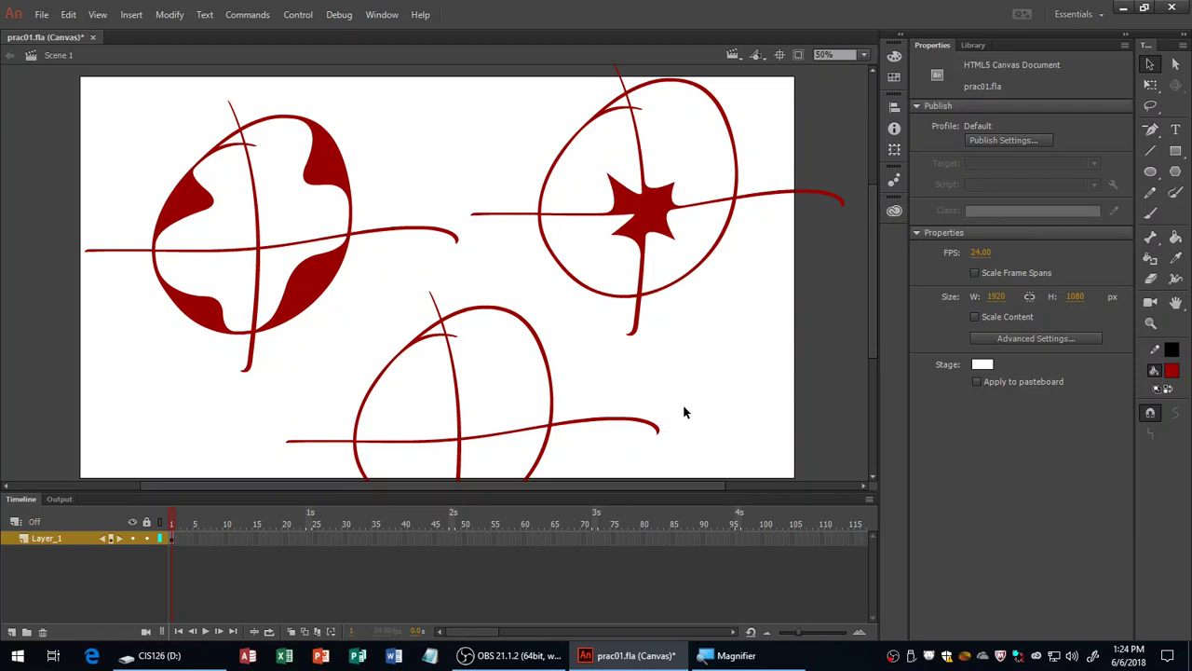
pyautogui.hotkey('ctrl', 's')
# Erase a gap in the horizontal guide just outside the upper-right oval, delete the detached outer end, and undo both changes.
pyautogui.scroll(1, 670, 152)
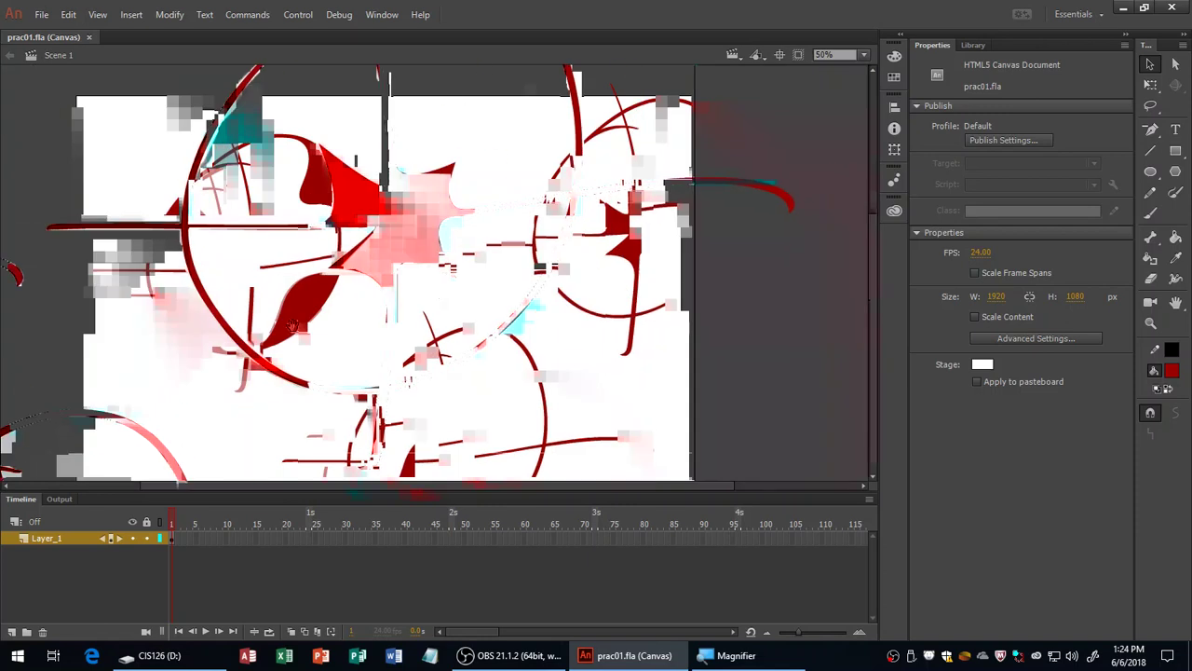
pyautogui.press('e')
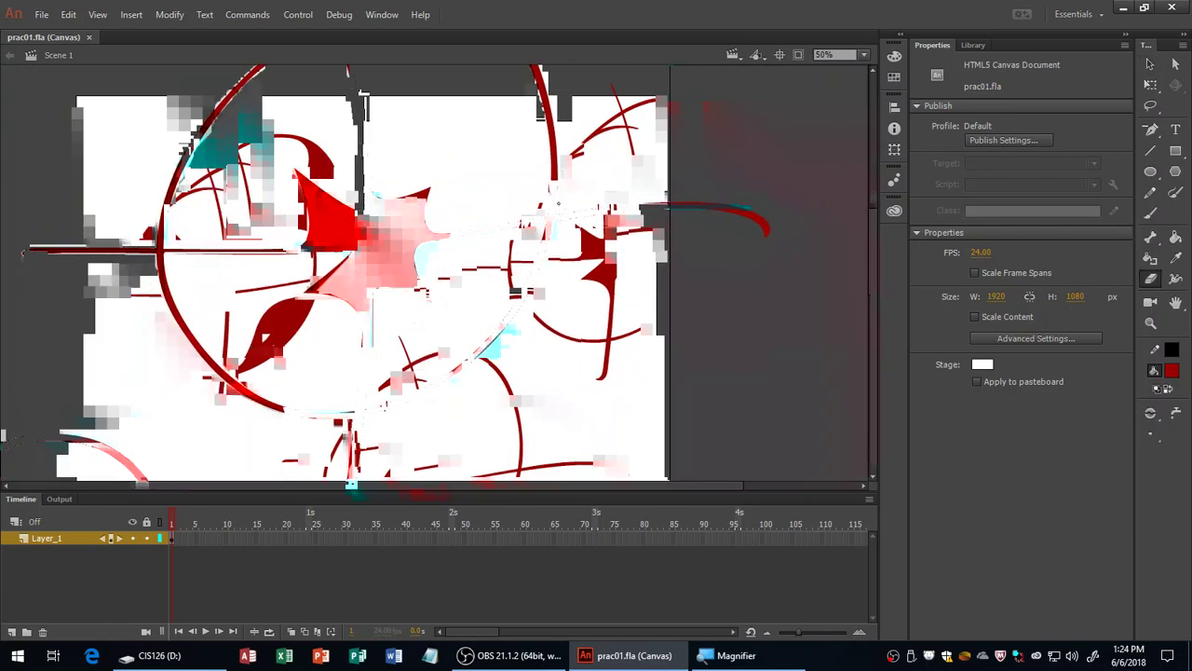
pyautogui.click(559, 218)
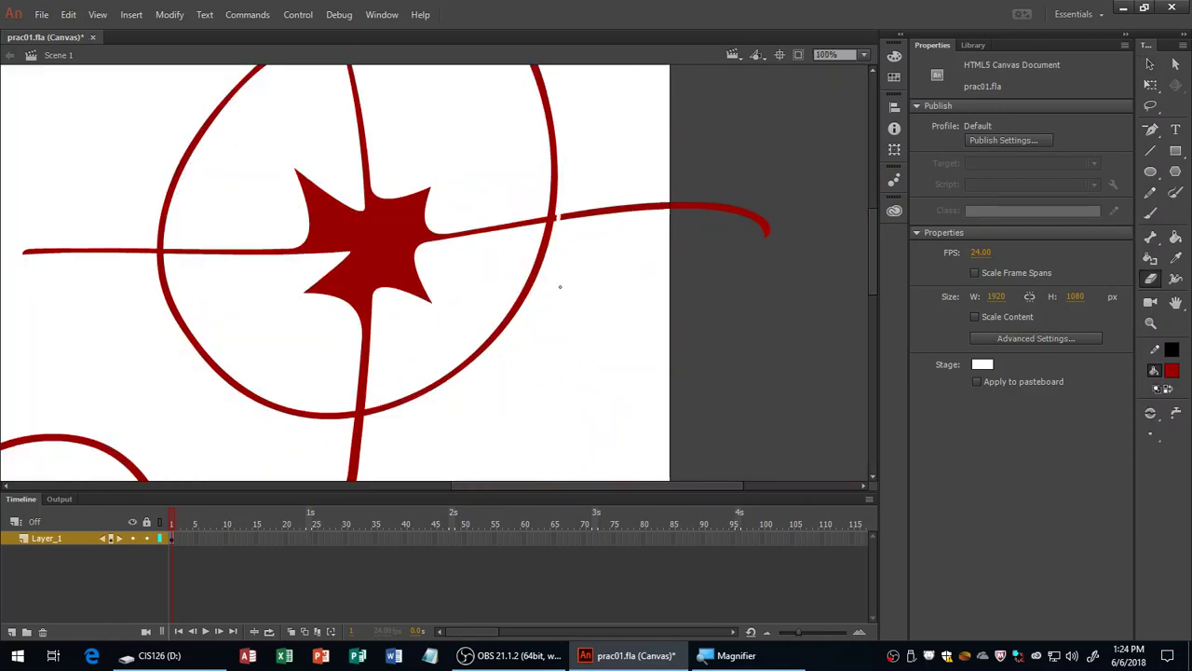
pyautogui.press('v')
pyautogui.click(623, 211)
pyautogui.press('Delete')
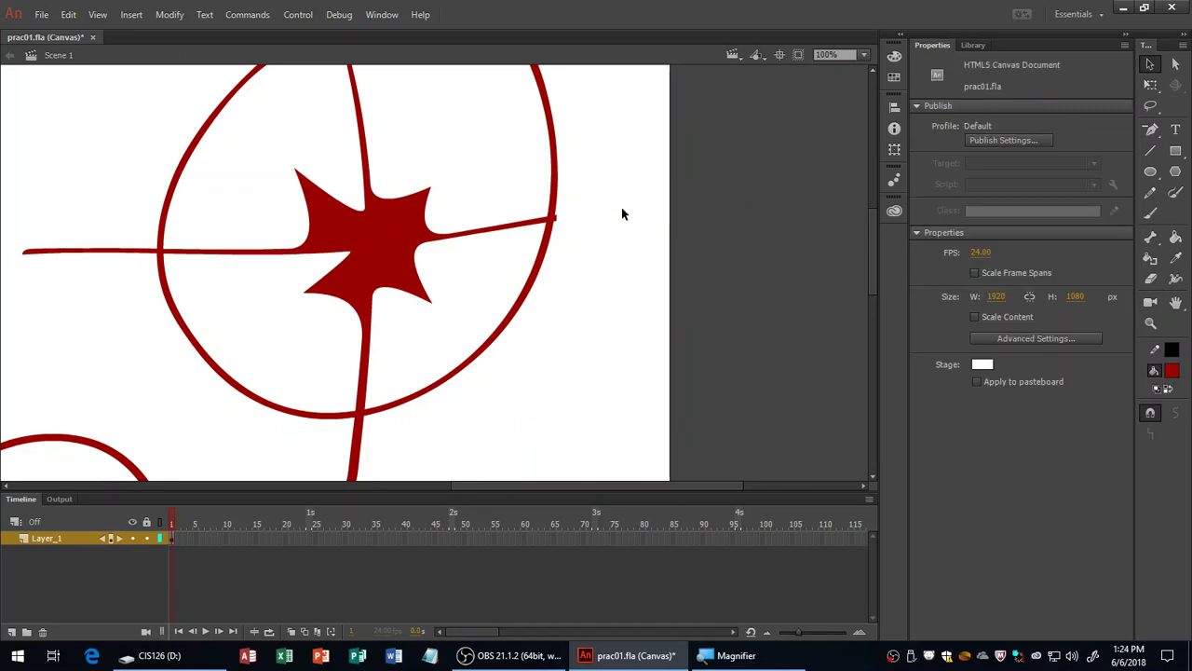
pyautogui.hotkey('ctrl', 'z')
pyautogui.click(574, 229)
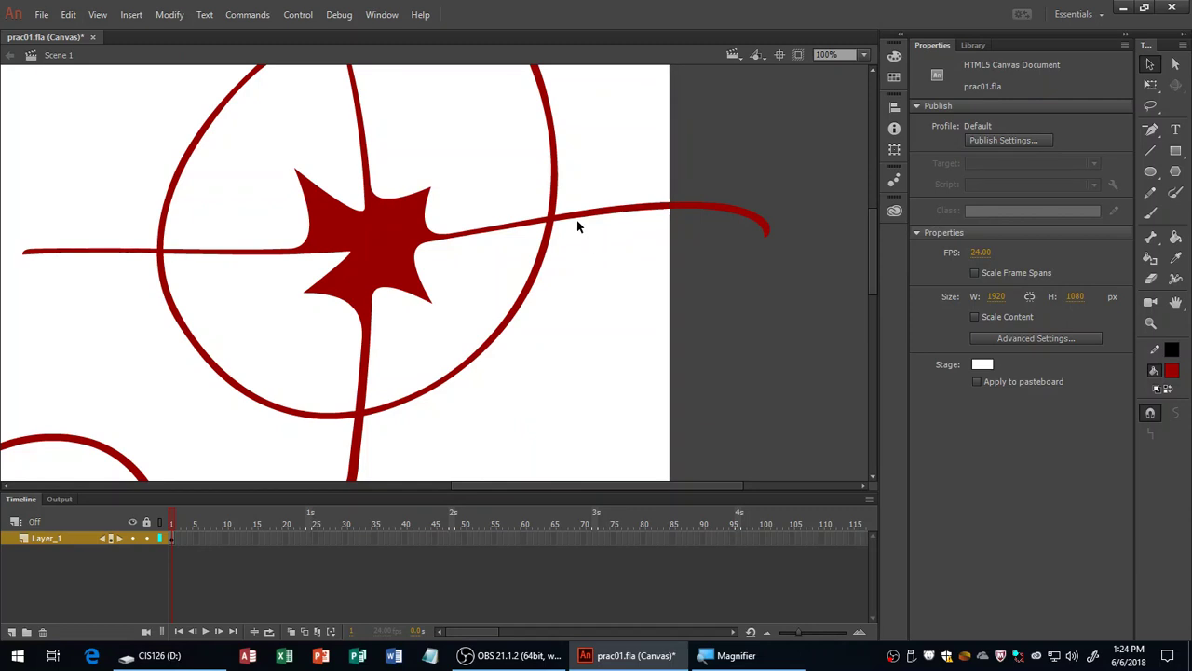
# Try cutting the horizontal guide beside the upper-right oval by pulling the crossing's corner points across the stroke, undoing each attempt.
pyautogui.scroll(3, 576, 226)
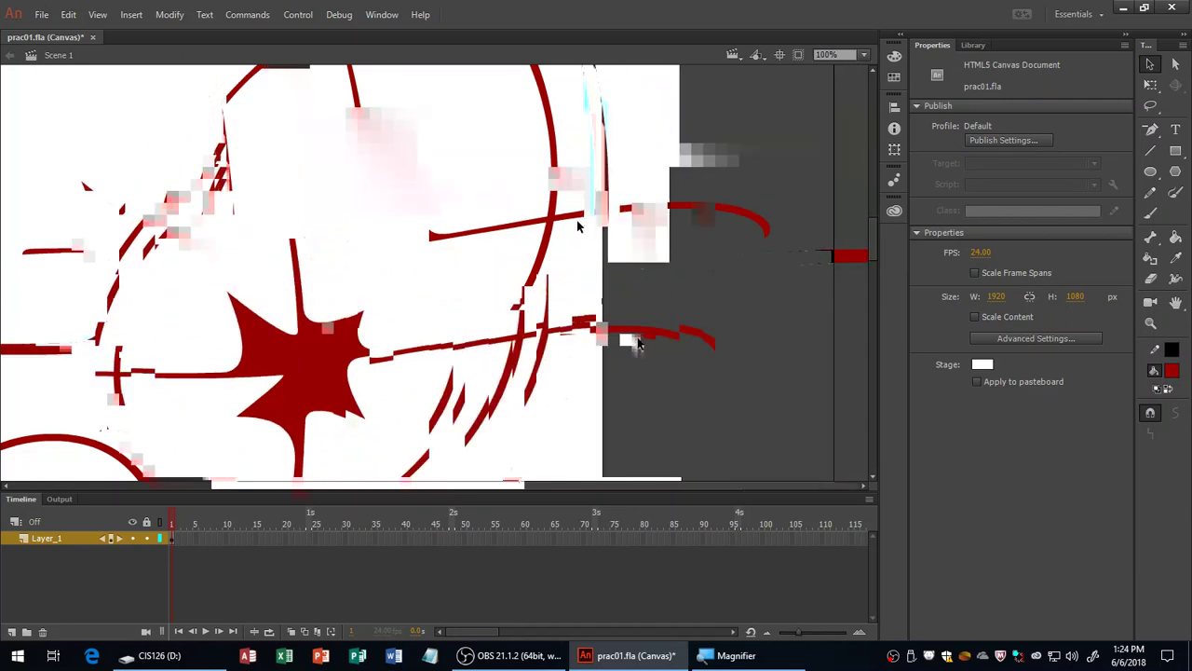
pyautogui.scroll(1, 616, 310)
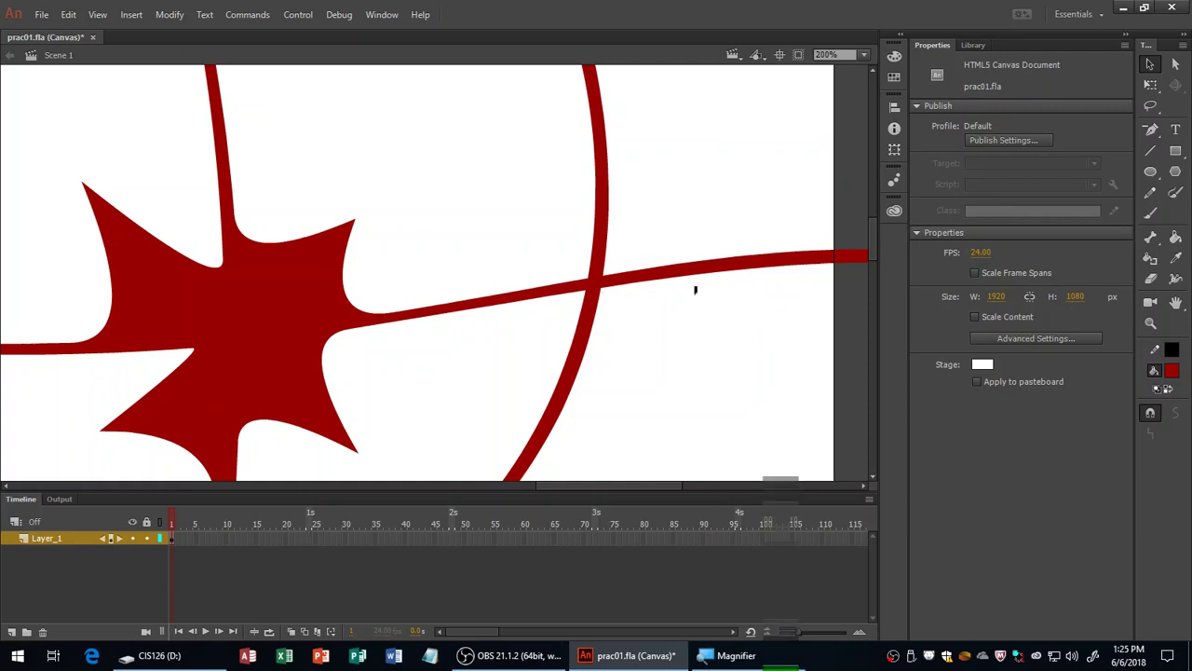
pyautogui.moveTo(694, 289); pyautogui.dragTo(695, 372)
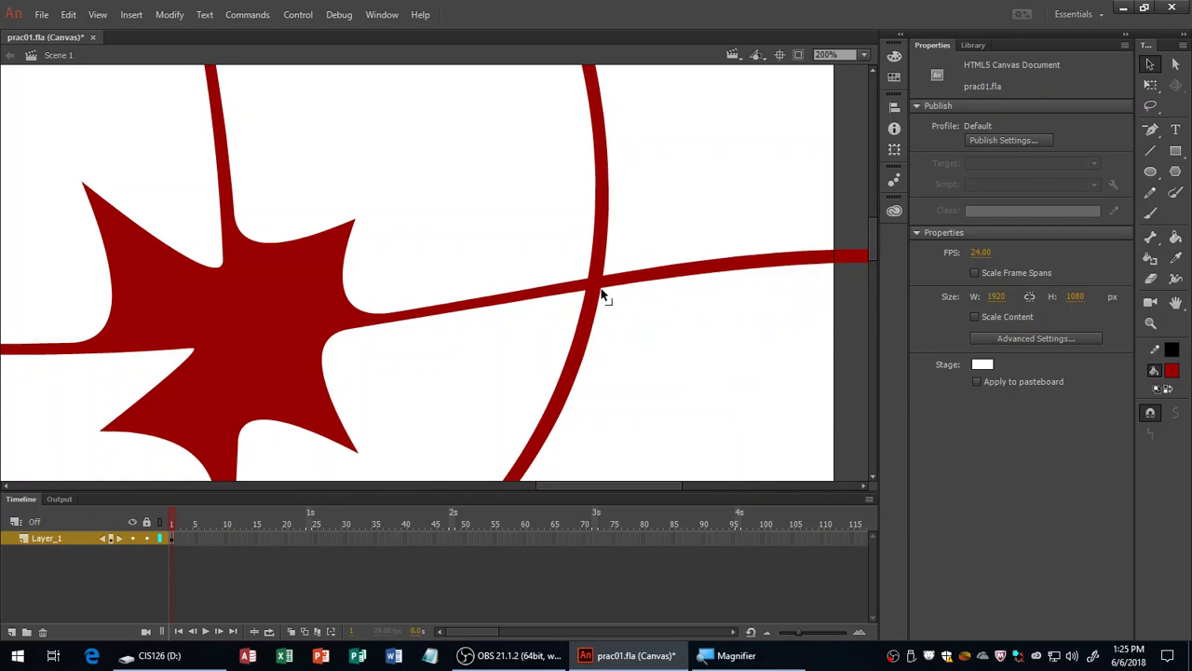
pyautogui.moveTo(601, 294); pyautogui.dragTo(618, 229)
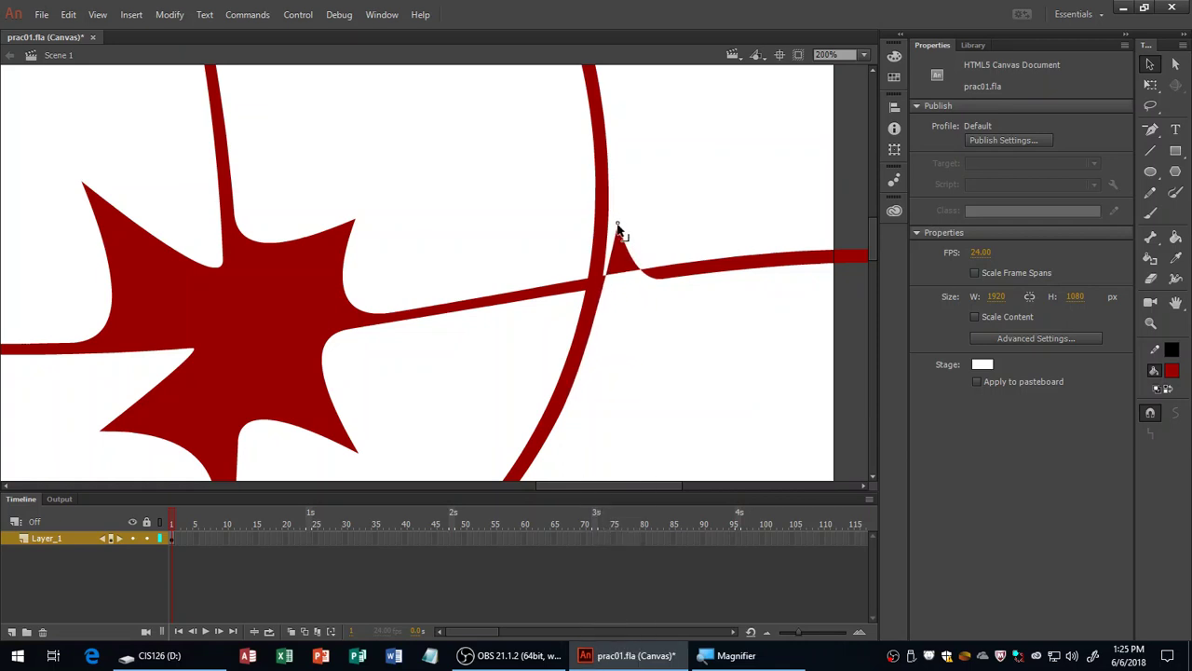
pyautogui.hotkey('ctrl', 'z')
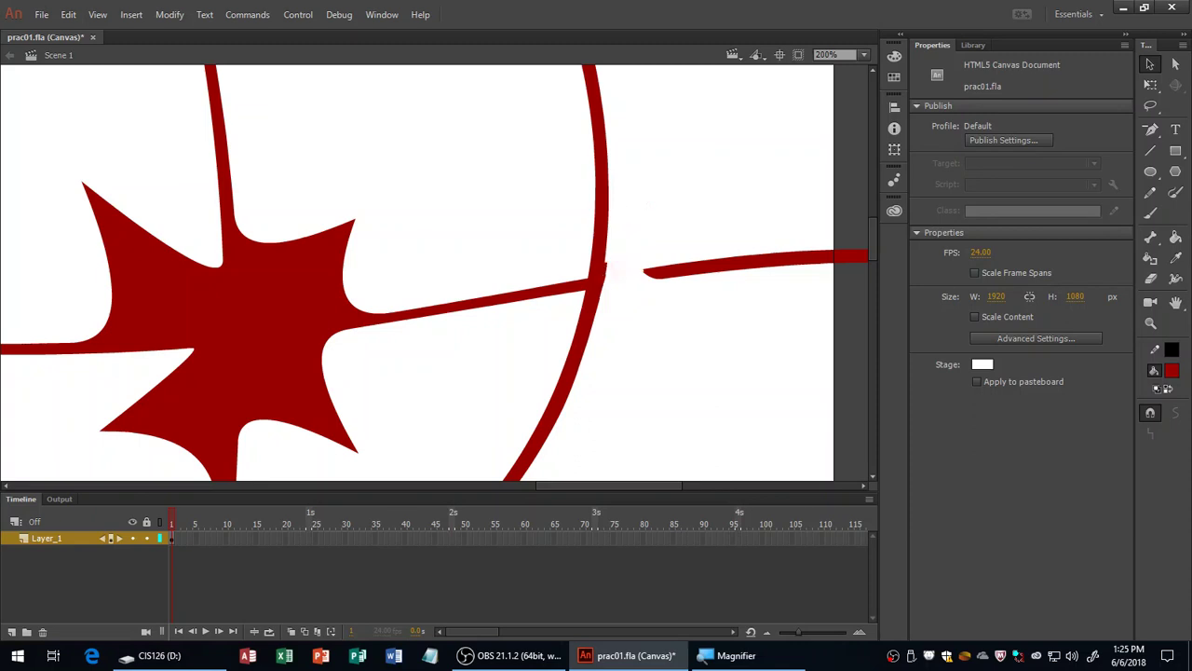
pyautogui.hotkey('ctrl', 'z')
pyautogui.moveTo(615, 282); pyautogui.dragTo(603, 313)
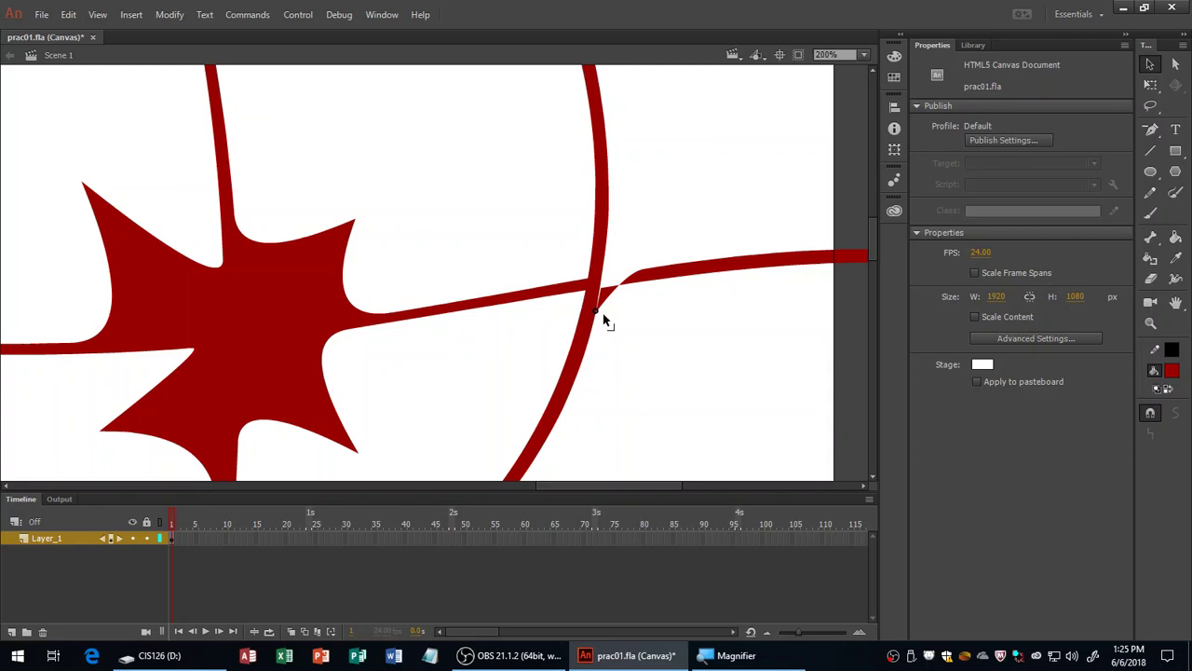
pyautogui.hotkey('ctrl', 'z')
# Turn off Snap to Objects, and try cutting the horizontal guide again by pulling its lower corner upward across the stroke, undoing the cut.
pyautogui.click(1151, 414)
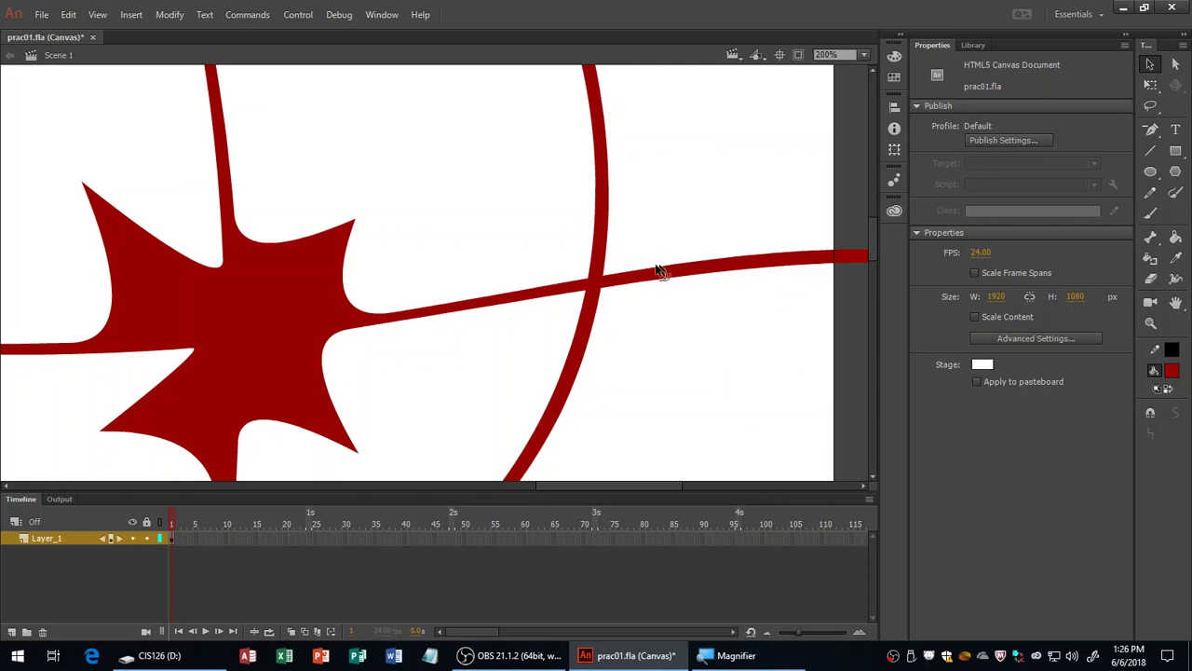
pyautogui.moveTo(605, 282); pyautogui.dragTo(606, 258)
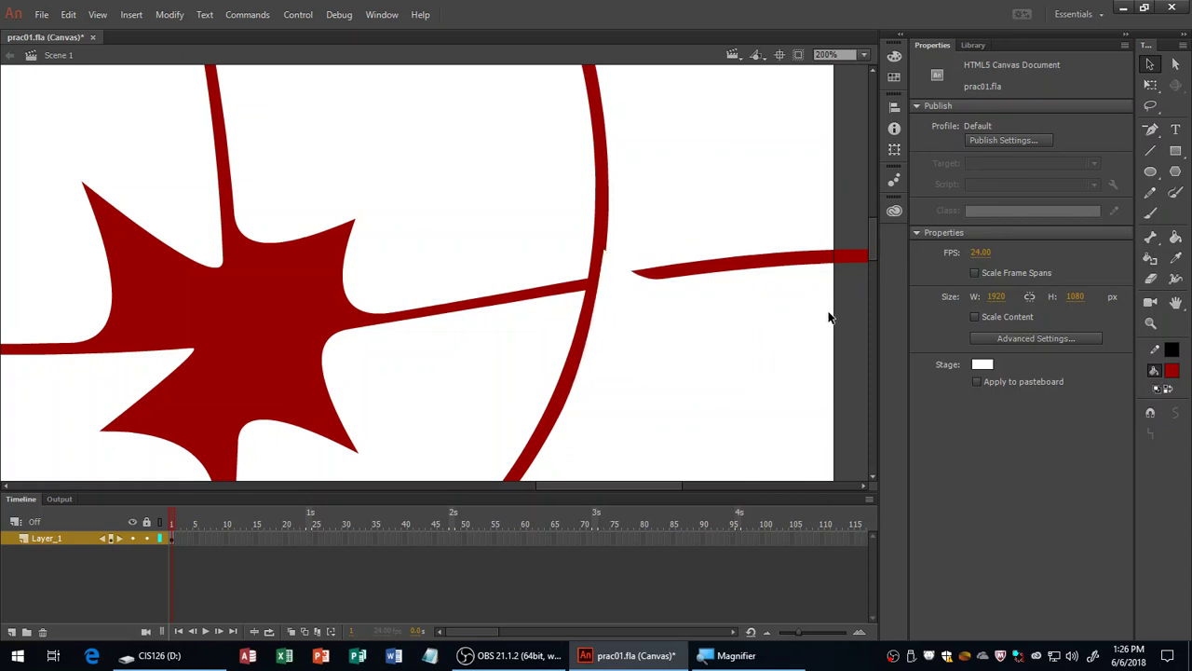
pyautogui.hotkey('ctrl', 'z')
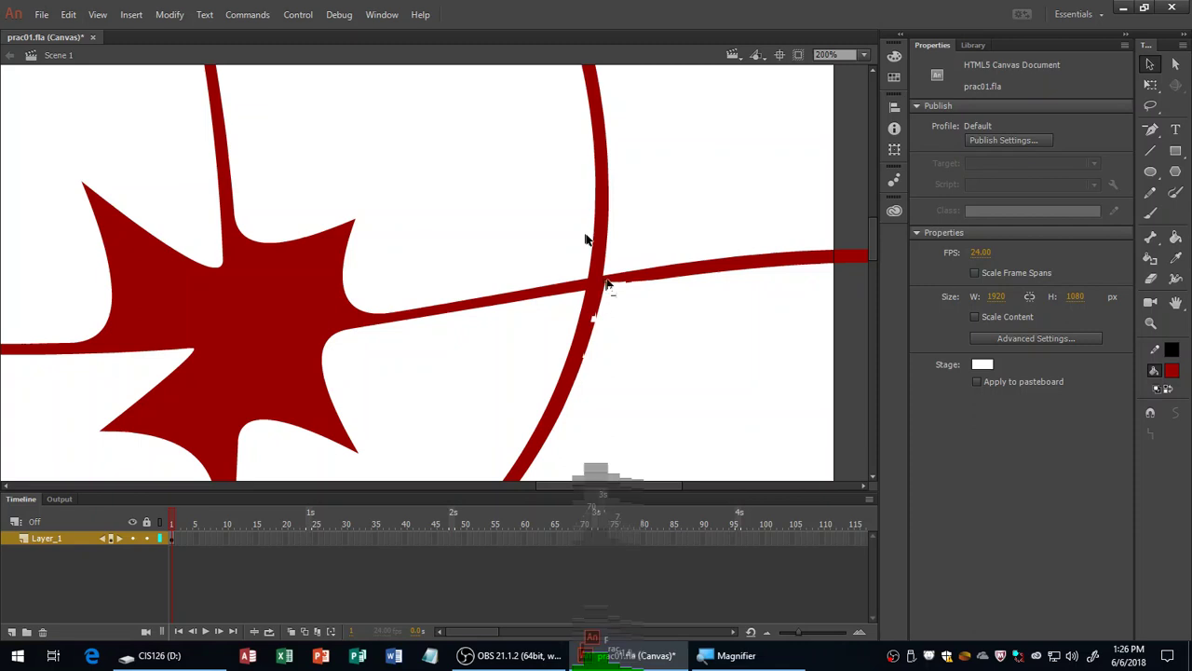
pyautogui.click(610, 272)
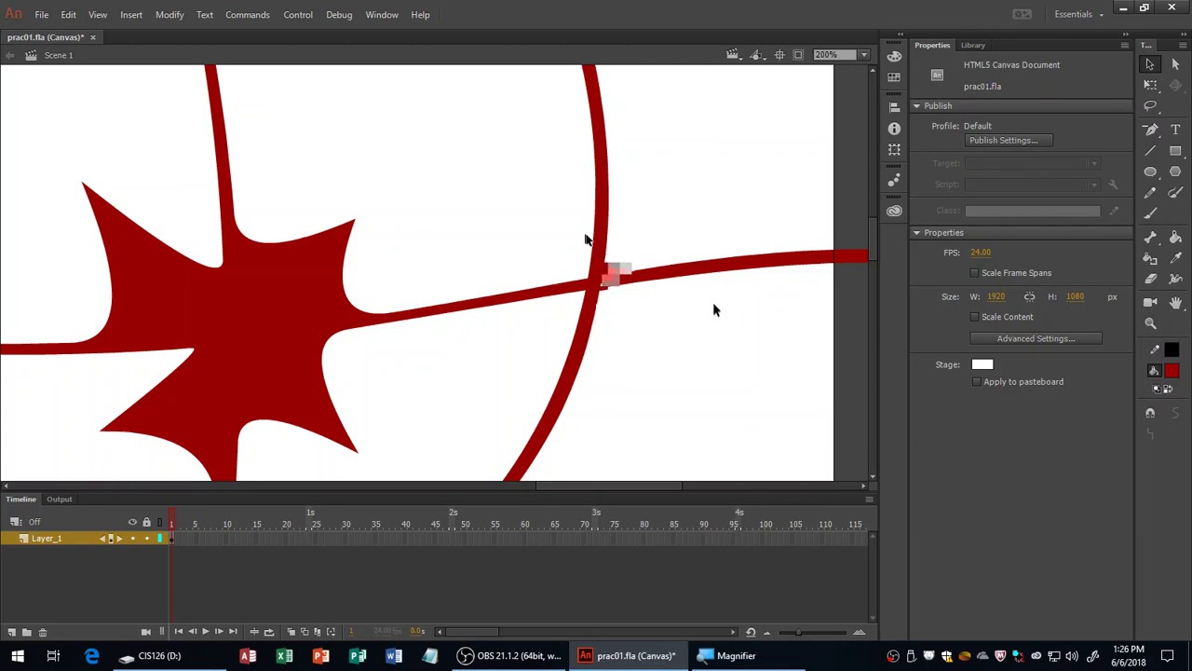
# Pull the corner where the vertical guide meets the oval's upper edge across the stroke to cut off its upper end.
pyautogui.moveTo(638, 181)
pyautogui.mouseDown()
pyautogui.moveTo(639, 213)
pyautogui.moveTo(620, 178)
pyautogui.moveTo(669, 233)
pyautogui.moveTo(617, 202)
pyautogui.moveTo(634, 235)
pyautogui.moveTo(618, 253)
pyautogui.moveTo(538, 262)
pyautogui.moveTo(646, 271)
pyautogui.moveTo(601, 261)
pyautogui.moveTo(633, 199)
pyautogui.moveTo(576, 227)
pyautogui.moveTo(599, 250)
pyautogui.moveTo(572, 229)
pyautogui.moveTo(433, 228)
pyautogui.moveTo(506, 181)
pyautogui.moveTo(479, 179)
pyautogui.mouseUp()
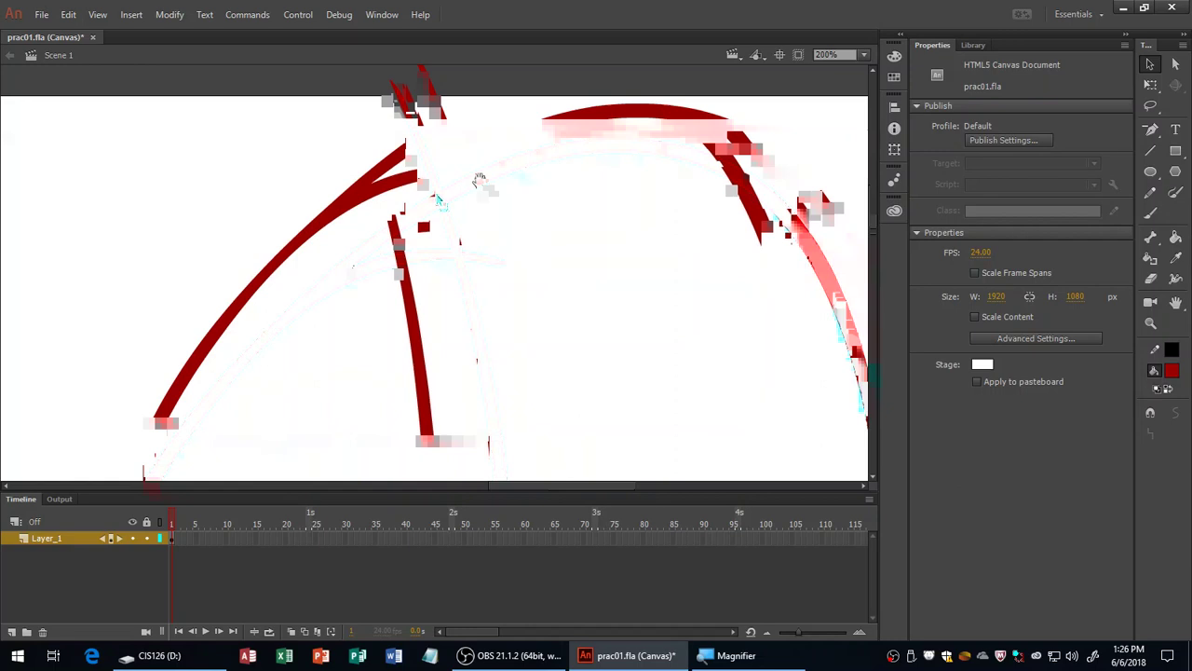
pyautogui.click(441, 206)
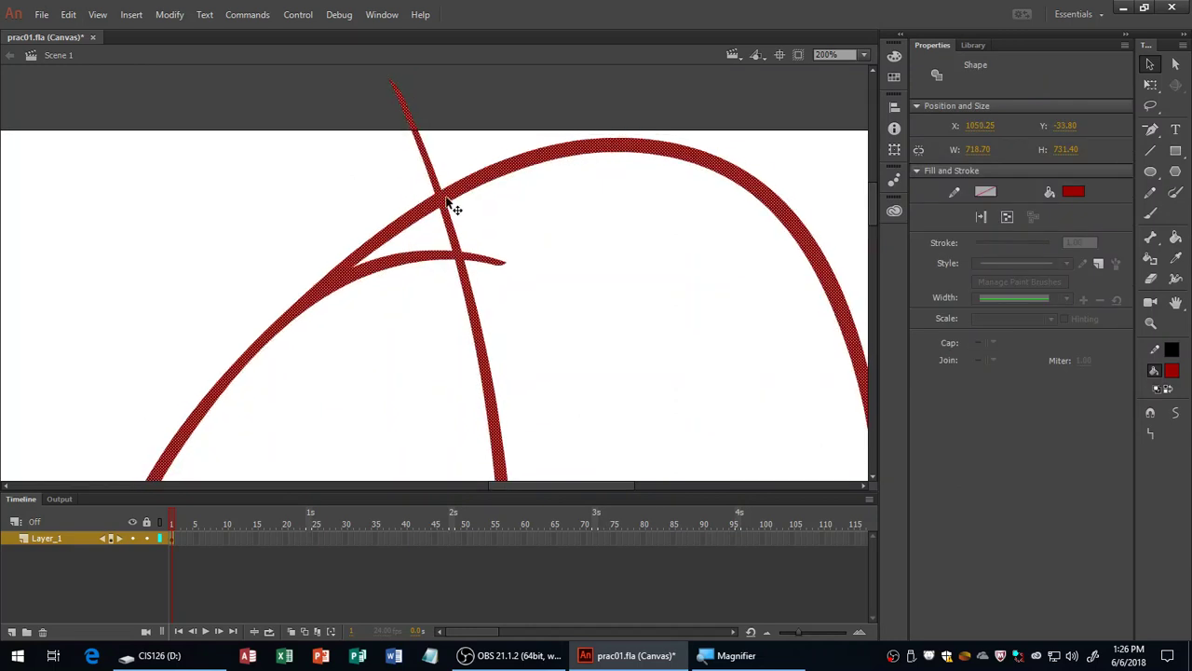
pyautogui.click(404, 192)
pyautogui.moveTo(436, 194); pyautogui.dragTo(455, 180)
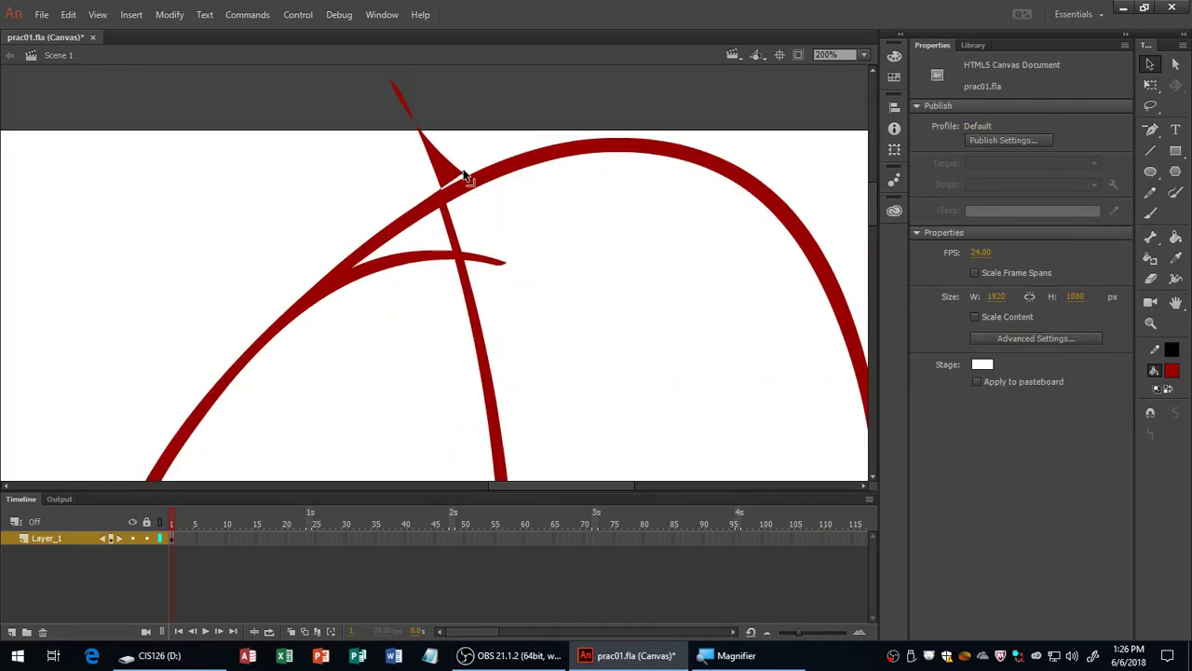
# Cut the upper-right oval's horizontal guide outside its left edge and its vertical guide below the lower edge by pulling corner points across them.
pyautogui.hotkey('ctrl', 'z')
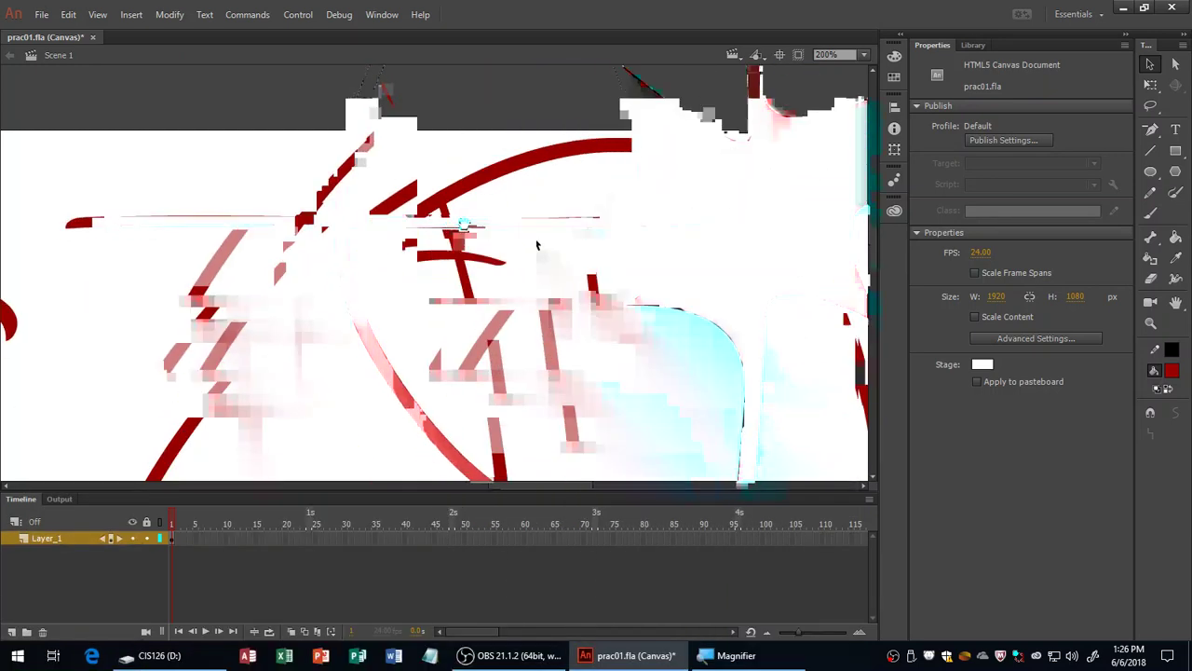
pyautogui.moveTo(337, 218)
pyautogui.mouseDown()
pyautogui.moveTo(328, 184)
pyautogui.moveTo(348, 205)
pyautogui.mouseUp()
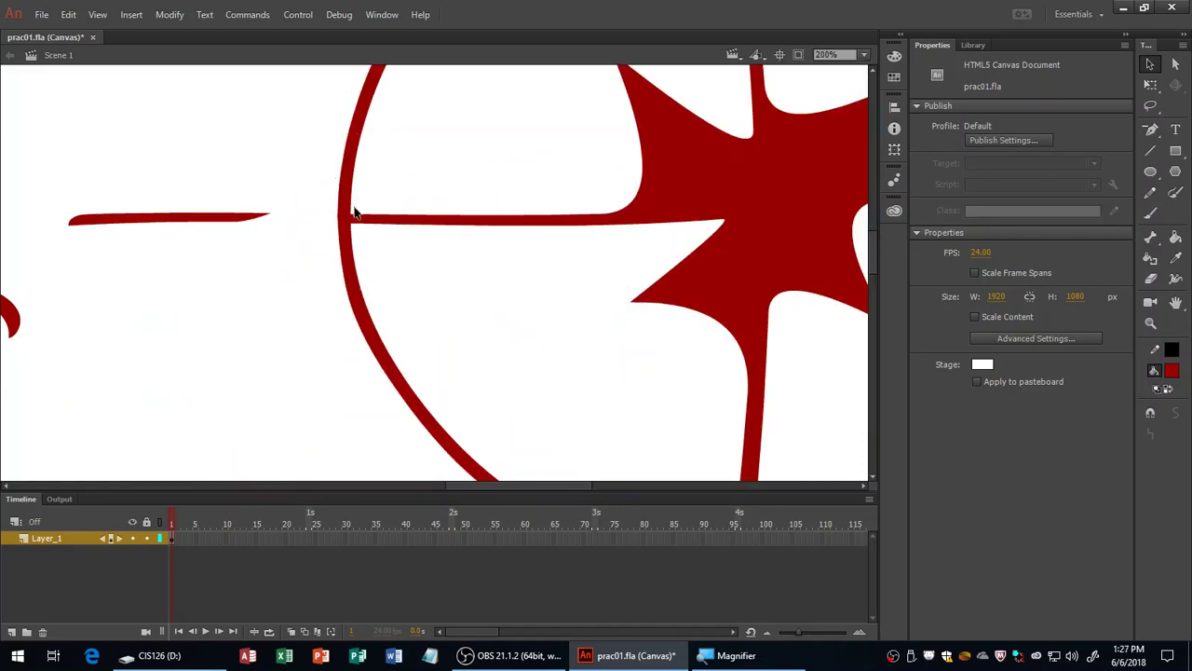
pyautogui.moveTo(518, 323)
pyautogui.mouseDown()
pyautogui.moveTo(447, 269)
pyautogui.moveTo(457, 269)
pyautogui.mouseUp()
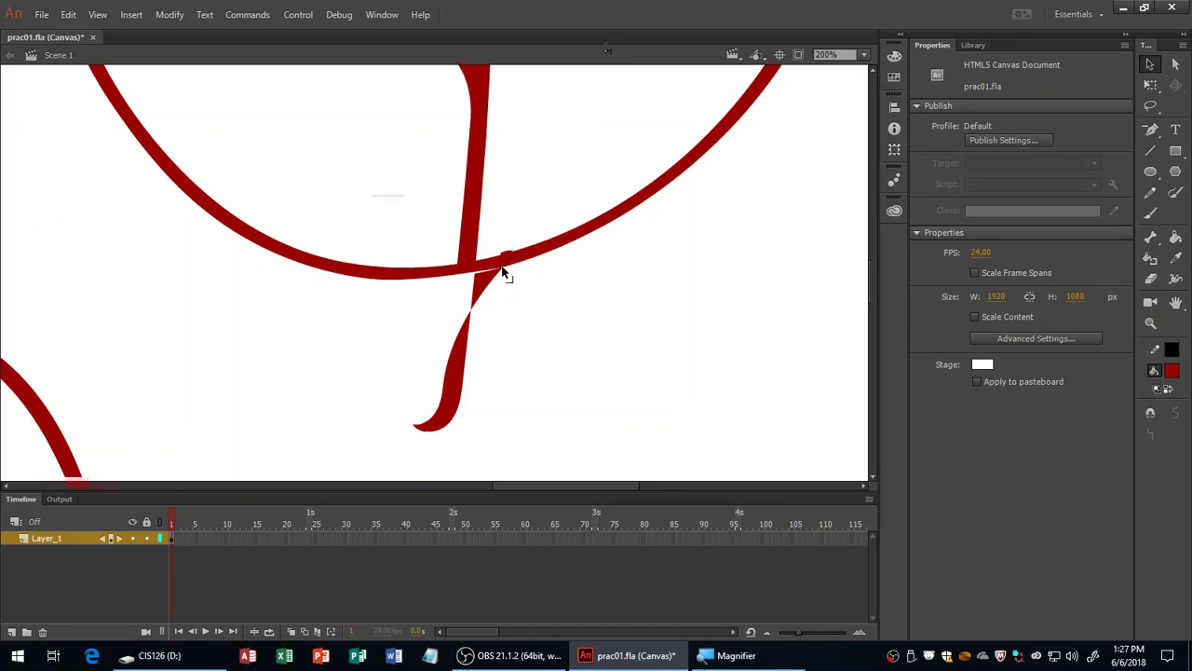
# Hide the panels, delete the detached guide ends around the upper-right oval, and save the document.
pyautogui.hotkey('ctrl', '=')
pyautogui.press('h')
pyautogui.hotkey('ctrl', '-')
pyautogui.hotkey('ctrl', '-')
pyautogui.hotkey('ctrl', '-')
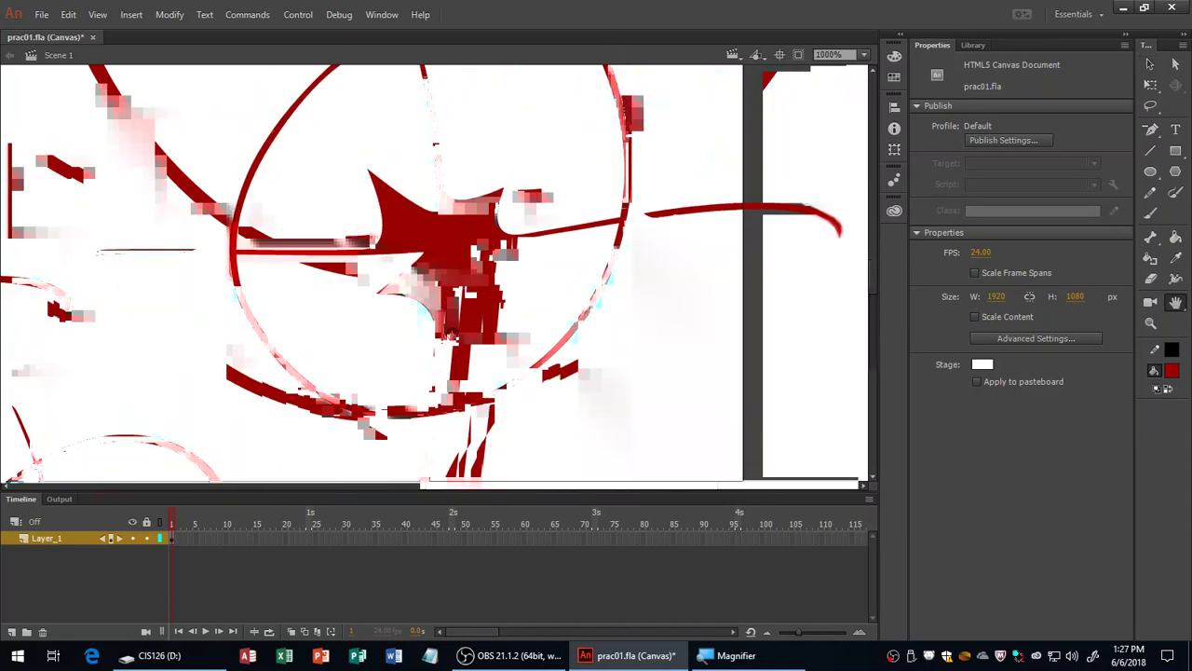
pyautogui.press('F4')
pyautogui.moveTo(484, 267); pyautogui.dragTo(495, 312)
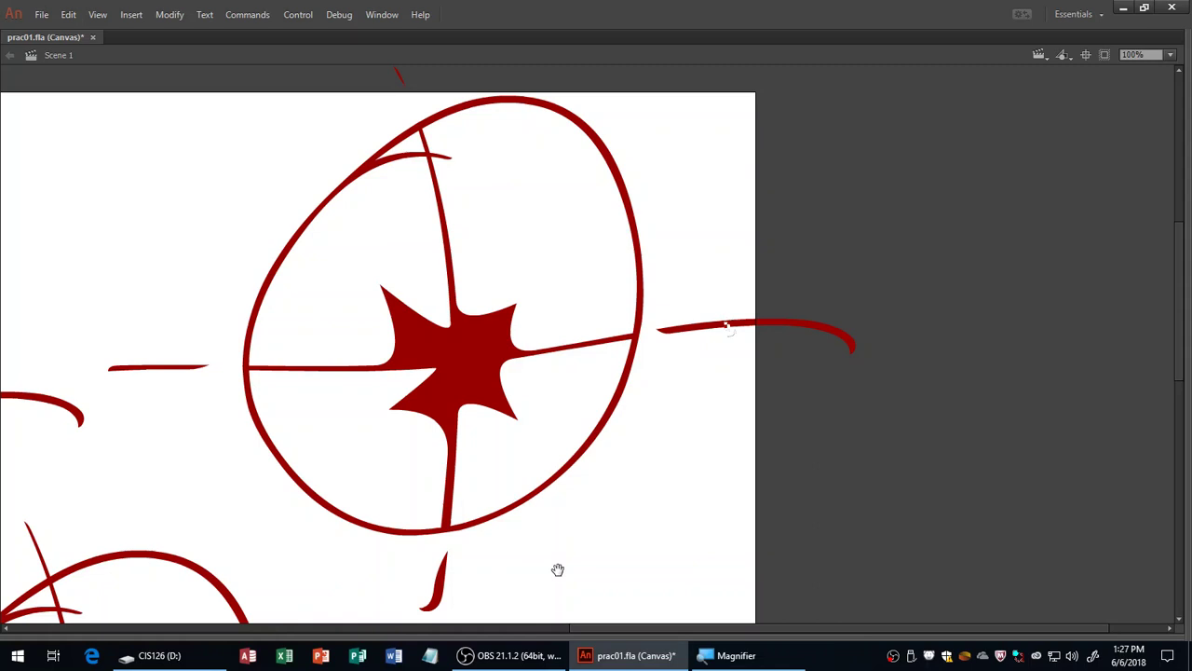
pyautogui.click(447, 590)
pyautogui.press('Delete')
pyautogui.click(186, 371)
pyautogui.press('Delete')
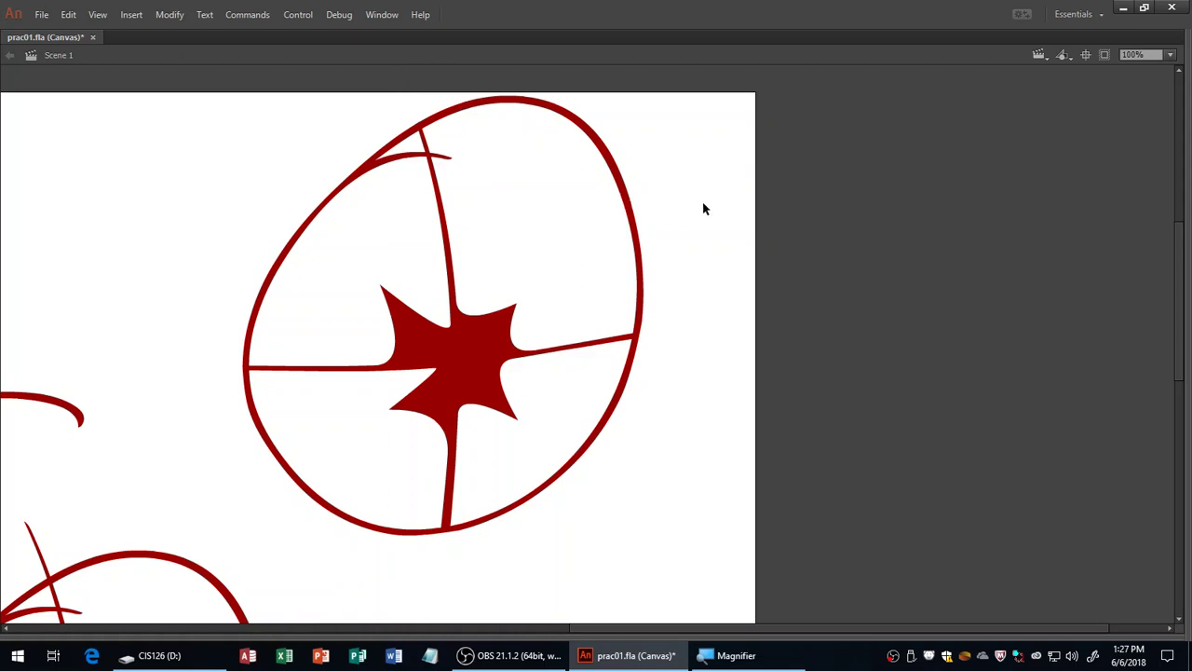
pyautogui.hotkey('ctrl', 's')
# Split the standalone horizontal stroke between the ovals into two end pieces by bending its lower edge upward, undoing the first attempt.
pyautogui.moveTo(639, 338); pyautogui.dragTo(670, 332)
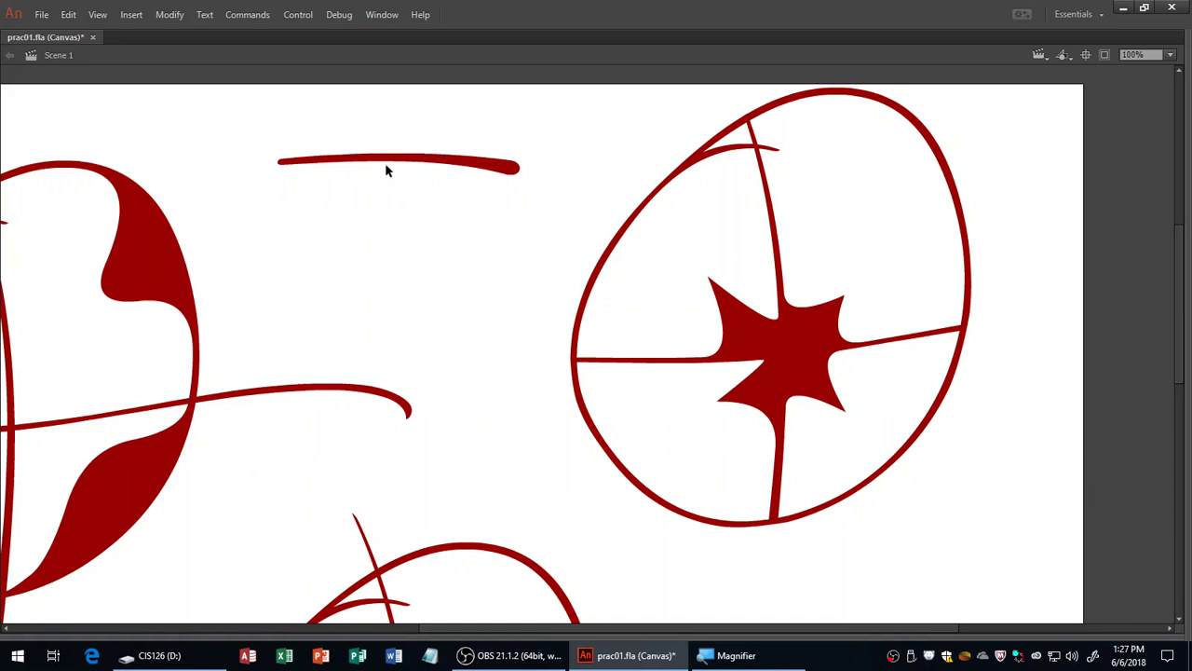
pyautogui.moveTo(391, 187)
pyautogui.mouseDown()
pyautogui.moveTo(385, 250)
pyautogui.moveTo(389, 105)
pyautogui.moveTo(372, 106)
pyautogui.mouseUp()
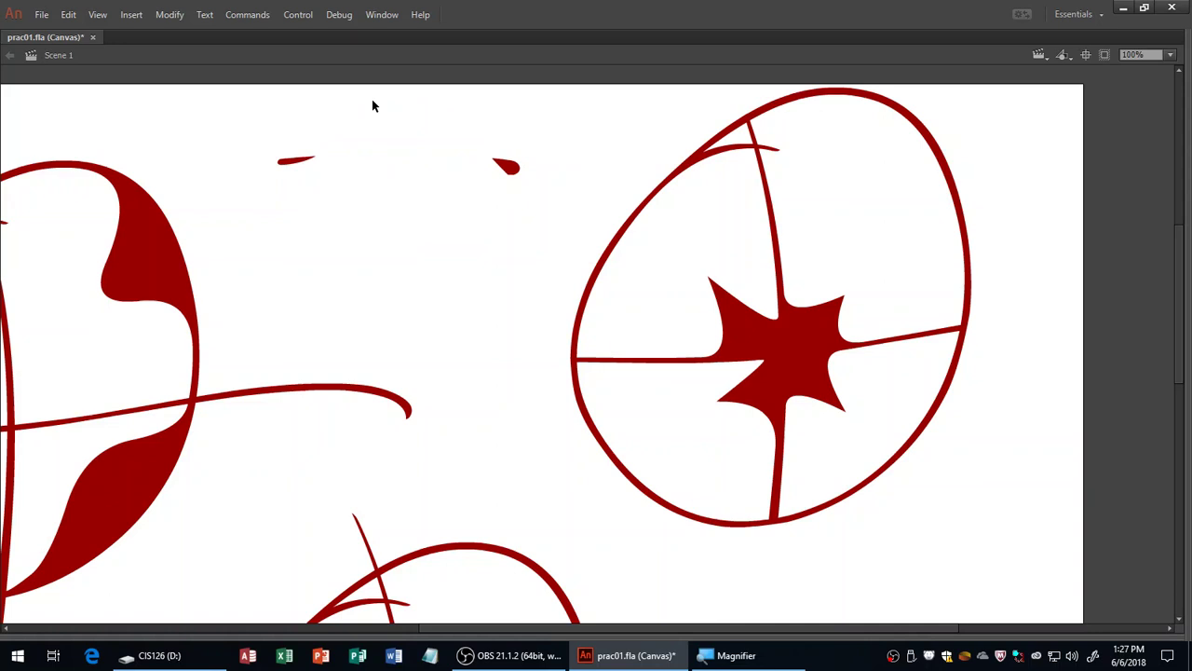
pyautogui.hotkey('ctrl', 'z')
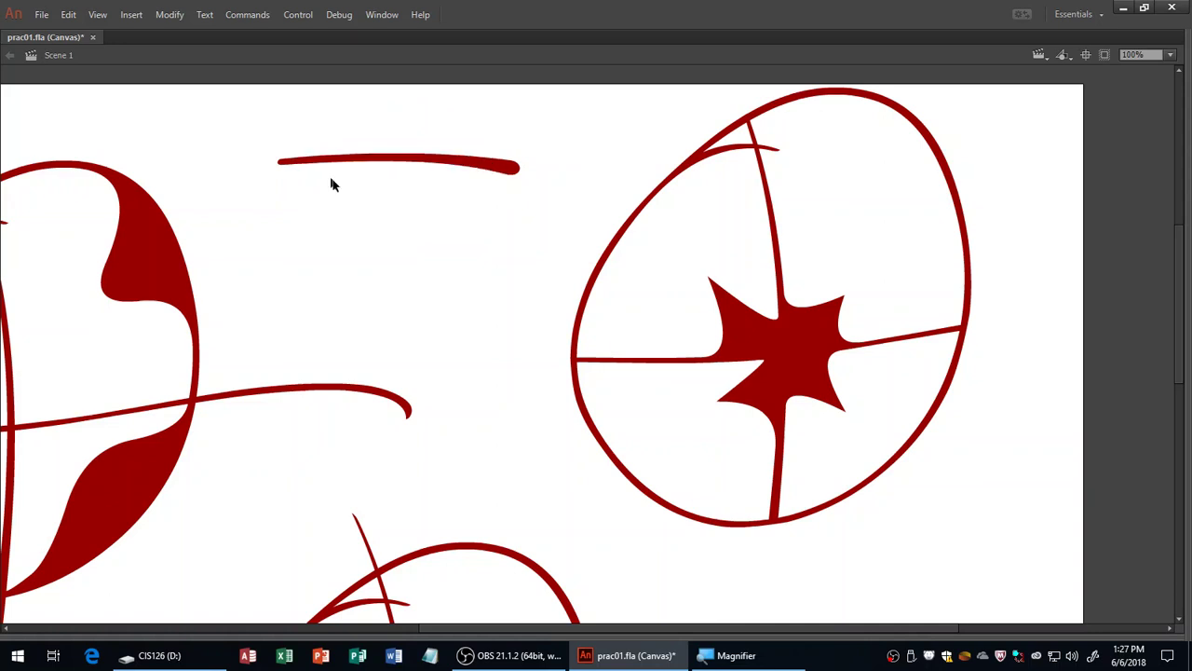
pyautogui.moveTo(385, 166); pyautogui.dragTo(391, 135)
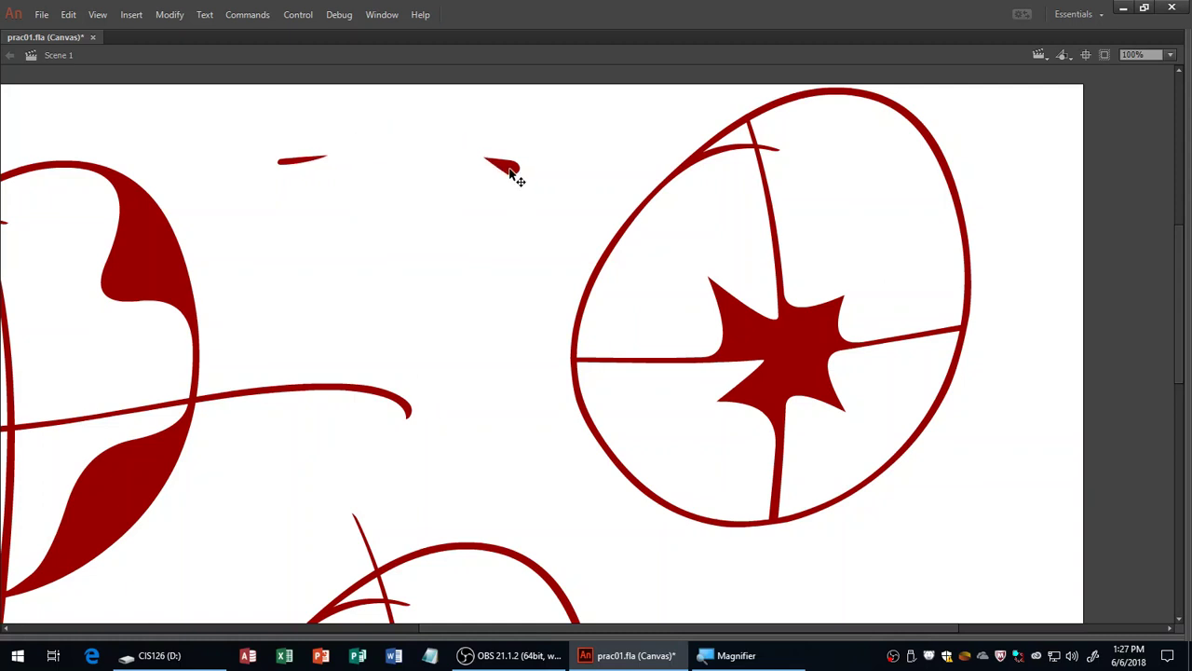
# Move the right end piece next to the left one, pull the left piece into a triangular cap, and stretch the other into a stem.
pyautogui.moveTo(512, 179)
pyautogui.mouseDown()
pyautogui.moveTo(416, 216)
pyautogui.moveTo(374, 210)
pyautogui.mouseUp()
pyautogui.moveTo(298, 162)
pyautogui.mouseDown()
pyautogui.moveTo(389, 162)
pyautogui.moveTo(299, 208)
pyautogui.mouseUp()
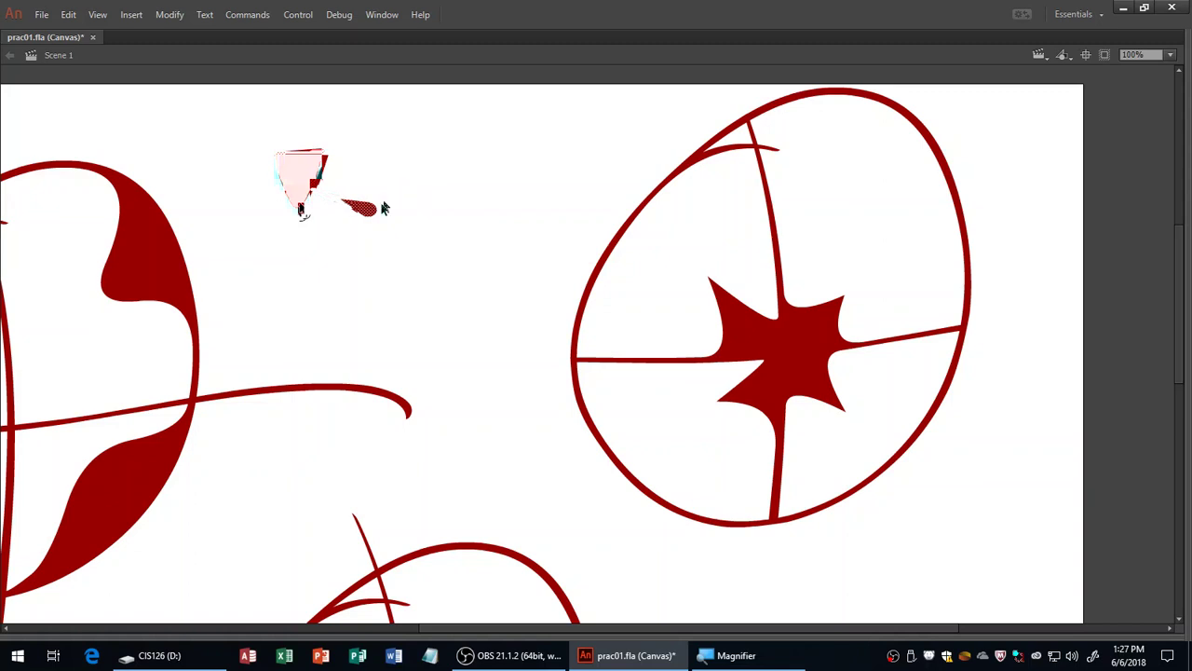
pyautogui.moveTo(373, 213)
pyautogui.mouseDown()
pyautogui.moveTo(418, 218)
pyautogui.moveTo(450, 204)
pyautogui.mouseUp()
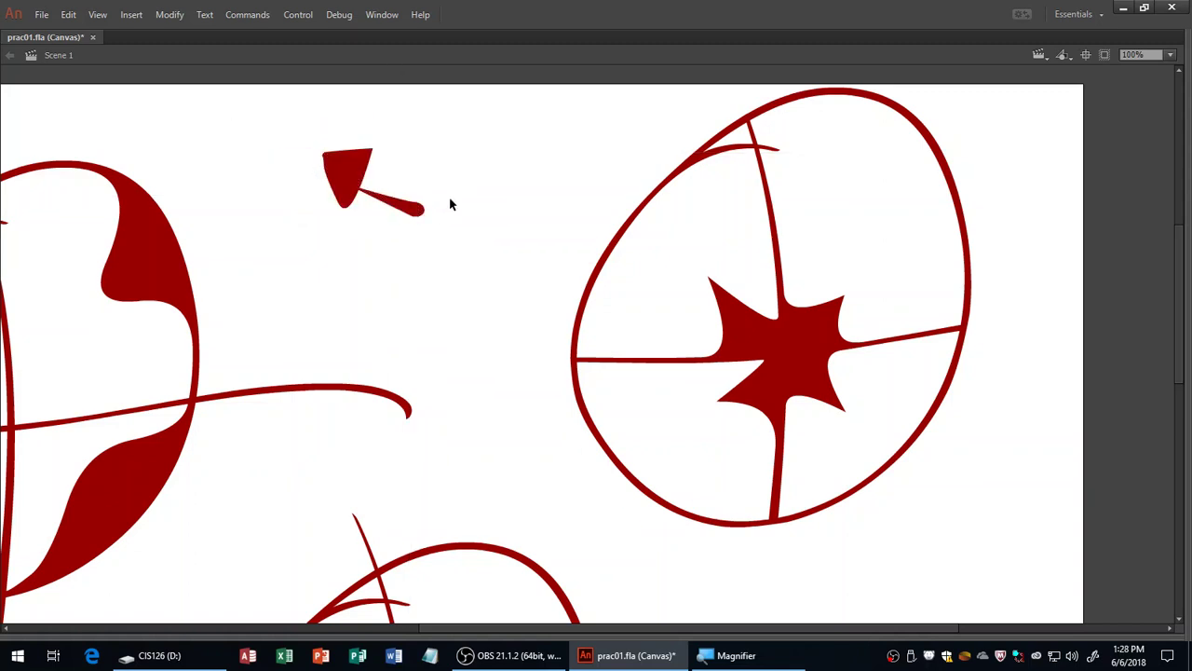
# Select the whole mushroom shape, rotate it with Free Transform about its stem end until the cap points up and right, and save the document.
pyautogui.moveTo(272, 133)
pyautogui.mouseDown()
pyautogui.moveTo(479, 245)
pyautogui.moveTo(466, 240)
pyautogui.mouseUp()
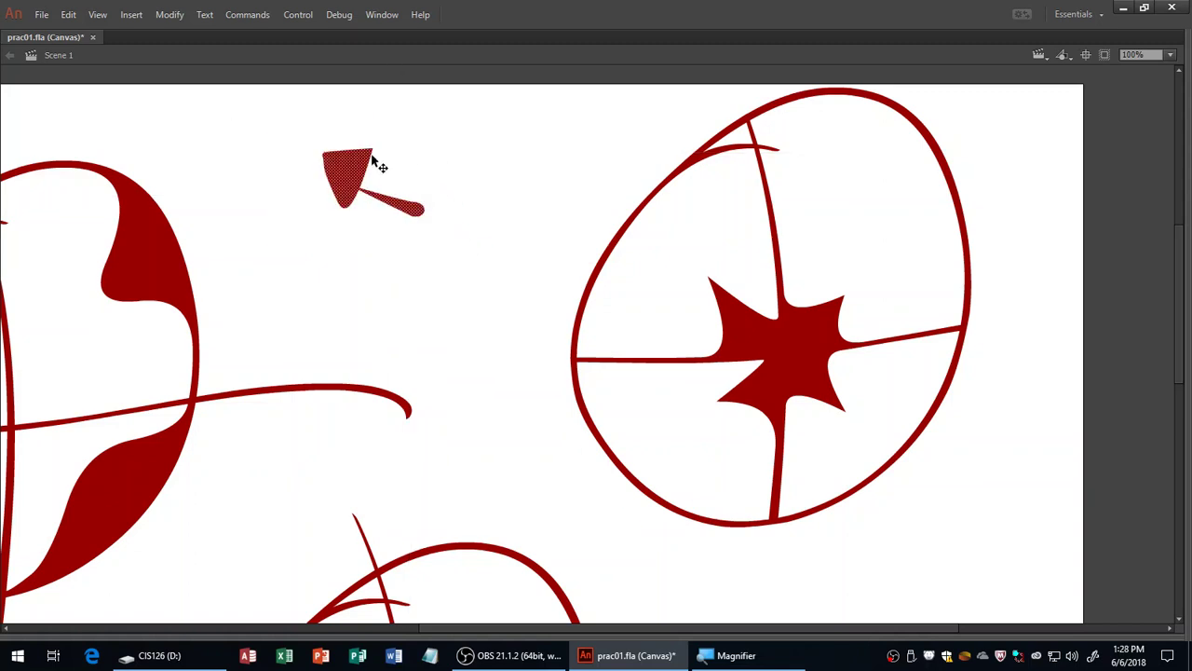
pyautogui.press('q')
pyautogui.moveTo(445, 159); pyautogui.dragTo(421, 235)
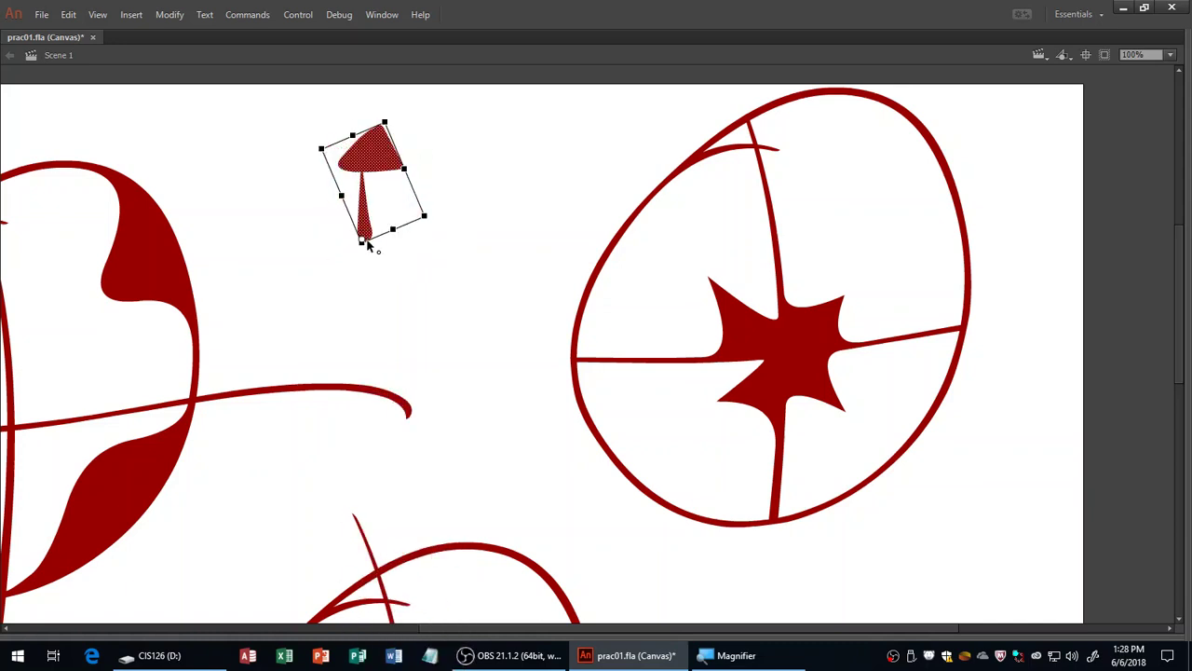
pyautogui.moveTo(400, 124); pyautogui.dragTo(498, 182)
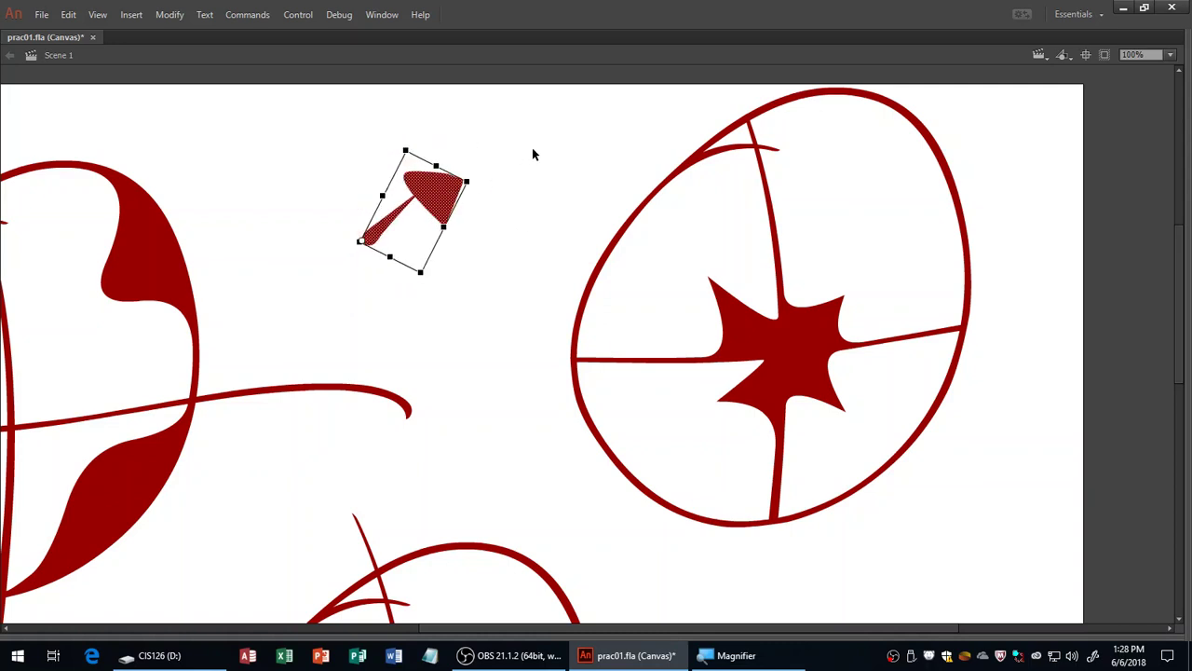
pyautogui.click(540, 175)
pyautogui.hotkey('ctrl', 's')
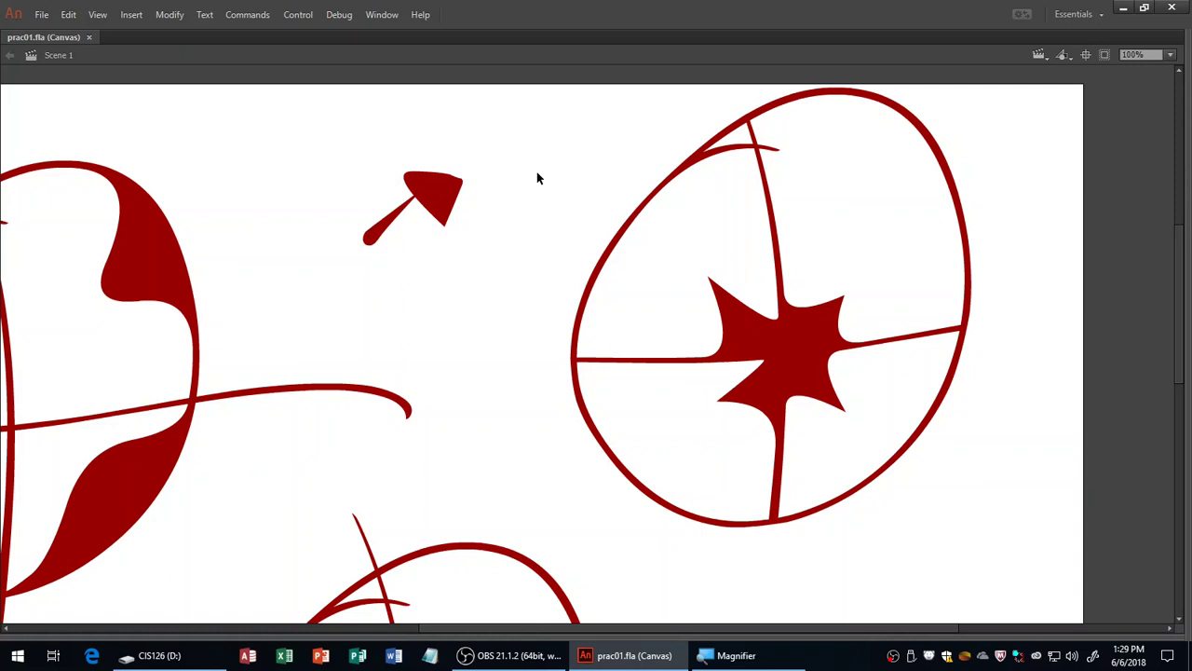
# Paint a zigzag brush stroke beside the mushroom shape and a wavy stroke over it, and save the document.
pyautogui.press('z')
pyautogui.moveTo(425, 310)
pyautogui.mouseDown()
pyautogui.moveTo(522, 271)
pyautogui.moveTo(586, 220)
pyautogui.moveTo(596, 192)
pyautogui.mouseUp()
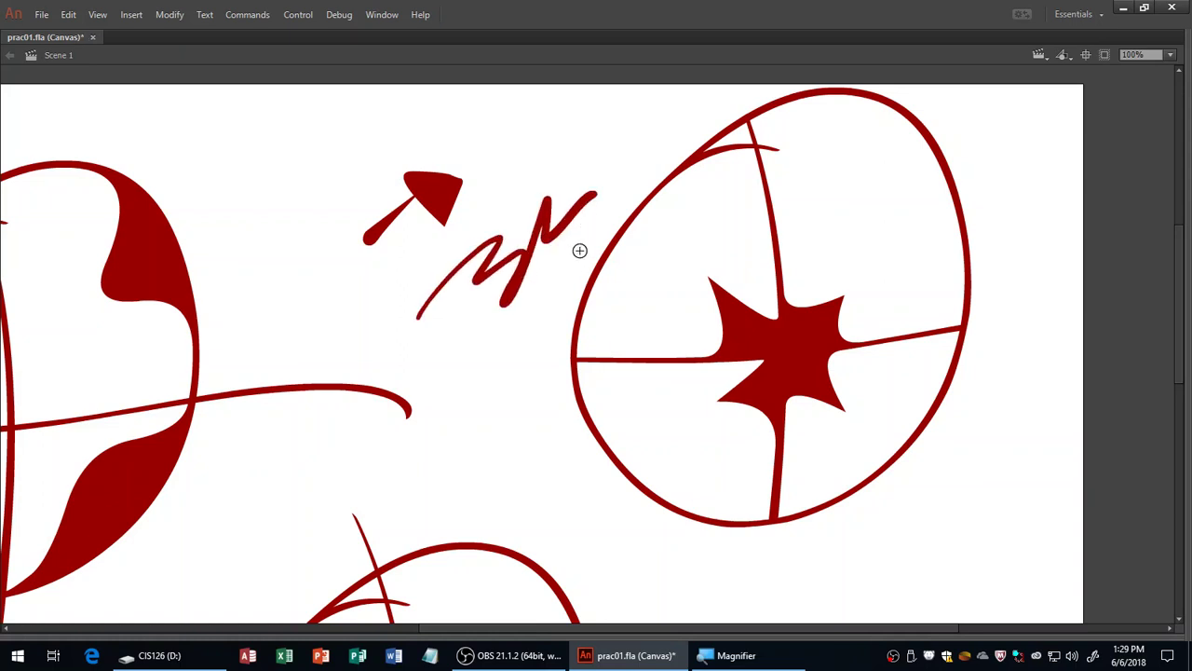
pyautogui.moveTo(294, 177); pyautogui.dragTo(349, 147)
pyautogui.moveTo(577, 359); pyautogui.dragTo(689, 521)
pyautogui.moveTo(350, 148); pyautogui.dragTo(596, 196)
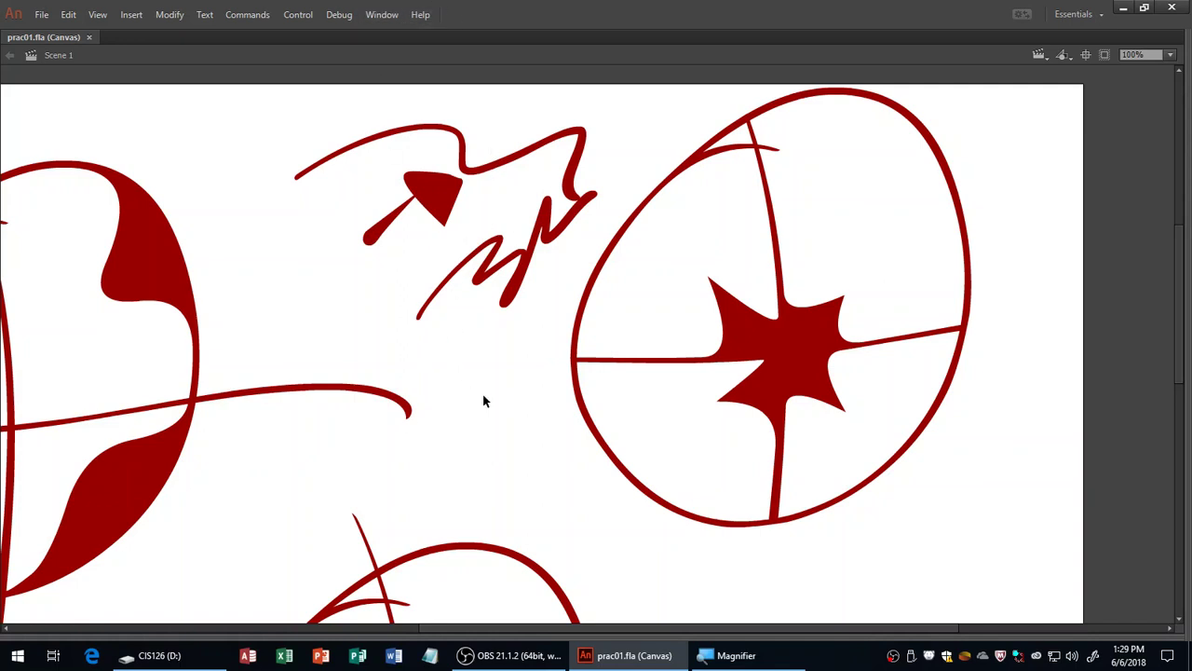
# Set the auto-recovery interval to 3 minutes in the general preferences.
pyautogui.click(44, 16)
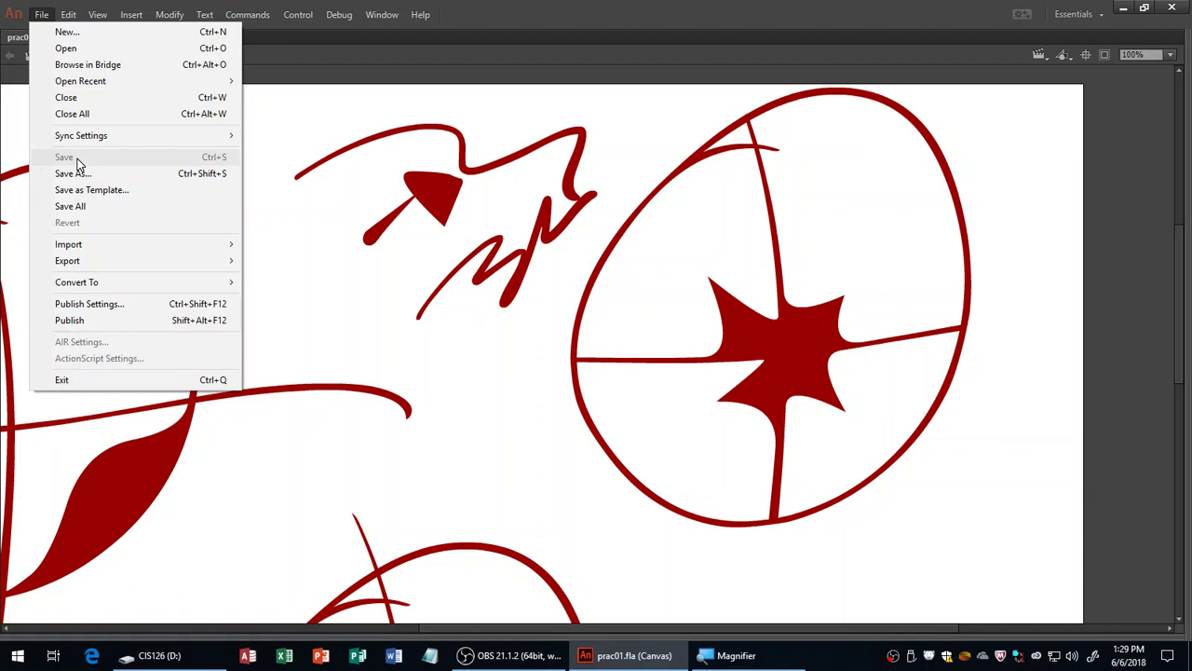
pyautogui.press('Escape')
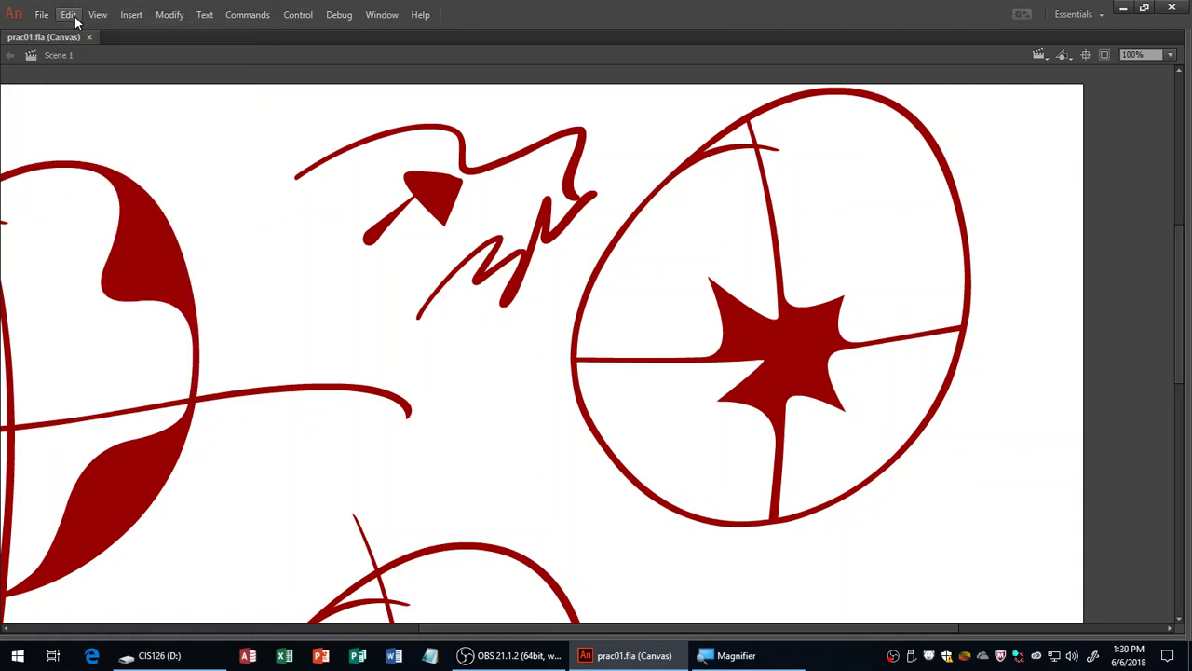
pyautogui.click(69, 15)
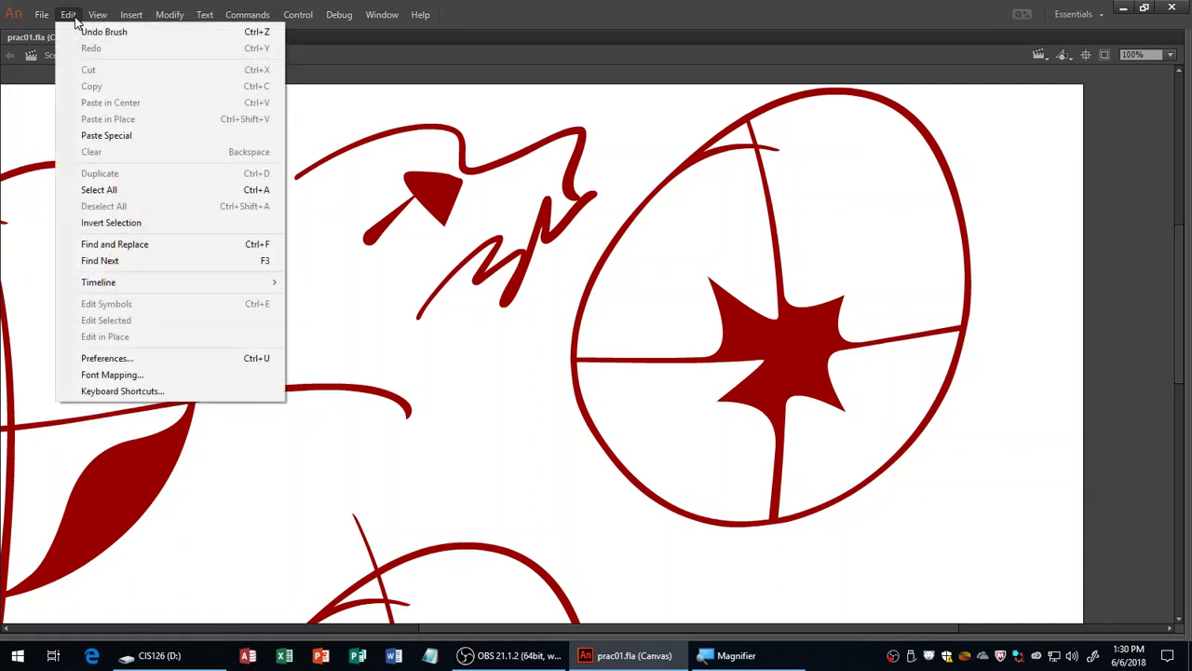
pyautogui.click(163, 367)
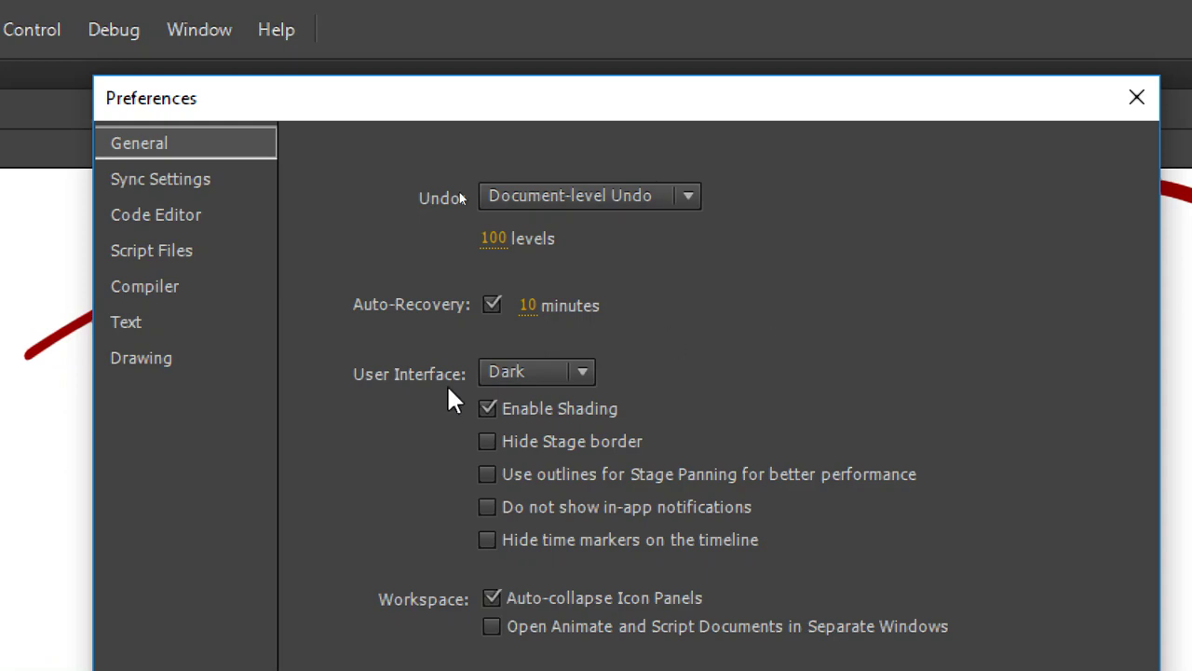
pyautogui.click(527, 305)
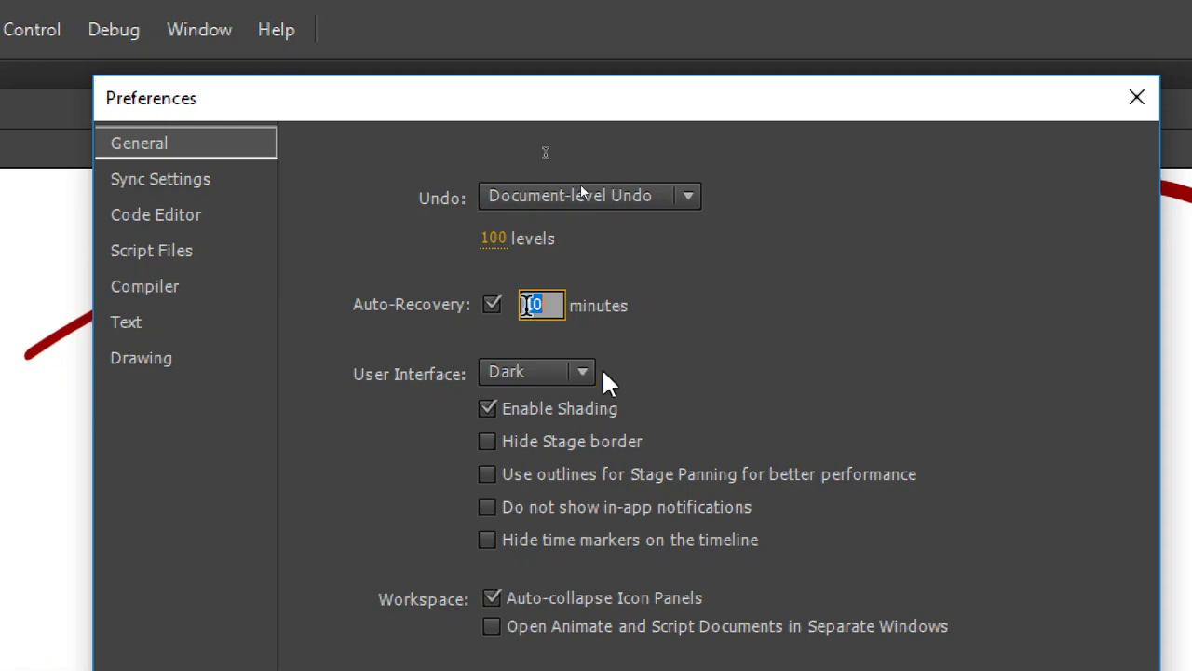
pyautogui.write('5')
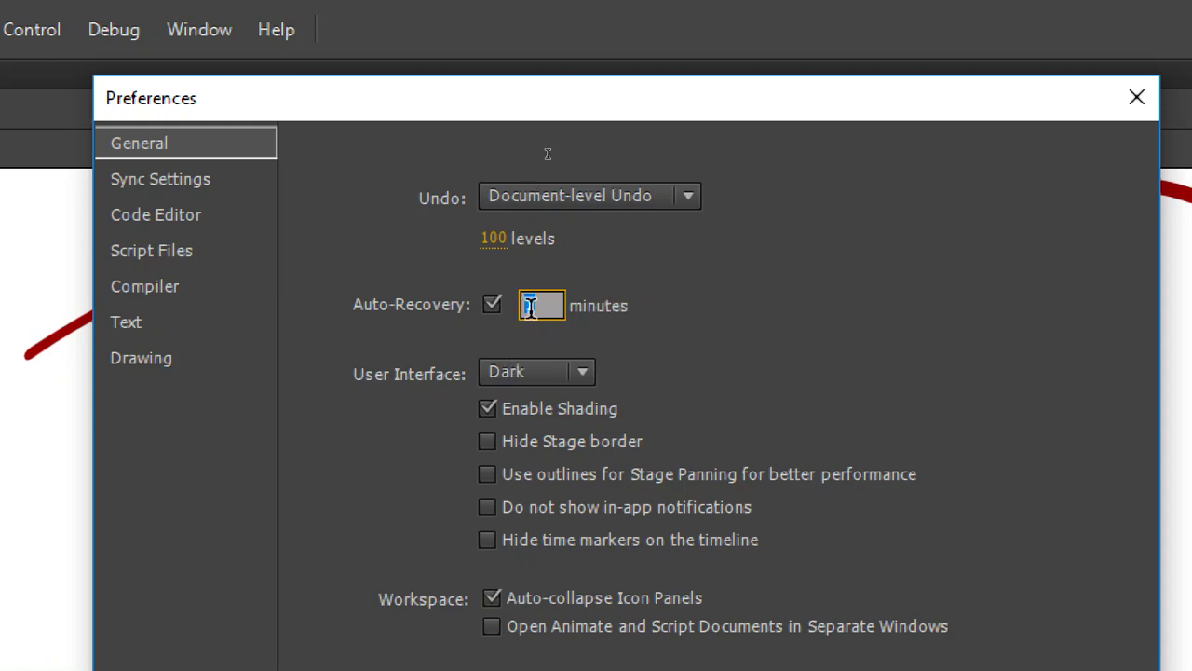
pyautogui.click(317, 336)
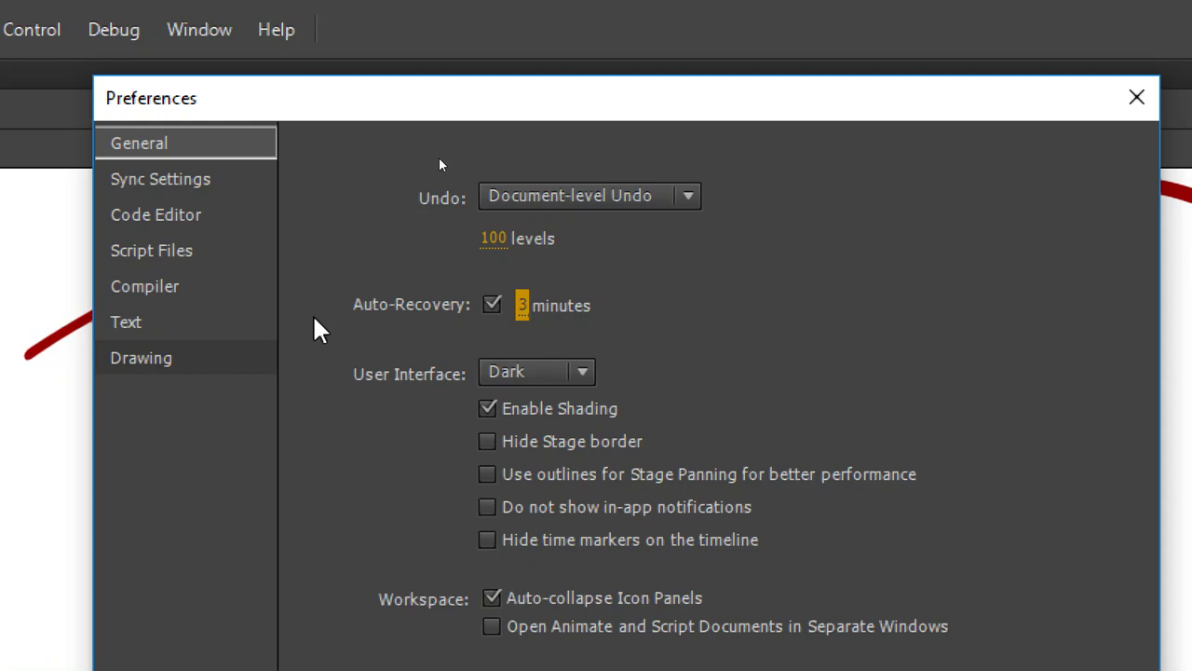
pyautogui.press('Return')
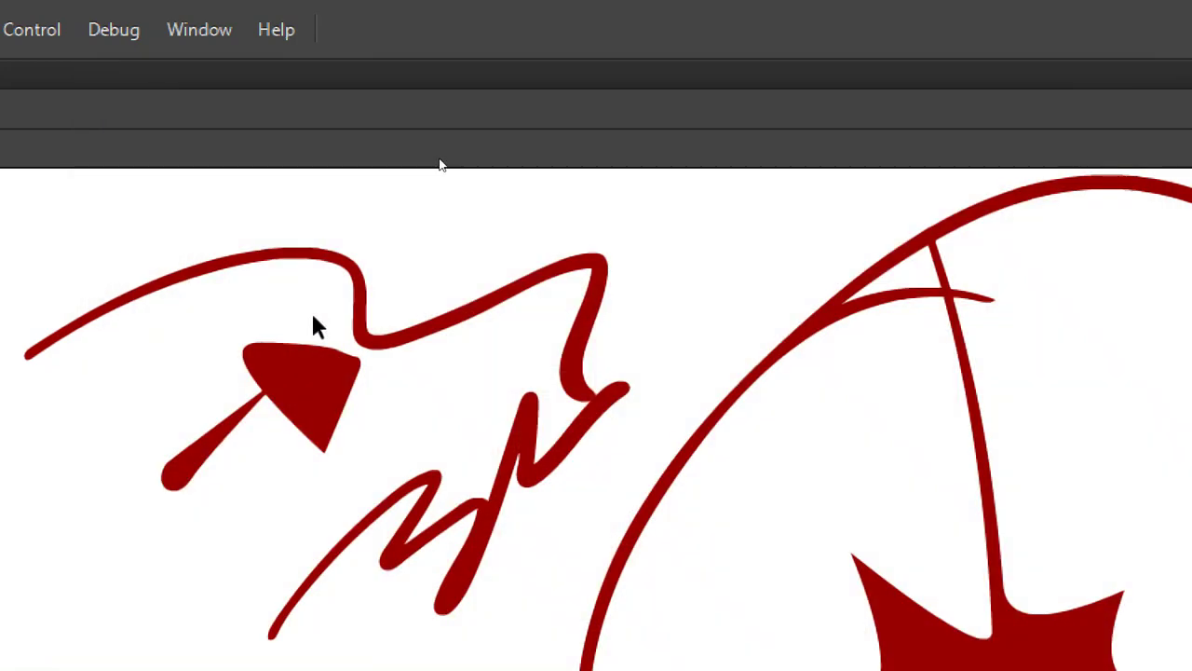
# Toggle the panels between hidden and shown several times, ending with them shown.
pyautogui.press('super+minus')
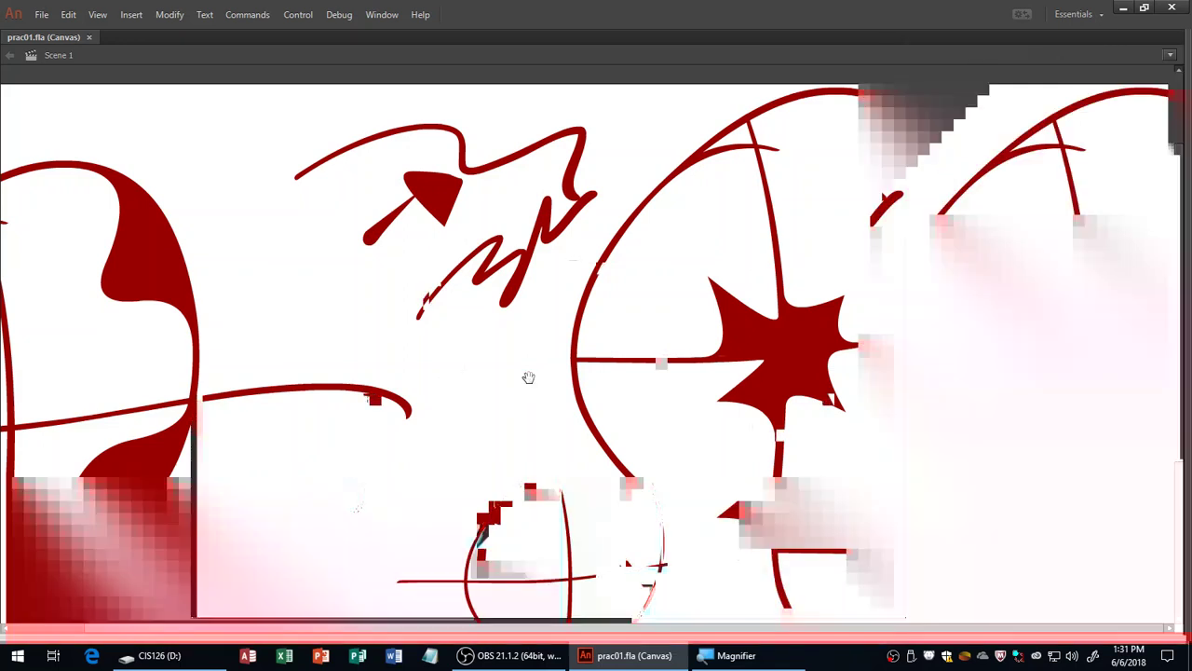
pyautogui.press('F4')
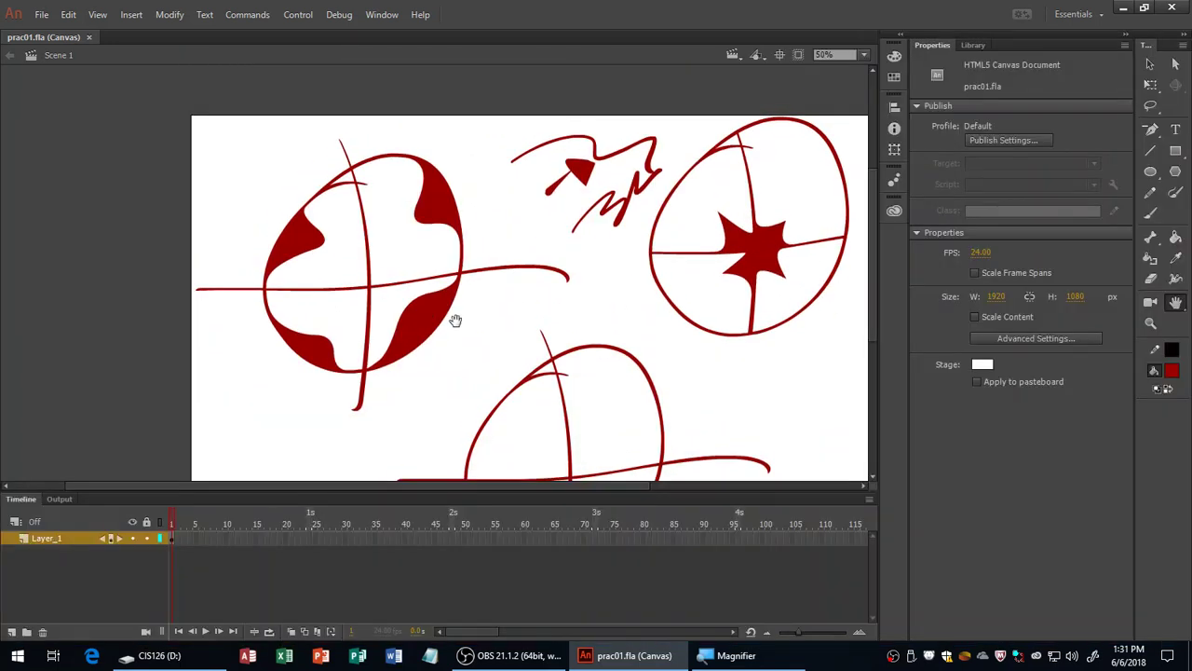
pyautogui.press('F4')
pyautogui.press('F4')
pyautogui.press('F4')
pyautogui.press('F4')
pyautogui.press('F4')
pyautogui.press('F4')
pyautogui.press('F4')
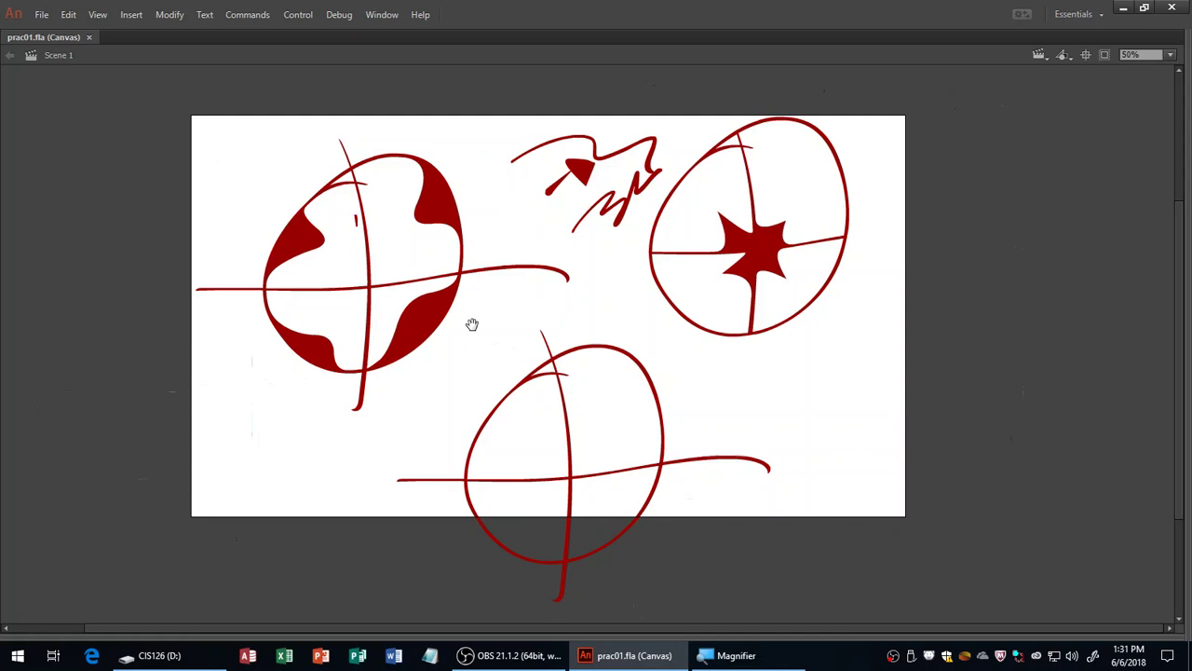
pyautogui.click(572, 327)
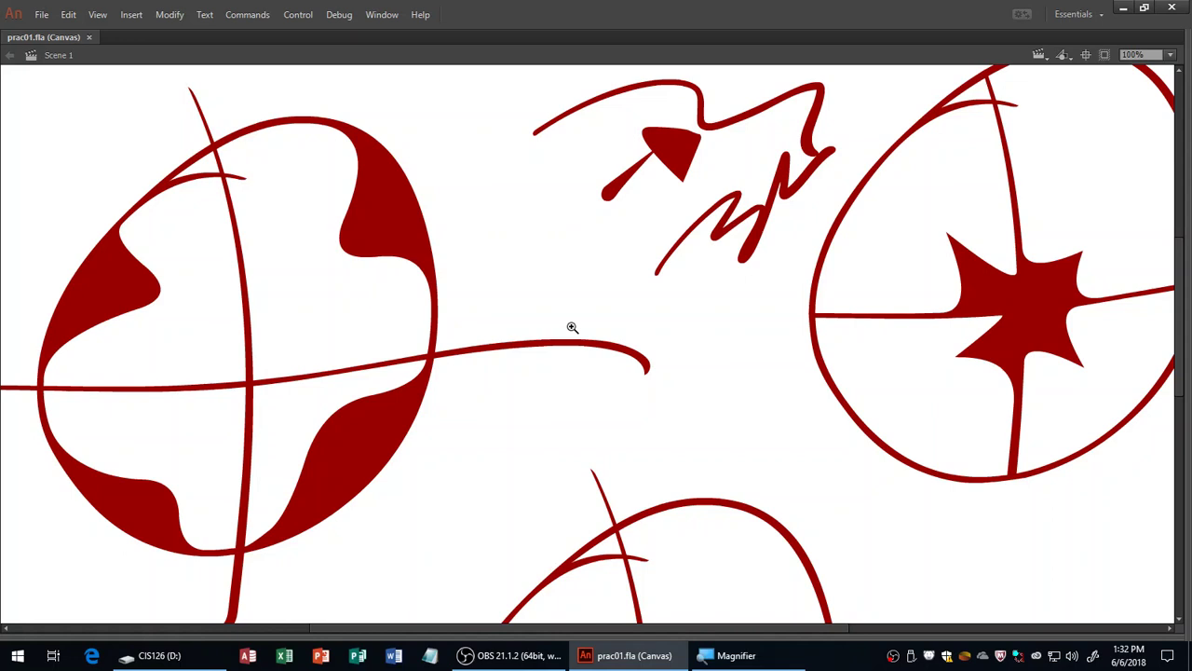
pyautogui.press('F4')
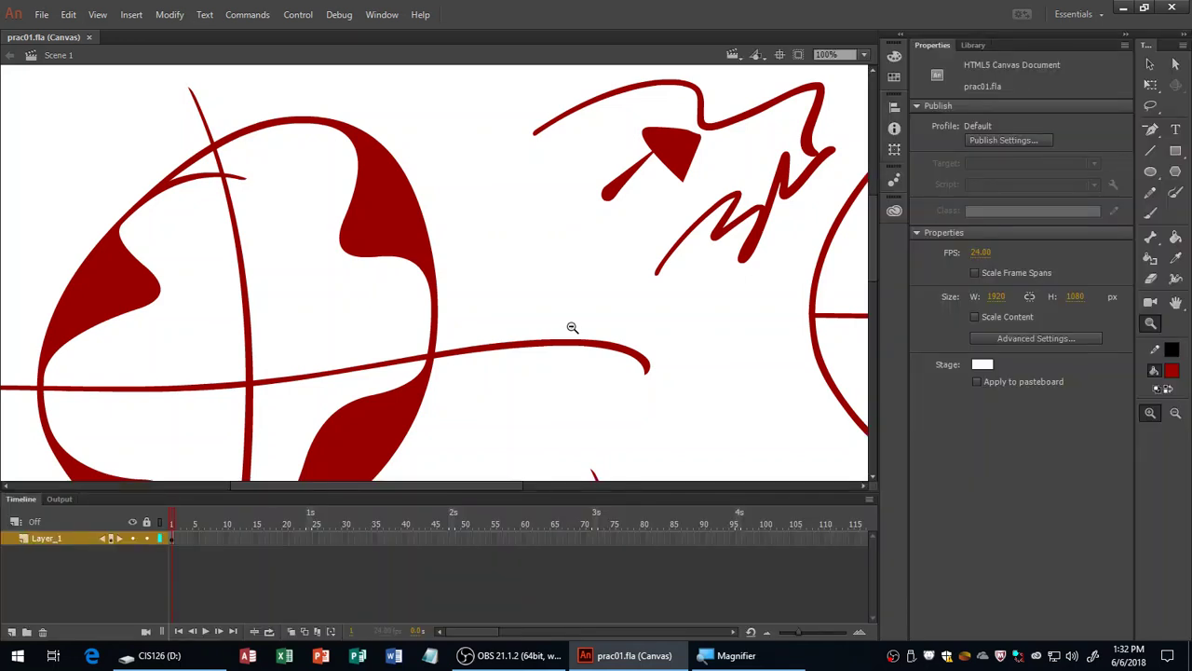
pyautogui.hotkey('ctrl', '-')
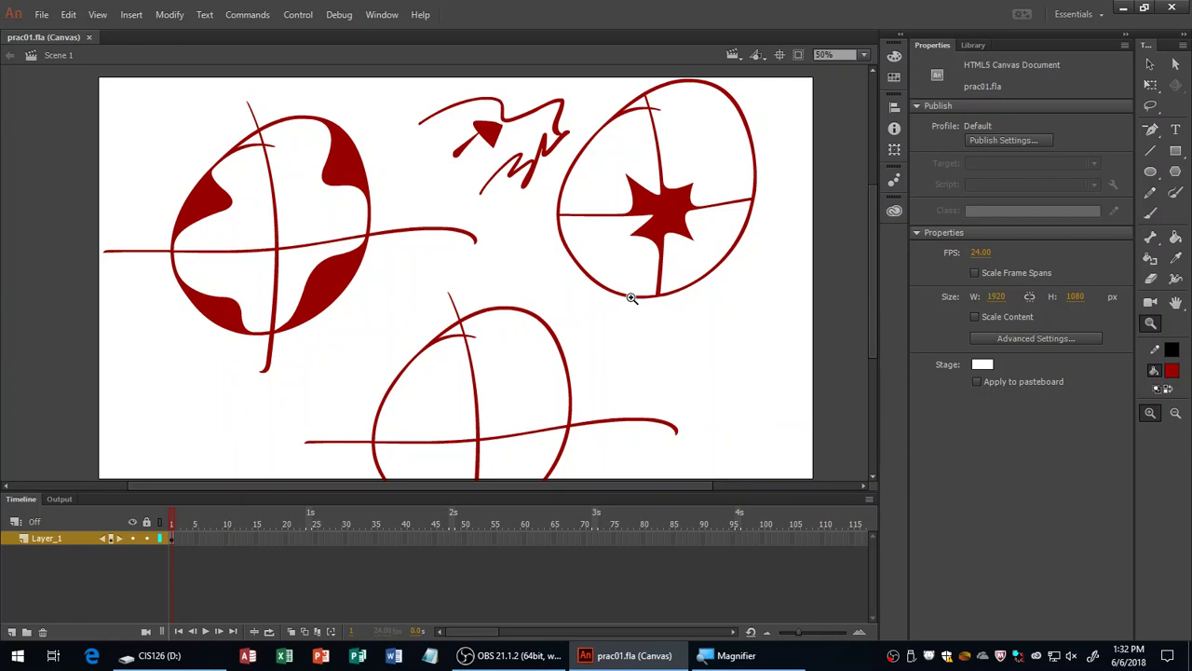
# Cut the left oval's horizontal guide just outside its right edge by pulling the crossing's corner point across it, and delete the detached outer end.
pyautogui.click(631, 298)
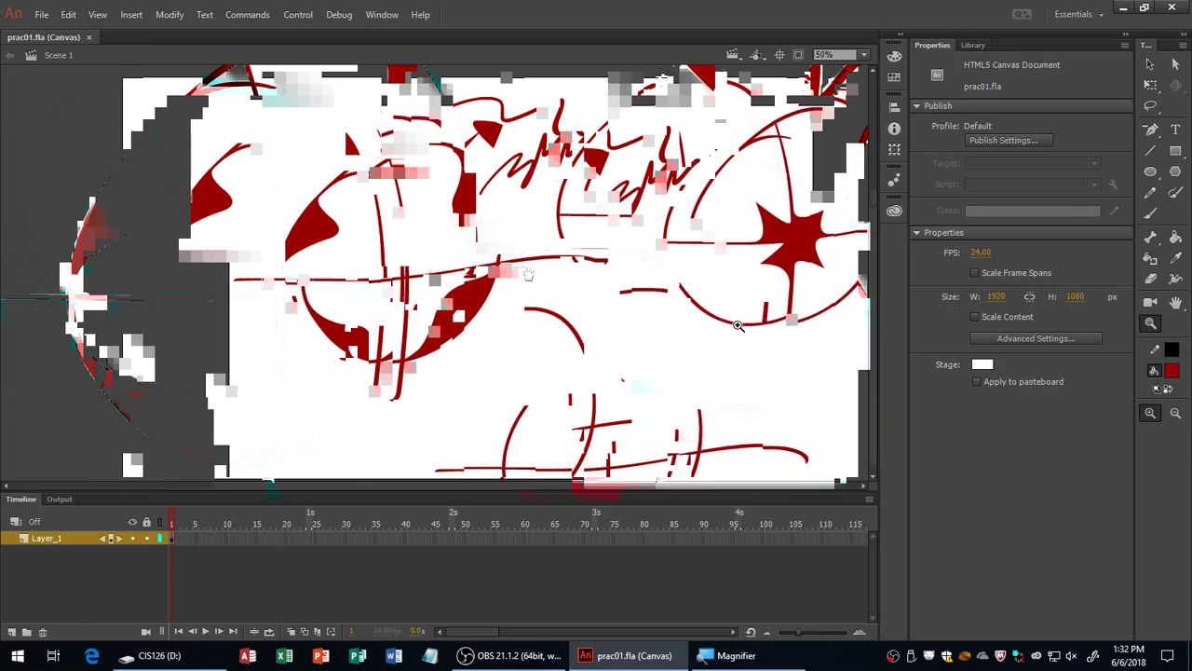
pyautogui.press('v')
pyautogui.moveTo(473, 272); pyautogui.dragTo(477, 240)
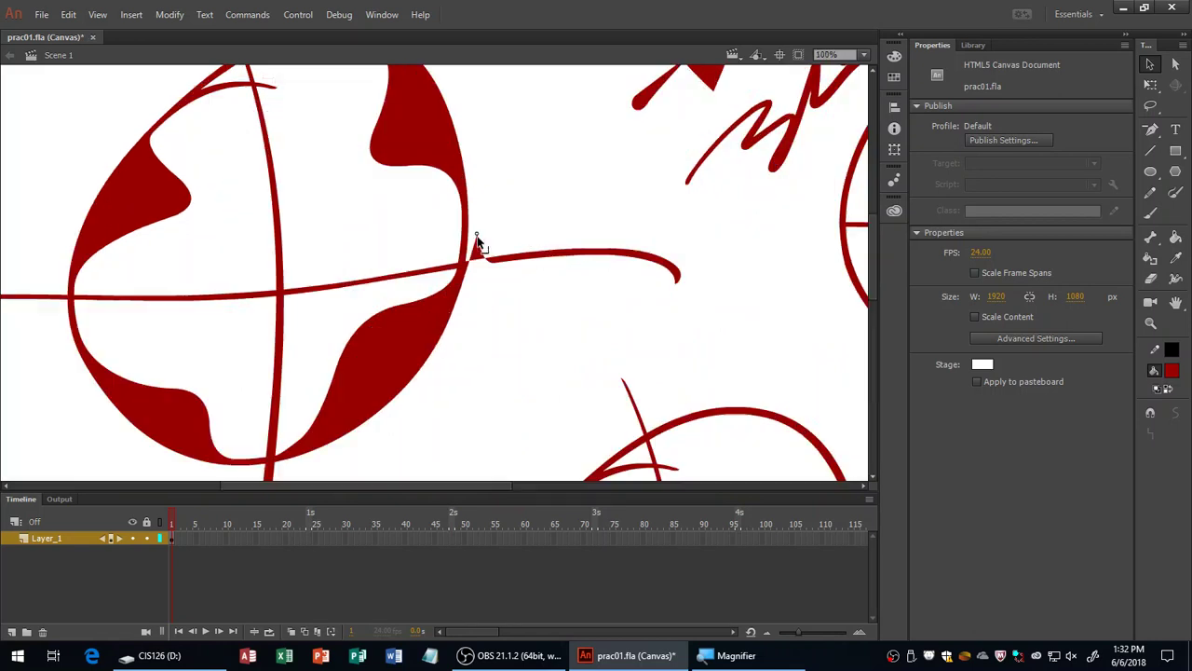
pyautogui.hotkey('ctrl', 'z')
pyautogui.click(513, 257)
pyautogui.press('Delete')
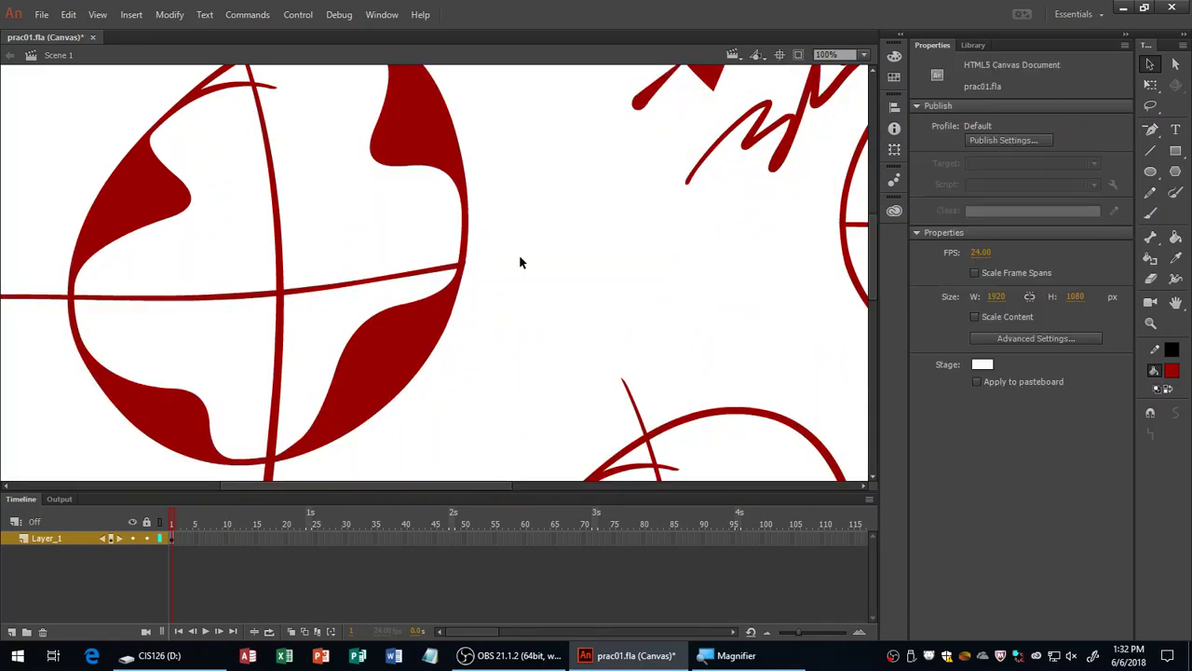
# Save the document and toggle the visibility of Layer_1 off and back on.
pyautogui.hotkey('ctrl', '-')
pyautogui.hotkey('ctrl', 's')
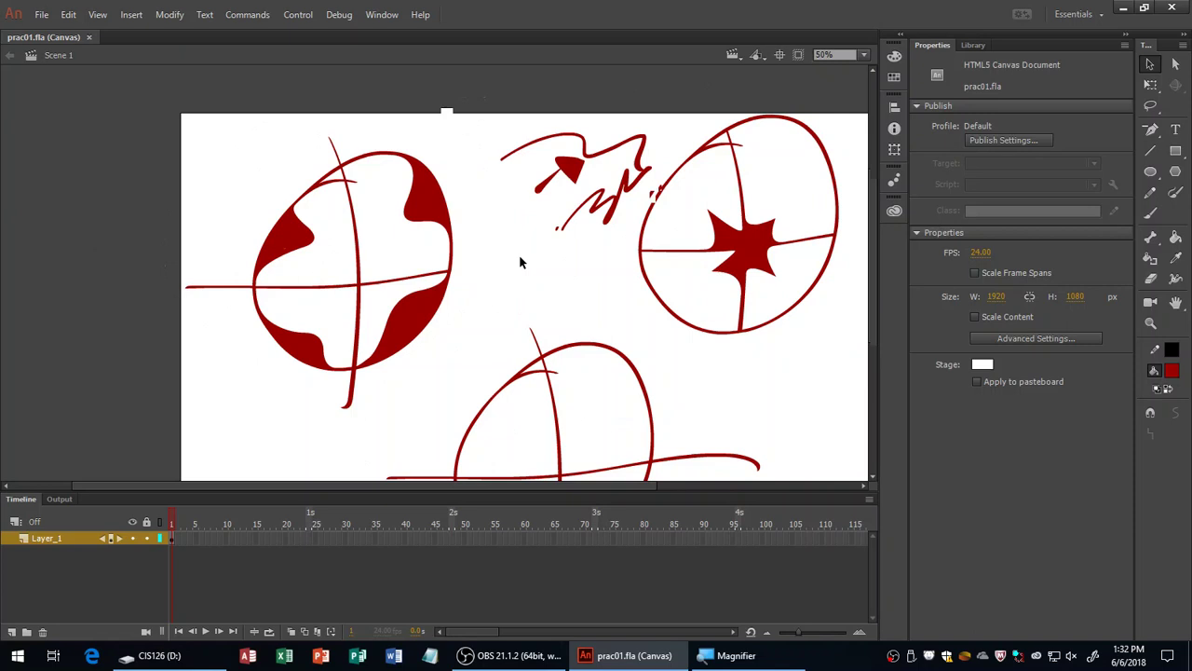
pyautogui.moveTo(519, 263); pyautogui.dragTo(458, 258)
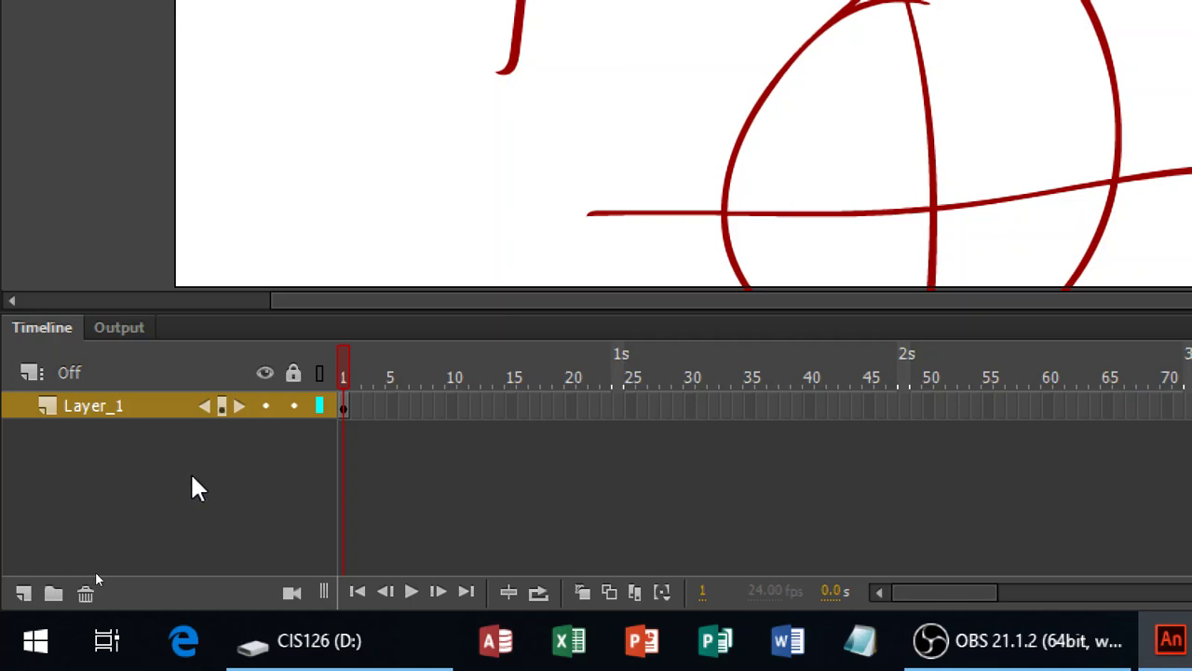
pyautogui.click(266, 410)
pyautogui.click(265, 410)
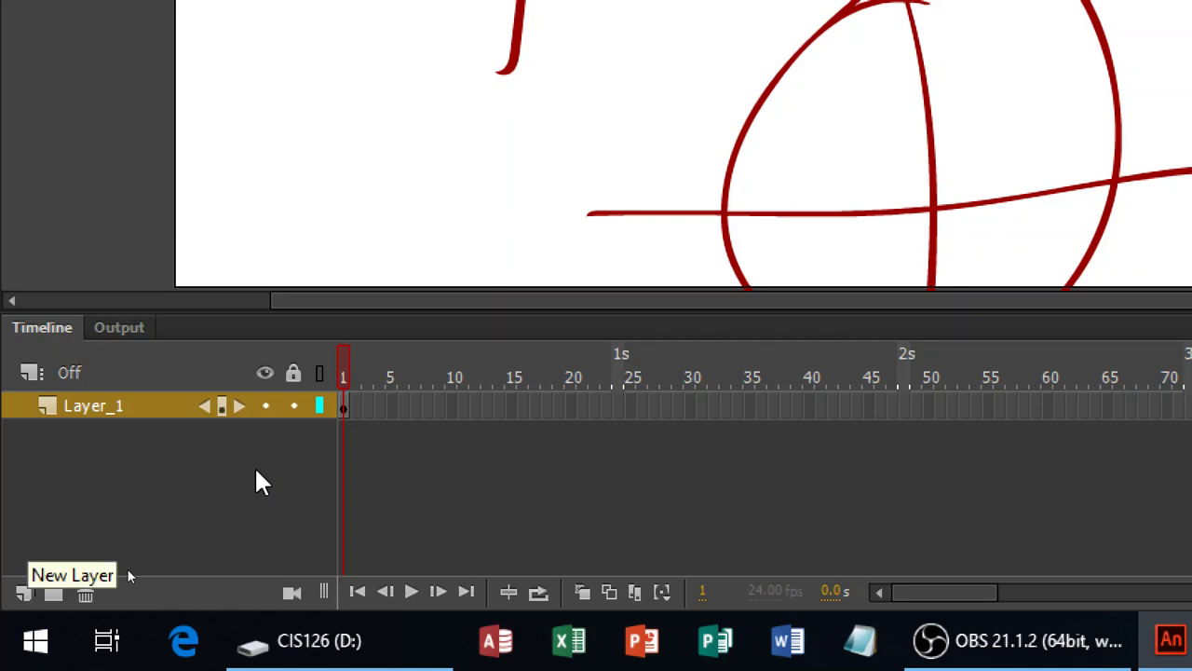
# Add a new layer above Layer_1 and rename Layer_1 as Circles.
pyautogui.click(24, 593)
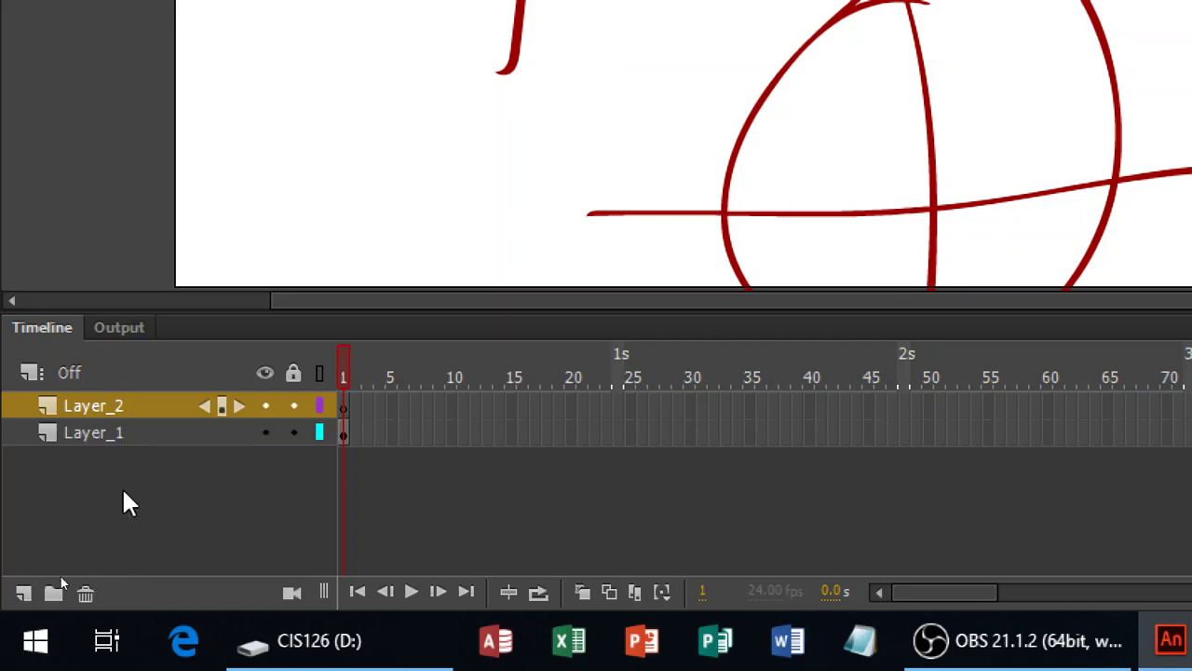
pyautogui.doubleClick(103, 432)
pyautogui.write('Circles')
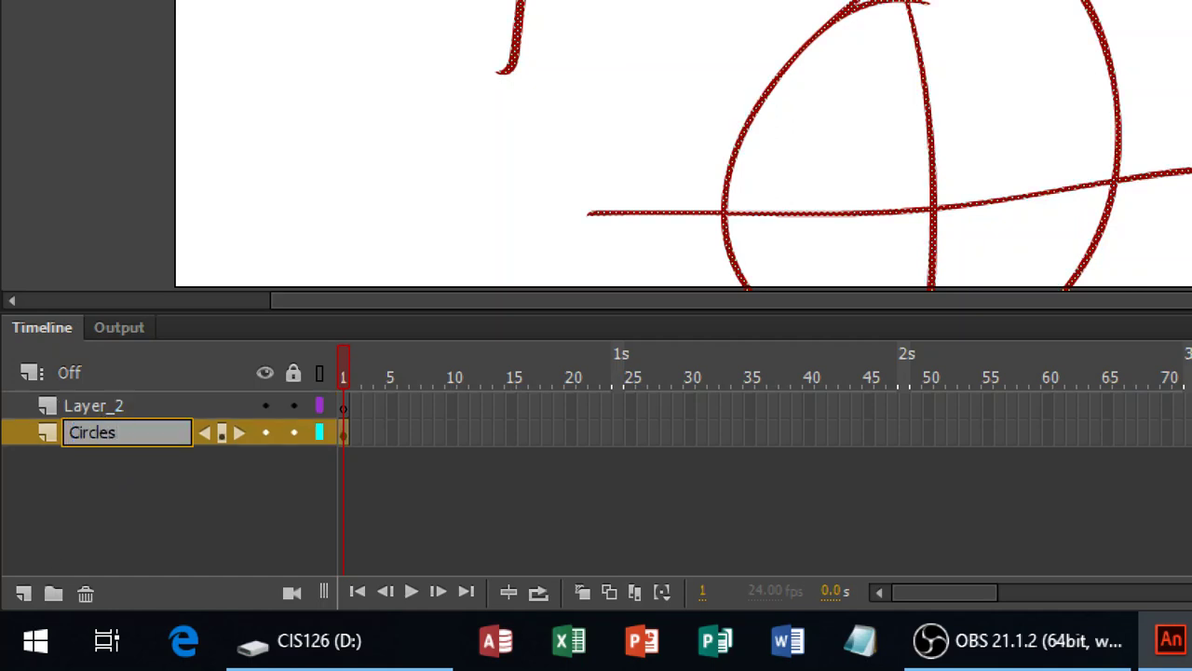
pyautogui.press('Return')
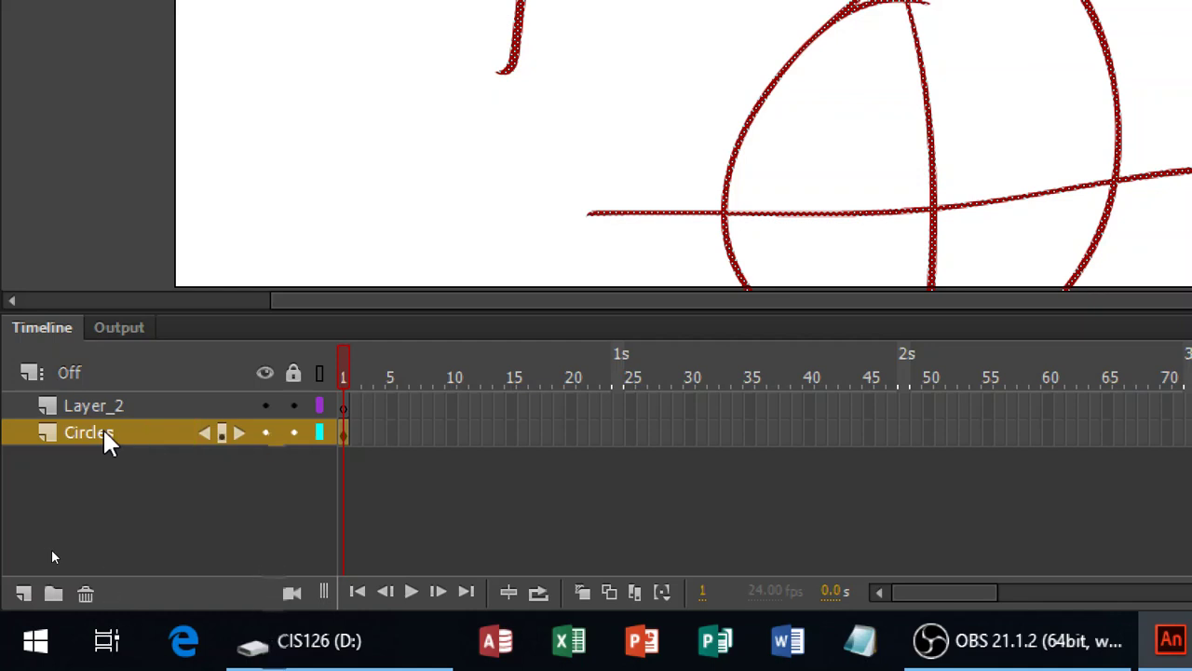
# Lock the Circles layer, make Layer_2 the active layer, and leave Circles shown after toggling its visibility.
pyautogui.click(266, 433)
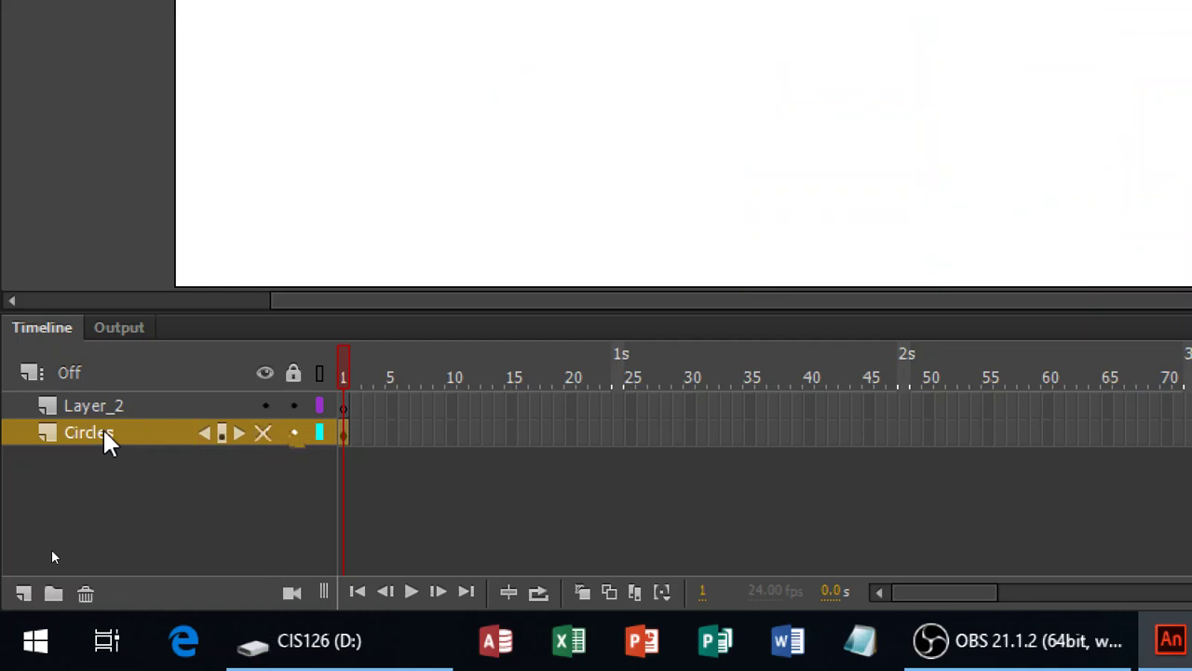
pyautogui.click(293, 433)
pyautogui.click(264, 433)
pyautogui.click(269, 432)
pyautogui.click(137, 406)
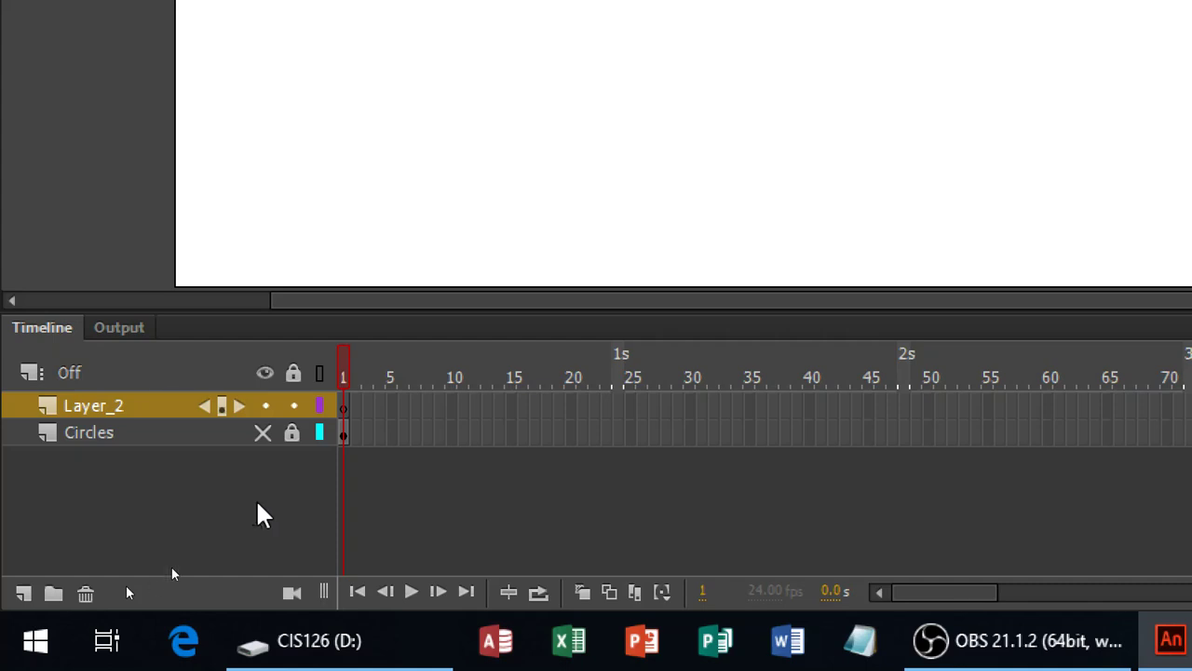
pyautogui.click(263, 432)
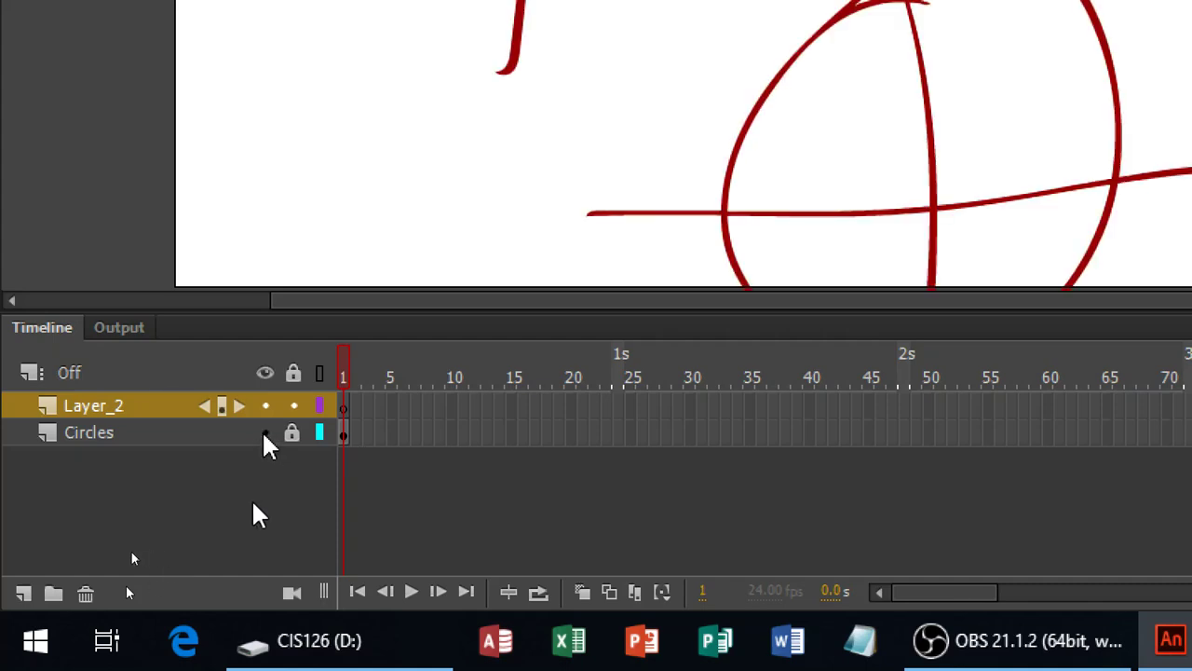
# Paint one large looping brush stroke of size 27 on Layer_2 across the locked circle drawings.
pyautogui.press('super+minus')
pyautogui.press('b')
pyautogui.moveTo(276, 229)
pyautogui.mouseDown()
pyautogui.moveTo(590, 408)
pyautogui.moveTo(638, 356)
pyautogui.moveTo(695, 174)
pyautogui.moveTo(417, 265)
pyautogui.moveTo(306, 355)
pyautogui.mouseUp()
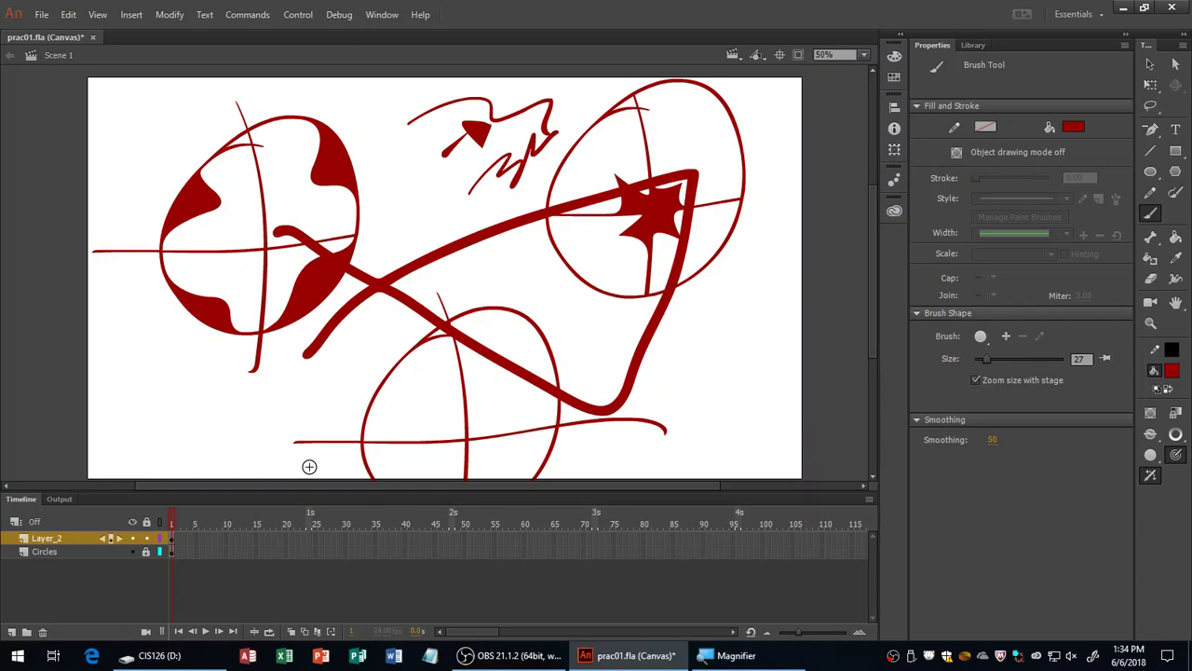
# Move the large brush stroke on Layer_2 around over the locked circle drawings and deselect it.
pyautogui.press('v')
pyautogui.click(606, 416)
pyautogui.moveTo(621, 417)
pyautogui.mouseDown()
pyautogui.moveTo(664, 358)
pyautogui.moveTo(546, 397)
pyautogui.mouseUp()
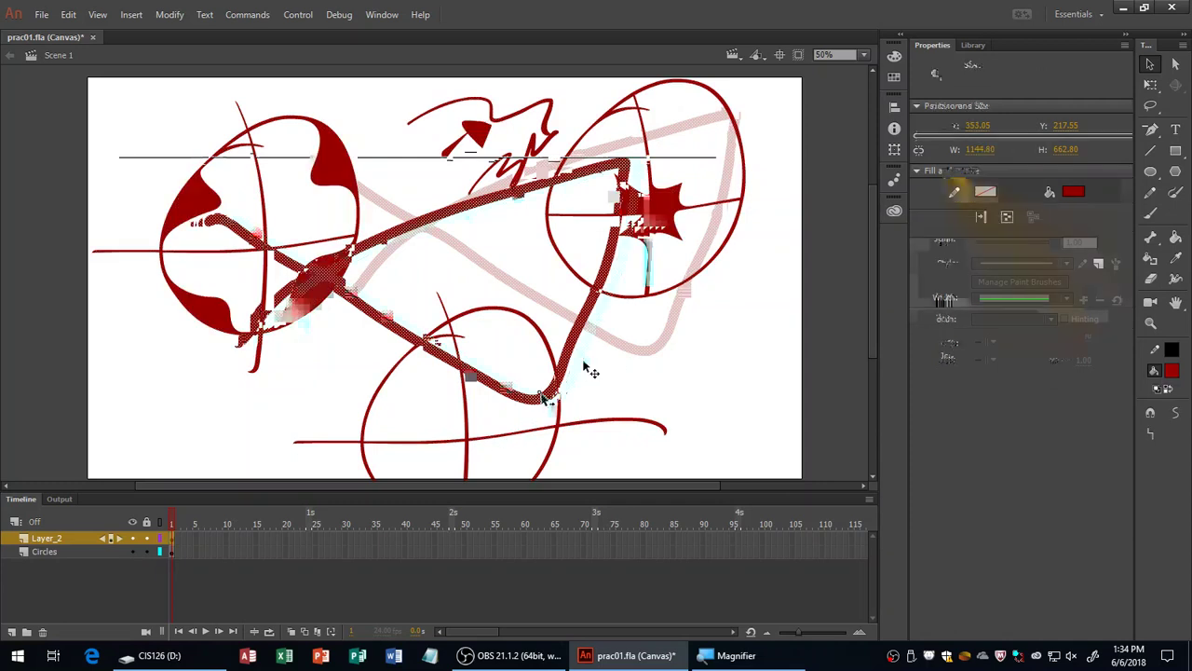
pyautogui.moveTo(598, 344); pyautogui.dragTo(680, 308)
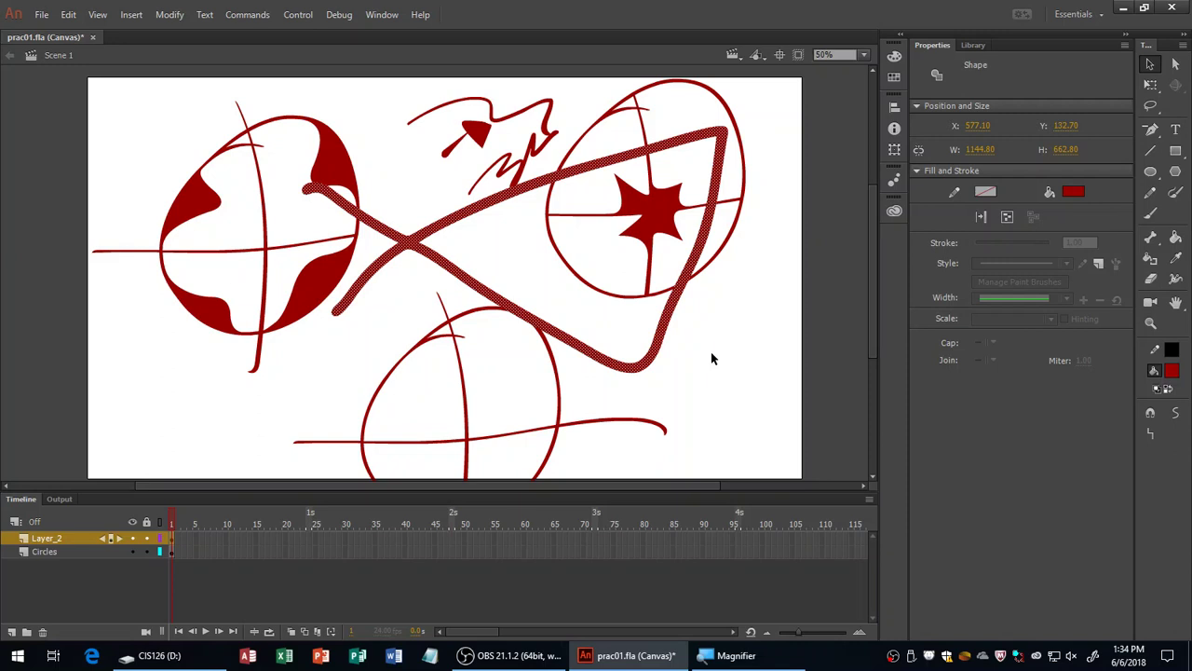
pyautogui.click(712, 354)
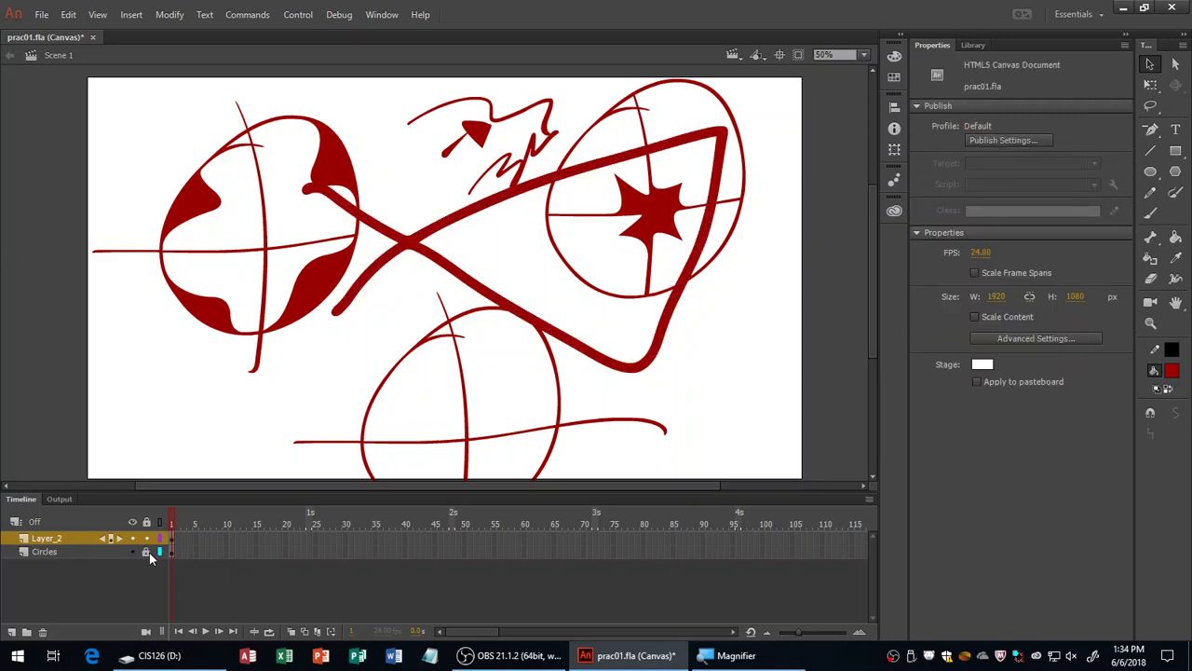
# Save the document, clear the trial stroke from Layer_2 and hide the Circles layer for an empty stage.
pyautogui.hotkey('ctrl', 's')
pyautogui.press('b')
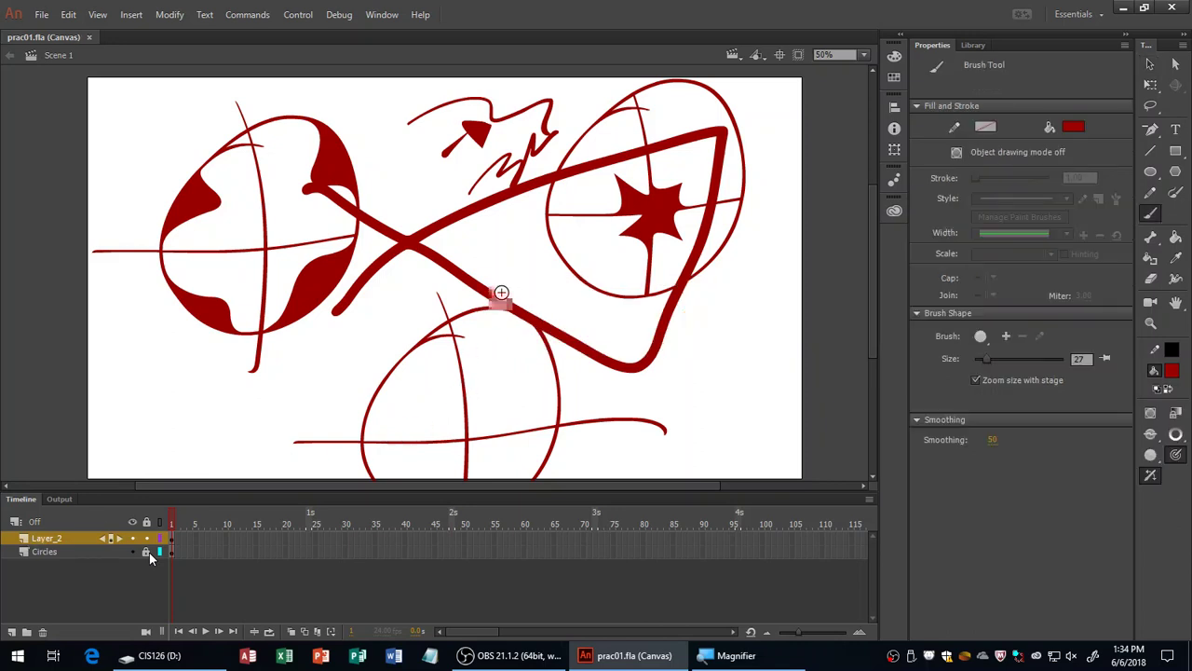
pyautogui.click(132, 551)
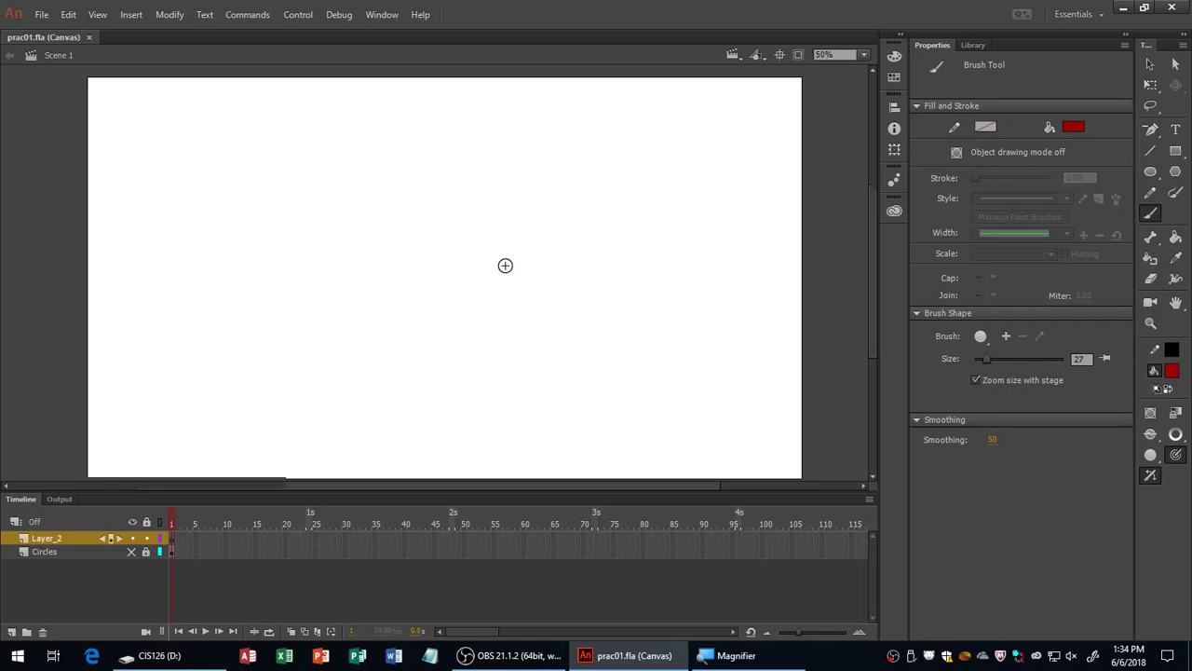
# Paint a cartoon head on Layer_2 with eyes, nose, mouth, ear, hair tufts and beard using the Brush tool, and save the document.
pyautogui.moveTo(457, 121)
pyautogui.mouseDown()
pyautogui.moveTo(492, 316)
pyautogui.moveTo(405, 160)
pyautogui.mouseUp()
pyautogui.moveTo(395, 200)
pyautogui.mouseDown()
pyautogui.moveTo(432, 213)
pyautogui.moveTo(387, 262)
pyautogui.moveTo(437, 299)
pyautogui.moveTo(501, 280)
pyautogui.moveTo(514, 299)
pyautogui.moveTo(499, 289)
pyautogui.moveTo(486, 197)
pyautogui.moveTo(418, 172)
pyautogui.mouseUp()
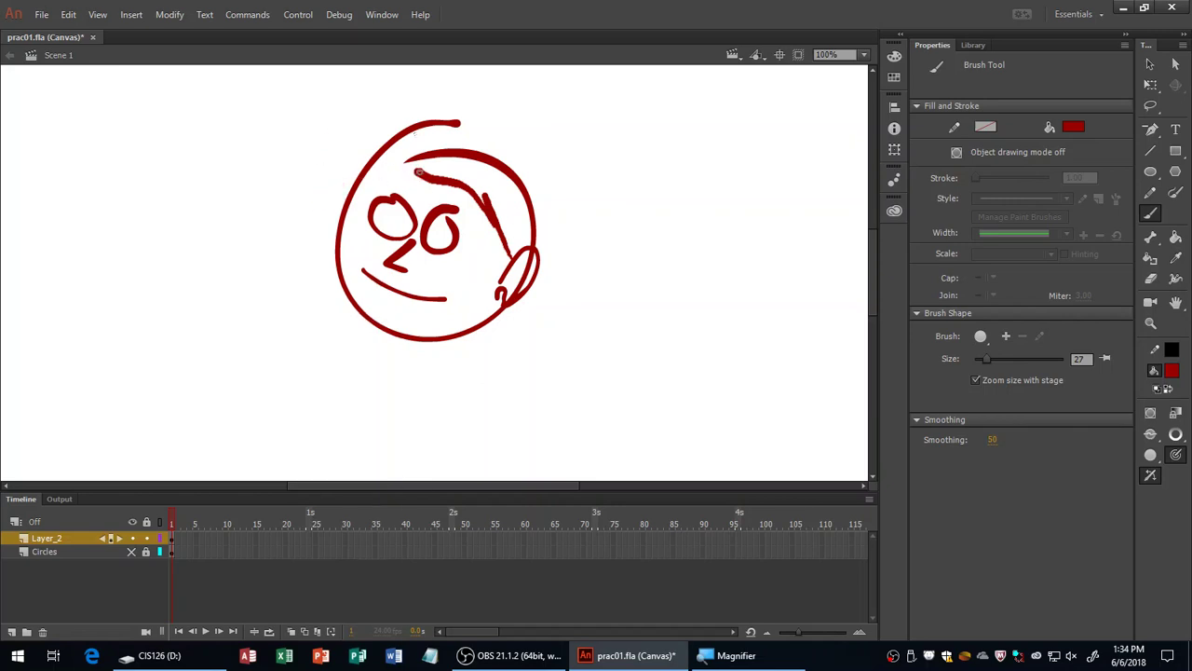
pyautogui.moveTo(534, 191); pyautogui.dragTo(524, 231)
pyautogui.moveTo(450, 216); pyautogui.dragTo(507, 257)
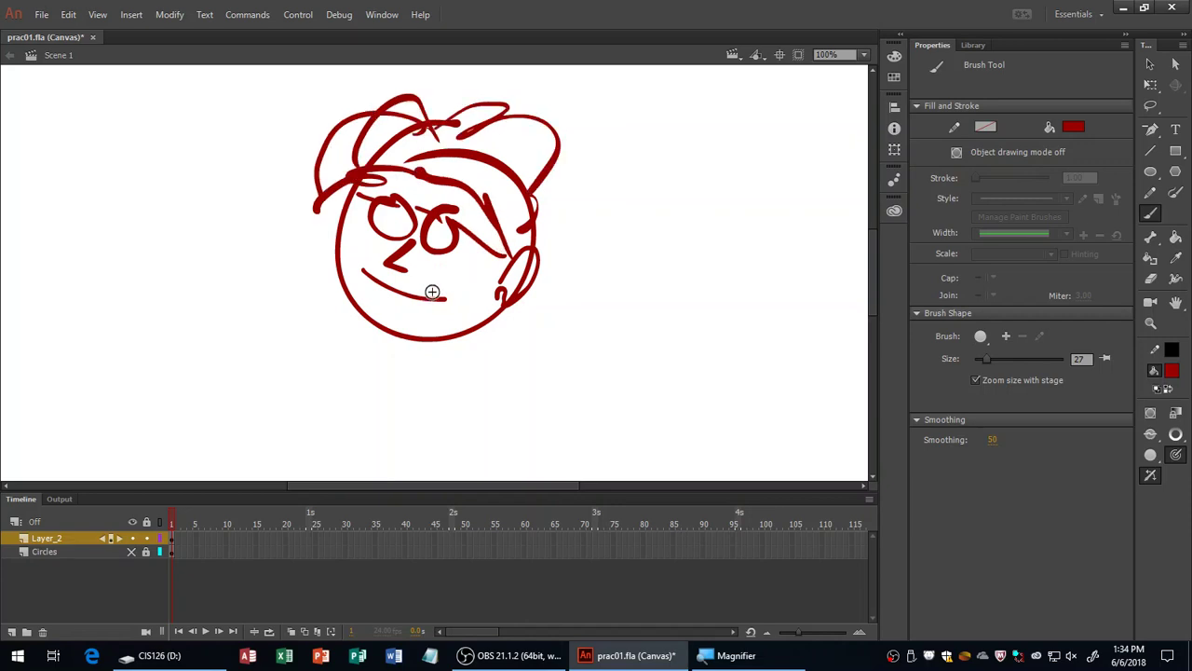
pyautogui.moveTo(398, 270)
pyautogui.mouseDown()
pyautogui.moveTo(449, 286)
pyautogui.moveTo(459, 318)
pyautogui.moveTo(363, 288)
pyautogui.moveTo(397, 325)
pyautogui.mouseUp()
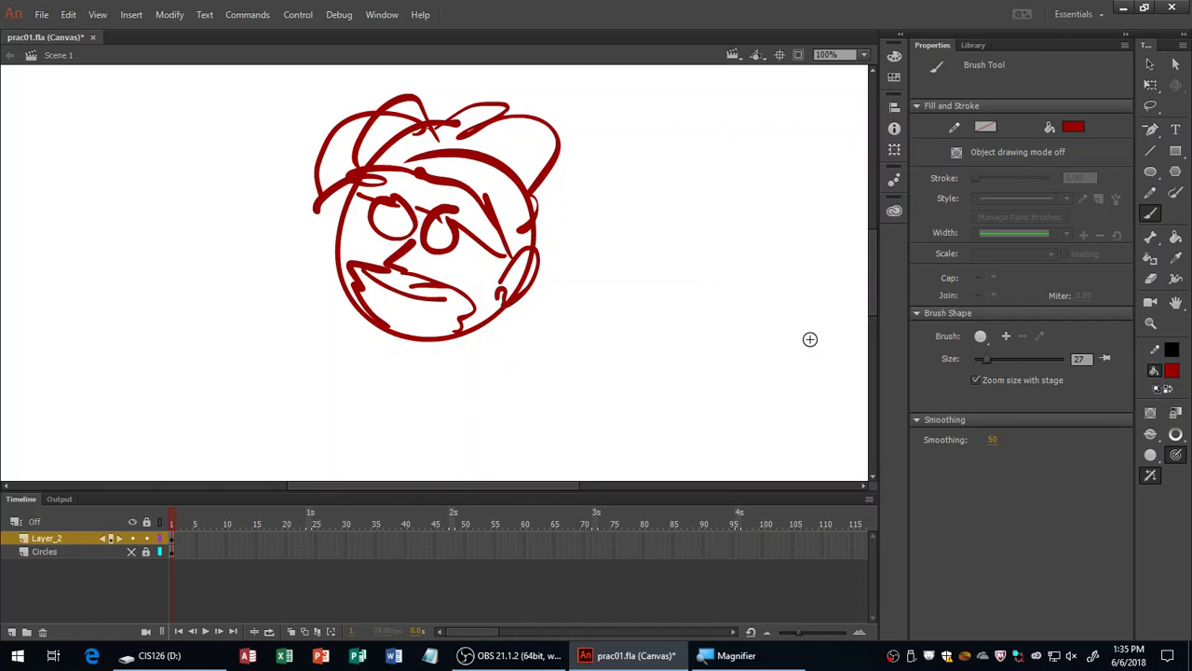
pyautogui.hotkey('ctrl', 's')
# Cut the thick arc across the top of the head where it meets the right hair tuft, and delete it.
pyautogui.press('z')
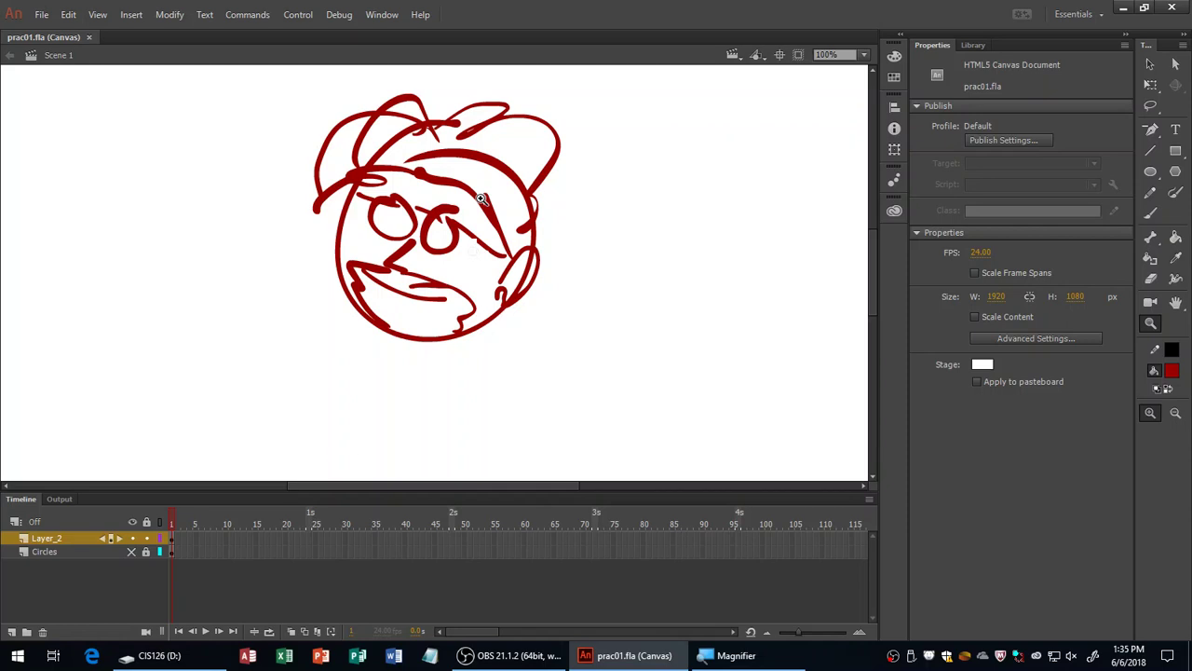
pyautogui.press('v')
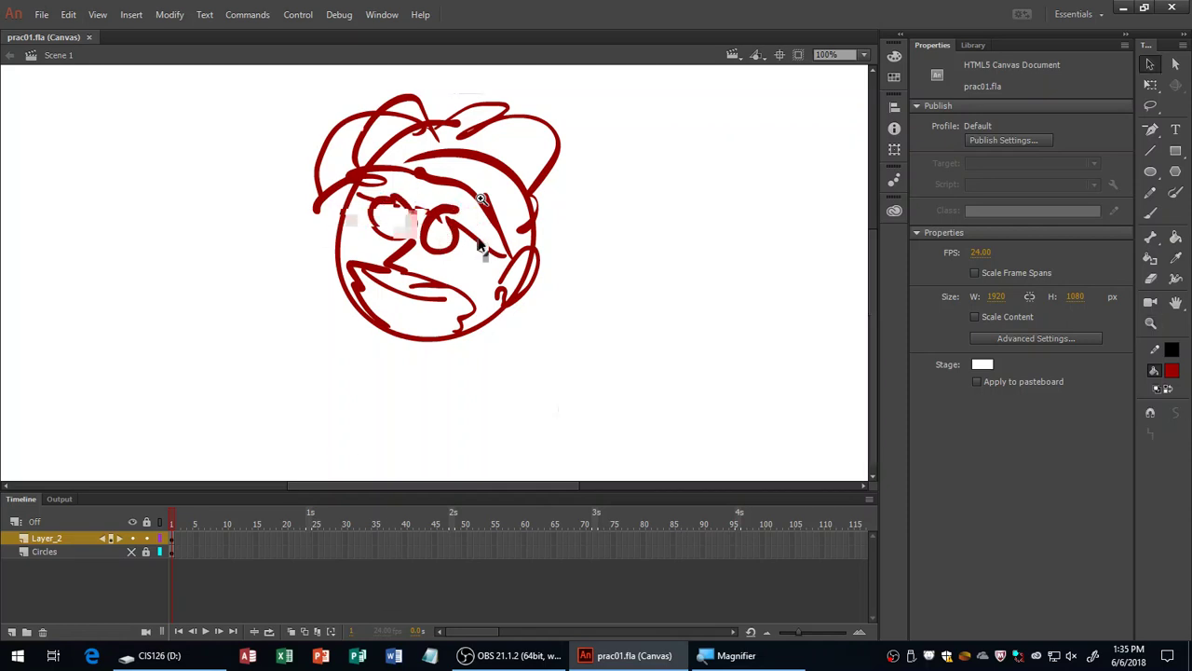
pyautogui.hotkey('ctrl', '=')
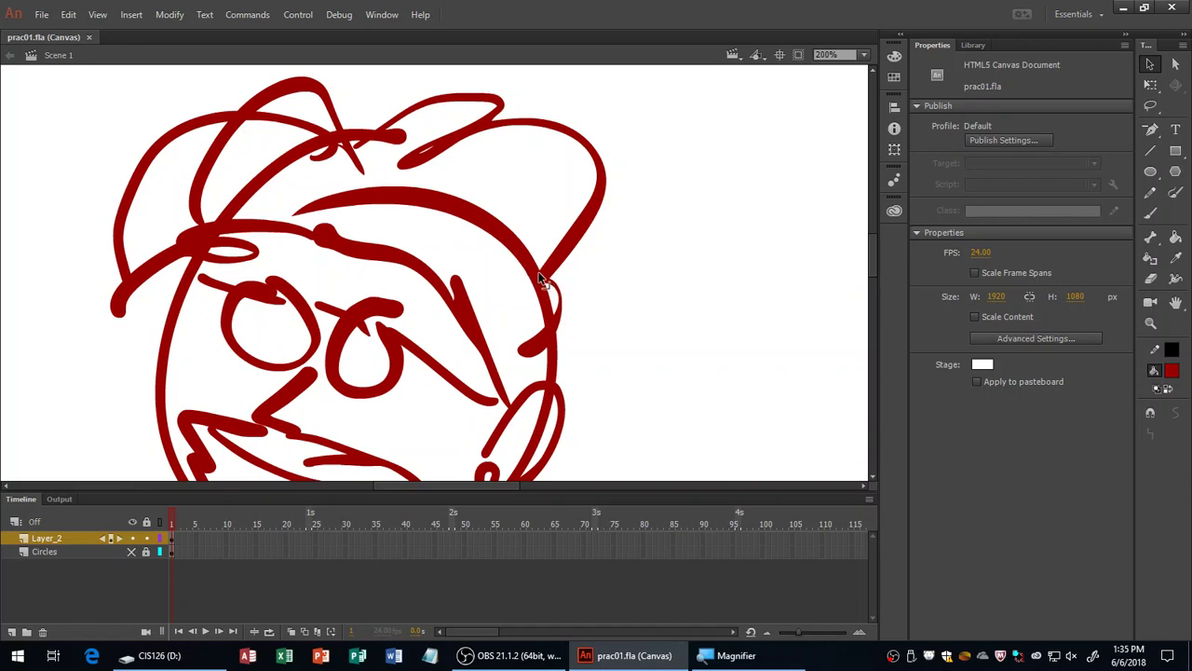
pyautogui.moveTo(539, 276); pyautogui.dragTo(527, 311)
pyautogui.hotkey('ctrl', 'z')
pyautogui.hotkey('ctrl', 'z')
pyautogui.hotkey('ctrl', 'y')
pyautogui.hotkey('ctrl', 'z')
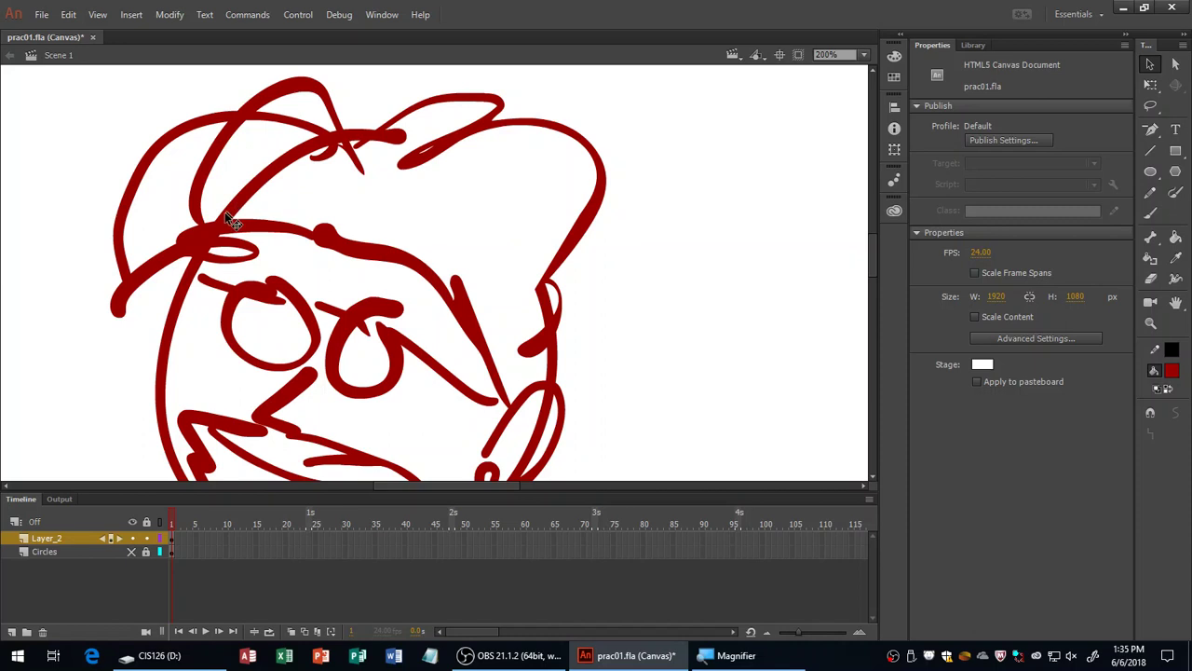
# Cut the remaining head outline inside the left hair at the hairline and delete that arc up to the parting.
pyautogui.moveTo(217, 223)
pyautogui.mouseDown()
pyautogui.moveTo(252, 216)
pyautogui.moveTo(241, 214)
pyautogui.mouseUp()
pyautogui.click(323, 143)
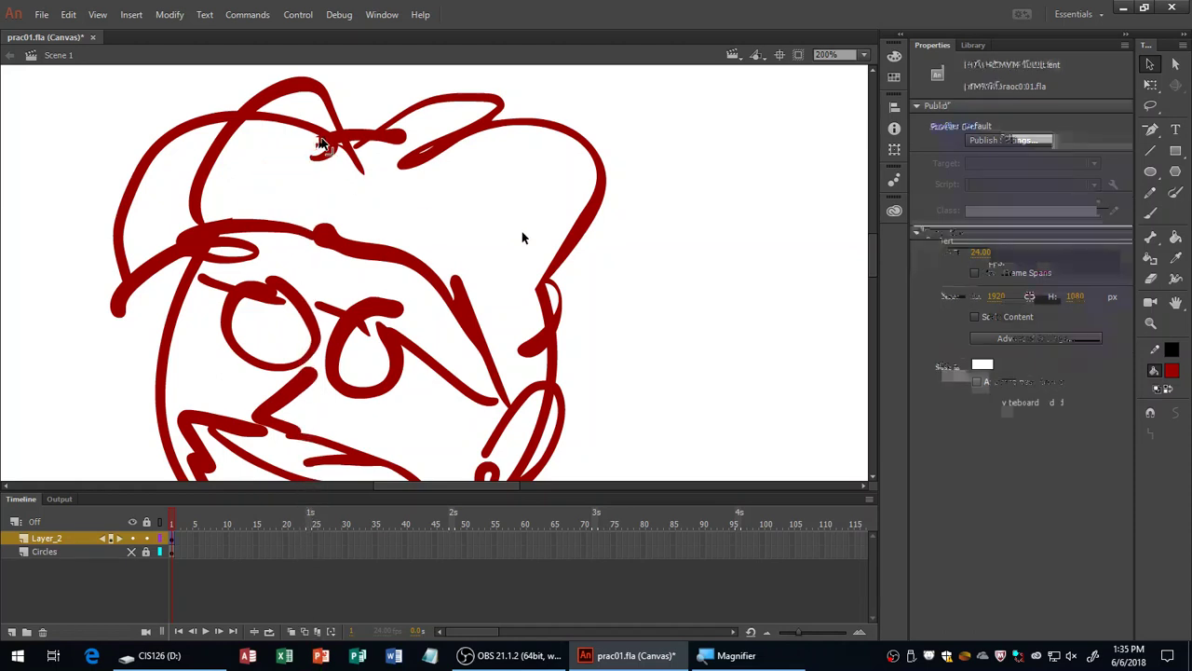
pyautogui.hotkey('ctrl', '1')
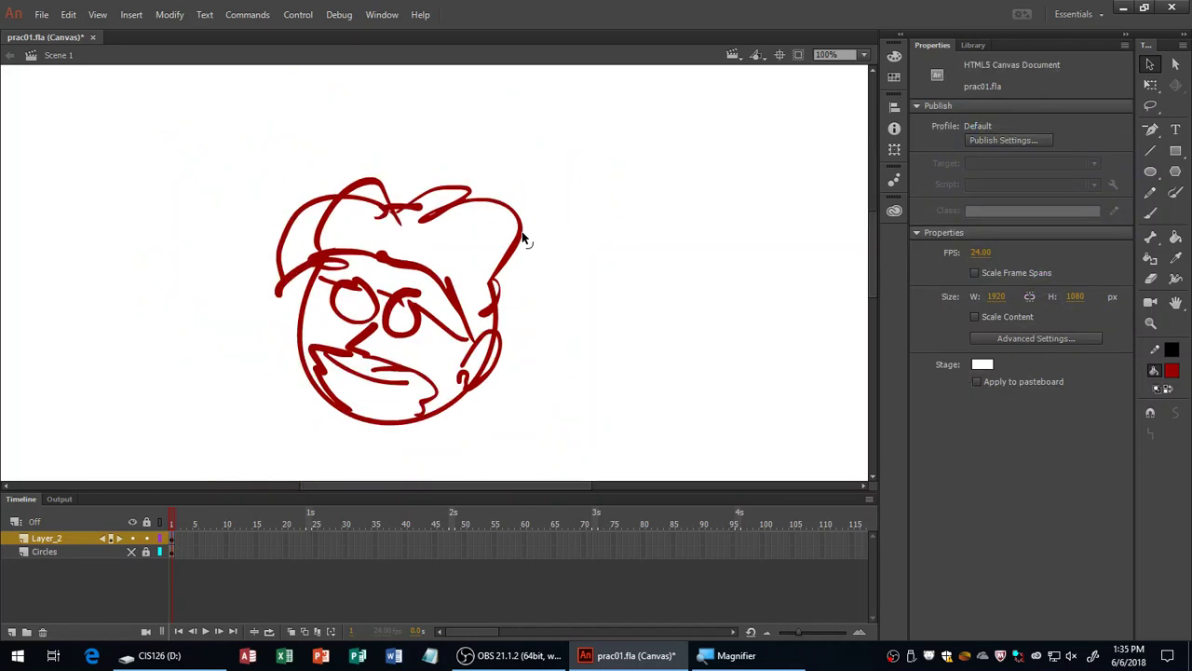
# Hide the panels and delete the detached inner stroke piece standing above the left hairline.
pyautogui.hotkey('ctrl', '=')
pyautogui.hotkey('ctrl', '=')
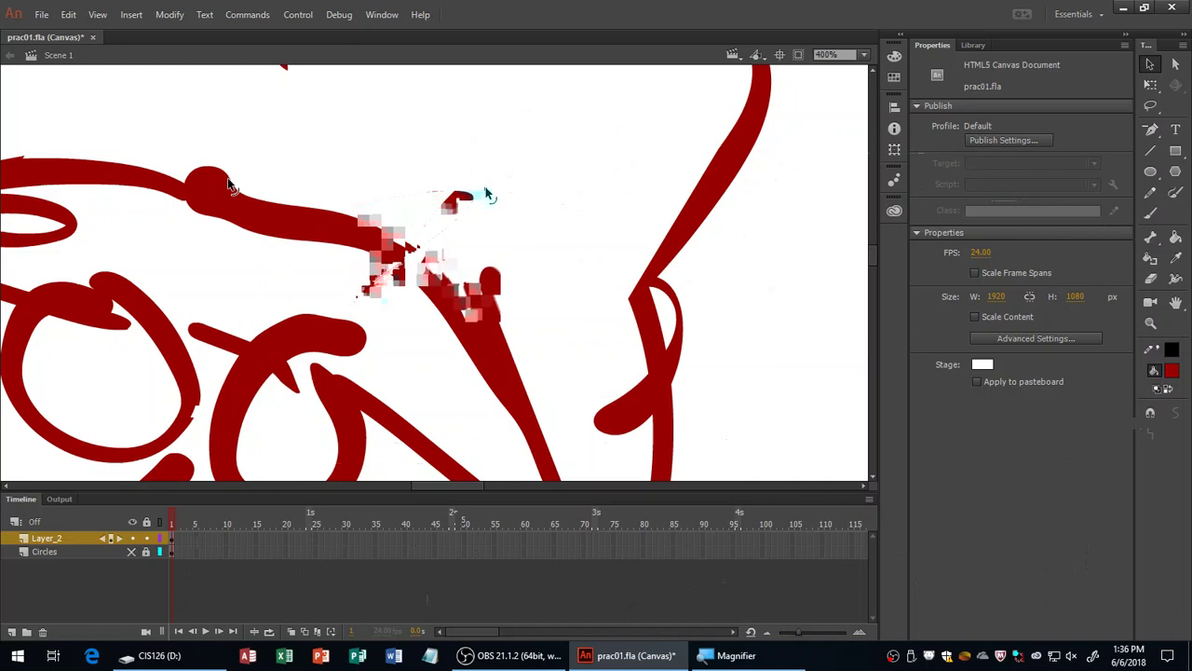
pyautogui.press('F4')
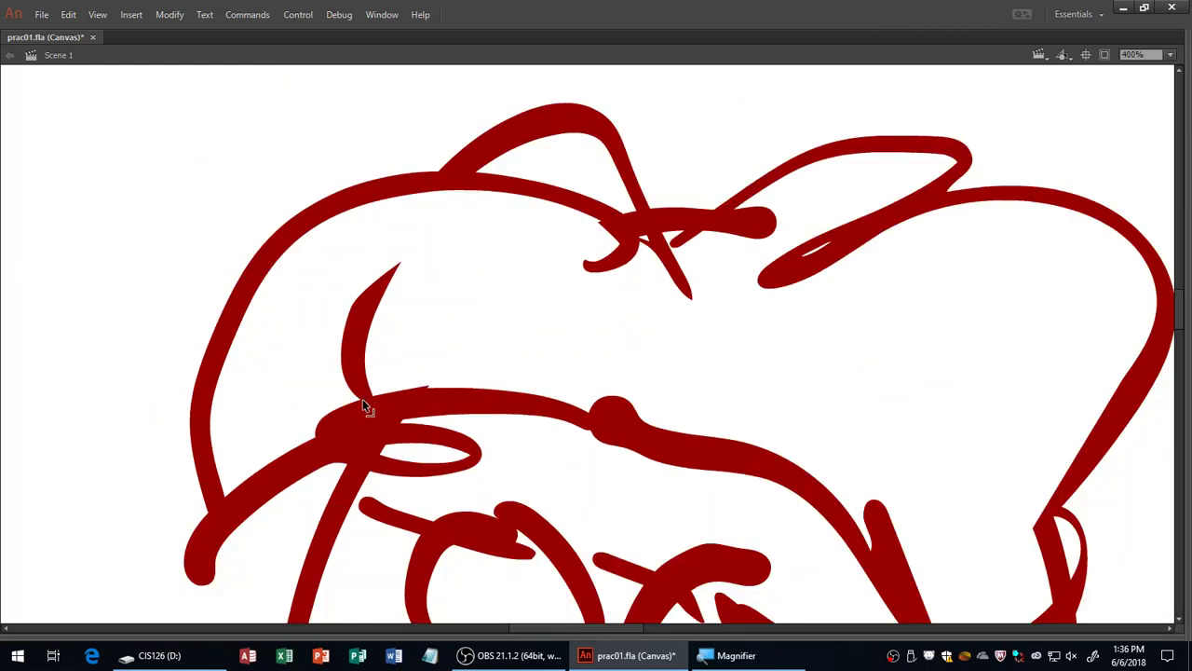
pyautogui.click(376, 316)
pyautogui.press('Delete')
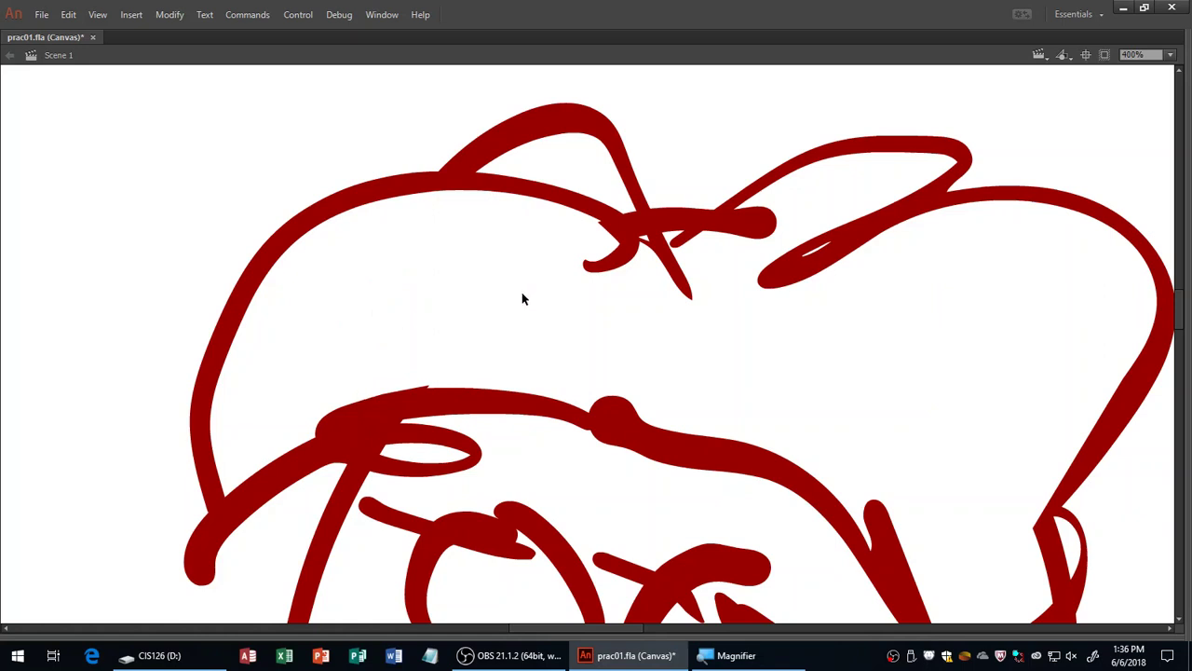
# Delete the thick stub end of the short stroke at the hair parting and trim its section beside the left hair curl.
pyautogui.click(706, 237)
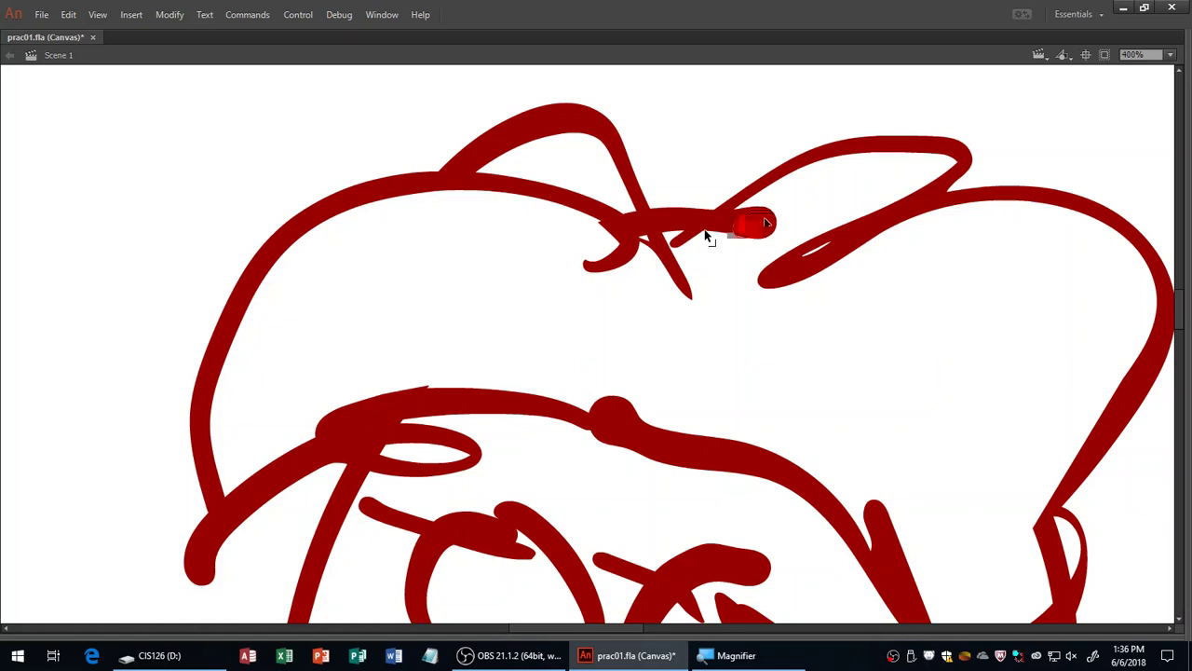
pyautogui.press('Delete')
pyautogui.moveTo(647, 234)
pyautogui.mouseDown()
pyautogui.moveTo(617, 165)
pyautogui.moveTo(642, 231)
pyautogui.moveTo(627, 229)
pyautogui.mouseUp()
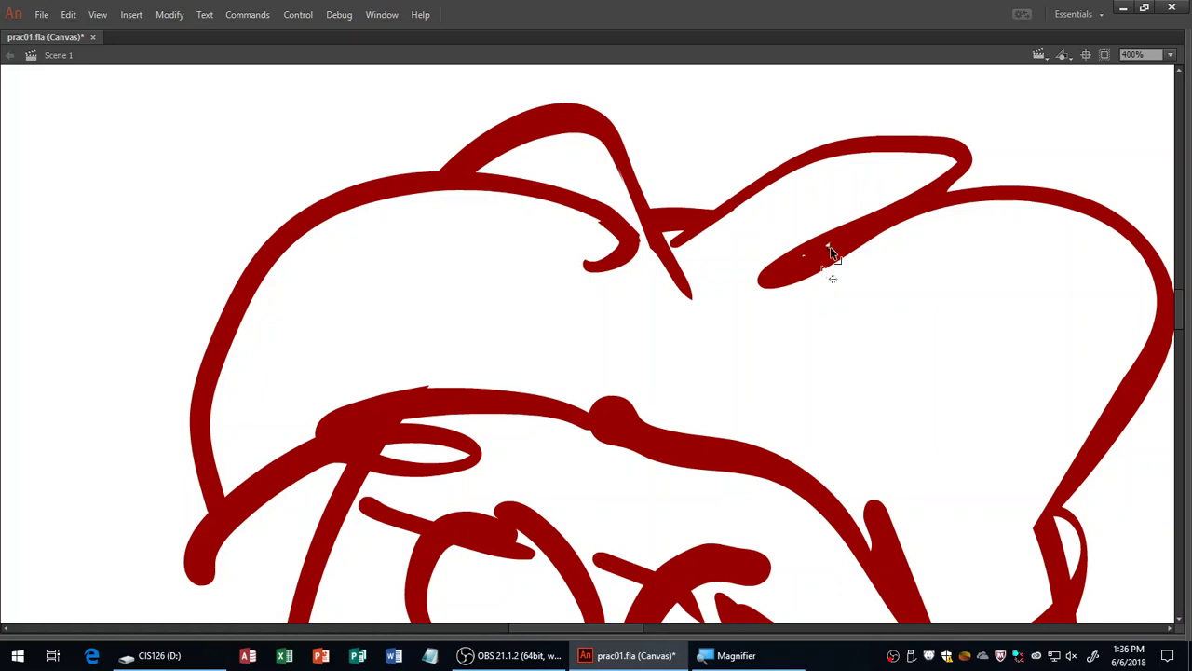
# Remove the brow's pointed tip inside the right eye and trim the overlapping brow stroke inside the left eye.
pyautogui.moveTo(868, 366)
pyautogui.mouseDown()
pyautogui.moveTo(828, 252)
pyautogui.moveTo(811, 341)
pyautogui.moveTo(729, 343)
pyautogui.mouseUp()
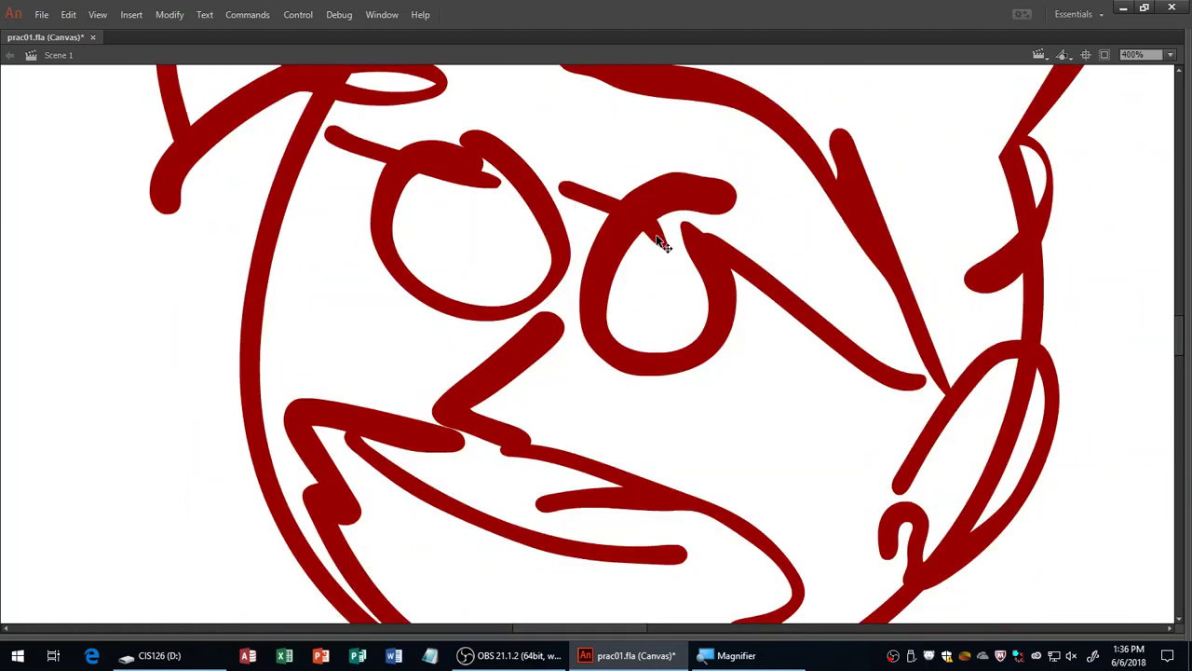
pyautogui.moveTo(659, 243)
pyautogui.mouseDown()
pyautogui.moveTo(652, 232)
pyautogui.moveTo(665, 229)
pyautogui.mouseUp()
pyautogui.click(662, 241)
pyautogui.moveTo(663, 242); pyautogui.dragTo(506, 199)
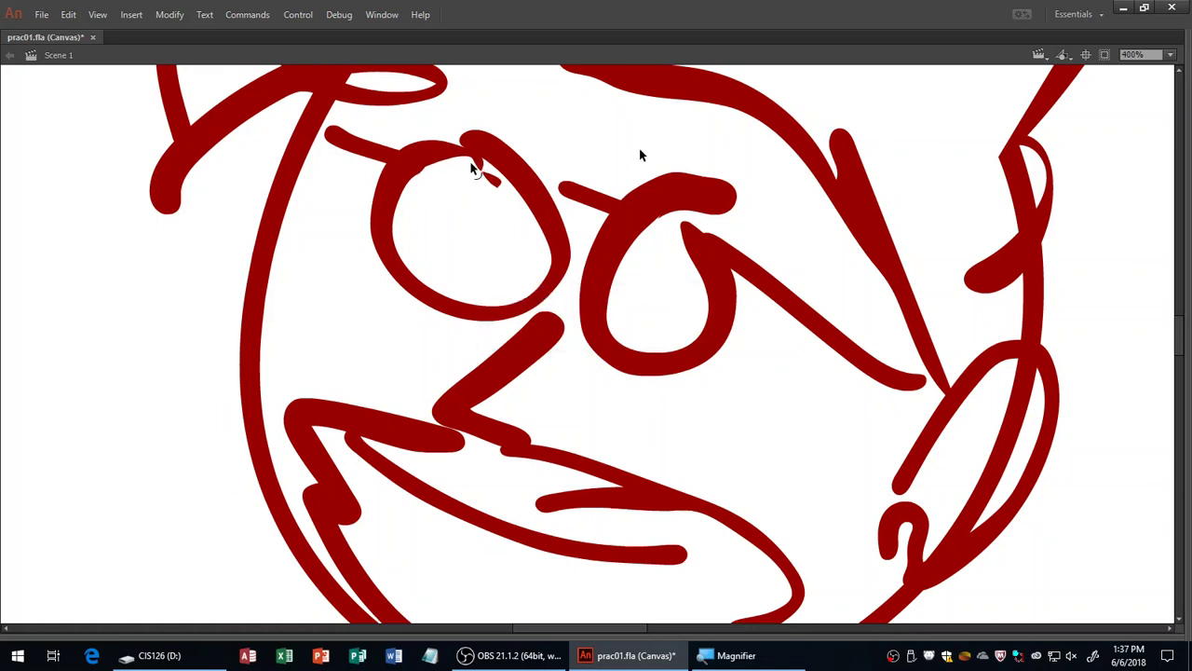
# Remove the leftover stroke fragment inside the left eye with the Subselection tool and save the document.
pyautogui.press('F4')
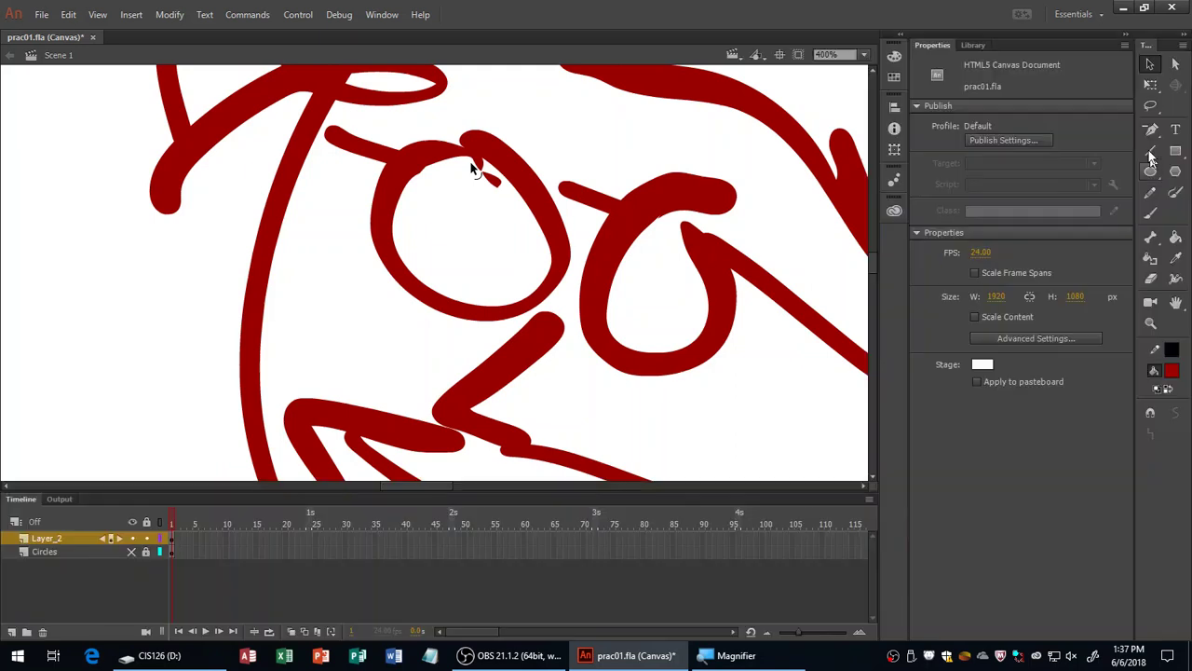
pyautogui.click(1176, 65)
pyautogui.click(498, 193)
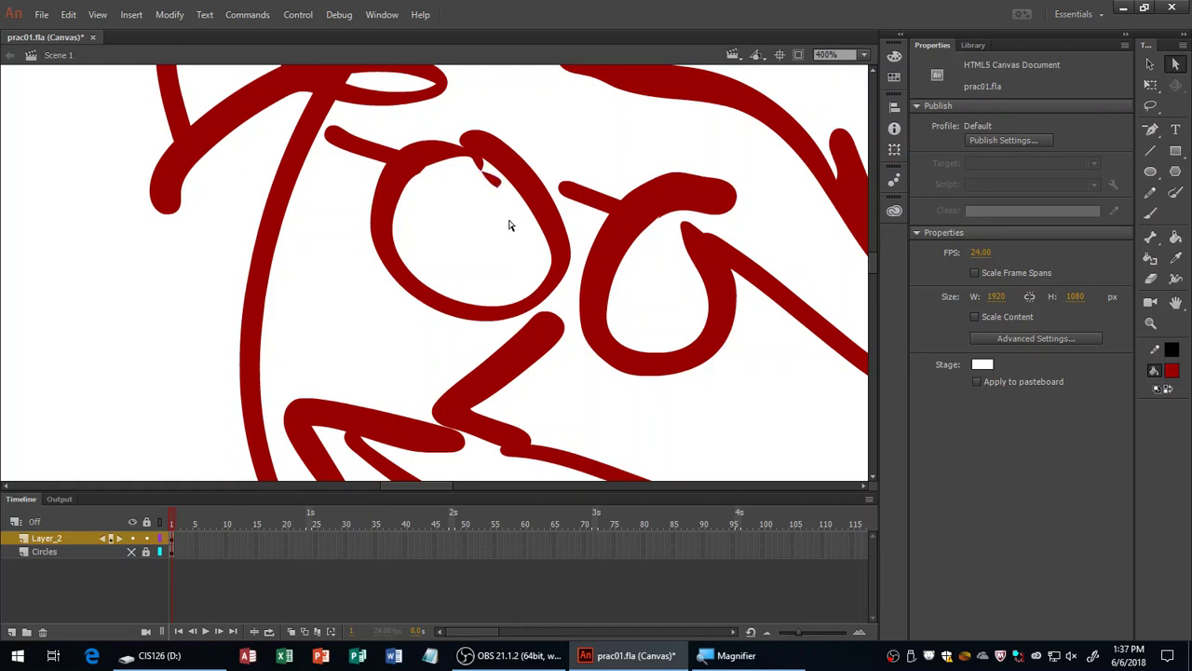
pyautogui.moveTo(498, 193); pyautogui.dragTo(489, 246)
pyautogui.hotkey('ctrl', 's')
pyautogui.hotkey('ctrl', '-')
pyautogui.press('F4')
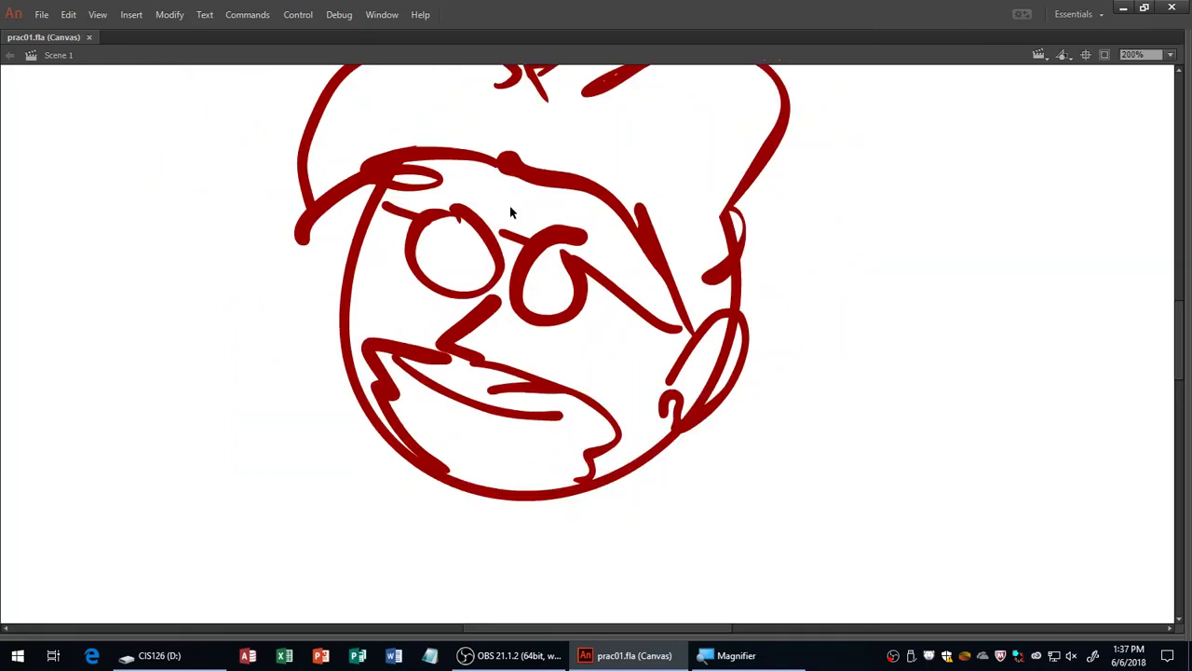
pyautogui.moveTo(540, 202); pyautogui.dragTo(546, 264)
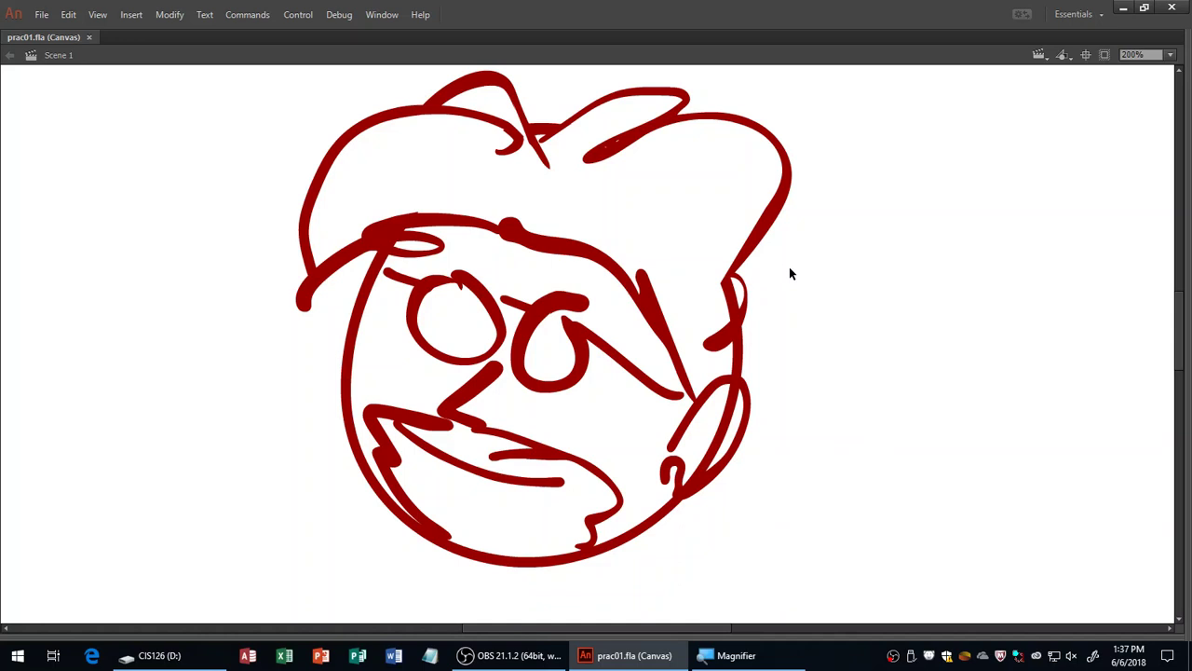
# Show the panels, then select and copy the whole cleaned-up face on Layer_2.
pyautogui.hotkey('ctrl', '-')
pyautogui.hotkey('ctrl', '-')
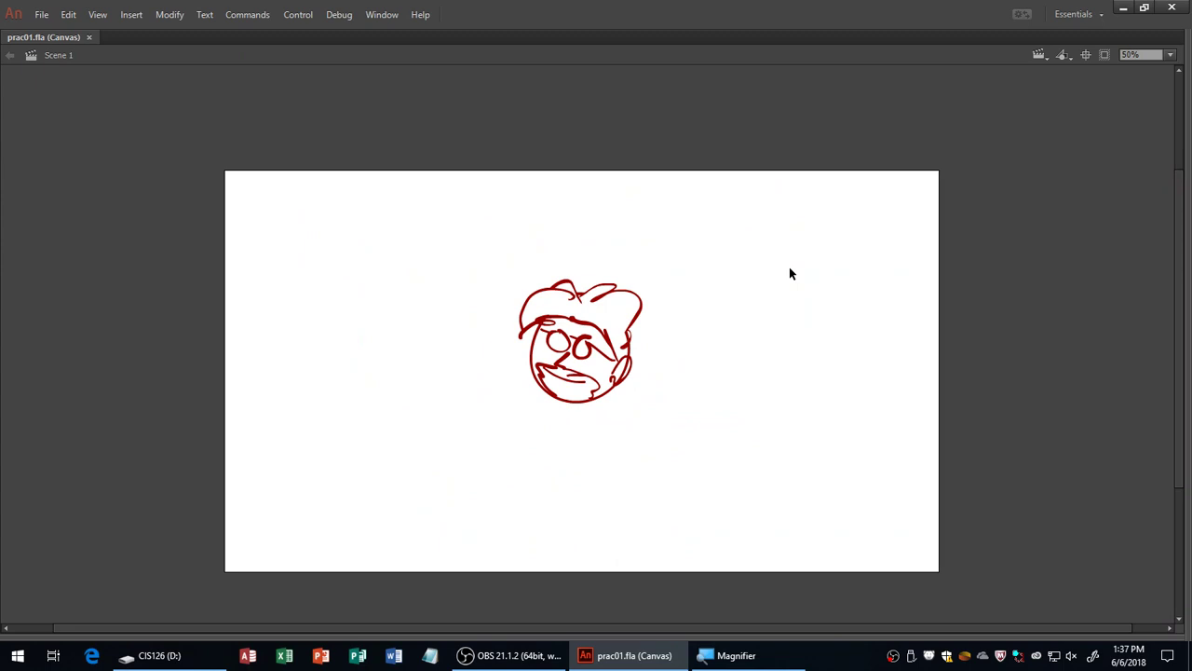
pyautogui.press('F4')
pyautogui.moveTo(425, 220); pyautogui.dragTo(789, 471)
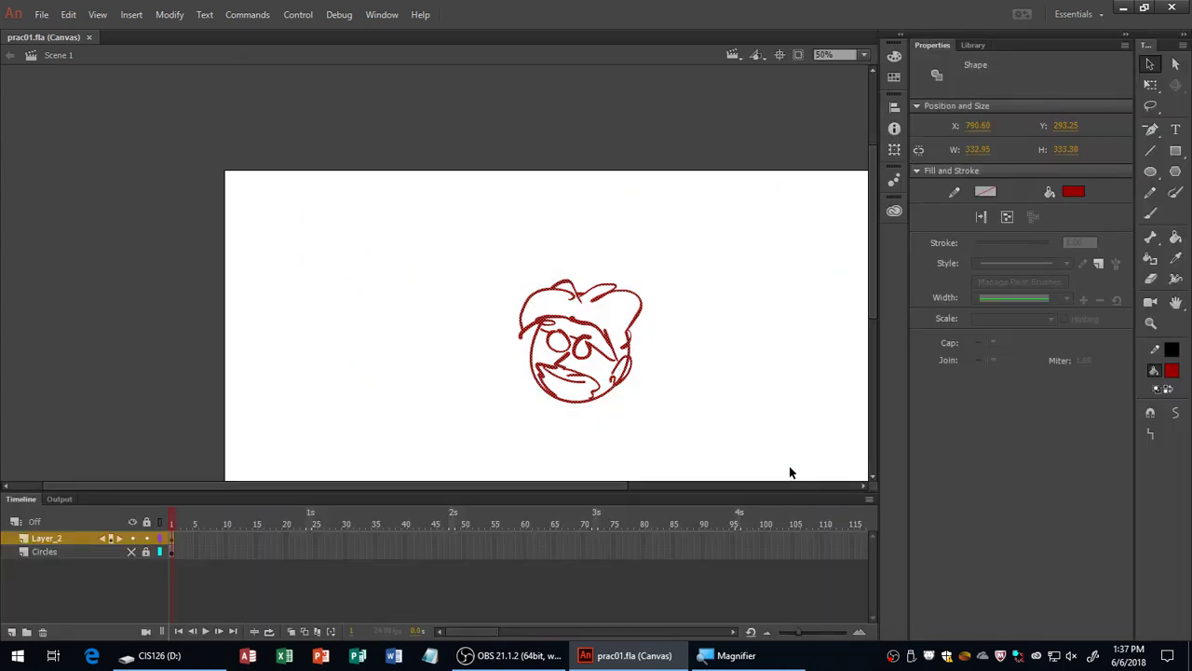
pyautogui.click(810, 400)
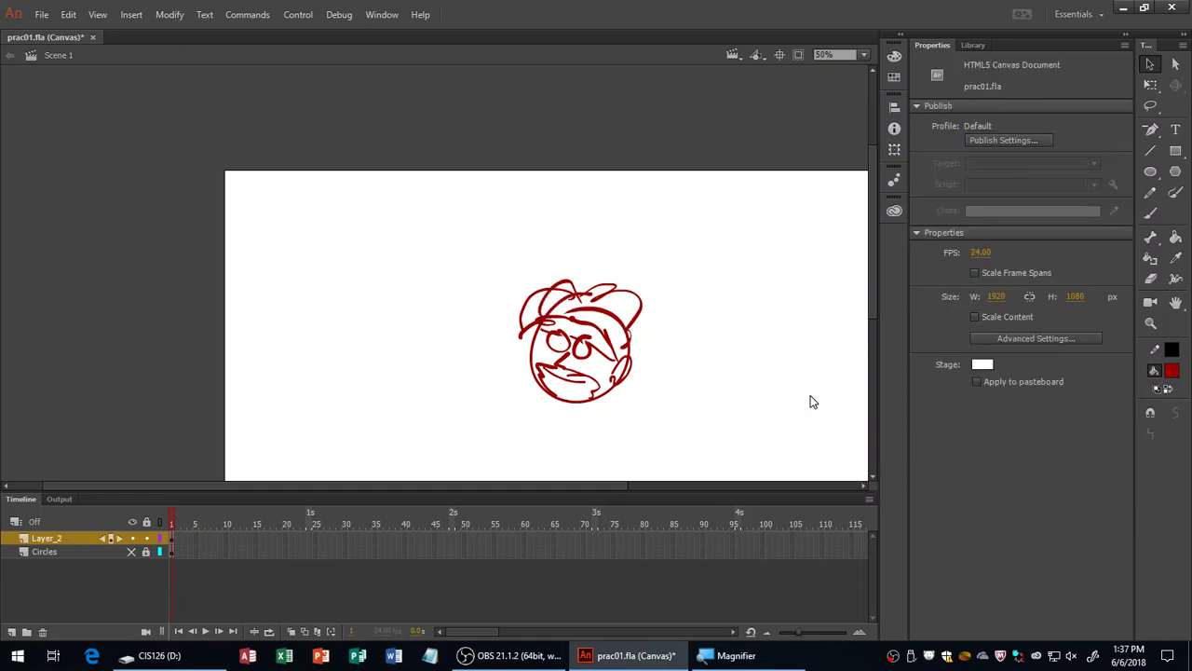
# Undo the earlier trims to restore the overlapping lines, then paste the cleaned-up face beside that original.
pyautogui.click(71, 14)
pyautogui.click(84, 32)
pyautogui.hotkey('ctrl', 'v')
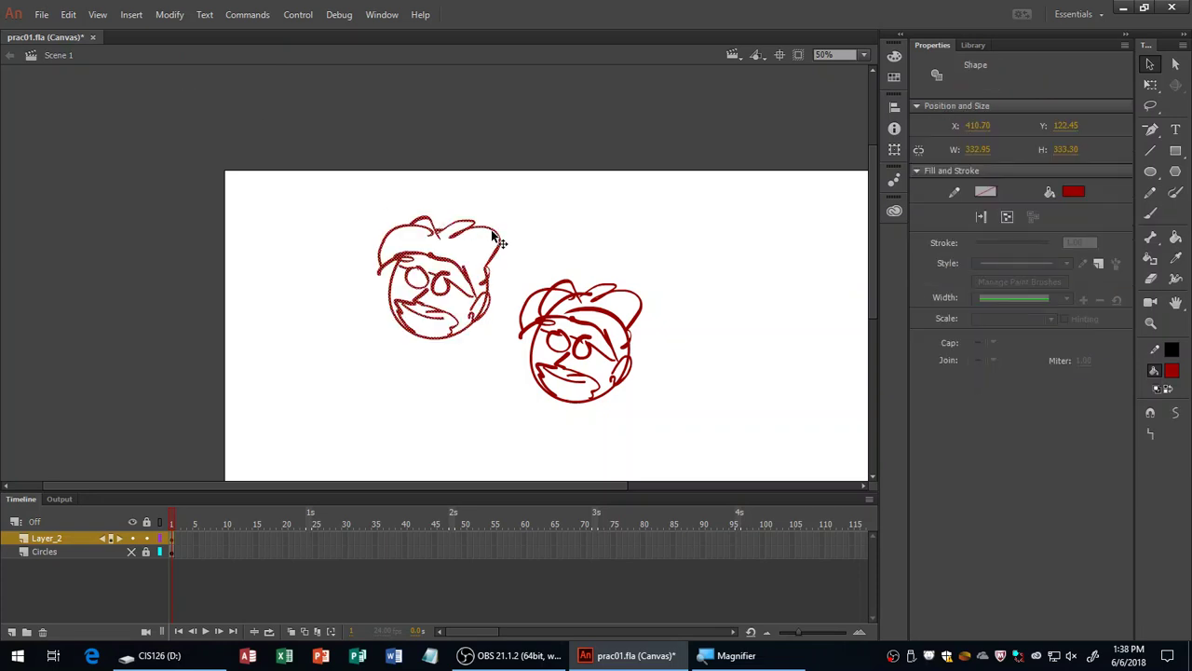
pyautogui.moveTo(495, 239)
pyautogui.mouseDown()
pyautogui.moveTo(711, 391)
pyautogui.moveTo(803, 371)
pyautogui.moveTo(666, 364)
pyautogui.mouseUp()
pyautogui.click(735, 341)
# Move the whole cleaned-up face horizontally away from the original to widen the gap between them.
pyautogui.press('z')
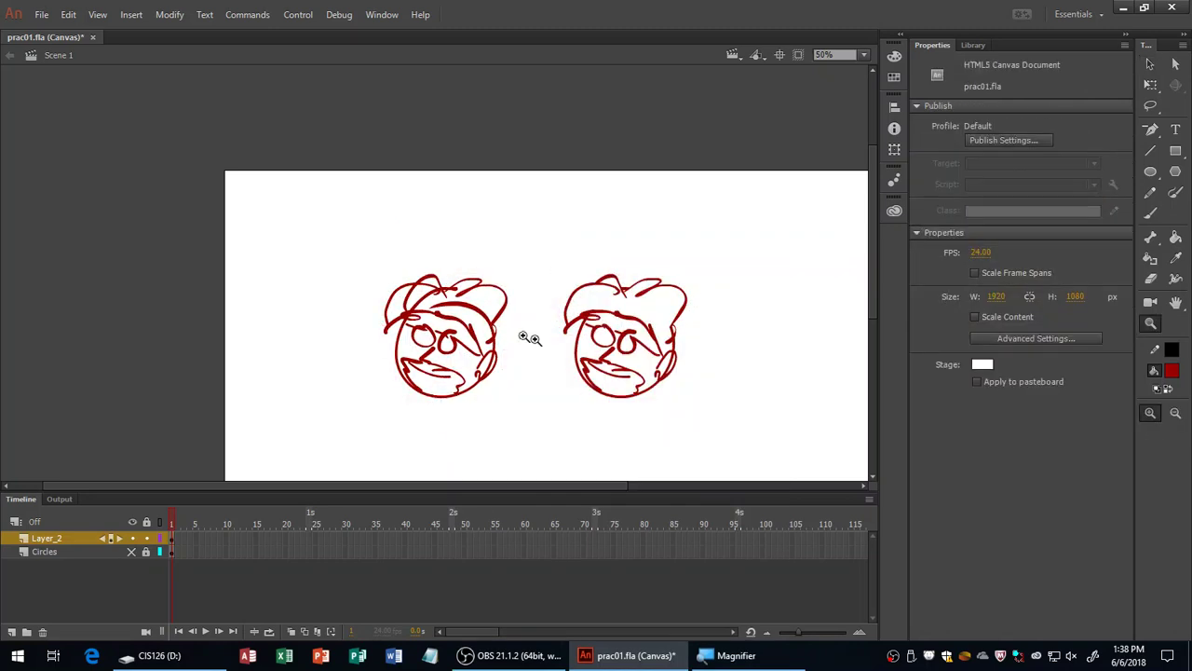
pyautogui.click(592, 330)
pyautogui.press('v')
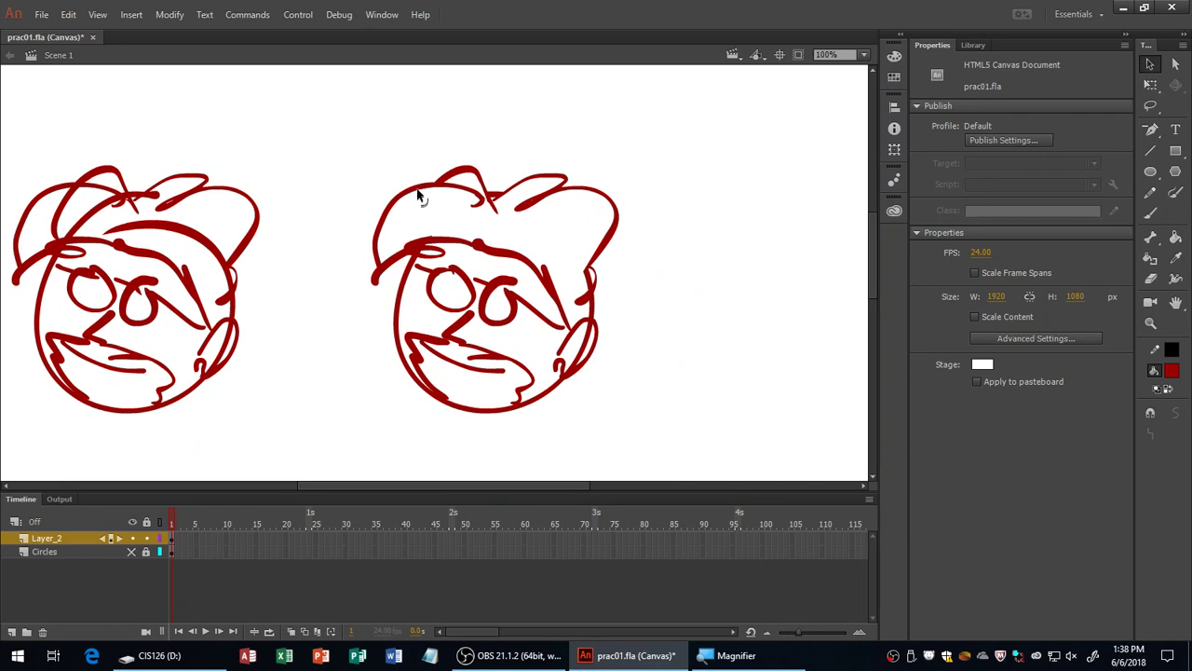
pyautogui.moveTo(344, 116); pyautogui.dragTo(637, 449)
pyautogui.moveTo(585, 361); pyautogui.dragTo(705, 361)
pyautogui.click(380, 342)
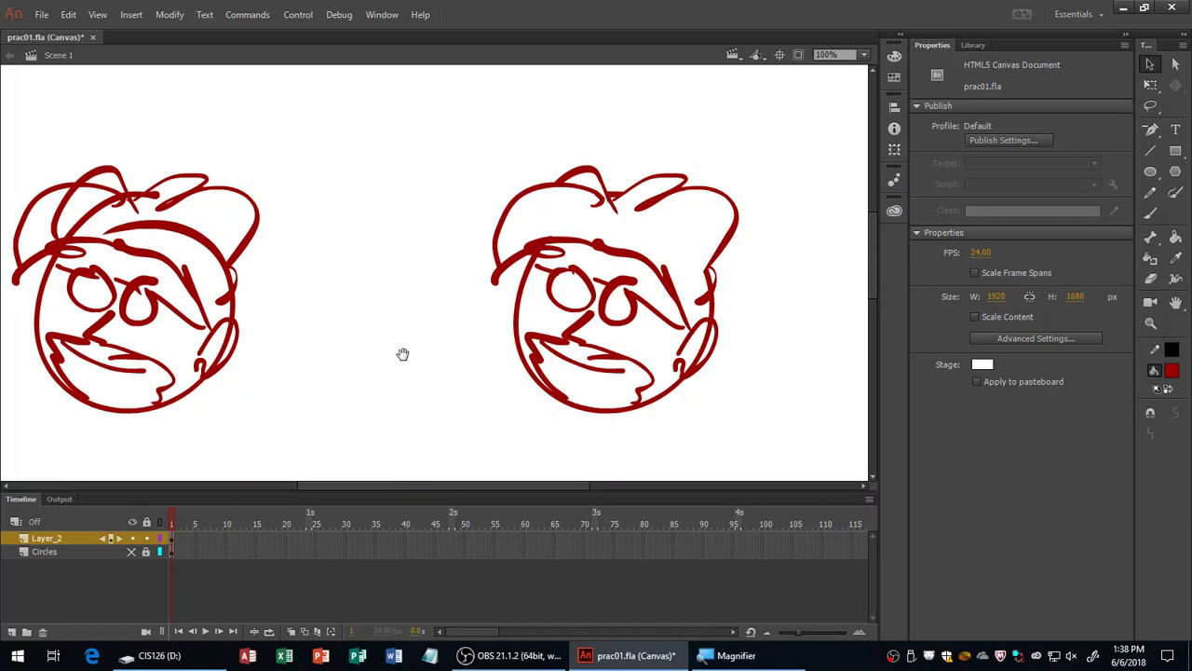
# Brush an outlined arrow pointing from the original face to the cleaned-up copy and save the document.
pyautogui.moveTo(356, 292); pyautogui.dragTo(452, 287)
pyautogui.moveTo(419, 260)
pyautogui.mouseDown()
pyautogui.moveTo(479, 310)
pyautogui.moveTo(422, 324)
pyautogui.moveTo(363, 307)
pyautogui.moveTo(363, 292)
pyautogui.moveTo(352, 305)
pyautogui.mouseUp()
pyautogui.hscroll(-1, 783, 407)
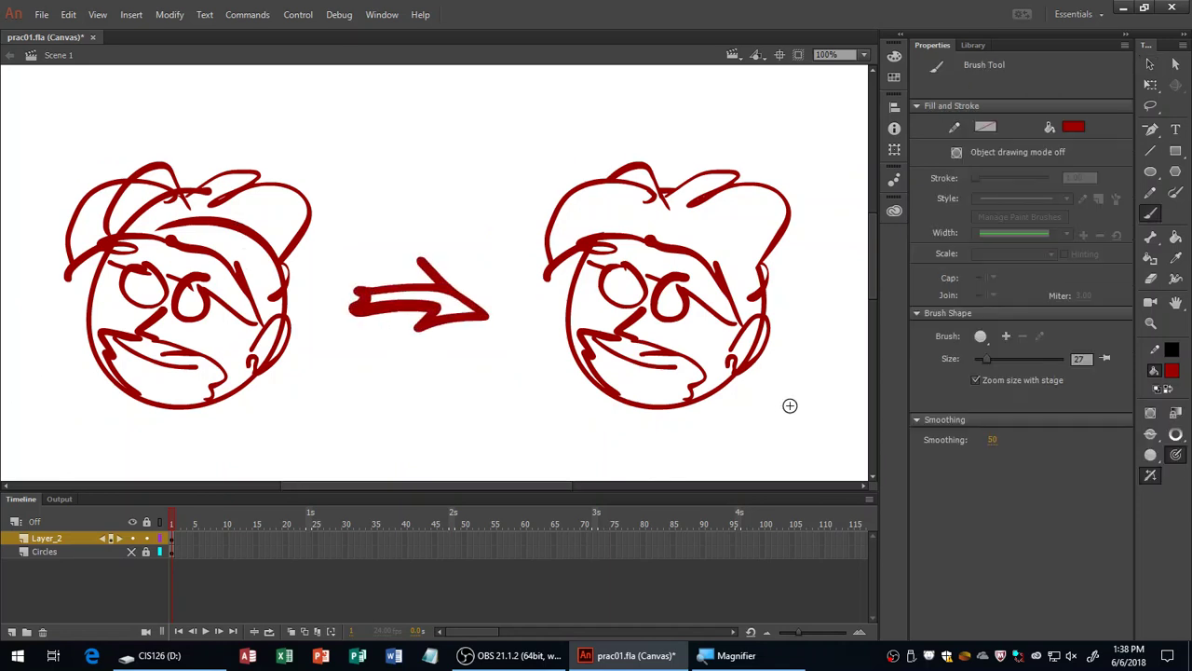
pyautogui.hotkey('ctrl', 's')
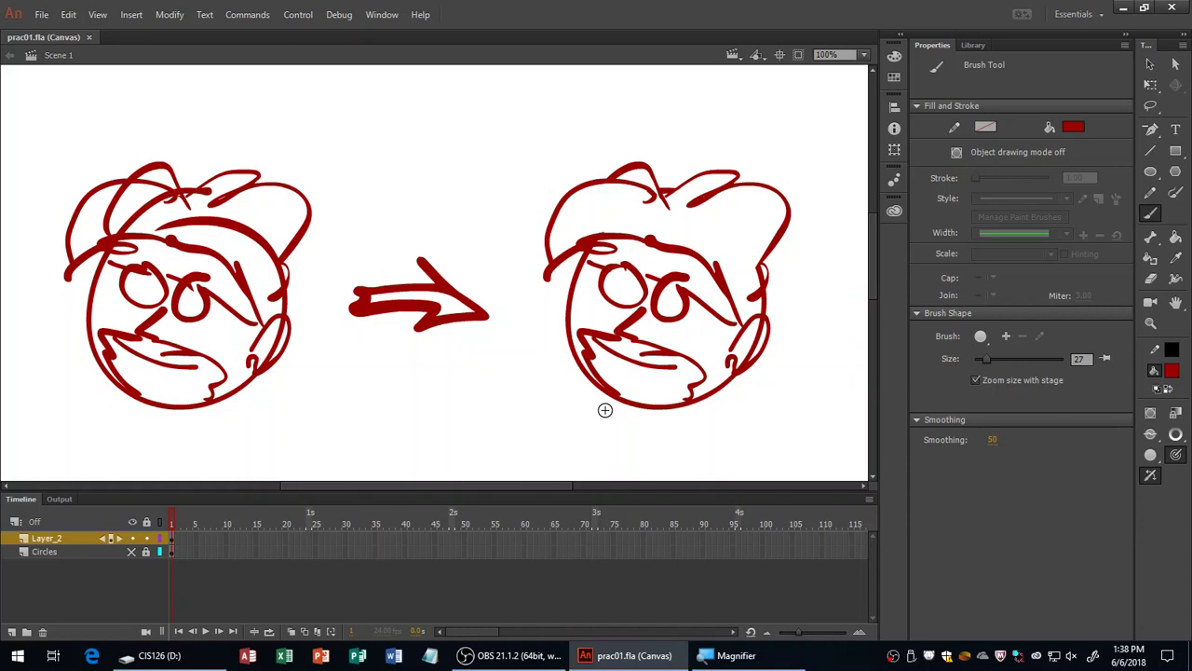
# Join the glasses' bridge to both lenses on the cleaned-up face and hide the panels.
pyautogui.press('z')
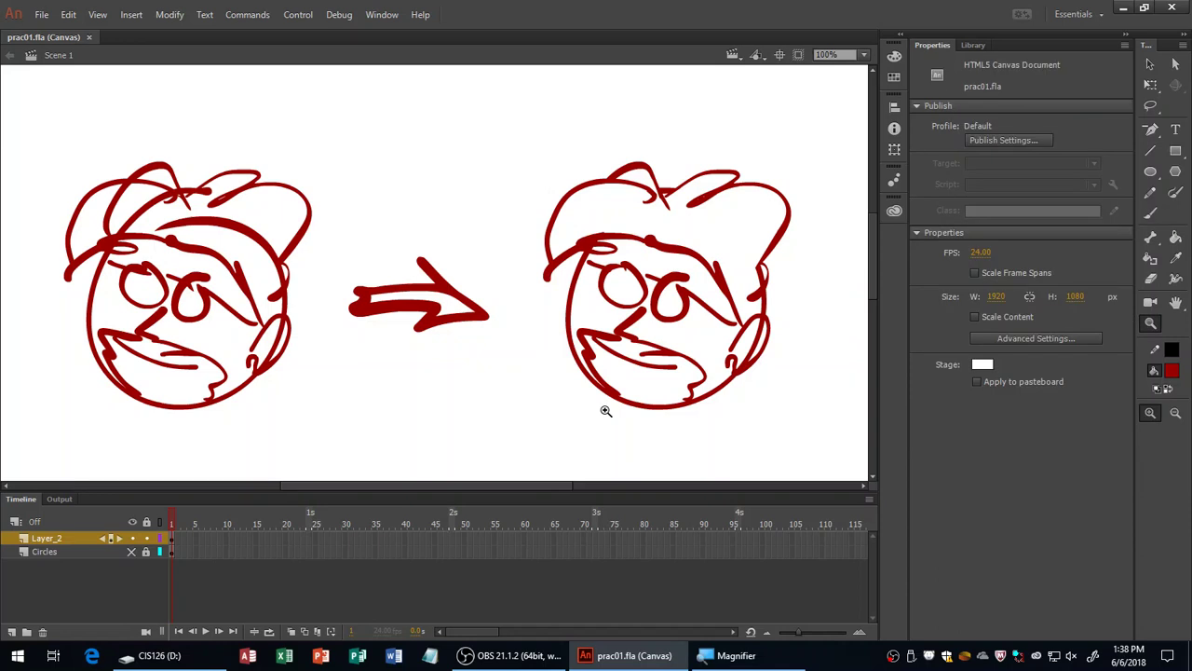
pyautogui.click(741, 339)
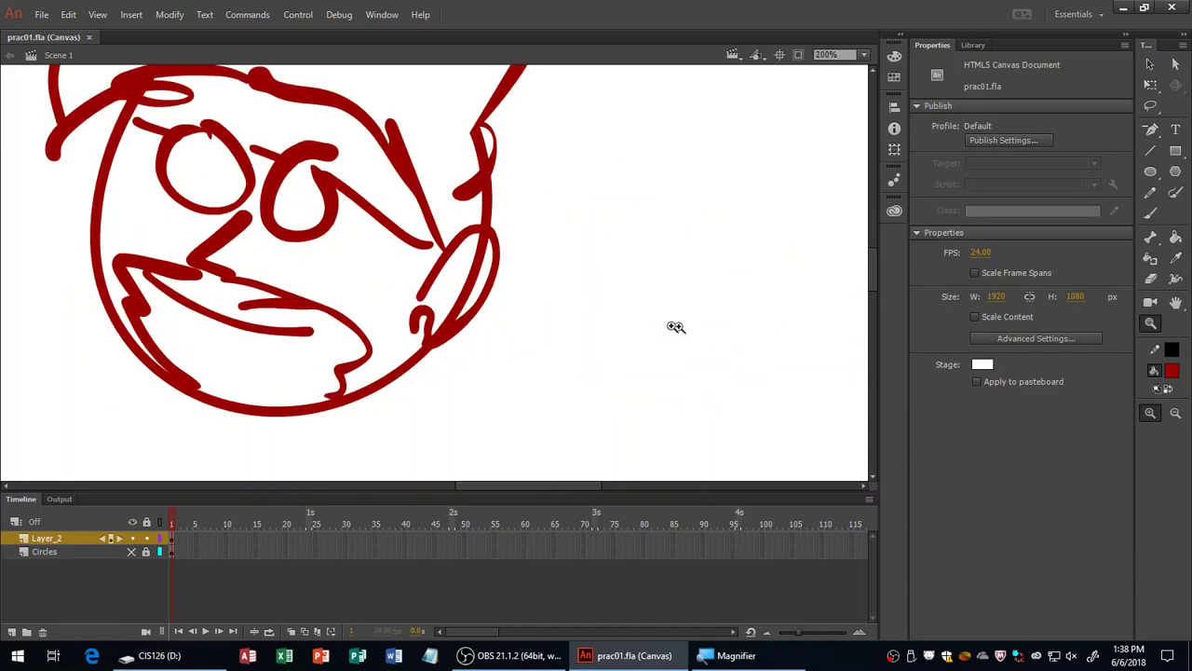
pyautogui.click(426, 224)
pyautogui.moveTo(425, 220); pyautogui.dragTo(548, 227)
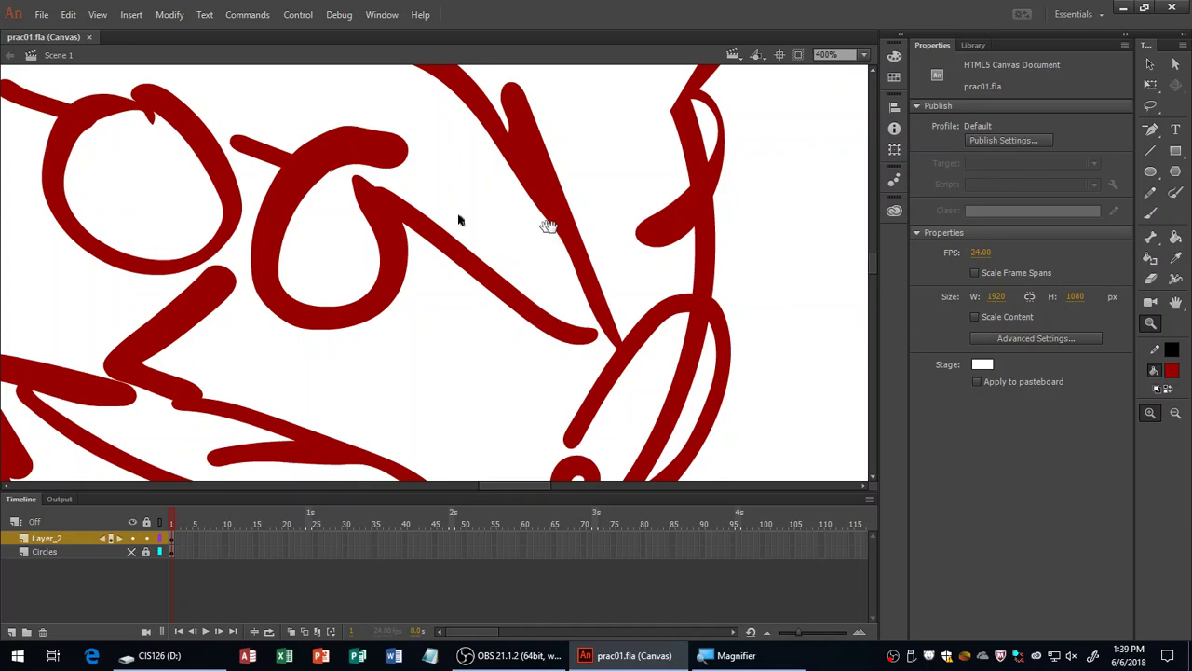
pyautogui.click(440, 224)
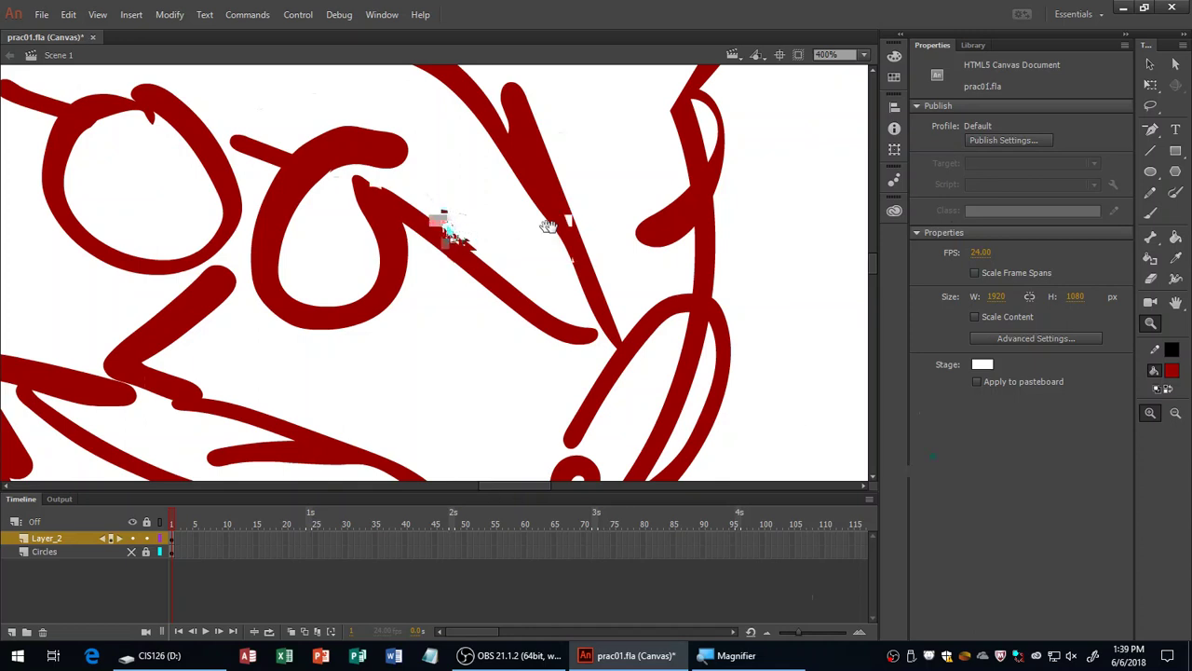
pyautogui.press('F4')
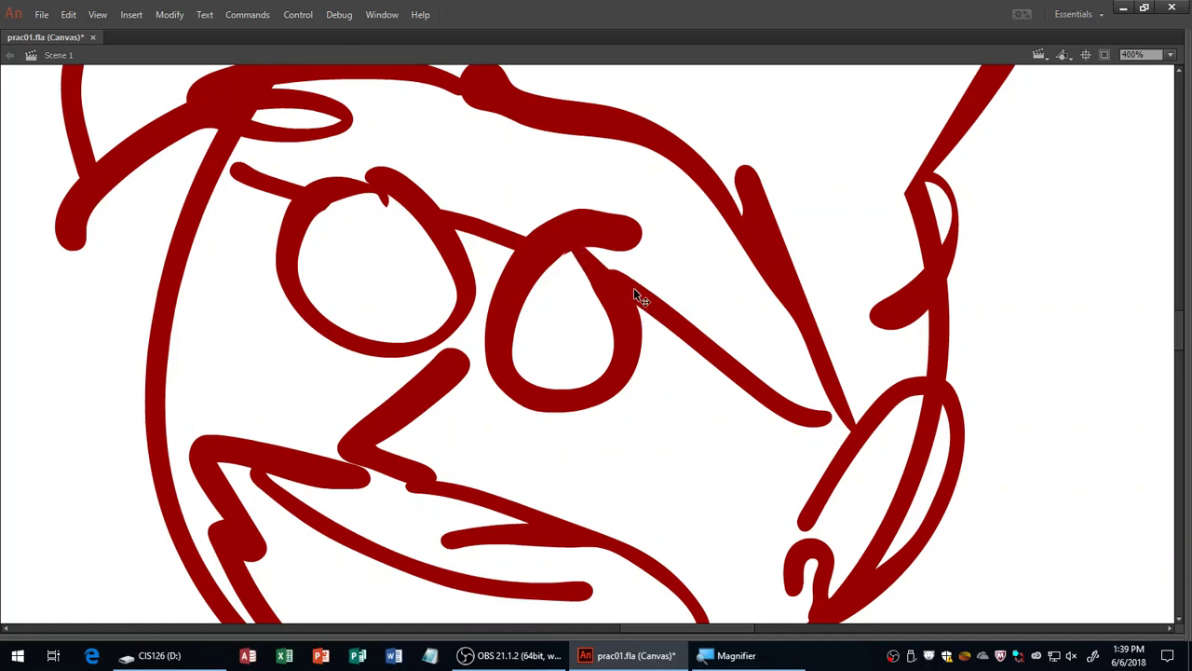
# Reshape the top of the right lens into a closed rim with brush fill and delete the leftover brow end.
pyautogui.moveTo(585, 214); pyautogui.dragTo(607, 259)
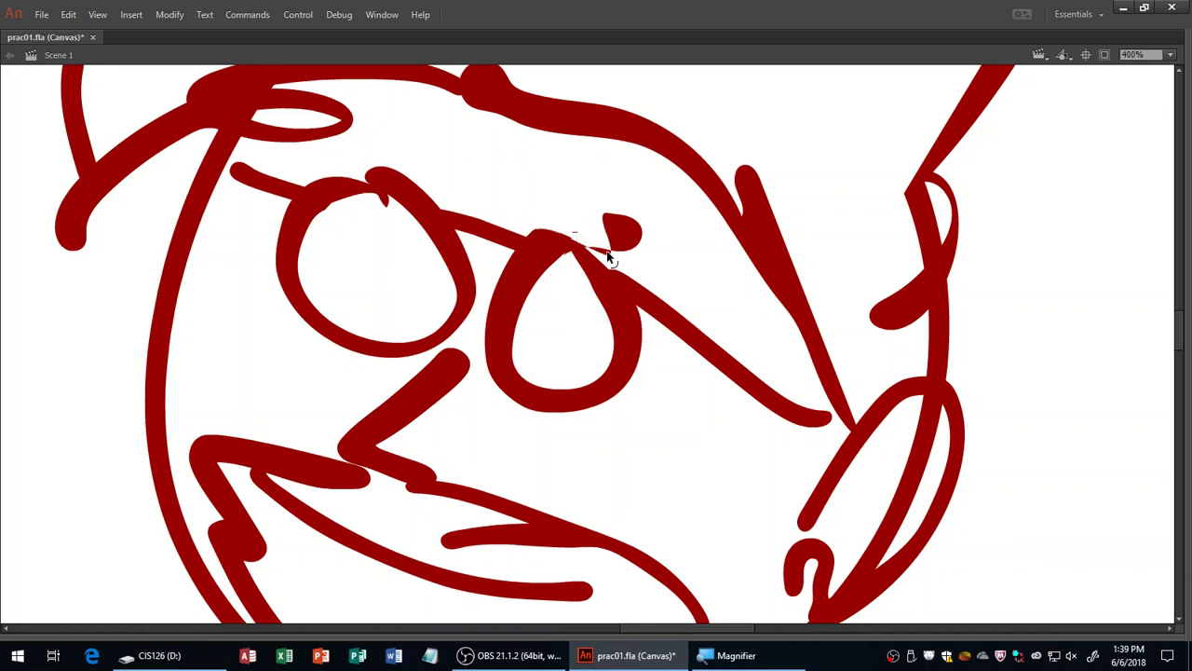
pyautogui.click(602, 247)
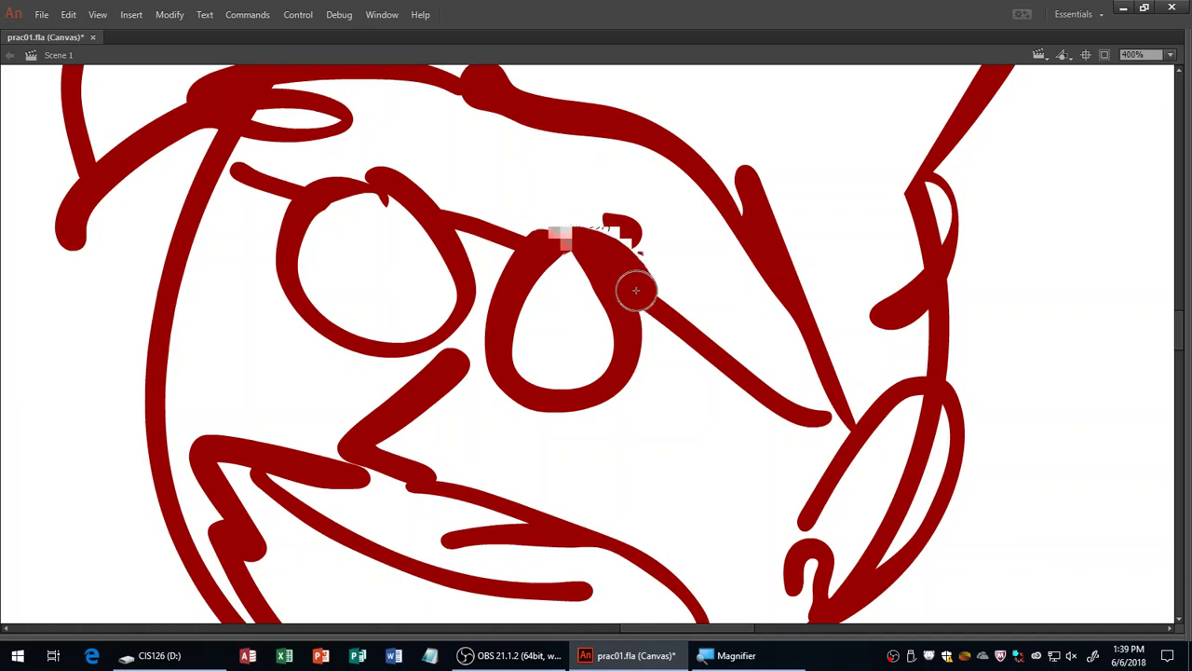
pyautogui.press('Delete')
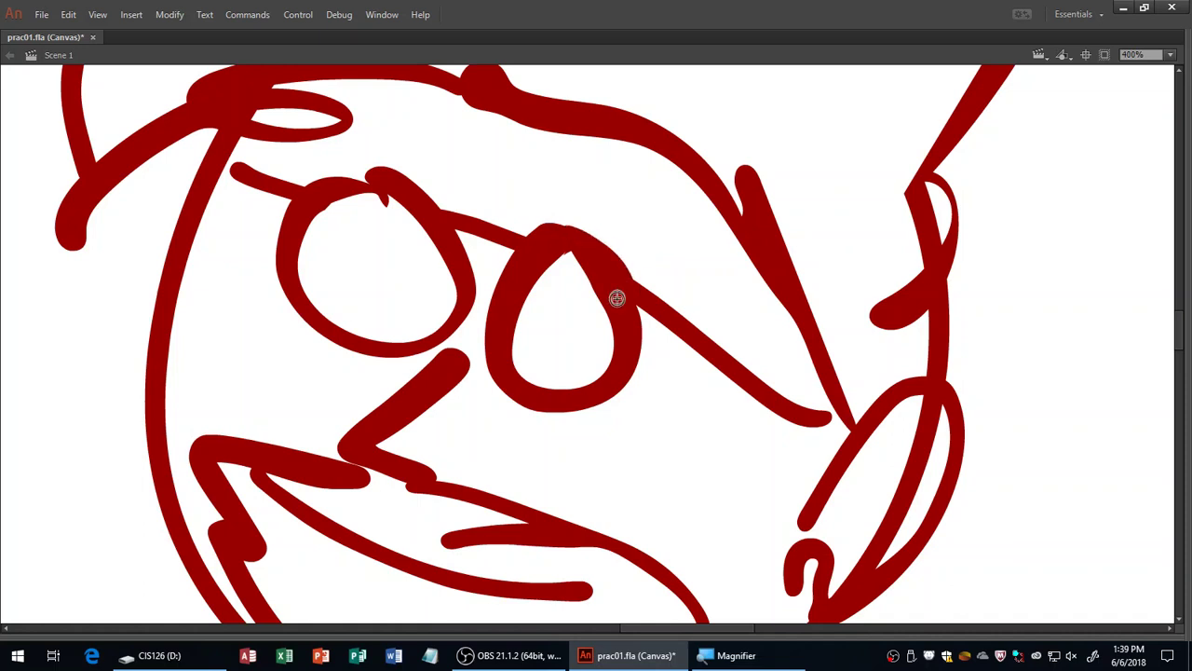
# Remove the section of face outline crossing the inside of the right ear.
pyautogui.scroll(-3, 662, 341)
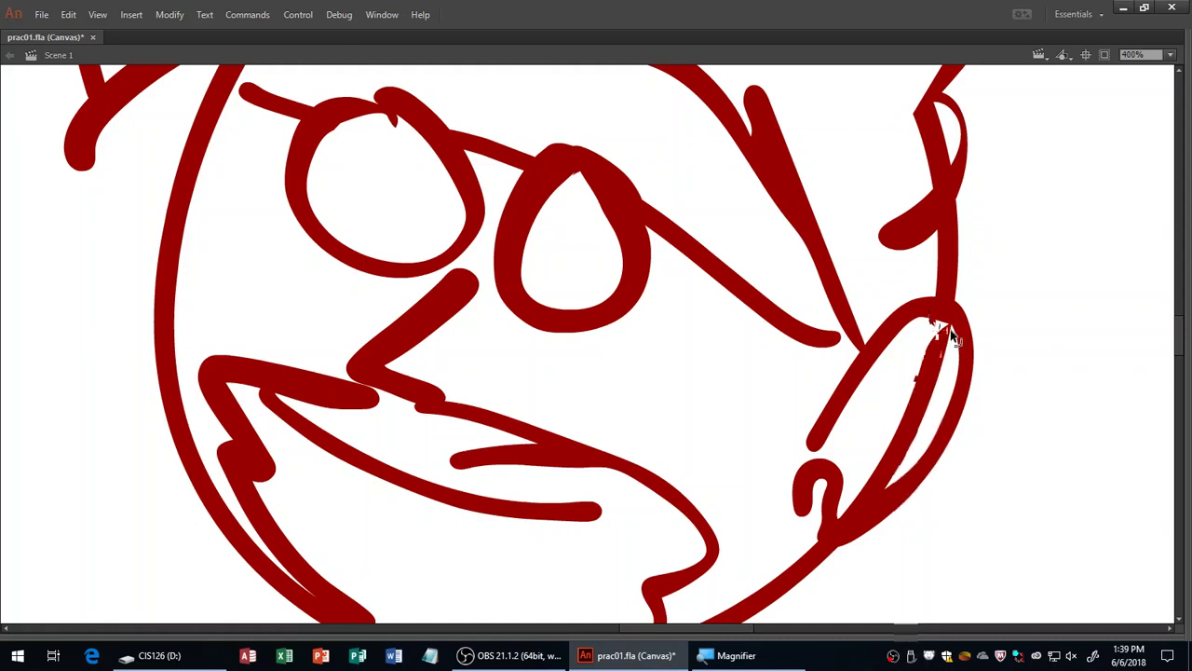
pyautogui.moveTo(952, 335)
pyautogui.mouseDown()
pyautogui.moveTo(886, 405)
pyautogui.moveTo(857, 511)
pyautogui.moveTo(902, 475)
pyautogui.moveTo(920, 409)
pyautogui.moveTo(886, 494)
pyautogui.mouseUp()
# Detach the short stroke above the mouth line from the moustache outline and delete it.
pyautogui.moveTo(753, 458); pyautogui.dragTo(818, 385)
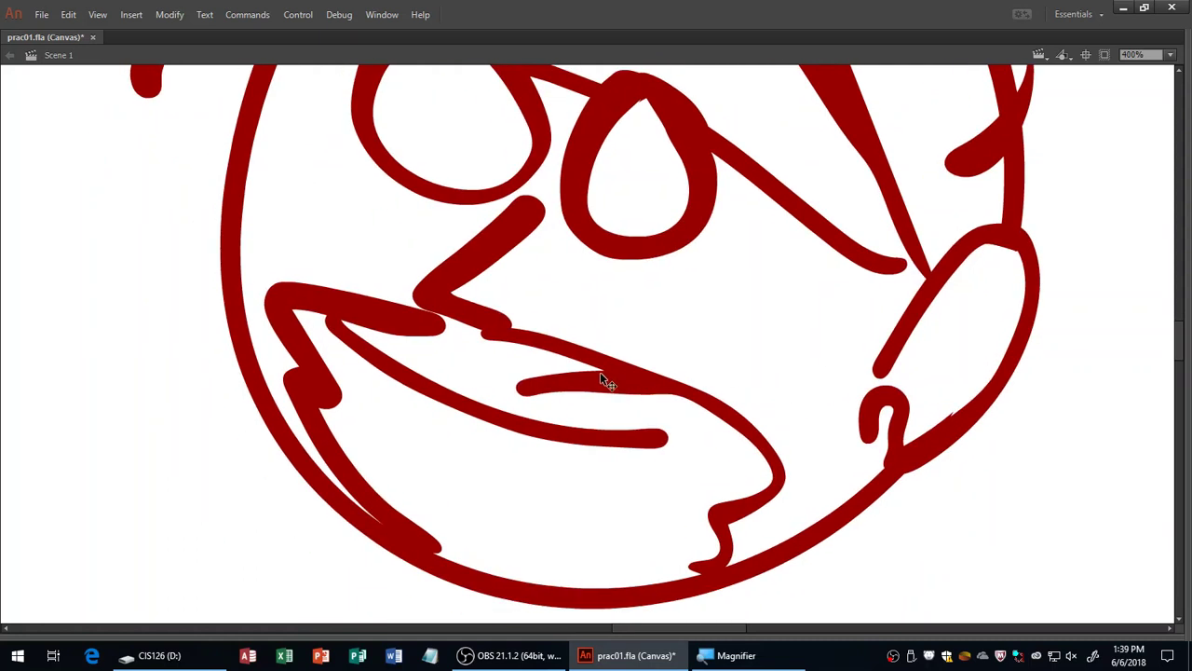
pyautogui.moveTo(639, 391); pyautogui.dragTo(689, 407)
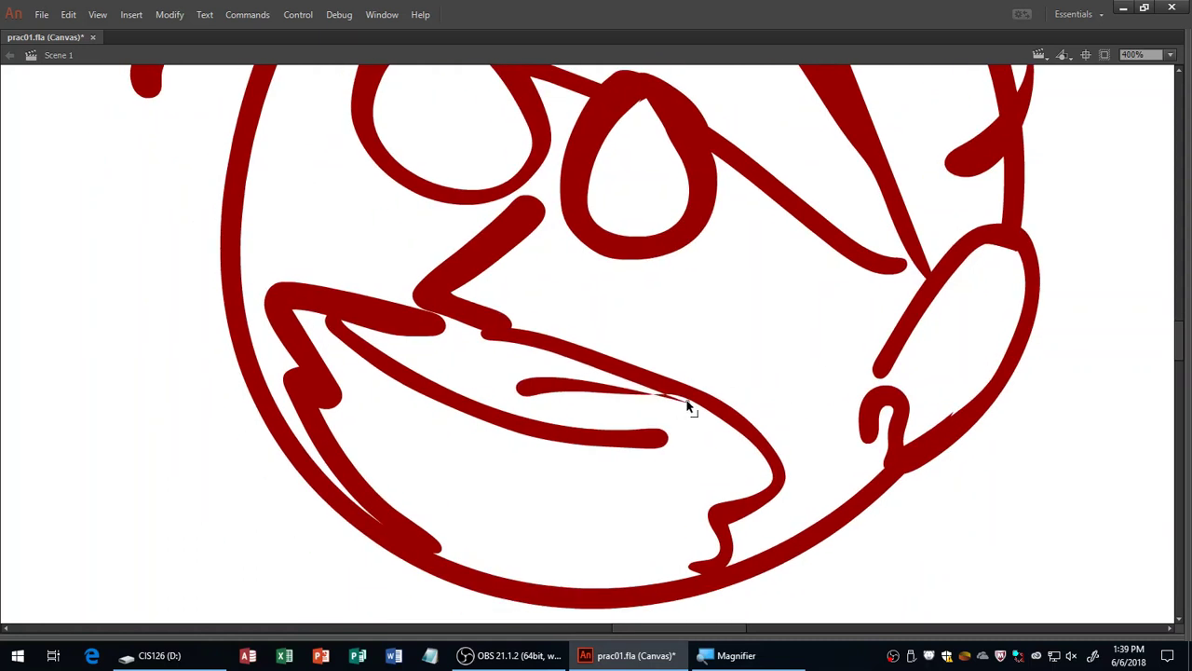
pyautogui.click(587, 391)
pyautogui.press('Delete')
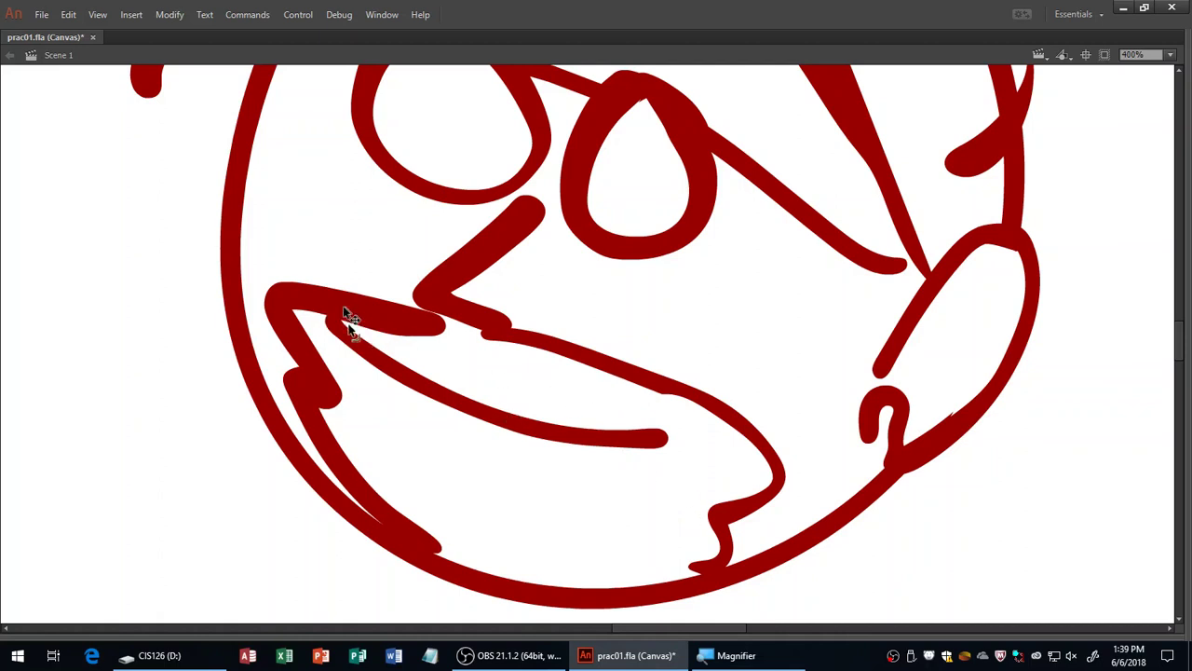
# Pull the mouth line's left end free of the moustache stroke into a tapered tip and save the document.
pyautogui.moveTo(345, 335)
pyautogui.mouseDown()
pyautogui.moveTo(341, 315)
pyautogui.moveTo(317, 315)
pyautogui.moveTo(385, 326)
pyautogui.mouseUp()
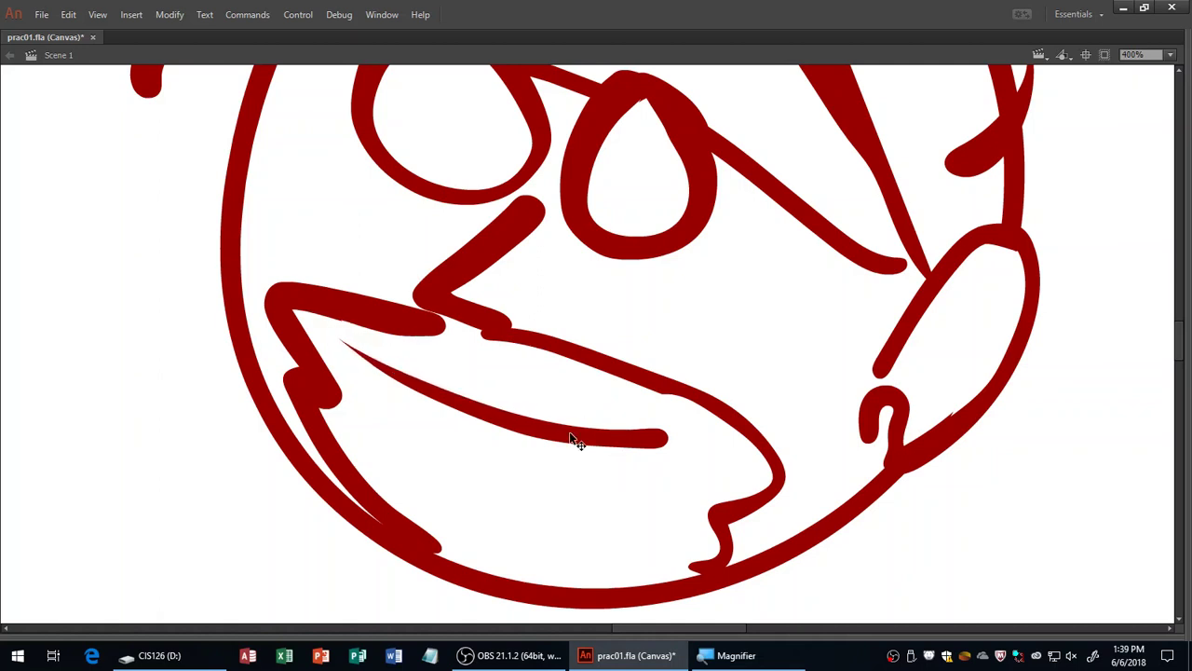
pyautogui.hotkey('ctrl', '-')
pyautogui.moveTo(471, 255); pyautogui.dragTo(539, 355)
pyautogui.hotkey('ctrl', '-')
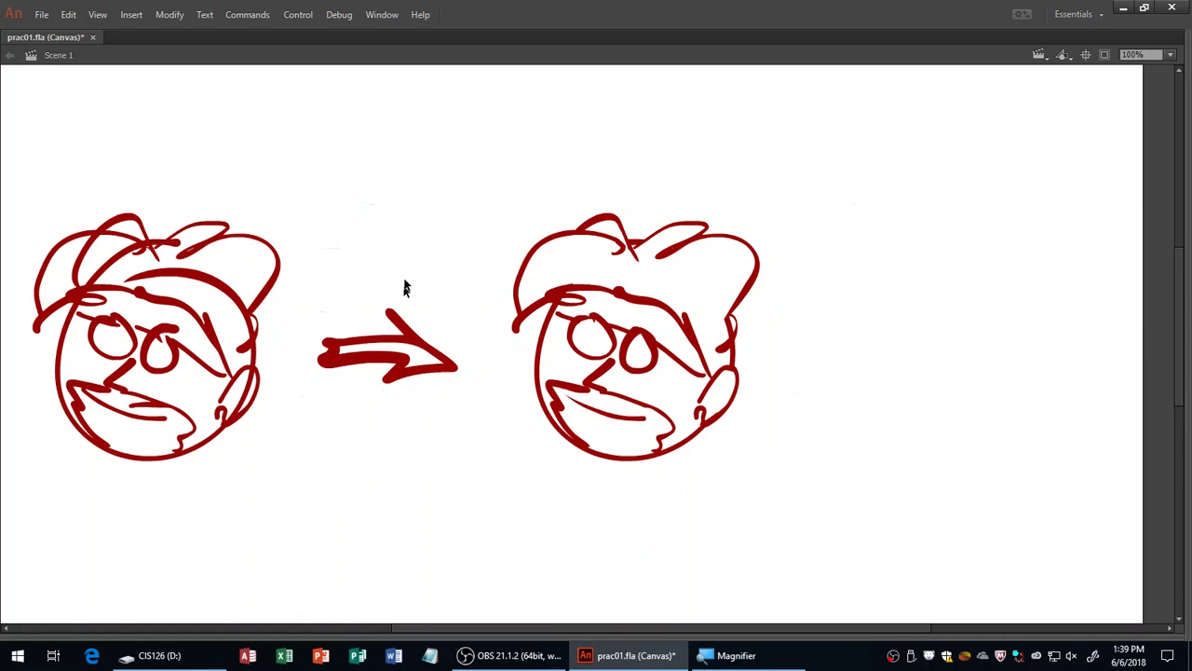
pyautogui.hotkey('ctrl', 's')
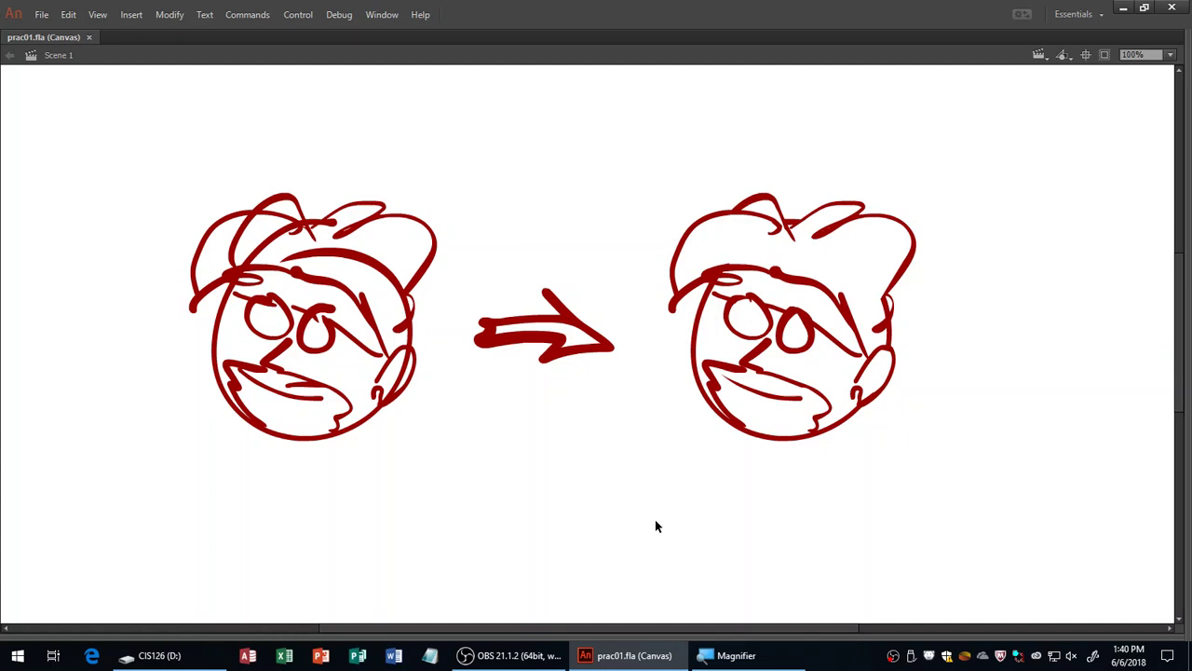
# Detach the small loop below the left hairline from the face outline and delete it.
pyautogui.press('z')
pyautogui.click(721, 302)
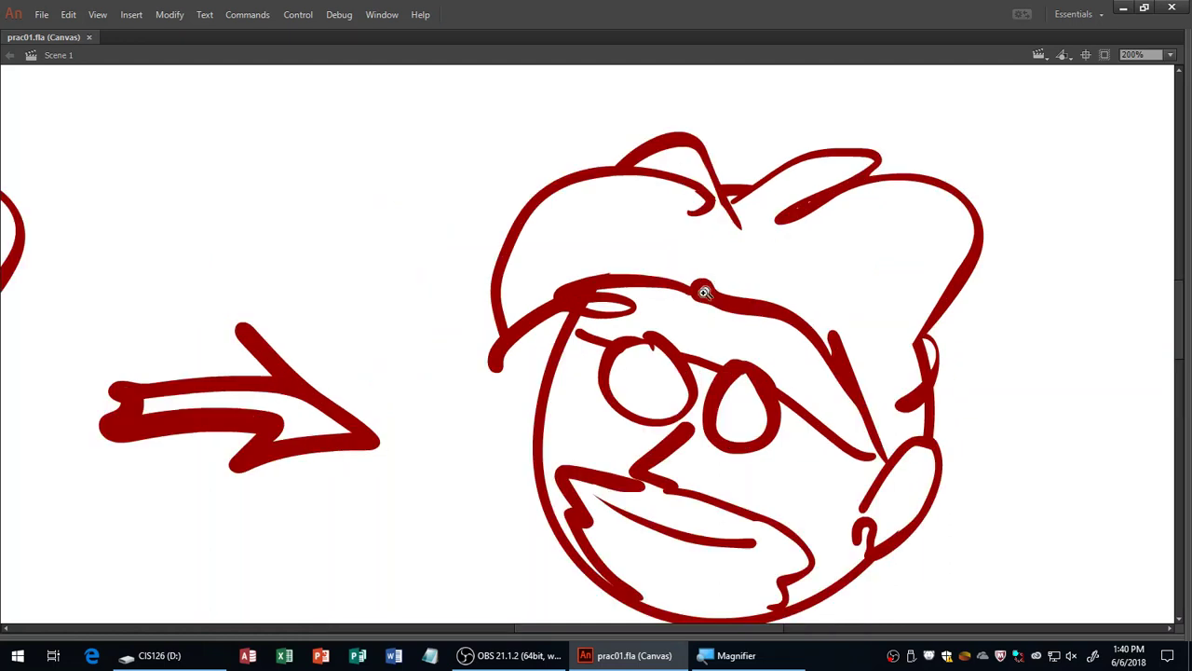
pyautogui.click(704, 292)
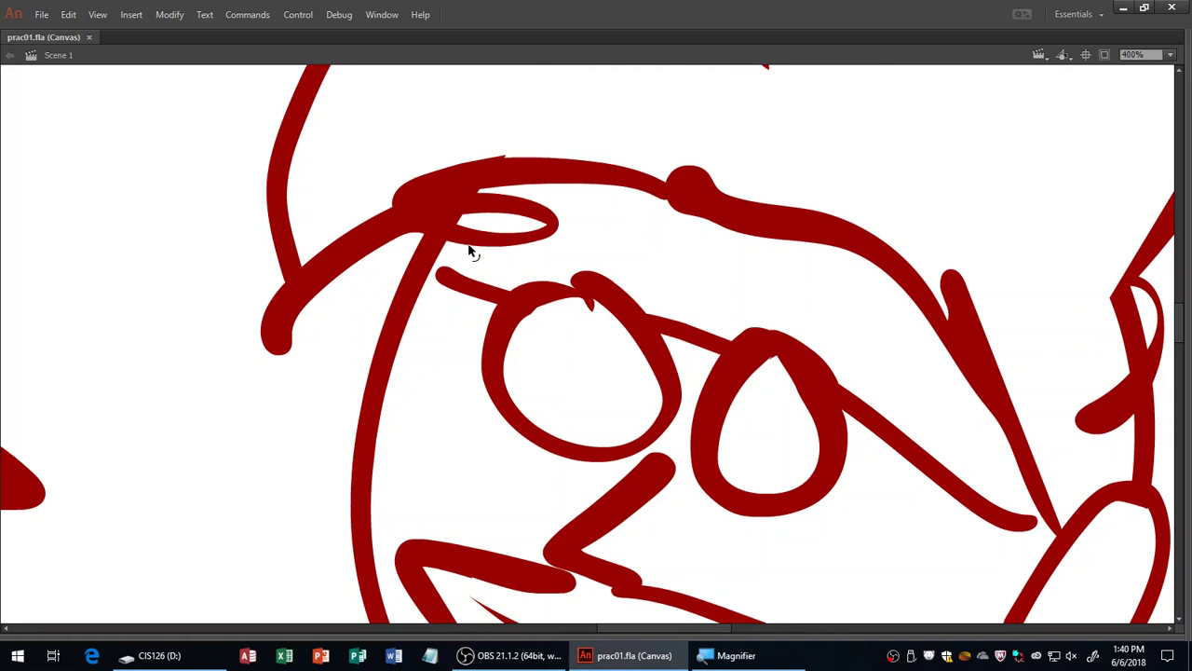
pyautogui.click(517, 224)
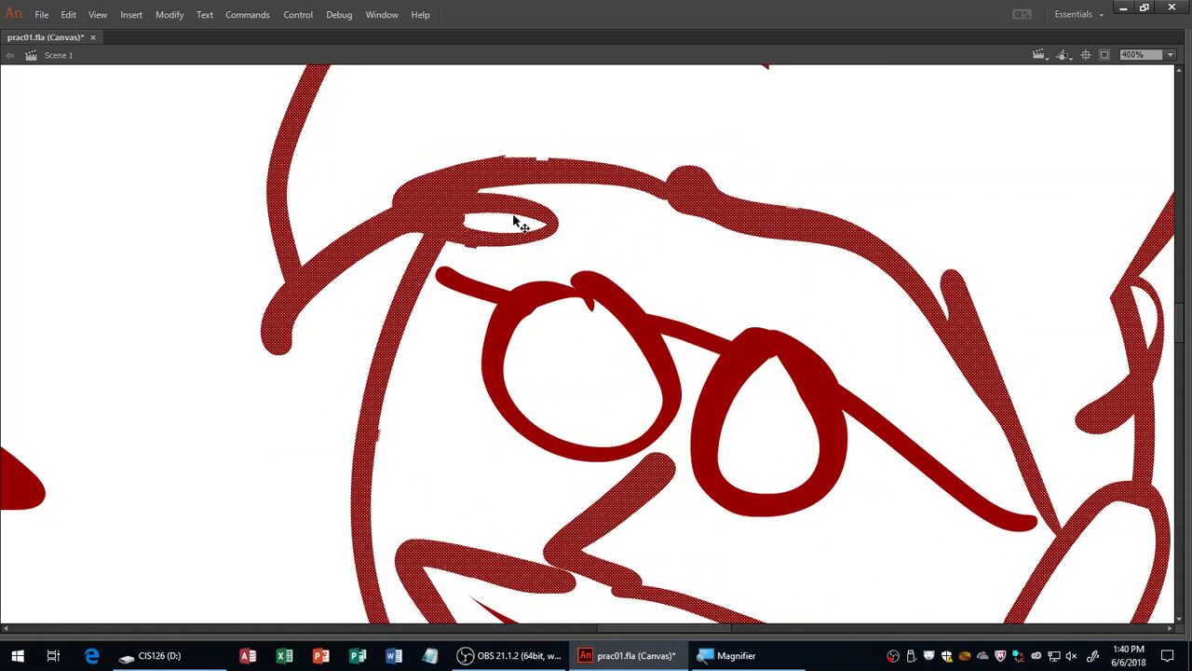
pyautogui.click(572, 218)
pyautogui.moveTo(481, 213); pyautogui.dragTo(482, 203)
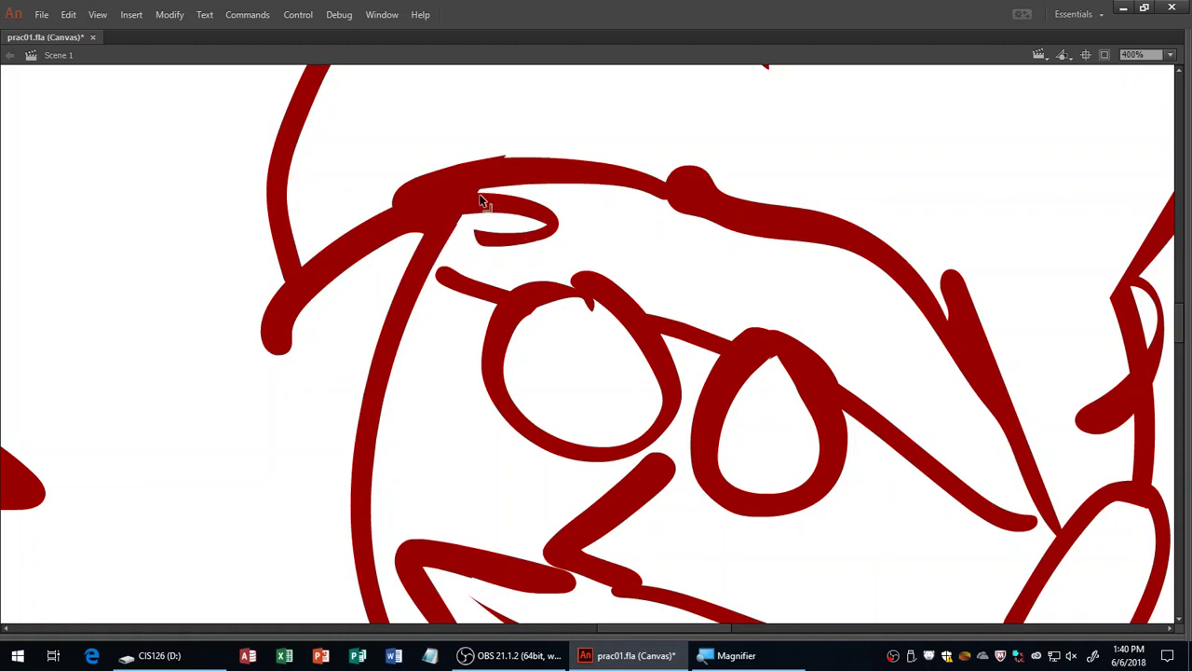
pyautogui.click(548, 234)
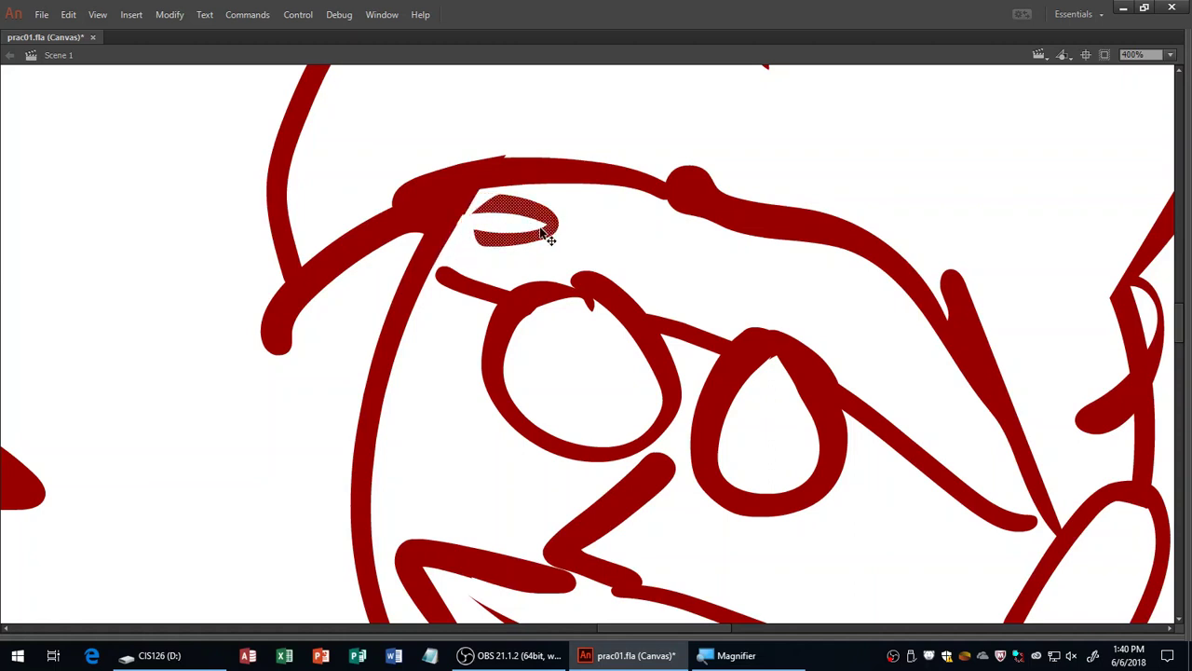
pyautogui.press('Delete')
# Extend the left end of the glasses' temple to meet the face outline and save the document.
pyautogui.moveTo(444, 271); pyautogui.dragTo(422, 268)
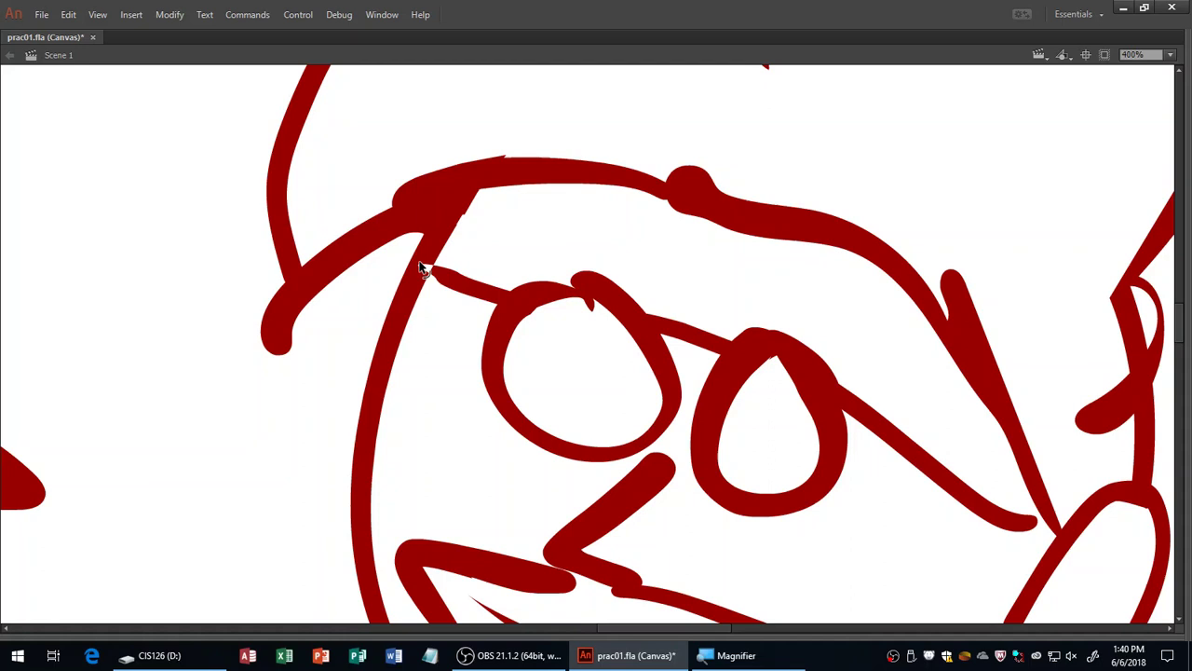
pyautogui.press('z')
pyautogui.keyDown('alt'); pyautogui.click(426, 266); pyautogui.keyUp('alt')
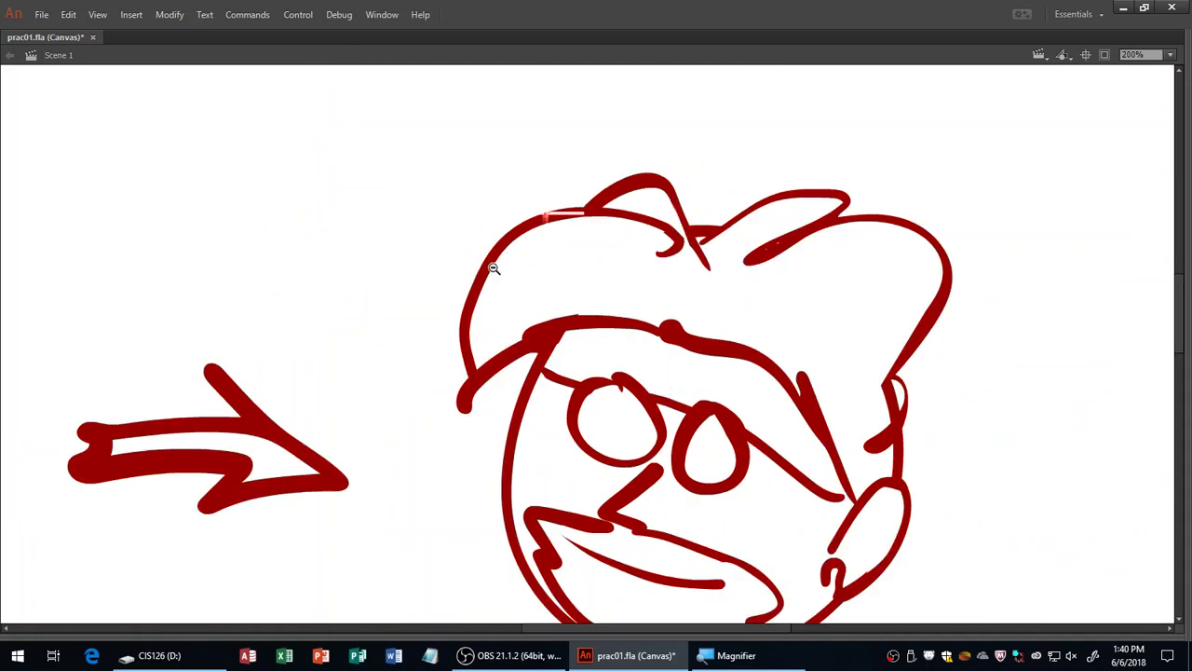
pyautogui.keyDown('alt'); pyautogui.click(492, 276); pyautogui.keyUp('alt')
pyautogui.hotkey('ctrl', 's')
pyautogui.moveTo(466, 304); pyautogui.dragTo(522, 204)
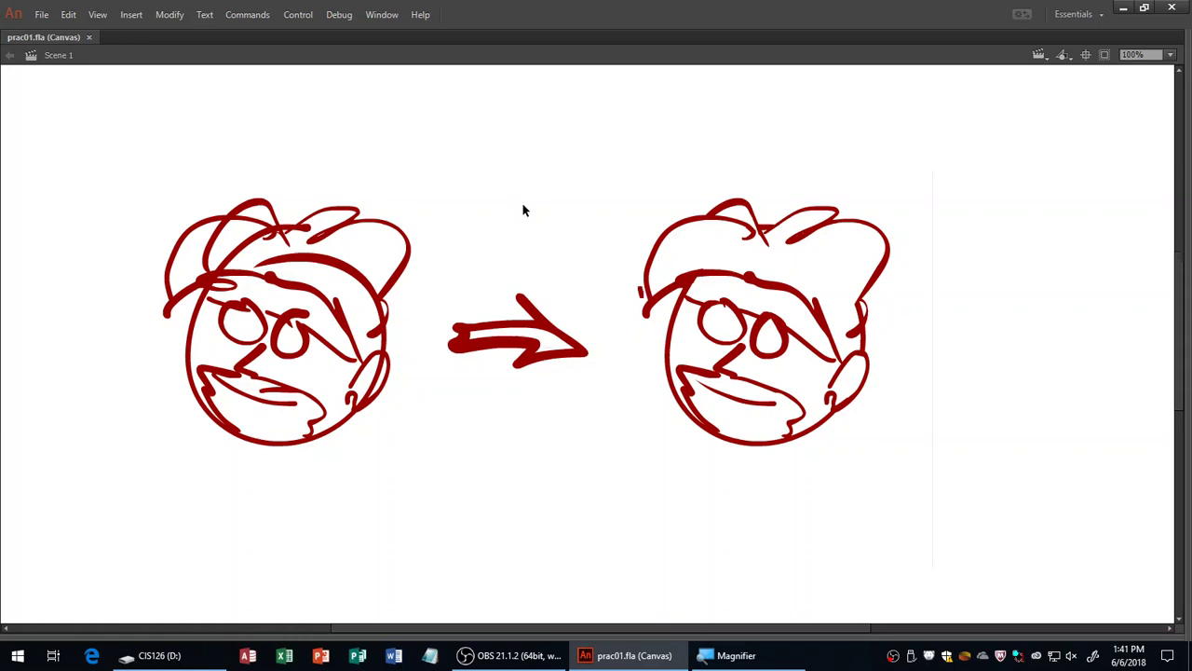
pyautogui.hotkey('ctrl', '-')
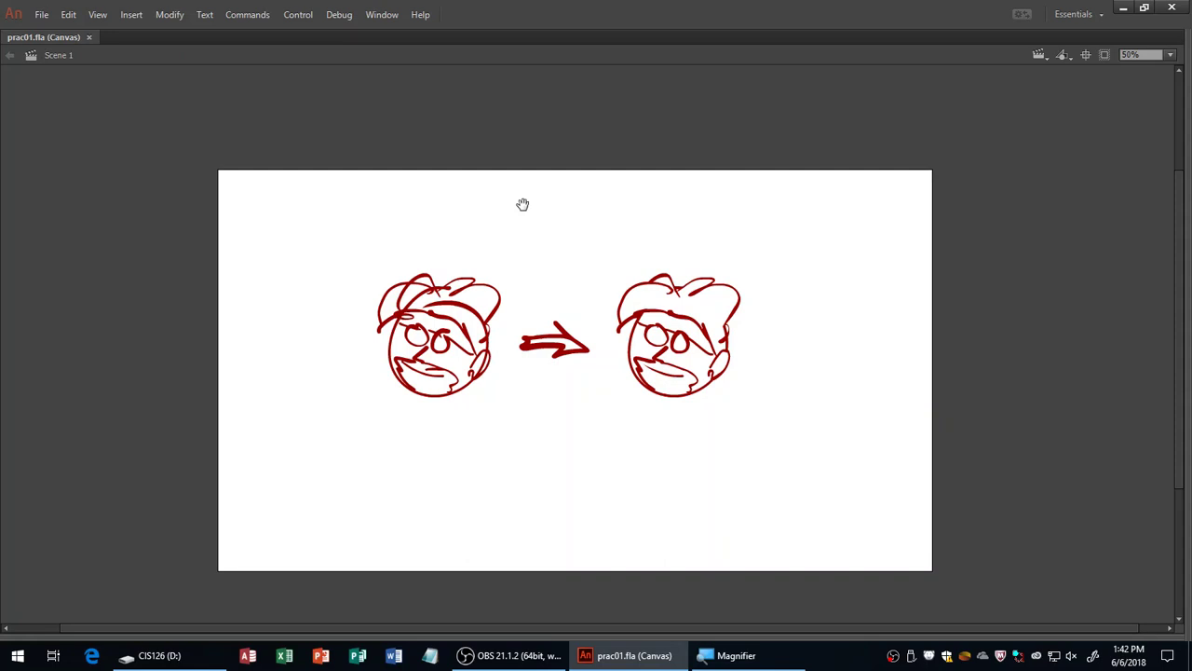
pyautogui.hotkey('ctrl', '=')
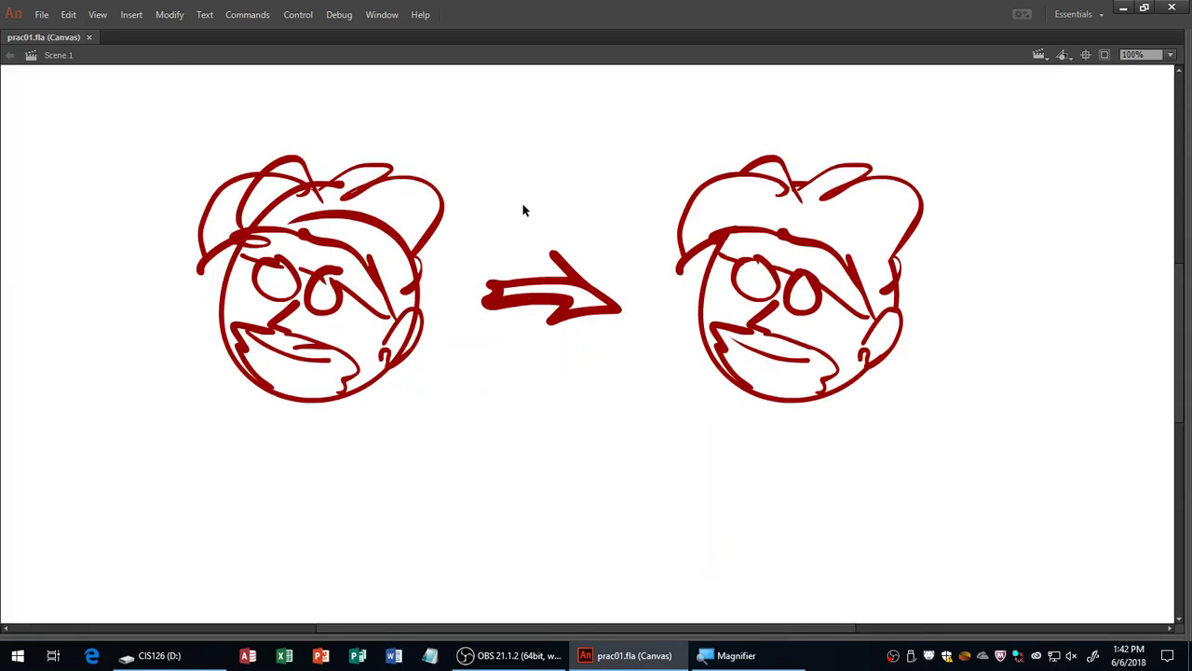
pyautogui.hotkey('ctrl', '-')
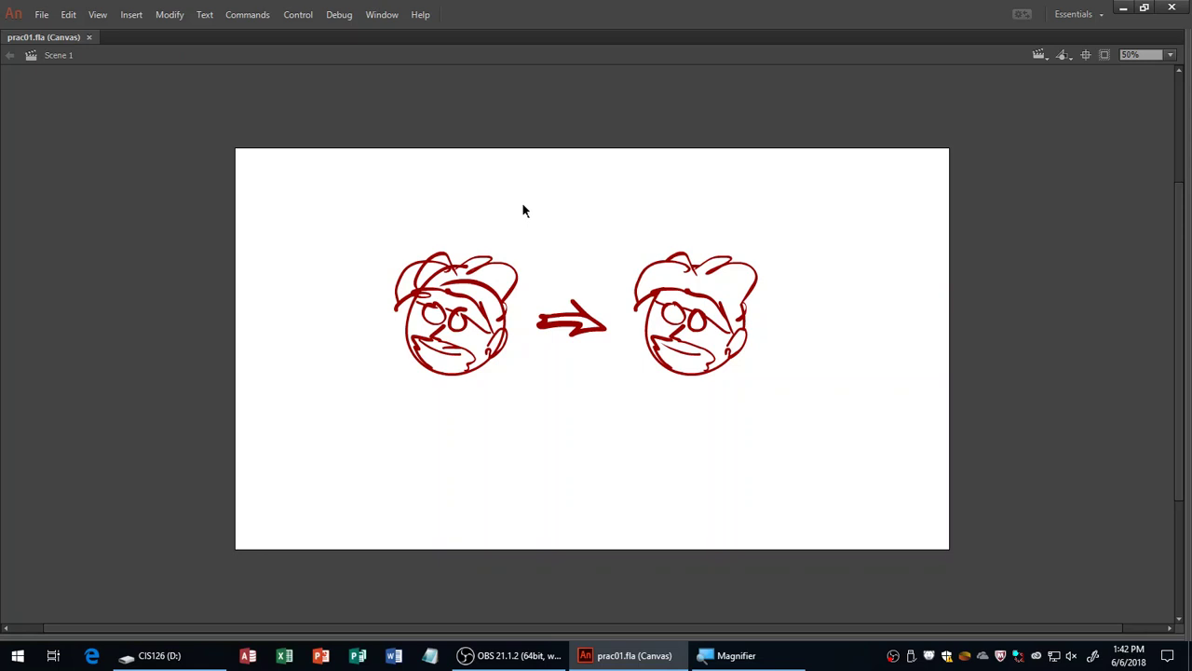
# Bring back the hidden panels, enlarge all Layer_2 artwork proportionally about its centre to nearly the stage's width, and save the document.
pyautogui.press('F4')
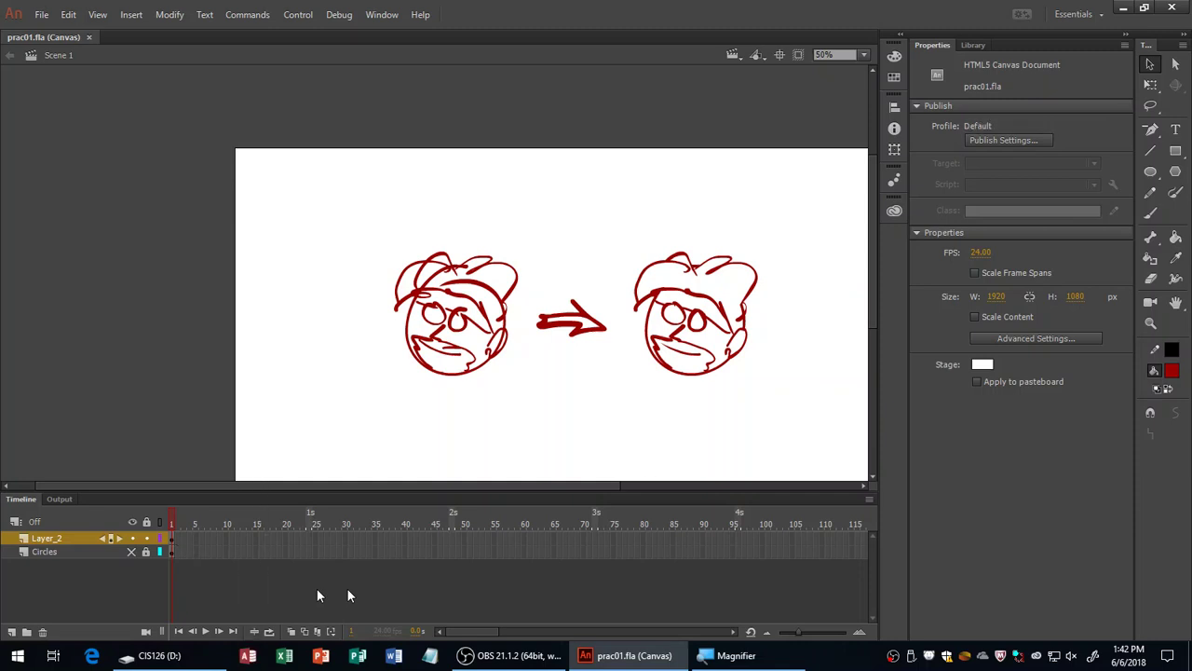
pyautogui.click(174, 538)
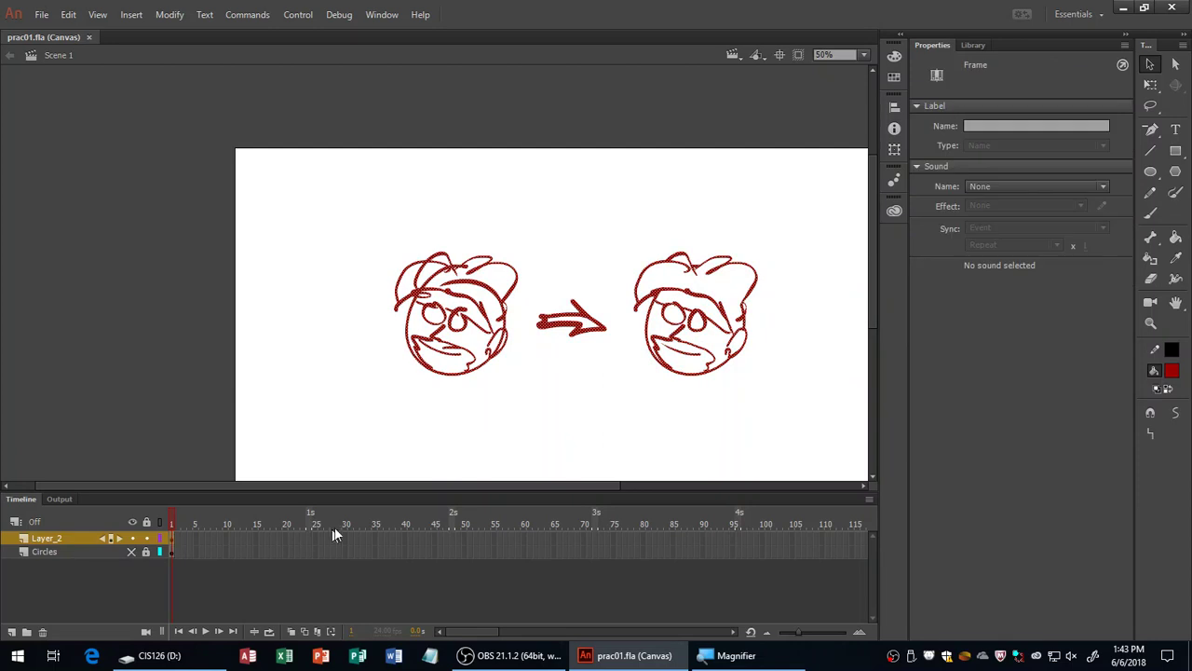
pyautogui.moveTo(514, 452); pyautogui.dragTo(375, 367)
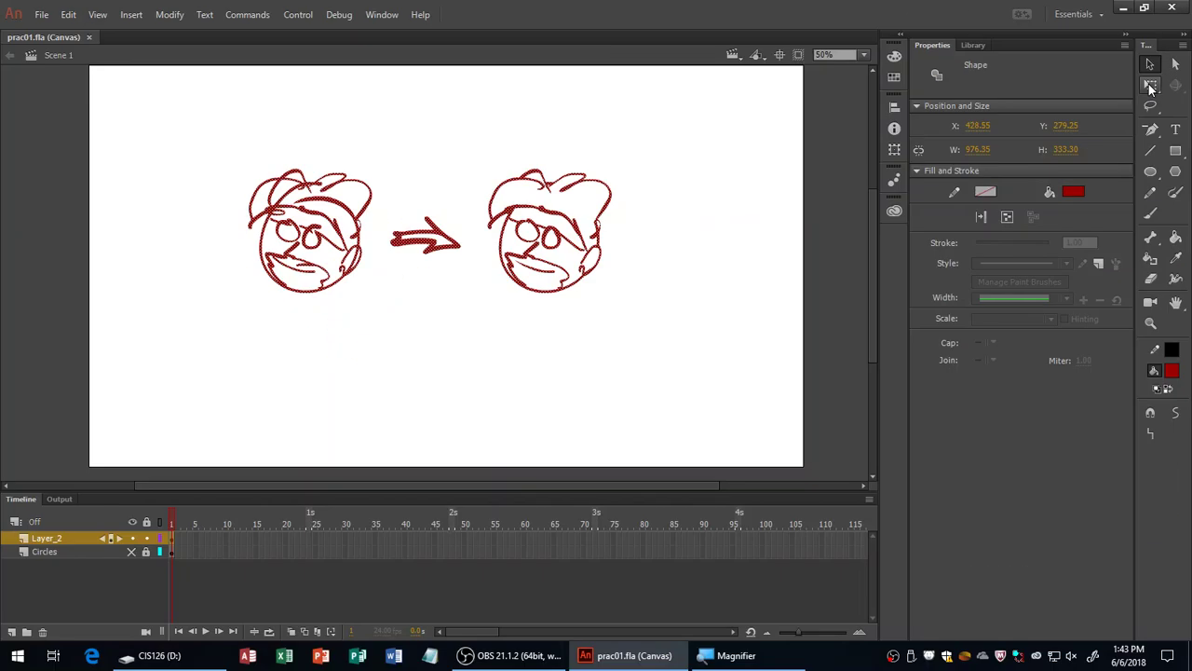
pyautogui.click(1151, 86)
pyautogui.hotkey('ctrl', 'a')
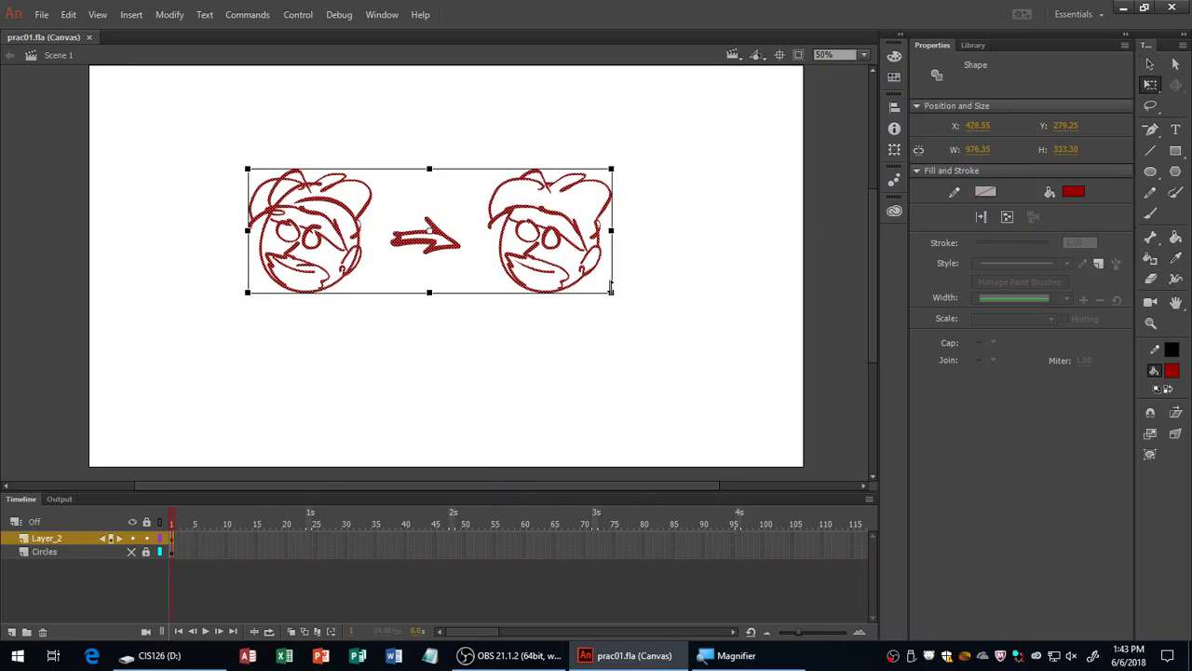
pyautogui.moveTo(615, 288); pyautogui.dragTo(763, 355)
pyautogui.click(749, 399)
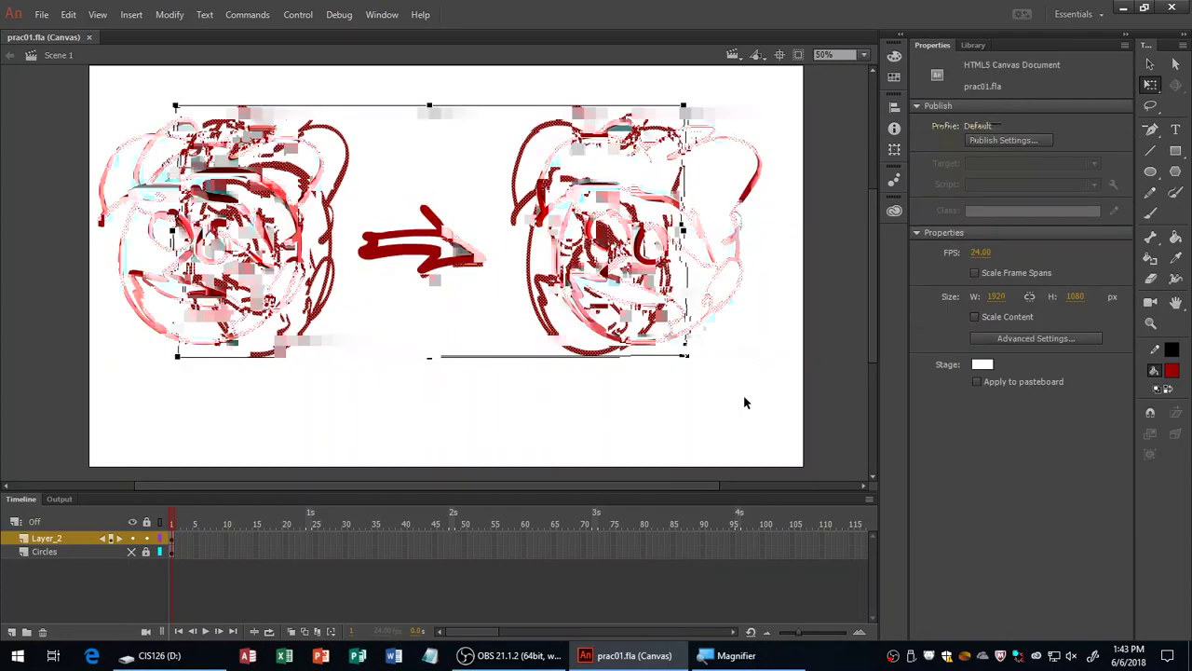
pyautogui.hotkey('ctrl', 's')
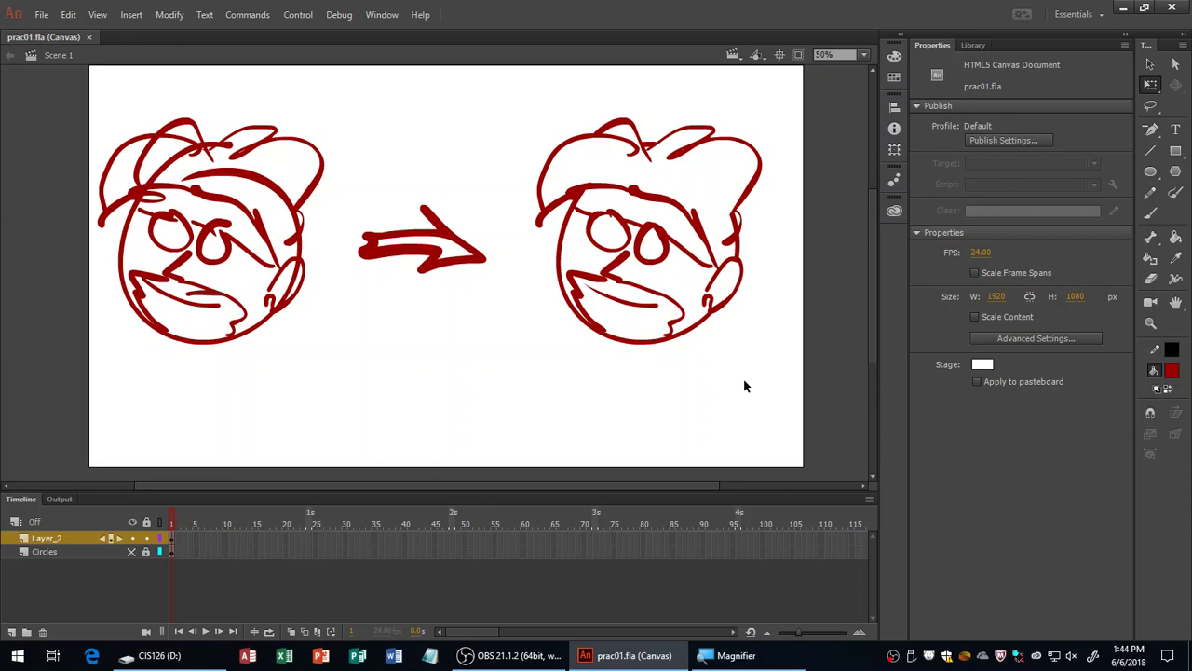
# Rename Layer_2 as Basic Face and lock it.
pyautogui.rightClick(77, 539)
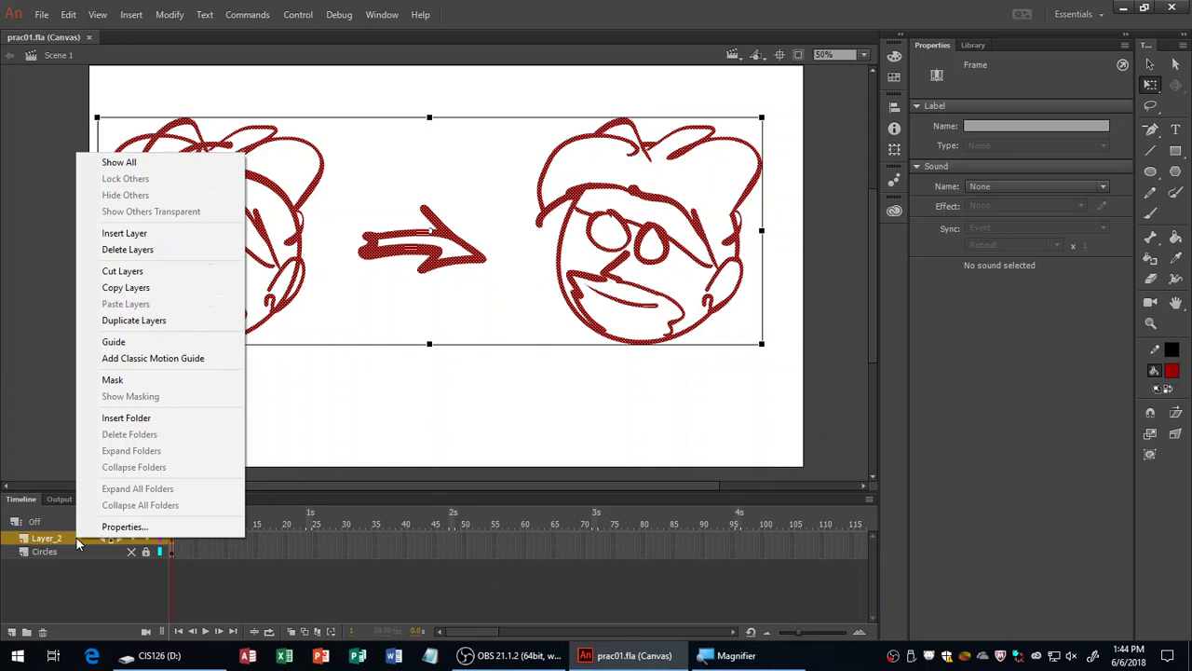
pyautogui.click(309, 375)
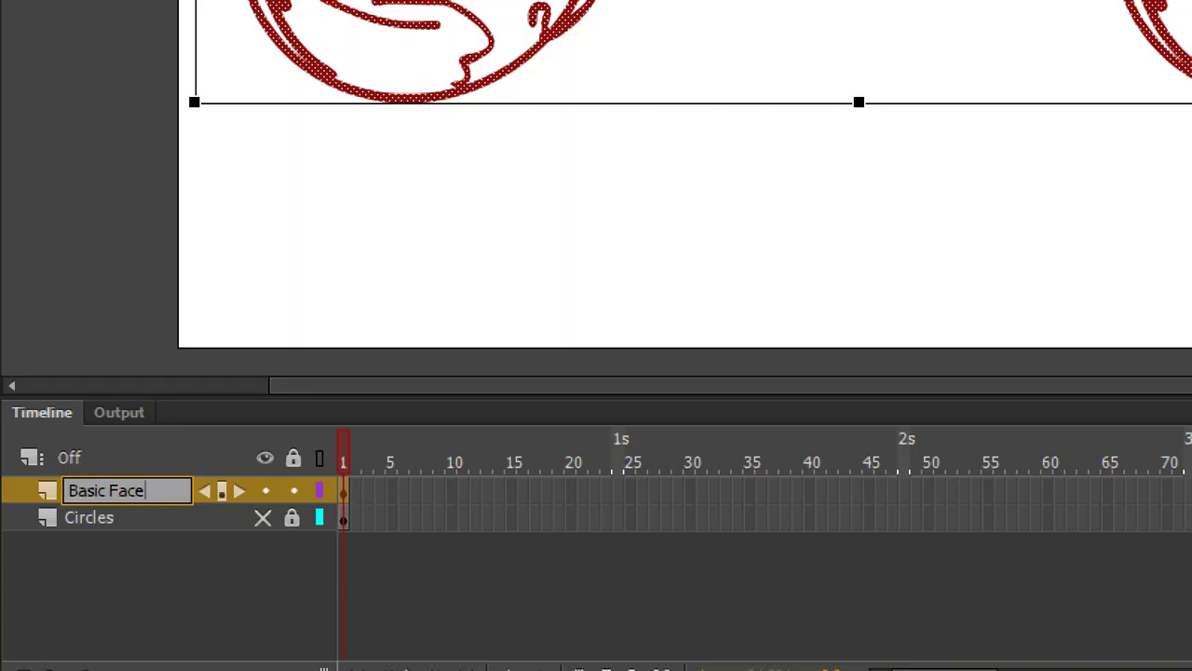
pyautogui.press('Return')
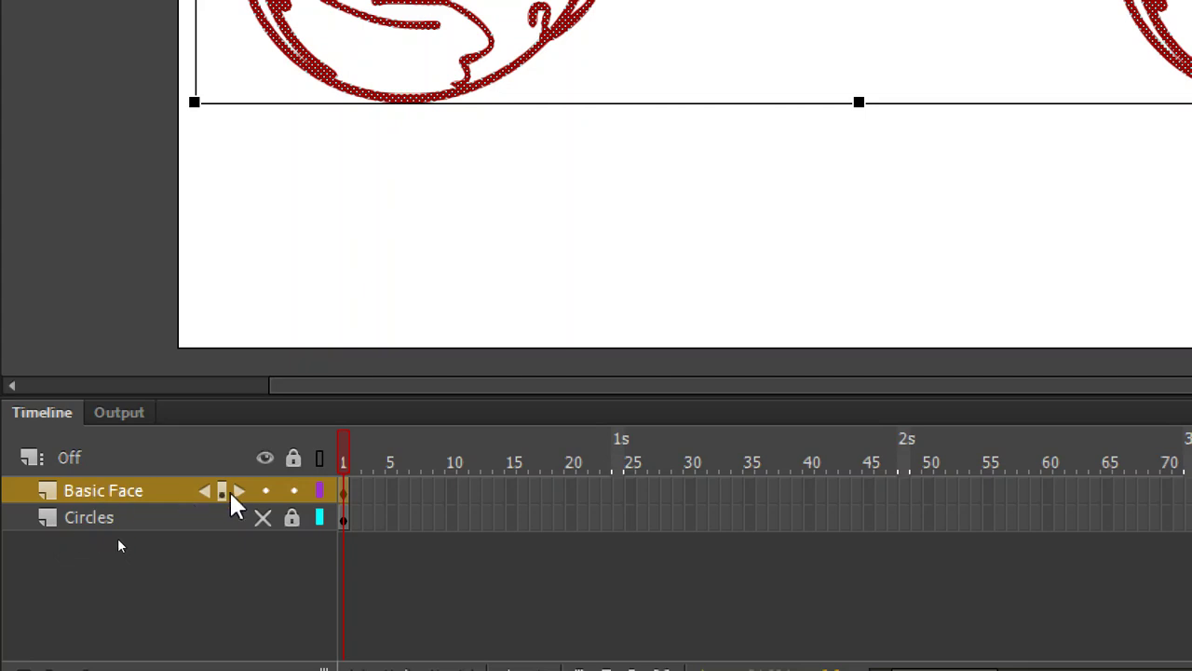
pyautogui.click(294, 490)
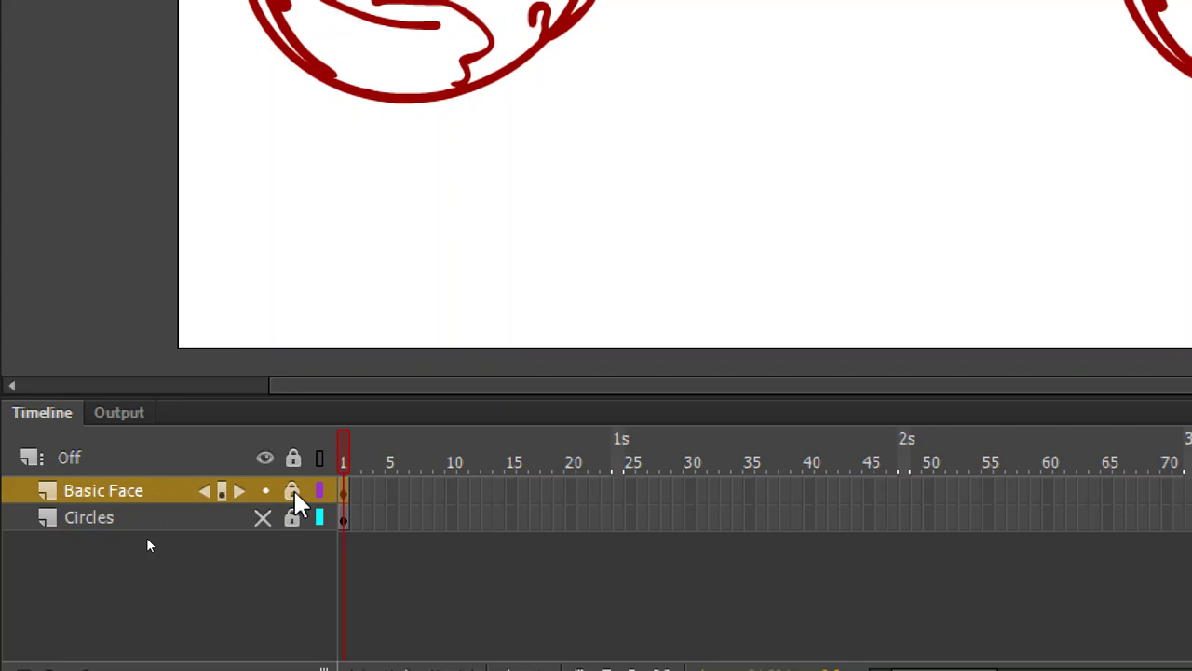
# Duplicate the Basic Face layer with the copy named Colorized Face, and hide the original layer.
pyautogui.rightClick(51, 492)
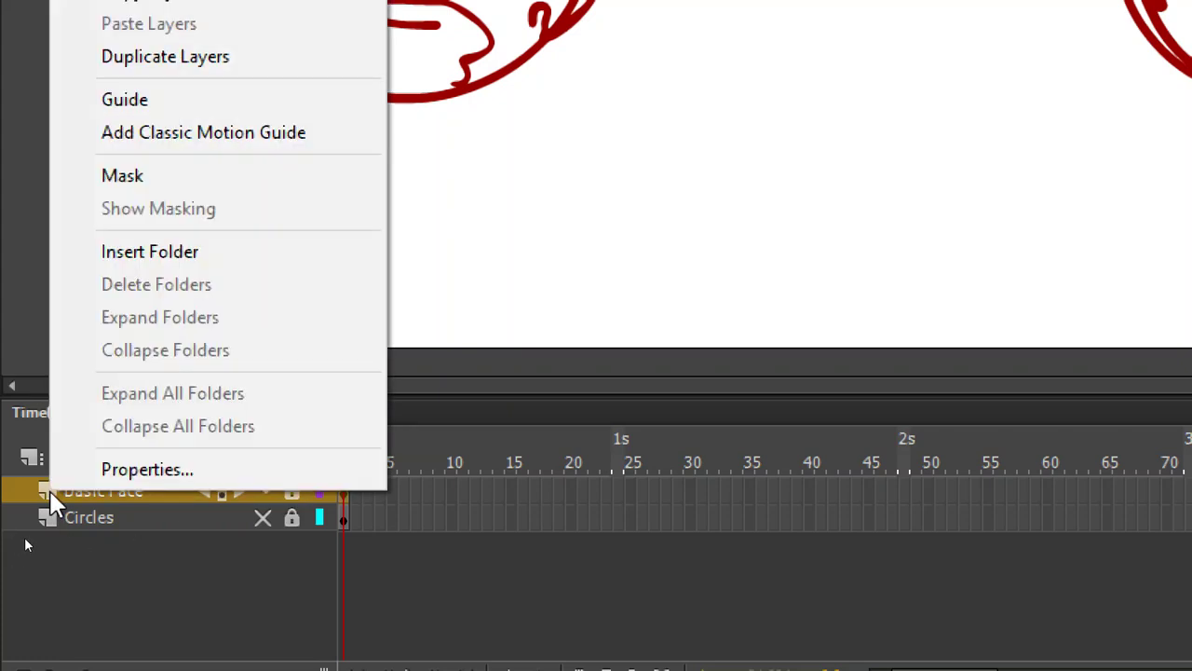
pyautogui.click(261, 58)
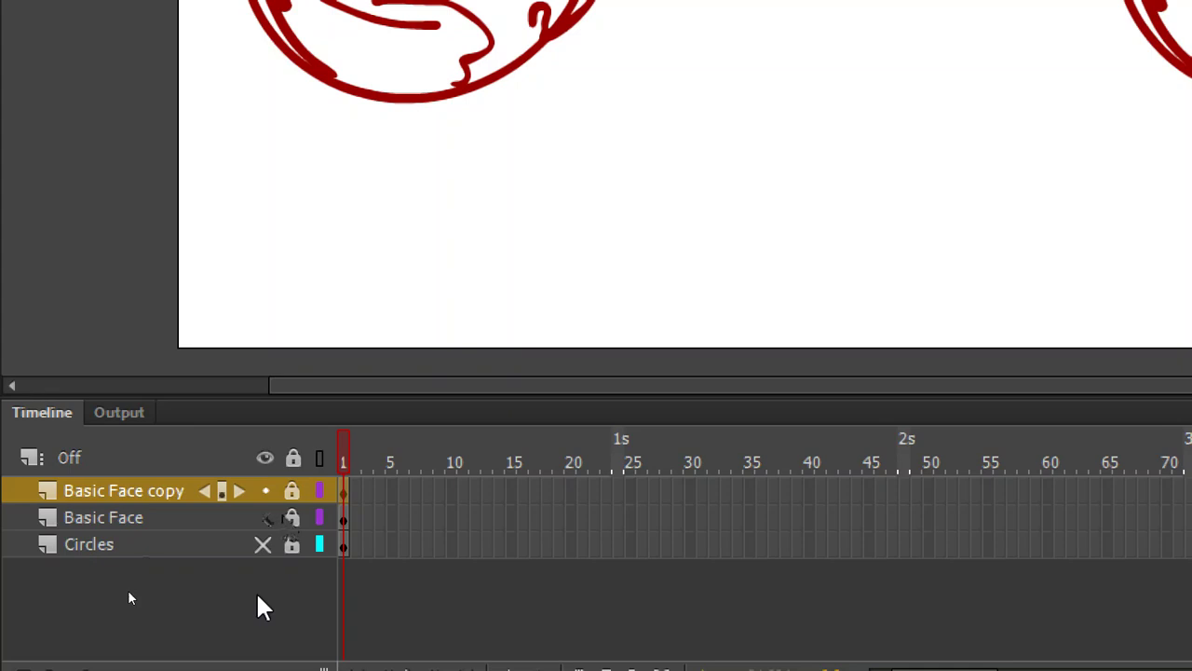
pyautogui.doubleClick(144, 493)
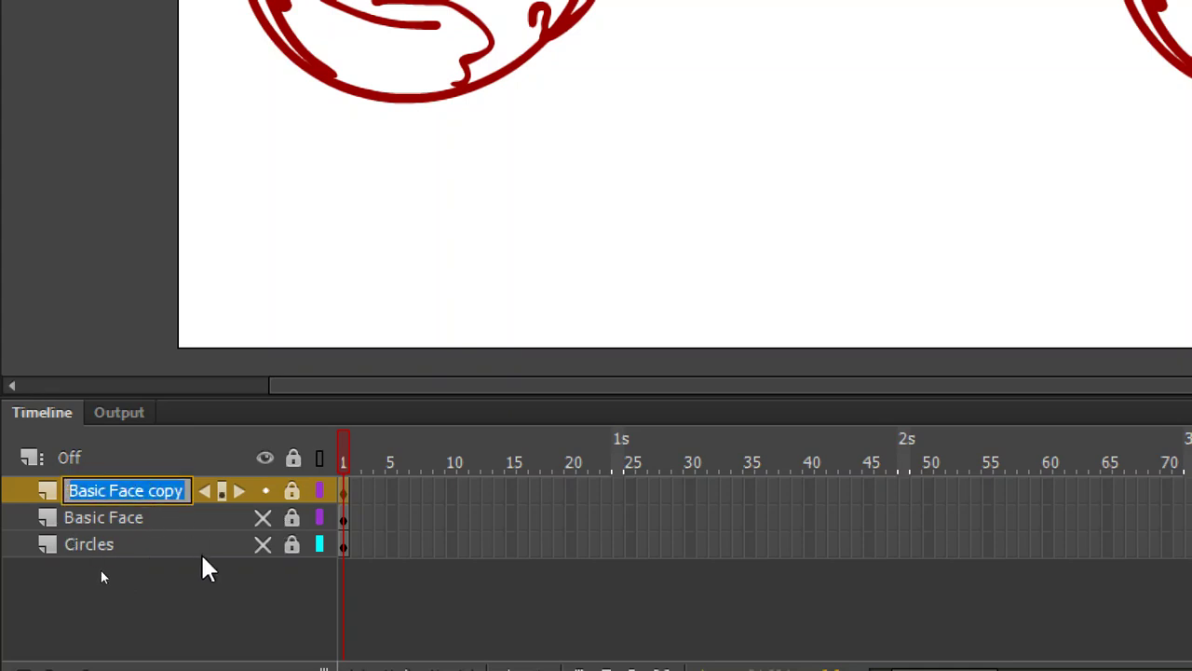
pyautogui.write('Colro')
pyautogui.press('BackSpace')
pyautogui.press('BackSpace')
pyautogui.write('orized Face')
pyautogui.press('Return')
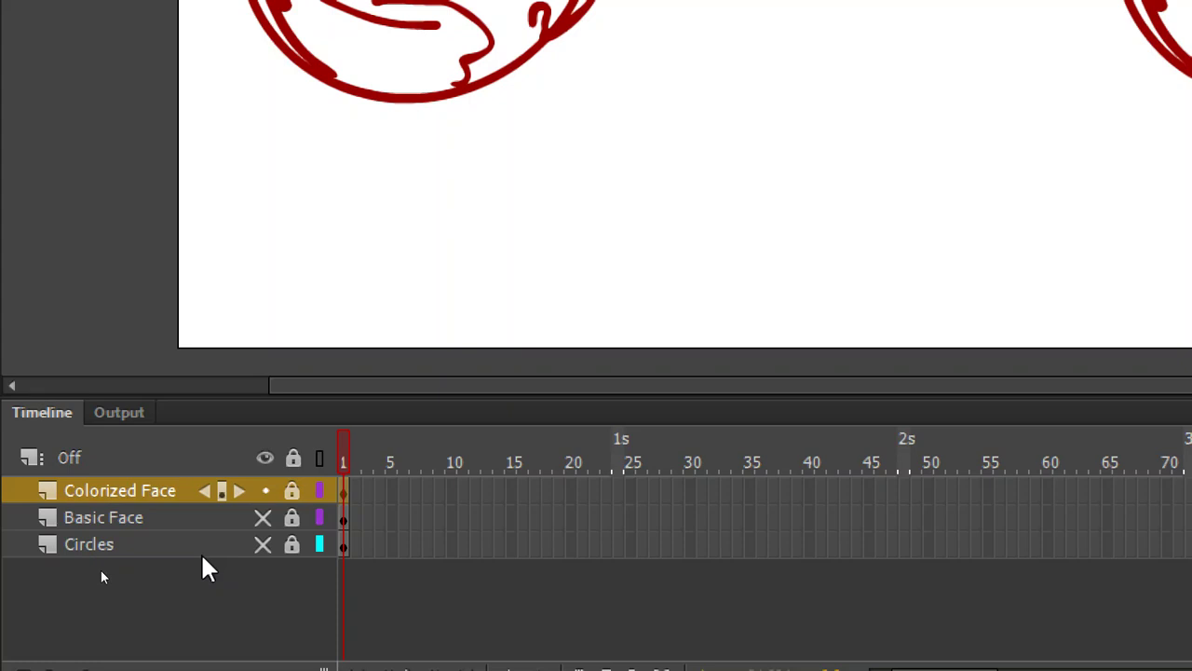
pyautogui.rightClick(163, 491)
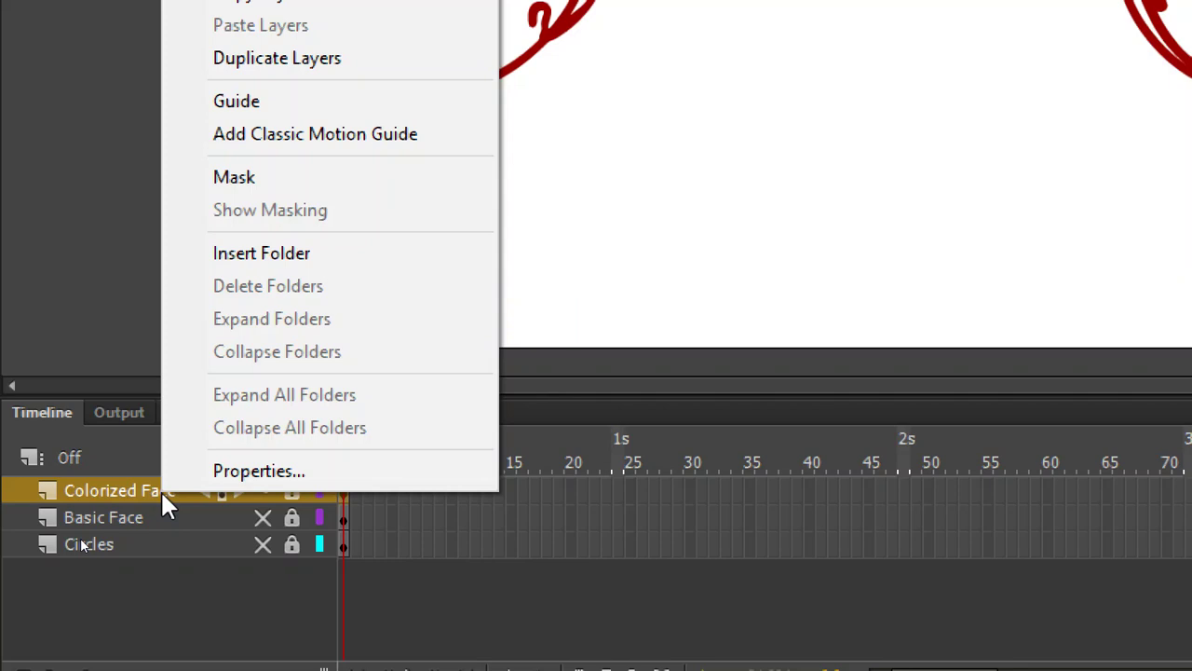
pyautogui.click(893, 147)
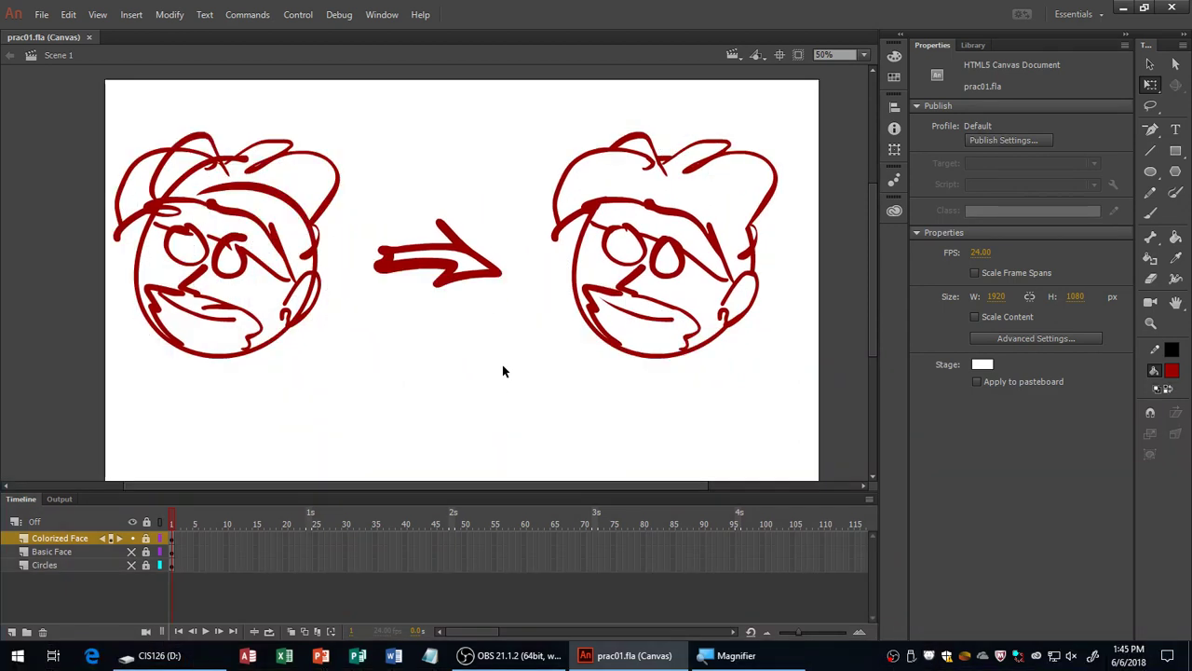
# Unlock the Colorized Face layer and pull the cleaned-up face's hairline tip slightly away from the ear to leave a small gap.
pyautogui.press('z')
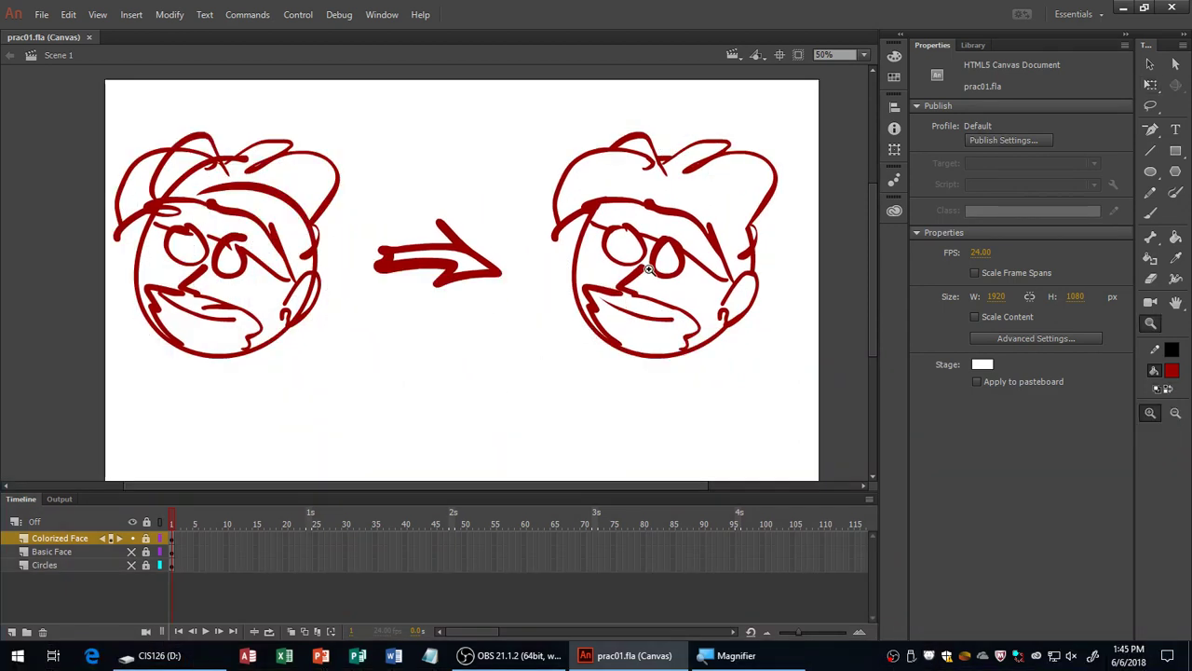
pyautogui.click(651, 266)
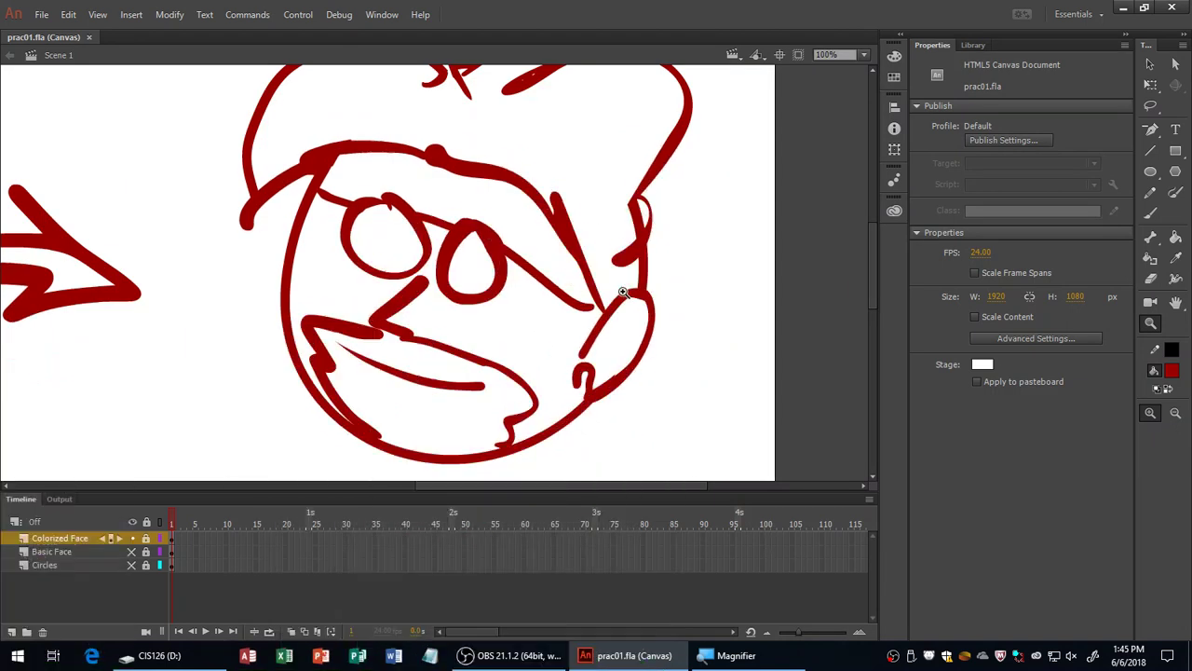
pyautogui.press('h')
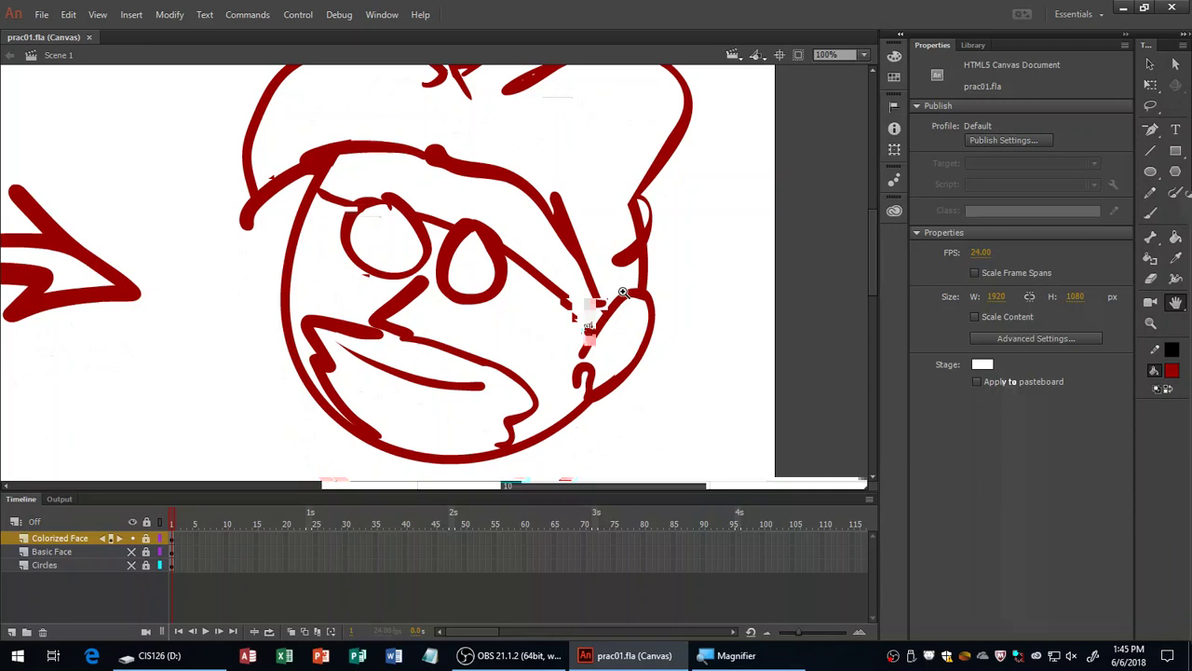
pyautogui.moveTo(623, 292); pyautogui.dragTo(588, 329)
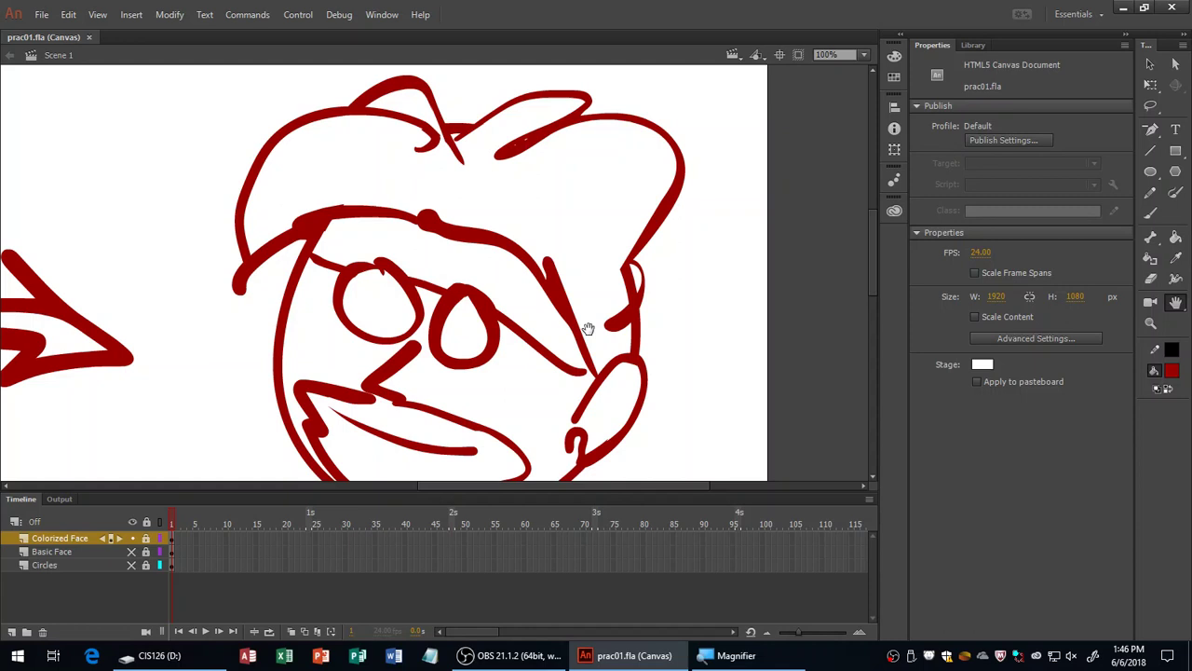
pyautogui.moveTo(588, 329); pyautogui.dragTo(578, 296)
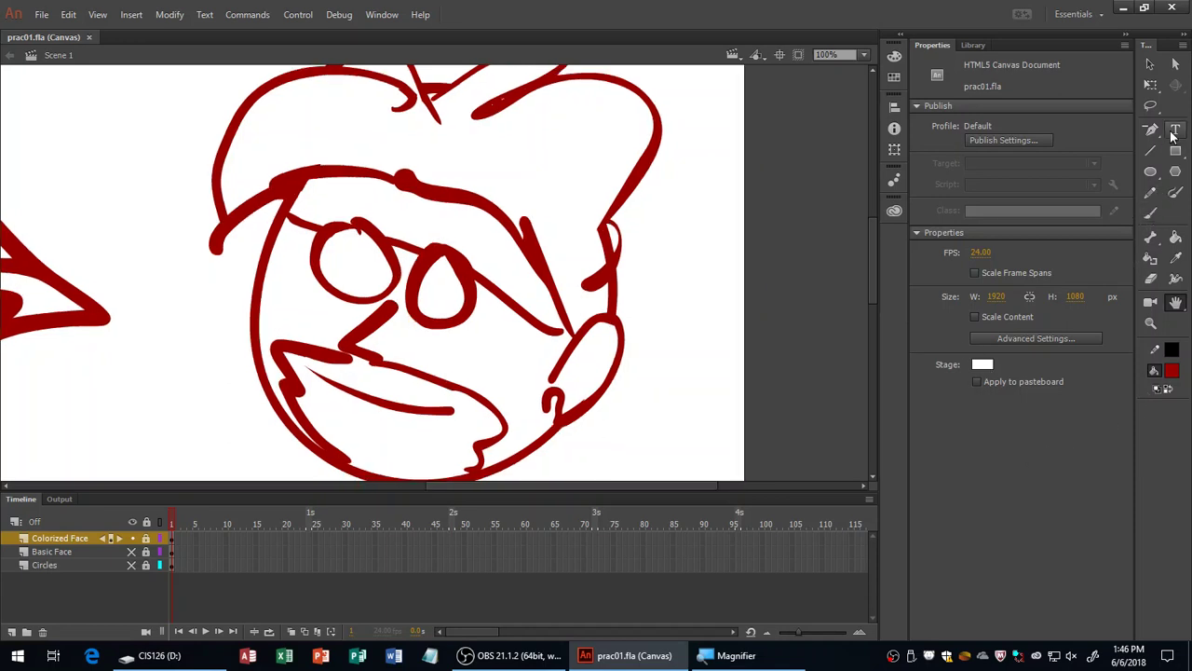
pyautogui.click(1175, 240)
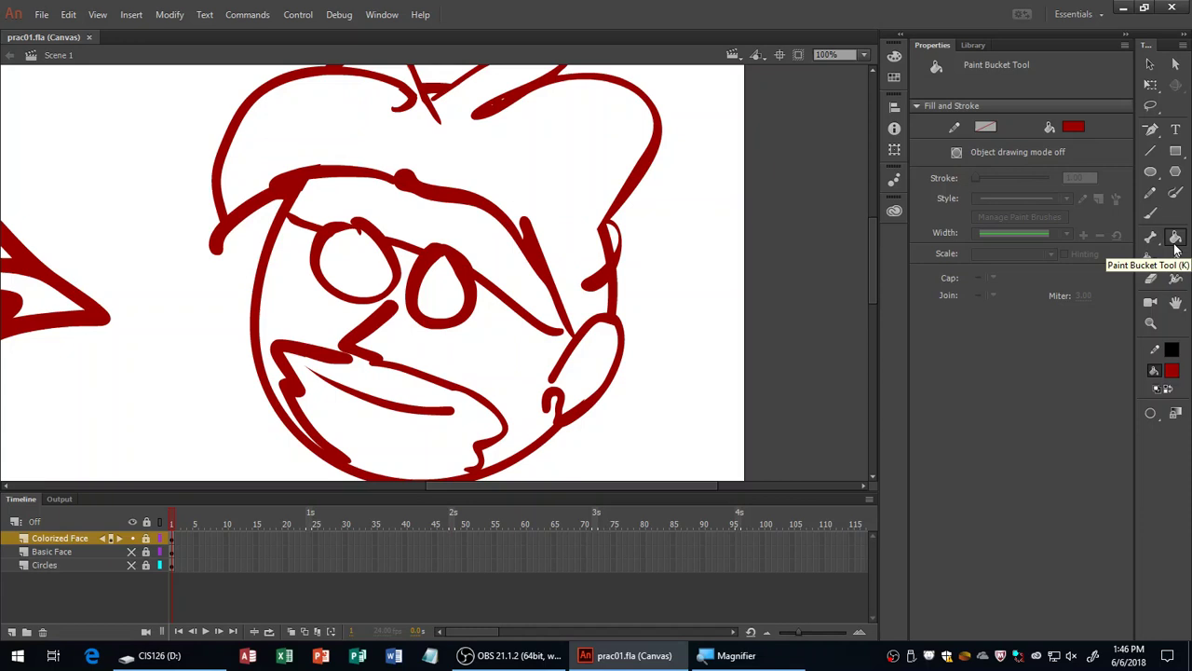
pyautogui.press('v')
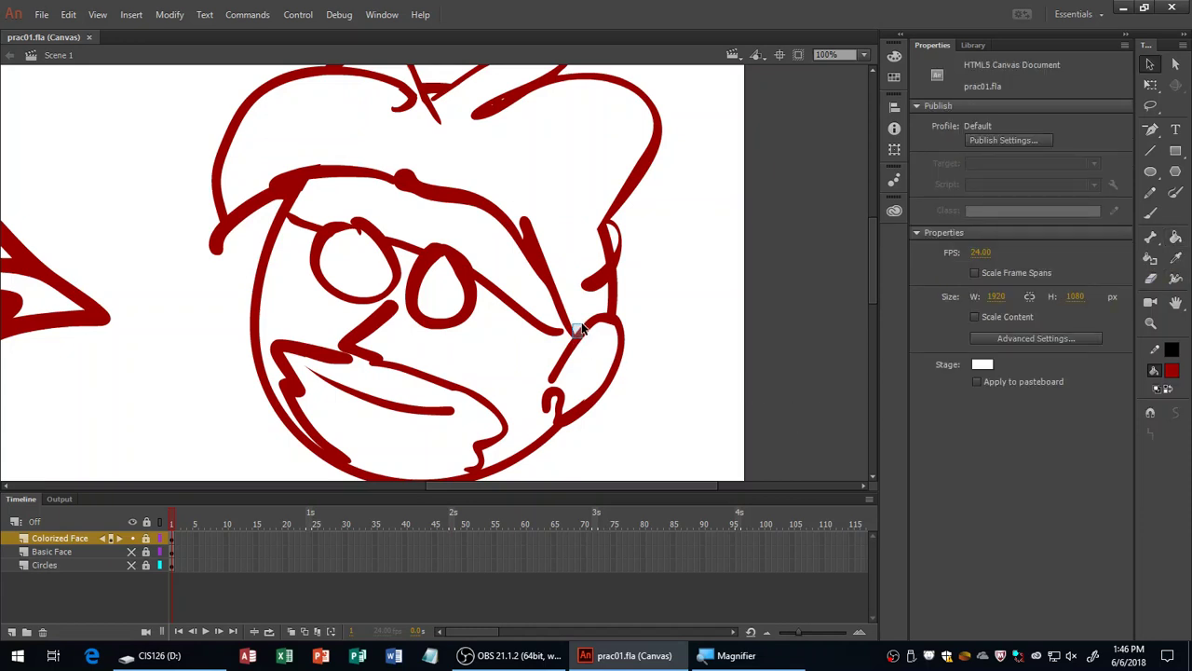
pyautogui.click(146, 540)
pyautogui.click(504, 359)
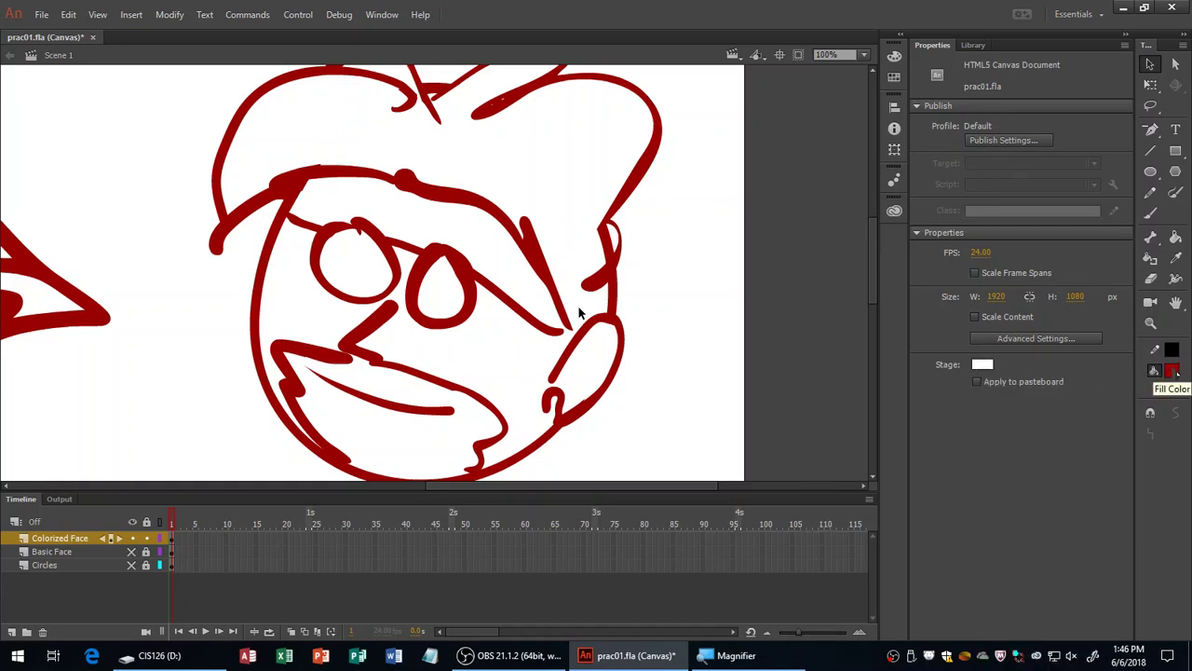
# Set the Paint Bucket fill colour to dark grey and try filling the hair area.
pyautogui.press('k')
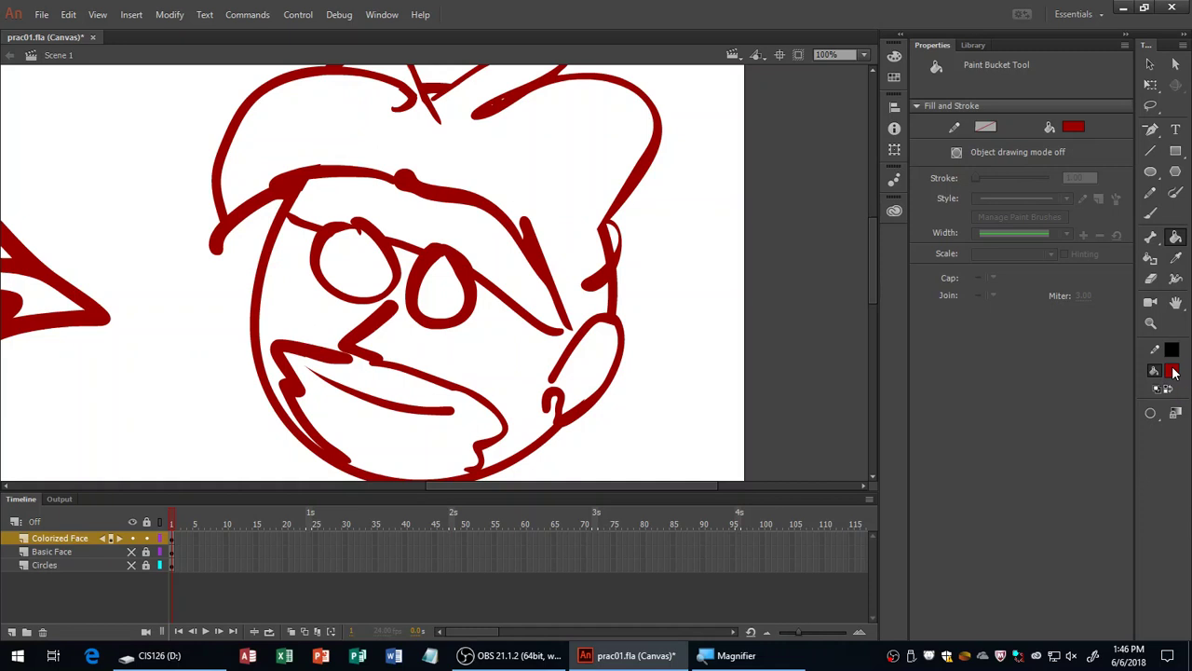
pyautogui.click(1173, 370)
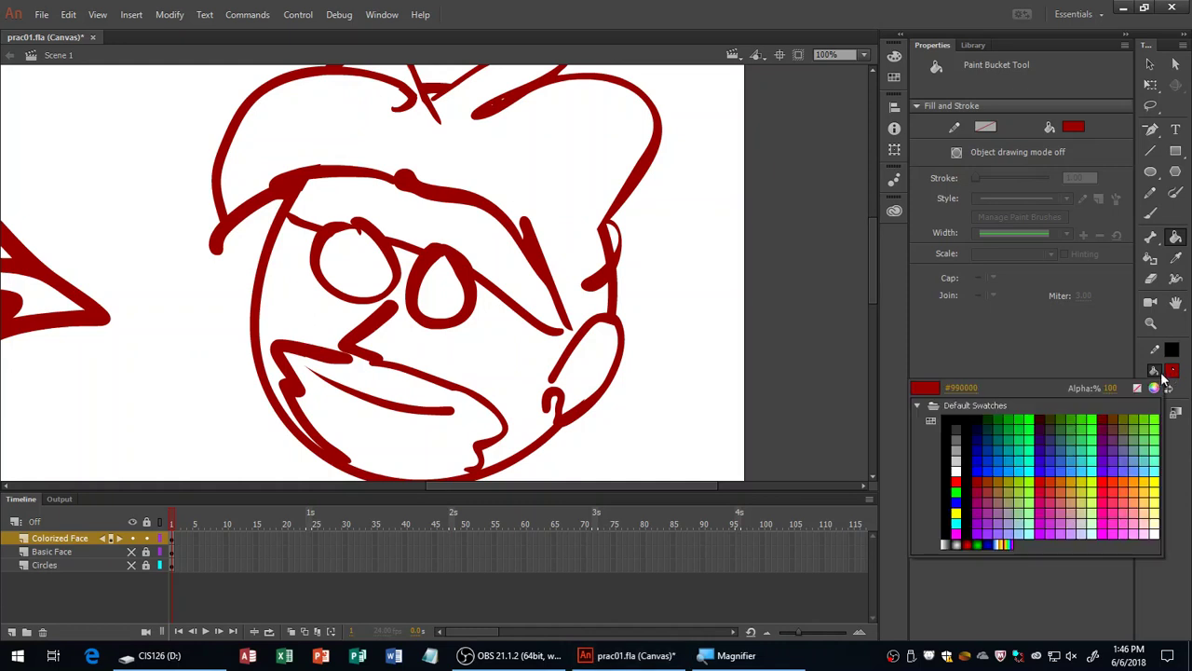
pyautogui.click(961, 426)
pyautogui.click(479, 168)
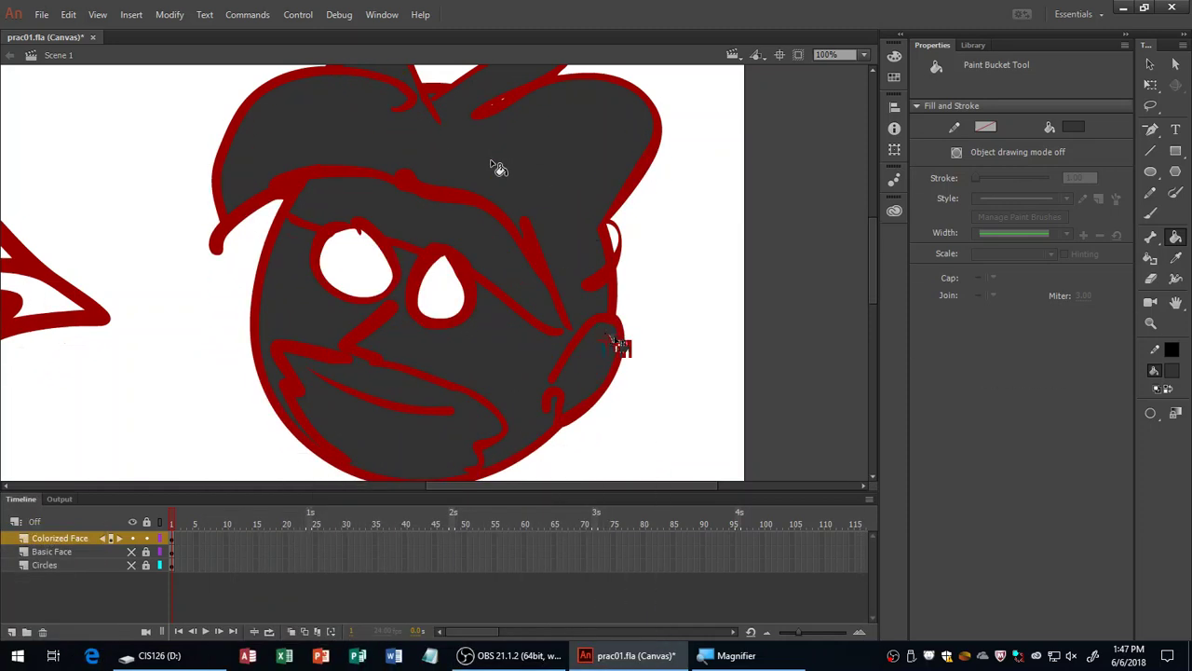
# Examine the spot where the hairline and glasses-arm strokes meet the ear outline for gaps.
pyautogui.press('z')
pyautogui.click(478, 301)
pyautogui.click(419, 280)
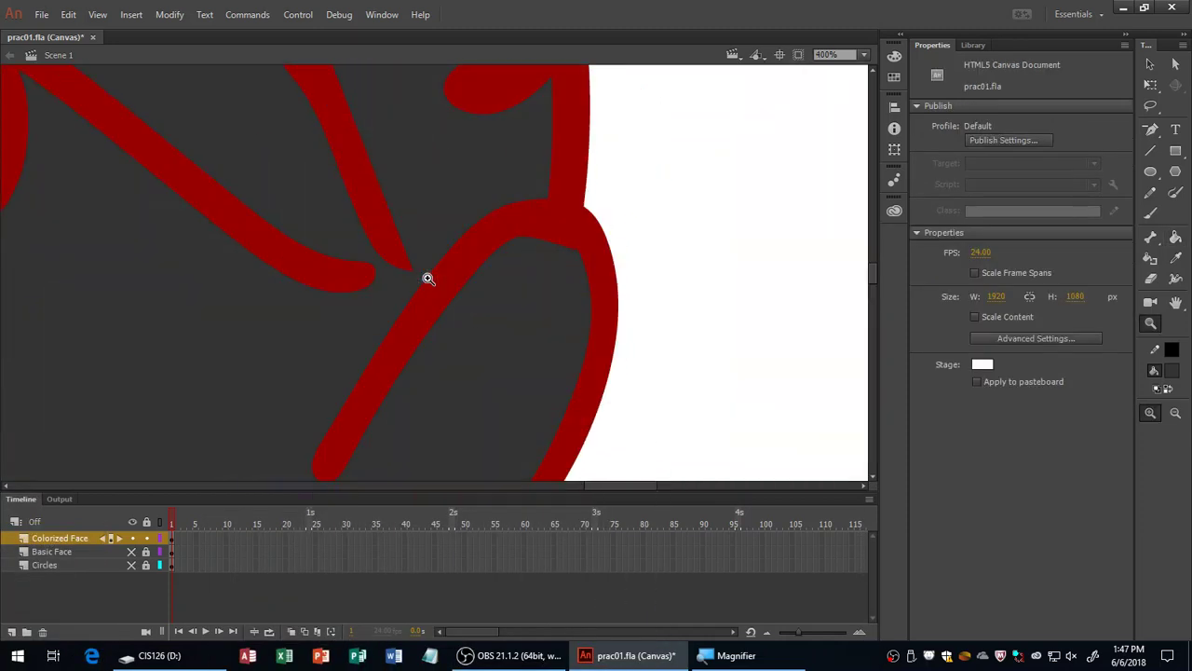
pyautogui.keyDown('alt'); pyautogui.click(428, 278); pyautogui.keyUp('alt')
pyautogui.keyDown('alt'); pyautogui.click(427, 278); pyautogui.keyUp('alt')
pyautogui.keyDown('alt'); pyautogui.click(427, 279); pyautogui.keyUp('alt')
pyautogui.keyDown('alt'); pyautogui.click(428, 278); pyautogui.keyUp('alt')
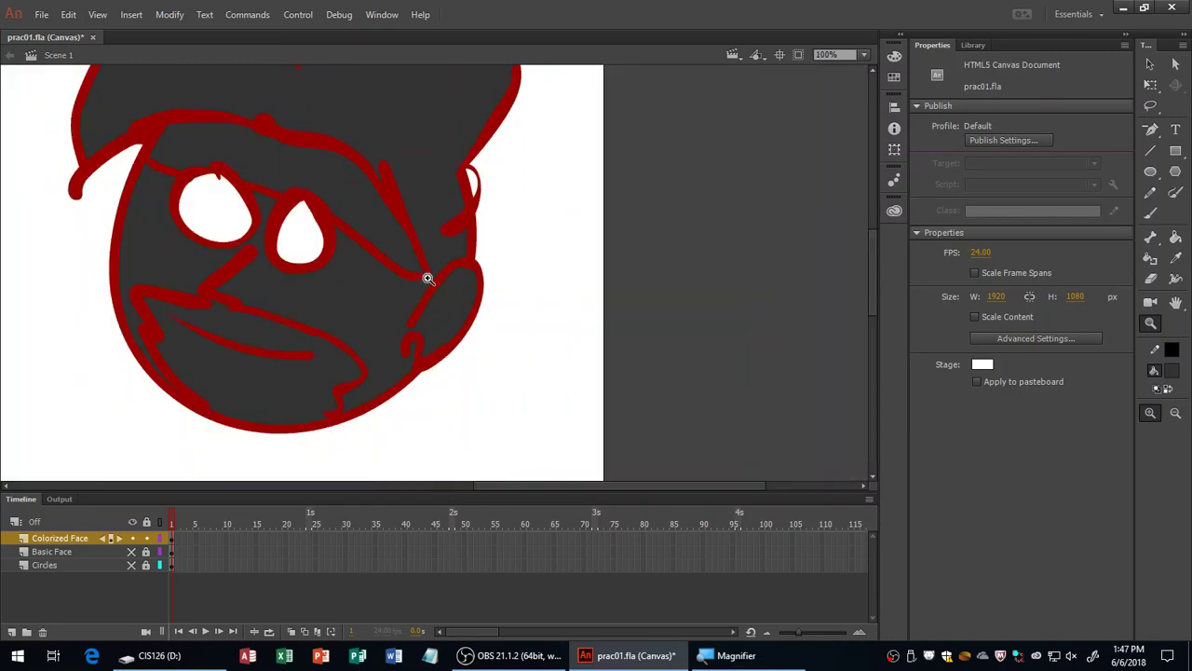
pyautogui.press('h')
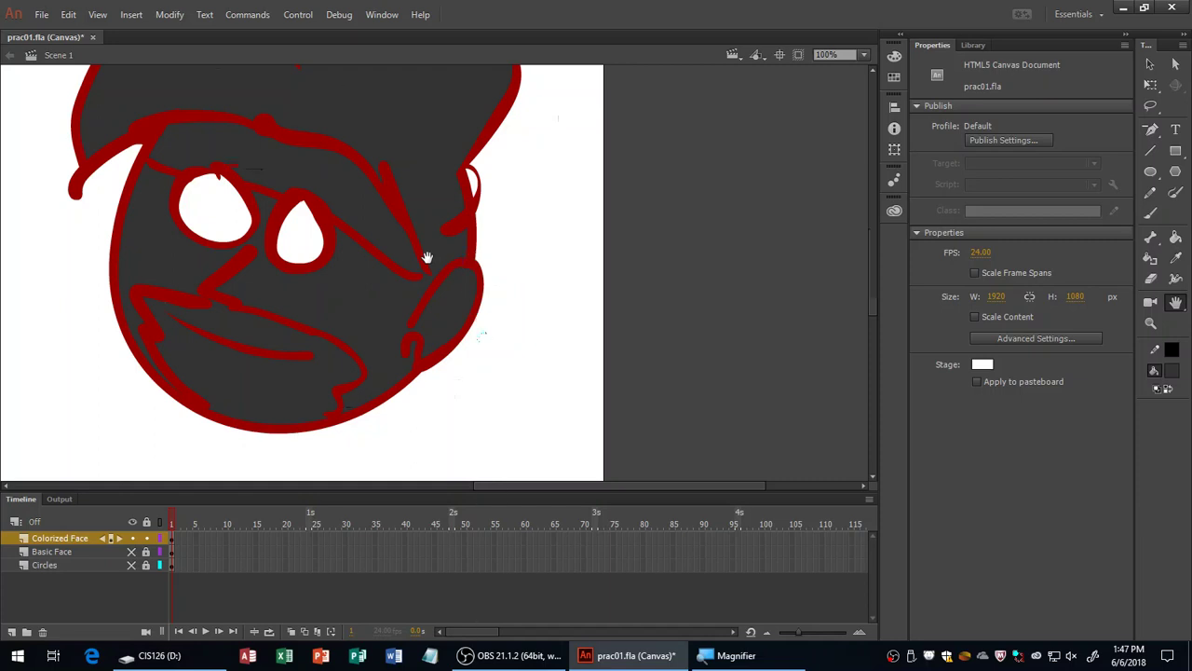
# Close the gaps beside the ear by pulling the hairline and glasses-arm stroke ends onto the ear outline.
pyautogui.press('z')
pyautogui.click(475, 329)
pyautogui.press('v')
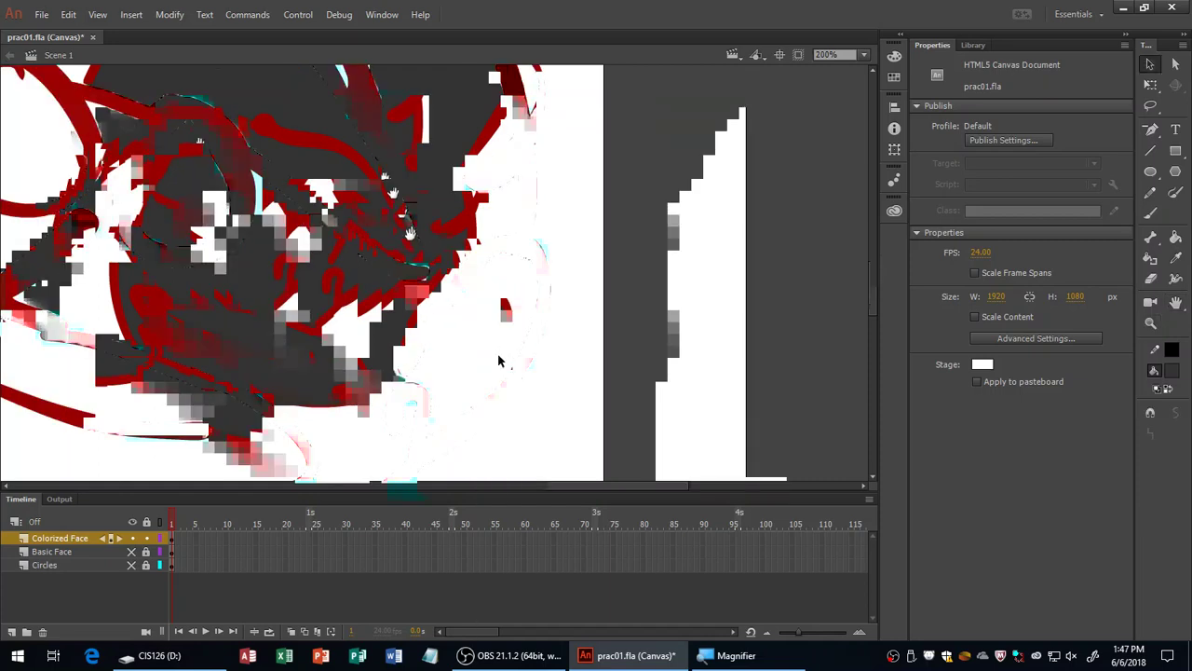
pyautogui.moveTo(445, 275); pyautogui.dragTo(451, 278)
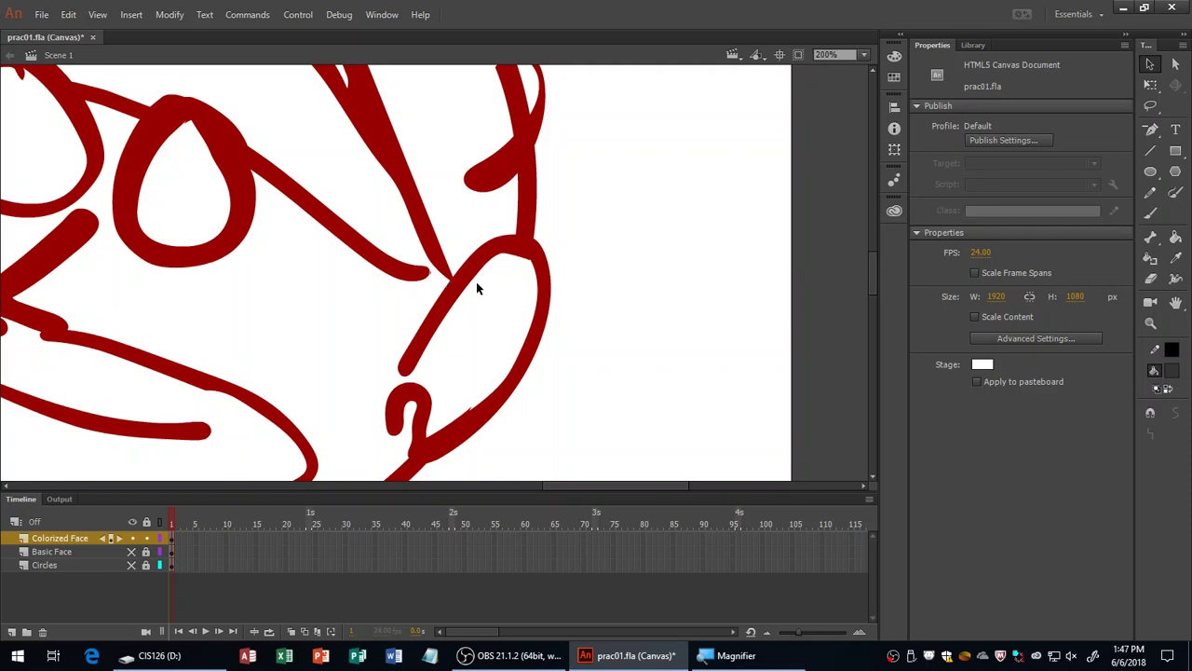
pyautogui.moveTo(434, 272); pyautogui.dragTo(449, 283)
pyautogui.hotkey('ctrl', '-')
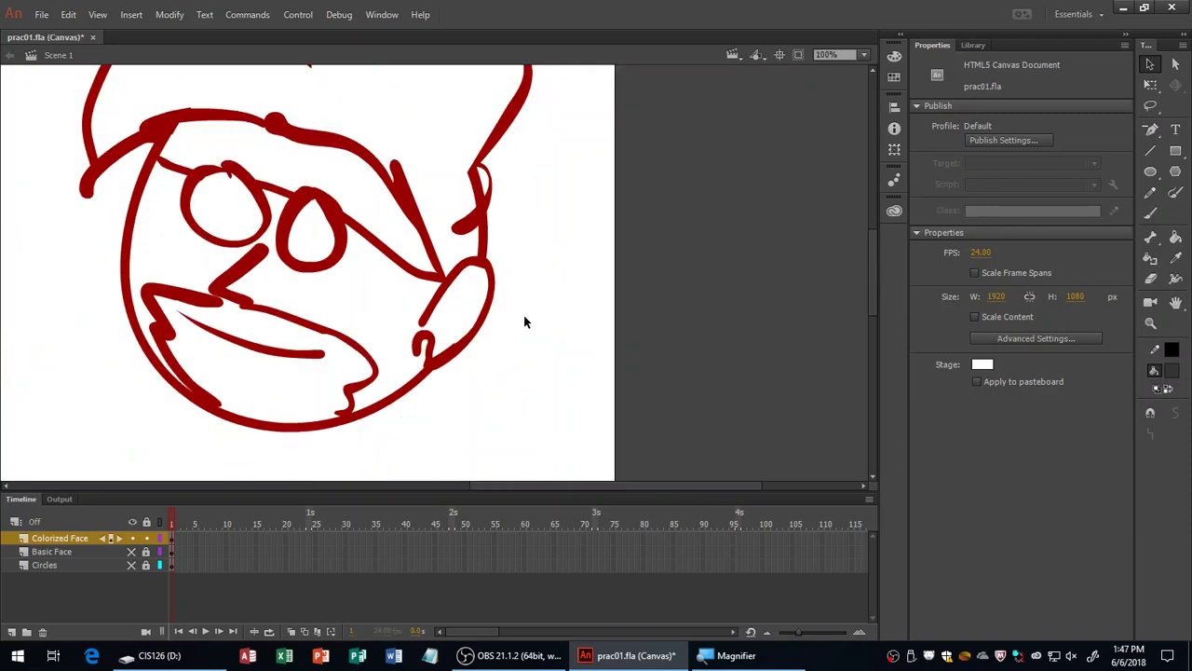
# Try a dark grey Paint Bucket fill on the enclosed hair area, and undo it.
pyautogui.press('h')
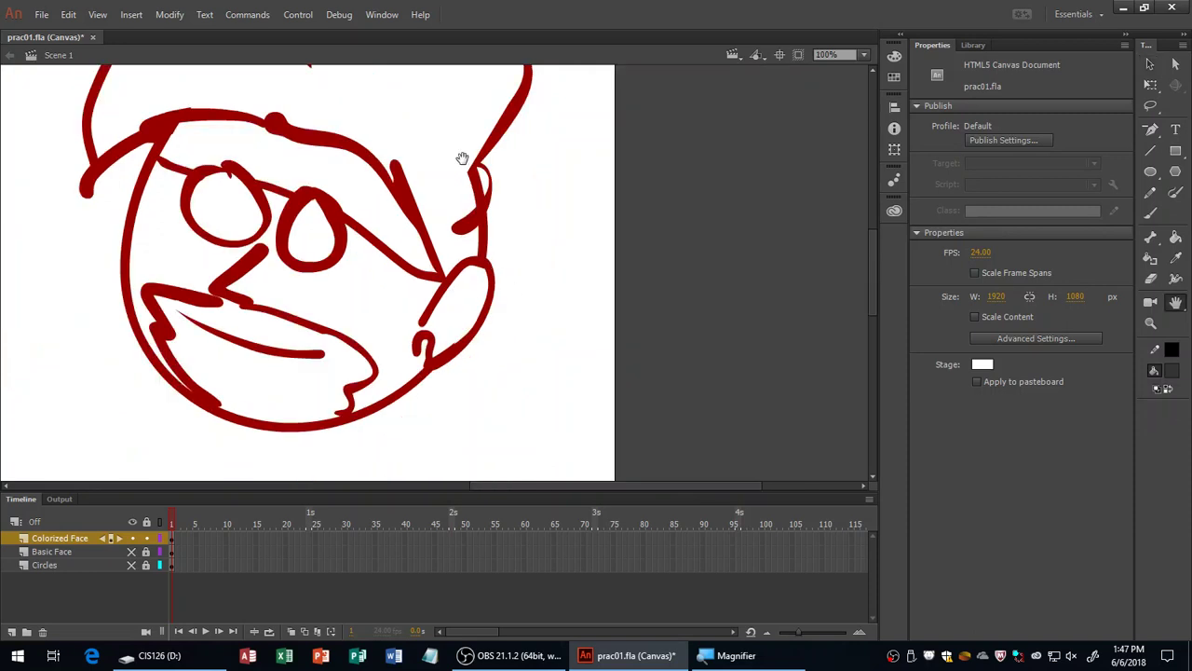
pyautogui.moveTo(462, 156); pyautogui.dragTo(462, 220)
pyautogui.press('k')
pyautogui.click(434, 192)
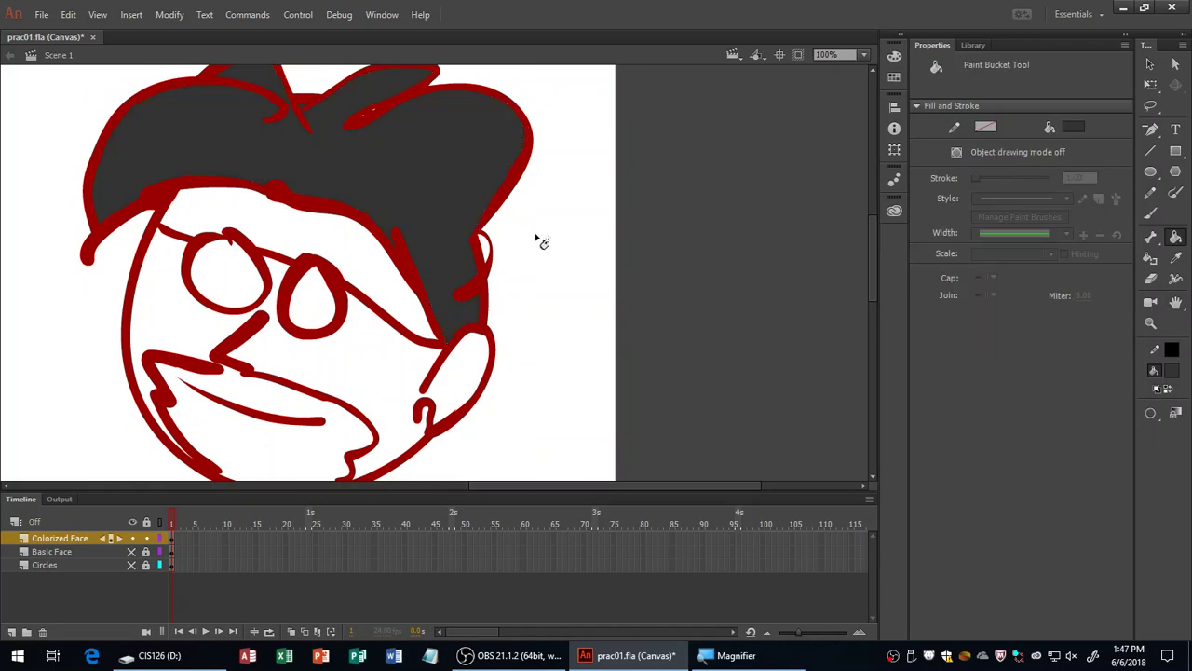
pyautogui.hotkey('ctrl', 'z')
pyautogui.press('b')
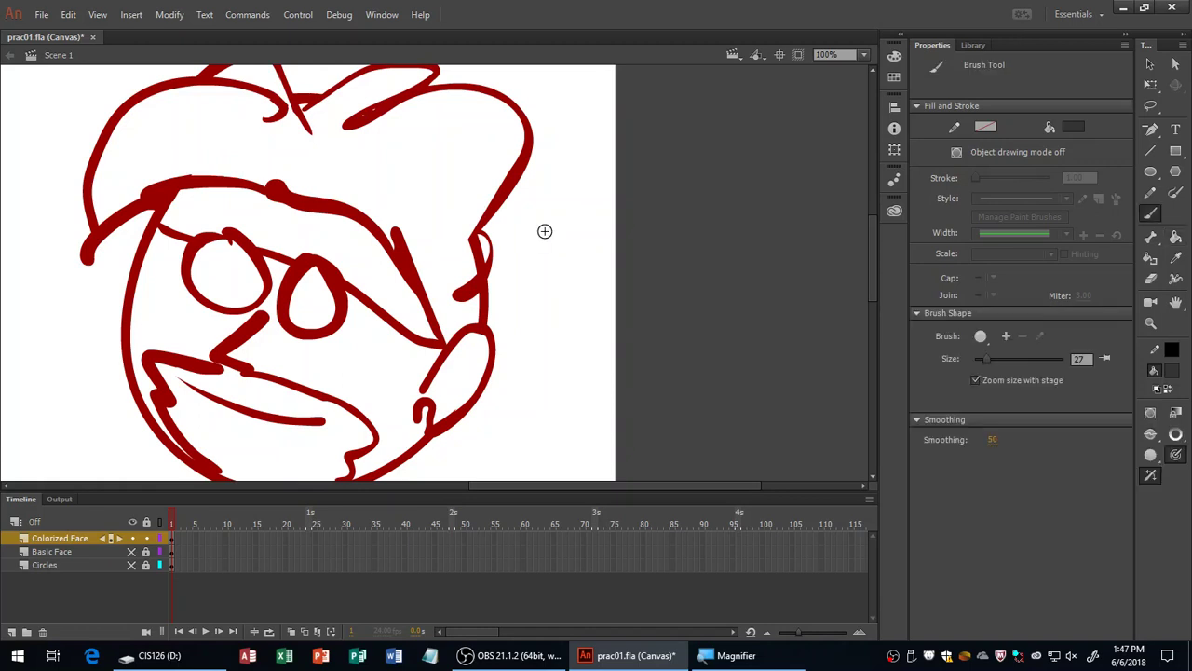
pyautogui.press('v')
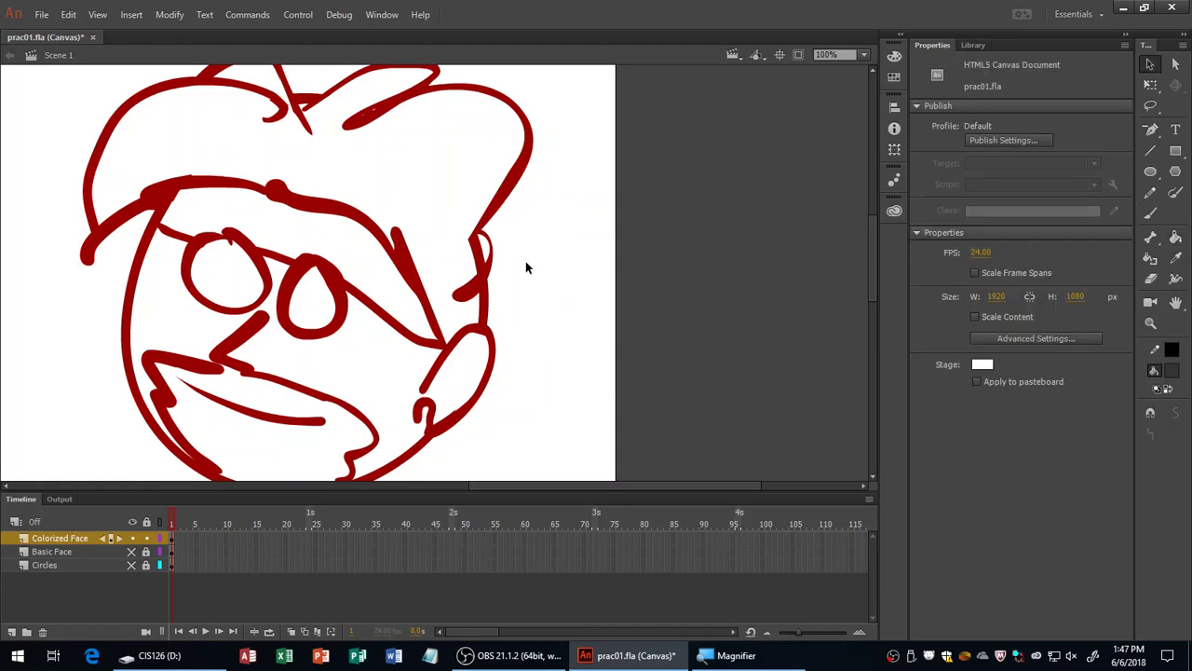
# Fill the hair with dark grey using the Paint Bucket.
pyautogui.press('k')
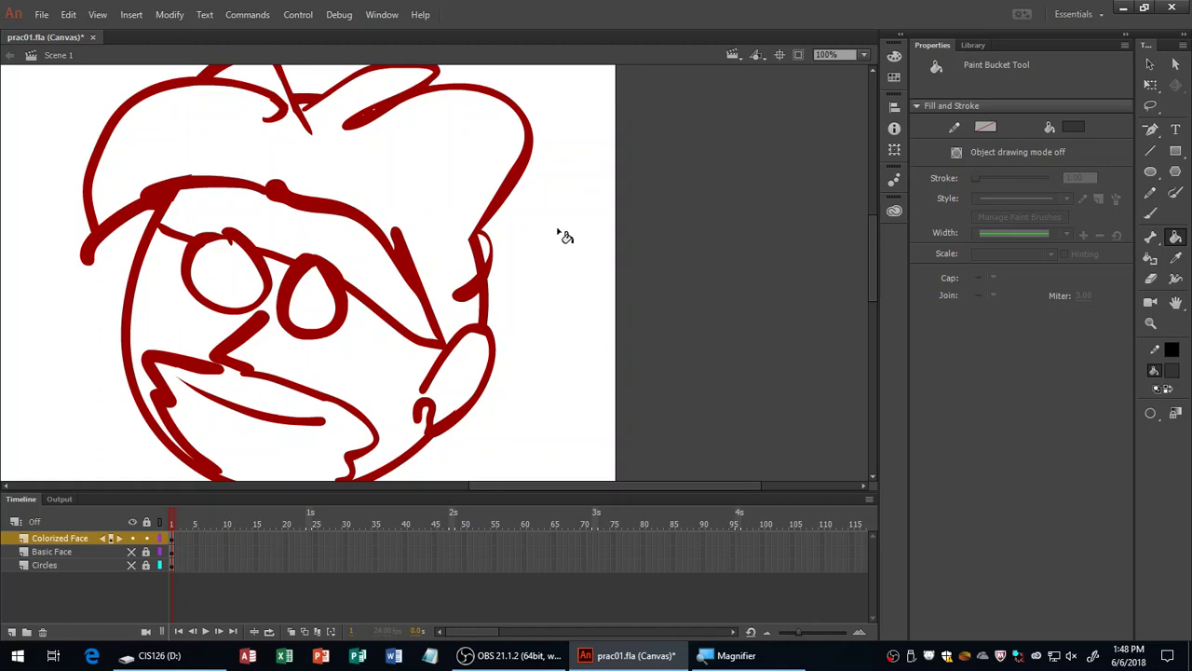
pyautogui.click(442, 204)
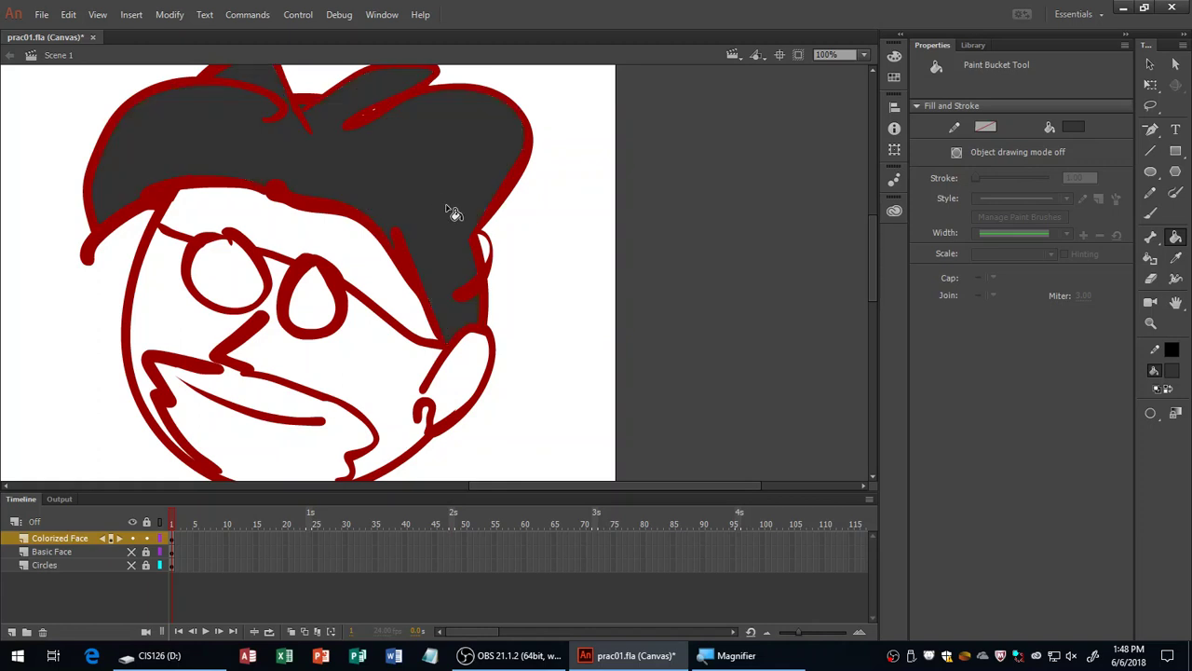
# Try to fill the beard with dark grey, and undo the fill.
pyautogui.moveTo(557, 216)
pyautogui.mouseDown()
pyautogui.moveTo(559, 232)
pyautogui.moveTo(565, 199)
pyautogui.mouseUp()
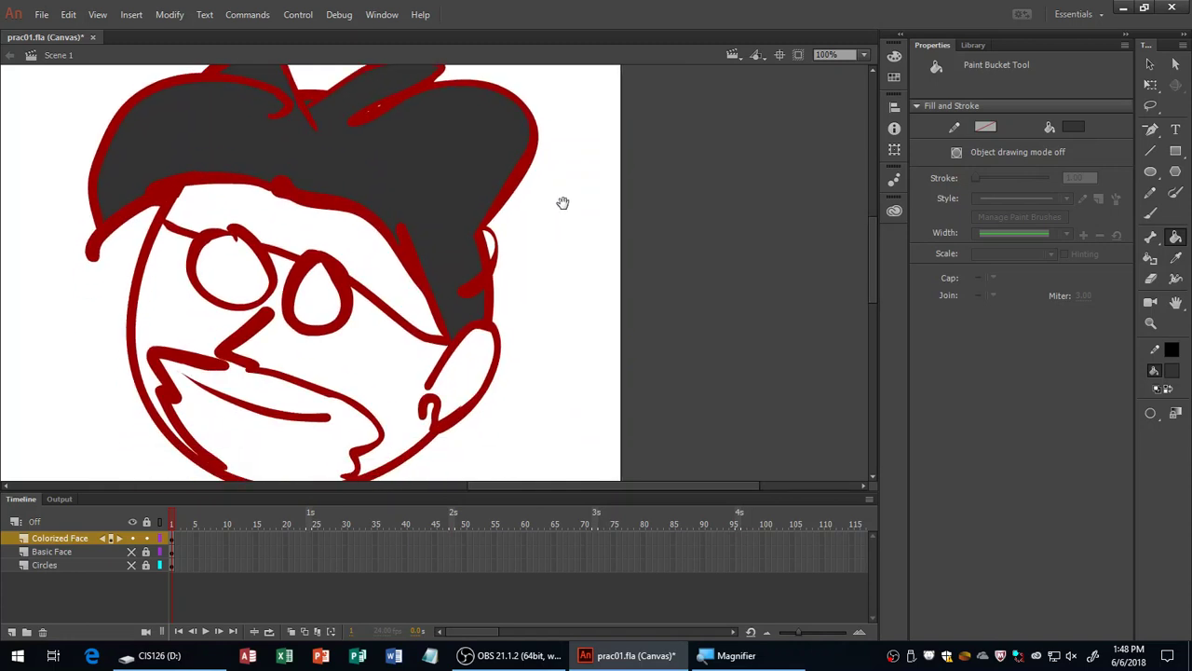
pyautogui.click(363, 436)
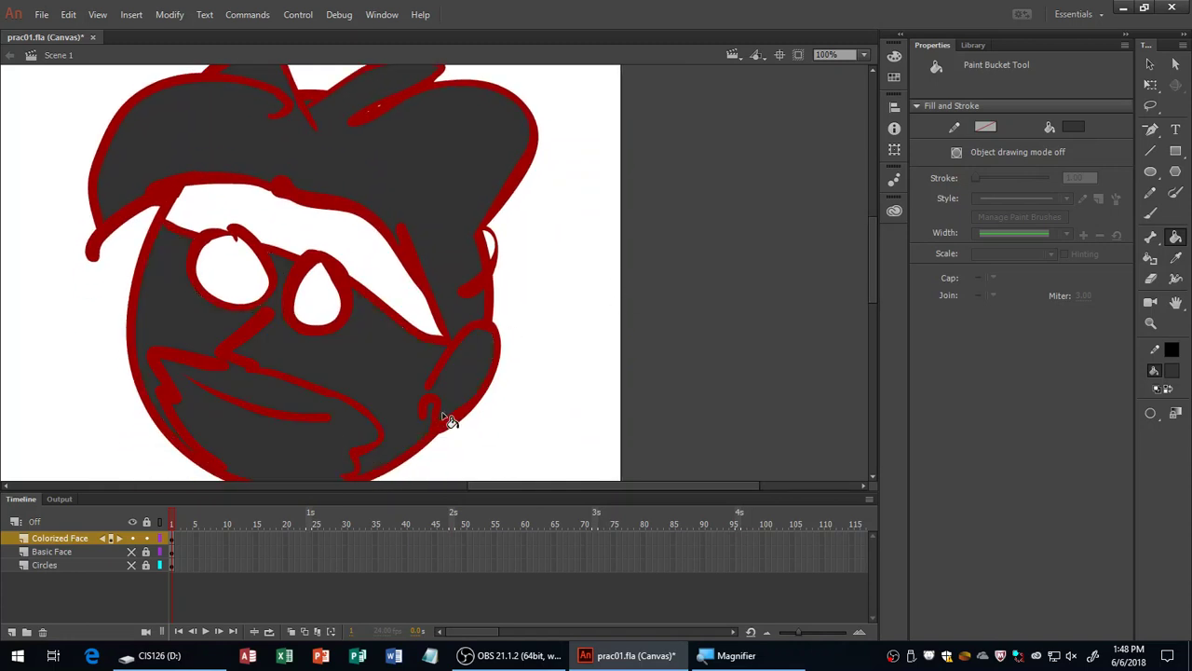
pyautogui.moveTo(500, 394); pyautogui.dragTo(506, 274)
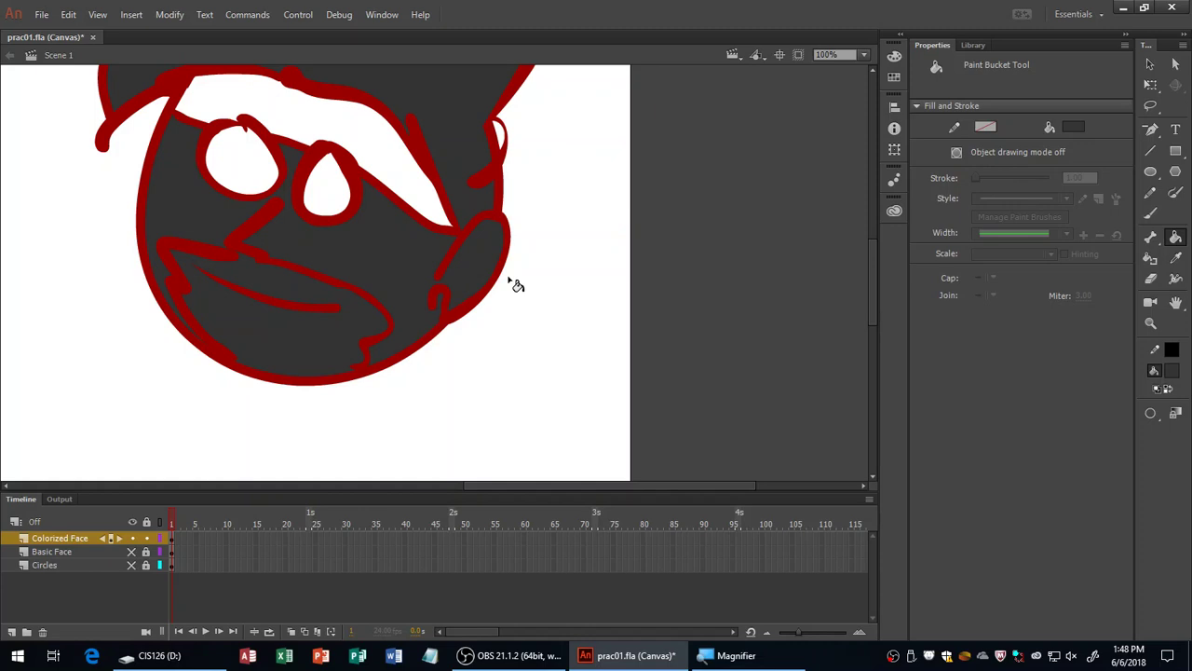
pyautogui.hotkey('ctrl', 'z')
# Examine the narrow gap between the nose stroke and the end of the moustache outline.
pyautogui.press('z')
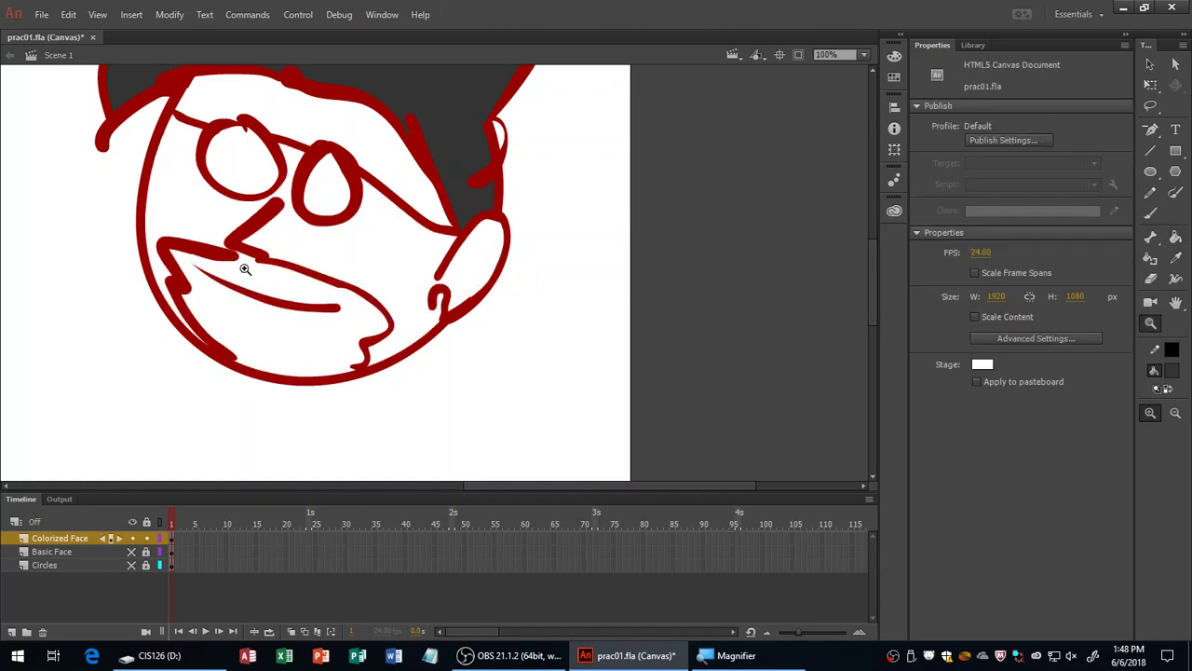
pyautogui.click(243, 264)
pyautogui.click(405, 259)
pyautogui.click(466, 270)
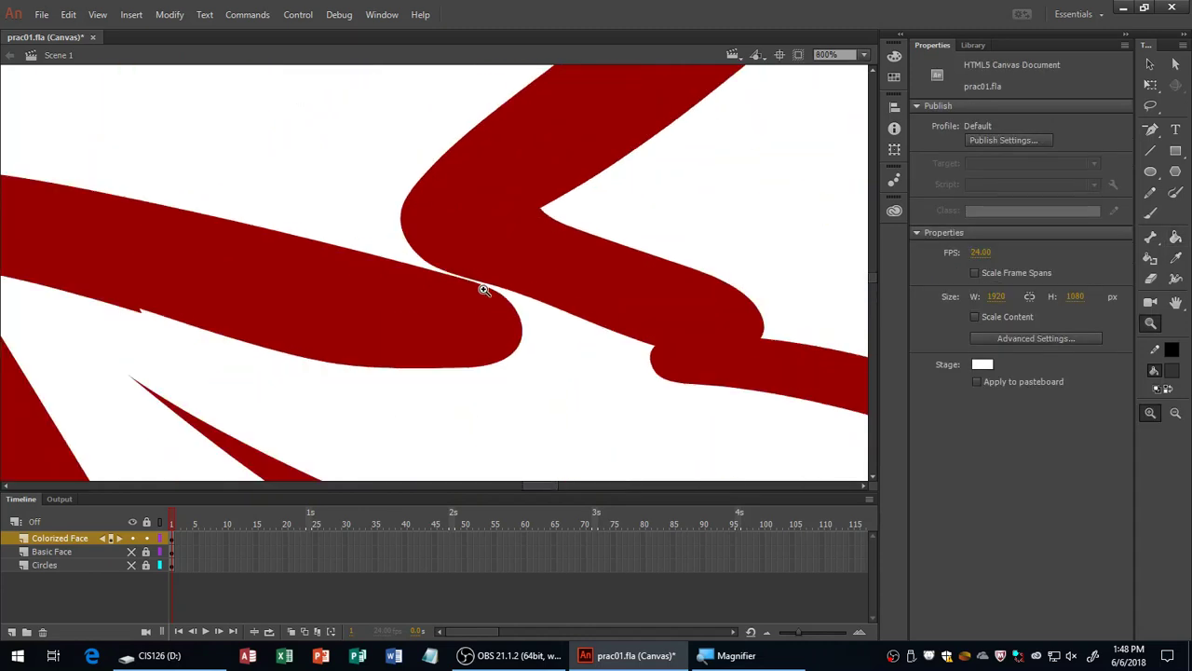
pyautogui.click(484, 289)
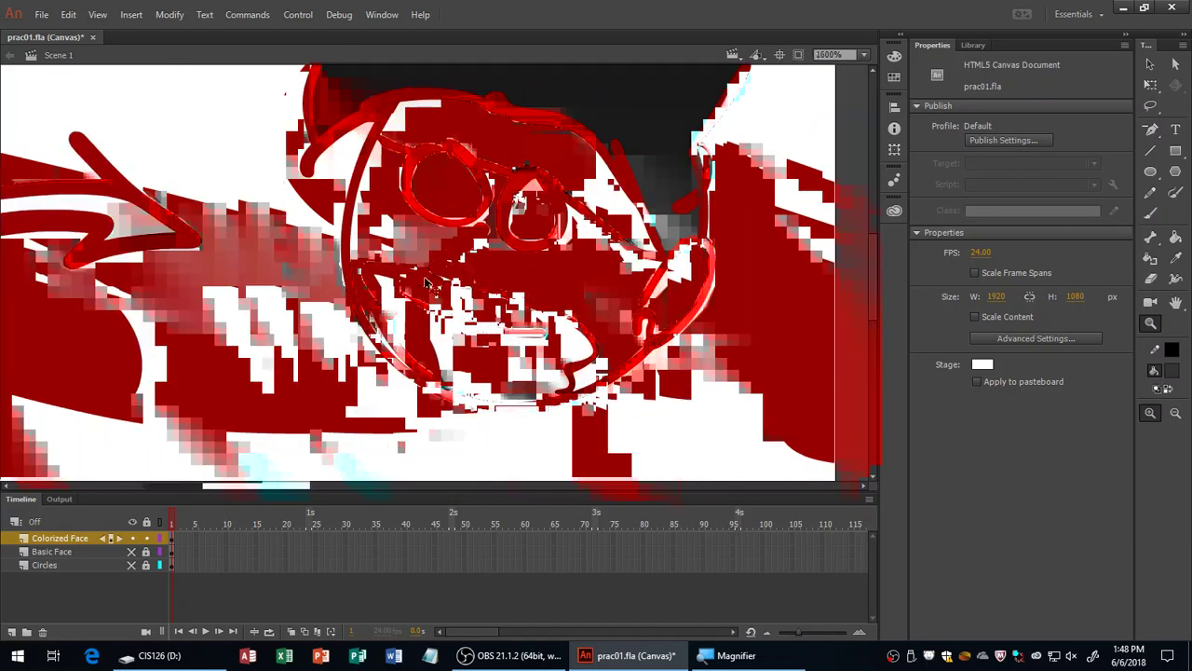
pyautogui.hotkey('ctrl', '1')
# Try dark grey fills on the cheek, the beard and the nose strokes, undoing each fill.
pyautogui.press('k')
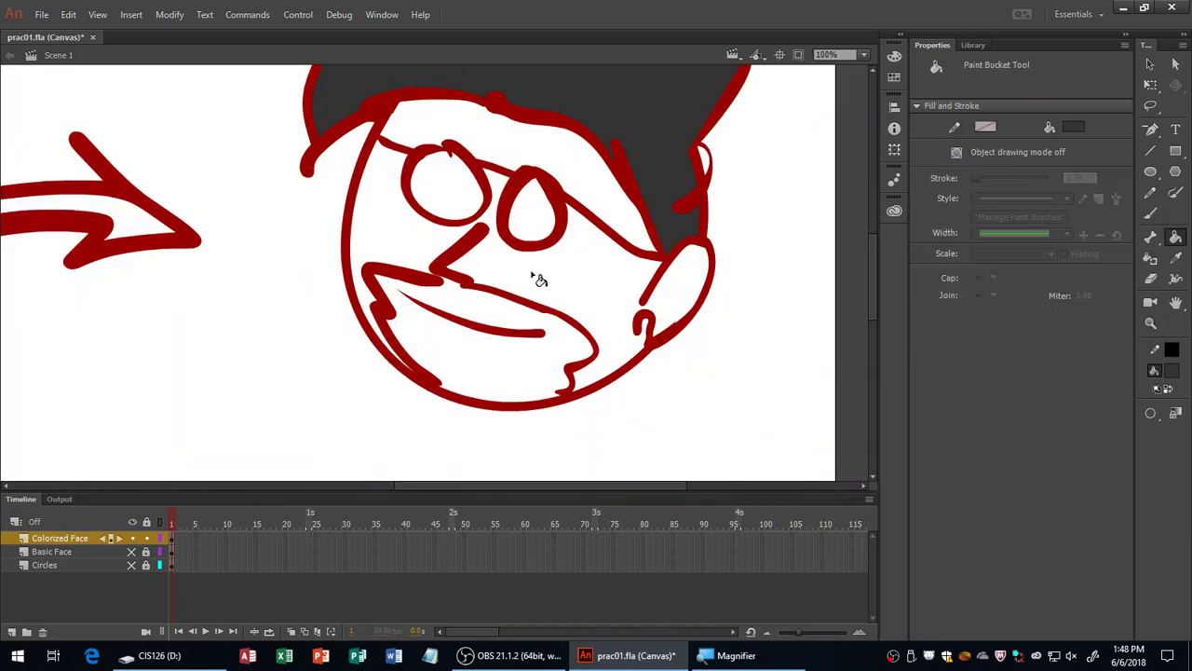
pyautogui.click(550, 264)
pyautogui.hotkey('ctrl', 'z')
pyautogui.click(537, 393)
pyautogui.hotkey('ctrl', 'z')
pyautogui.click(439, 276)
pyautogui.hotkey('ctrl', 'z')
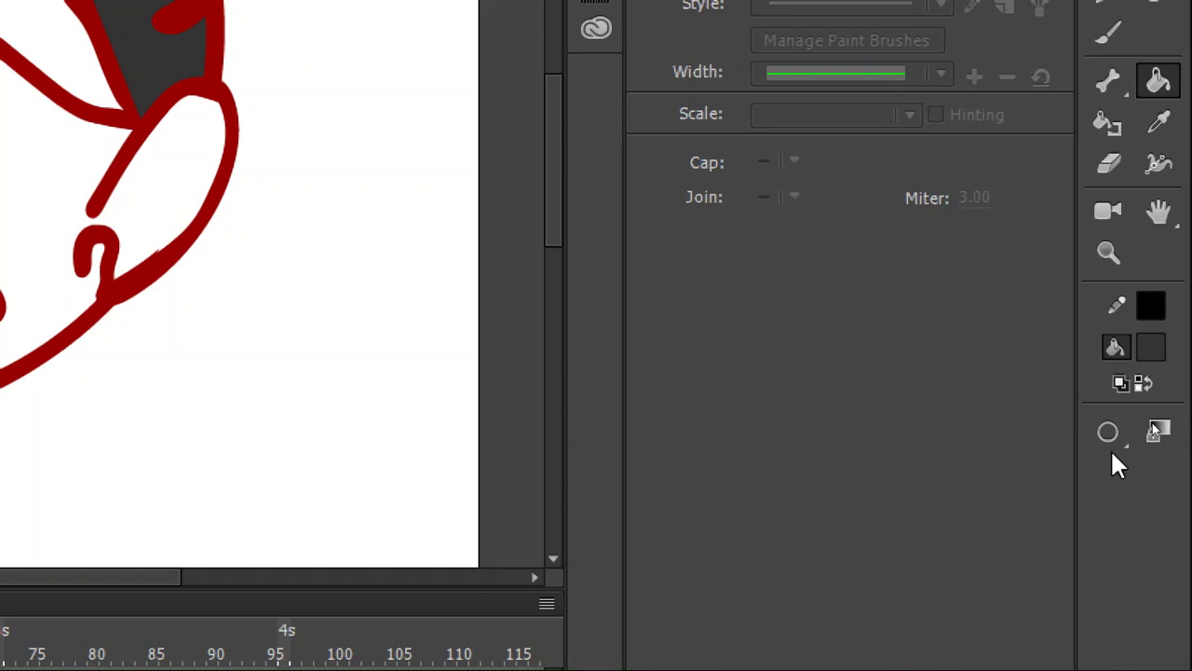
# Set the Paint Bucket gap size to Close Small Gaps and fill the beard with dark grey.
pyautogui.click(1117, 440)
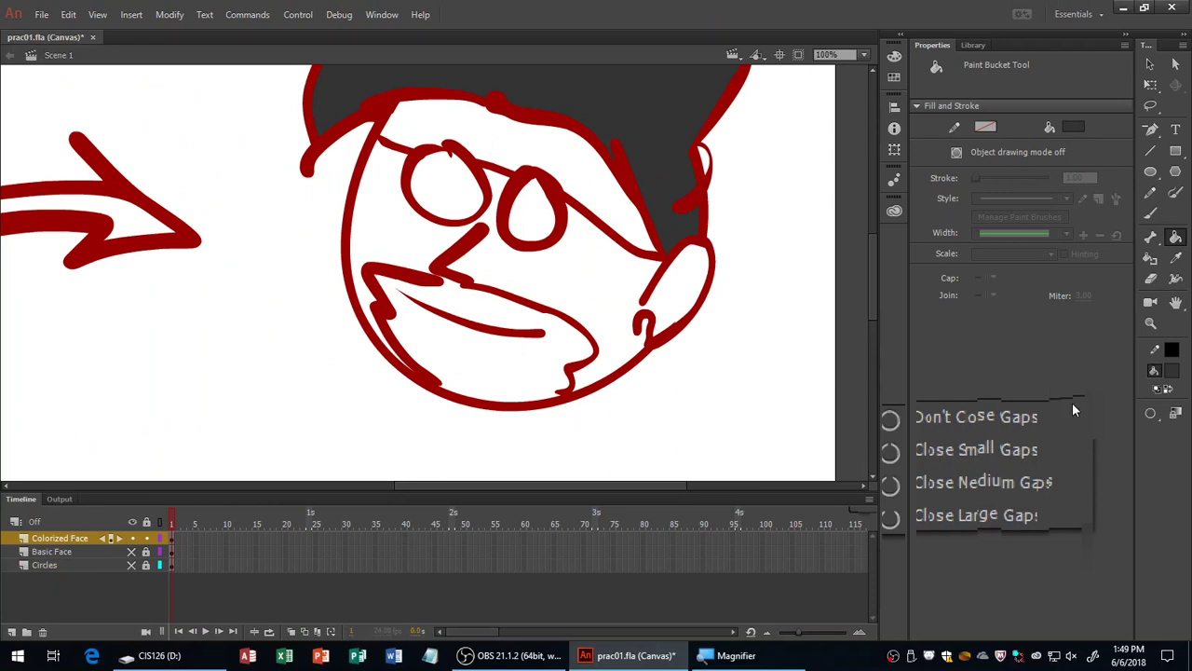
pyautogui.click(1154, 410)
pyautogui.click(1116, 429)
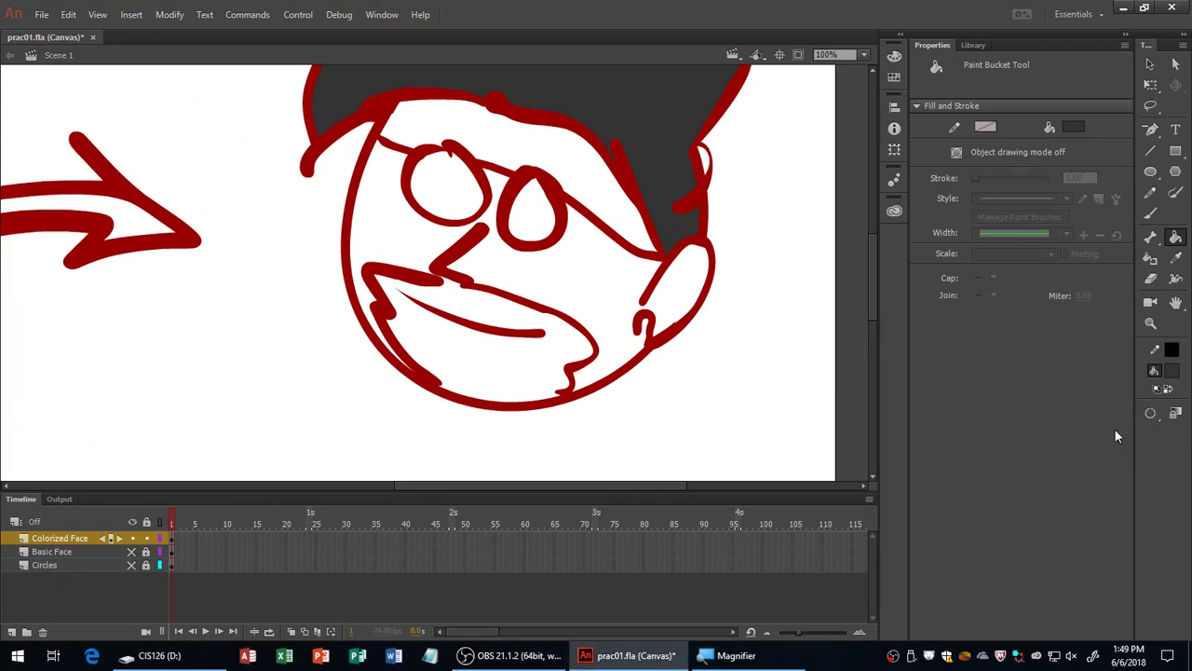
pyautogui.click(510, 378)
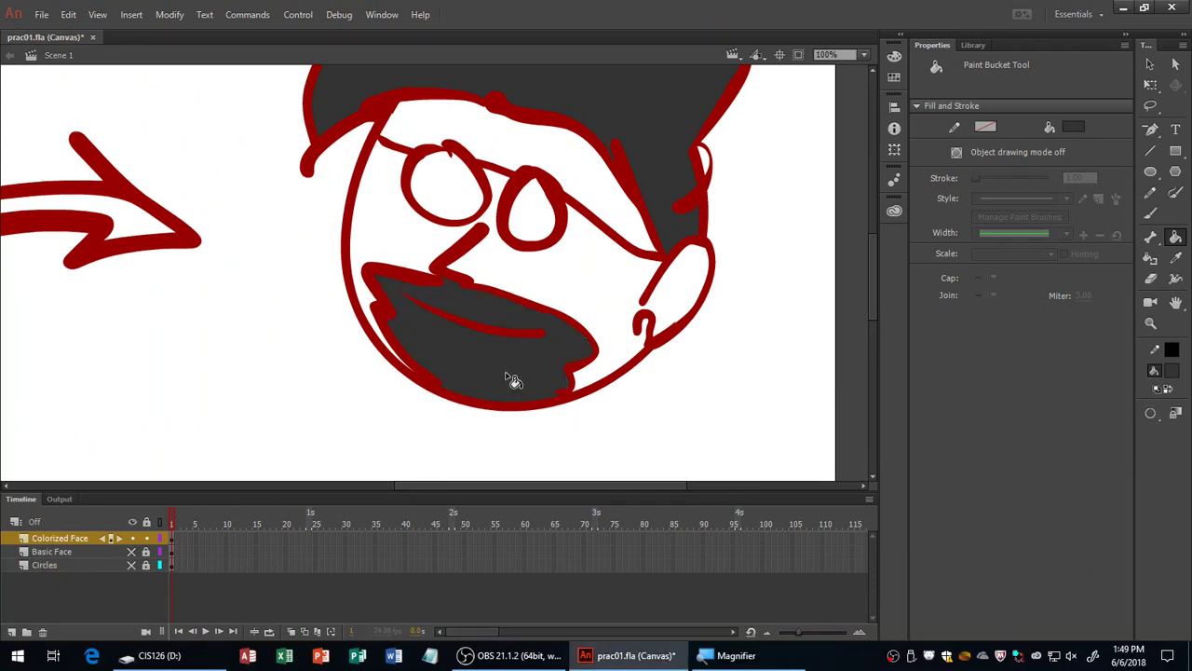
# Try bending the moustache stroke's upper edge against the nose stroke to close the gap between them.
pyautogui.press('z')
pyautogui.click(454, 285)
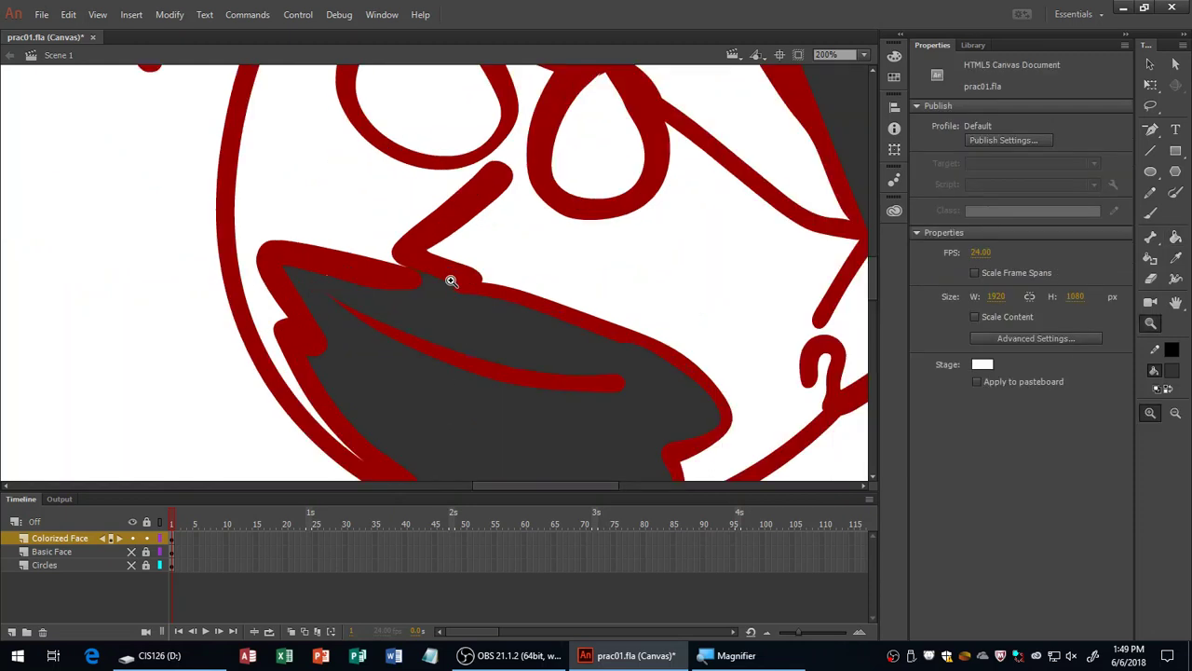
pyautogui.click(409, 271)
pyautogui.click(410, 271)
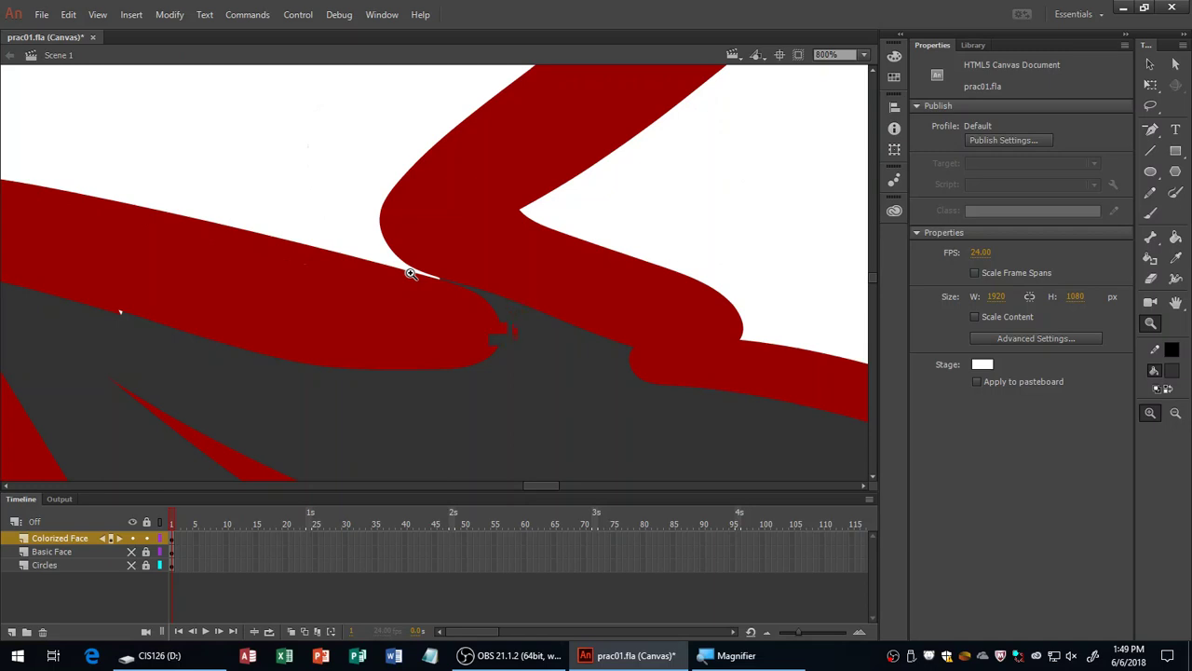
pyautogui.click(411, 272)
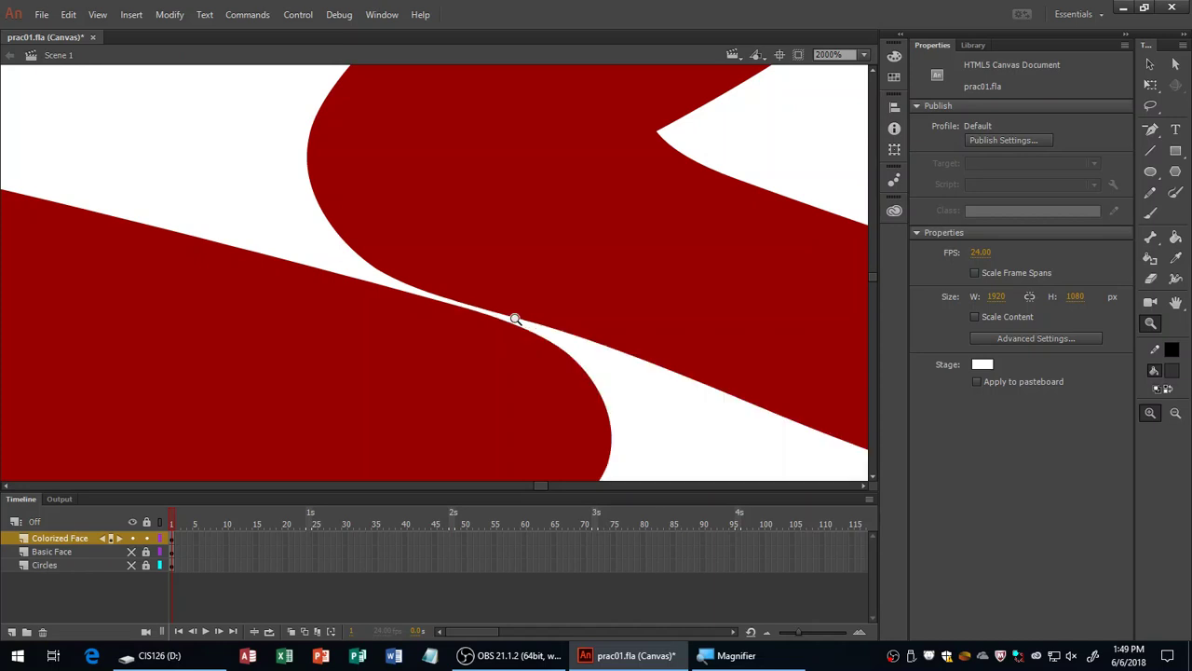
pyautogui.press('v')
pyautogui.moveTo(503, 320); pyautogui.dragTo(508, 321)
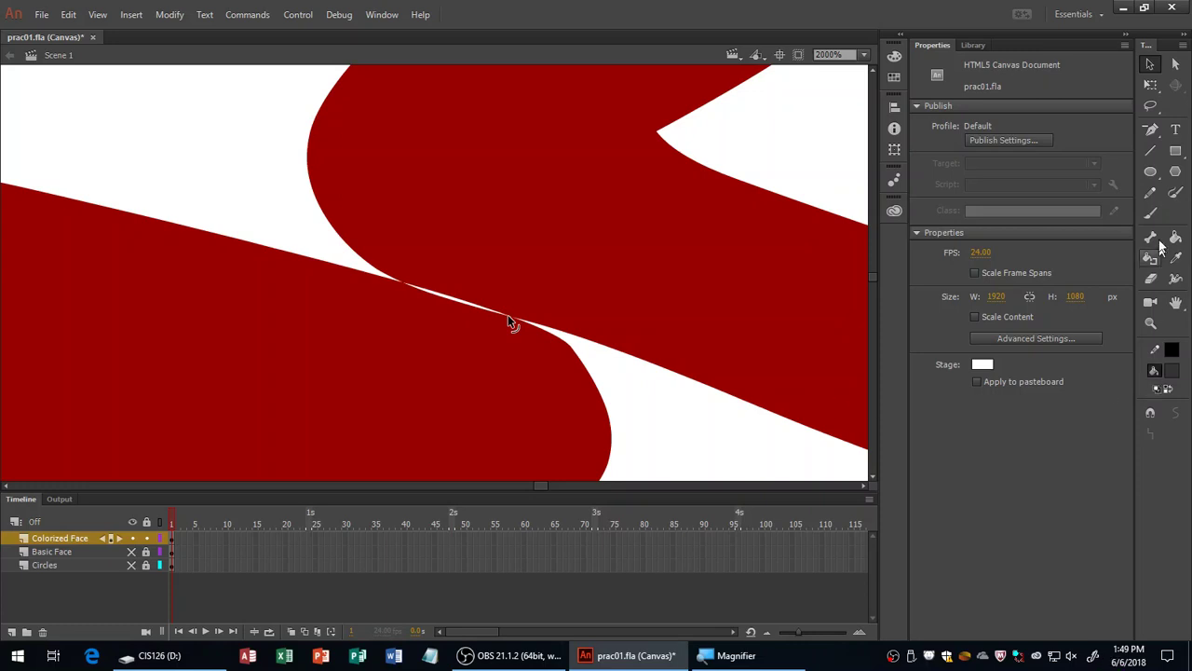
pyautogui.click(1152, 262)
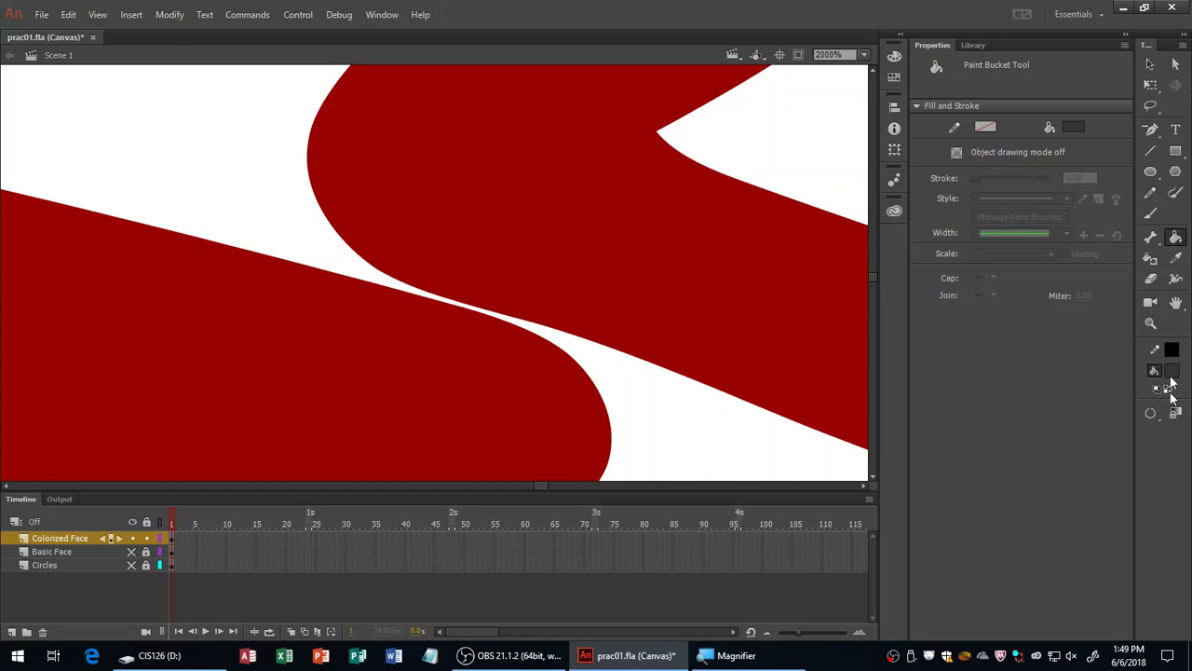
# Widen the gap below the nose by pulling the moustache stroke's upper edge away from the nose stroke.
pyautogui.press('v')
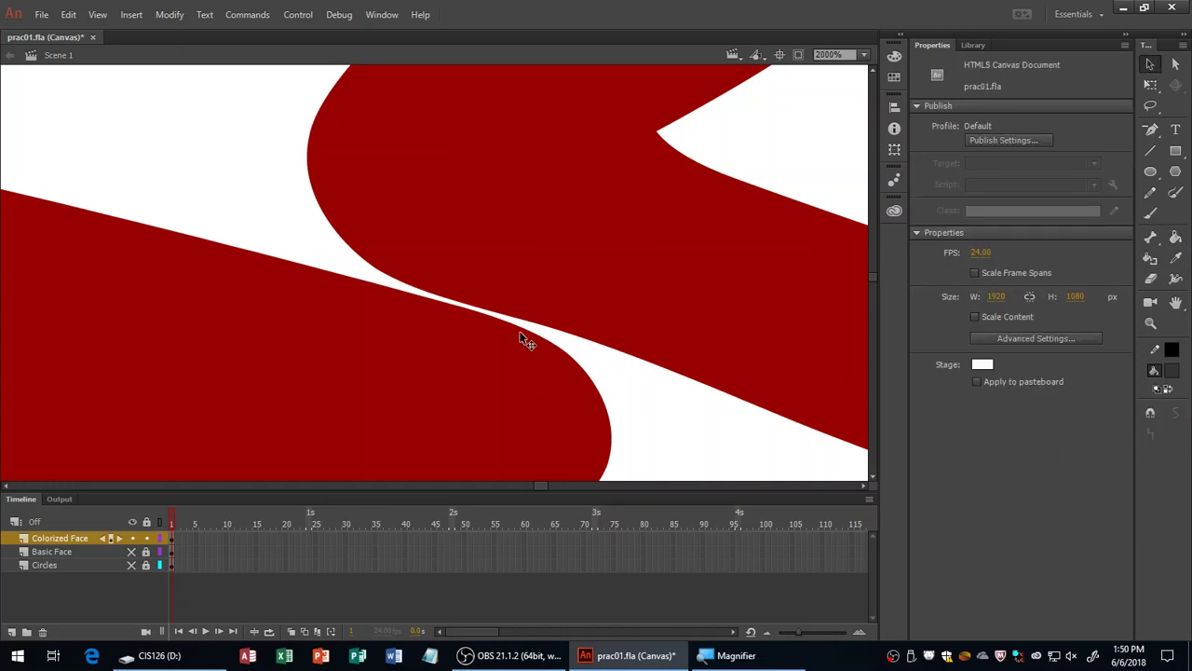
pyautogui.moveTo(524, 339); pyautogui.dragTo(525, 347)
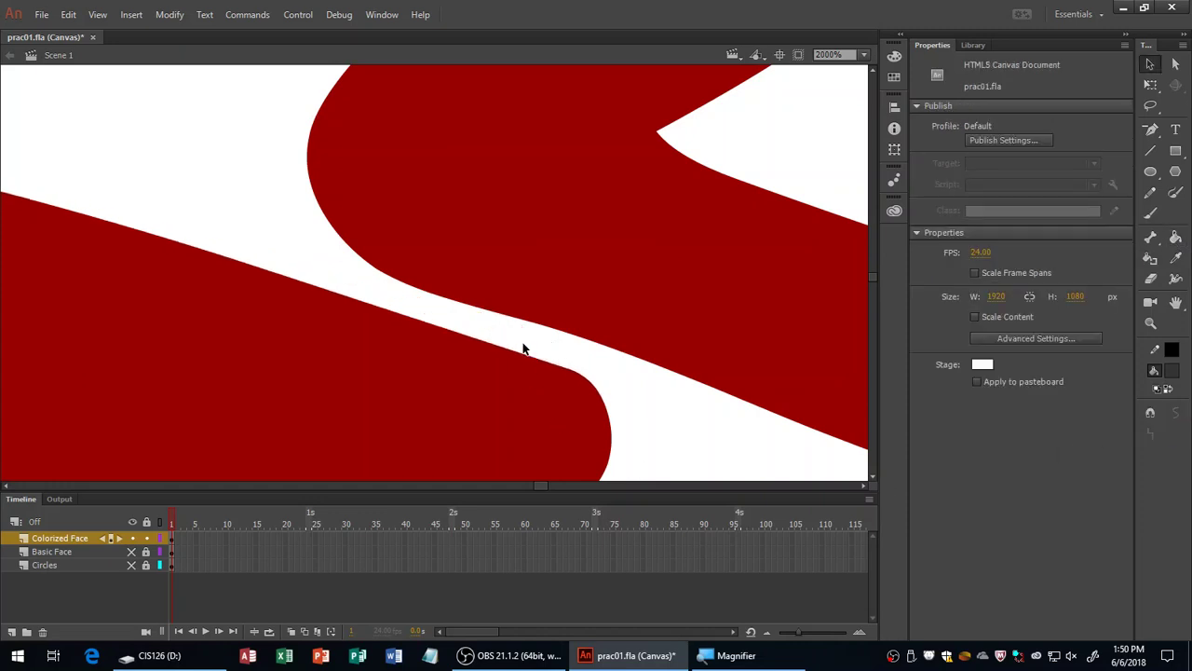
pyautogui.hotkey('ctrl', '-')
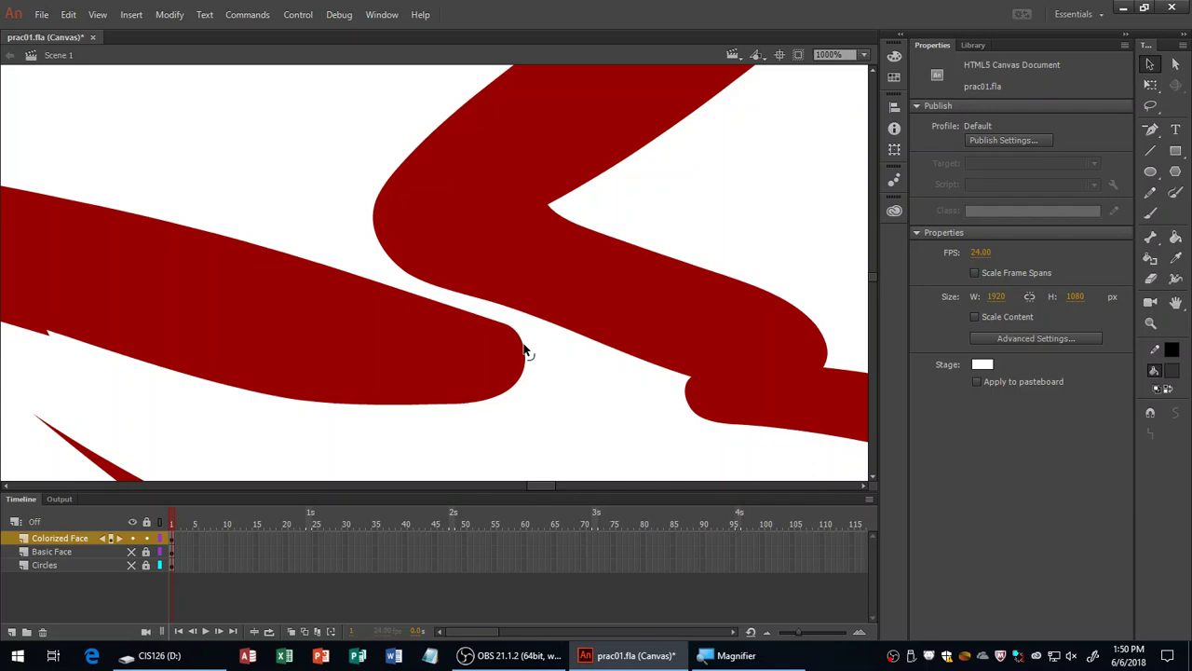
# Set the Paint Bucket gap size to Close Large Gaps and fill the beard with dark grey.
pyautogui.click(1151, 413)
pyautogui.click(1116, 462)
pyautogui.hotkey('ctrl', '-')
pyautogui.hotkey('ctrl', '-')
pyautogui.click(583, 376)
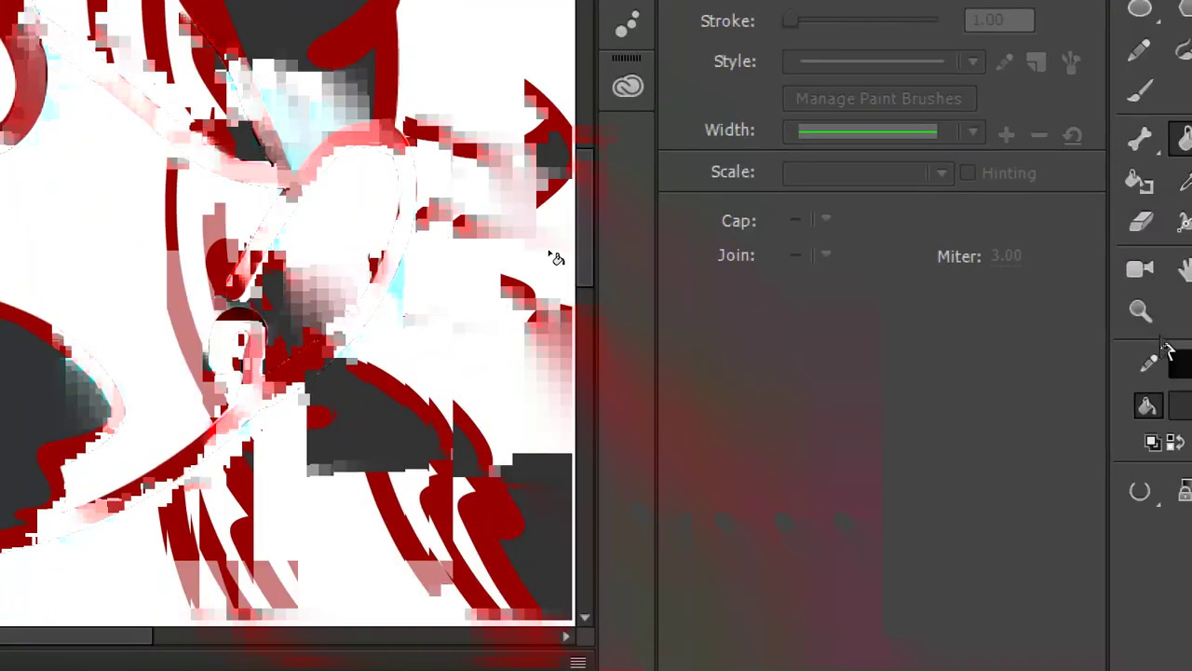
pyautogui.click(1119, 426)
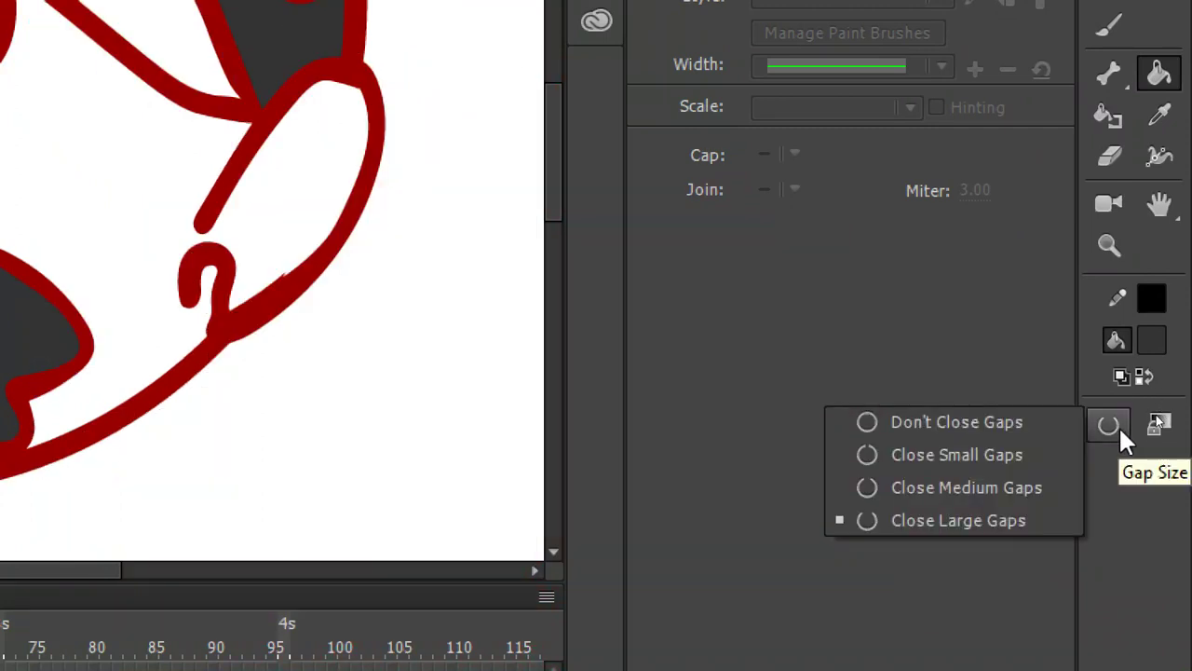
pyautogui.click(1129, 575)
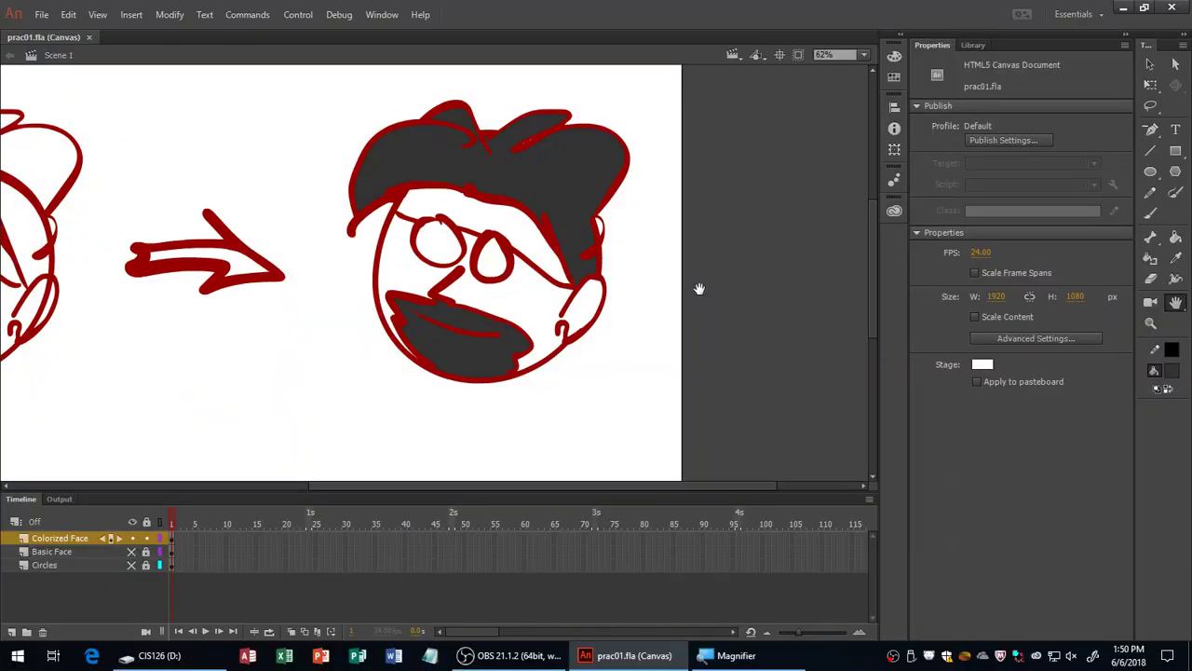
# Fill the face's skin areas between the hair and beard, including the forehead, with yellow using the Paint Bucket.
pyautogui.press('z')
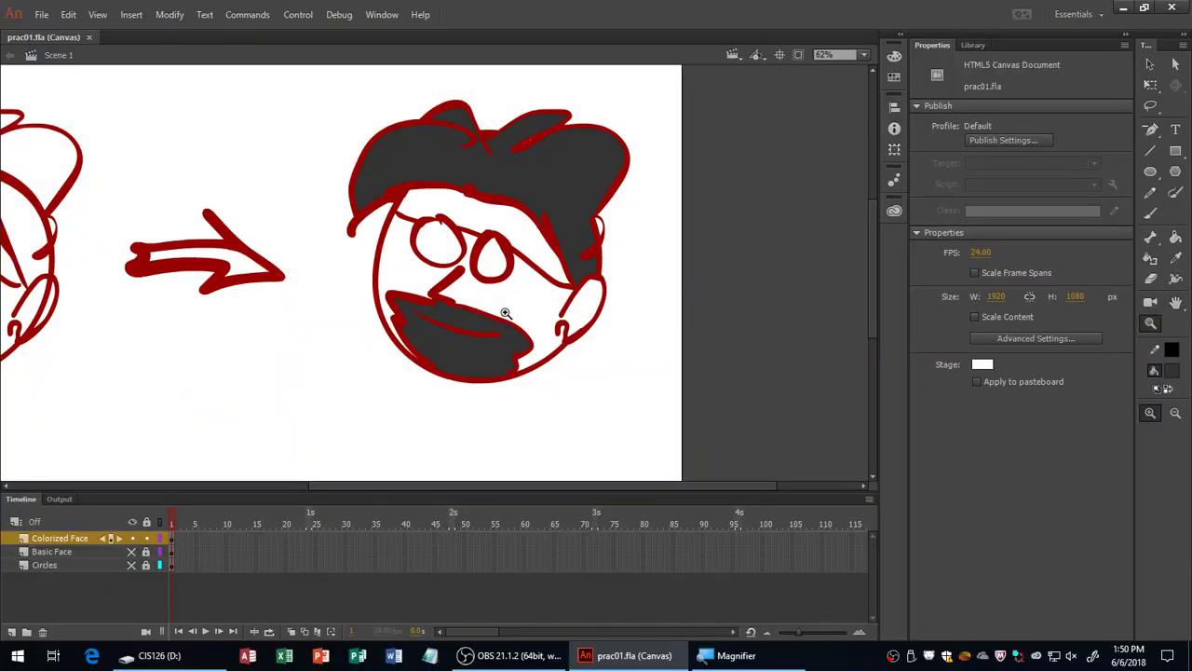
pyautogui.click(511, 312)
pyautogui.press('h')
pyautogui.moveTo(465, 213); pyautogui.dragTo(493, 251)
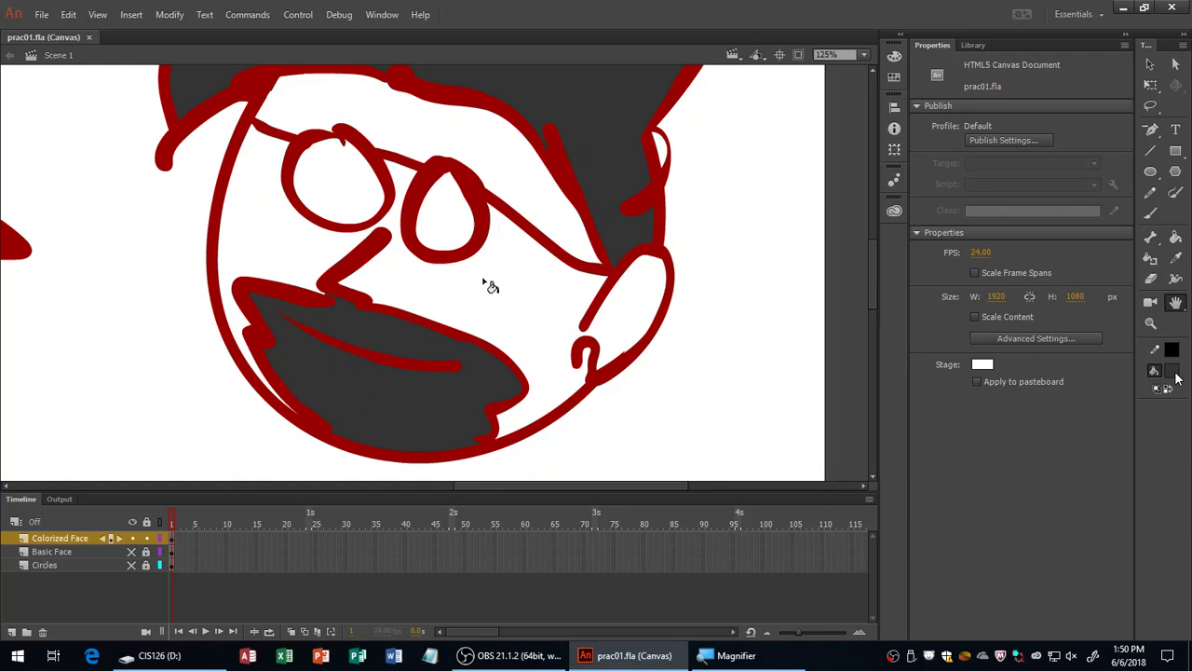
pyautogui.press('k')
pyautogui.click(542, 293)
pyautogui.click(534, 193)
pyautogui.click(359, 240)
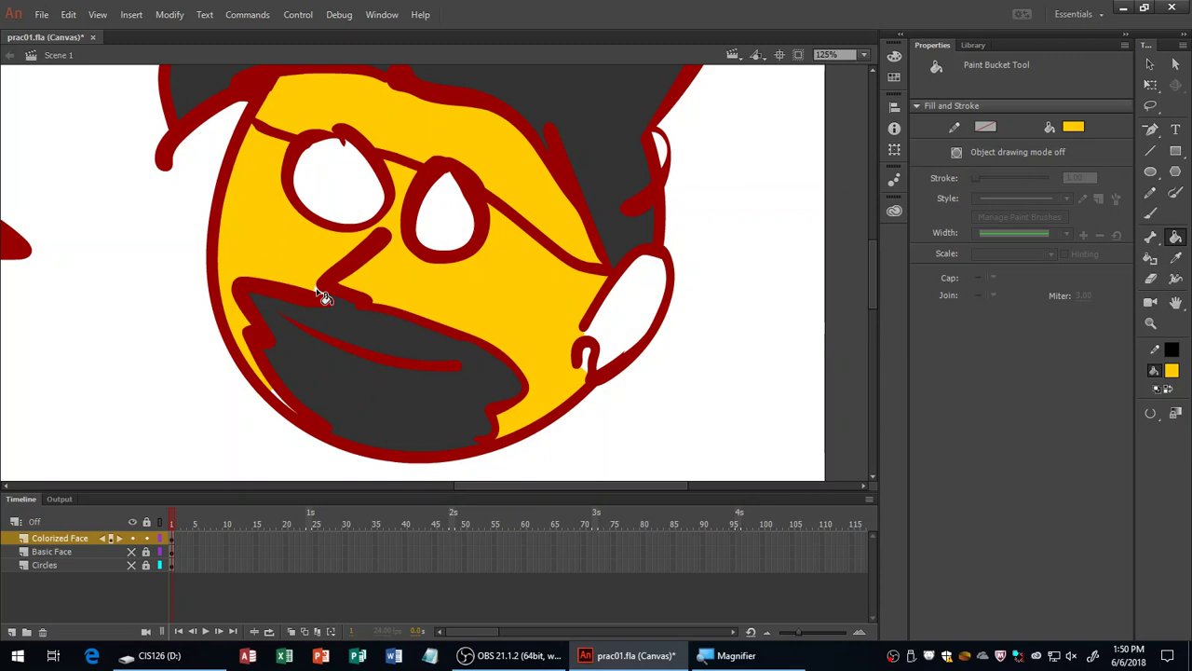
# Set the Paint Bucket gap size to Close Small Gaps and fill the ear with yellow.
pyautogui.click(1152, 413)
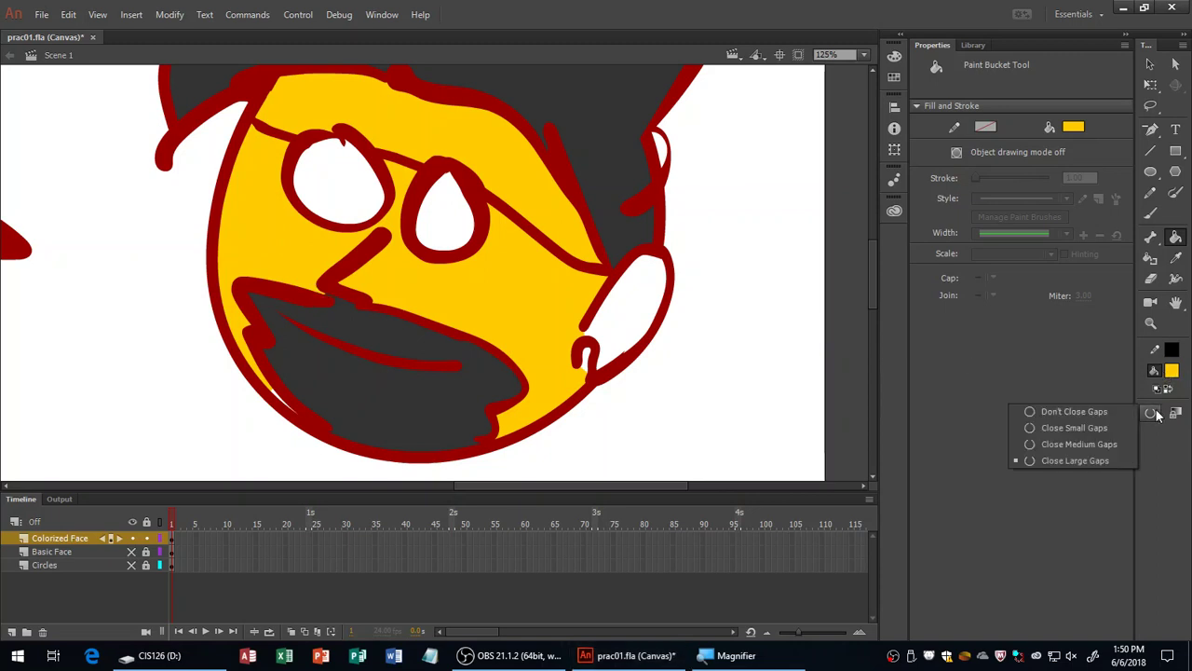
pyautogui.click(1058, 426)
pyautogui.click(609, 311)
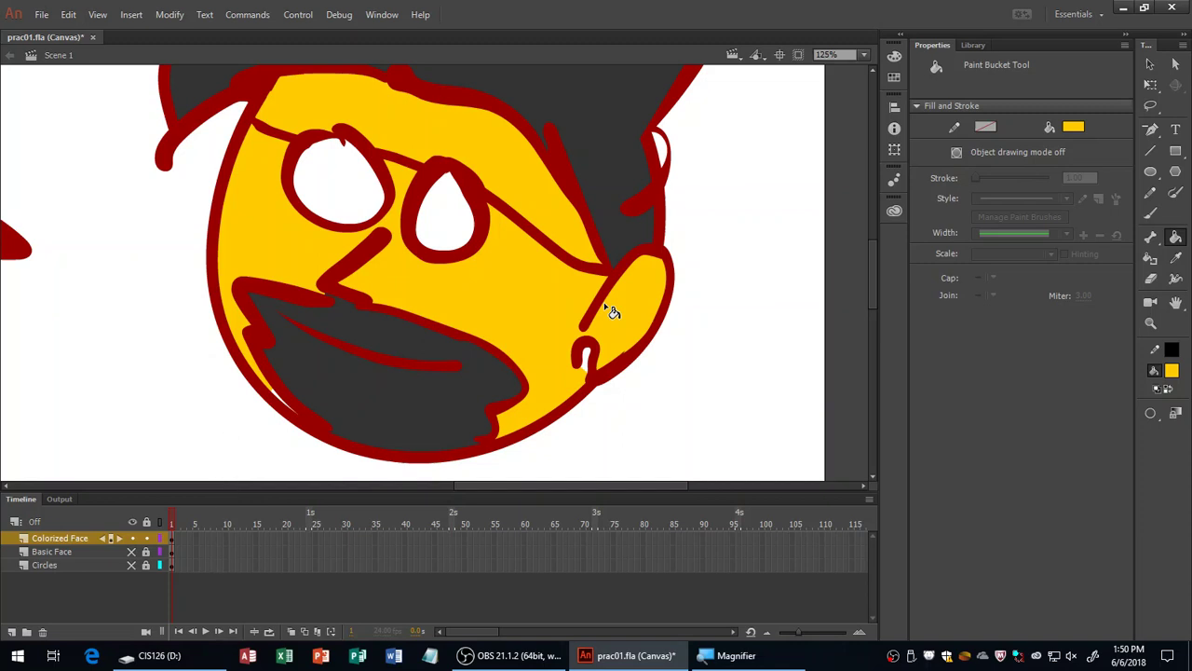
# Undo the yellow face fills and refill the lower face and the forehead with yellow.
pyautogui.hotkey('ctrl', 'z')
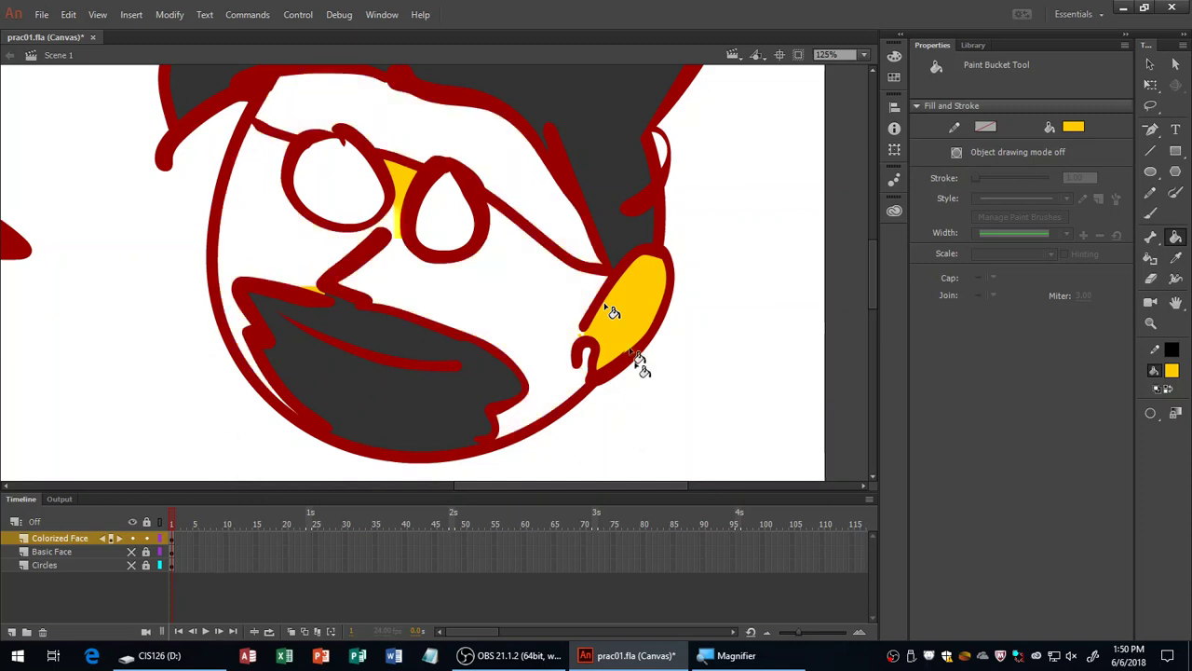
pyautogui.click(528, 188)
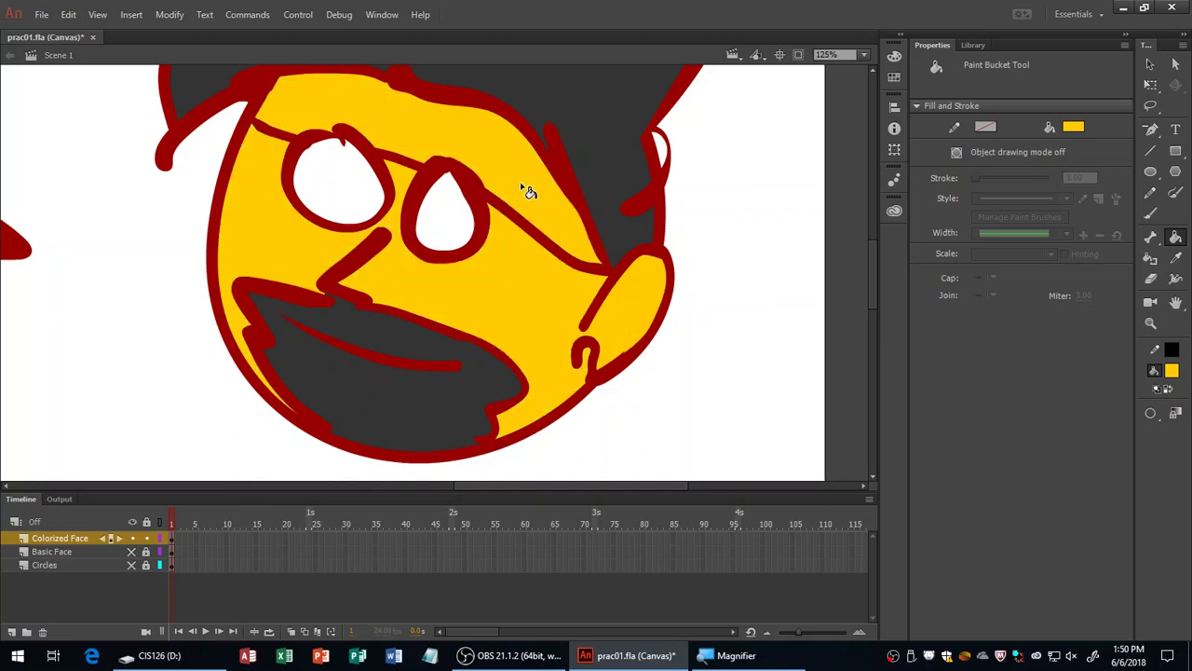
pyautogui.click(542, 319)
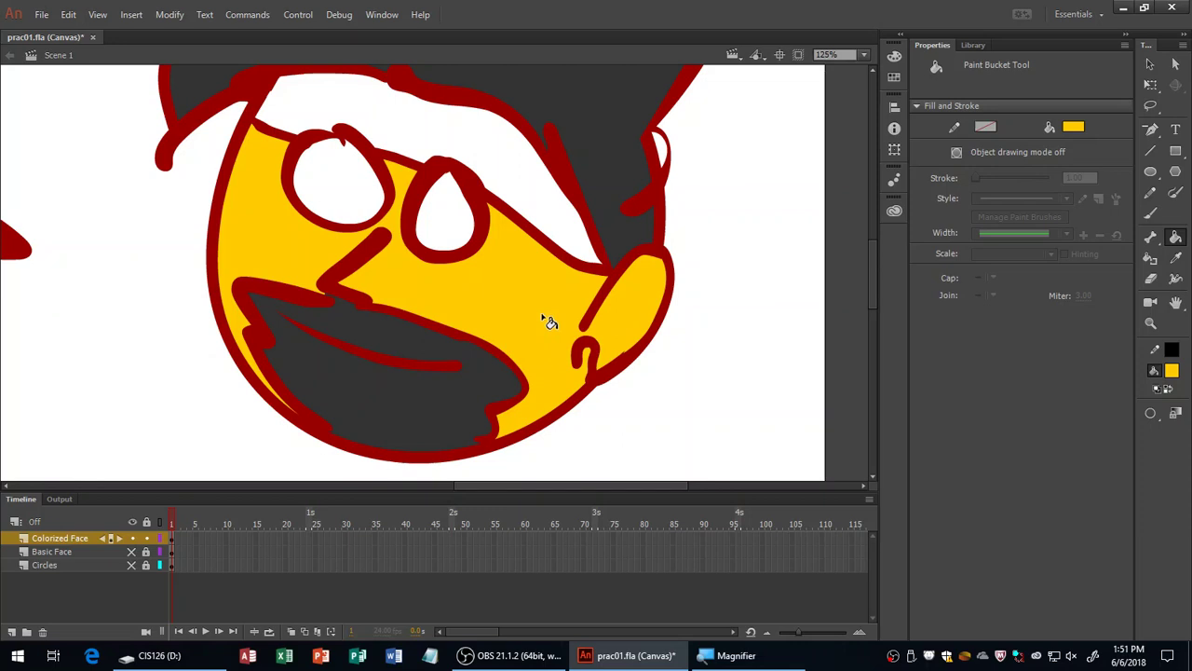
pyautogui.click(515, 198)
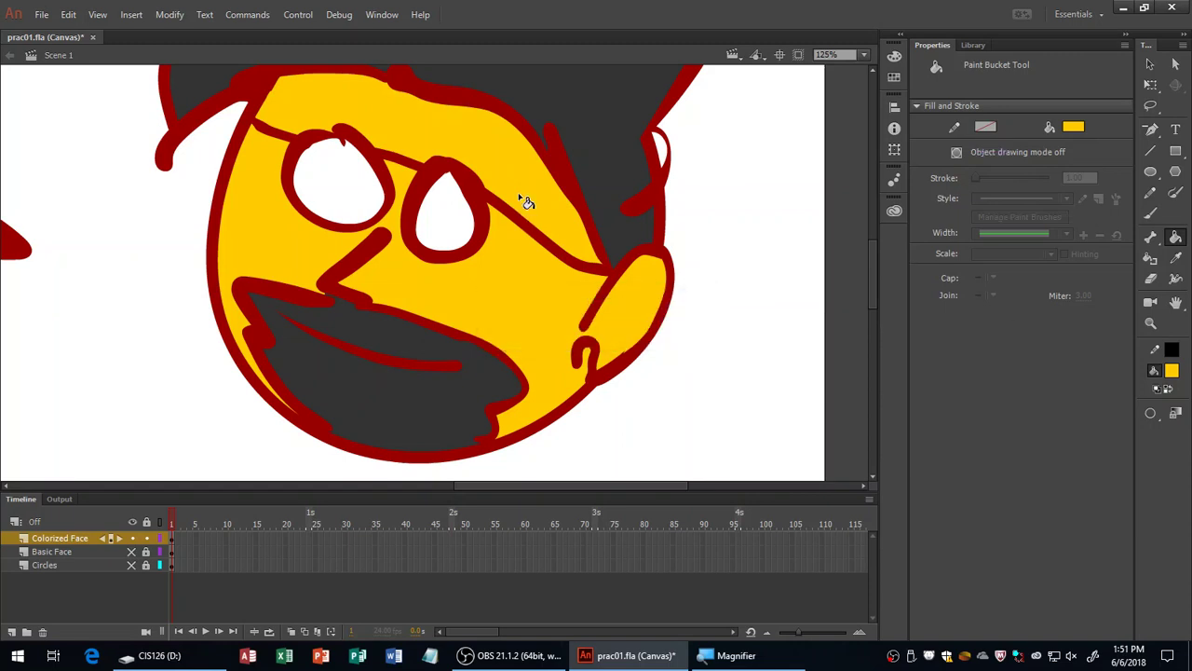
# Save the document with the yellow skin fills.
pyautogui.hotkey('ctrl', '-')
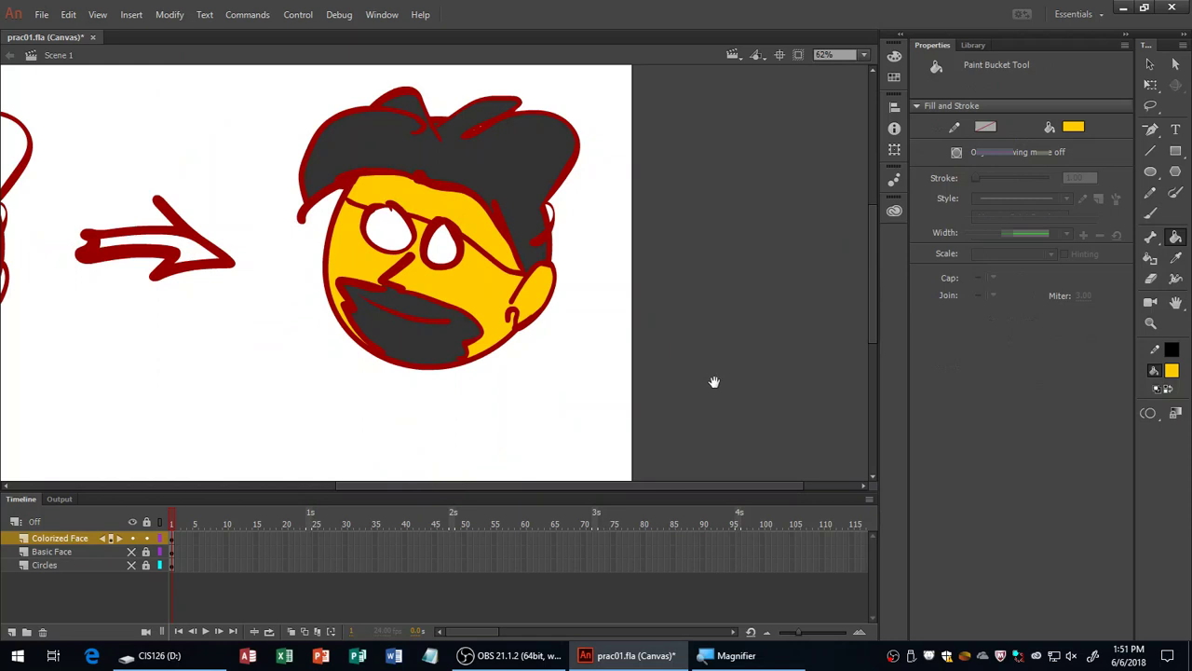
pyautogui.press('h')
pyautogui.hotkey('ctrl', 's')
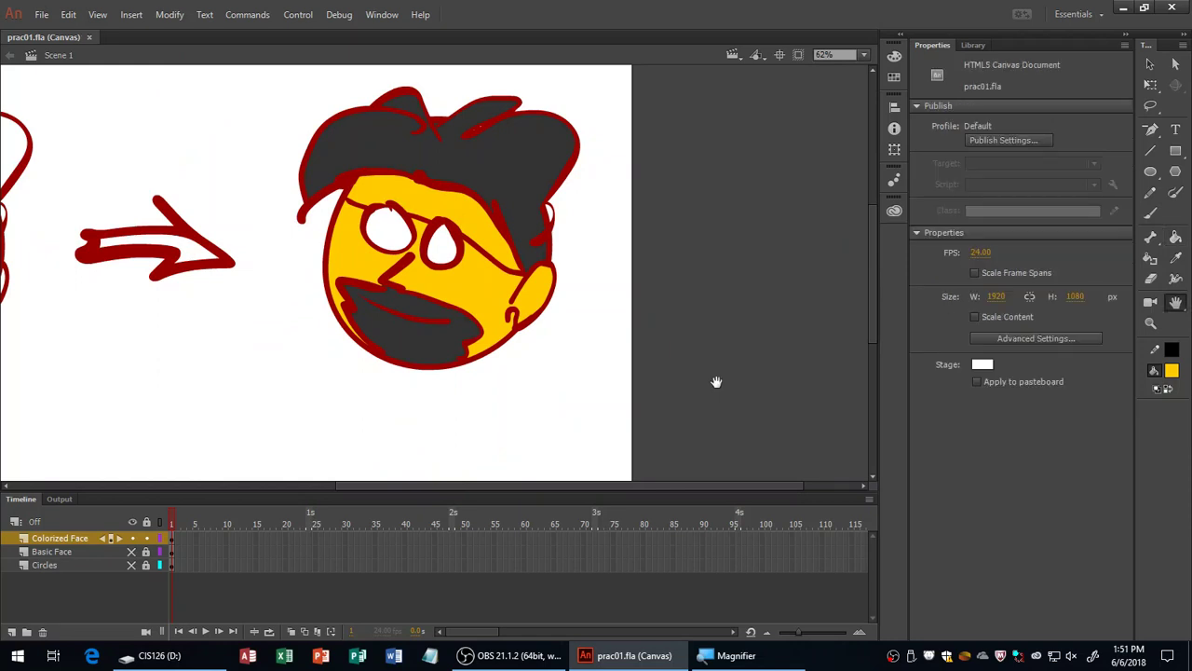
pyautogui.press('v')
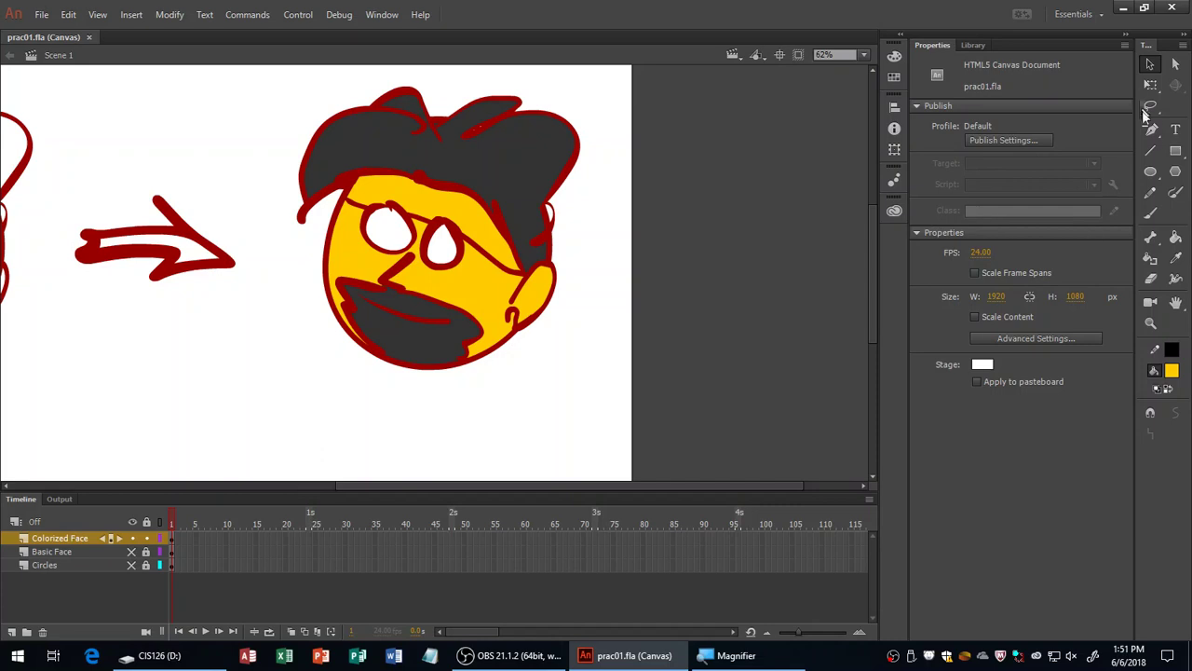
pyautogui.click(1176, 192)
pyautogui.click(1176, 262)
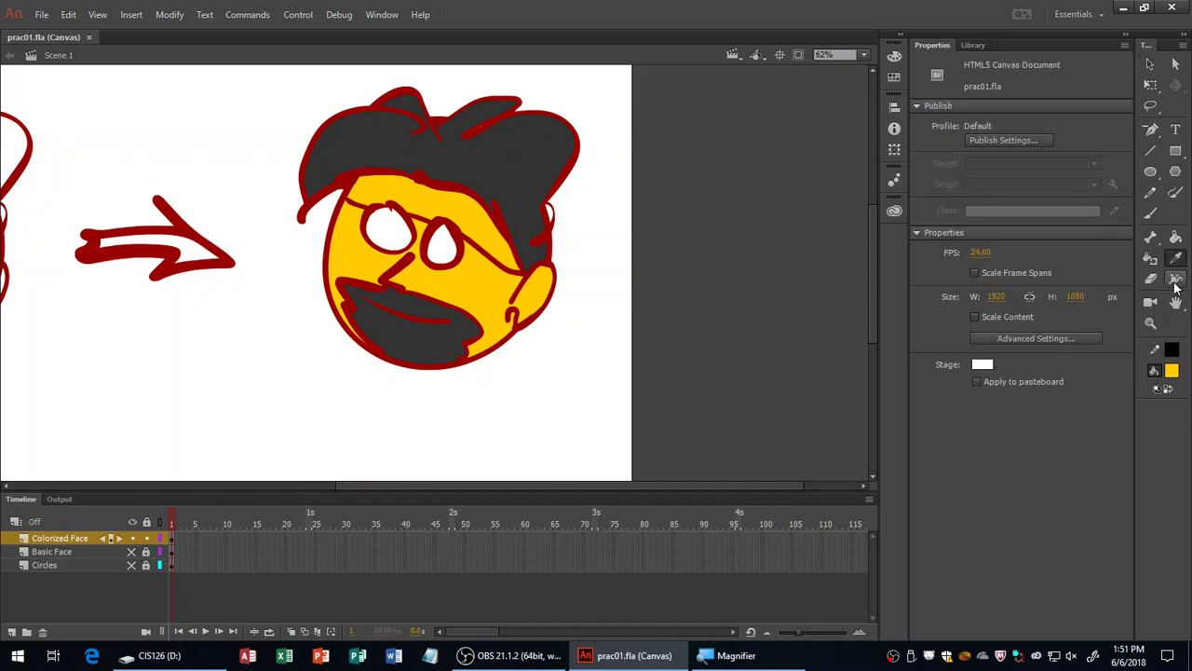
pyautogui.click(1176, 237)
pyautogui.click(1153, 69)
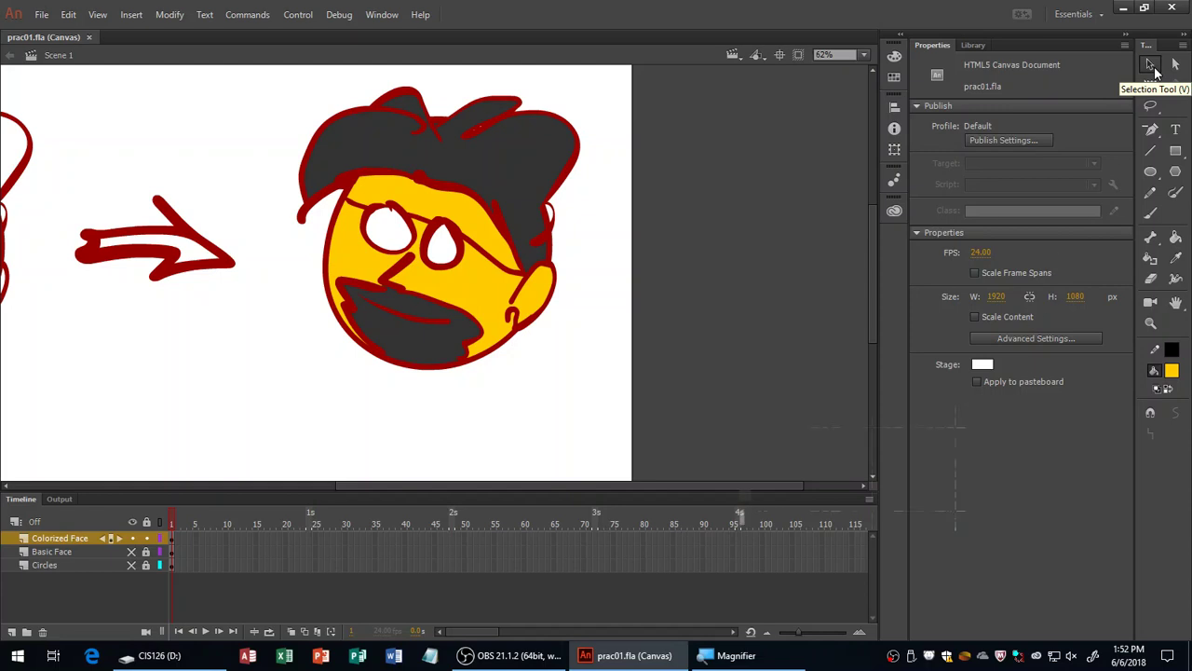
# Set the stage colour to light grey #CCCCCC.
pyautogui.click(948, 468)
pyautogui.click(947, 463)
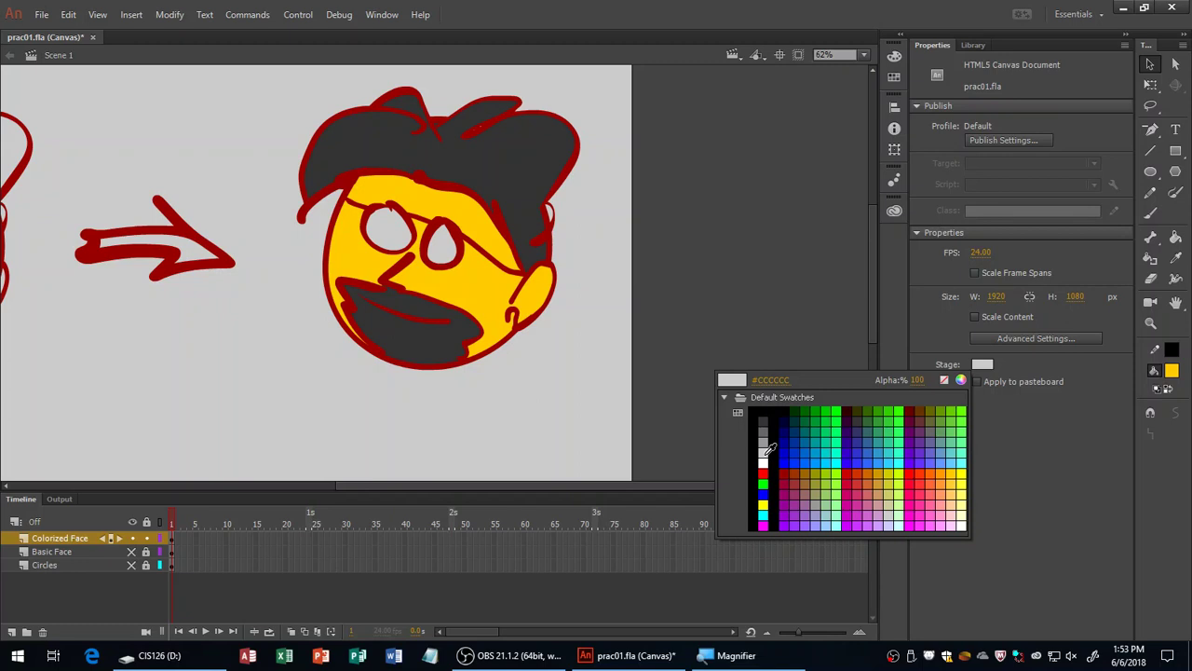
pyautogui.click(763, 453)
# Fill both glasses lenses with white using the Paint Bucket and save the document.
pyautogui.press('k')
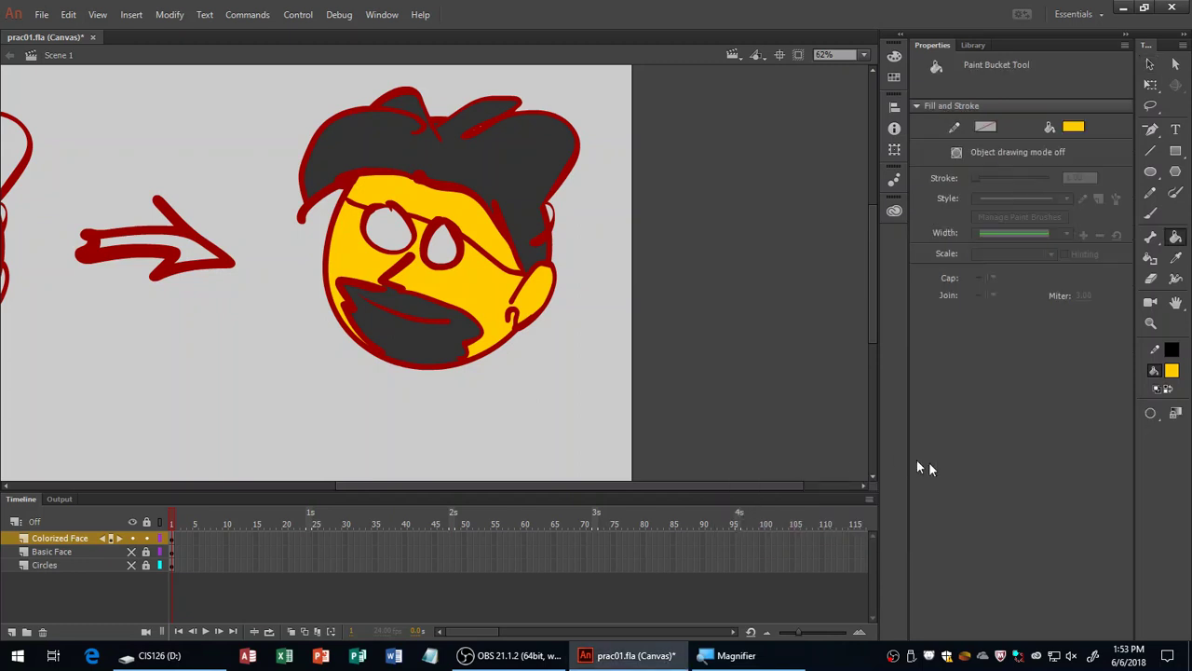
pyautogui.click(1172, 371)
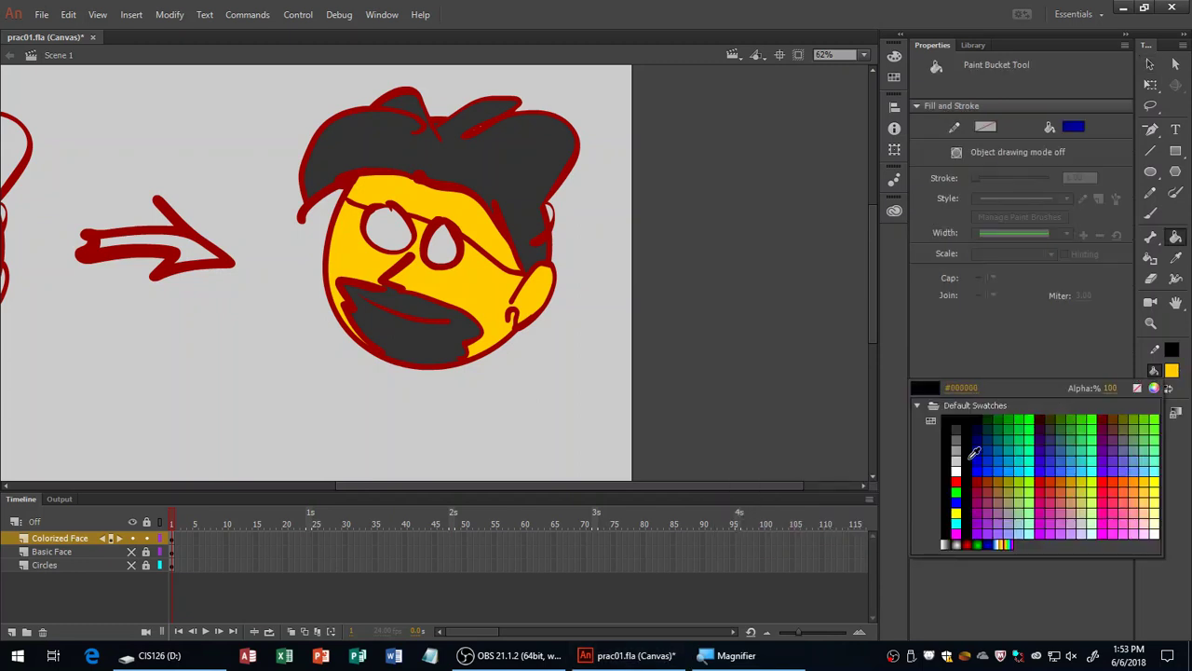
pyautogui.click(963, 462)
pyautogui.click(444, 257)
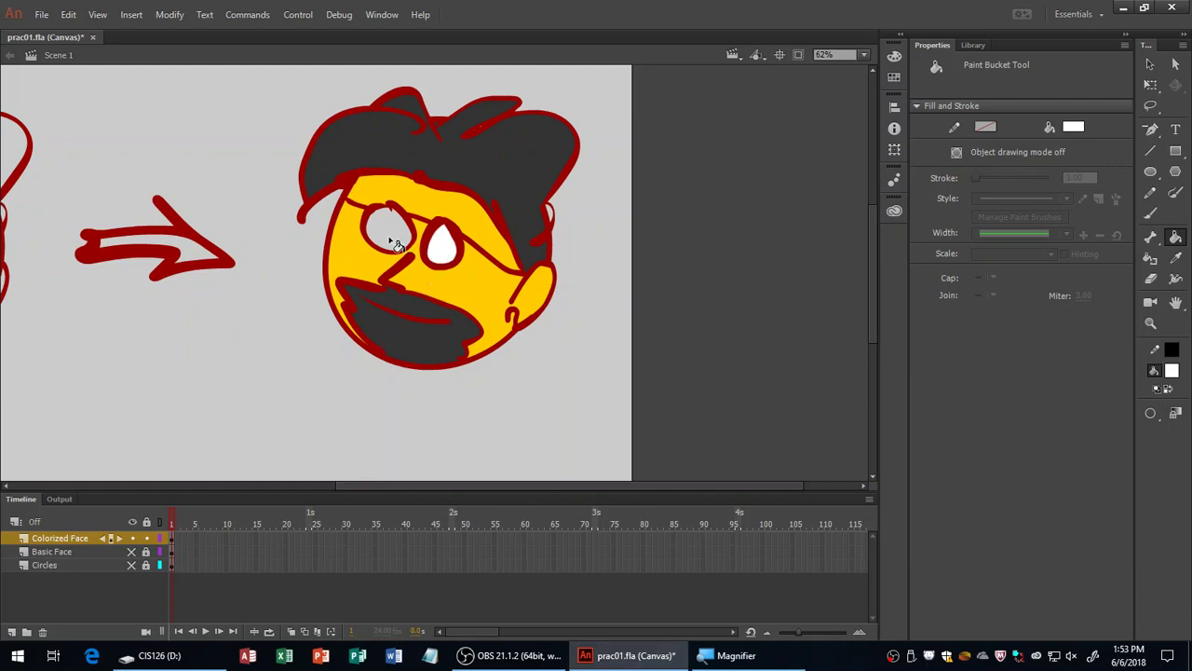
pyautogui.click(397, 244)
pyautogui.hotkey('ctrl', 's')
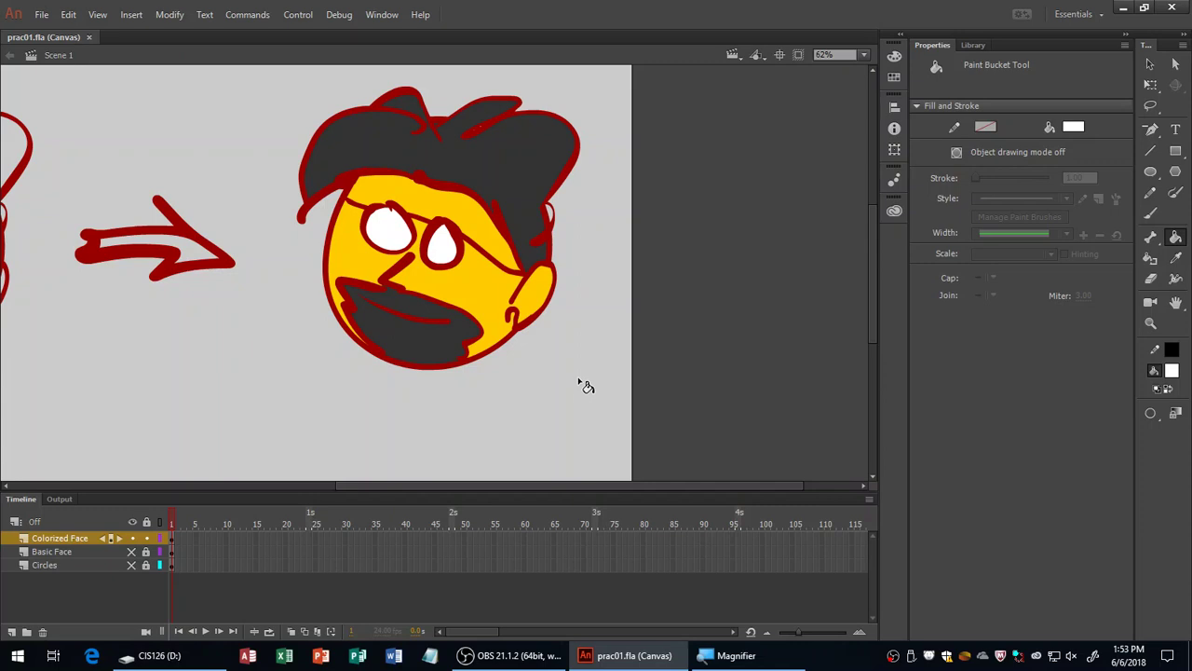
# Recolour the connected dark red outline of the face, hair and glasses to black with the Paint Bucket.
pyautogui.press('z')
pyautogui.click(501, 230)
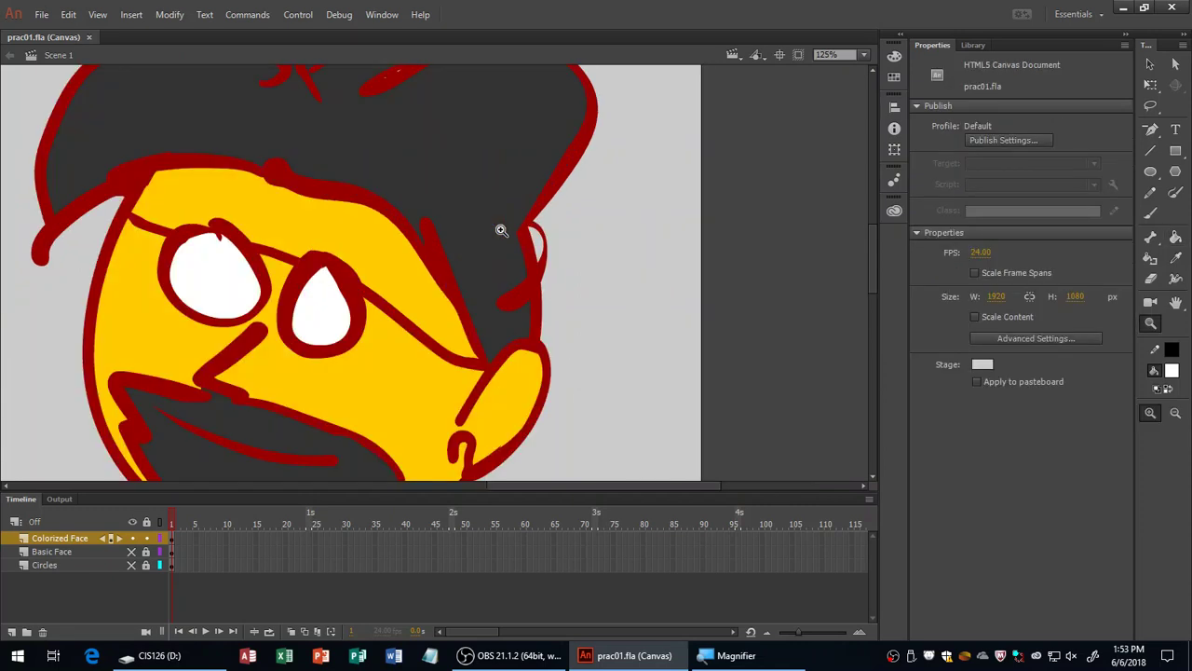
pyautogui.press('F4')
pyautogui.moveTo(501, 232); pyautogui.dragTo(525, 216)
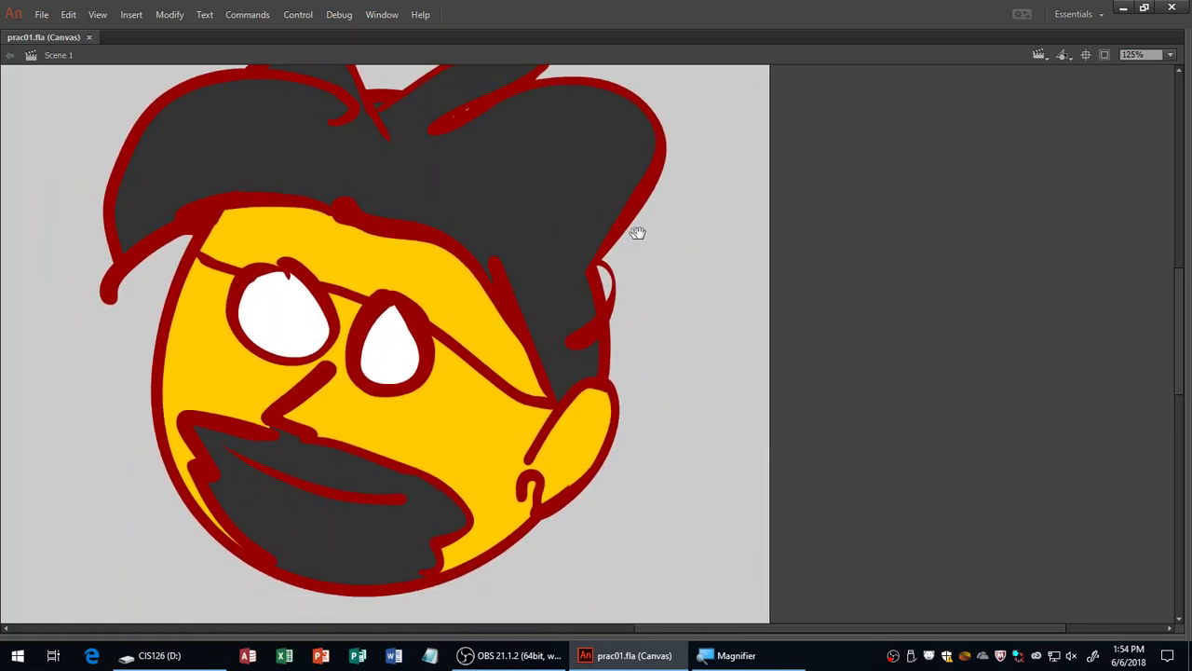
pyautogui.press('F4')
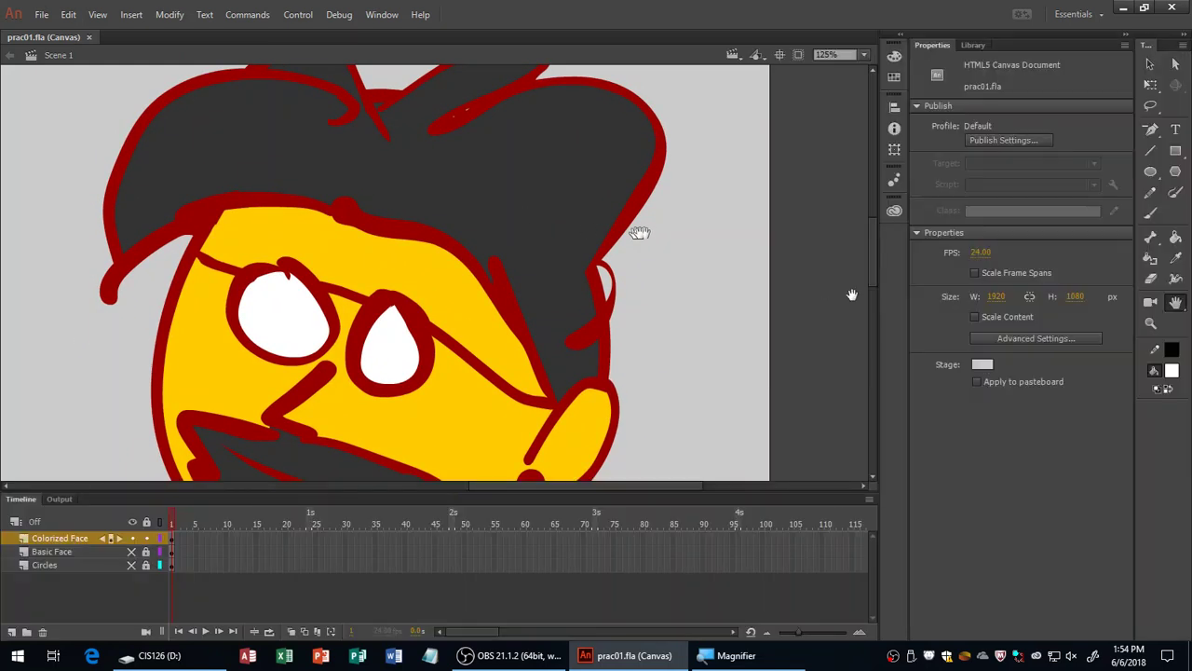
pyautogui.click(1175, 237)
pyautogui.click(1171, 369)
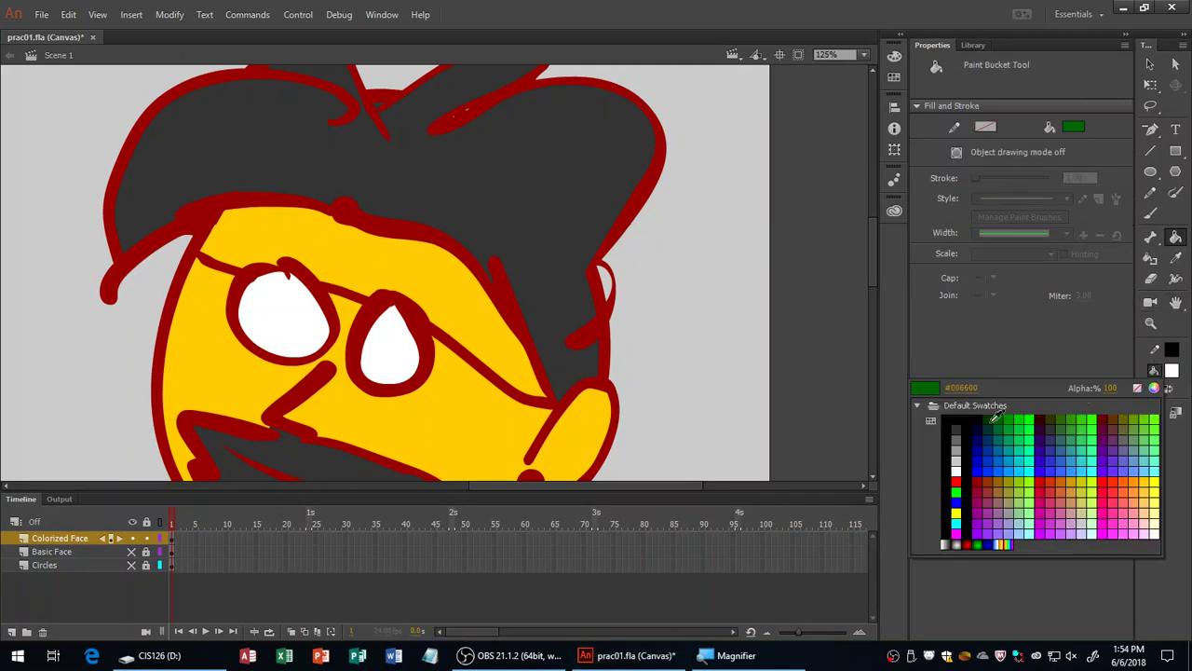
pyautogui.click(963, 424)
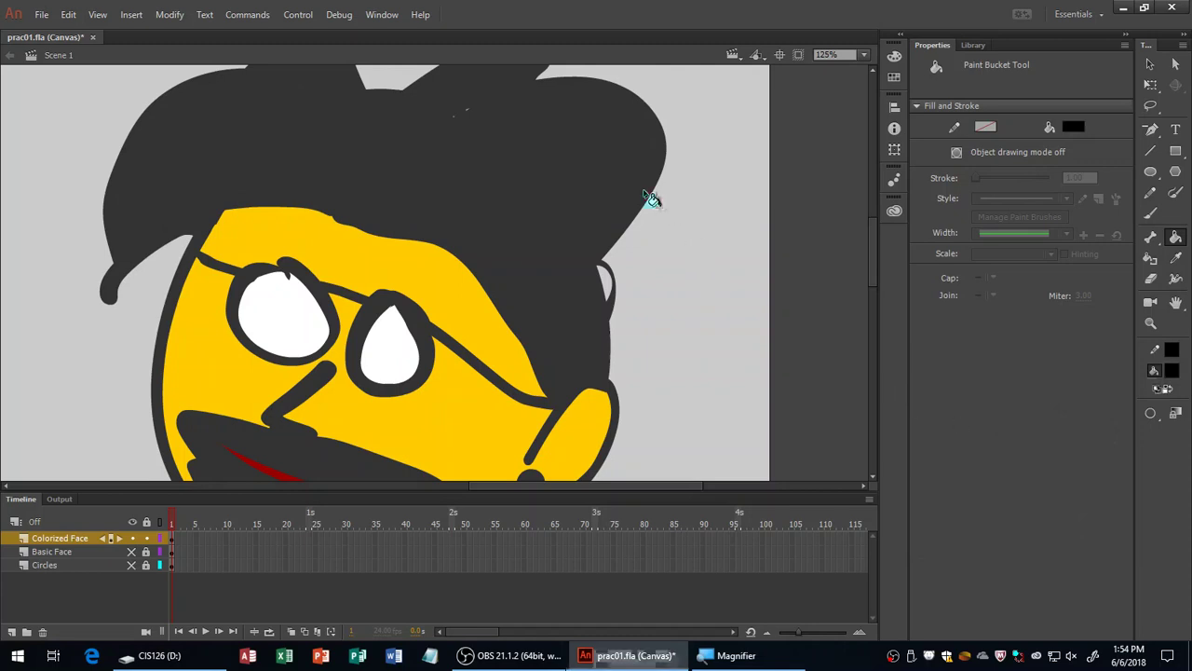
pyautogui.click(650, 199)
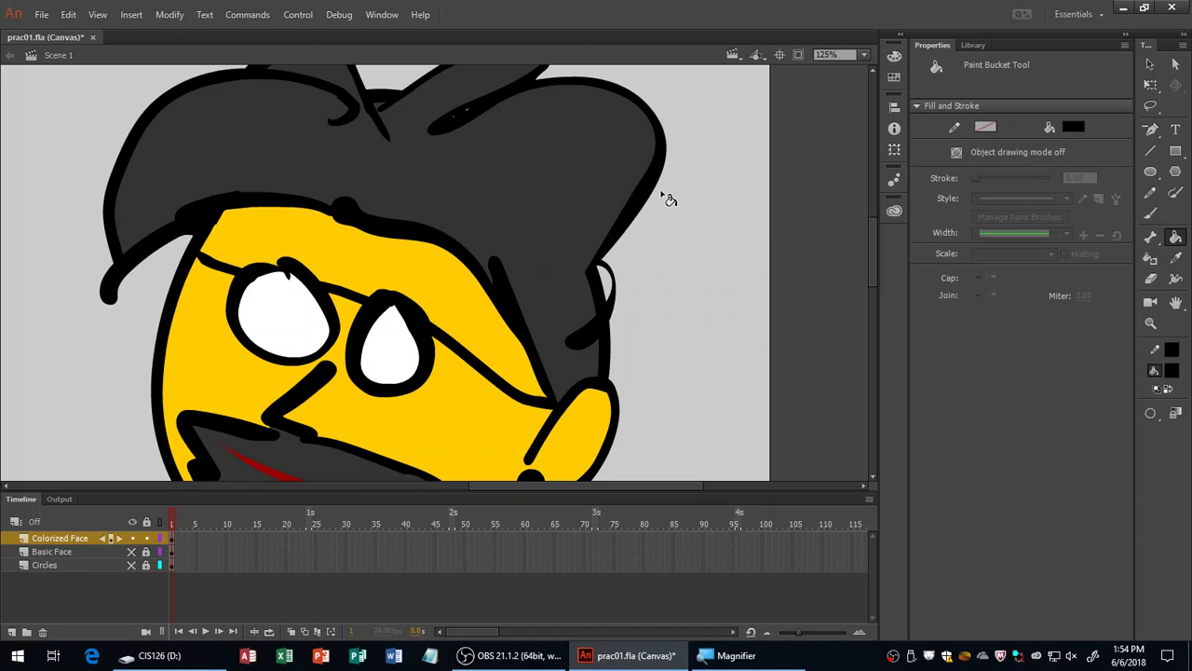
# Compare the red and black outlines on an enlarged stage by undoing and redoing the outline recolouring.
pyautogui.press('F4')
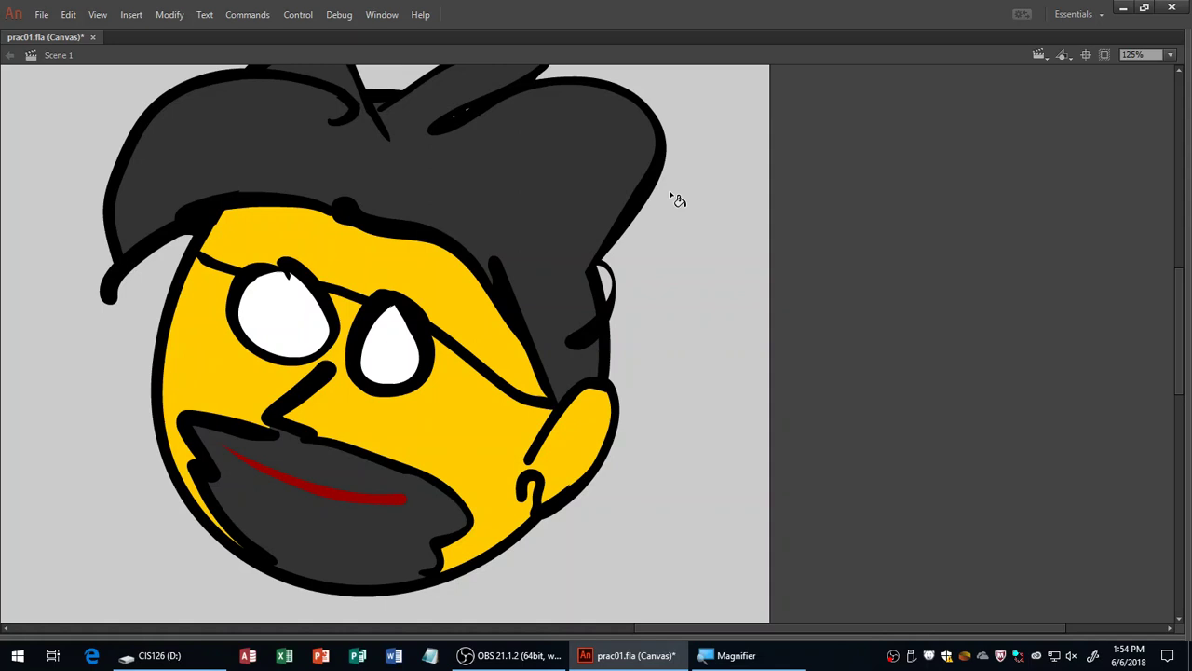
pyautogui.click(671, 194)
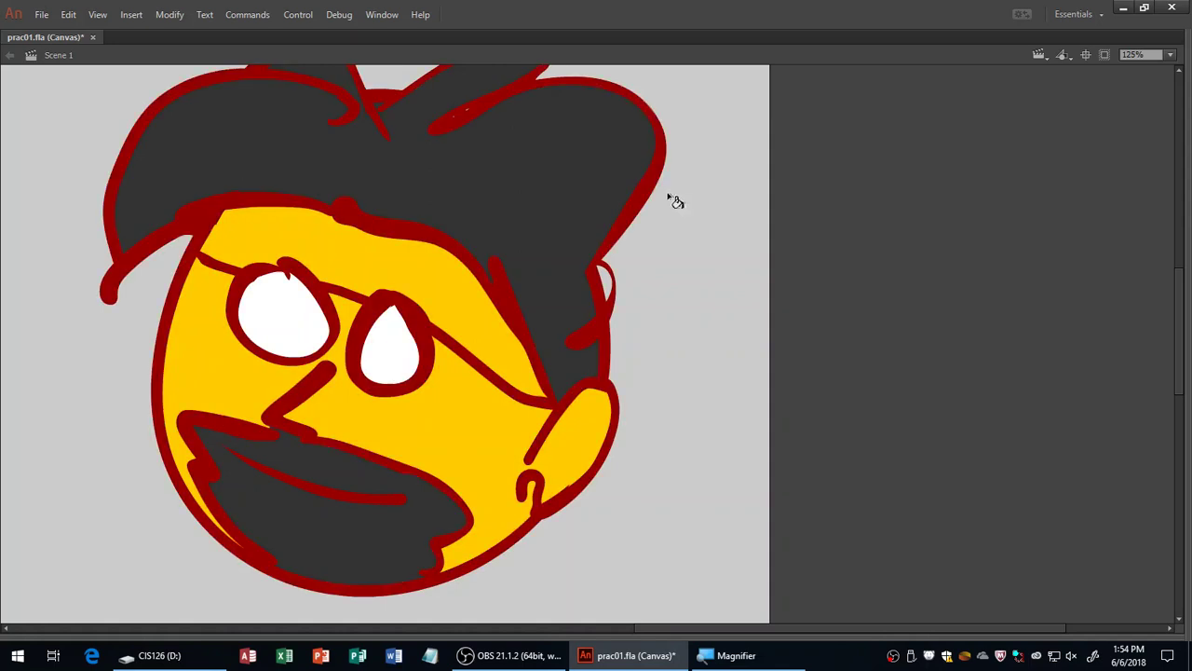
pyautogui.hotkey('ctrl', 'z')
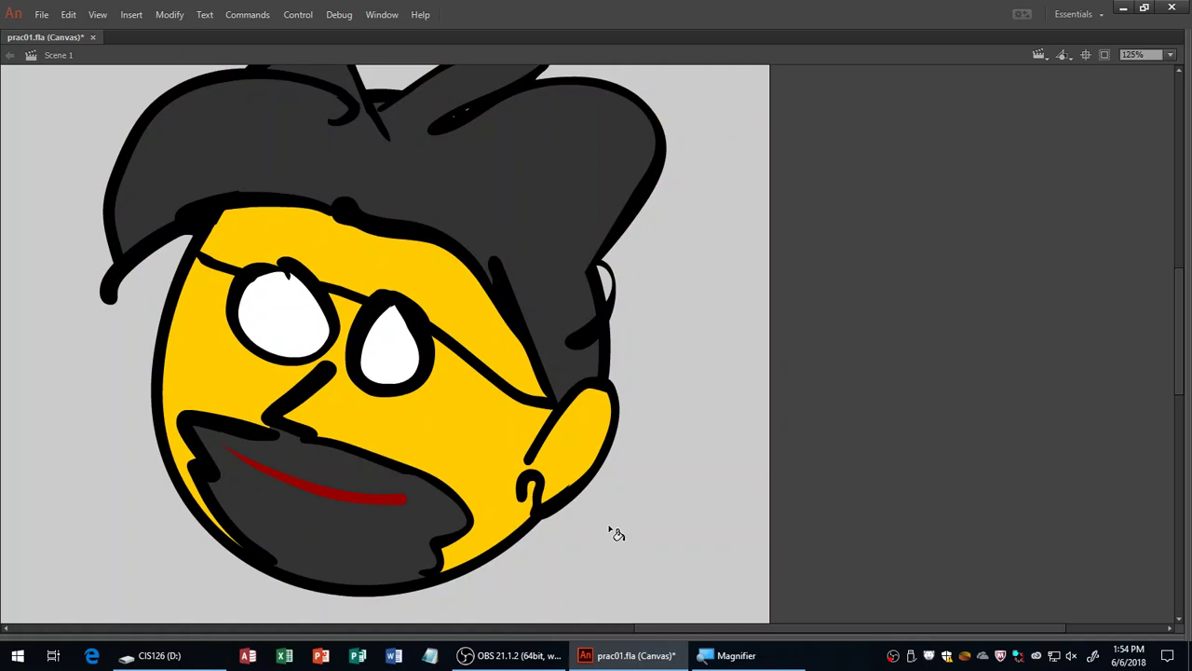
pyautogui.hotkey('ctrl', 'y')
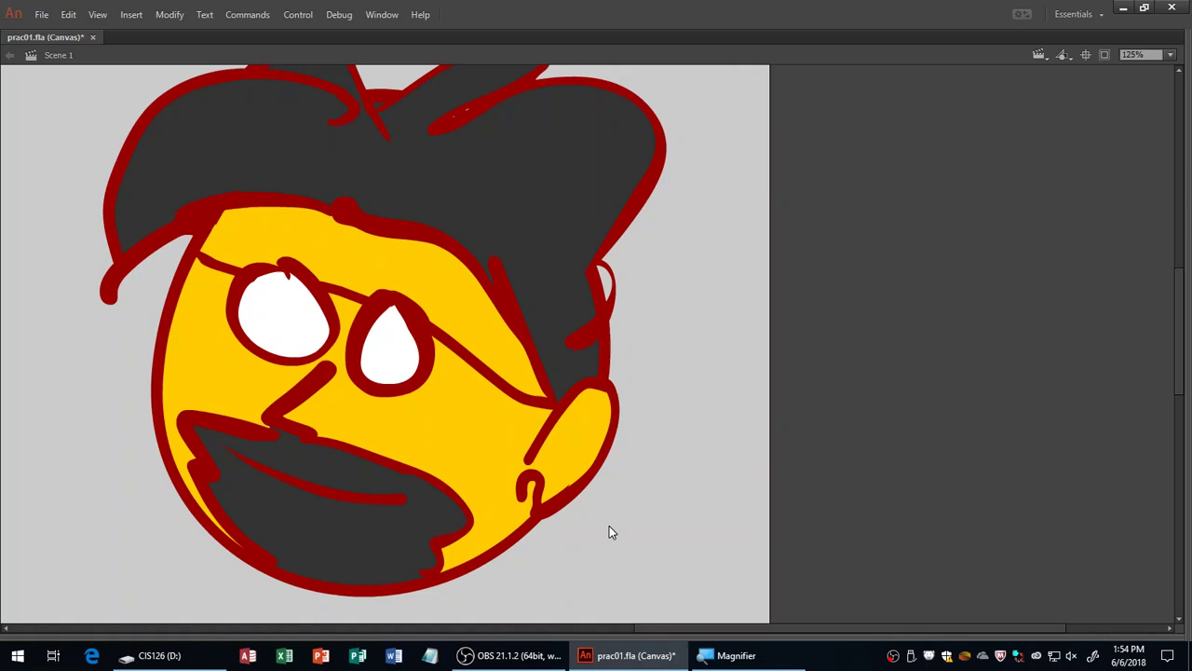
pyautogui.click(610, 395)
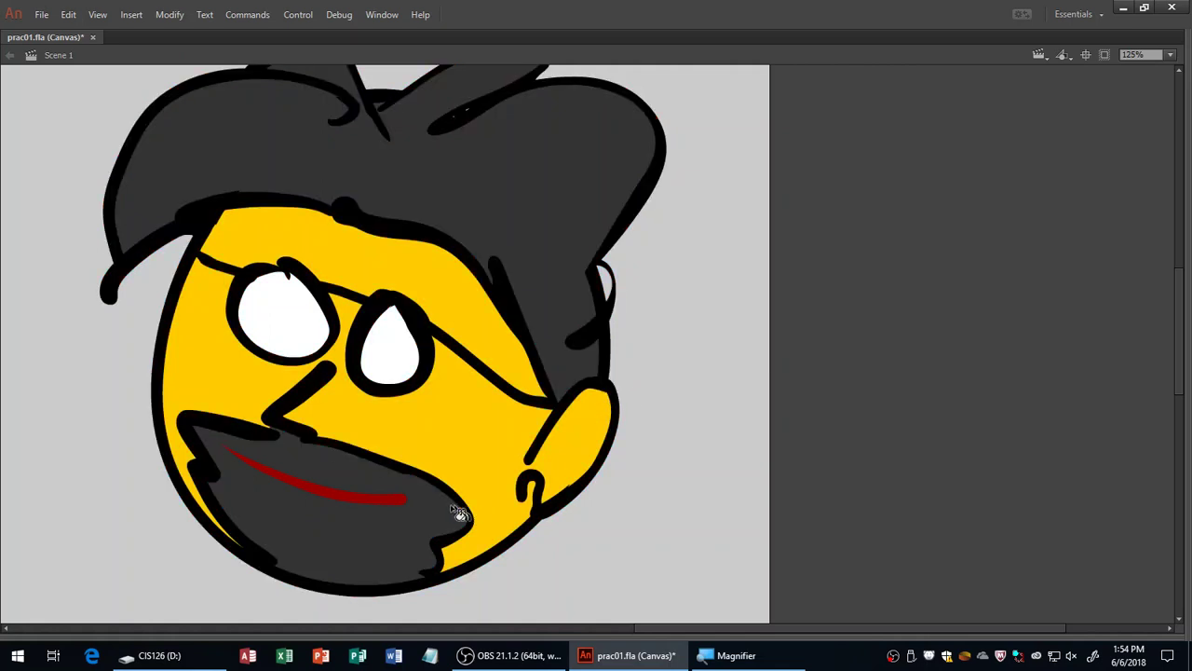
# Fill the red mouth line inside the beard with black and save the document.
pyautogui.click(400, 500)
pyautogui.hotkey('ctrl', 's')
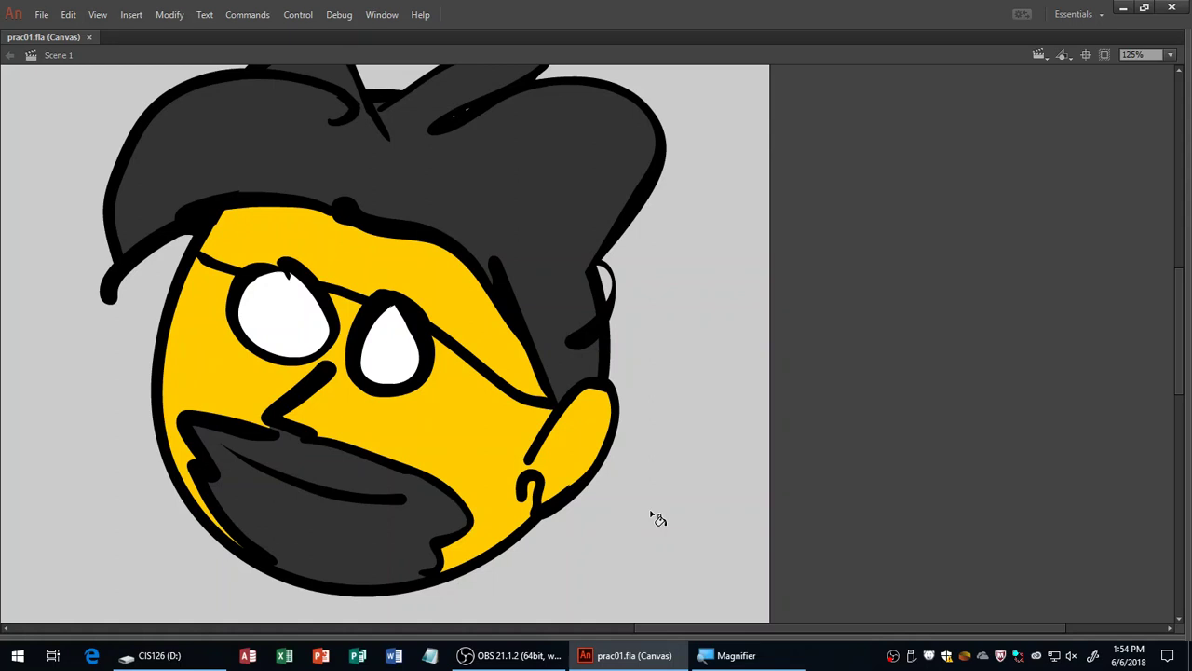
pyautogui.press('F4')
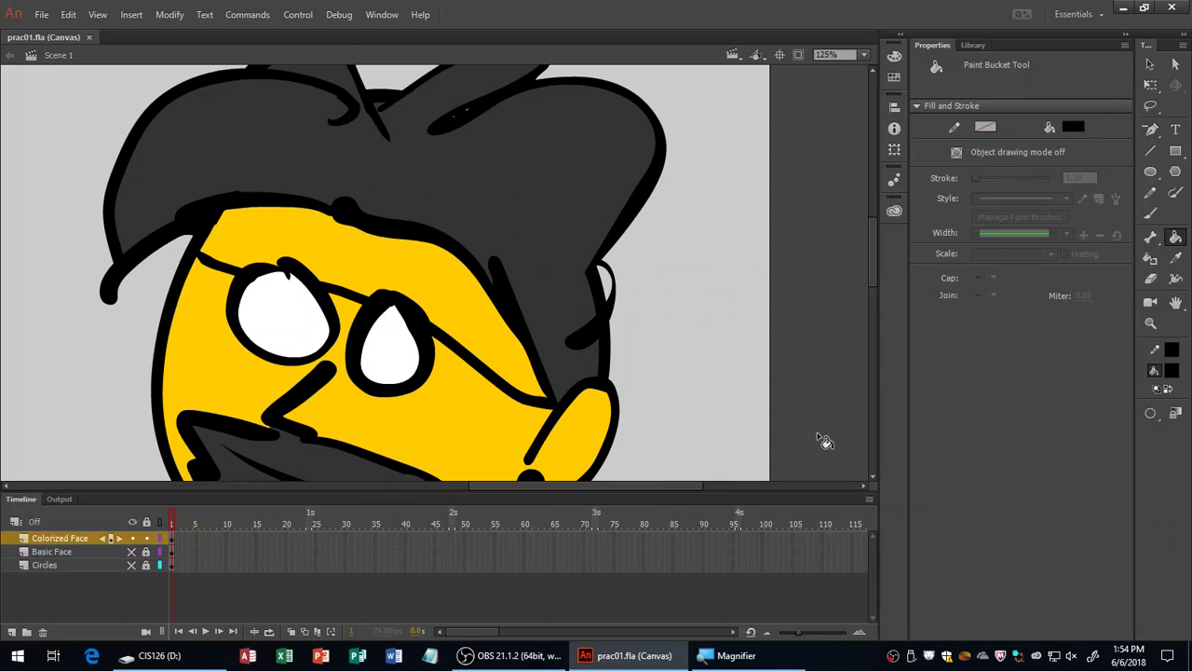
pyautogui.moveTo(671, 399); pyautogui.dragTo(686, 269)
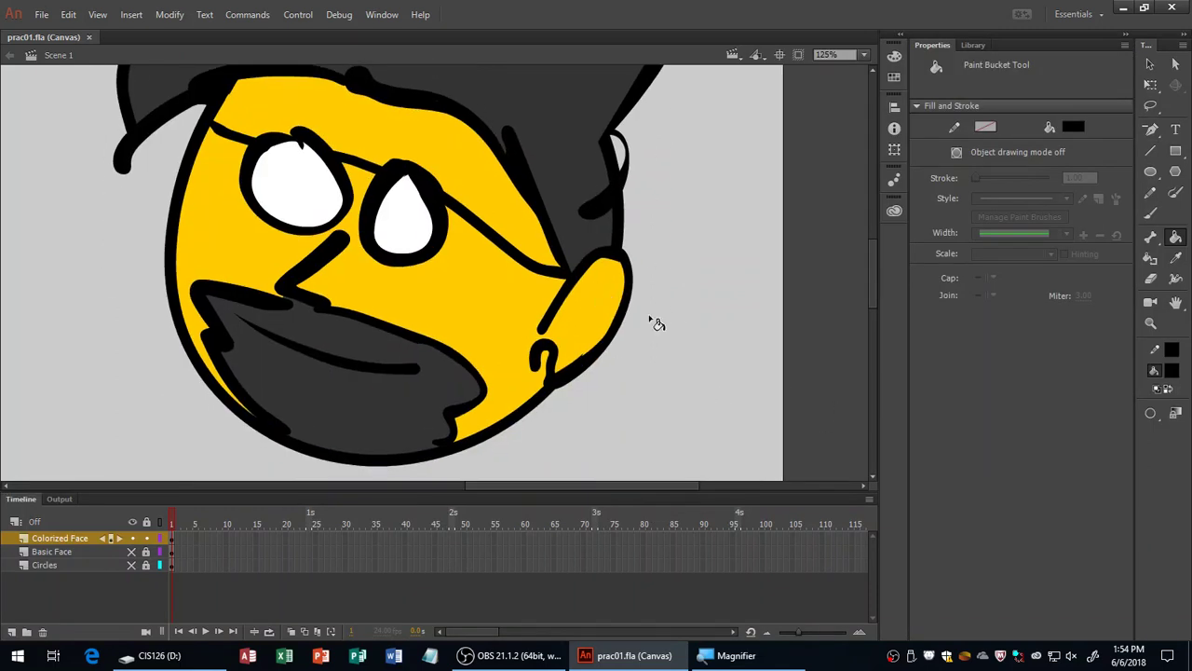
# Try the face, hair and glasses outline in olive green with the Paint Bucket, then undo the fill and save the document.
pyautogui.click(1172, 370)
pyautogui.click(1121, 418)
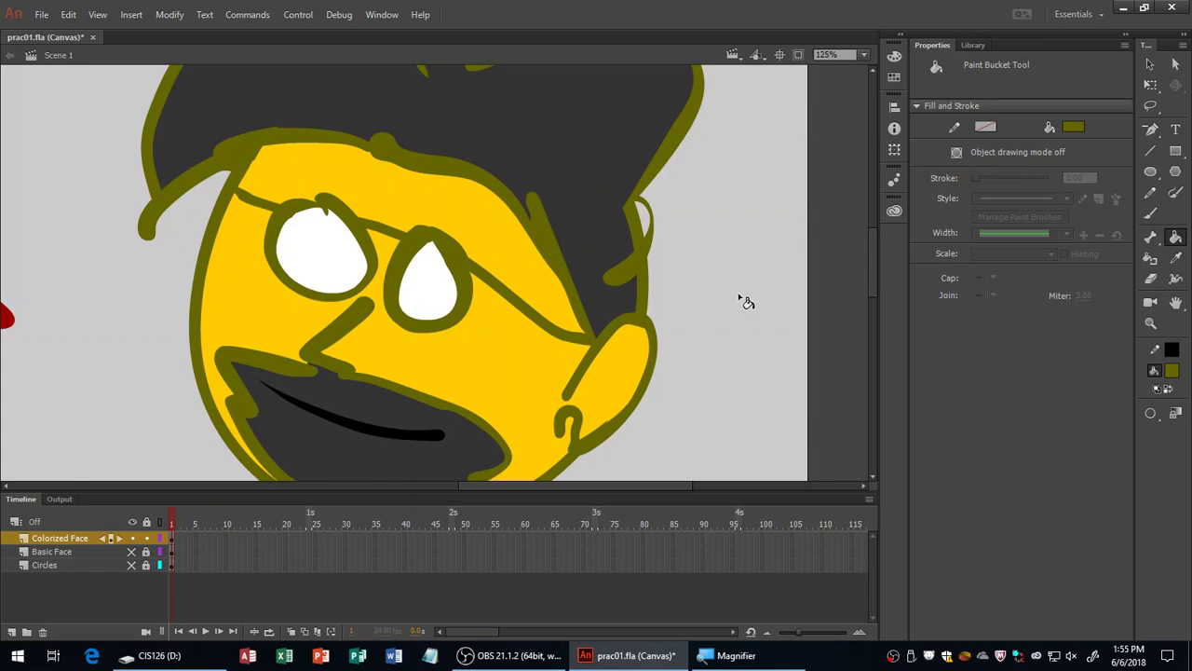
pyautogui.hotkey('ctrl', 's')
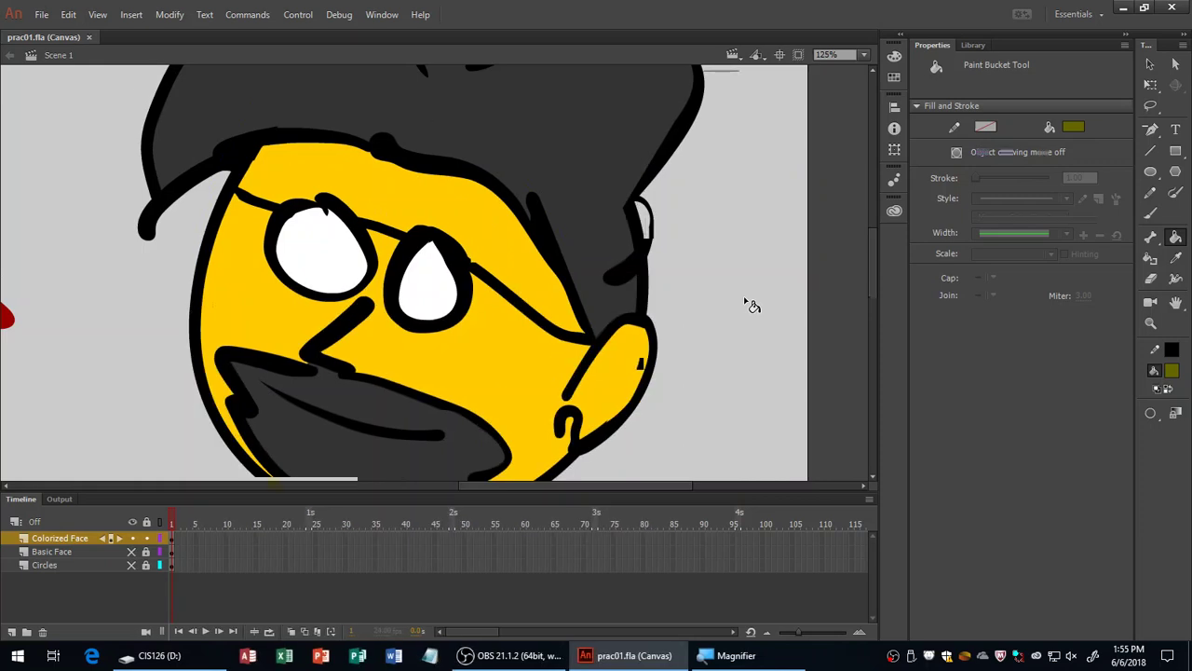
# Fill the dark grey hair with dark red using the Paint Bucket and save the document.
pyautogui.press('h')
pyautogui.scroll(-2, 720, 269)
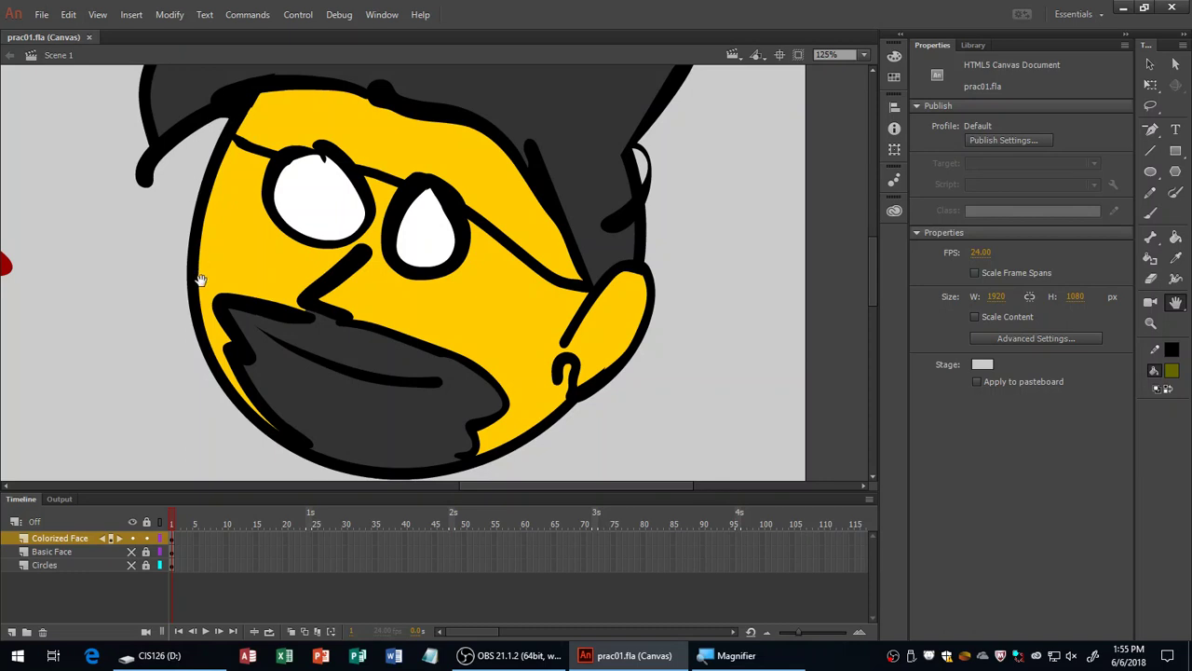
pyautogui.moveTo(429, 145); pyautogui.dragTo(430, 265)
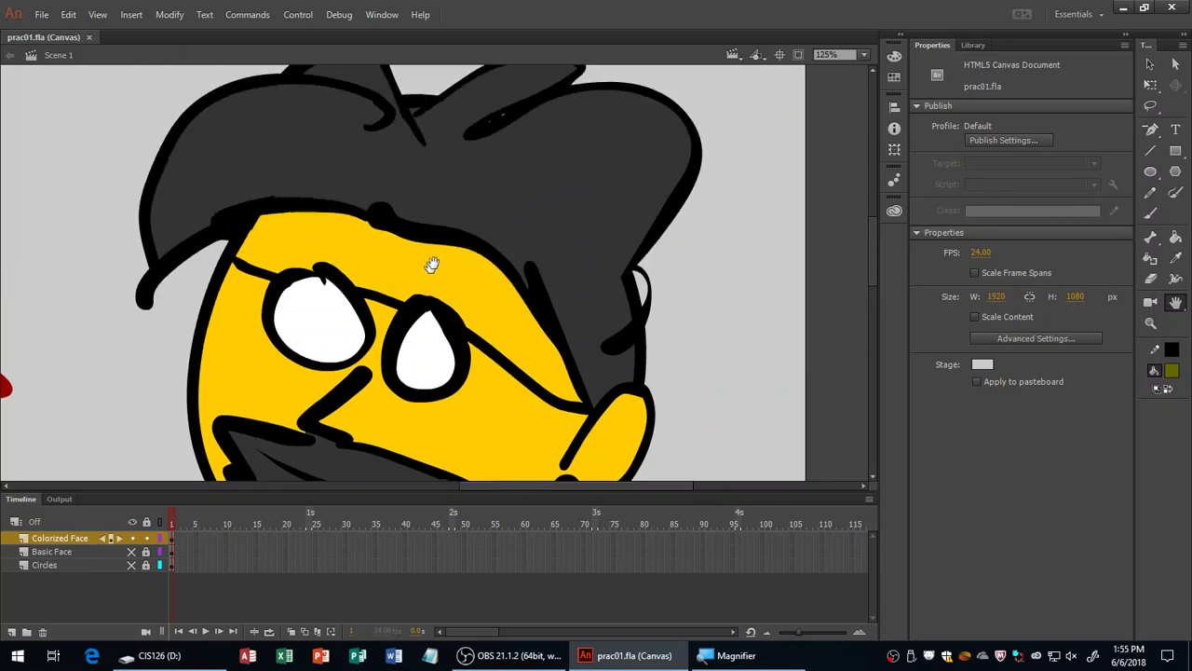
pyautogui.press('k')
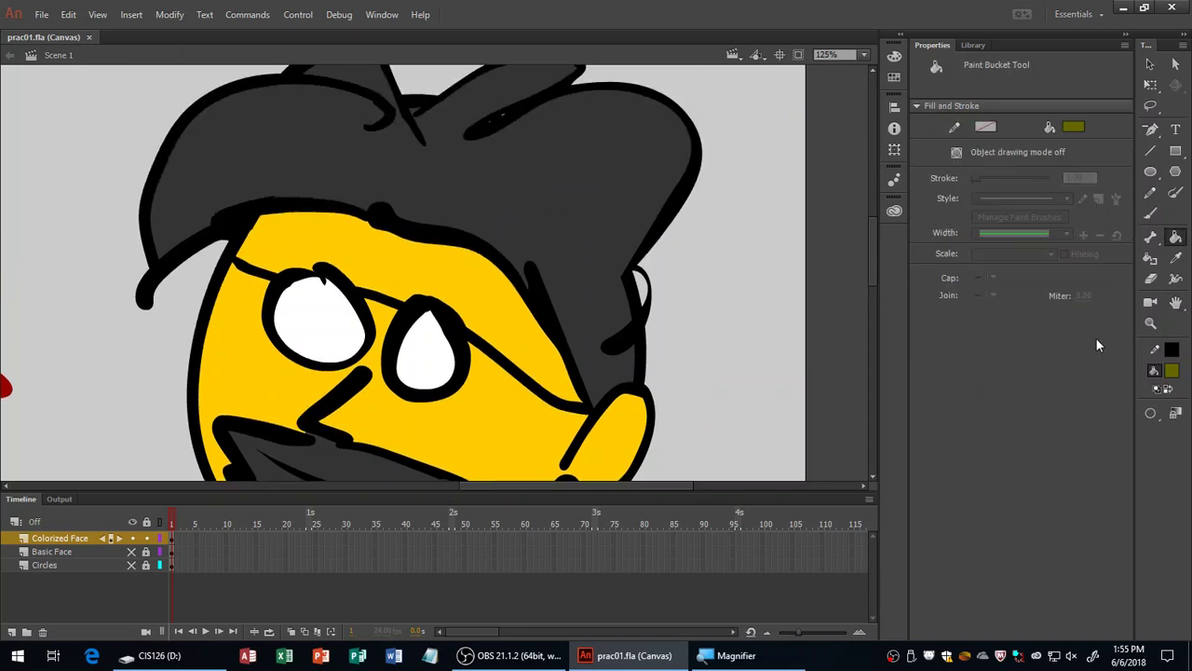
pyautogui.click(1171, 373)
pyautogui.hotkey('ctrl', 's')
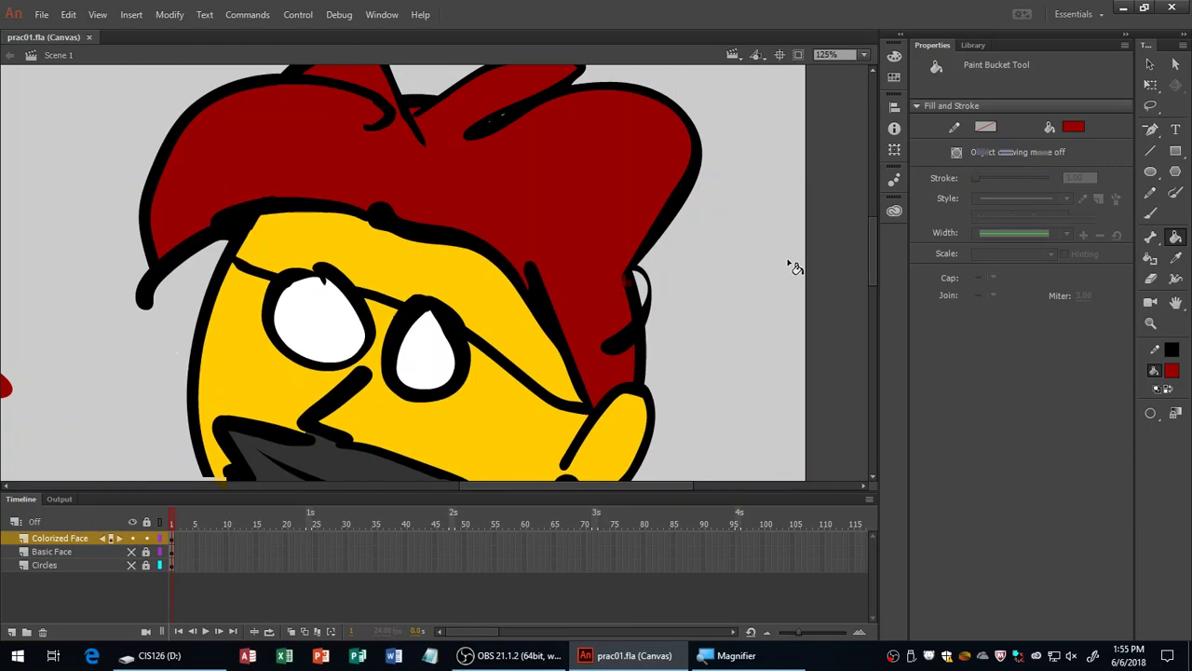
# Draw two bright green (#00FF00) straight lines across the black outline, above the ear and where the hair meets the opposite side of the face.
pyautogui.press('h')
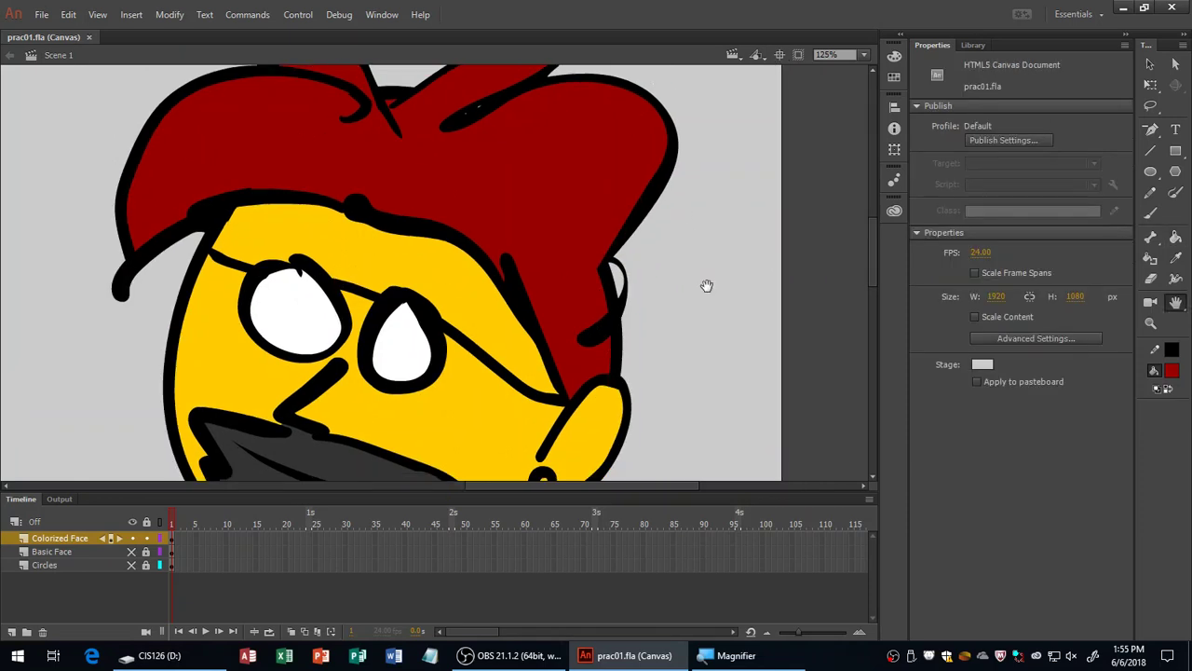
pyautogui.press('F4')
pyautogui.moveTo(720, 276); pyautogui.dragTo(721, 283)
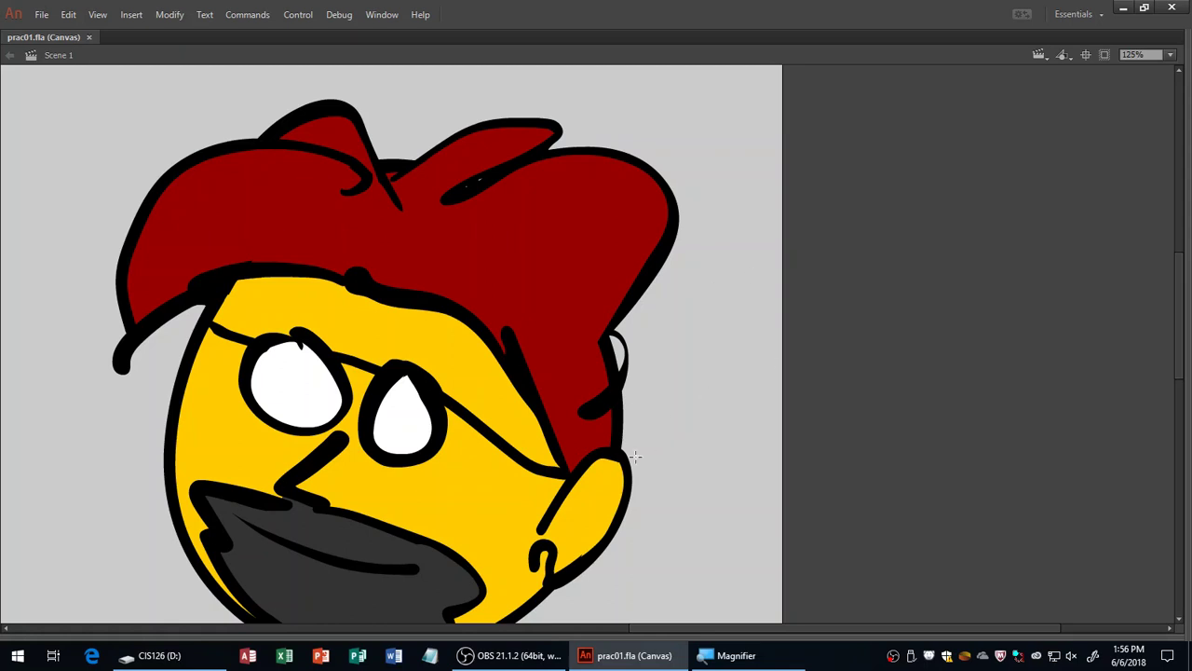
pyautogui.press('F4')
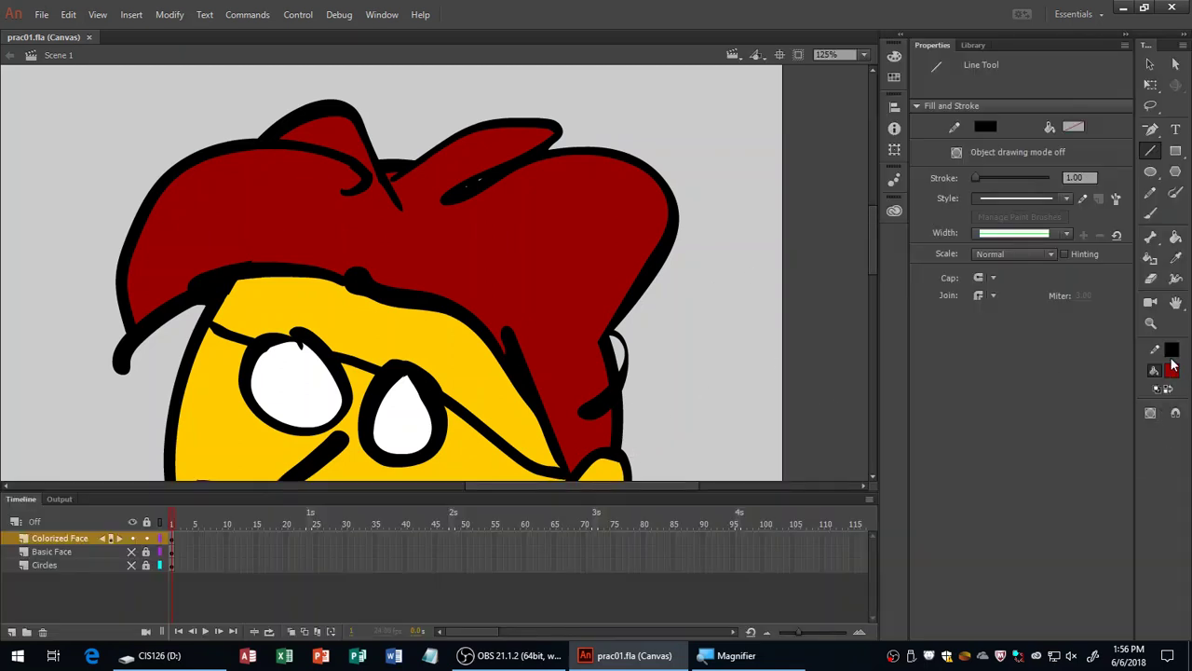
pyautogui.click(1172, 355)
pyautogui.click(1027, 399)
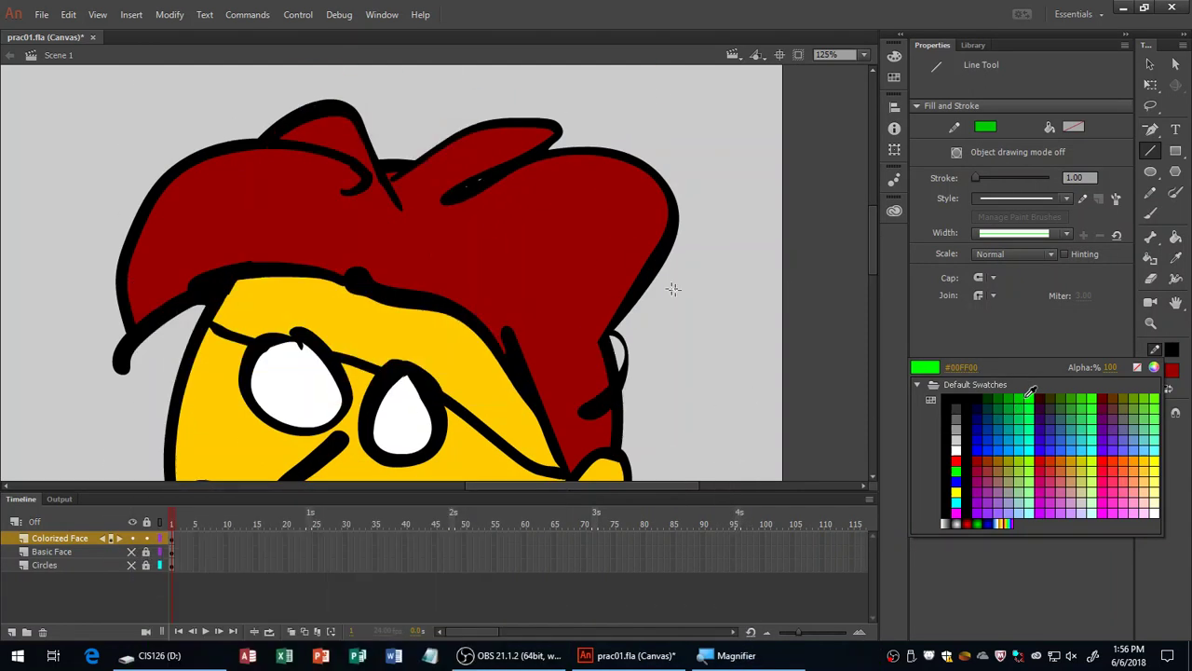
pyautogui.moveTo(541, 266); pyautogui.dragTo(644, 266)
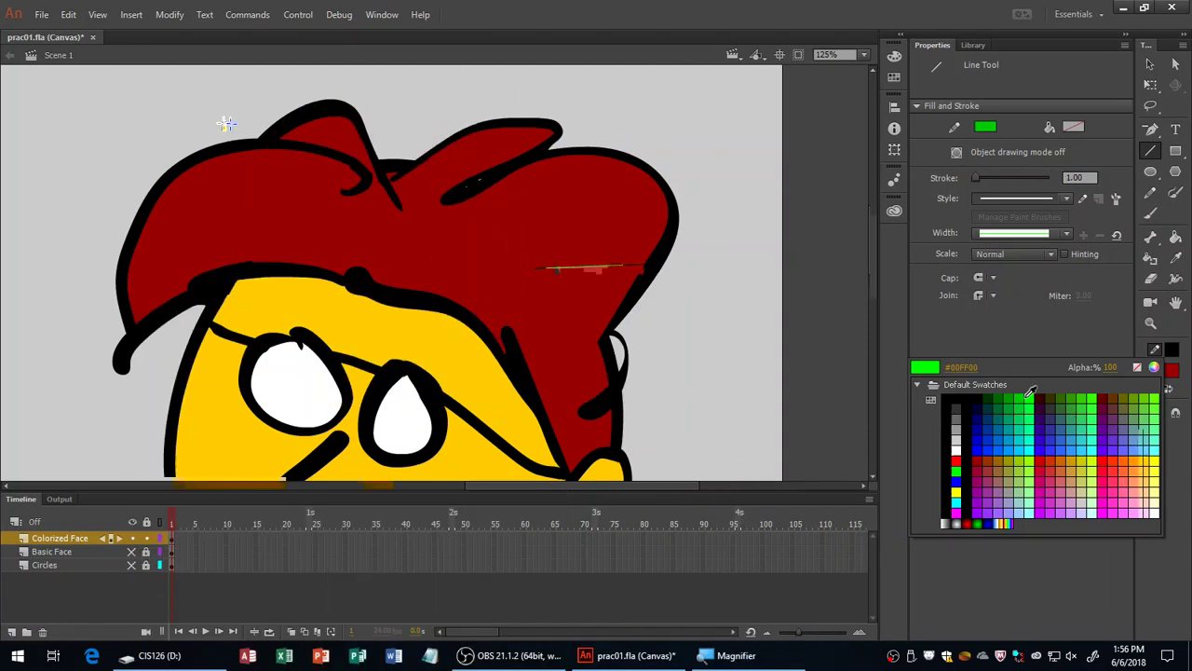
pyautogui.scroll(-3, 184, 137)
pyautogui.moveTo(190, 140); pyautogui.dragTo(256, 110)
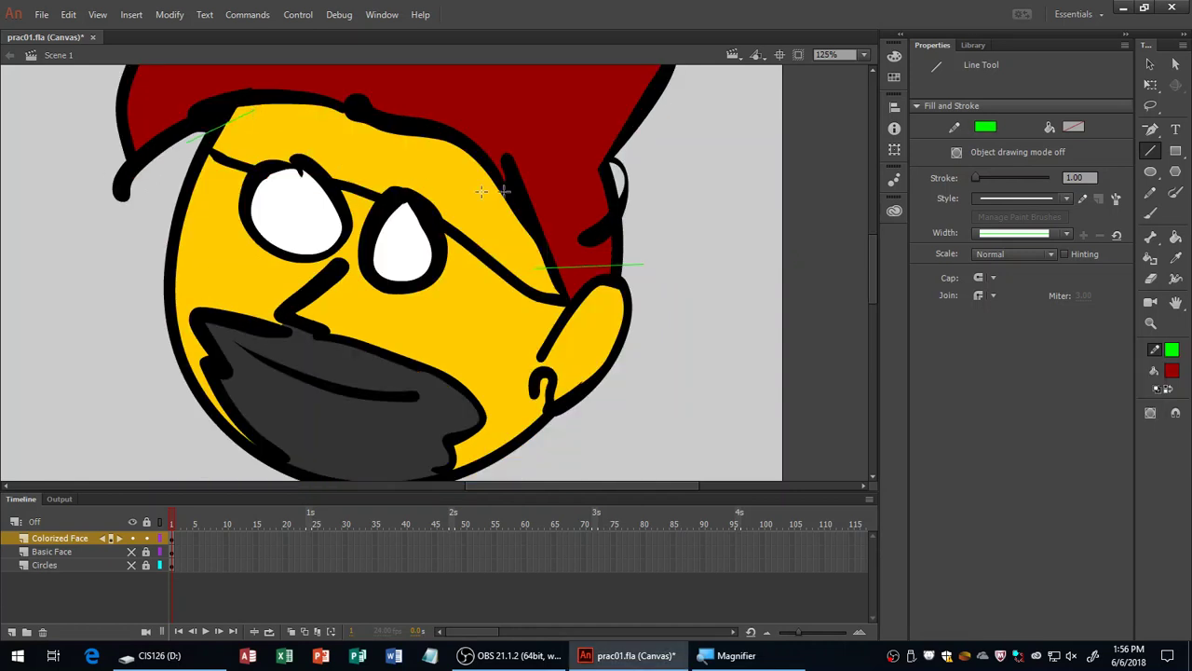
# Fill the hair outline bounded by the two green lines with lime green using the Paint Bucket.
pyautogui.moveTo(696, 161); pyautogui.dragTo(713, 301)
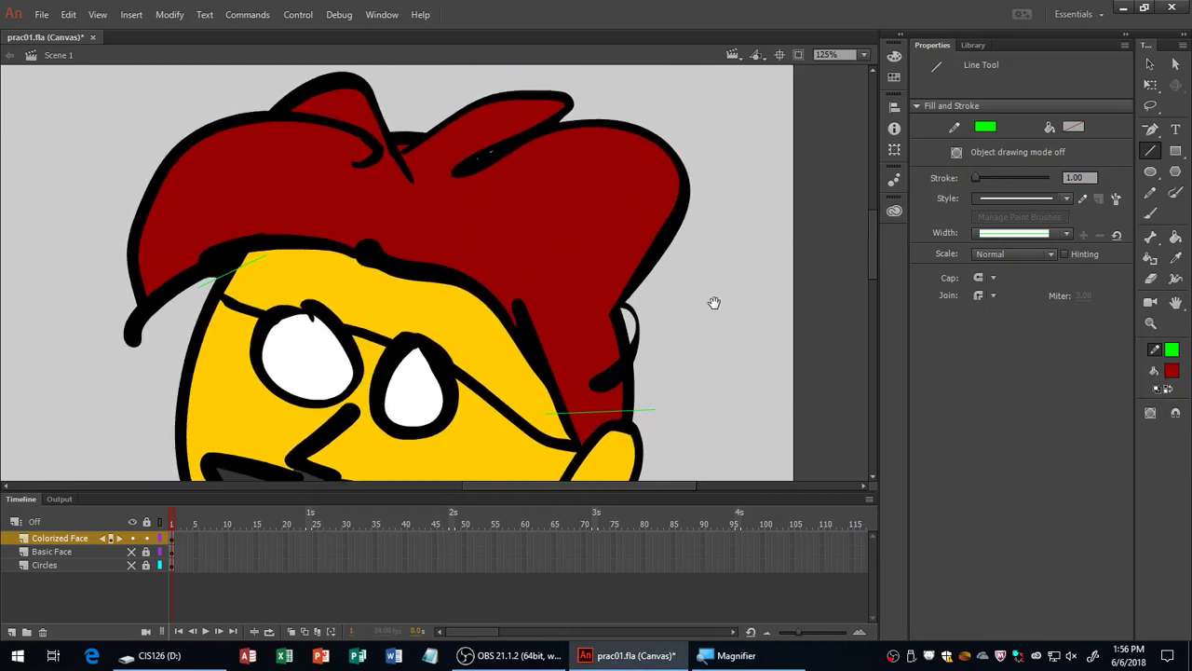
pyautogui.press('k')
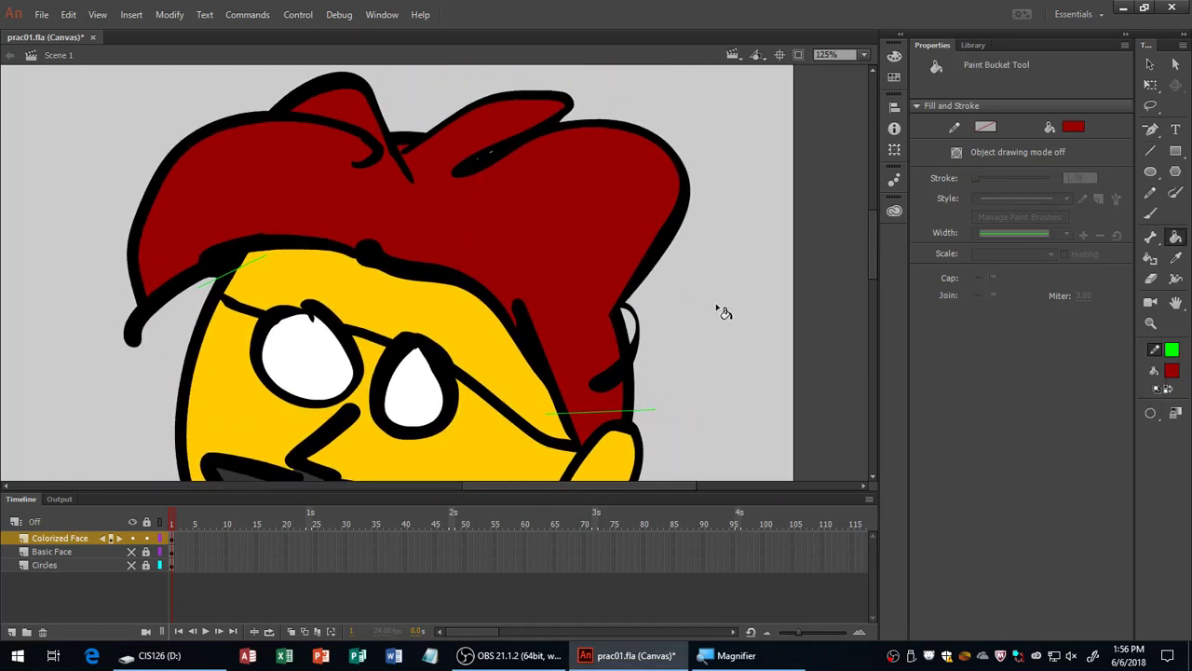
pyautogui.click(1171, 371)
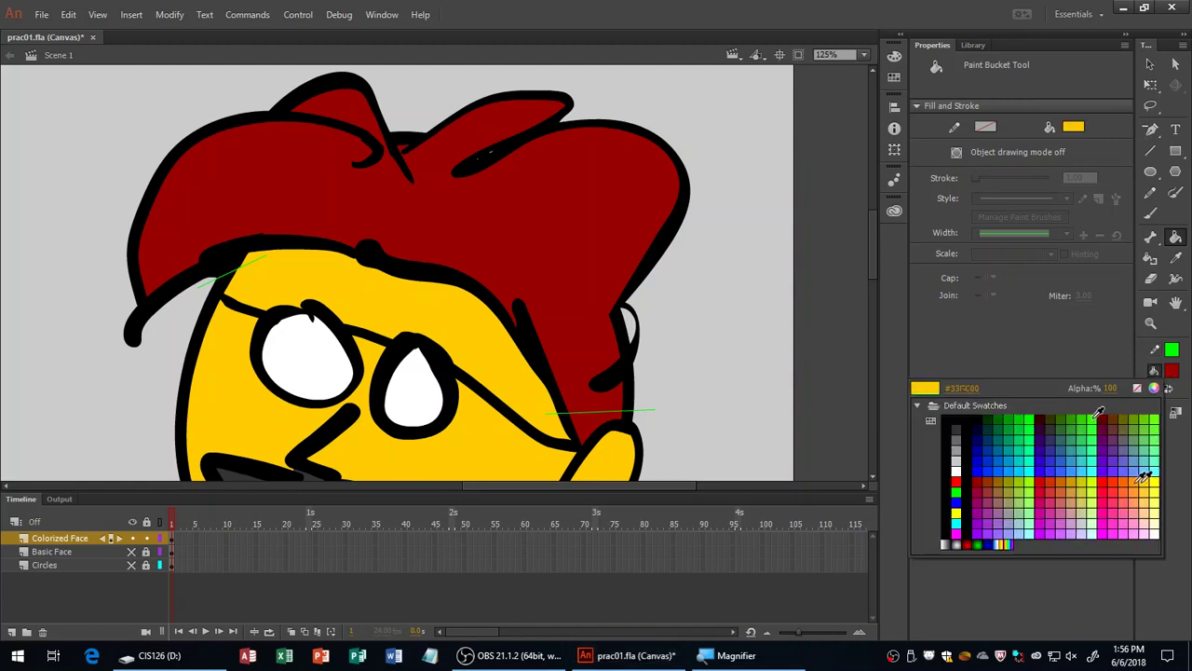
pyautogui.click(1026, 485)
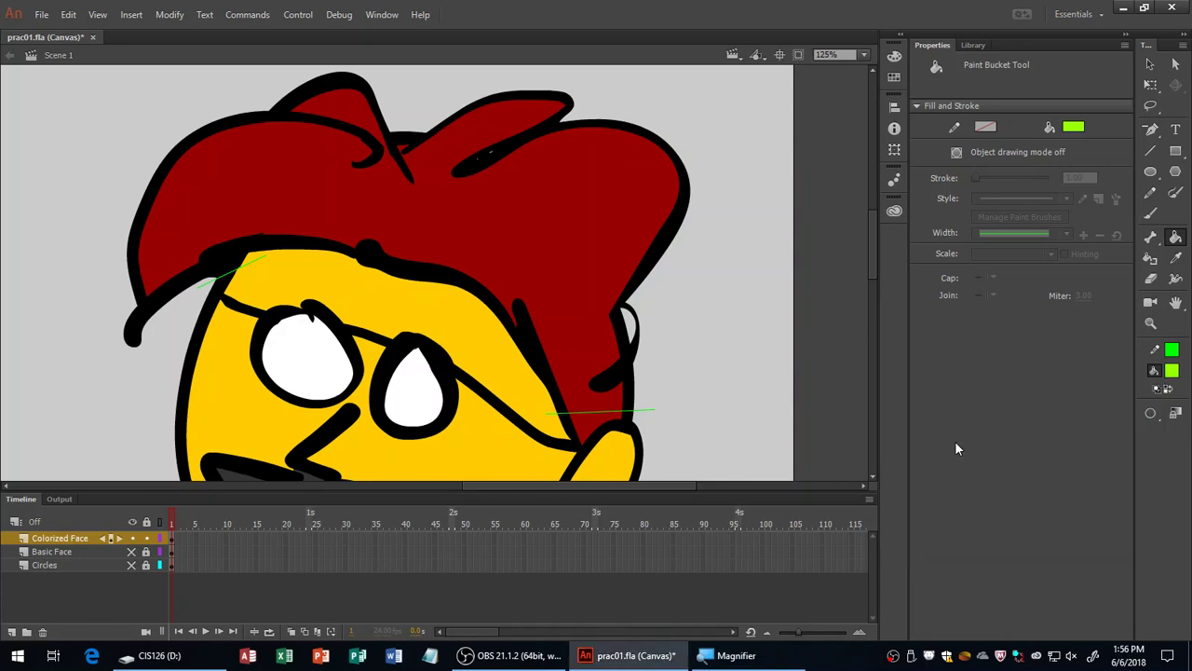
pyautogui.click(689, 212)
pyautogui.press('F4')
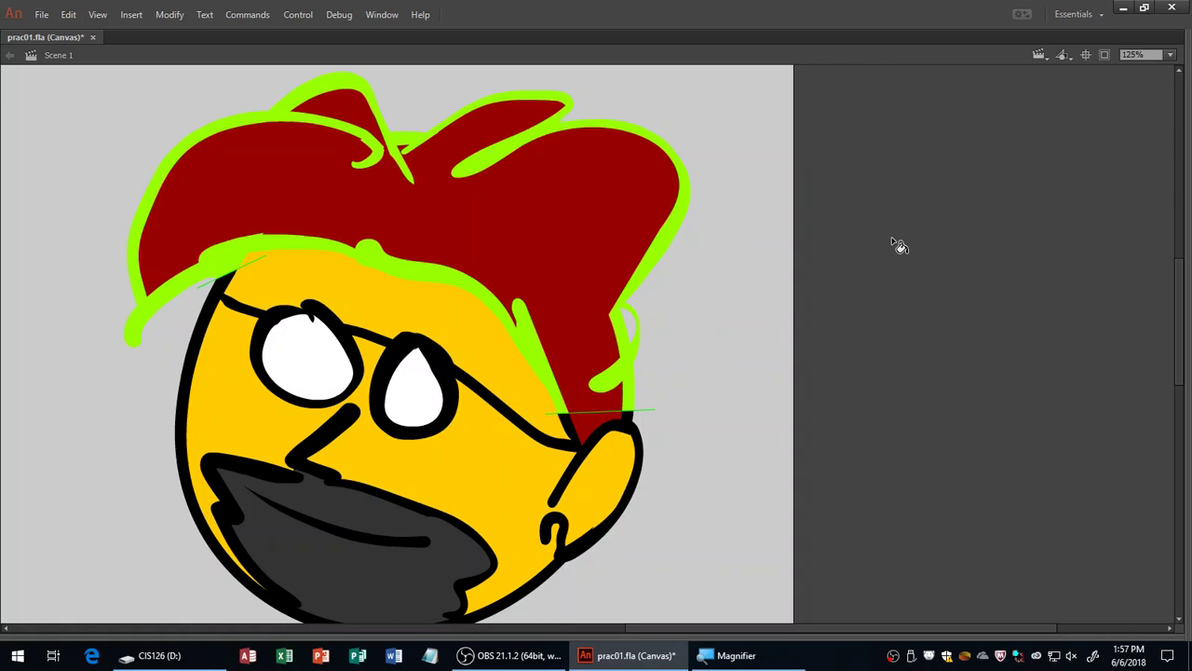
# Undo the lime green outline fill and both green boundary lines.
pyautogui.hotkey('ctrl', 'z')
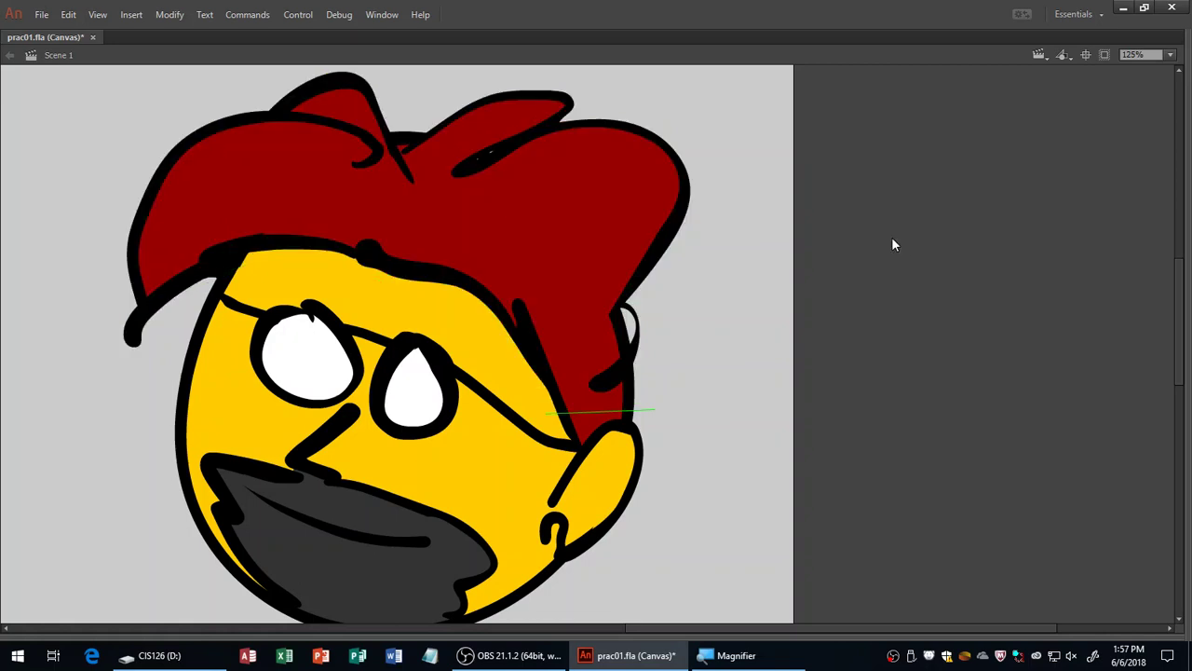
pyautogui.press('s')
pyautogui.press('F4')
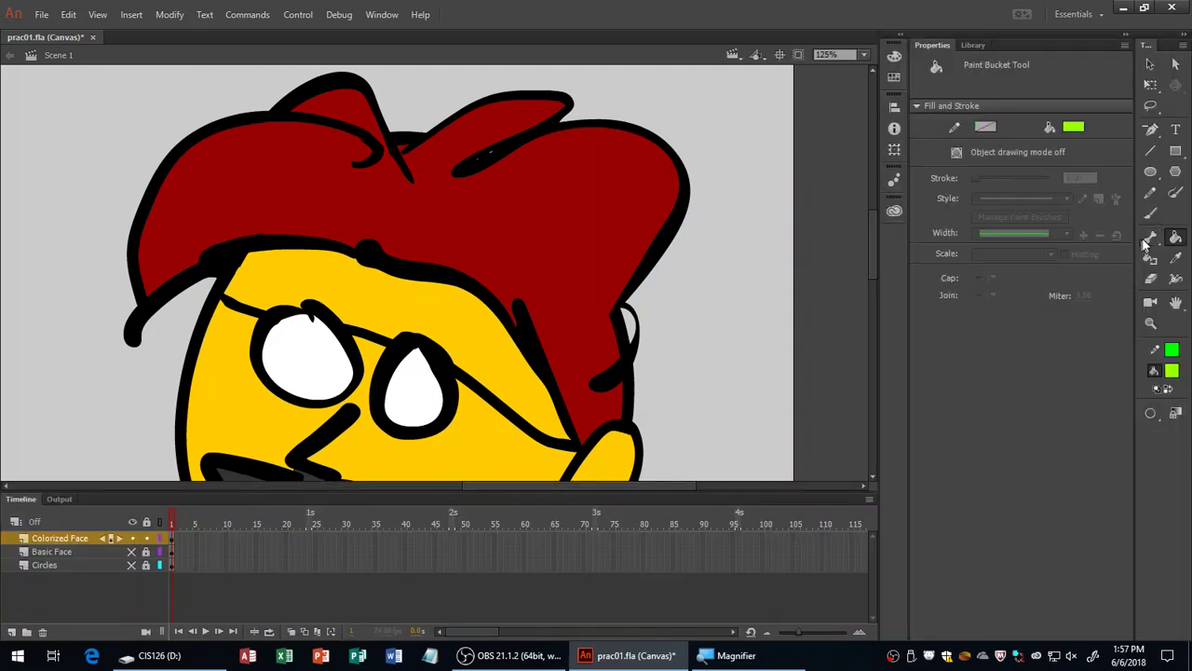
# Try a freehand bright green Pencil line across the outline along the top of the ear, then undo it.
pyautogui.press('n')
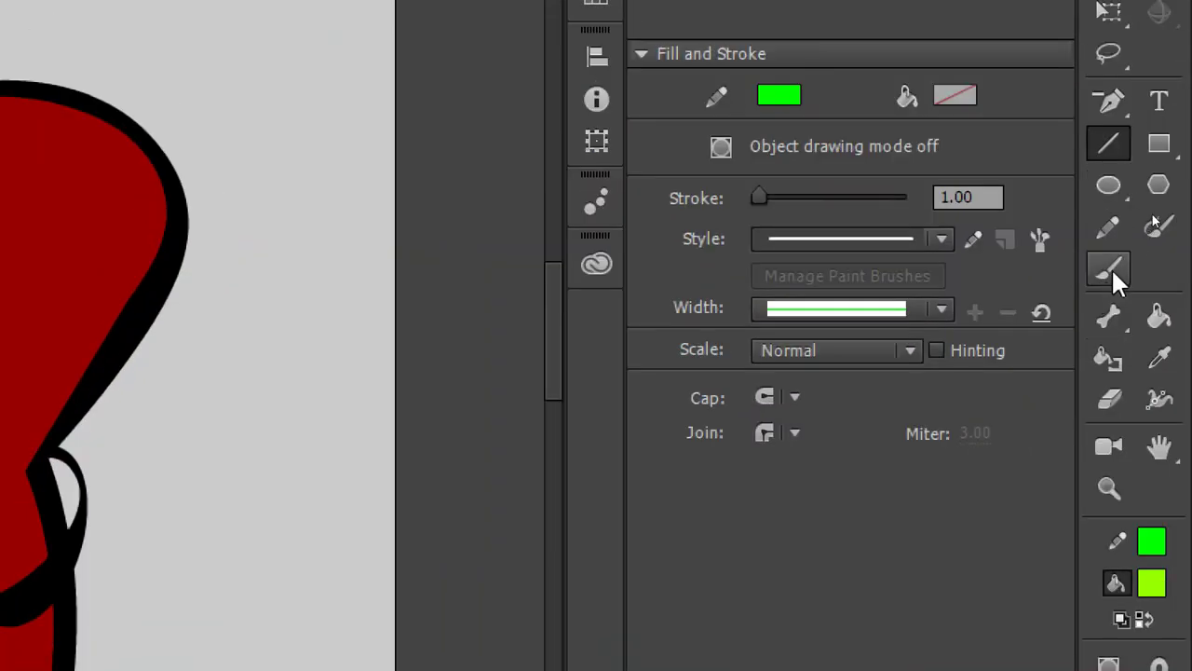
pyautogui.click(1111, 273)
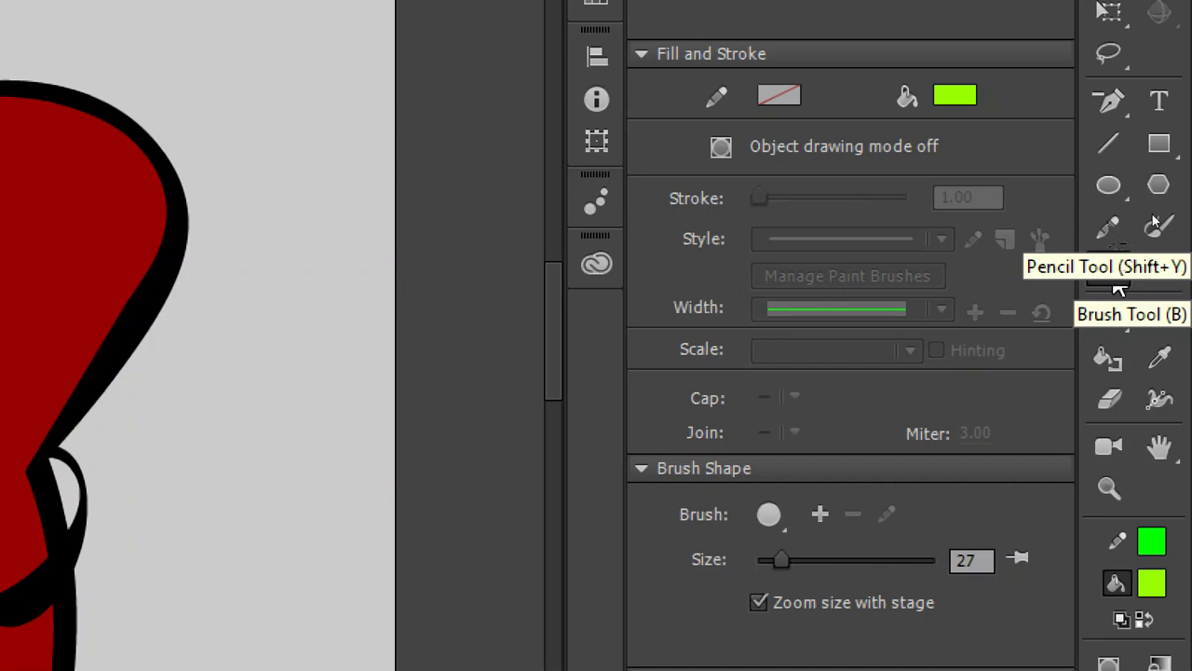
pyautogui.hotkey('shift', 'y')
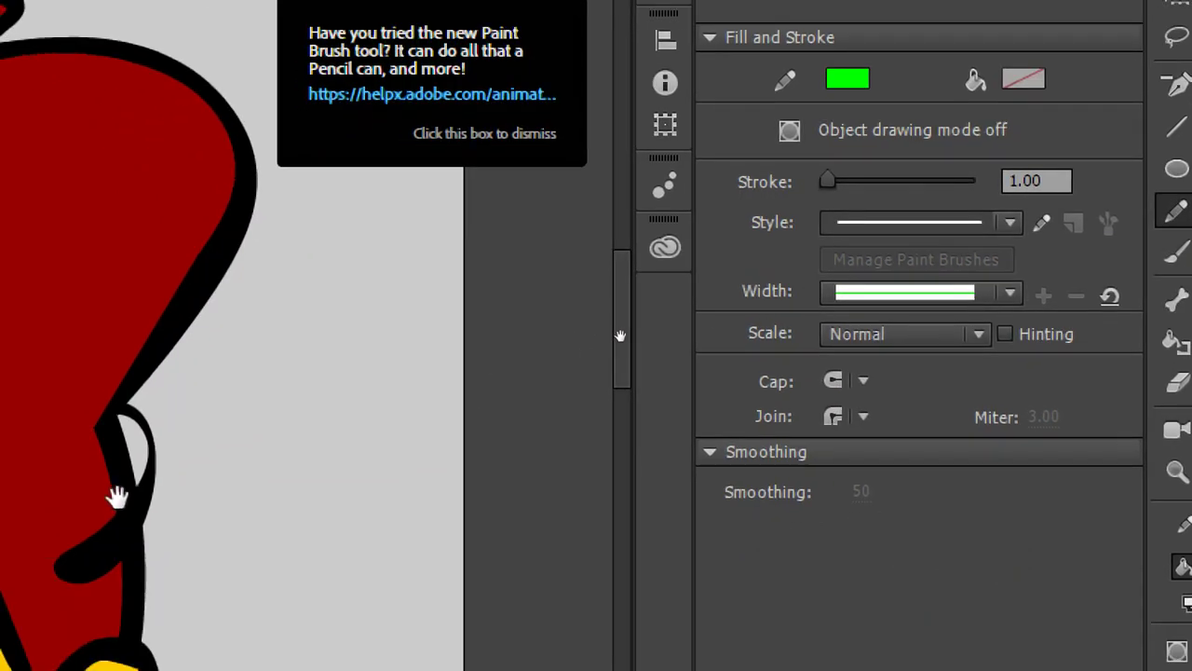
pyautogui.moveTo(60, 508)
pyautogui.mouseDown()
pyautogui.moveTo(334, 333)
pyautogui.moveTo(428, 223)
pyautogui.moveTo(468, 215)
pyautogui.mouseUp()
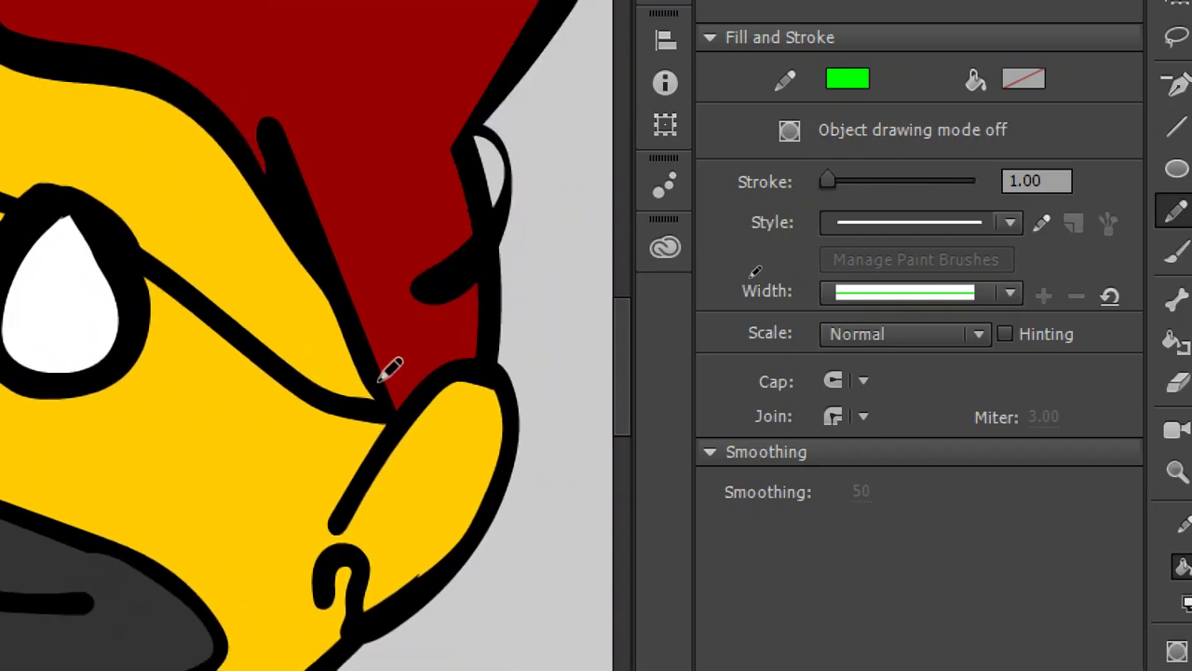
pyautogui.moveTo(342, 376); pyautogui.dragTo(410, 389)
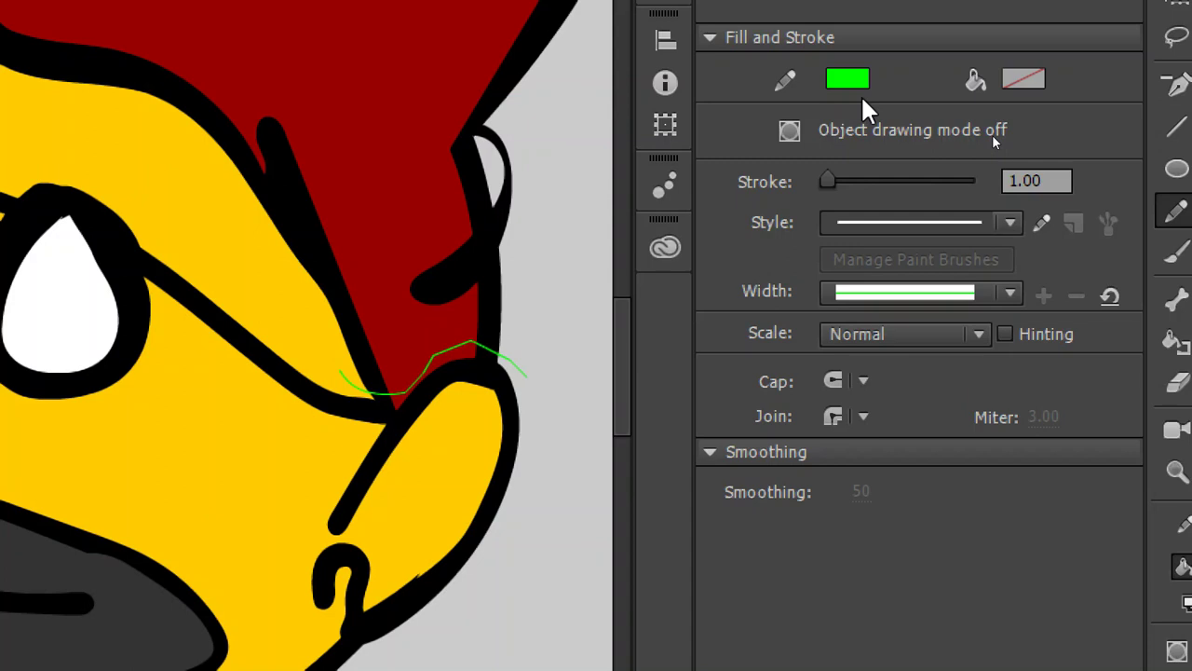
pyautogui.hotkey('ctrl', 'z')
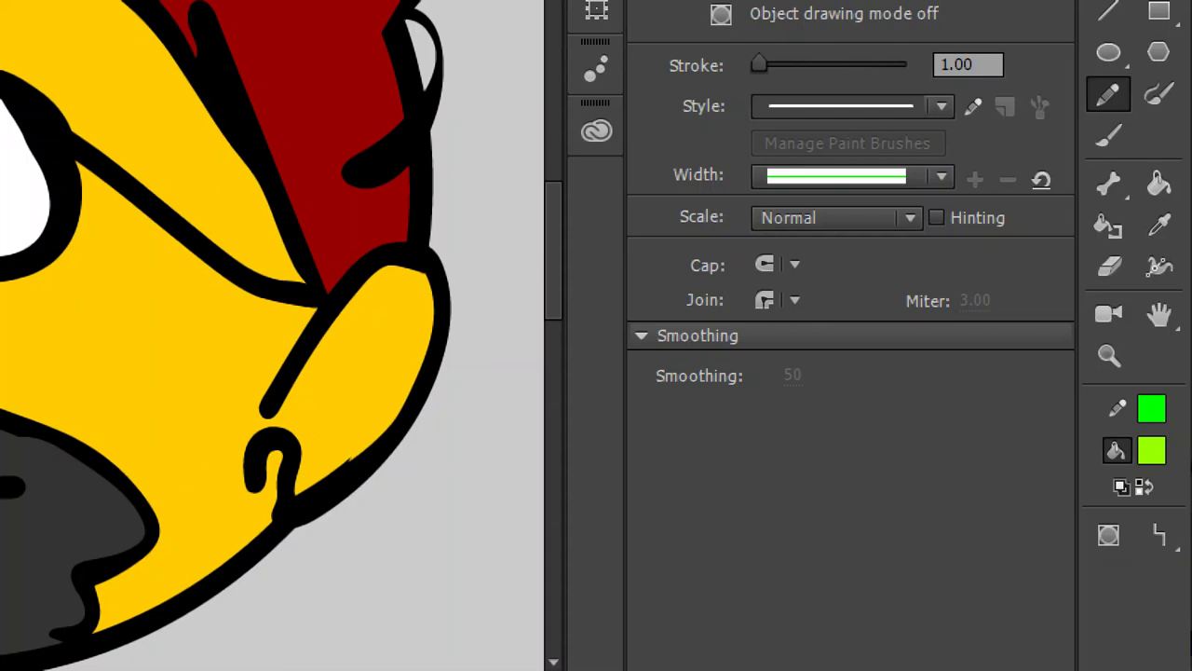
# Switch the Pencil to Smooth mode and draw green boundary curves across the outline above the ear and at the opposite hair-face junction.
pyautogui.click(1159, 534)
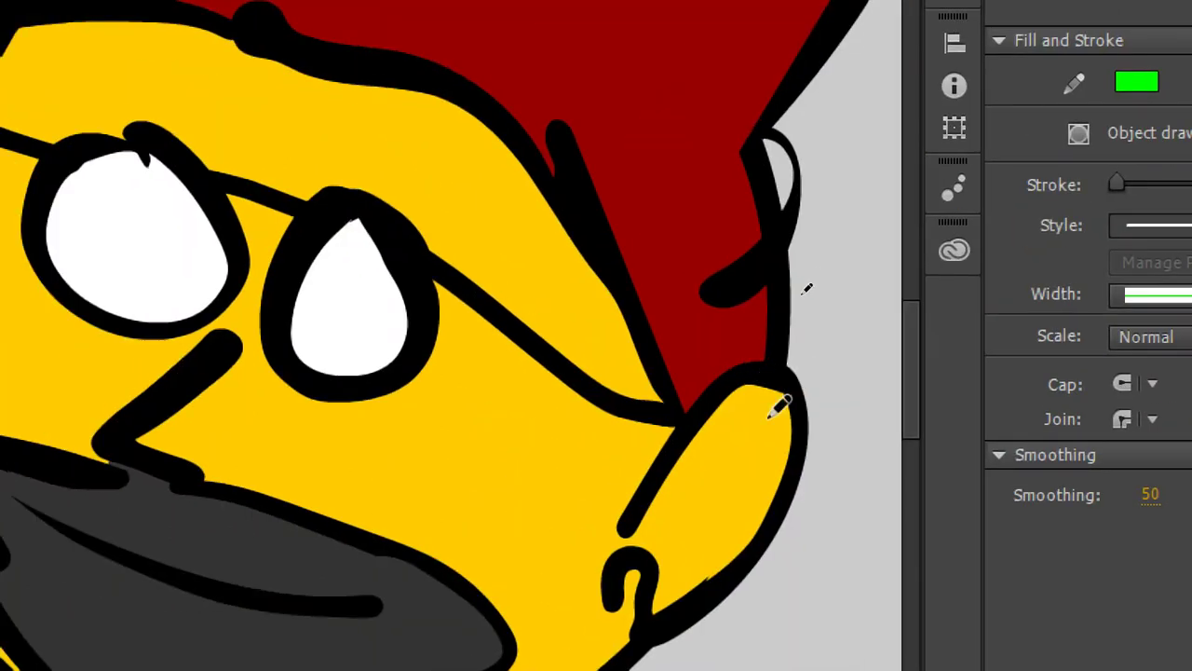
pyautogui.moveTo(634, 380)
pyautogui.mouseDown()
pyautogui.moveTo(690, 400)
pyautogui.moveTo(739, 353)
pyautogui.moveTo(807, 363)
pyautogui.mouseUp()
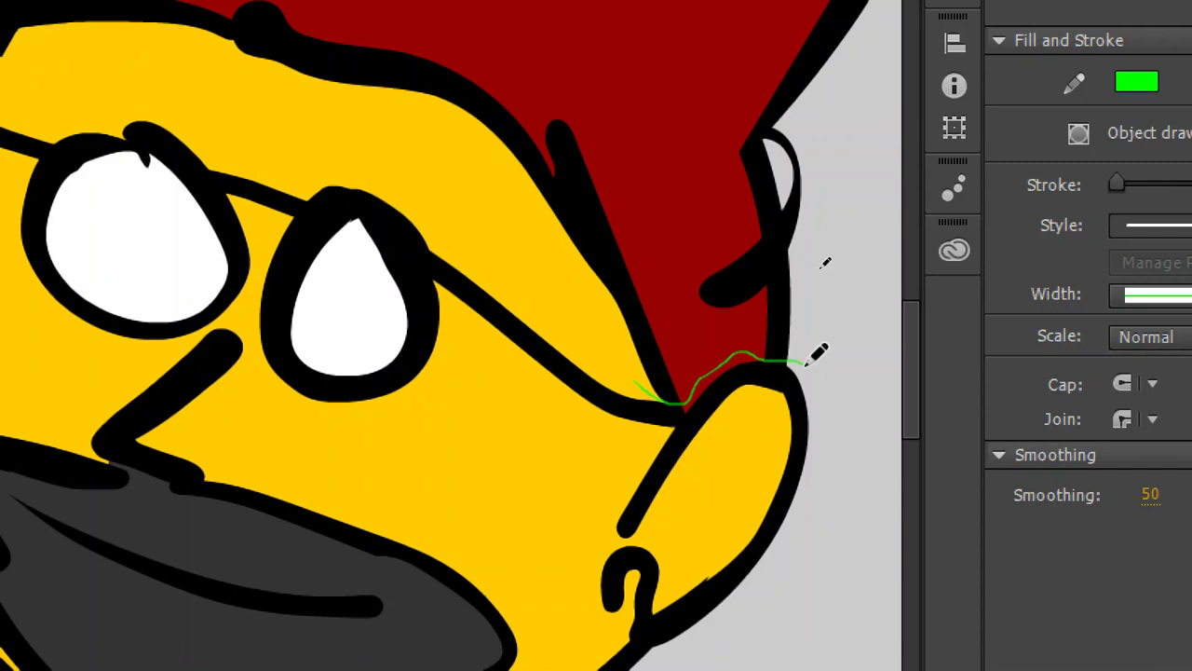
pyautogui.press('space')
pyautogui.moveTo(338, 270); pyautogui.dragTo(575, 332)
pyautogui.moveTo(206, 174)
pyautogui.mouseDown()
pyautogui.moveTo(293, 102)
pyautogui.moveTo(357, 146)
pyautogui.mouseUp()
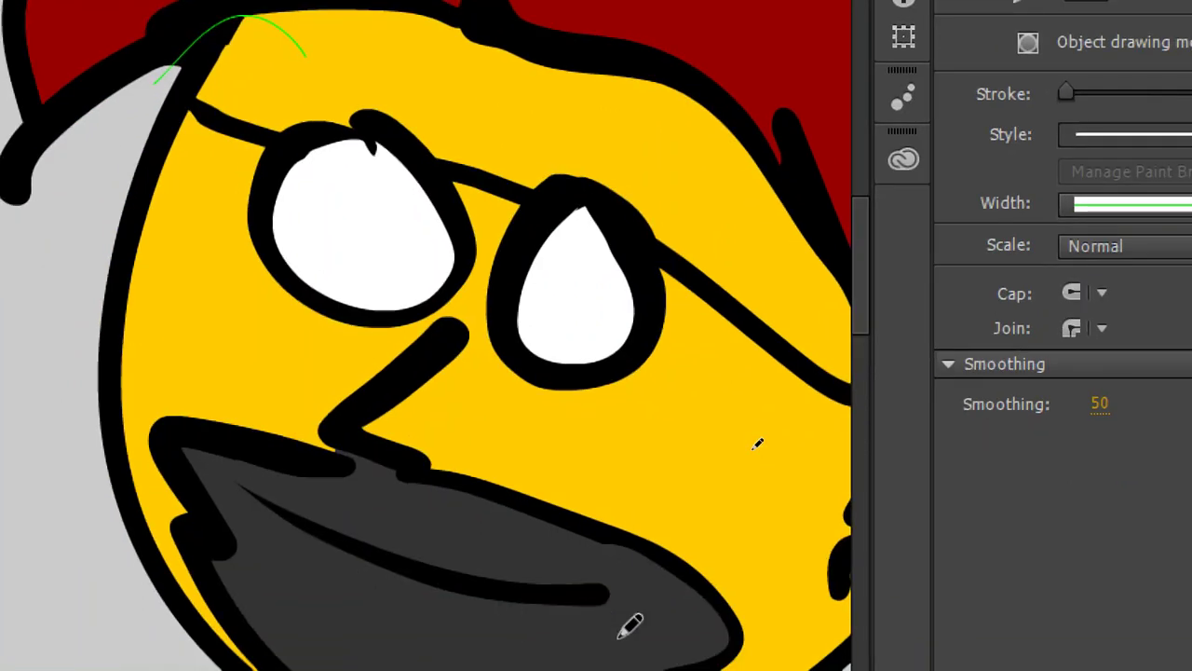
# Fill the hair outline above the green boundary curves with plum purple using the Paint Bucket.
pyautogui.moveTo(394, 107); pyautogui.dragTo(512, 282)
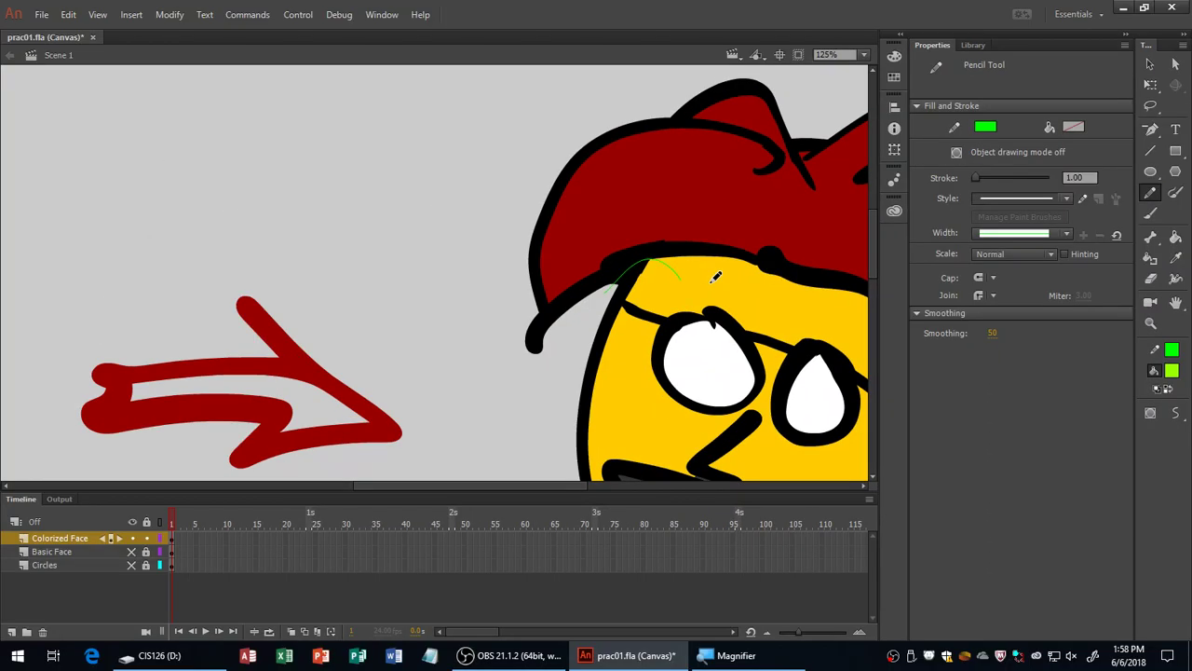
pyautogui.hotkey('ctrl', '-')
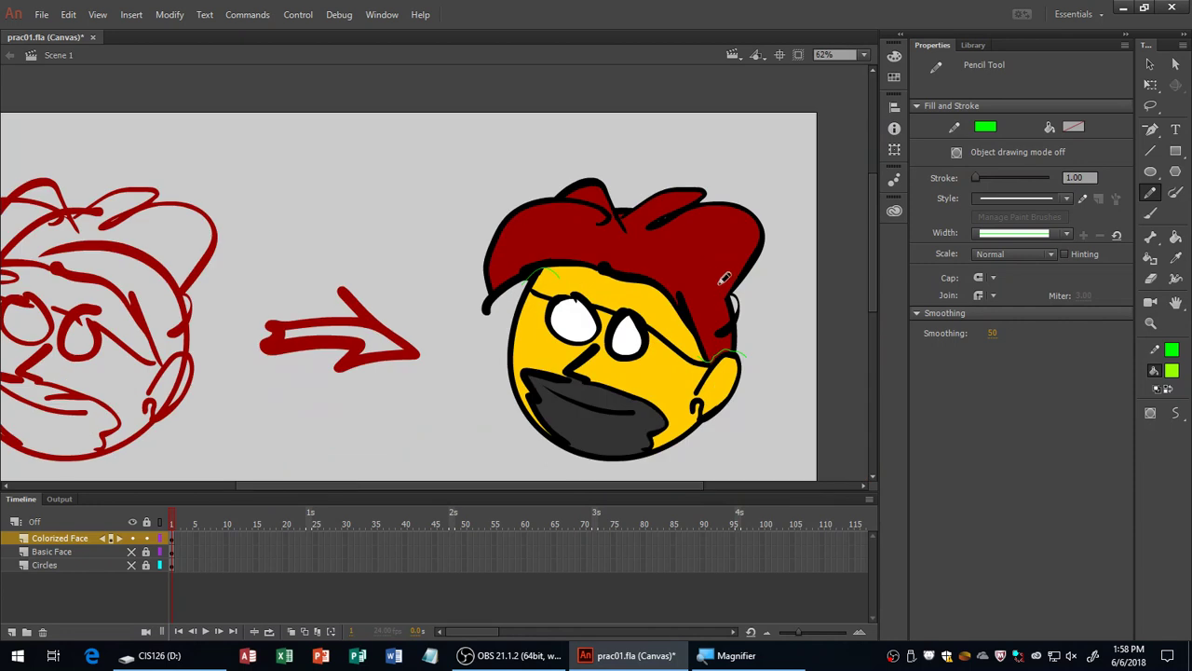
pyautogui.press('k')
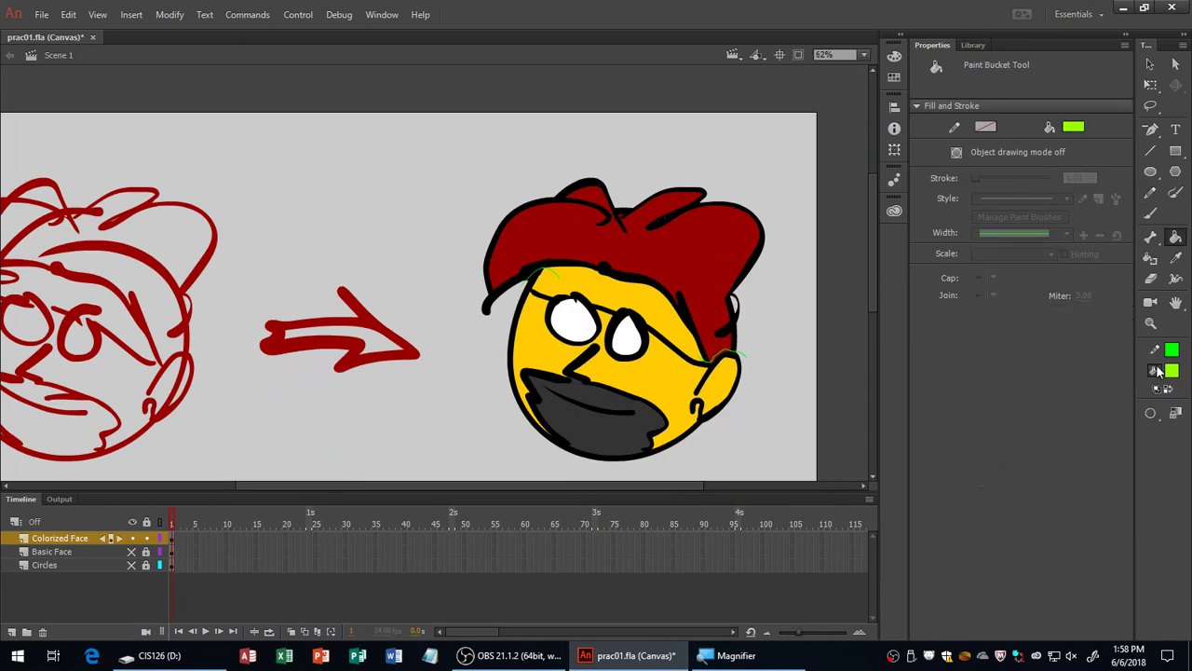
pyautogui.click(991, 493)
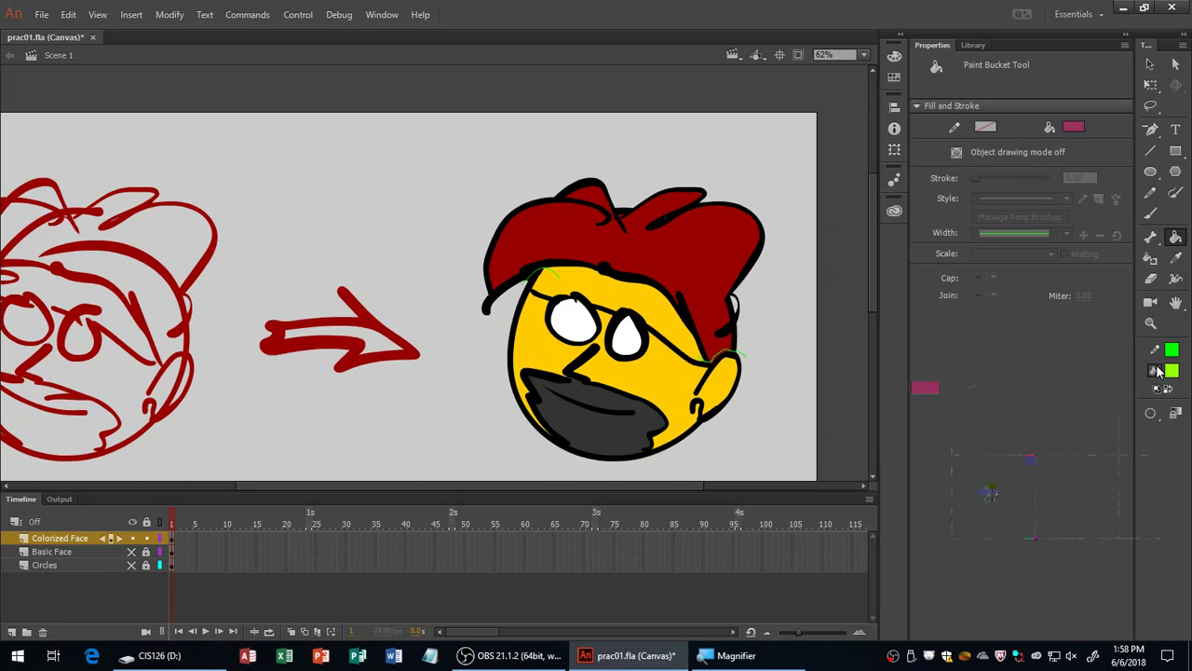
pyautogui.click(762, 247)
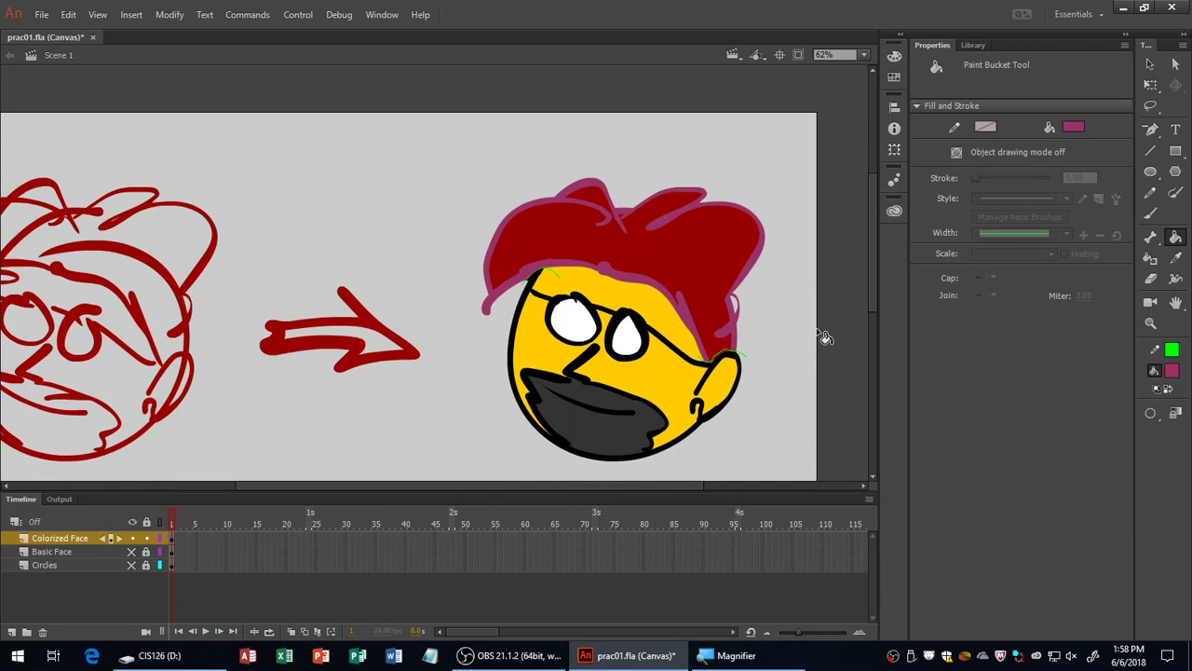
pyautogui.press('z')
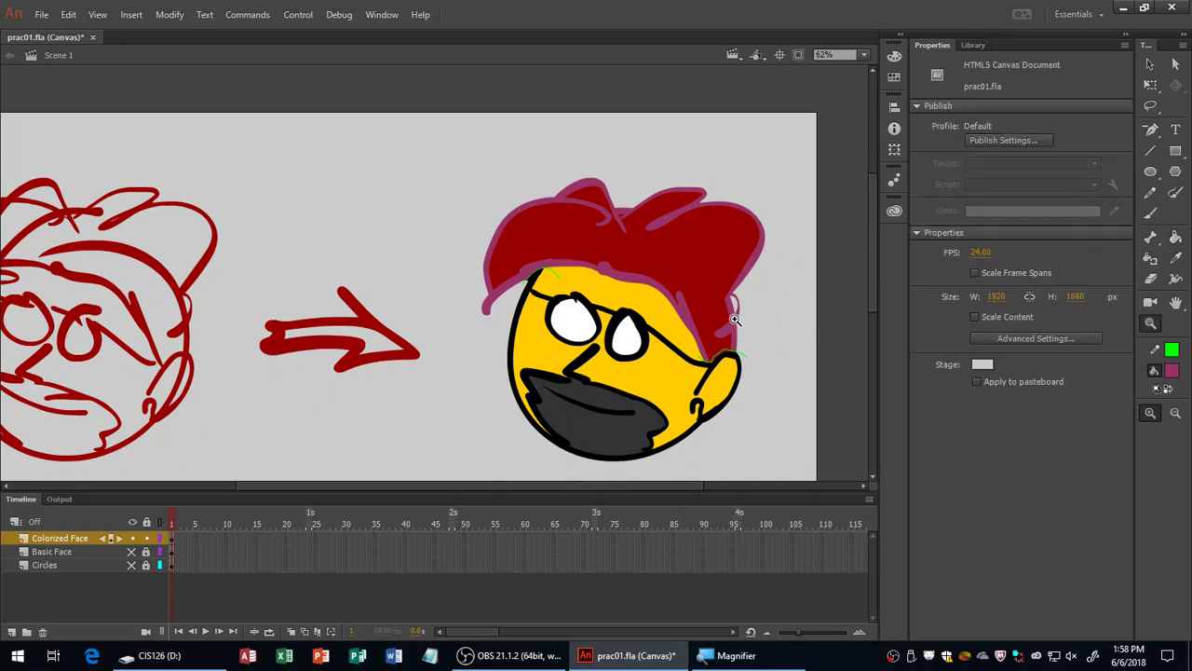
pyautogui.click(734, 356)
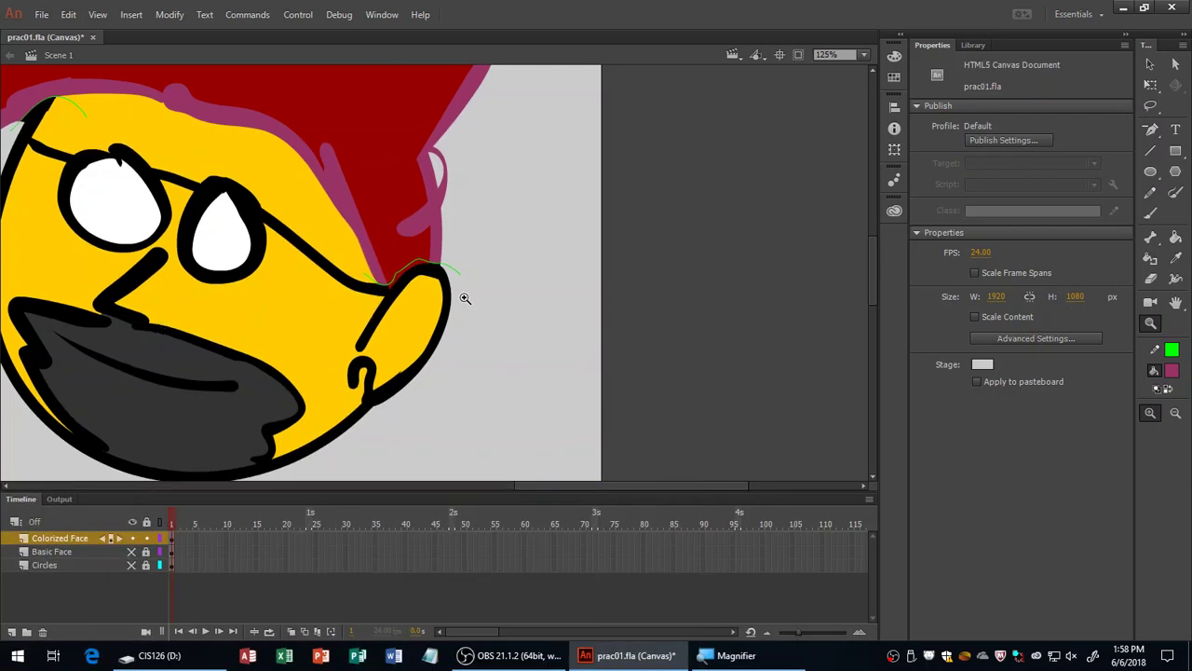
# Delete the green boundary curves above the ear and at the opposite hair-face junction.
pyautogui.press('v')
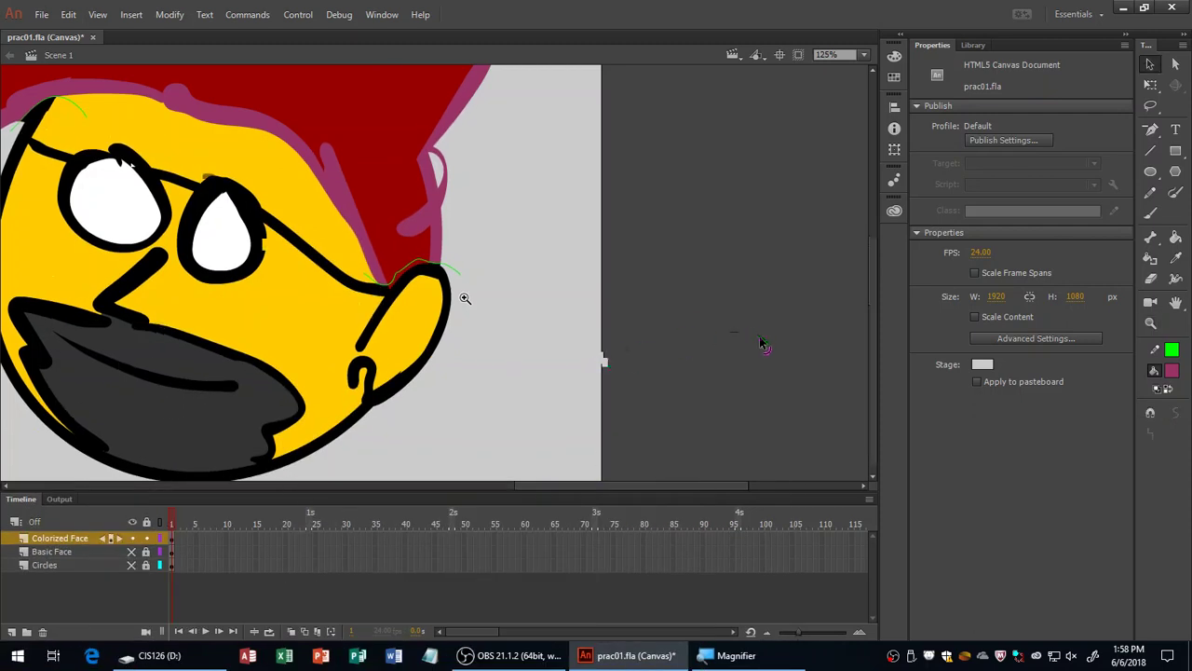
pyautogui.click(760, 344)
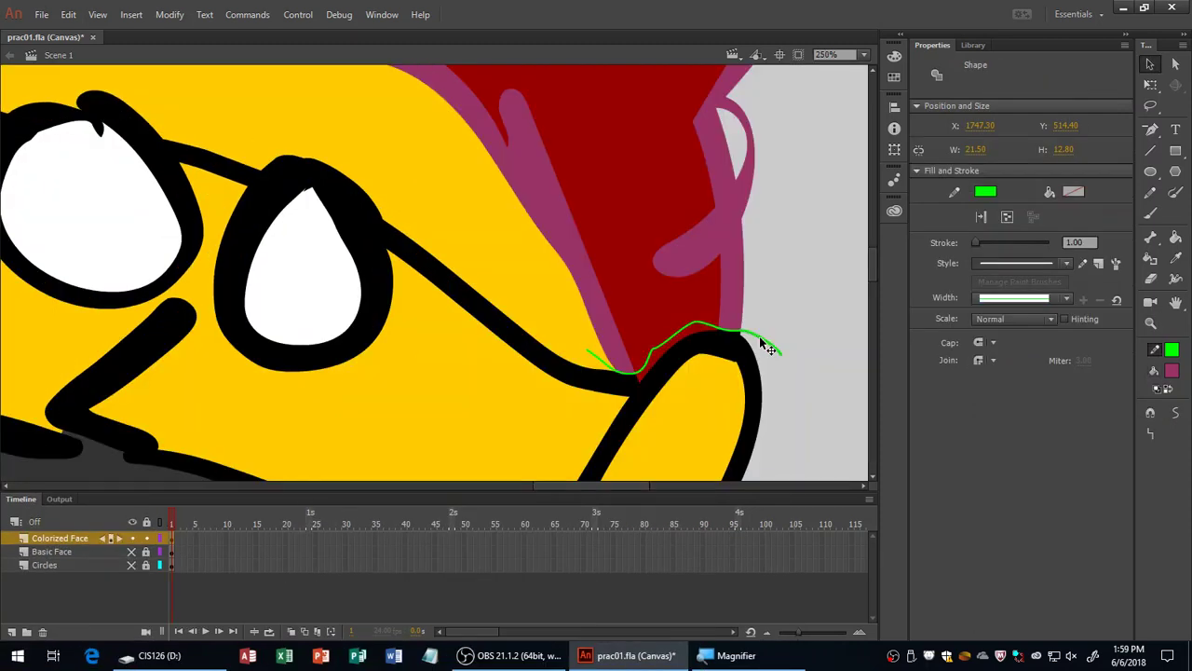
pyautogui.click(811, 319)
pyautogui.click(777, 352)
pyautogui.doubleClick(777, 352)
pyautogui.press('Delete')
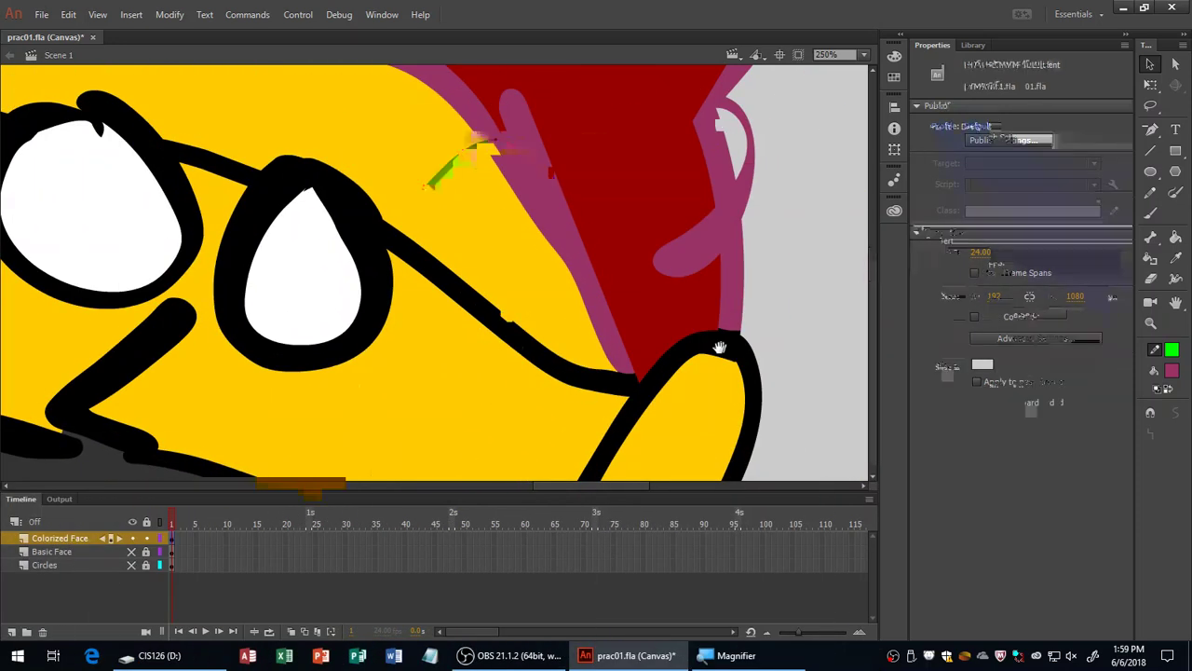
pyautogui.hscroll(-5, 557, 184)
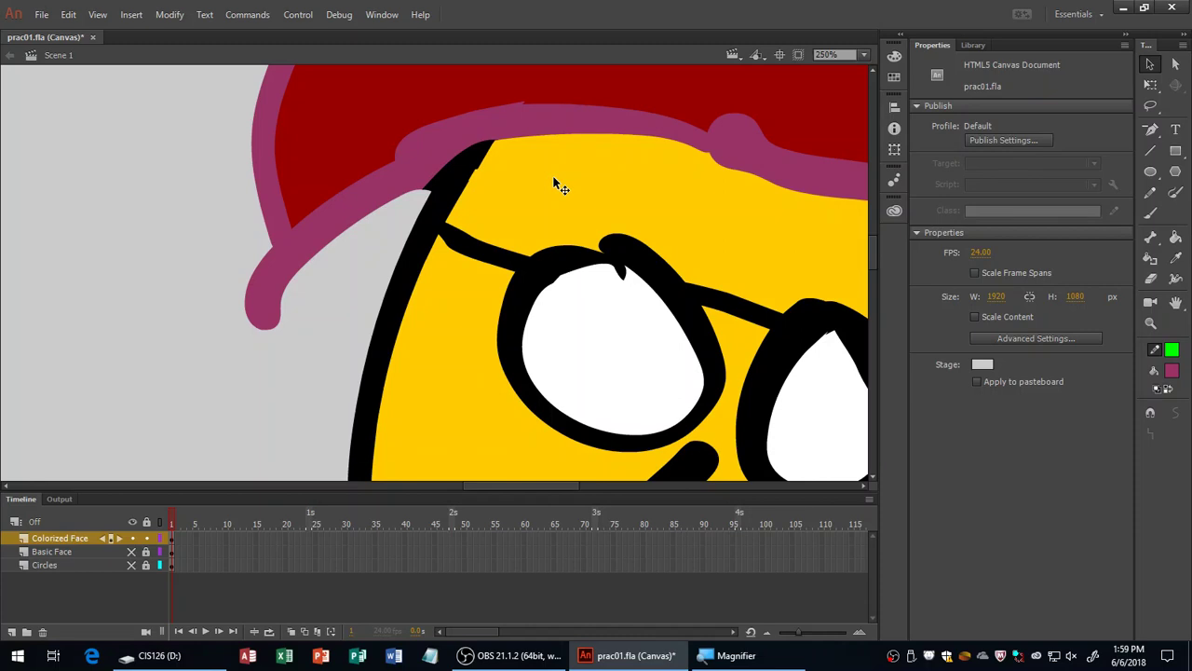
pyautogui.scroll(-2, 557, 185)
pyautogui.scroll(-2, 558, 184)
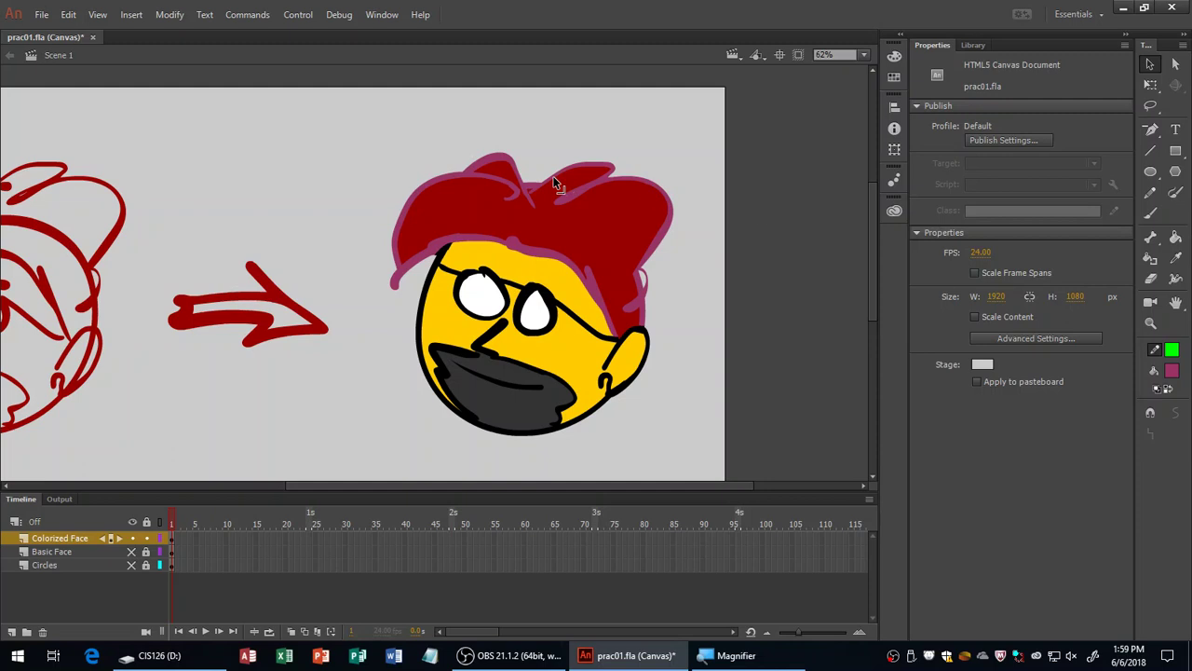
# Fill the black outline of the face, glasses and ear with light orange using the Paint Bucket.
pyautogui.press('k')
pyautogui.click(1074, 126)
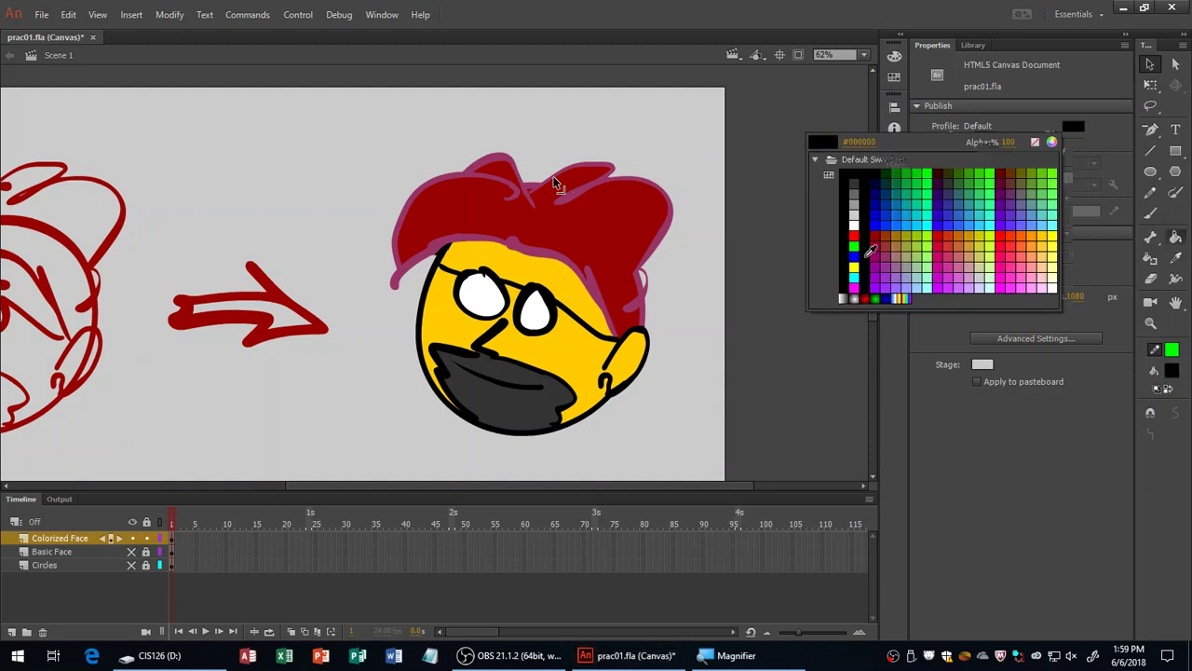
pyautogui.click(1034, 254)
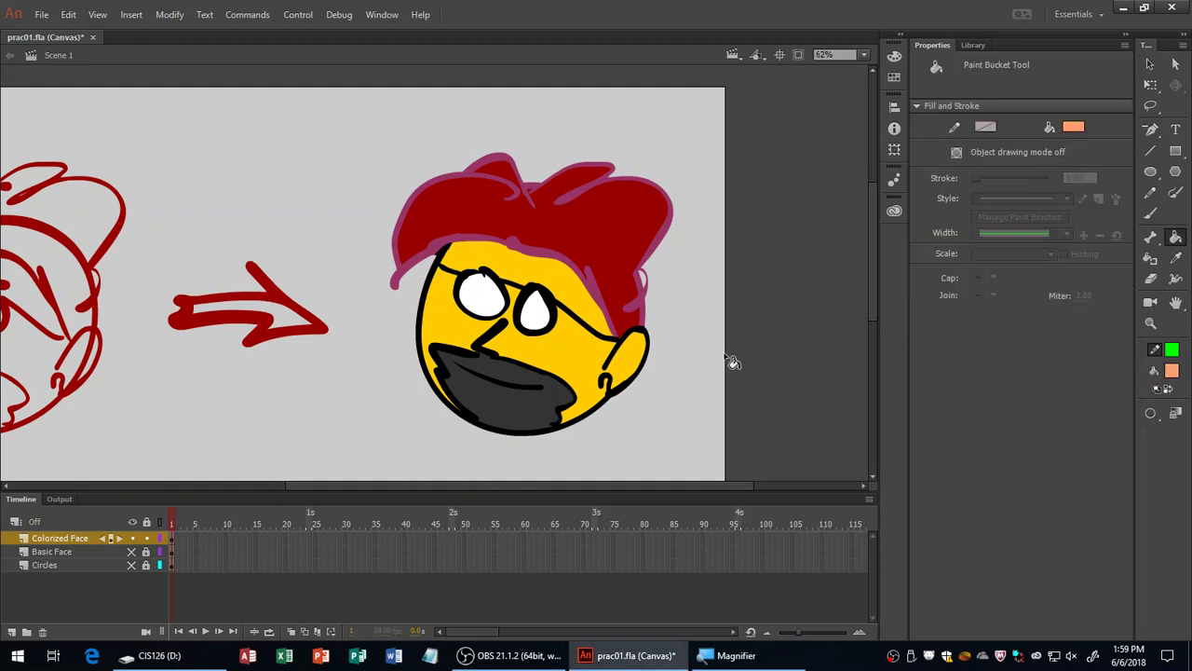
pyautogui.click(649, 369)
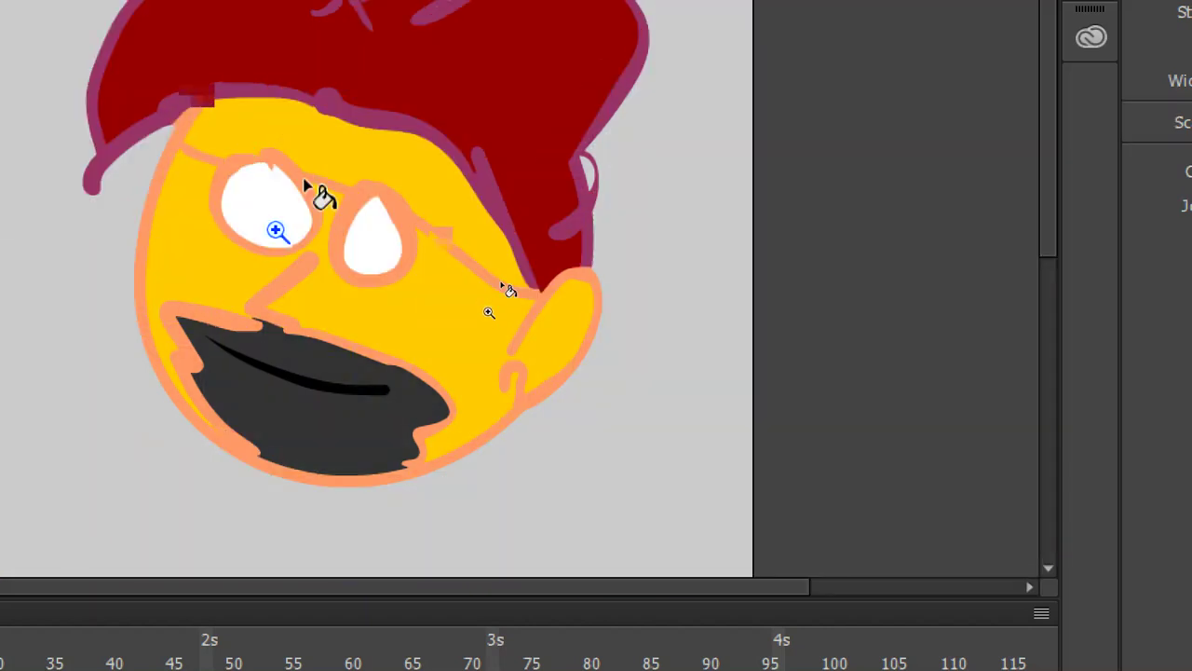
pyautogui.moveTo(311, 292); pyautogui.dragTo(465, 130)
pyautogui.press('z')
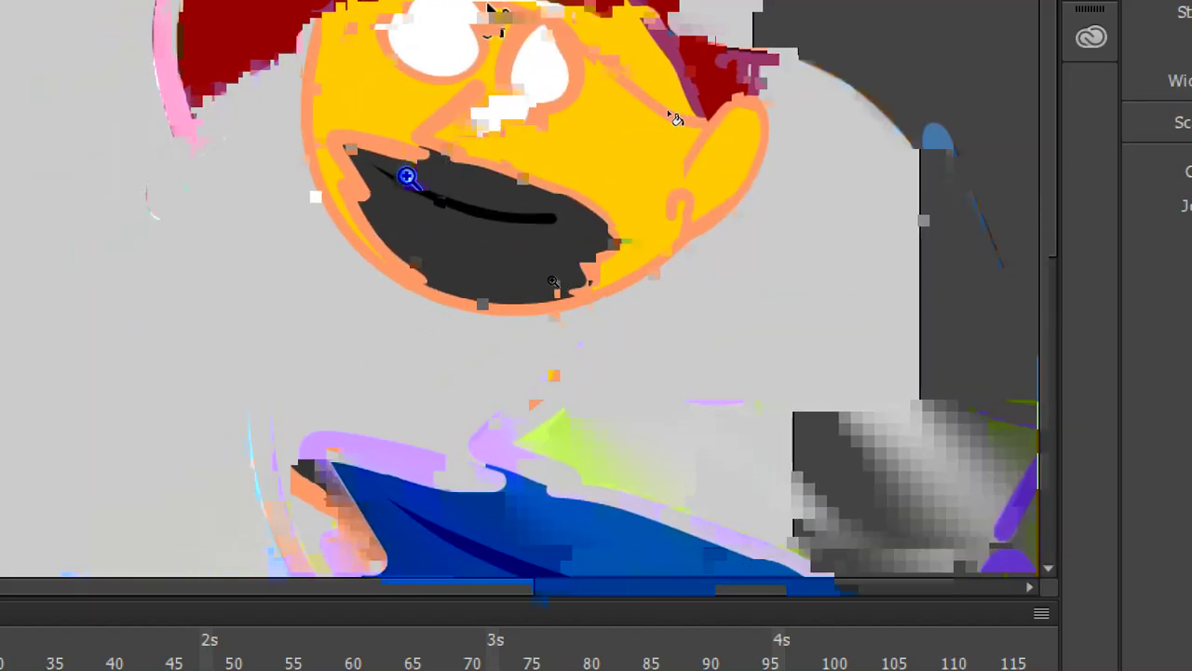
pyautogui.click(407, 177)
# Undo the light orange fill, the plum hair outline fill and the green boundary curves, back to the all-black outline.
pyautogui.hotkey('ctrl', 'z')
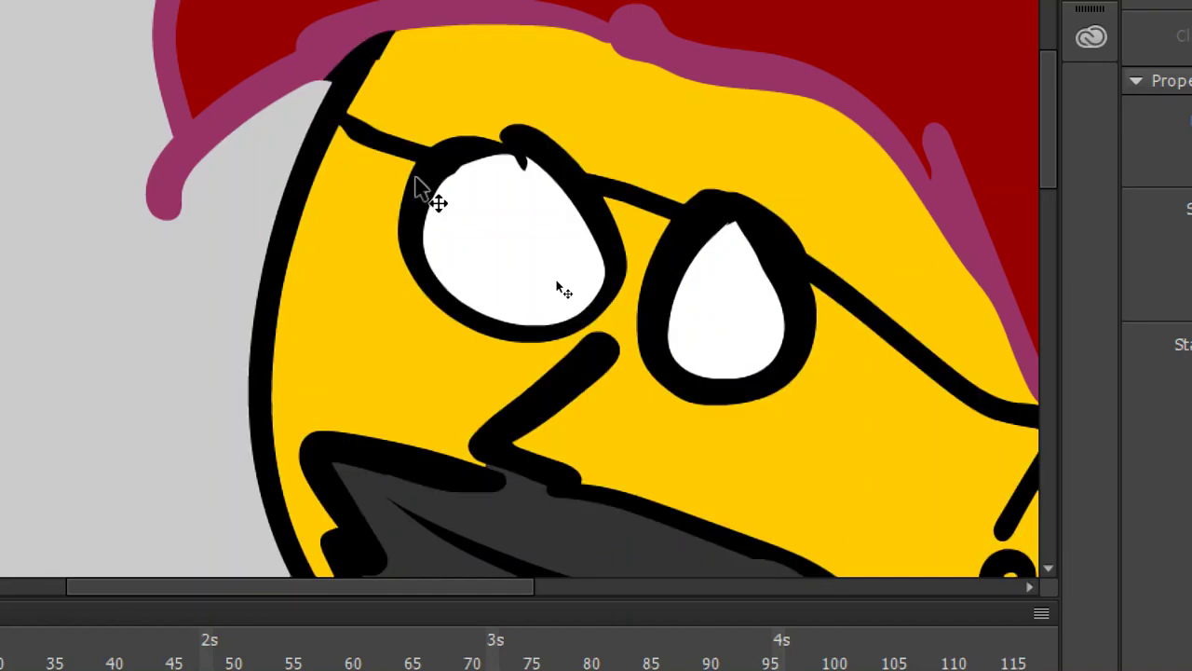
pyautogui.press('y')
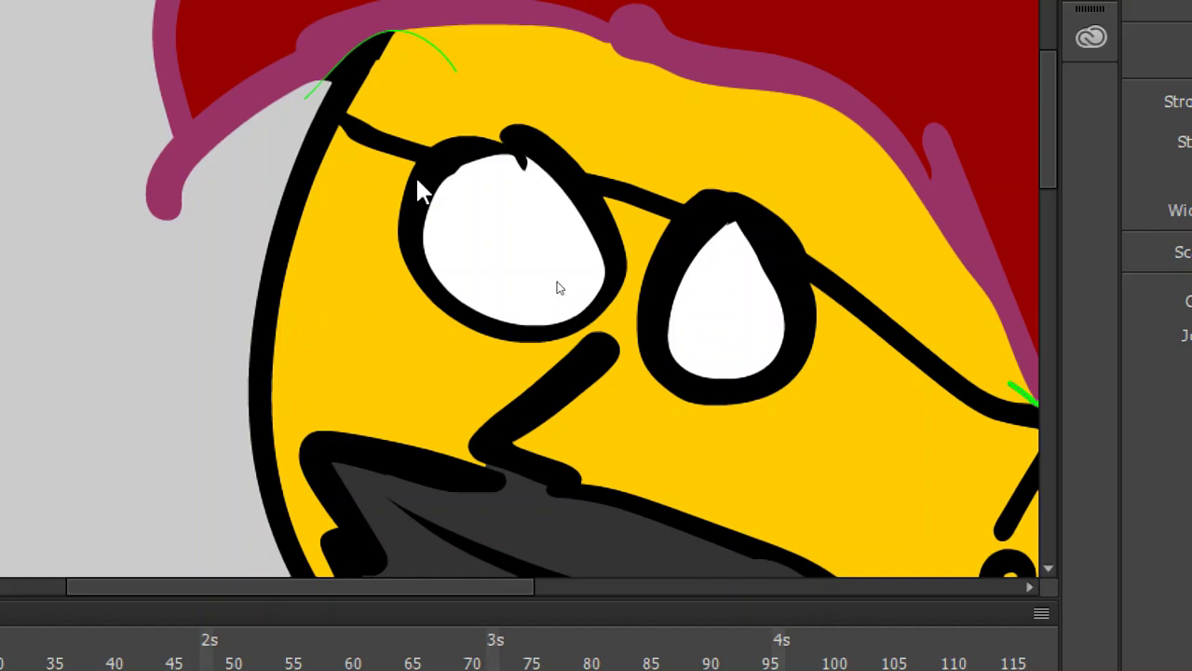
pyautogui.press('super+minus')
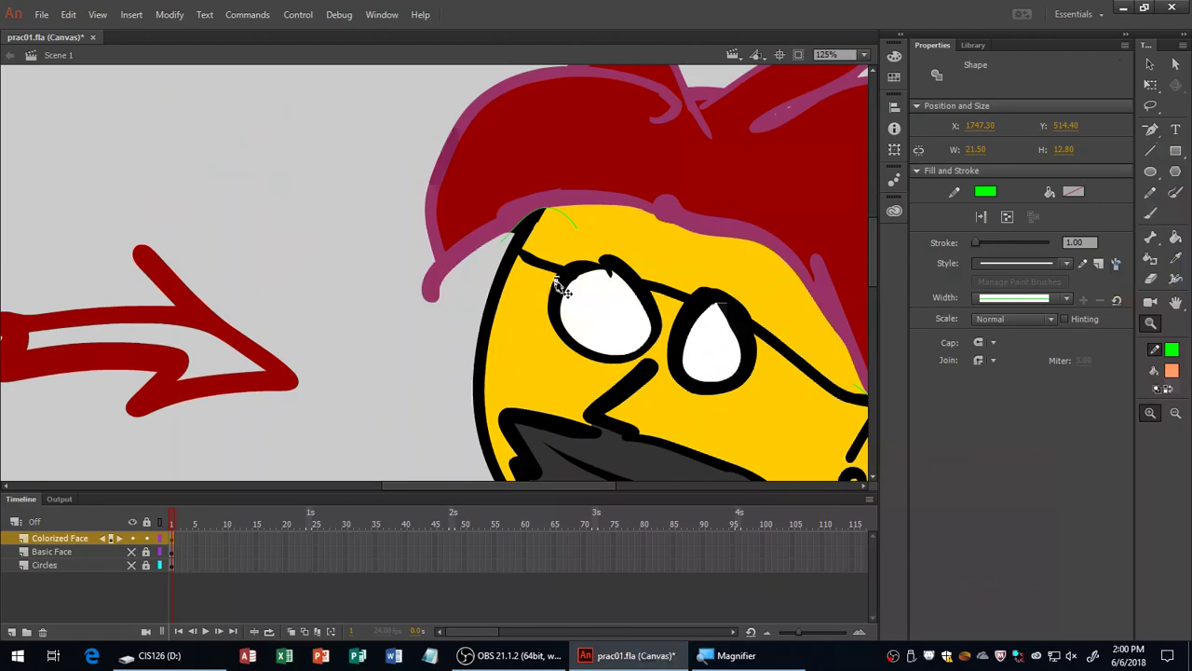
pyautogui.hotkey('ctrl', 'shift', 'a')
pyautogui.moveTo(690, 287); pyautogui.dragTo(473, 263)
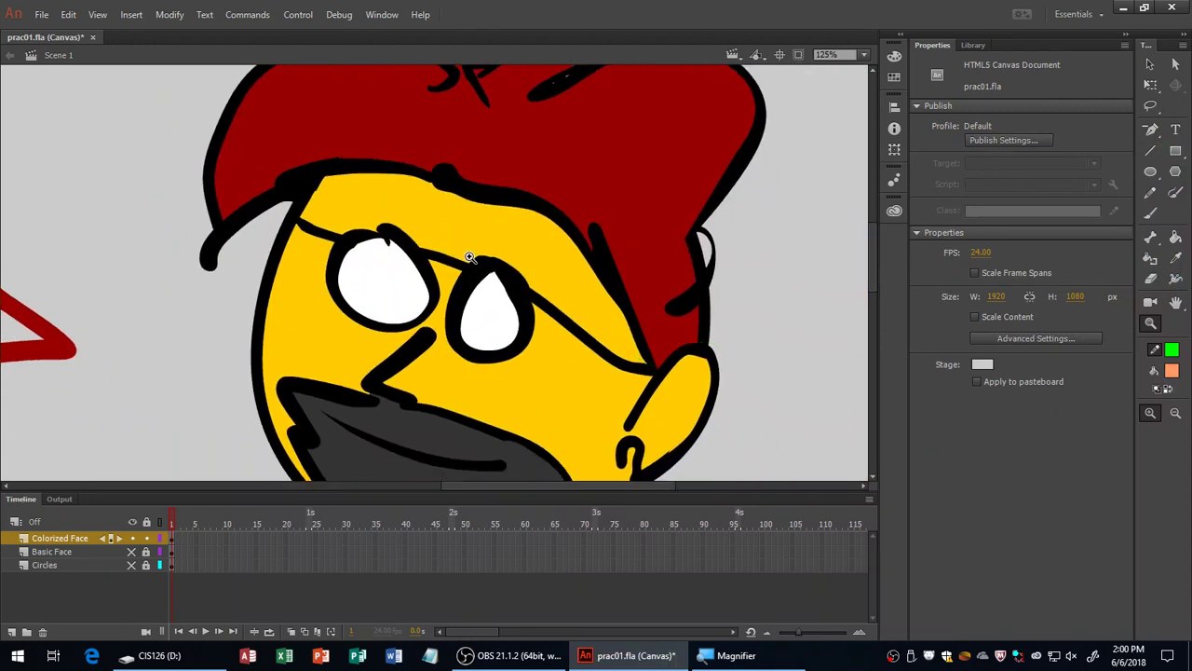
# Draw two straight green lines with the Line tool, across the hair outline above the ear and across the hair-ear junction.
pyautogui.click(1151, 153)
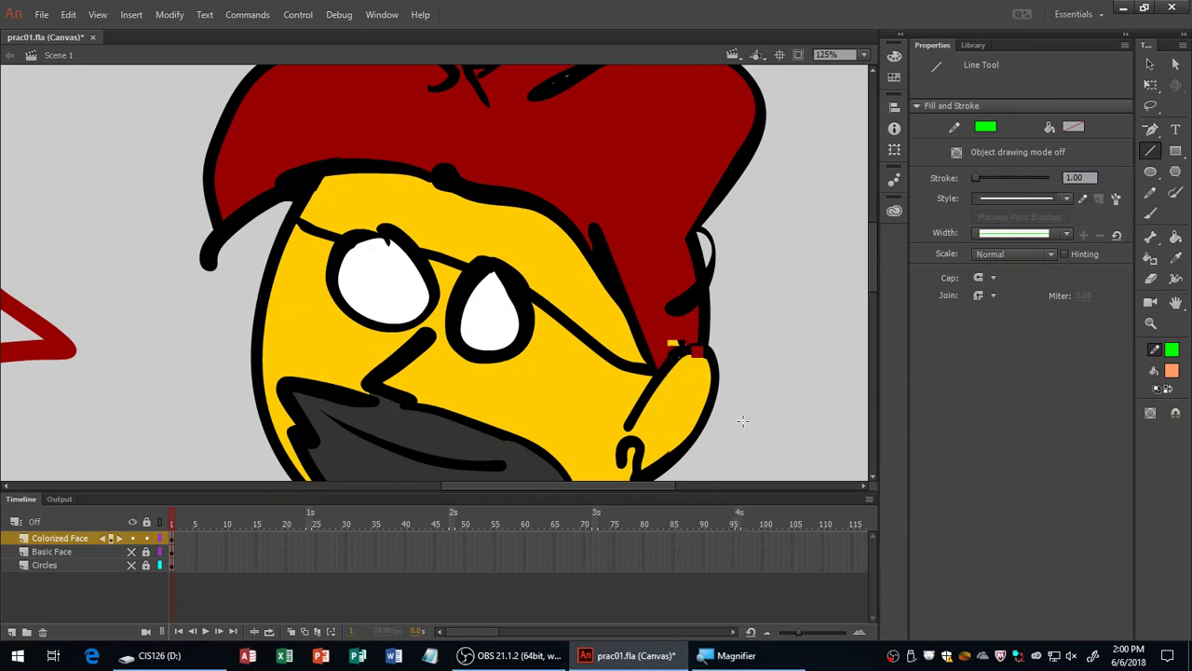
pyautogui.moveTo(425, 260); pyautogui.dragTo(507, 281)
pyautogui.hotkey('ctrl', '=')
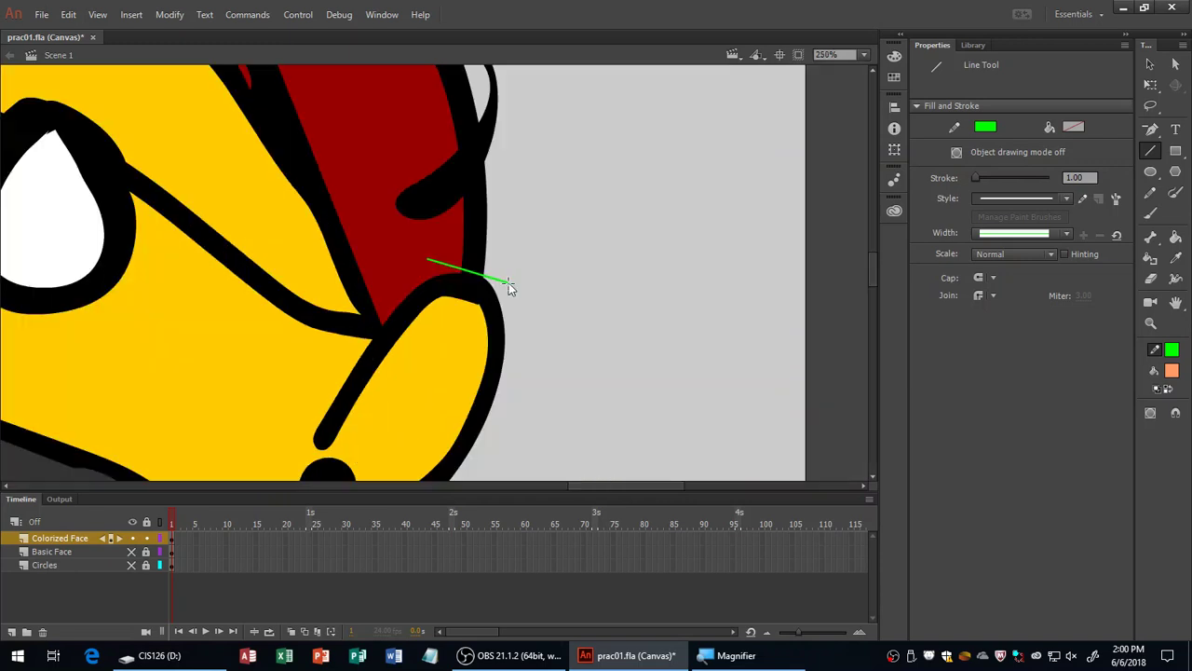
pyautogui.moveTo(393, 296); pyautogui.dragTo(361, 359)
# Draw straight green lines across the outline at the opposite hair-face junction and along the face outline just below it.
pyautogui.moveTo(418, 261); pyautogui.dragTo(253, 192)
pyautogui.moveTo(319, 227); pyautogui.dragTo(431, 147)
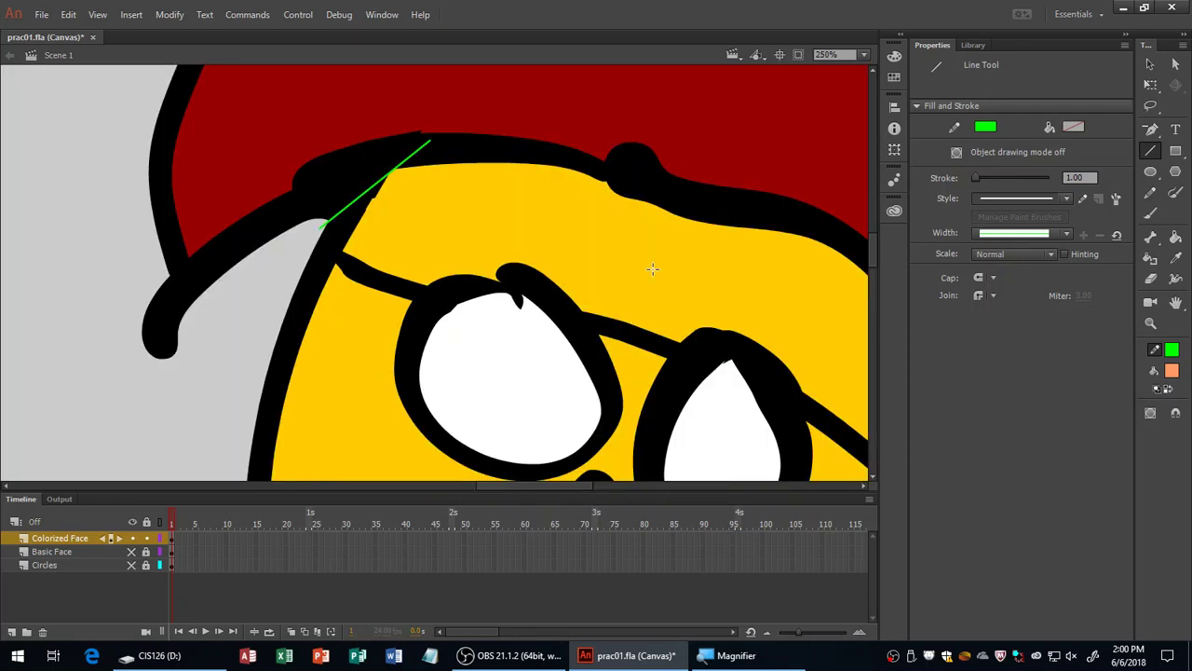
pyautogui.moveTo(351, 236)
pyautogui.mouseDown()
pyautogui.moveTo(321, 270)
pyautogui.moveTo(328, 280)
pyautogui.mouseUp()
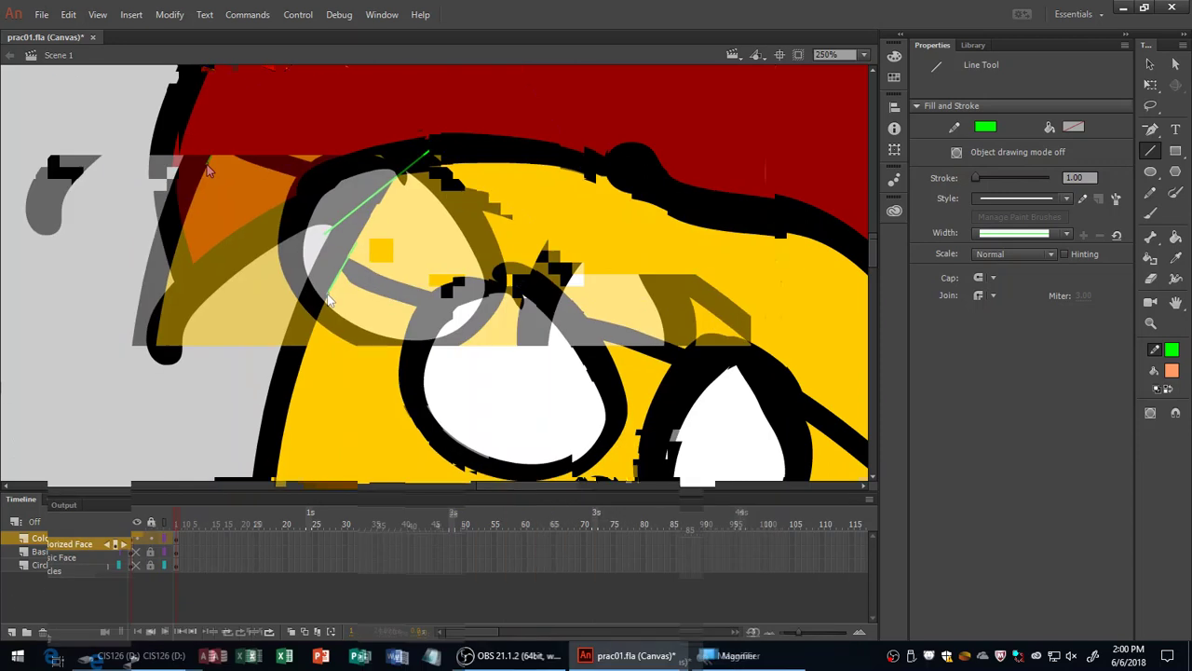
pyautogui.moveTo(439, 248); pyautogui.dragTo(544, 277)
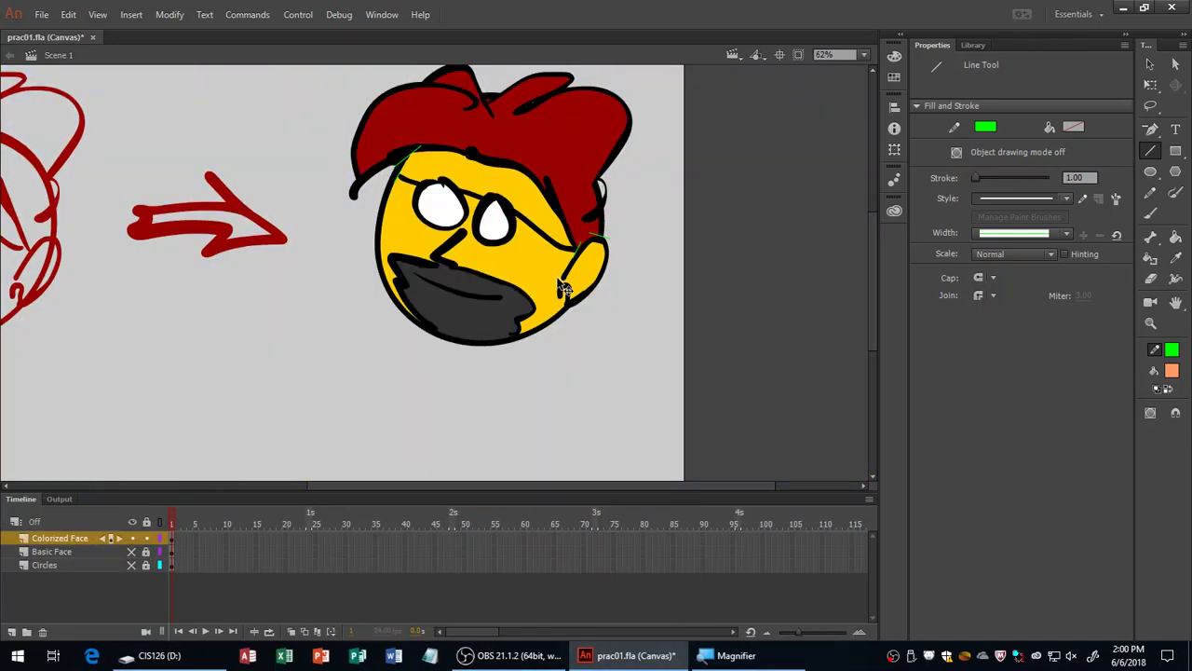
pyautogui.scroll(3, 564, 289)
pyautogui.scroll(-2, 609, 354)
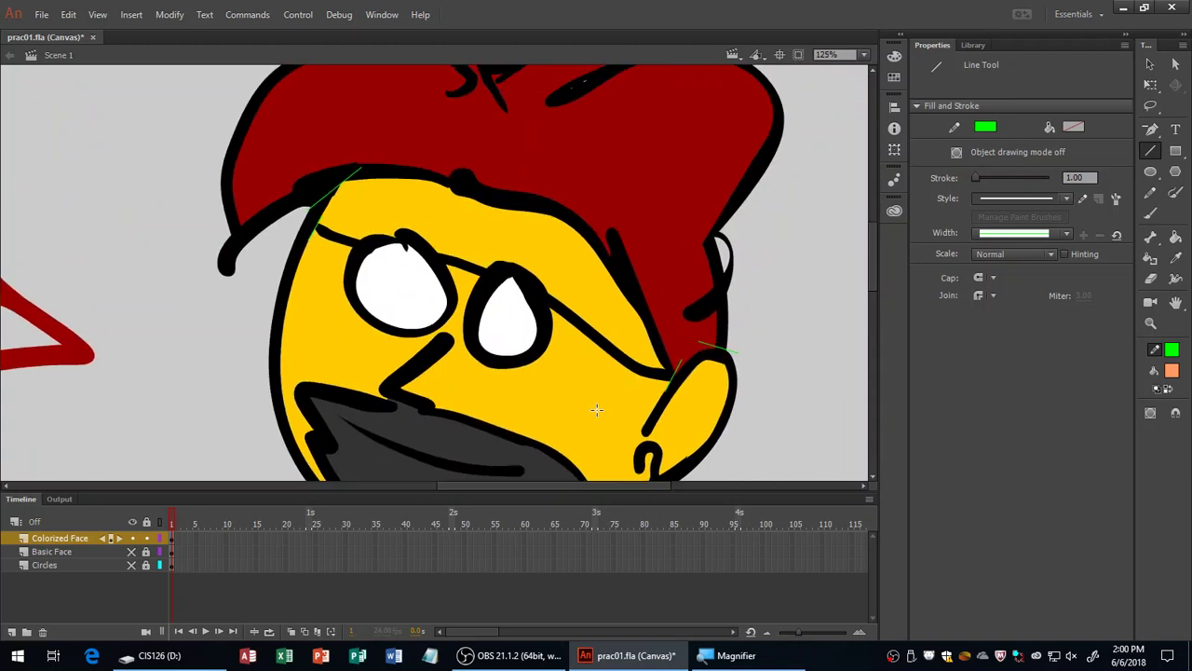
# Darken the Paint Bucket's dark red fill 990000 to 29% brightness and fill the black hair outline with it.
pyautogui.press('k')
pyautogui.click(1172, 369)
pyautogui.click(618, 168)
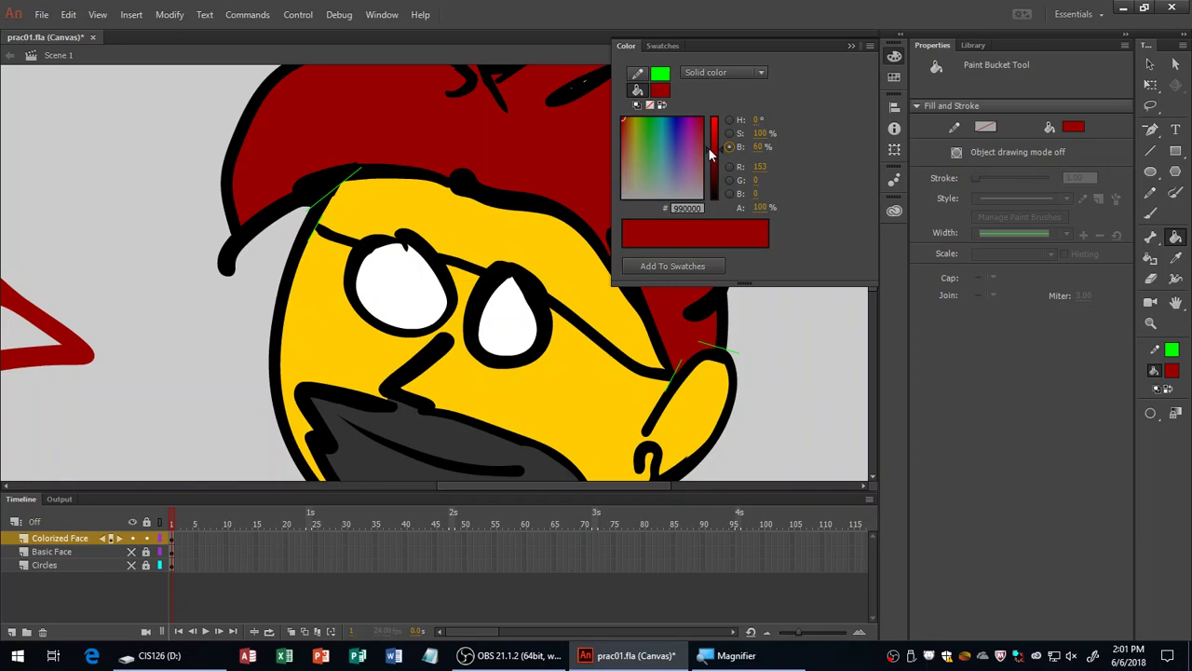
pyautogui.moveTo(708, 147); pyautogui.dragTo(707, 174)
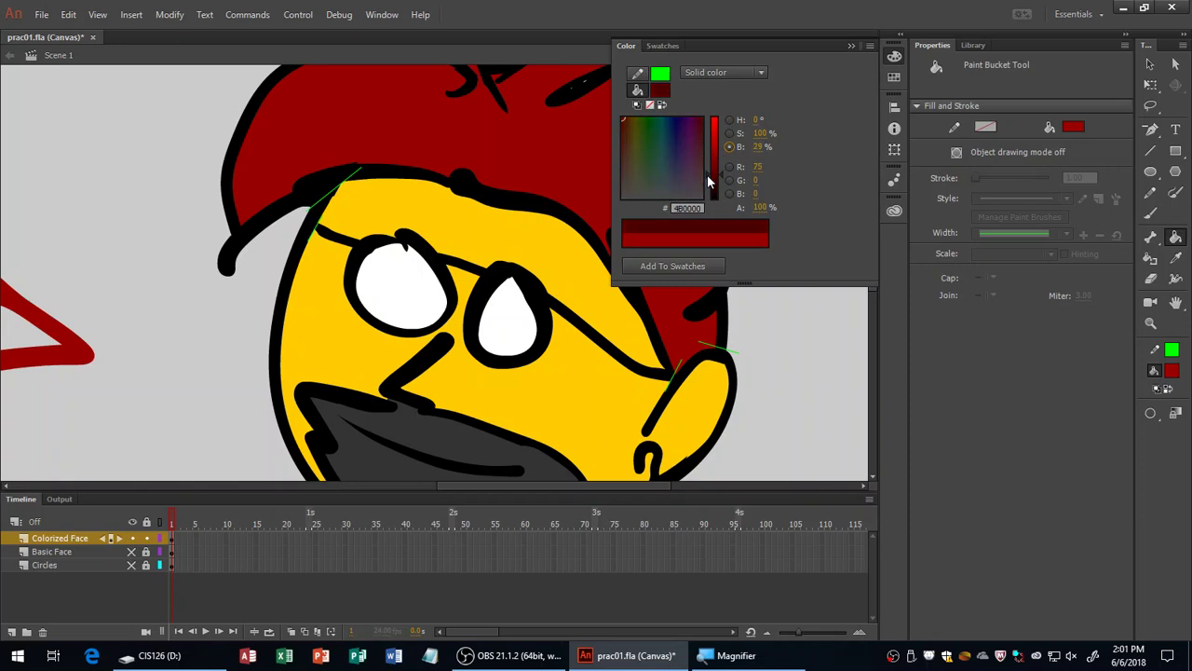
pyautogui.click(730, 307)
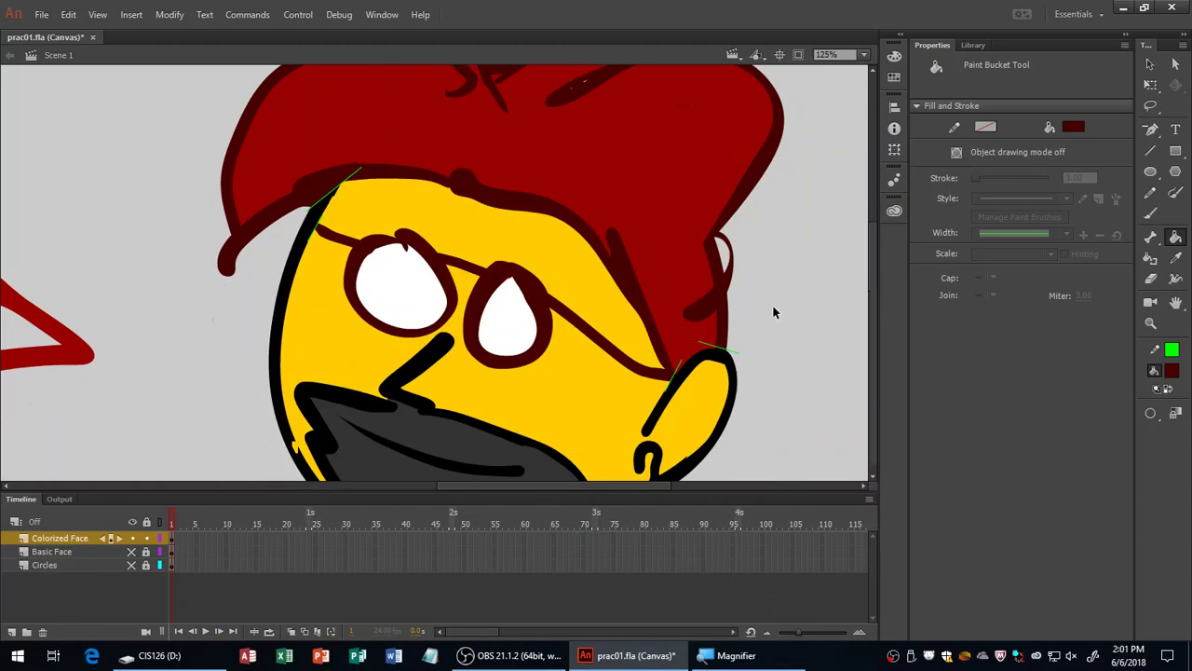
# Undo the maroon outline fill and draw a short green line separating the glasses arm from the hair at the ear.
pyautogui.scroll(3, 775, 303)
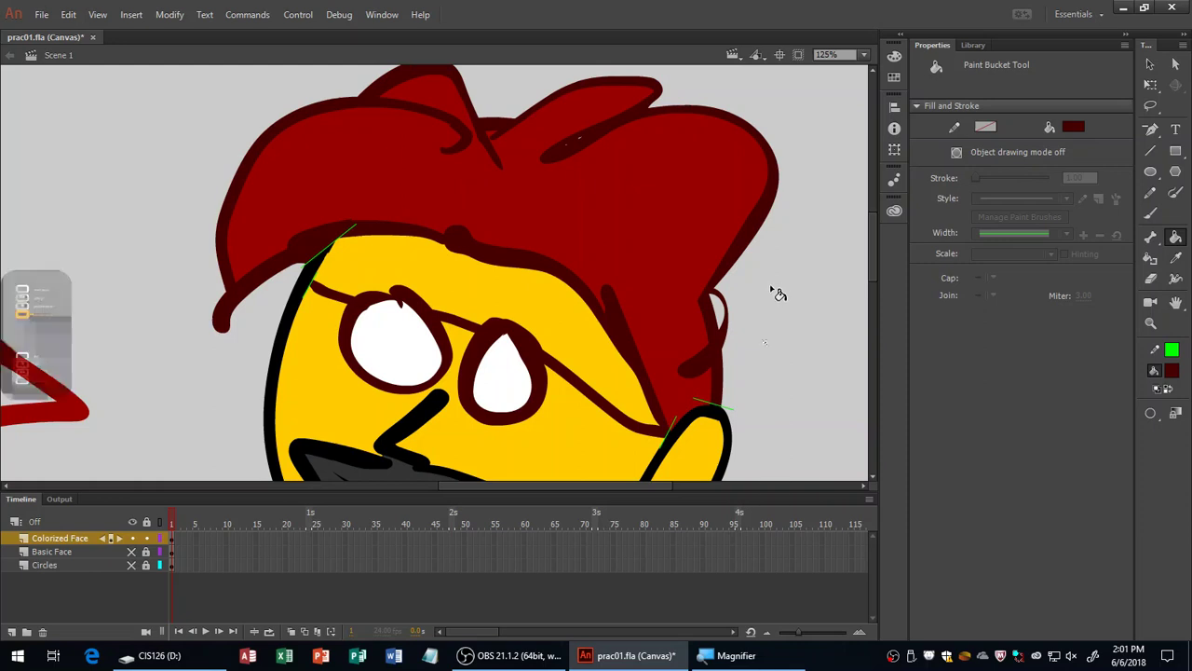
pyautogui.press('z')
pyautogui.click(715, 406)
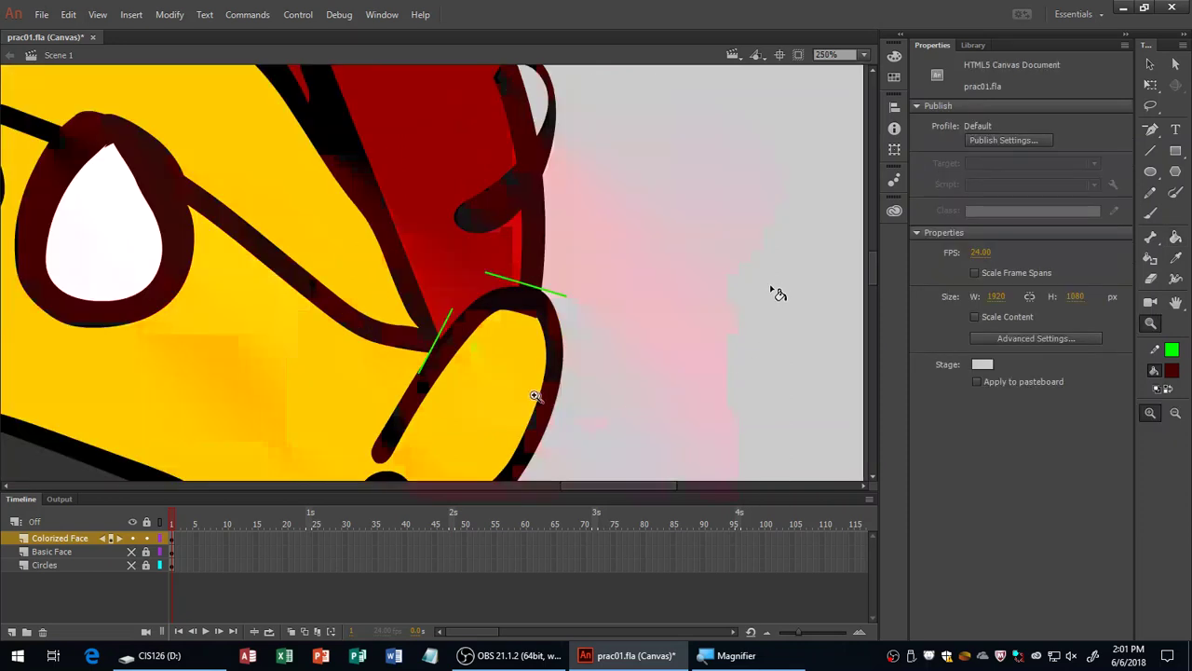
pyautogui.moveTo(523, 372); pyautogui.dragTo(606, 353)
pyautogui.press('n')
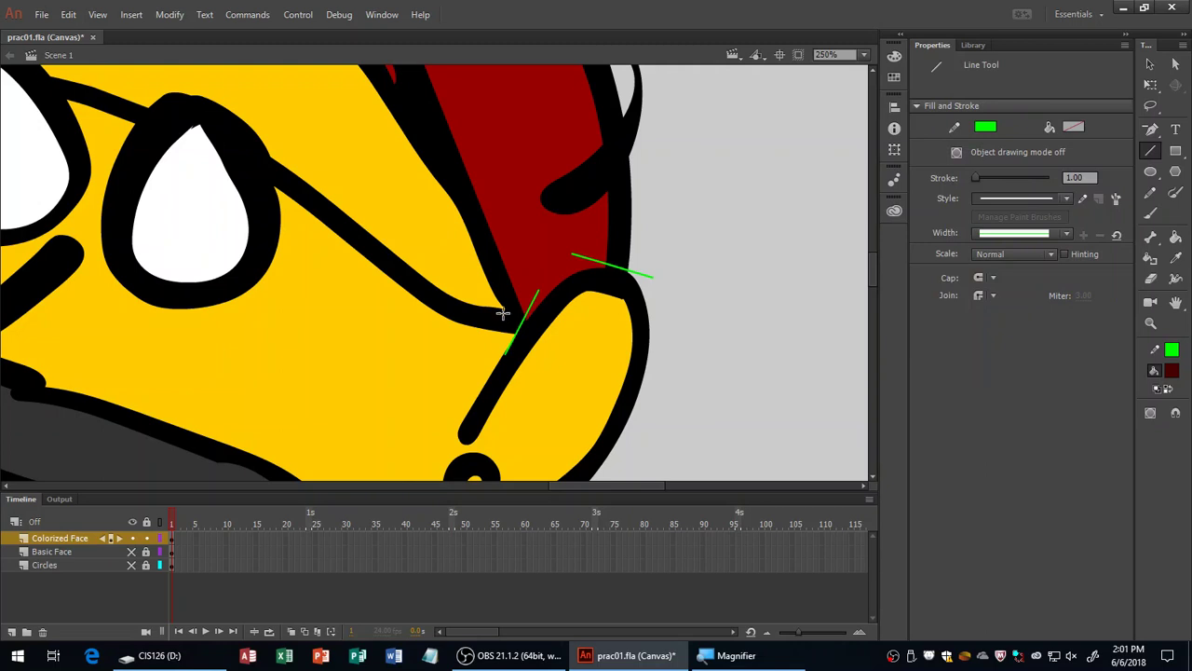
pyautogui.moveTo(502, 309); pyautogui.dragTo(536, 328)
# Fill the hair outline above the green boundary lines with the dark maroon using the Paint Bucket.
pyautogui.press('k')
pyautogui.click(502, 281)
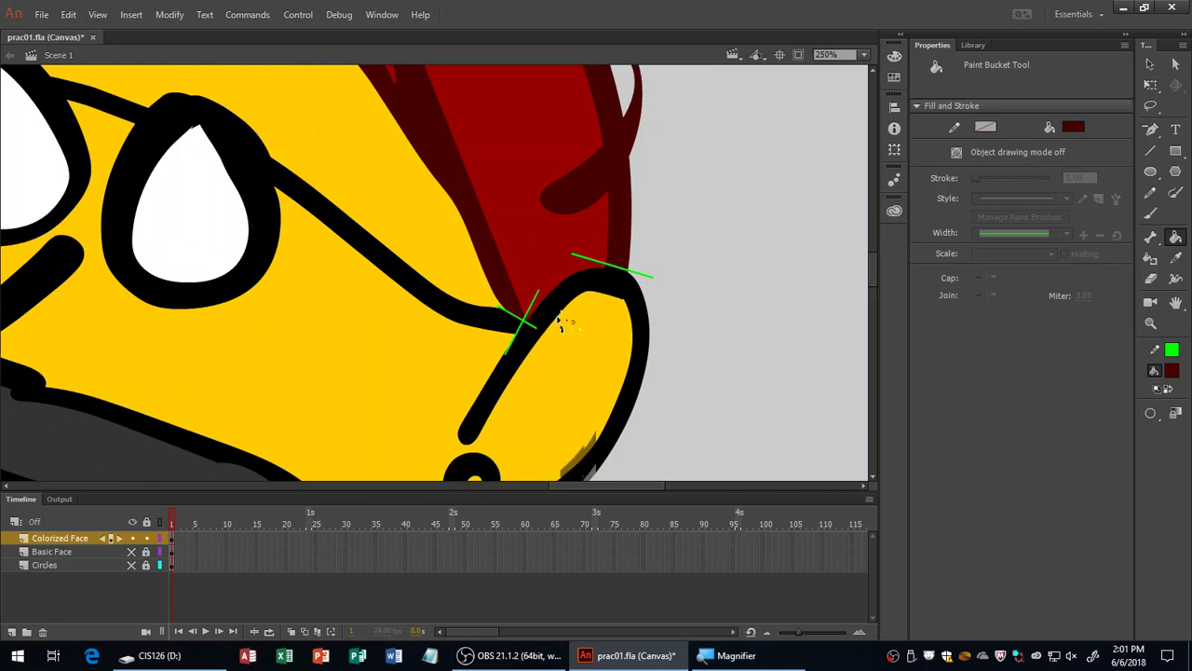
pyautogui.scroll(-2, 586, 370)
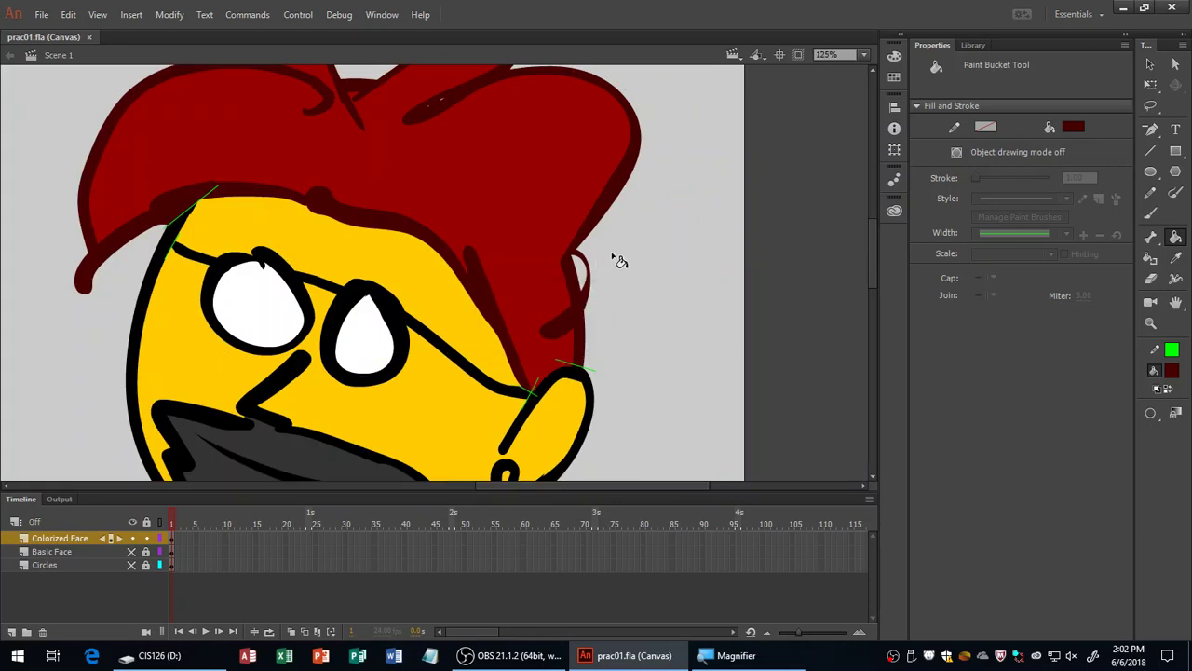
# Try deleting the green lines above the ear and at the opposite hair-face junction, then undo the deletions.
pyautogui.press('v')
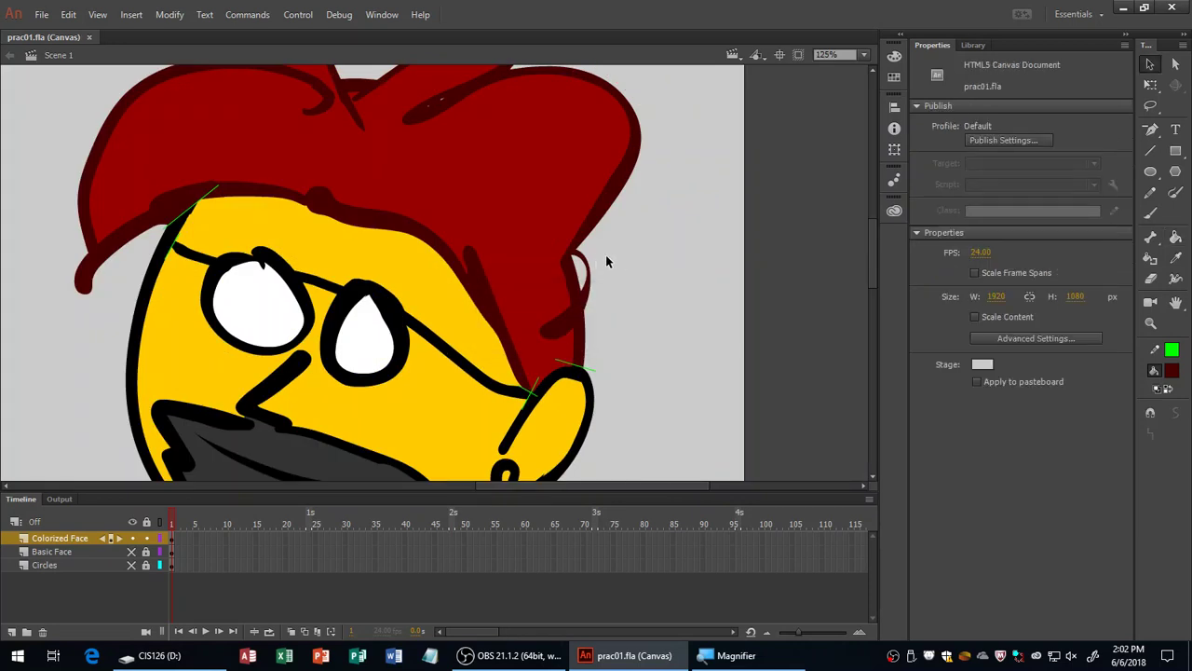
pyautogui.click(589, 371)
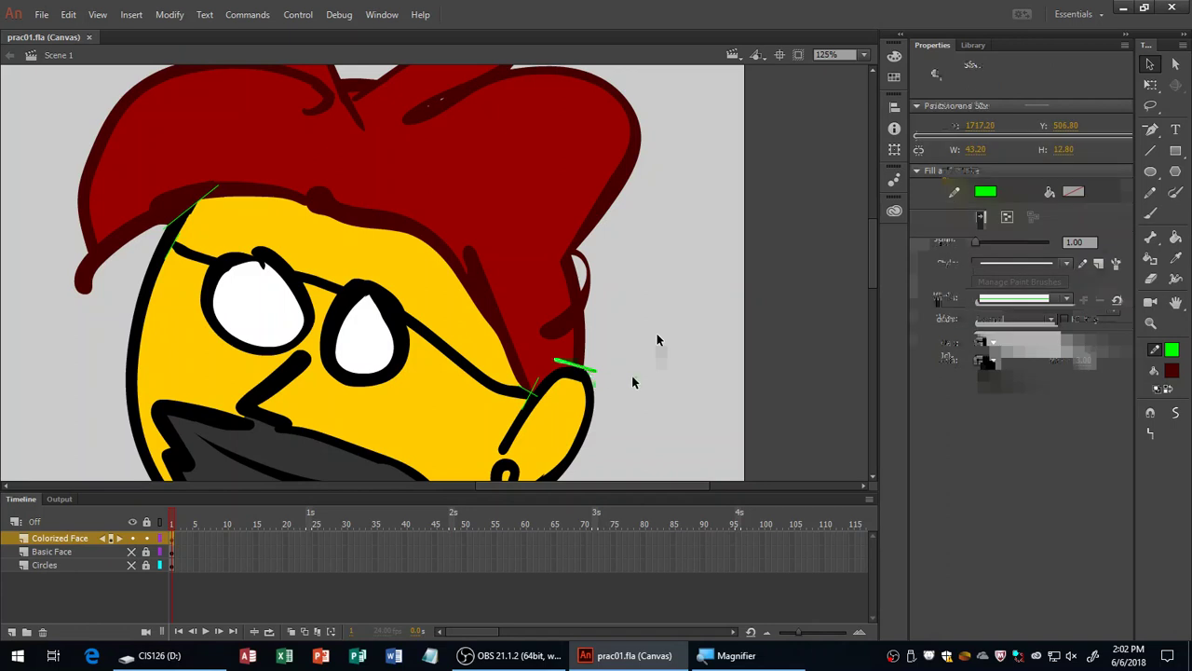
pyautogui.press('Delete')
pyautogui.click(212, 195)
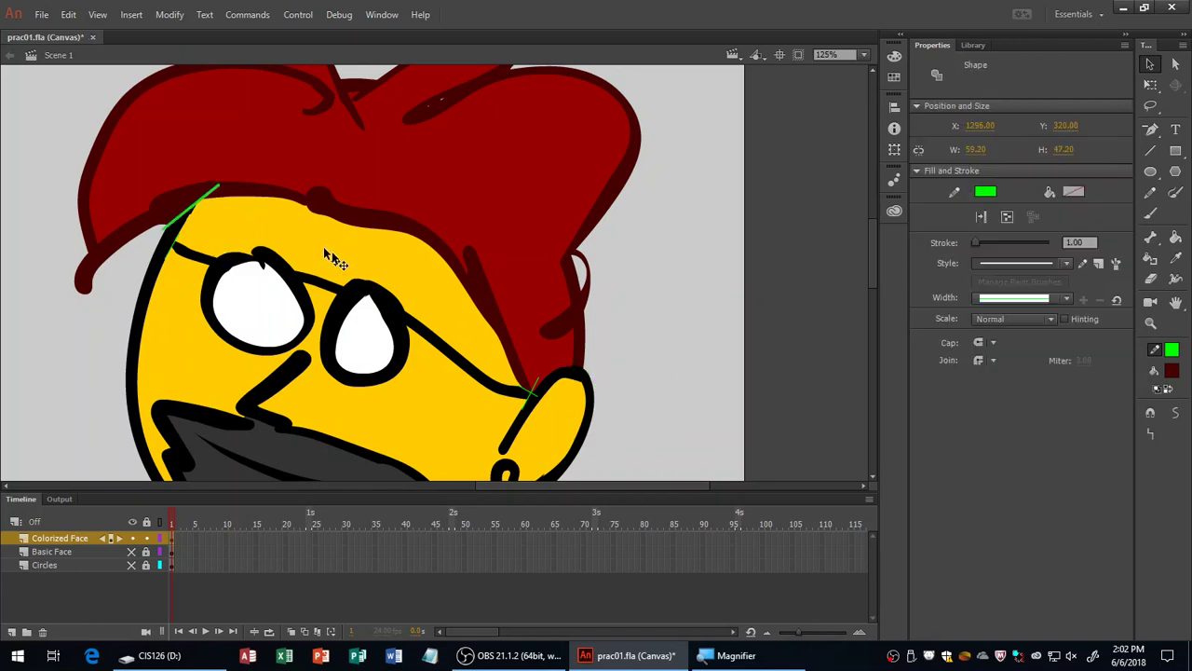
pyautogui.press('Delete')
pyautogui.hotkey('ctrl', 'z')
pyautogui.hotkey('ctrl', 'z')
pyautogui.hotkey('ctrl', 'z')
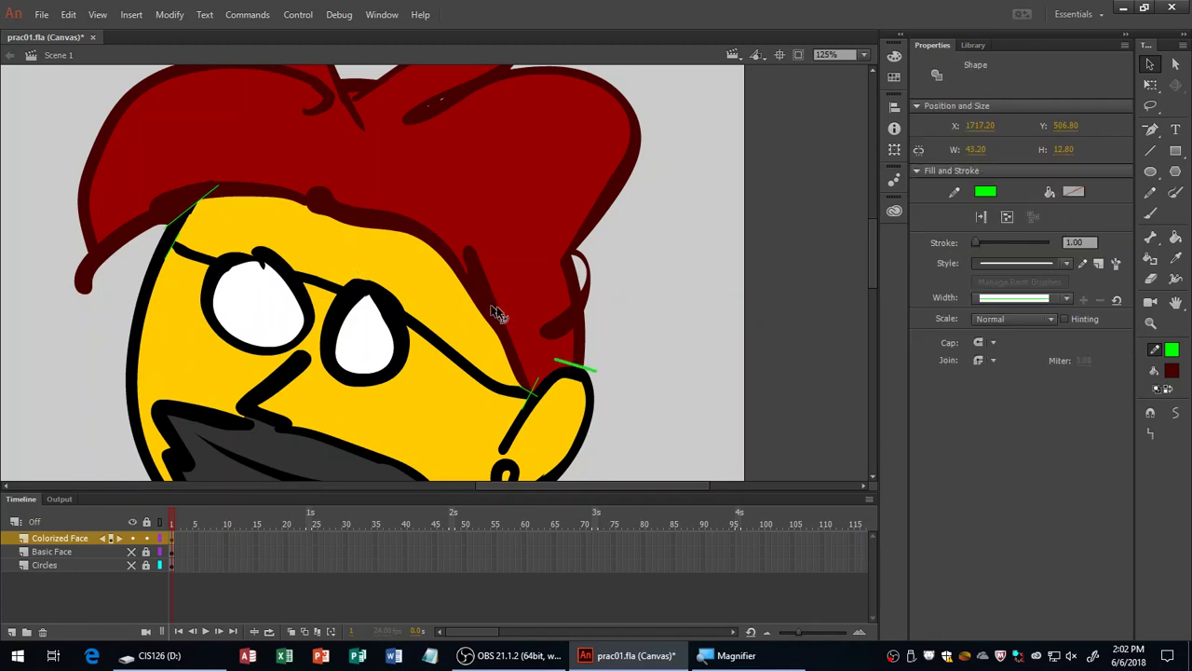
# Select the separate segments of the crossed green boundary lines beside the ear one at a time, and clear the selection.
pyautogui.click(662, 323)
pyautogui.press('z')
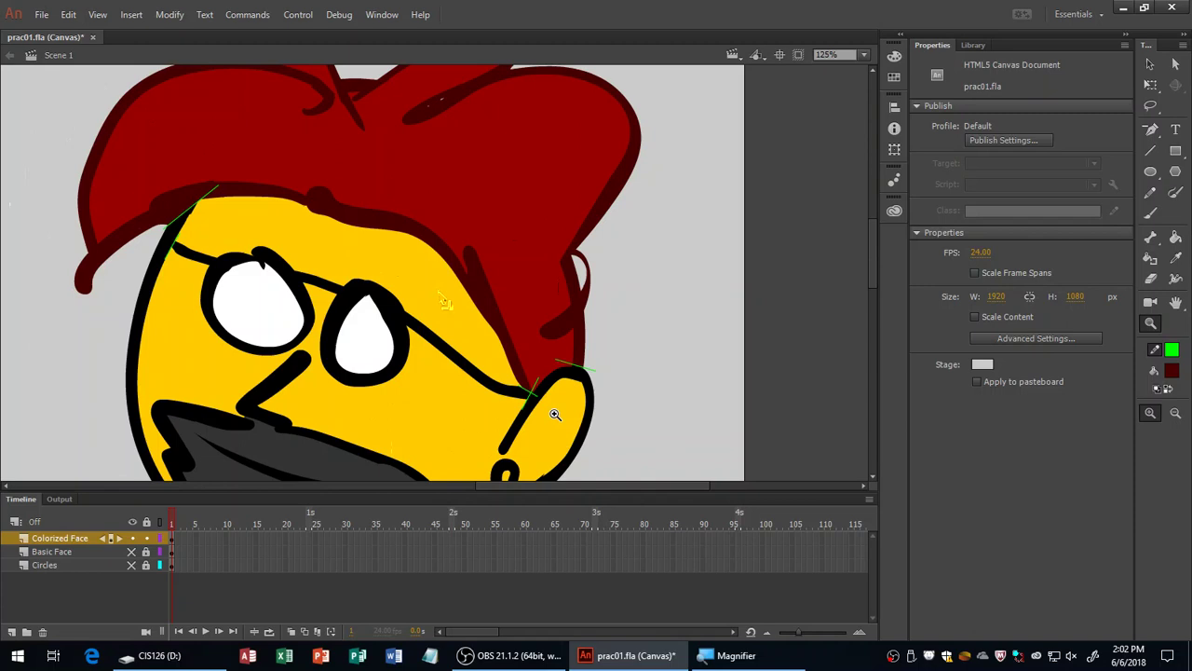
pyautogui.hotkey('ctrl', 'z')
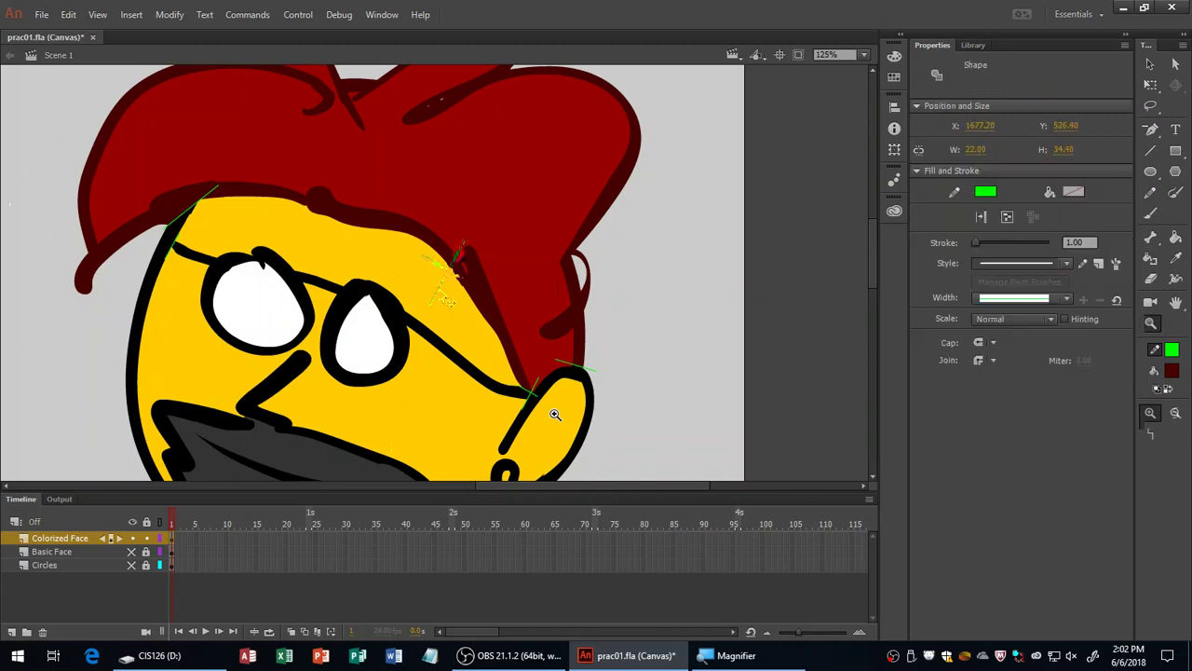
pyautogui.click(556, 414)
pyautogui.press('v')
pyautogui.click(623, 205)
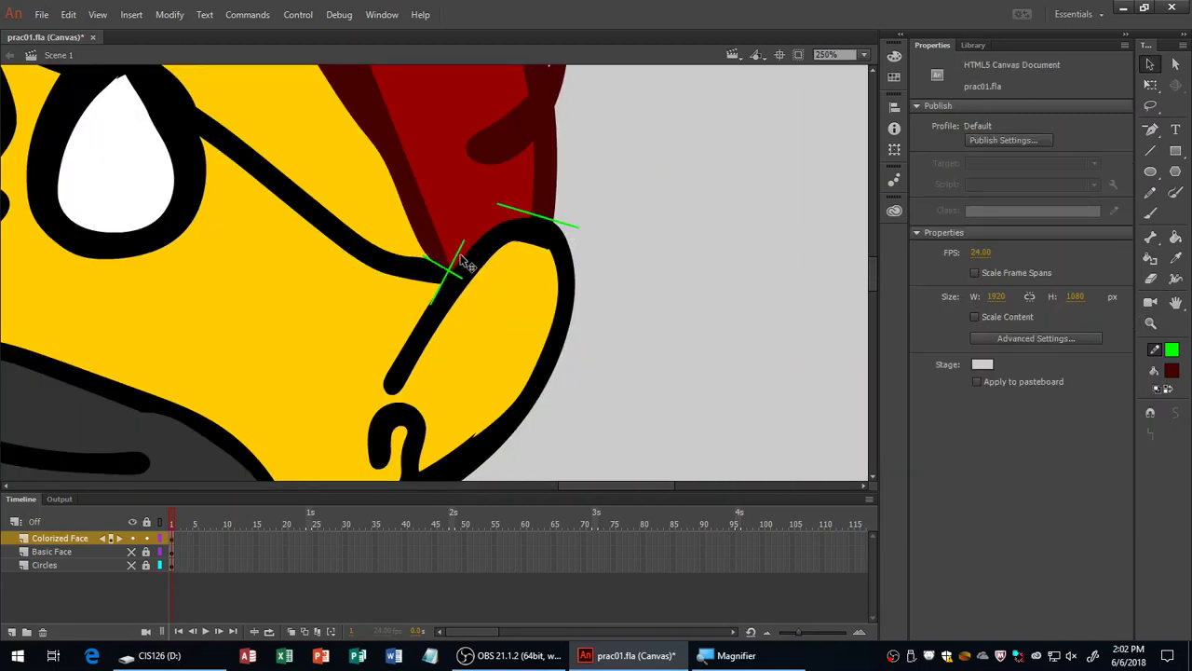
pyautogui.click(463, 266)
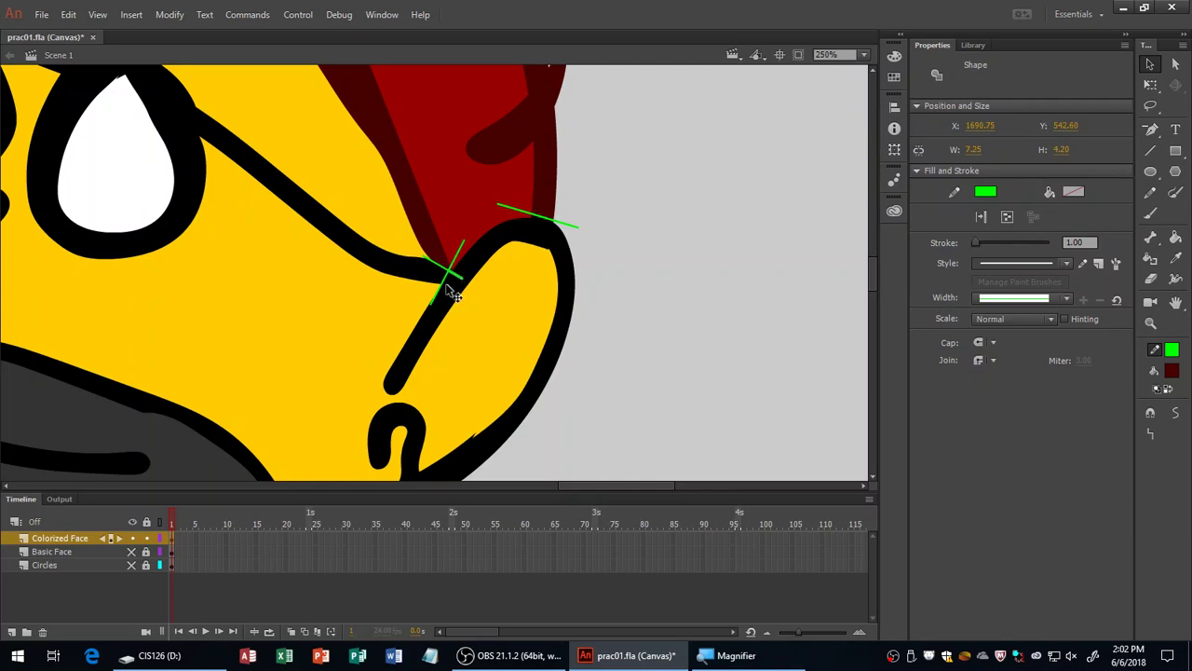
pyautogui.click(443, 292)
pyautogui.click(539, 223)
pyautogui.click(680, 207)
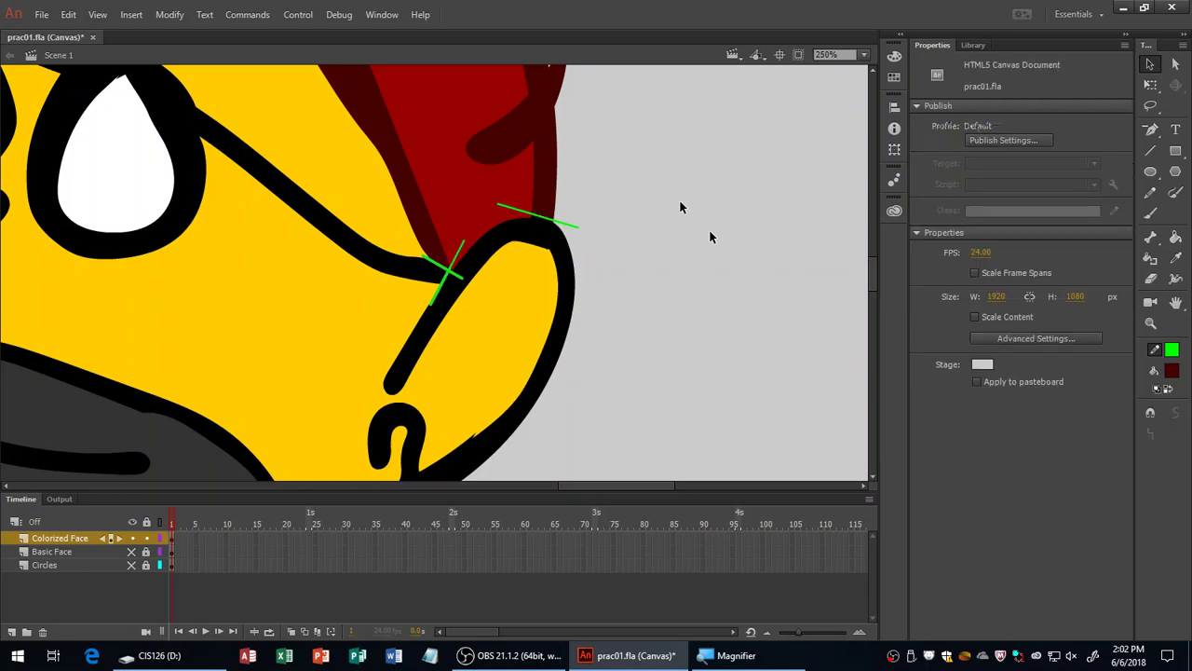
# Scribble a green Pencil line through all the boundary lines, delete the joined green lines together, and save the file.
pyautogui.scroll(-4, 680, 206)
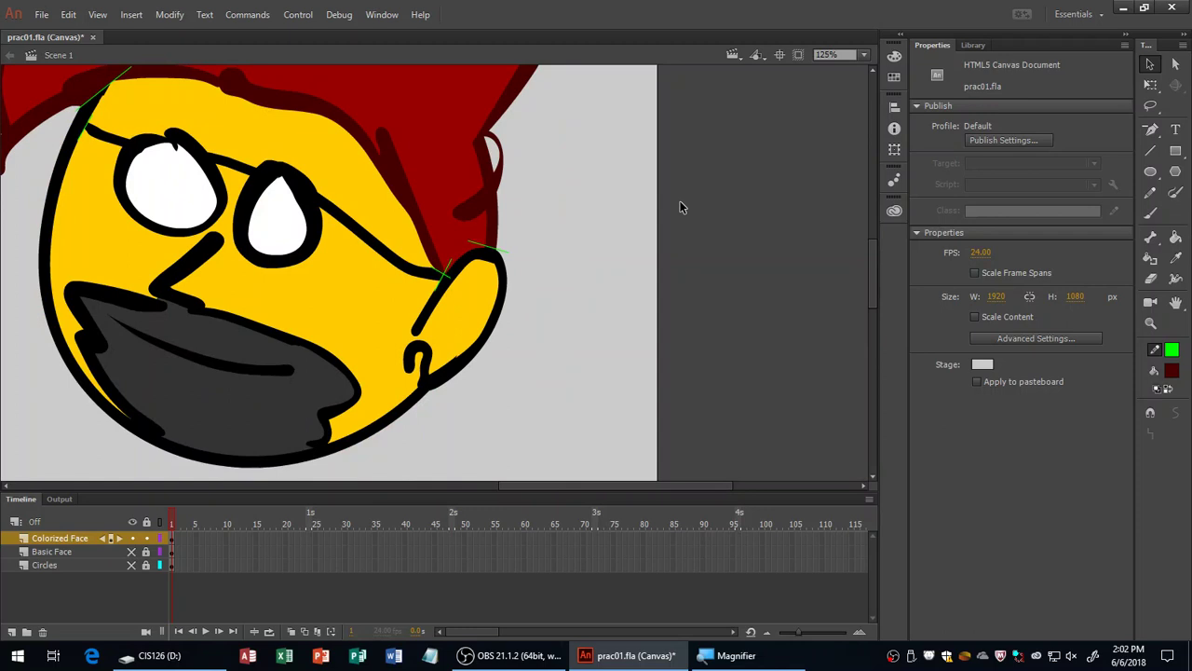
pyautogui.scroll(2, 680, 206)
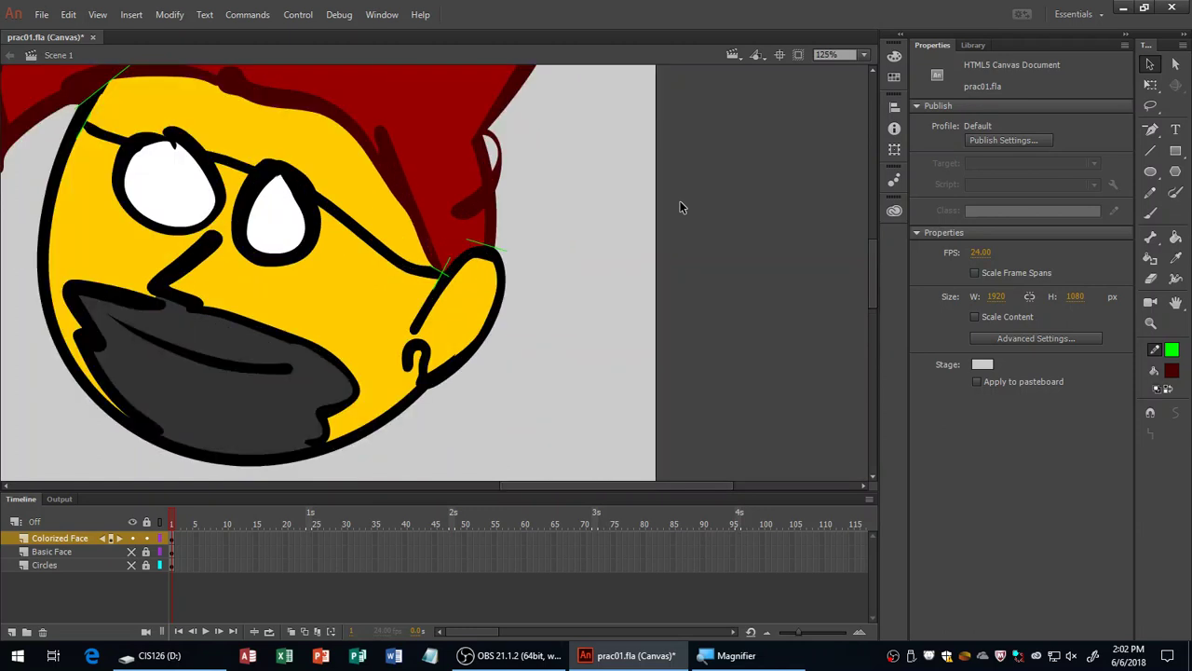
pyautogui.press('y')
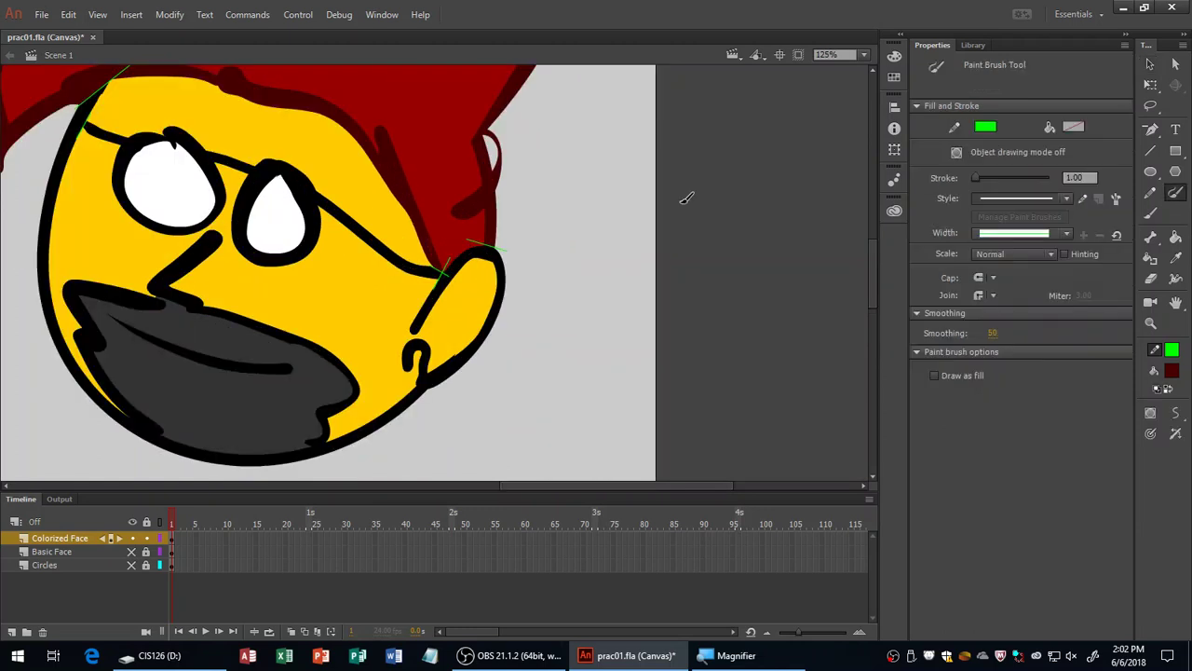
pyautogui.click(1152, 192)
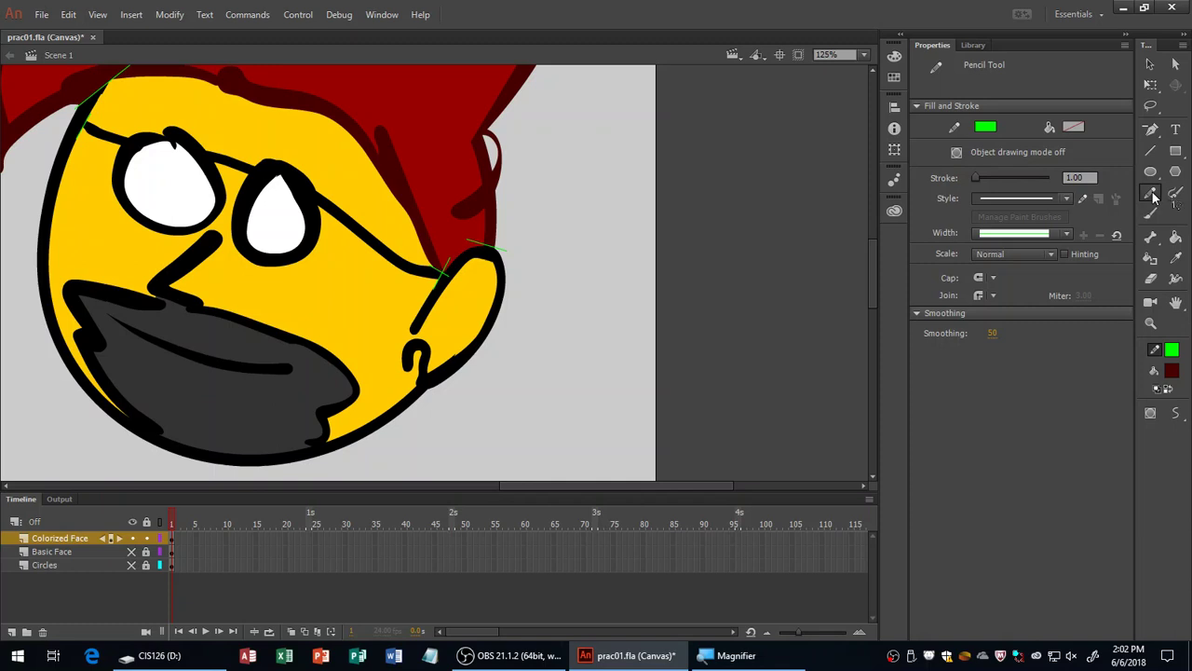
pyautogui.moveTo(497, 183); pyautogui.dragTo(659, 243)
pyautogui.moveTo(244, 207)
pyautogui.mouseDown()
pyautogui.moveTo(215, 151)
pyautogui.moveTo(233, 128)
pyautogui.moveTo(344, 214)
pyautogui.moveTo(580, 345)
pyautogui.moveTo(589, 361)
pyautogui.moveTo(623, 328)
pyautogui.moveTo(630, 301)
pyautogui.moveTo(555, 207)
pyautogui.moveTo(613, 139)
pyautogui.moveTo(229, 218)
pyautogui.moveTo(574, 308)
pyautogui.moveTo(230, 158)
pyautogui.moveTo(275, 350)
pyautogui.moveTo(606, 202)
pyautogui.moveTo(148, 232)
pyautogui.moveTo(585, 307)
pyautogui.moveTo(472, 206)
pyautogui.moveTo(295, 297)
pyautogui.moveTo(519, 270)
pyautogui.moveTo(493, 283)
pyautogui.moveTo(213, 284)
pyautogui.mouseUp()
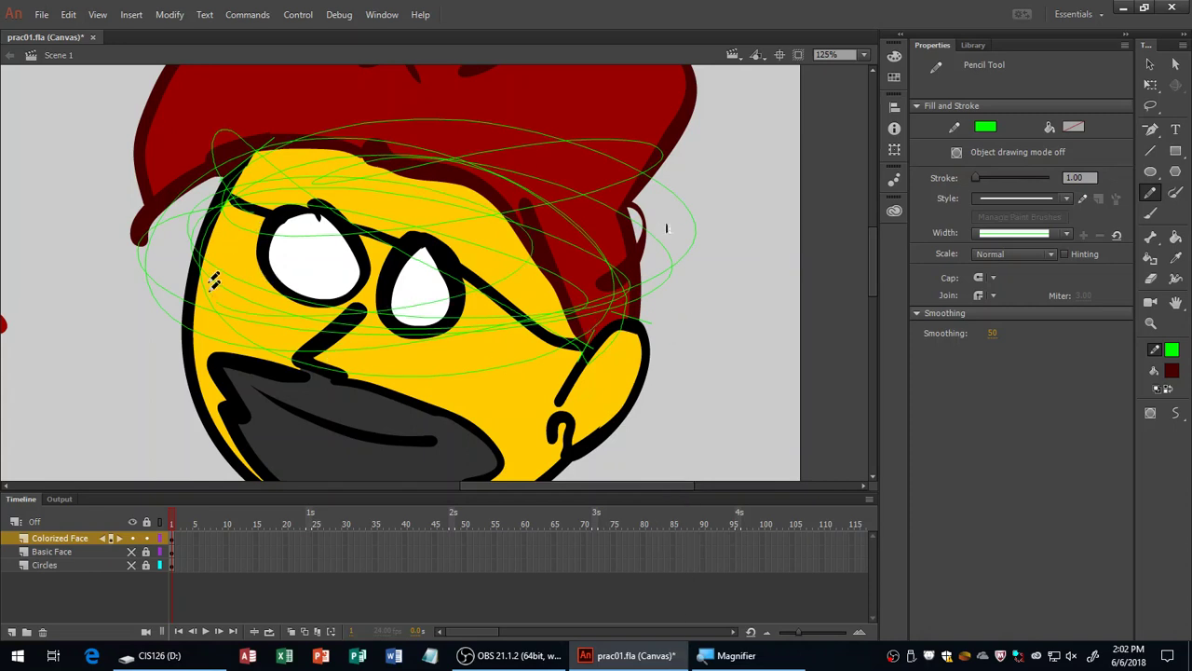
pyautogui.hotkey('ctrl', 'z')
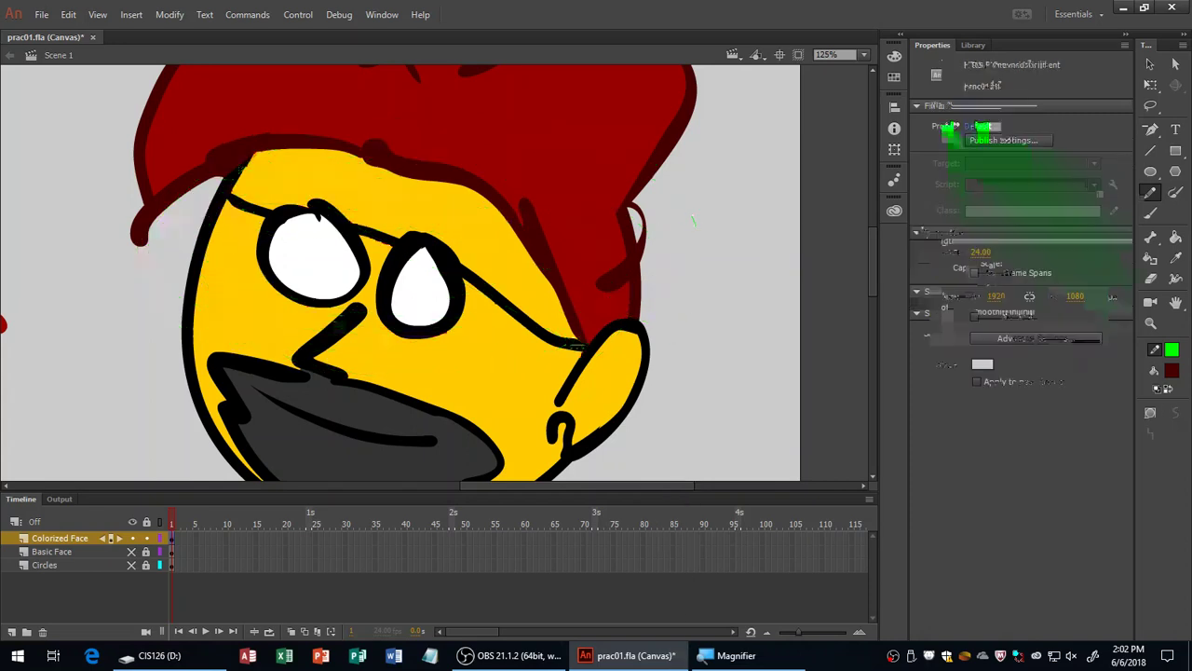
pyautogui.press('v')
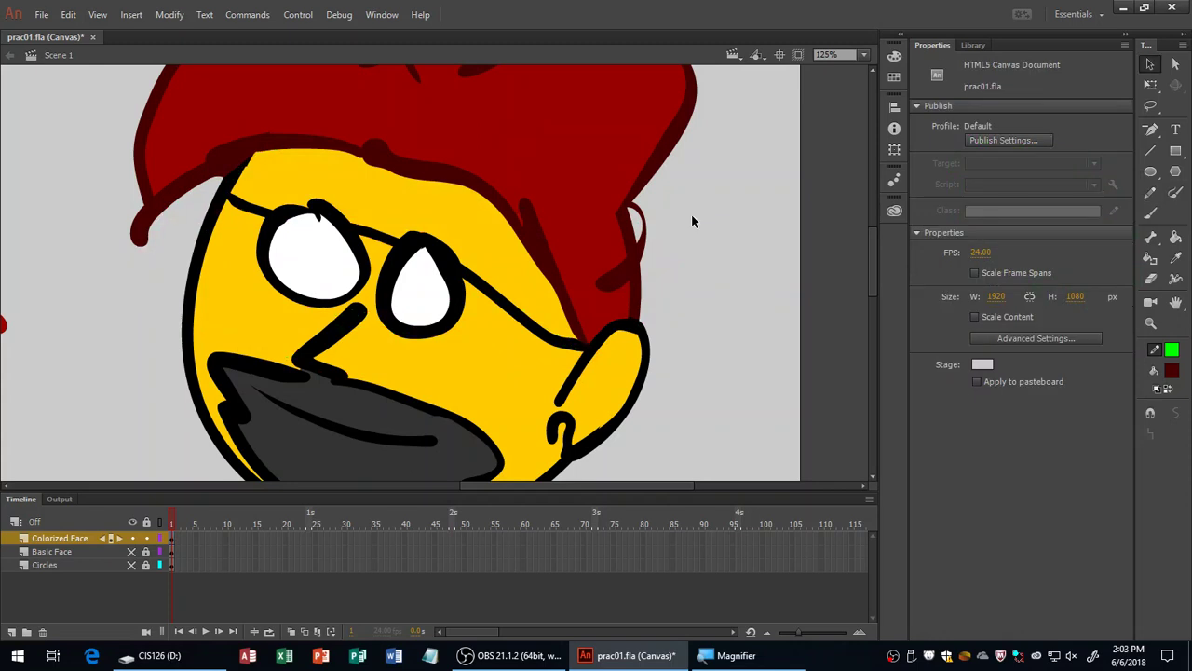
pyautogui.hotkey('ctrl', 's')
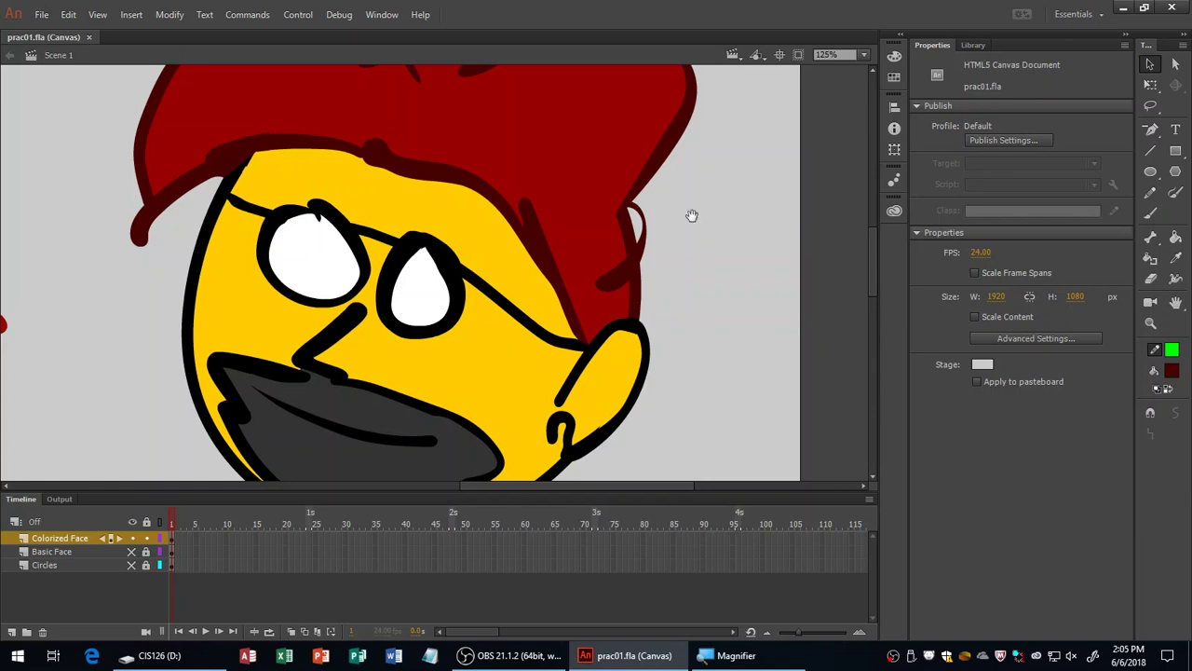
pyautogui.moveTo(500, 221); pyautogui.dragTo(546, 281)
pyautogui.press('F4')
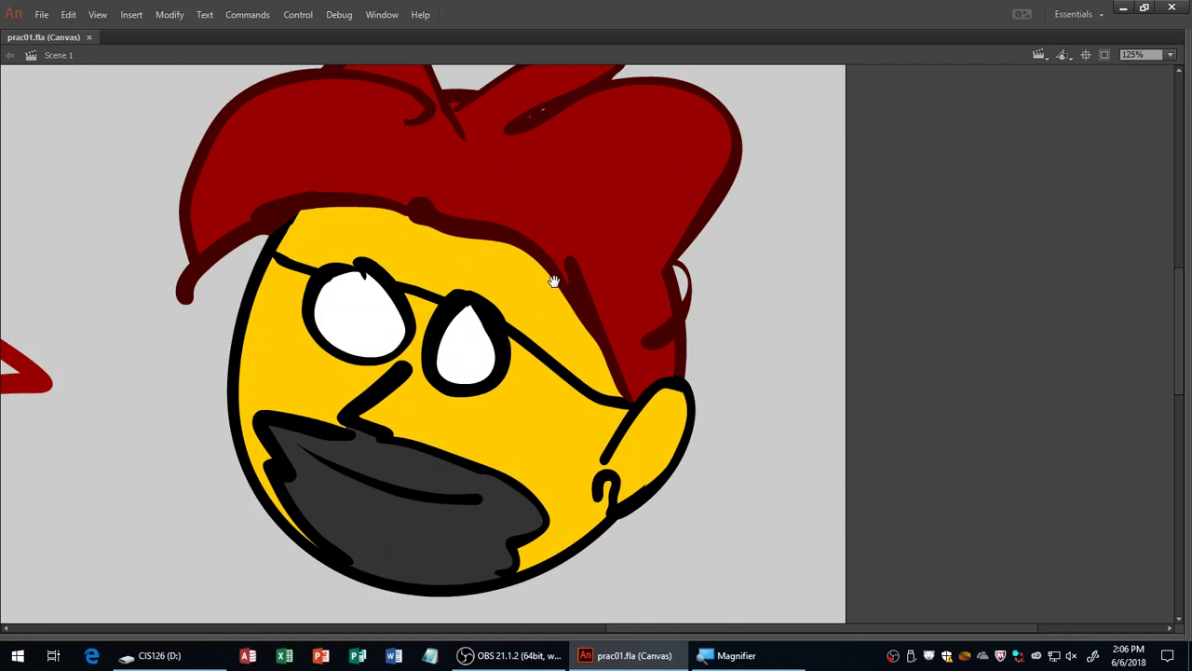
pyautogui.scroll(-3, 553, 280)
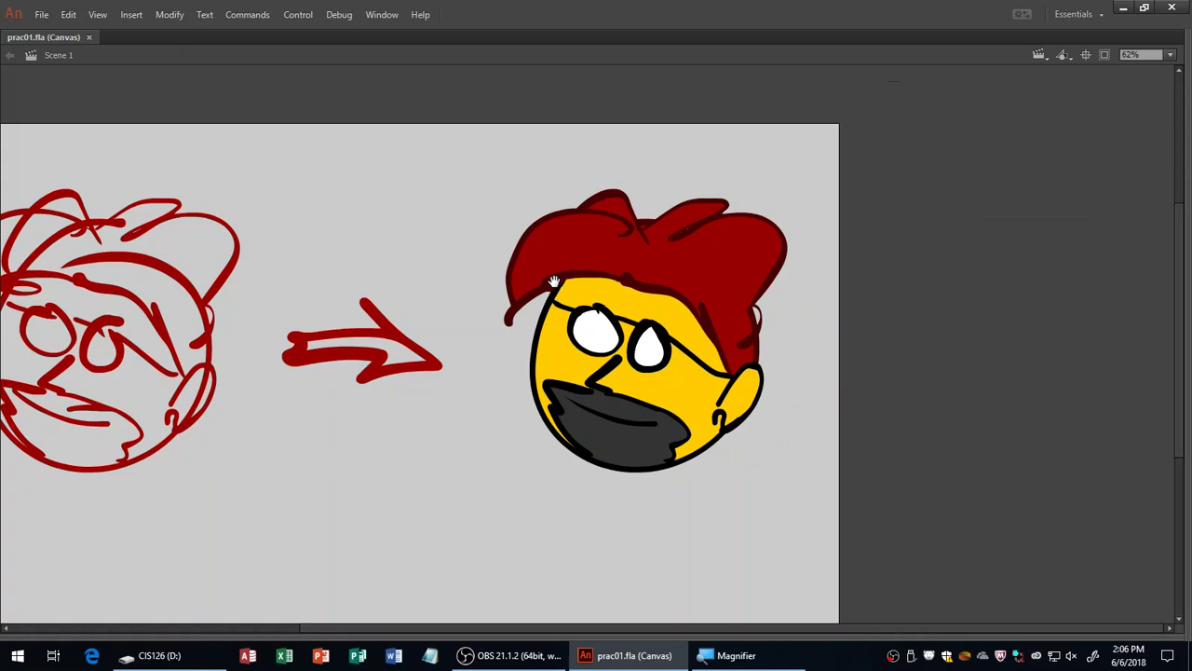
pyautogui.moveTo(553, 282); pyautogui.dragTo(624, 161)
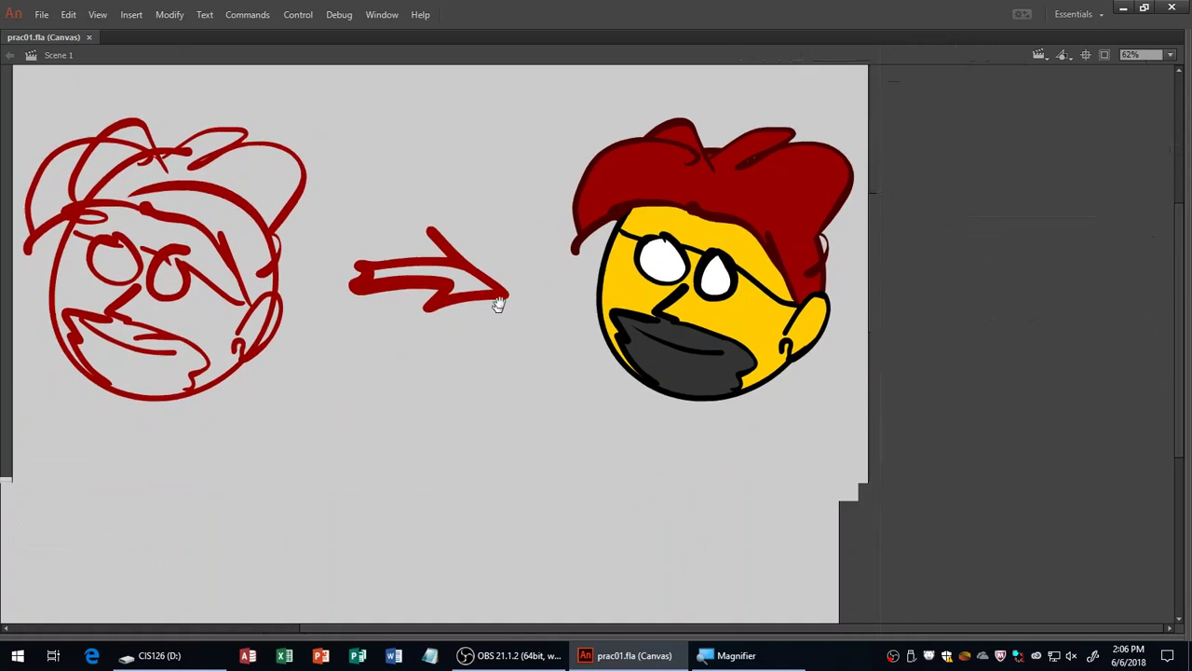
pyautogui.moveTo(501, 261); pyautogui.dragTo(474, 298)
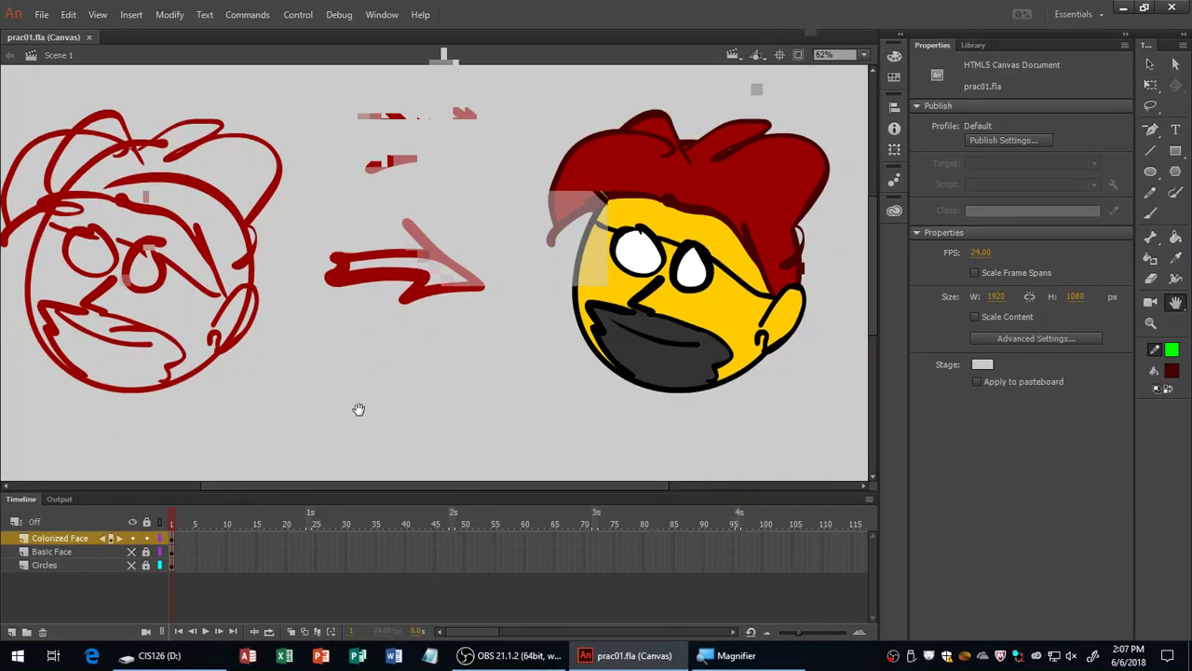
# Hide and lock the Colorized Face layer, and duplicate it.
pyautogui.press('super+plus')
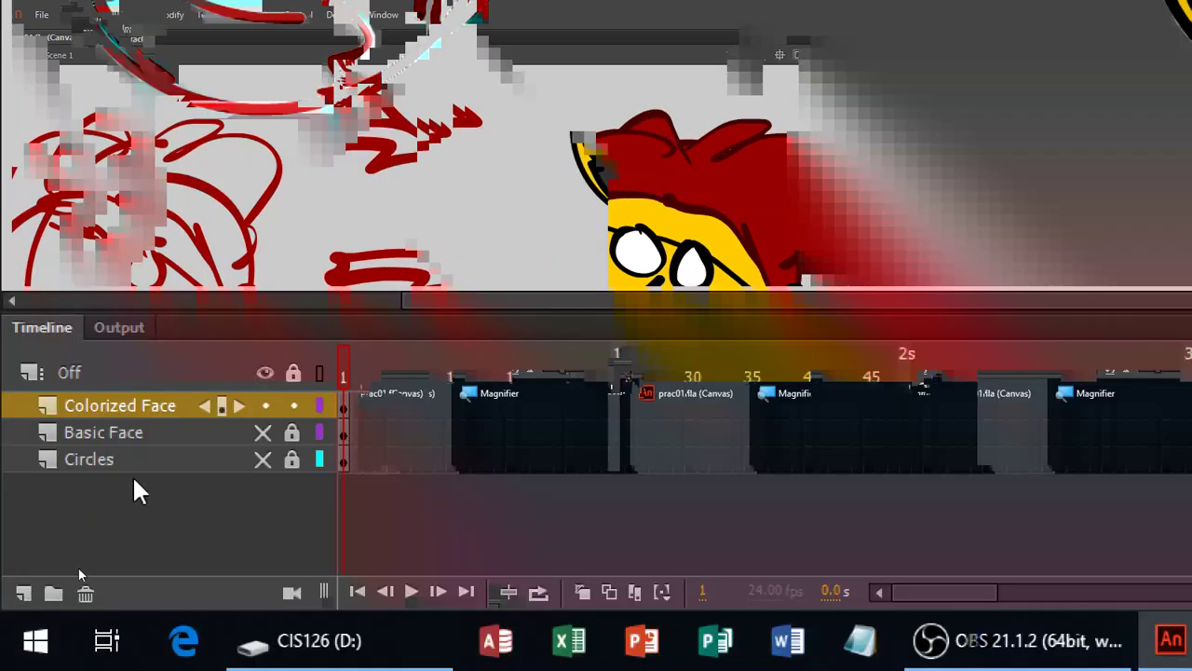
pyautogui.click(259, 407)
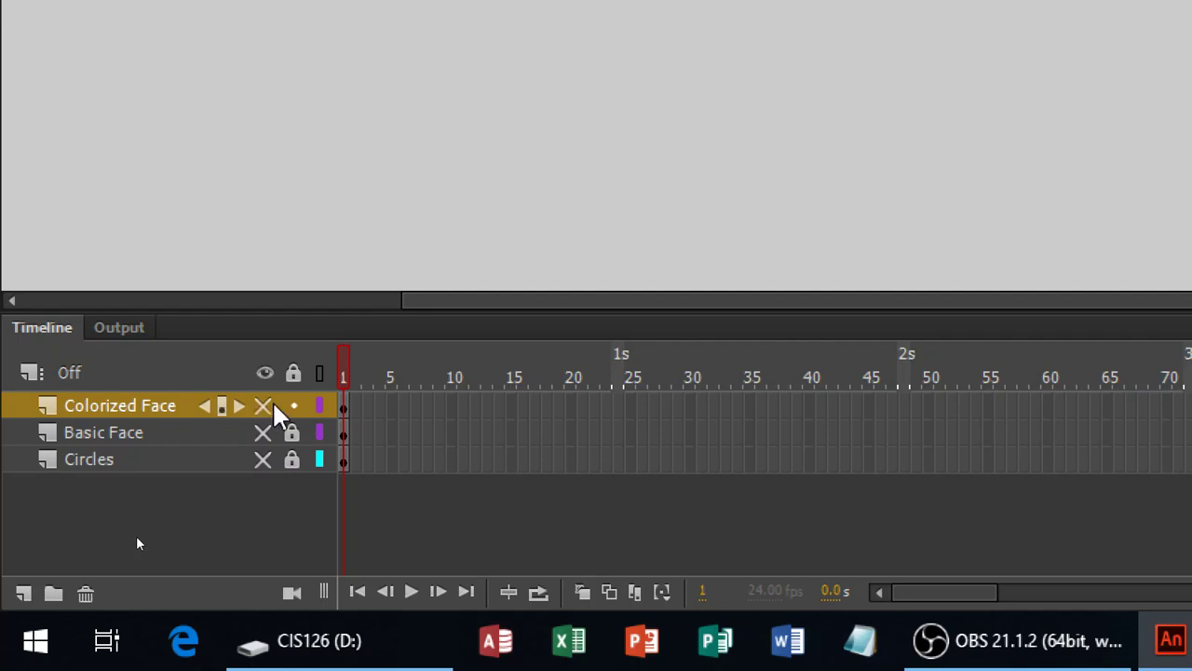
pyautogui.click(292, 407)
pyautogui.rightClick(120, 399)
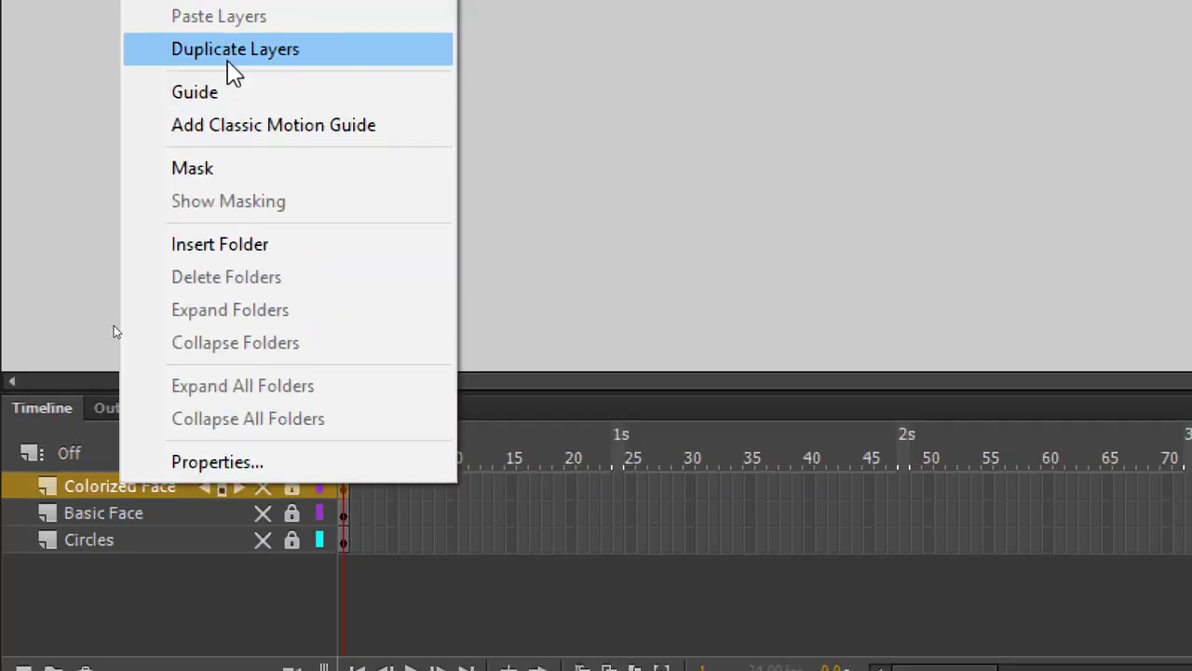
pyautogui.click(229, 62)
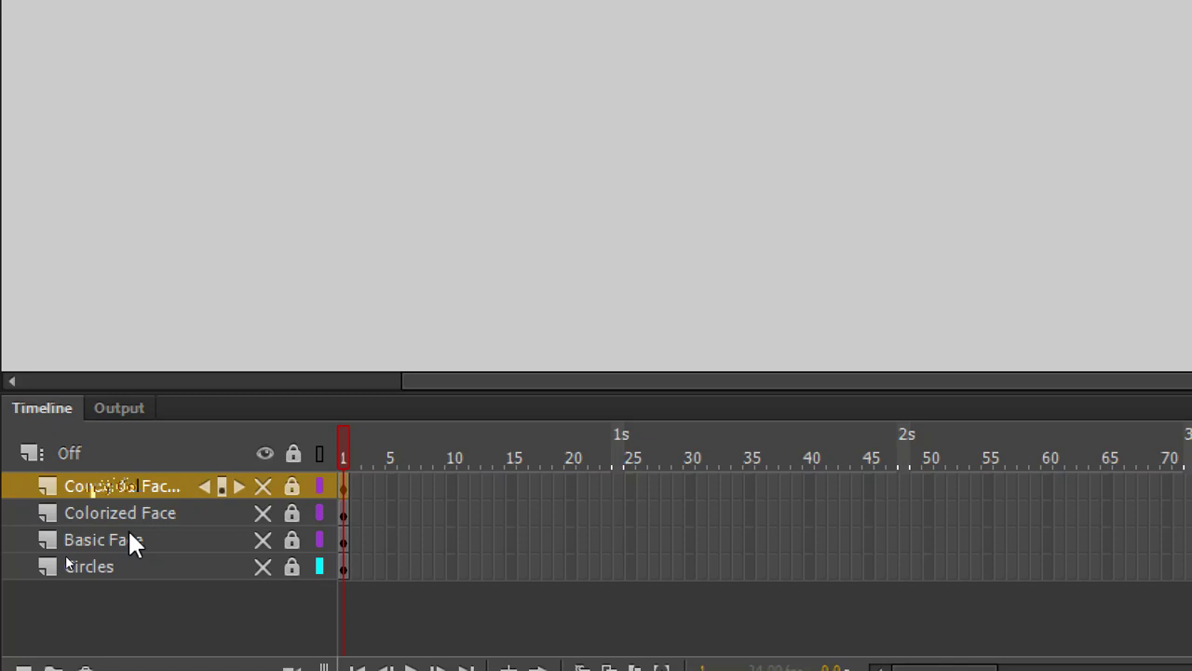
# Rename the duplicated layer as Fancy Colors Face with its full name showing, and make it visible and unlocked.
pyautogui.doubleClick(102, 485)
pyautogui.write('Fancy Colors Face')
pyautogui.press('Return')
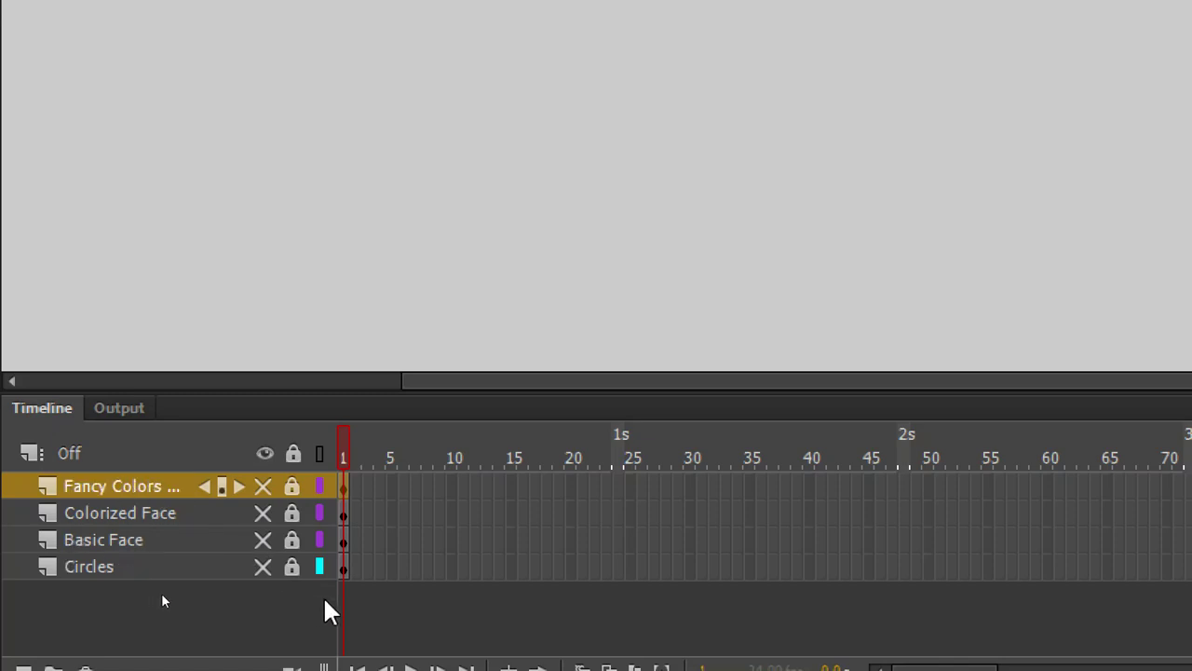
pyautogui.moveTo(336, 599); pyautogui.dragTo(355, 598)
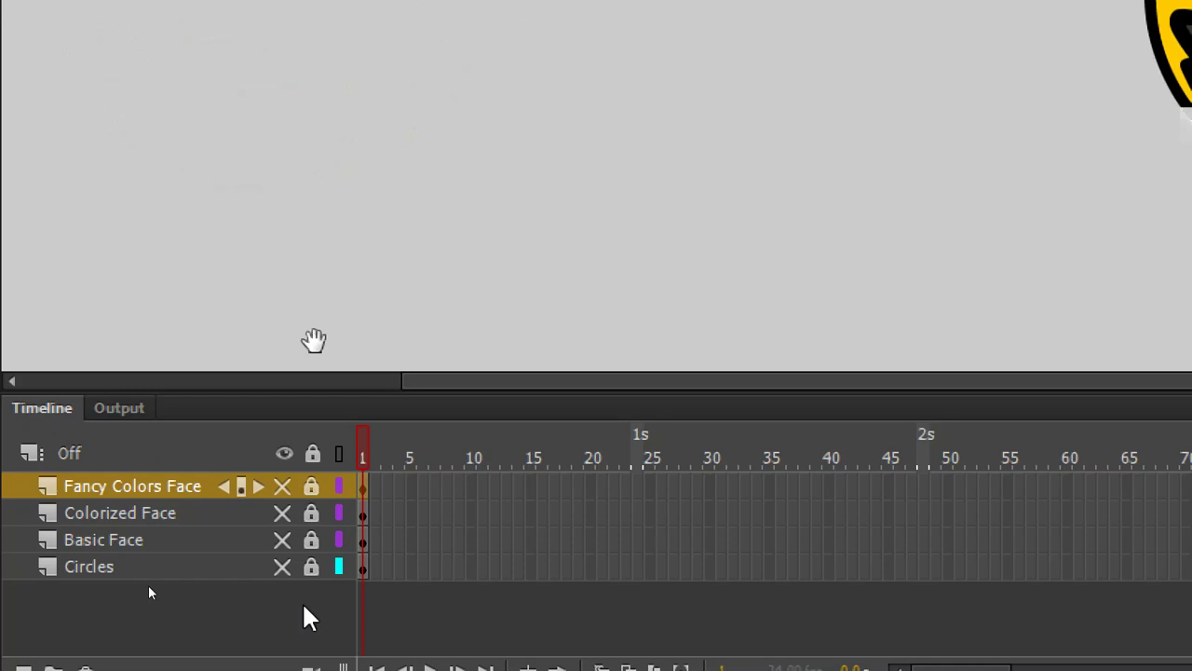
pyautogui.click(282, 486)
pyautogui.click(311, 485)
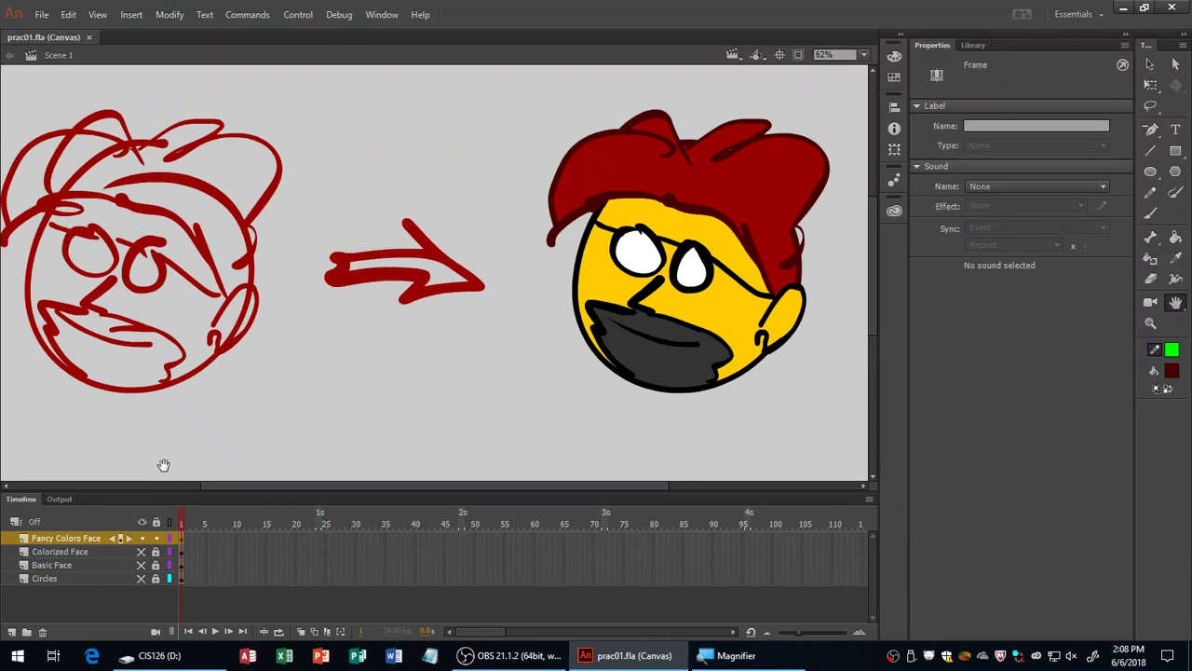
# Move the arrow between the two faces straight up until it is level with the hair.
pyautogui.moveTo(455, 375); pyautogui.dragTo(248, 384)
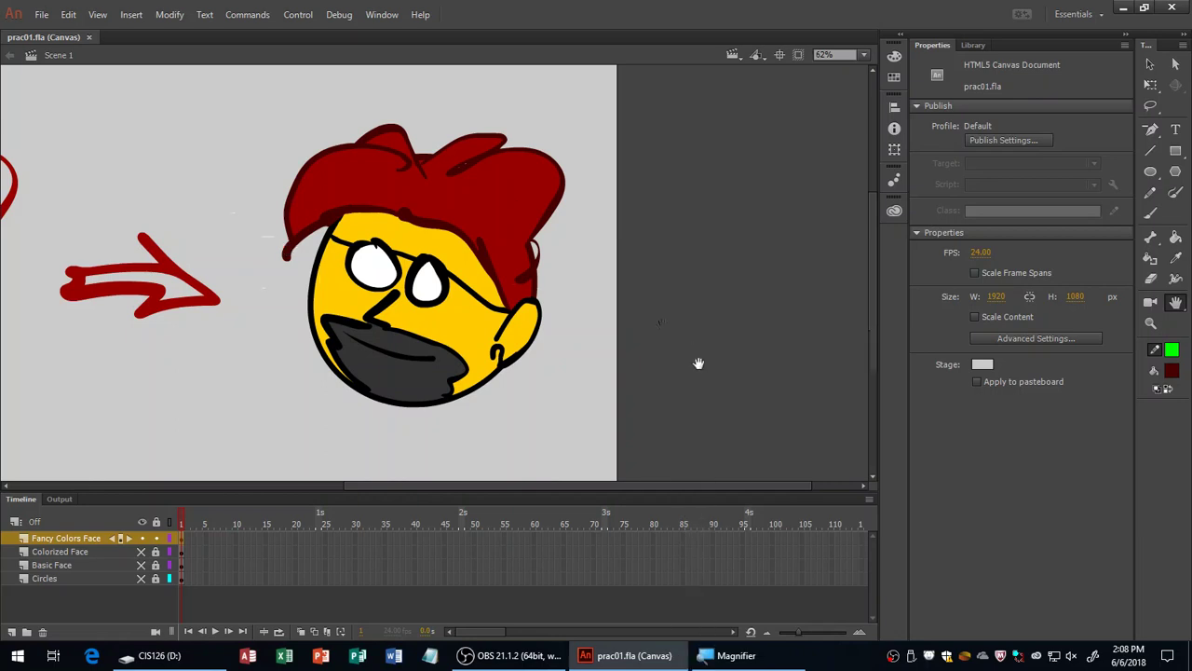
pyautogui.hotkey('ctrl', '-')
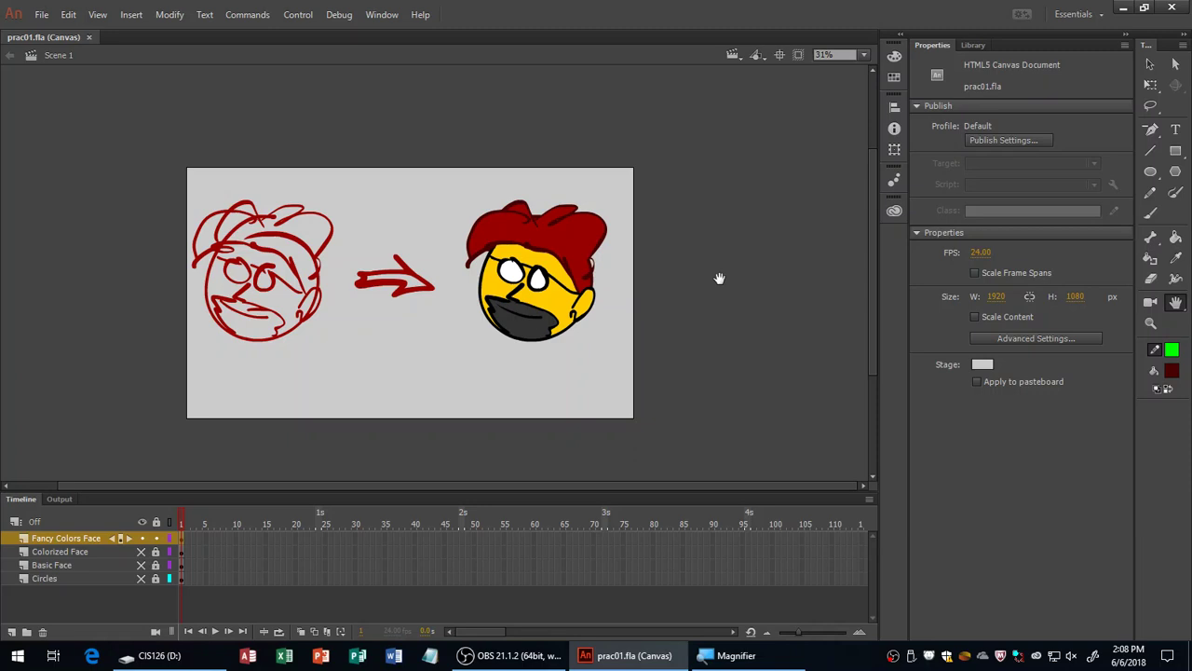
pyautogui.moveTo(351, 225); pyautogui.dragTo(441, 315)
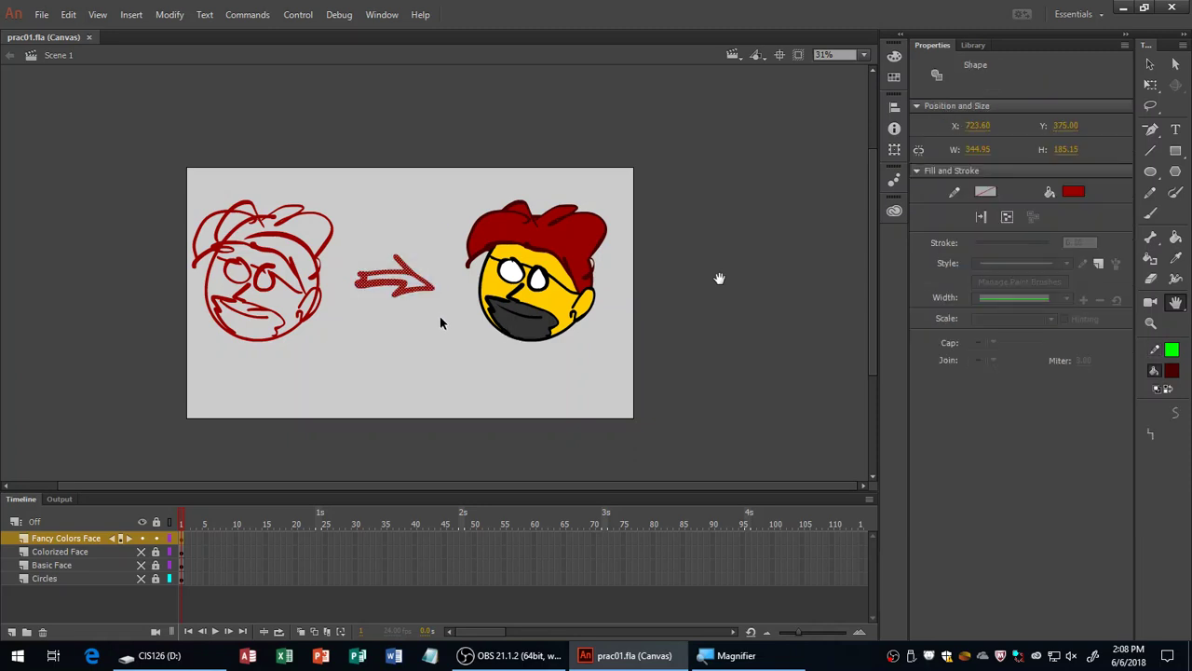
pyautogui.press('y')
pyautogui.press('v')
pyautogui.hotkey('shift', 'Up')
pyautogui.hotkey('shift', 'Up')
pyautogui.hotkey('shift', 'Up')
pyautogui.hotkey('shift', 'Up')
pyautogui.hotkey('shift', 'Up')
pyautogui.hotkey('shift', 'Up')
pyautogui.hotkey('shift', 'Up')
pyautogui.hotkey('shift', 'Up')
pyautogui.hotkey('shift', 'Up')
pyautogui.hotkey('shift', 'Up')
pyautogui.hotkey('shift', 'Up')
pyautogui.hotkey('shift', 'Up')
pyautogui.hotkey('shift', 'Up')
pyautogui.hotkey('shift', 'Up')
pyautogui.hotkey('shift', 'Up')
pyautogui.hotkey('shift', 'Up')
pyautogui.hotkey('shift', 'Up')
pyautogui.hotkey('shift', 'Up')
pyautogui.hotkey('shift', 'Up')
pyautogui.hotkey('shift', 'Up')
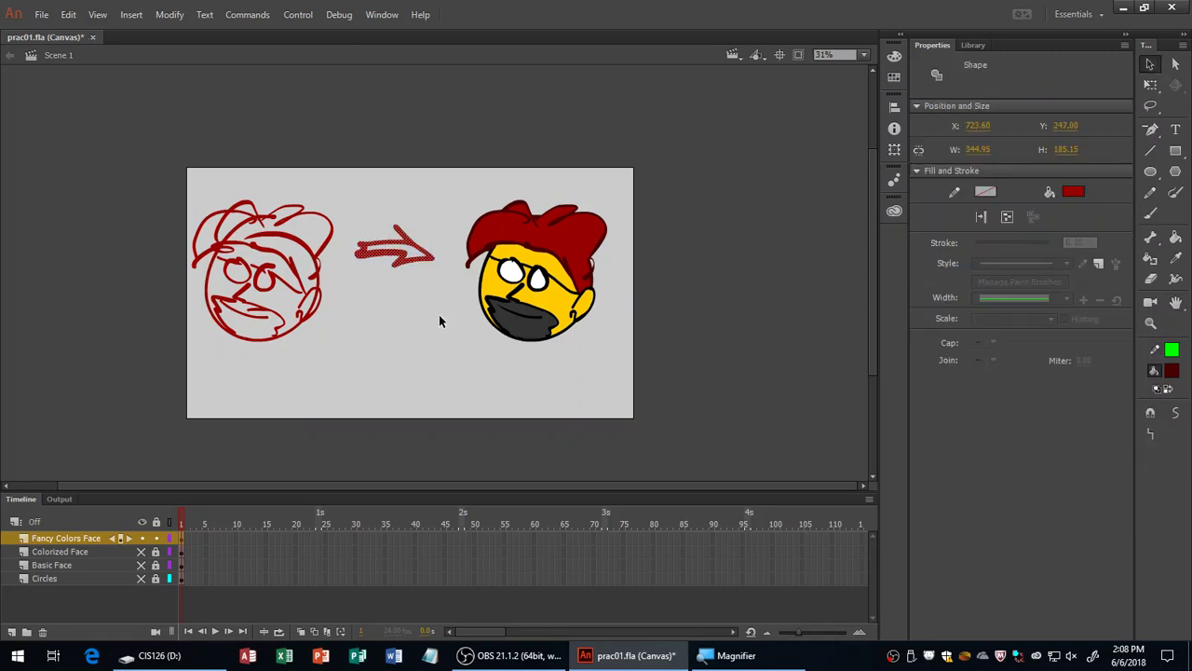
pyautogui.click(442, 323)
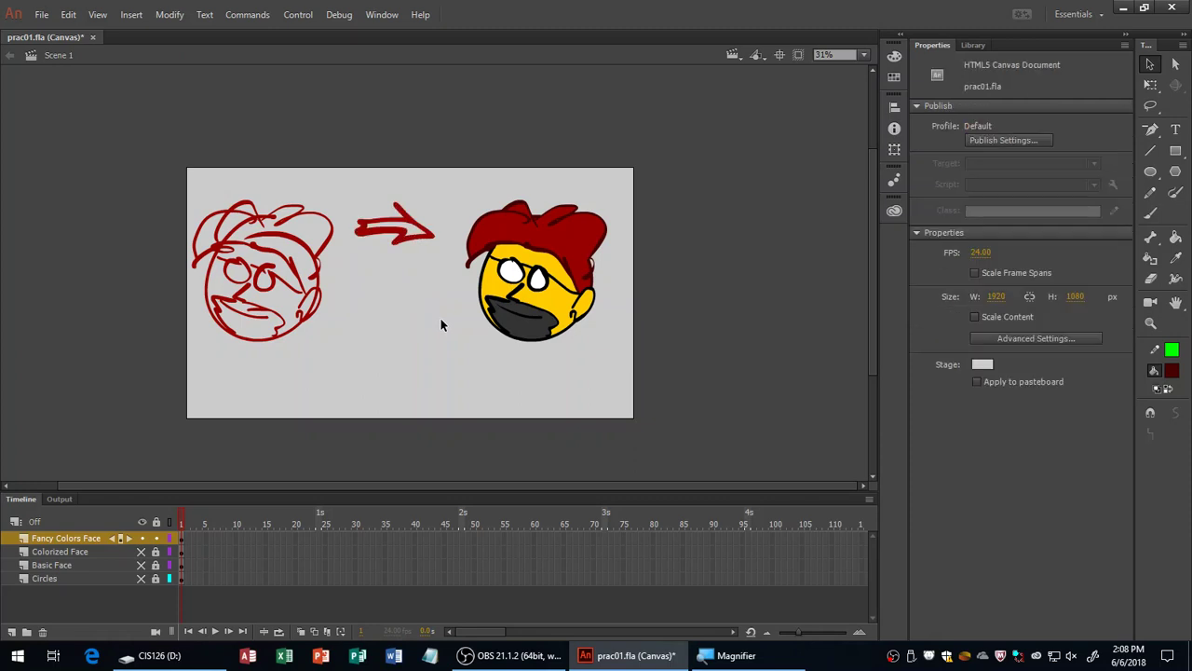
# Paint a small dark maroon light bulb below the arrow with the Brush tool.
pyautogui.press('z')
pyautogui.click(422, 301)
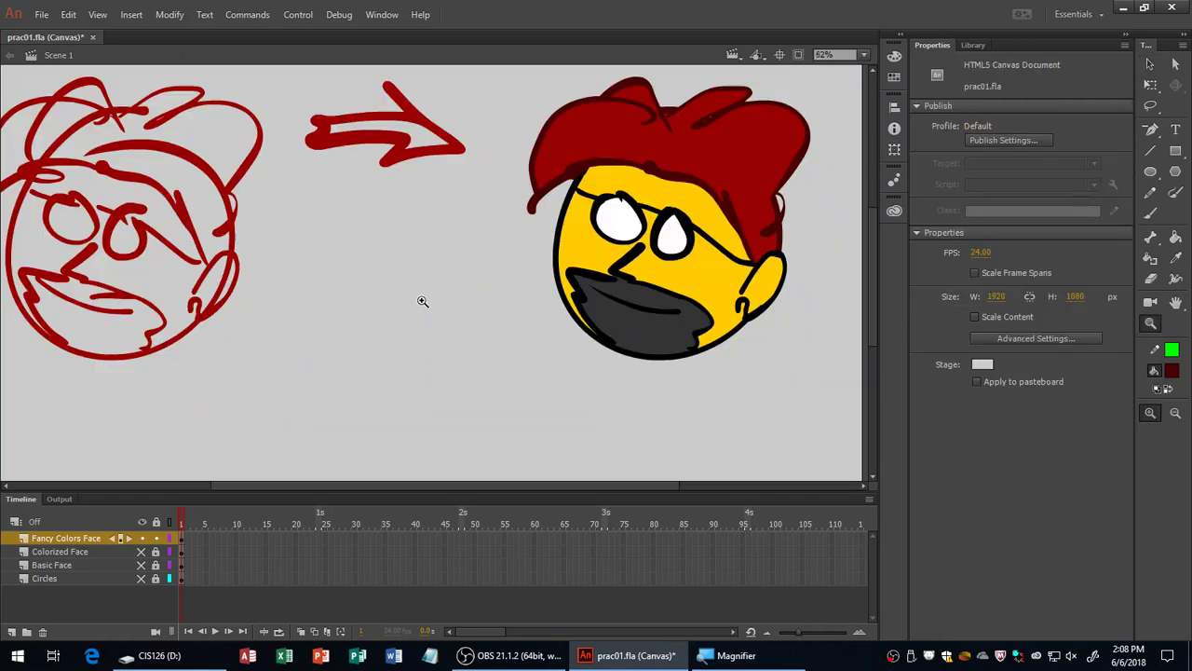
pyautogui.press('b')
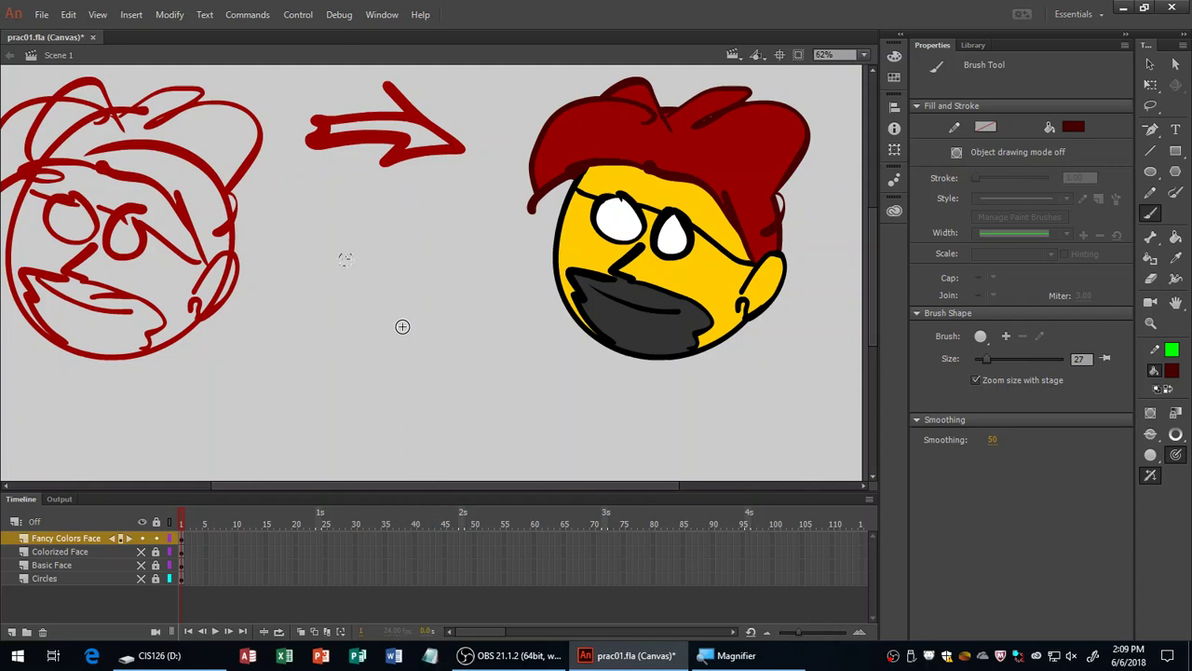
pyautogui.moveTo(369, 305)
pyautogui.mouseDown()
pyautogui.moveTo(349, 266)
pyautogui.moveTo(387, 286)
pyautogui.moveTo(373, 314)
pyautogui.moveTo(370, 291)
pyautogui.moveTo(385, 317)
pyautogui.moveTo(378, 270)
pyautogui.moveTo(390, 314)
pyautogui.mouseUp()
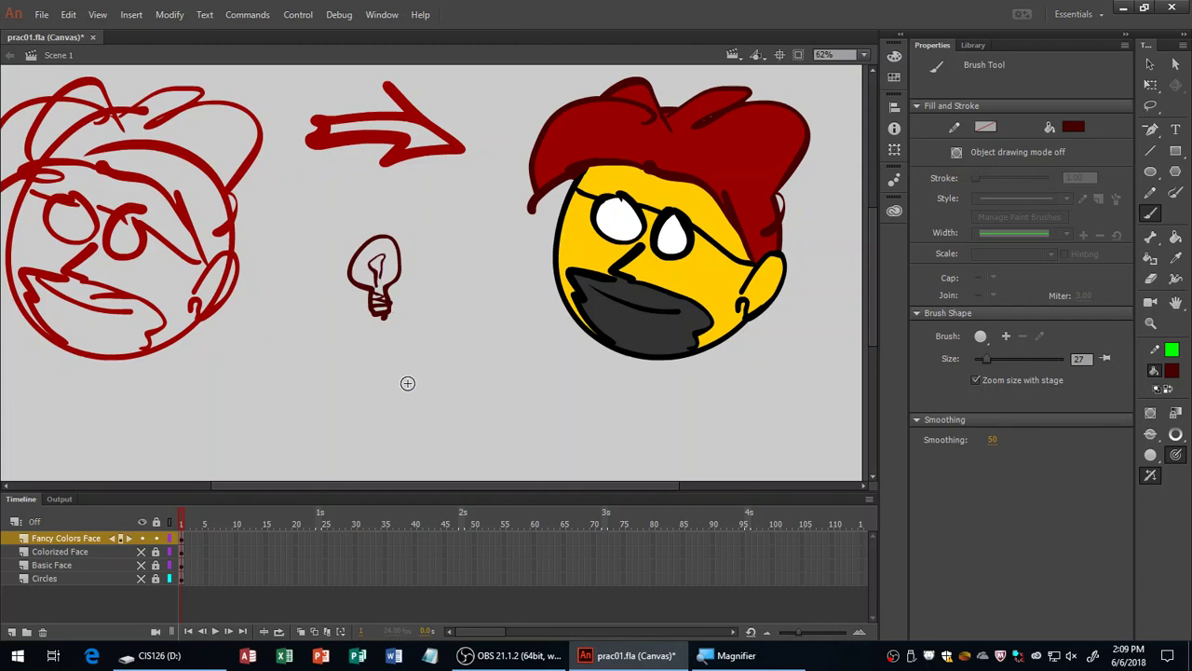
pyautogui.rightClick(398, 244)
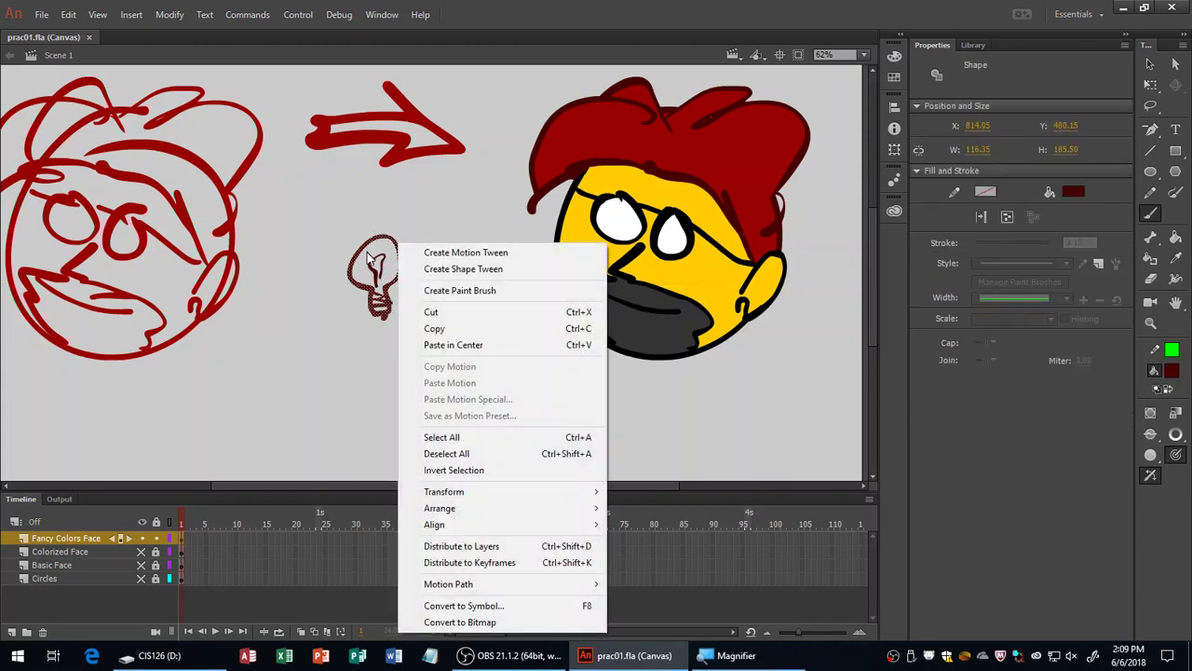
pyautogui.click(300, 271)
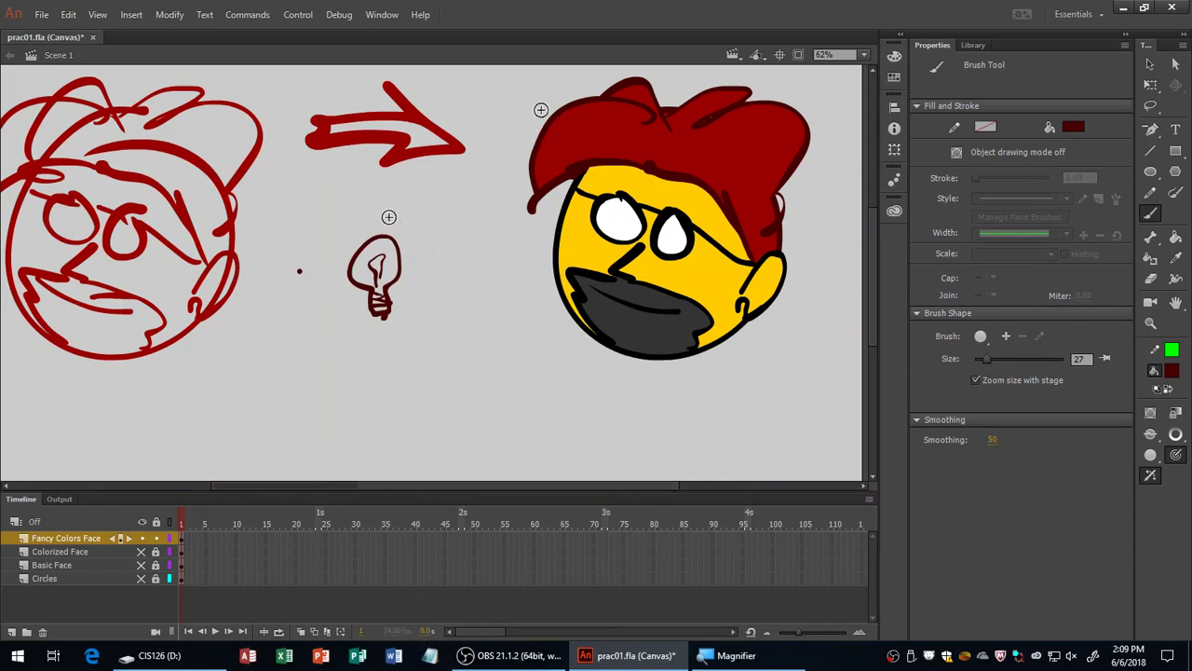
# Paint a curved stroke along the side of the coloured face facing the bulb, and short light rays fanning from the bulb.
pyautogui.moveTo(554, 97); pyautogui.dragTo(500, 210)
pyautogui.moveTo(388, 217); pyautogui.dragTo(421, 195)
pyautogui.moveTo(403, 231); pyautogui.dragTo(431, 214)
pyautogui.moveTo(415, 257); pyautogui.dragTo(433, 252)
pyautogui.moveTo(417, 290); pyautogui.dragTo(428, 301)
pyautogui.moveTo(422, 315); pyautogui.dragTo(426, 324)
pyautogui.moveTo(416, 338); pyautogui.dragTo(424, 361)
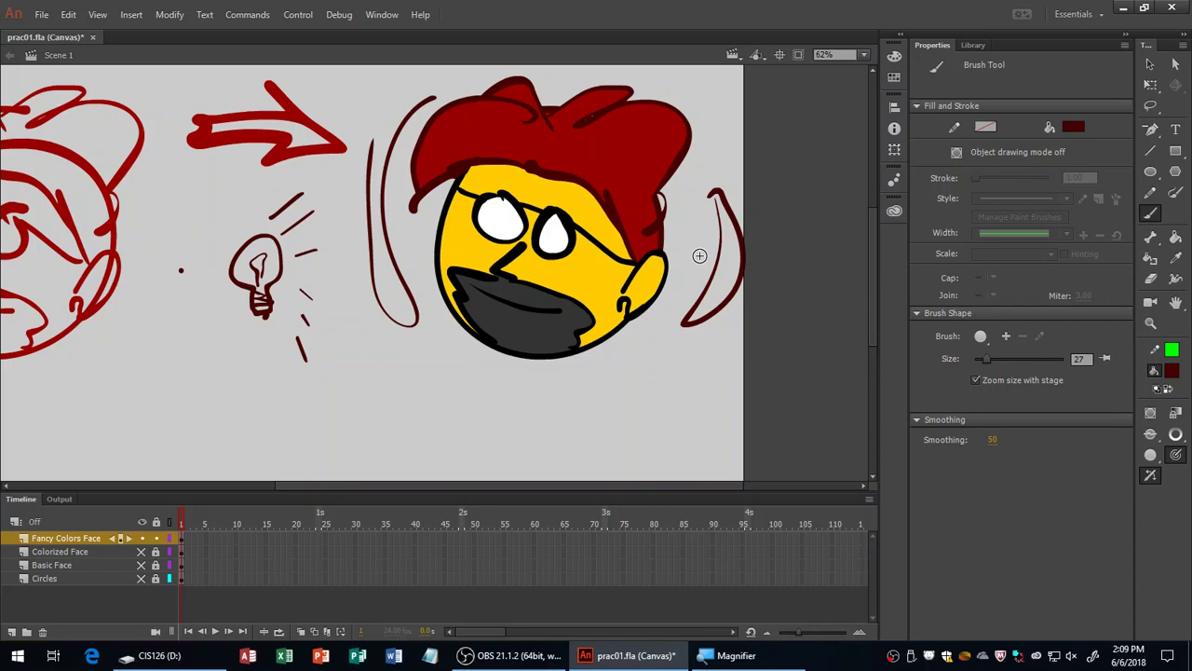
# Undo the curved strokes beside the coloured face and draw two green curves down across it with the Pencil tool to divide the shading zones.
pyautogui.hotkey('shift', 'y')
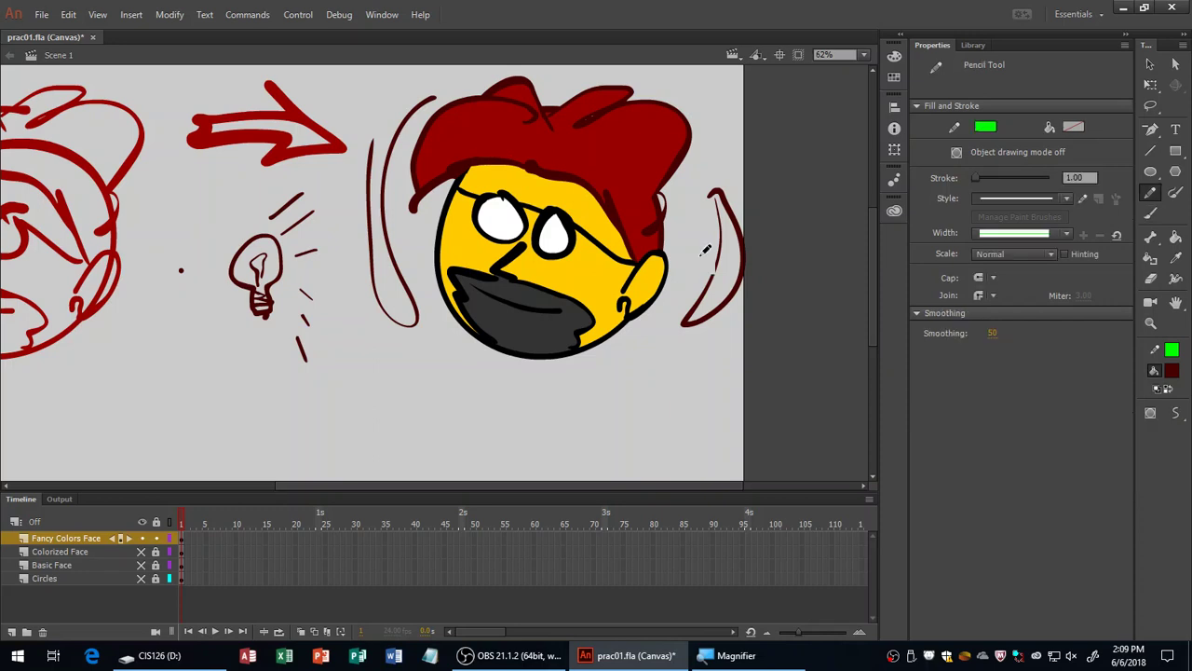
pyautogui.hotkey('ctrl', 'z')
pyautogui.hotkey('ctrl', 'z')
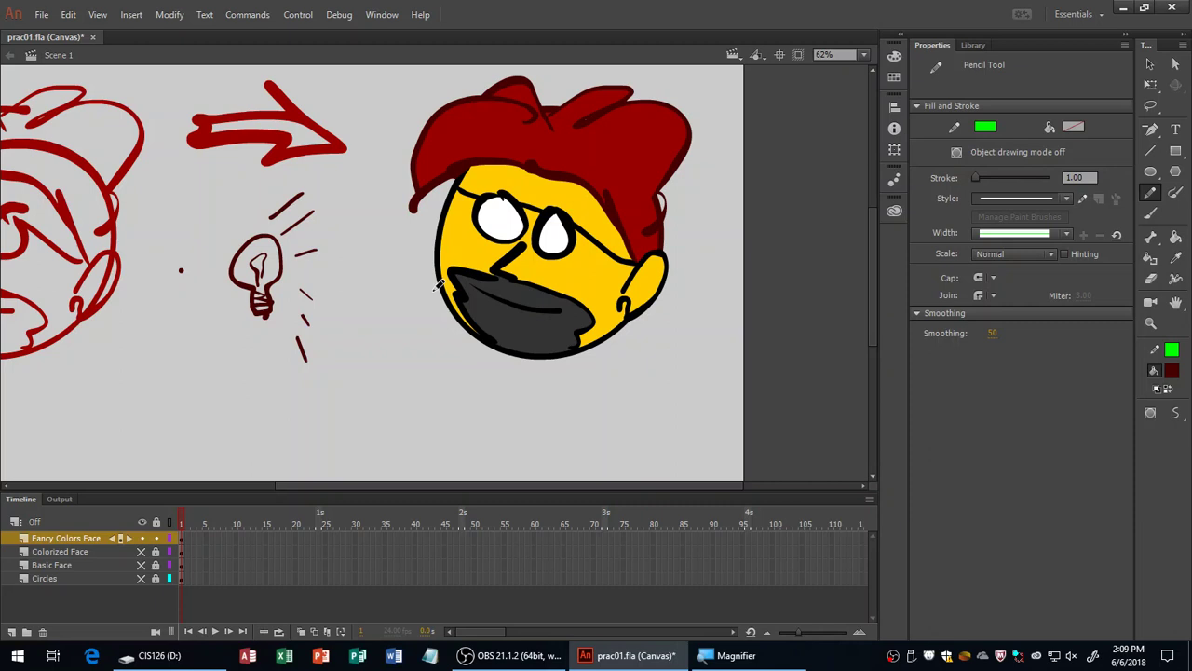
pyautogui.moveTo(490, 383)
pyautogui.mouseDown()
pyautogui.moveTo(468, 308)
pyautogui.moveTo(466, 227)
pyautogui.moveTo(502, 140)
pyautogui.moveTo(560, 73)
pyautogui.mouseUp()
pyautogui.moveTo(556, 384)
pyautogui.mouseDown()
pyautogui.moveTo(617, 219)
pyautogui.moveTo(631, 66)
pyautogui.mouseUp()
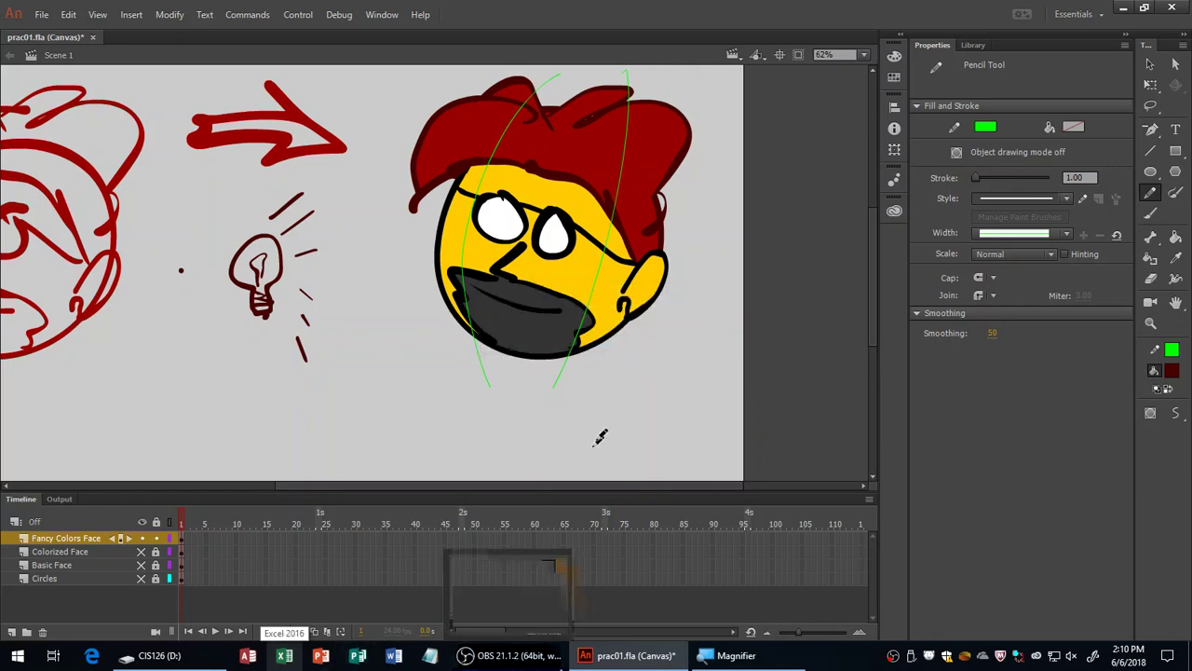
# Try pulling the skin area around the ear away from the face, and undo the move.
pyautogui.press('z')
pyautogui.click(597, 286)
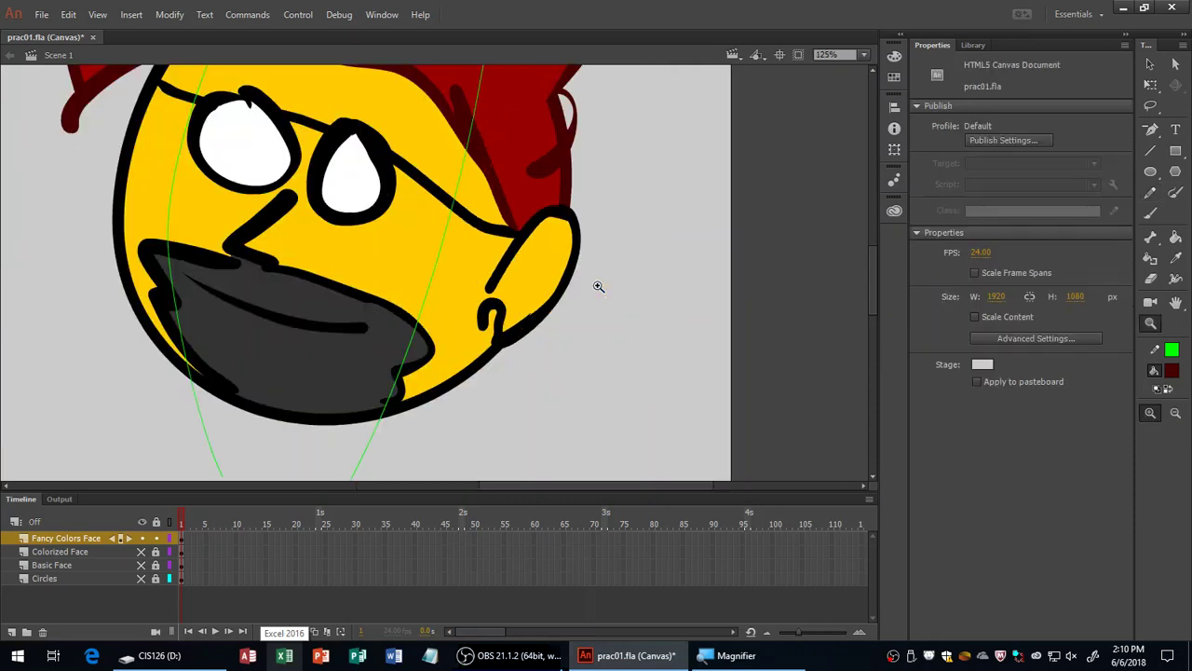
pyautogui.scroll(3, 549, 335)
pyautogui.hscroll(-2, 550, 335)
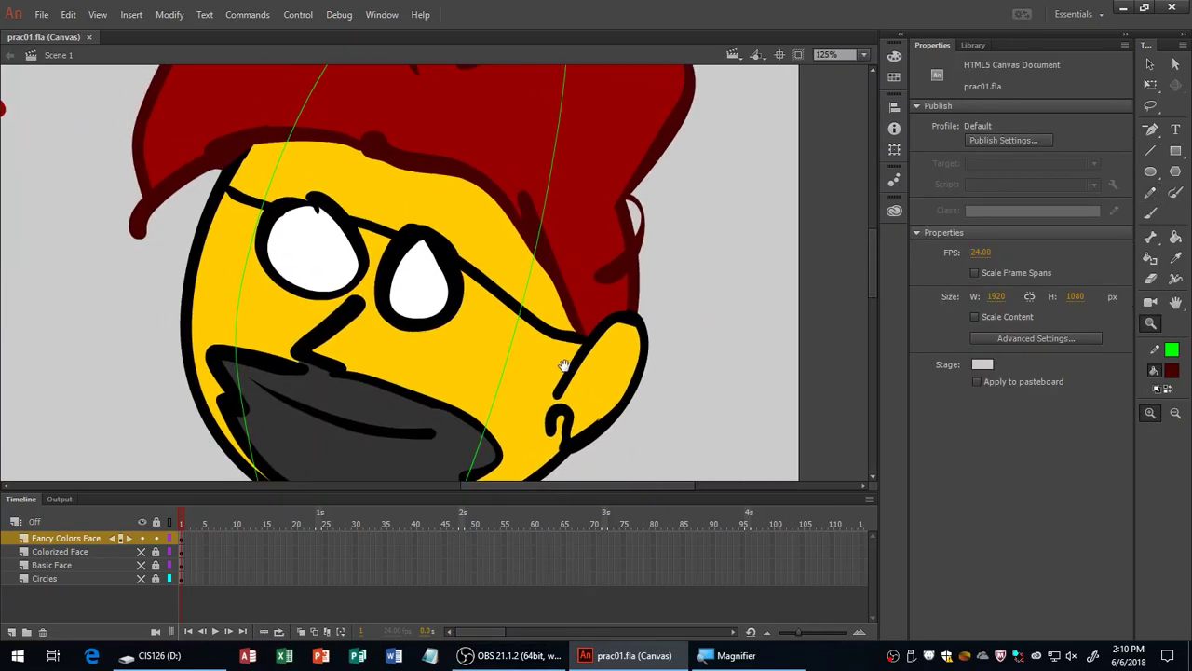
pyautogui.press('v')
pyautogui.click(553, 375)
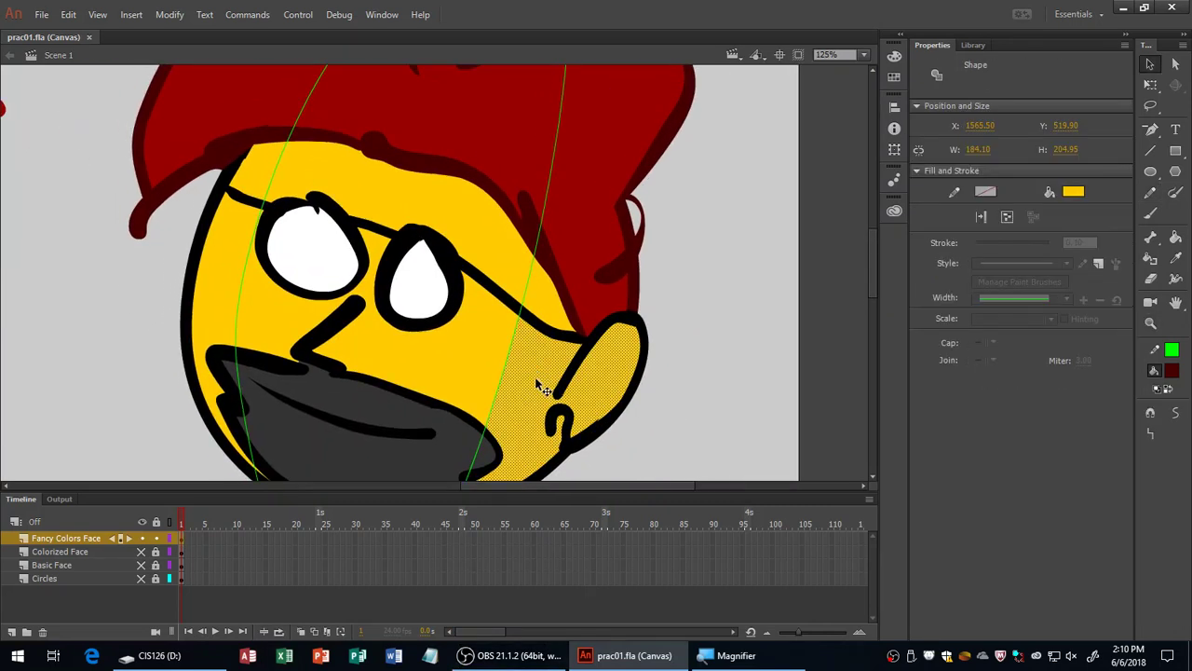
pyautogui.moveTo(543, 392); pyautogui.dragTo(686, 360)
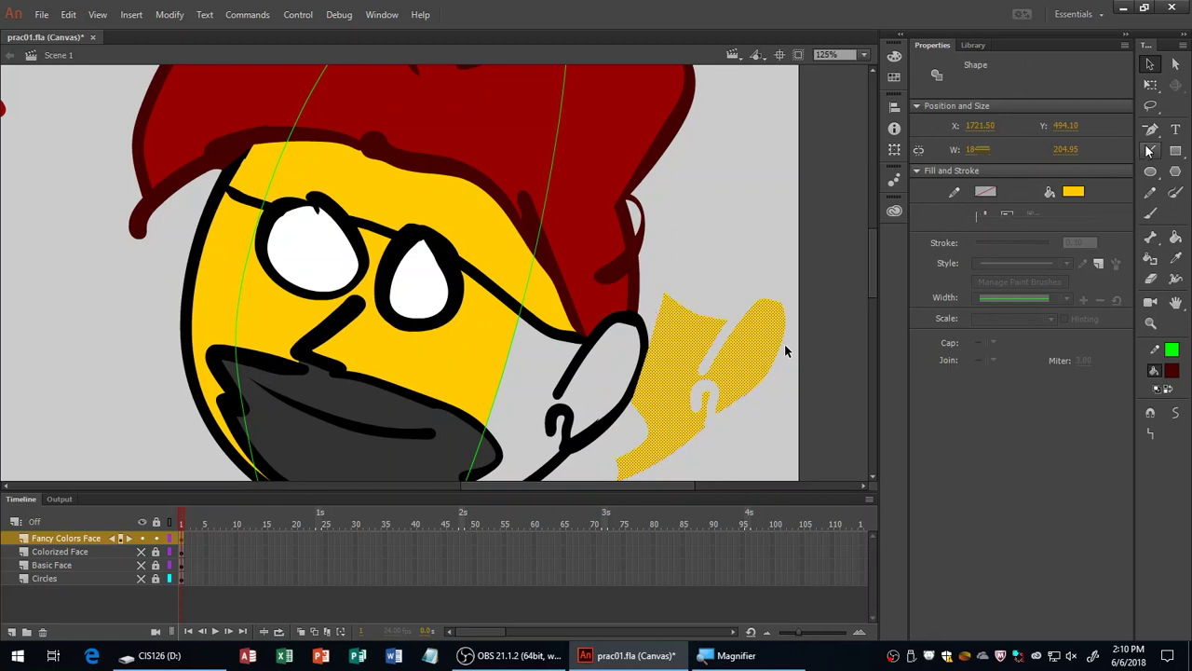
pyautogui.hotkey('ctrl', 'z')
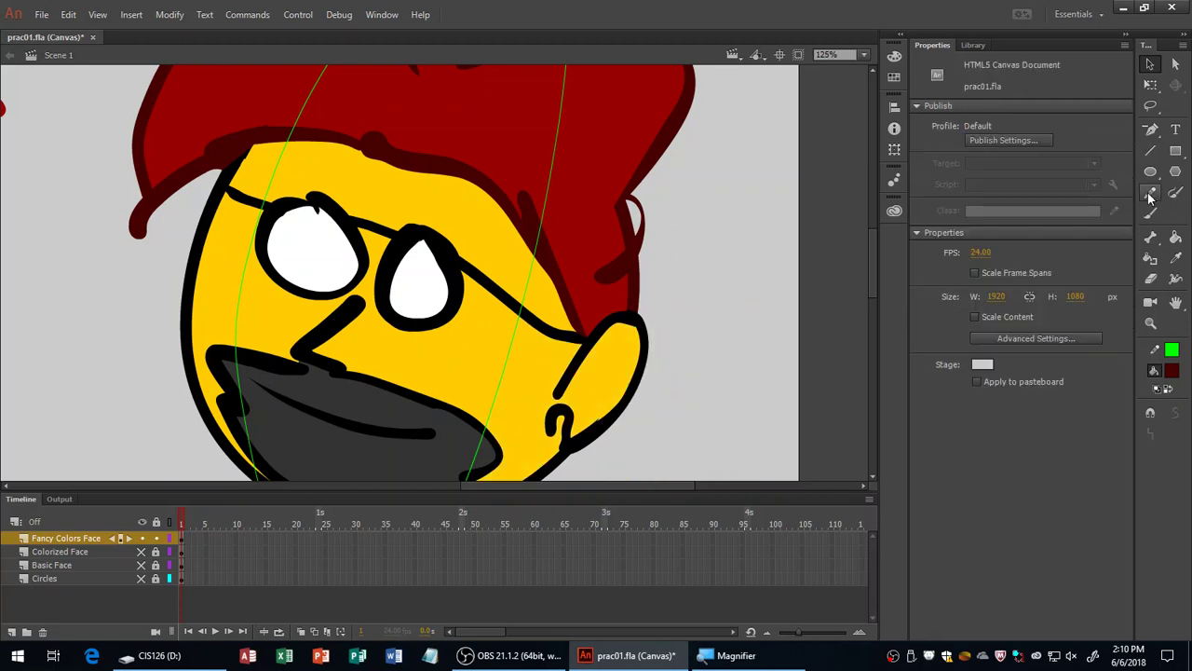
# Try deleting the green curve nearer the ear, undo the deletion and clear the selection.
pyautogui.click(534, 277)
pyautogui.press('Delete')
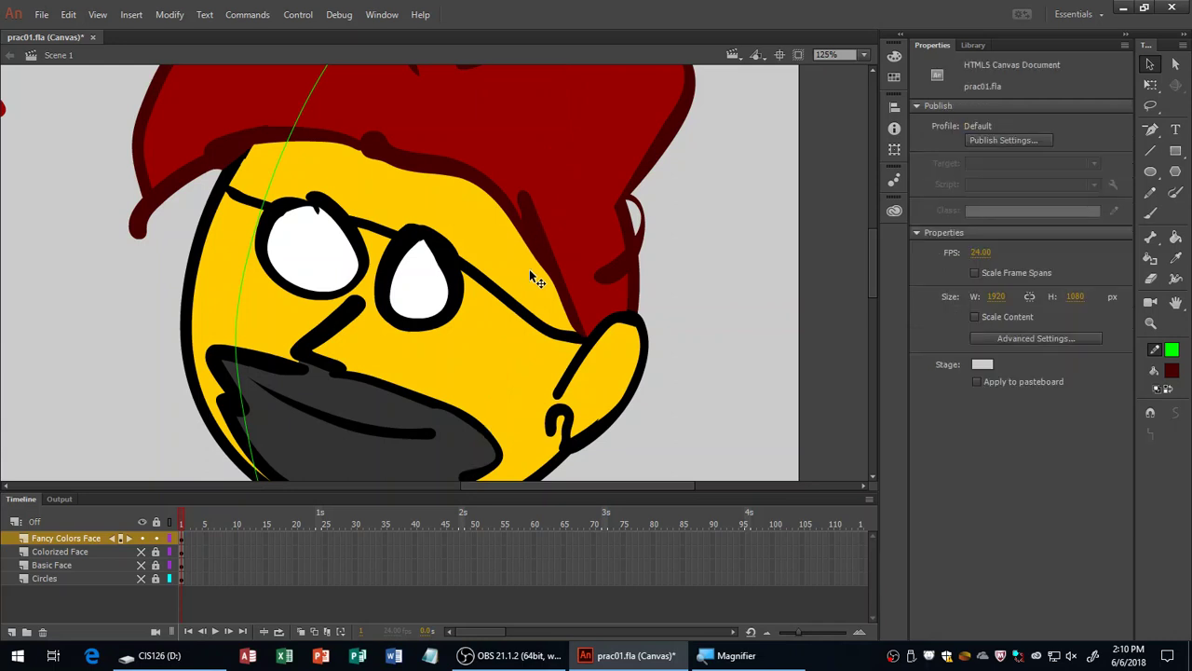
pyautogui.hotkey('ctrl', 'z')
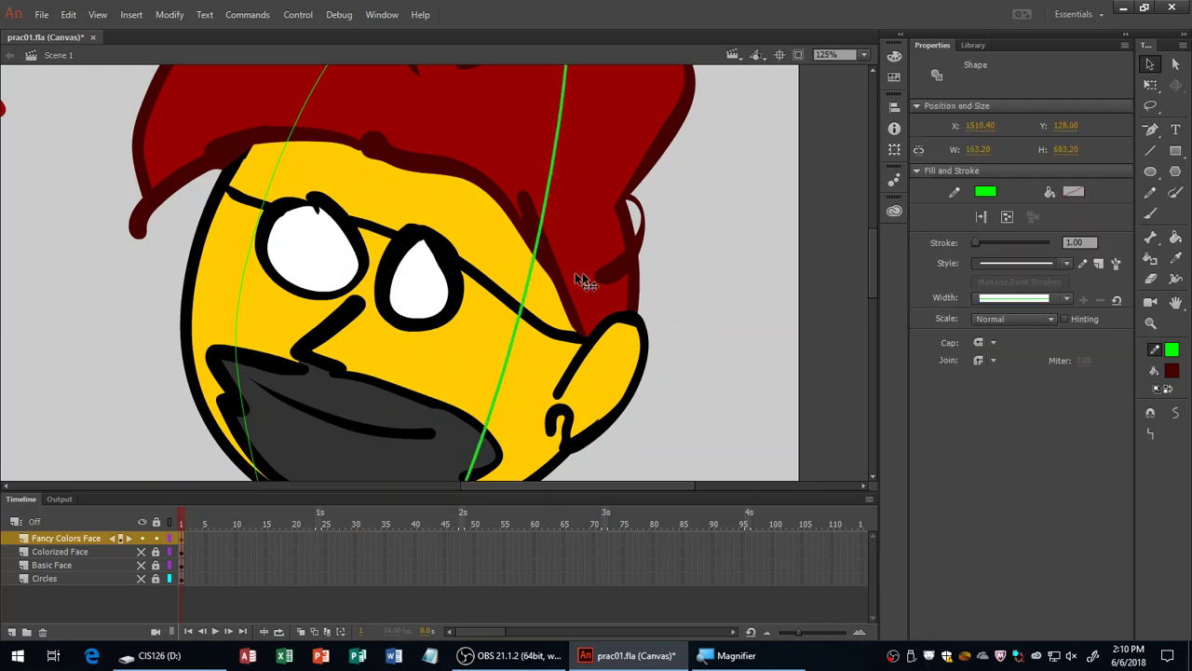
pyautogui.click(743, 241)
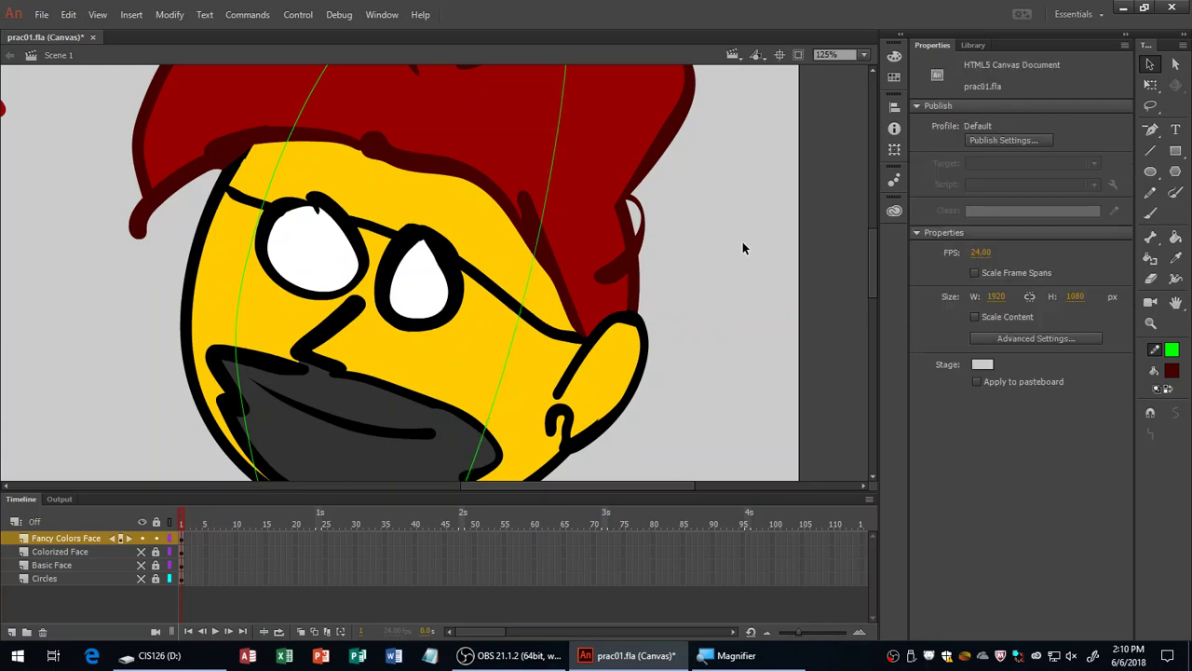
# Recolour the skin strip nearest the light bulb to pale yellow FFE680 by lowering the fill's saturation to 50% at 100% brightness.
pyautogui.click(235, 253)
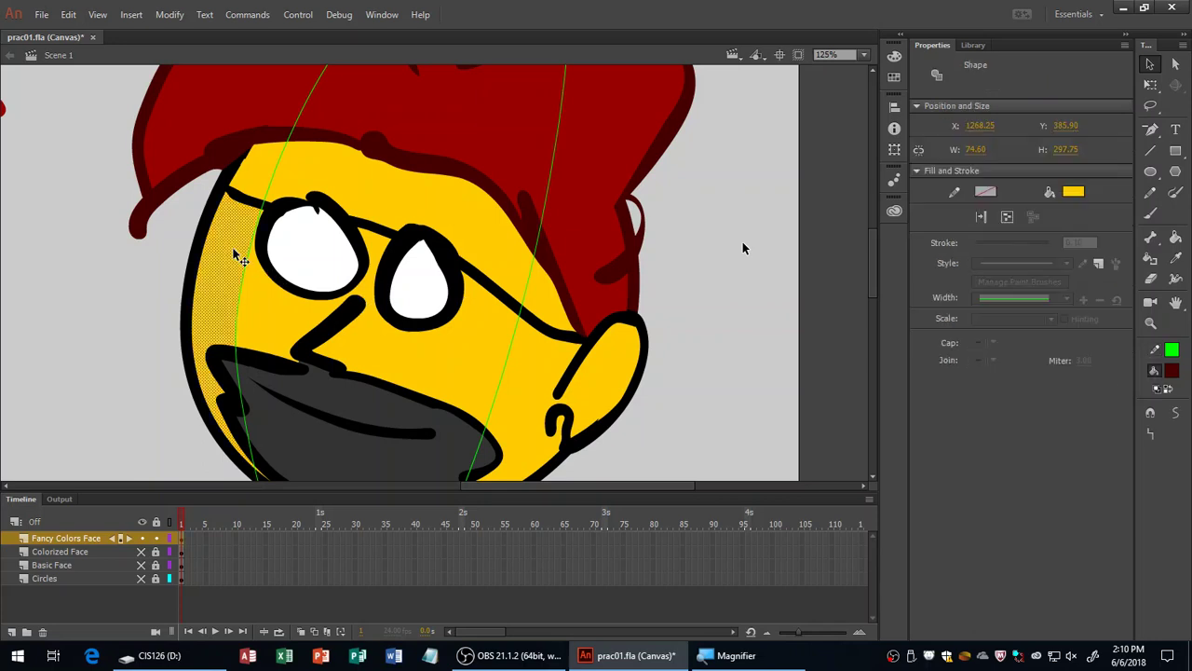
pyautogui.click(1074, 193)
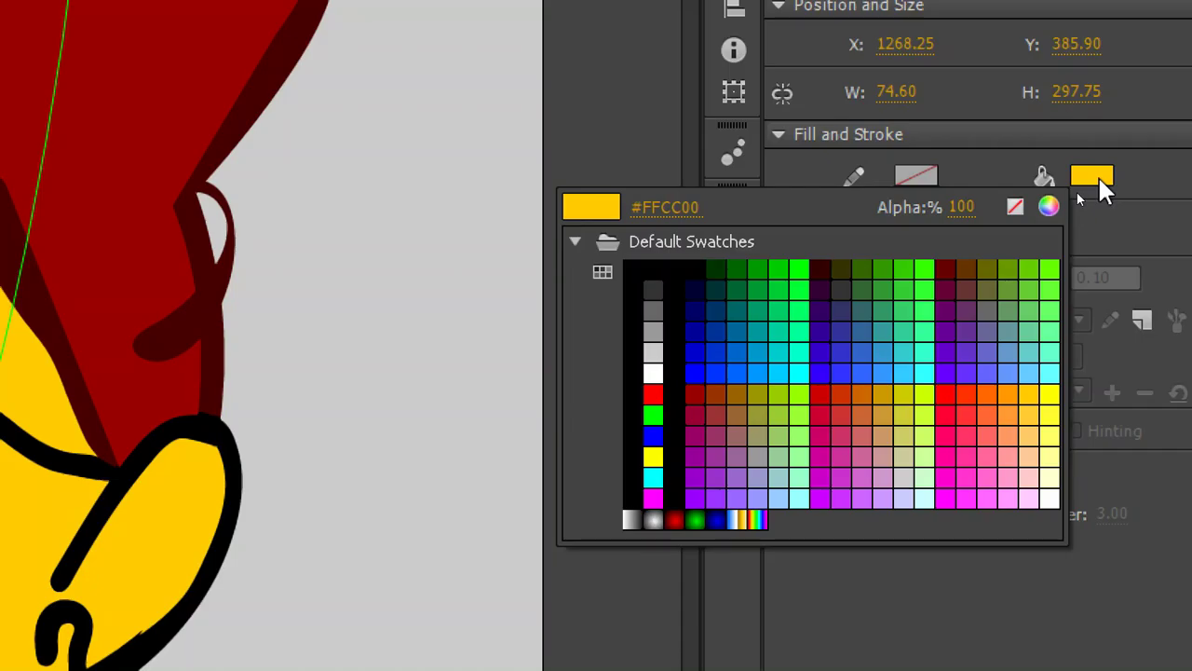
pyautogui.click(1048, 207)
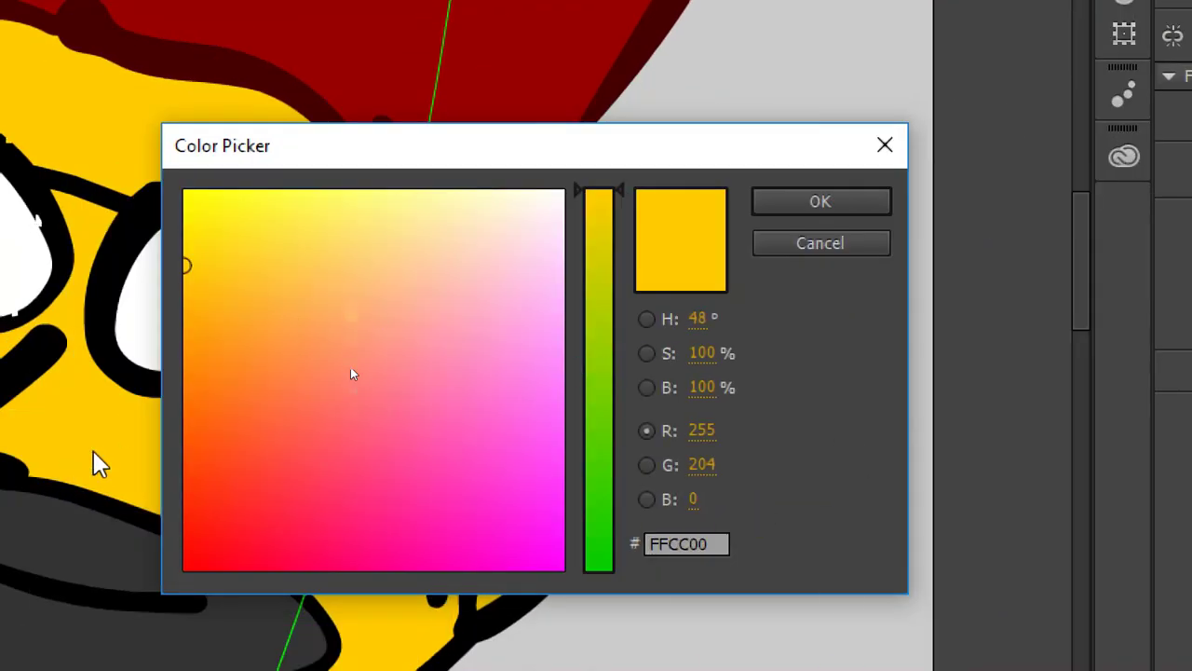
pyautogui.click(647, 387)
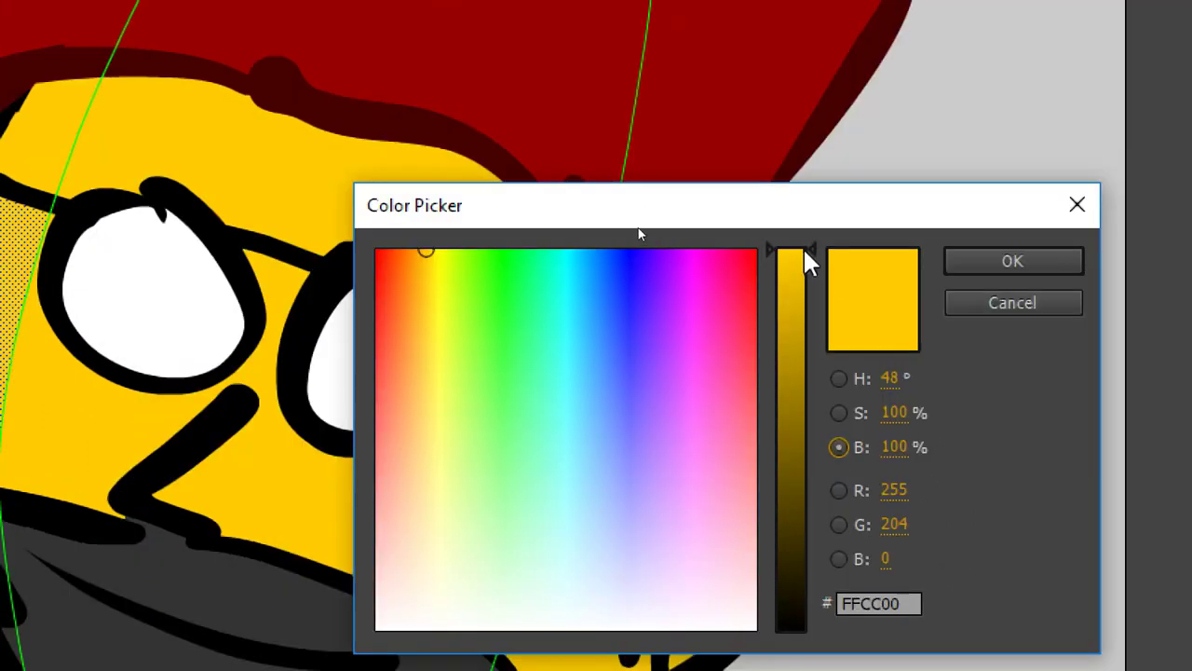
pyautogui.moveTo(814, 251); pyautogui.dragTo(814, 445)
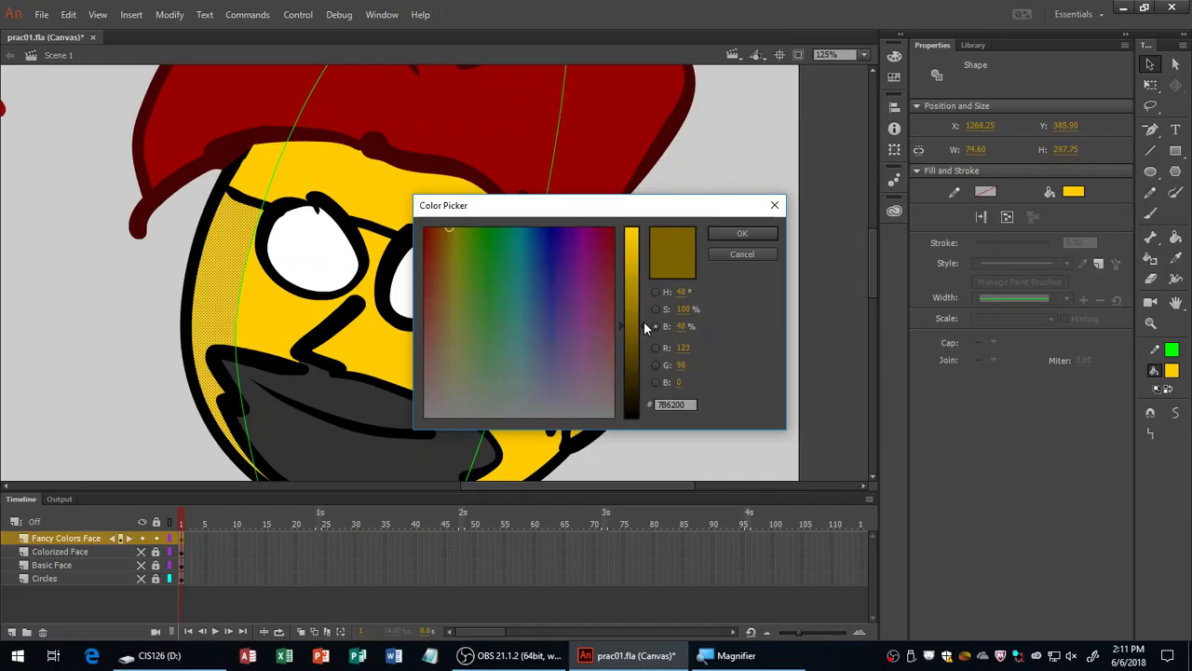
pyautogui.moveTo(643, 323); pyautogui.dragTo(633, 191)
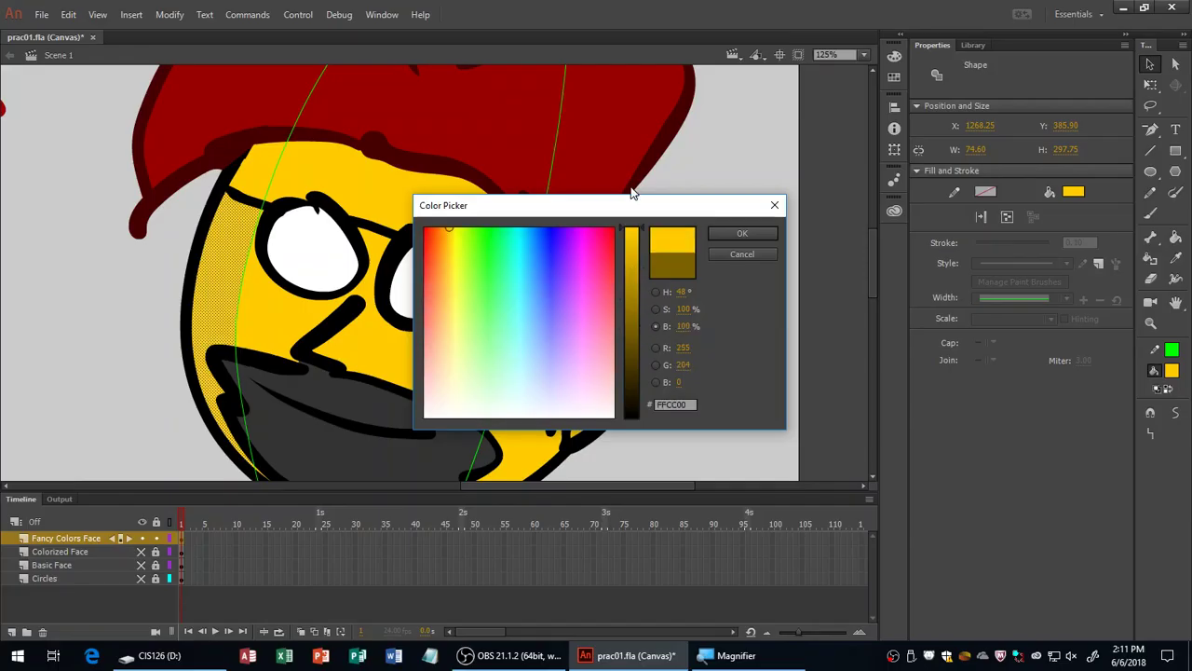
pyautogui.click(656, 309)
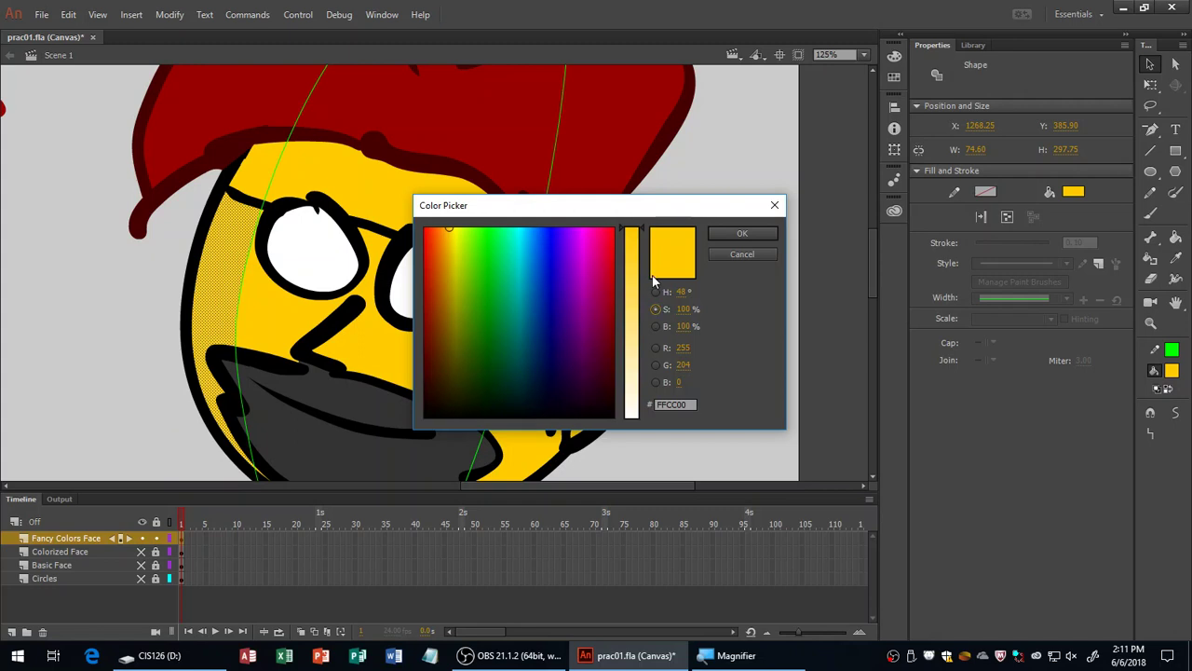
pyautogui.moveTo(642, 234); pyautogui.dragTo(643, 289)
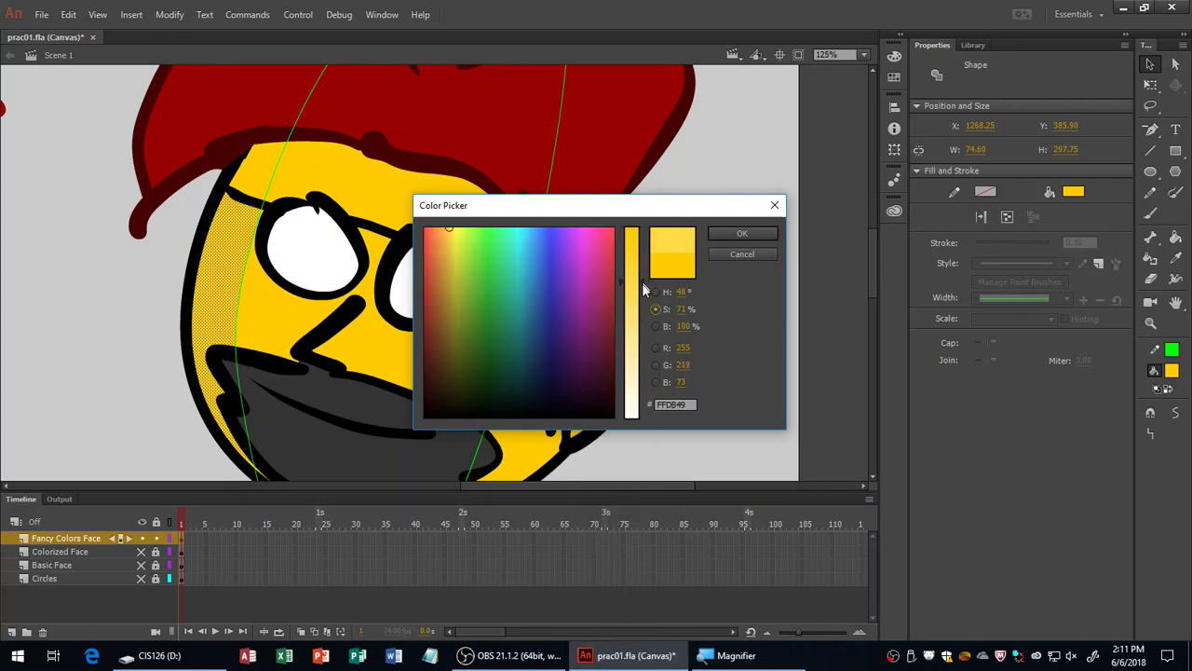
pyautogui.click(720, 233)
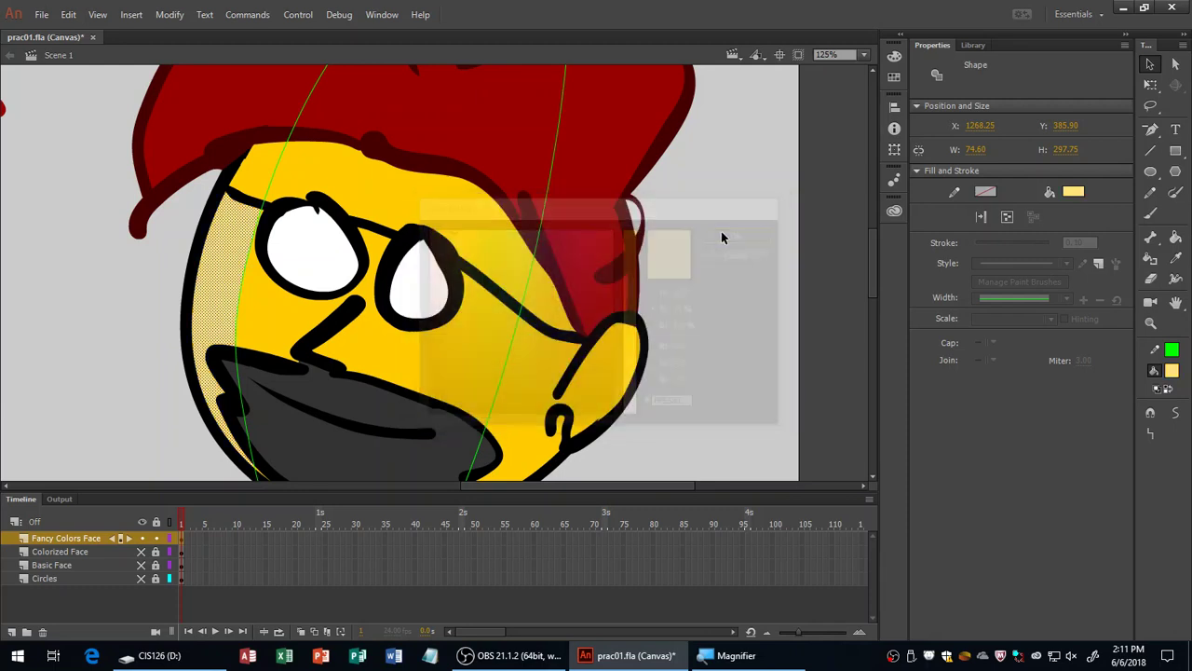
# Fill the forehead piece nearest the light bulb with the same pale yellow using the Paint Bucket, and check the face with the panels hidden.
pyautogui.press('k')
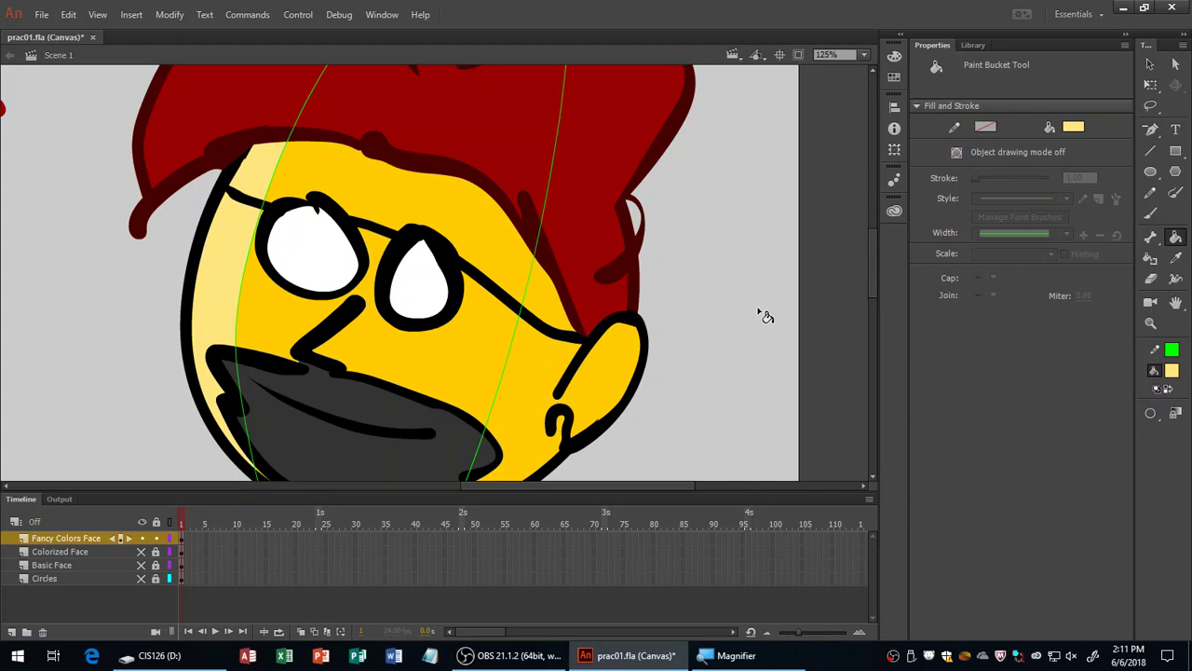
pyautogui.press('F4')
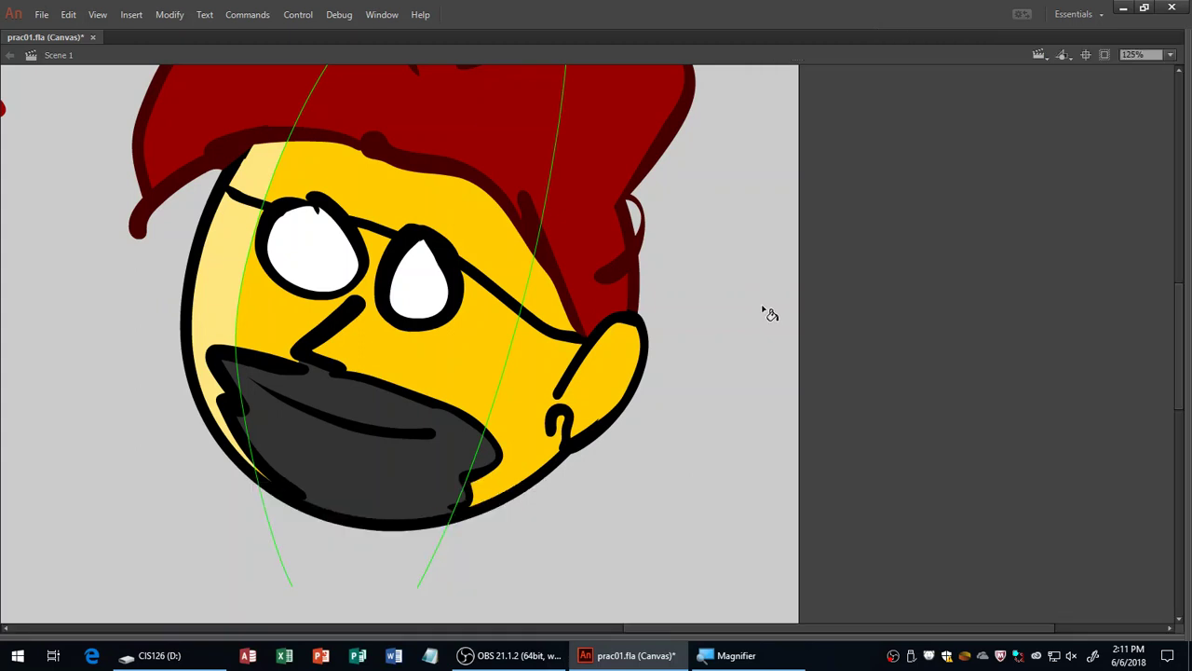
pyautogui.moveTo(395, 342); pyautogui.dragTo(724, 397)
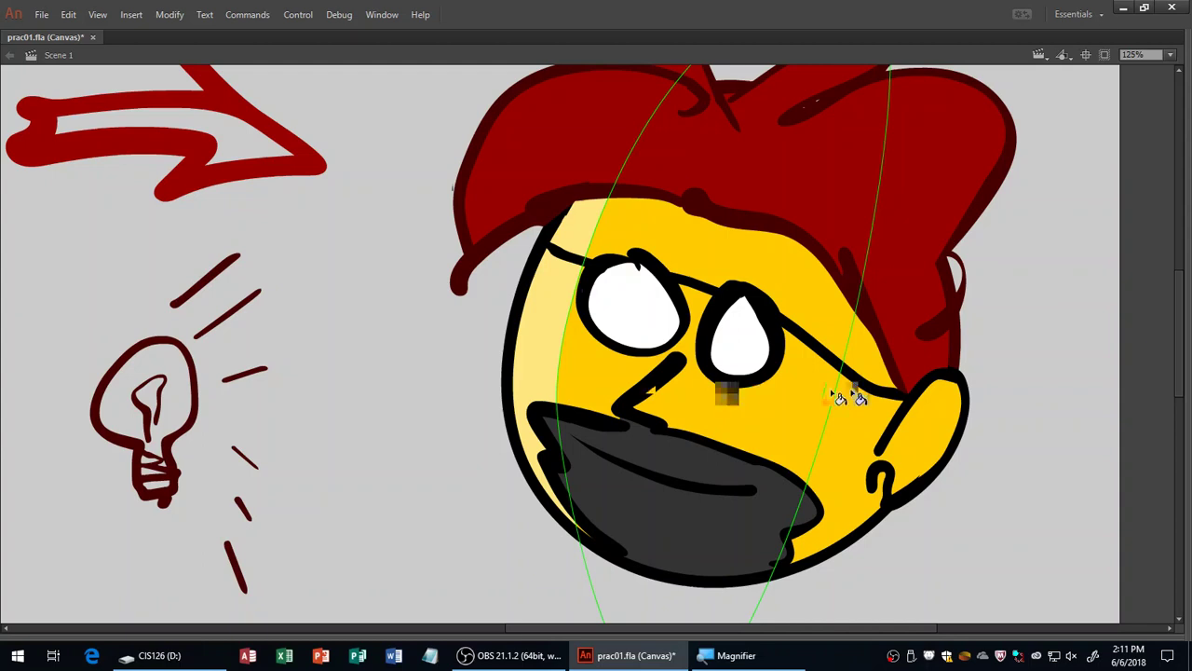
pyautogui.scroll(-1, 1048, 346)
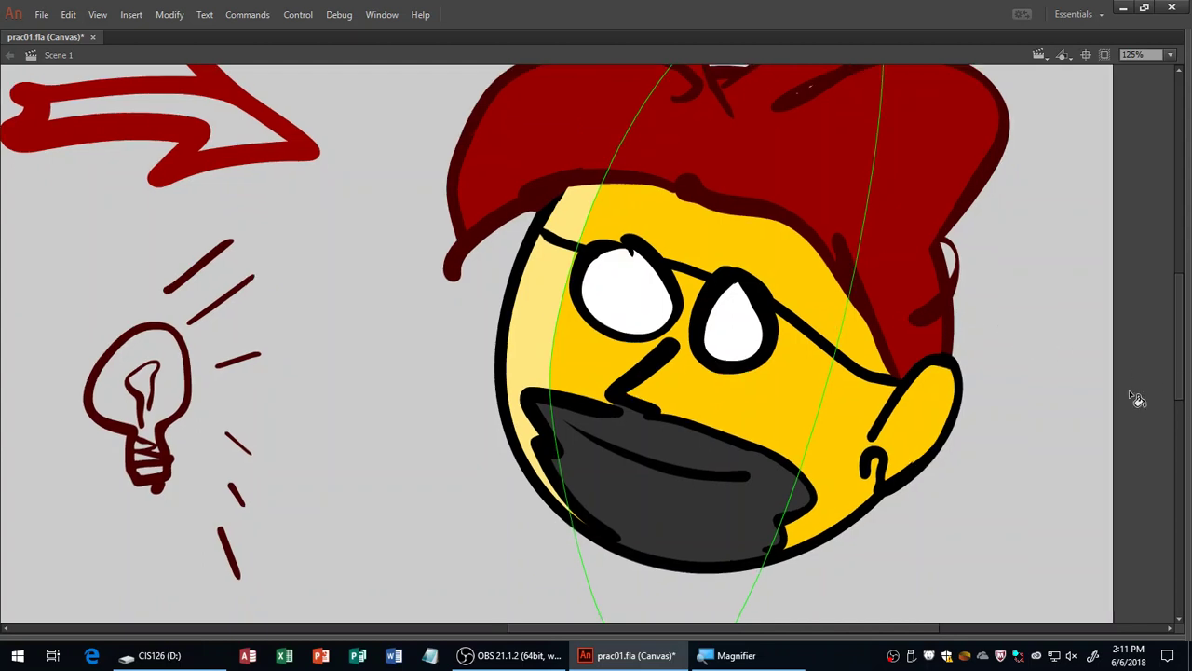
pyautogui.press('F4')
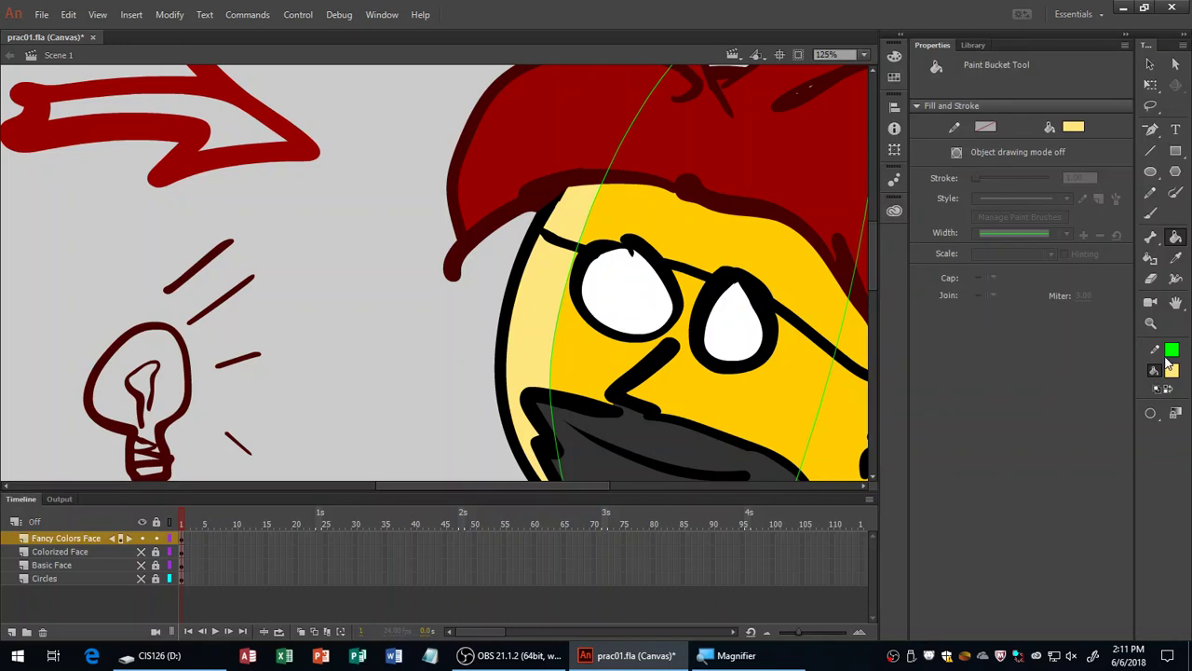
# Try raising the saturation of the Paint Bucket's pale yellow fill colour back to full in the Color Picker.
pyautogui.click(1073, 130)
pyautogui.click(1062, 146)
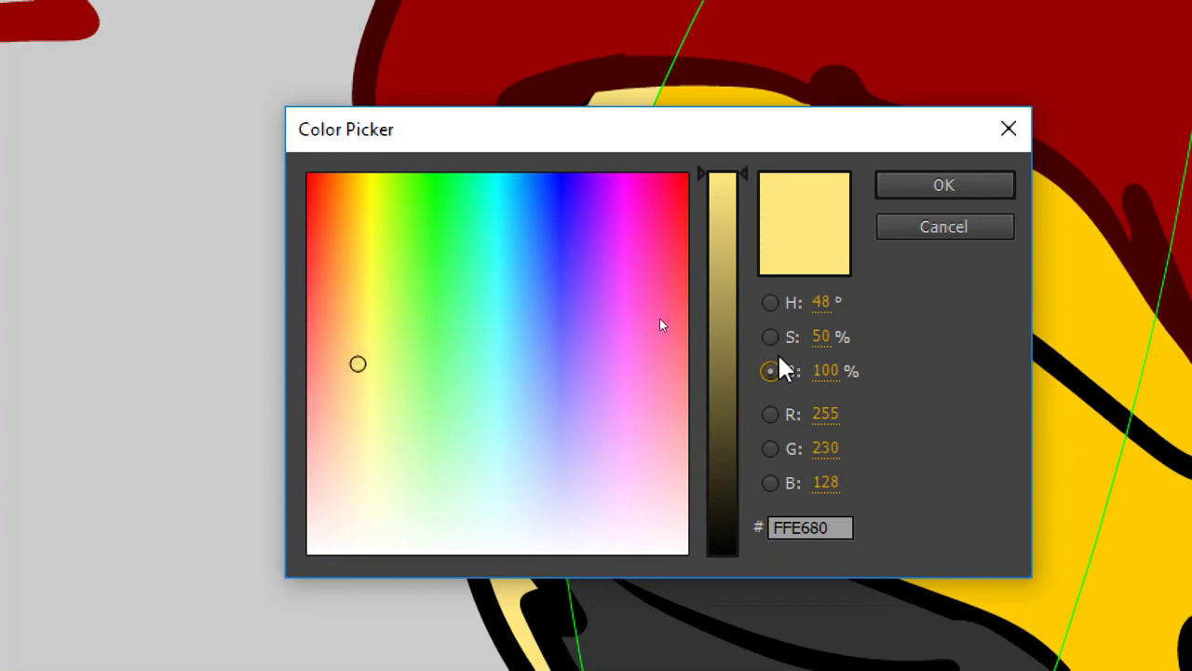
pyautogui.click(770, 337)
pyautogui.moveTo(747, 362); pyautogui.dragTo(754, 175)
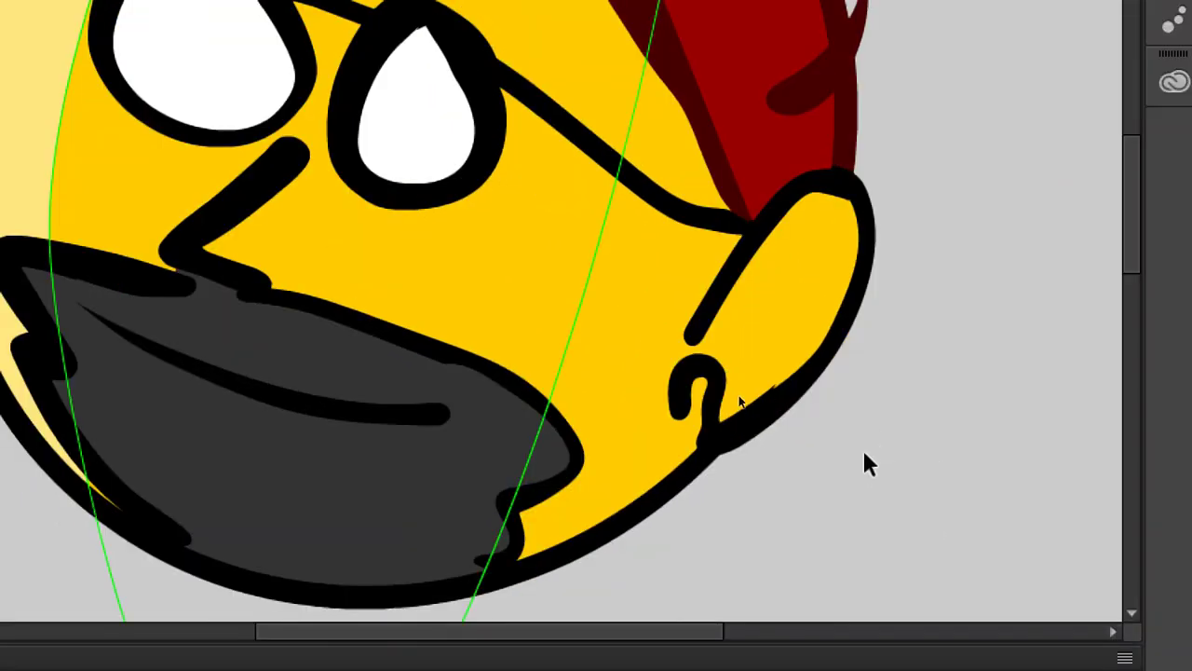
# Darken the skin around the ear to a brownish yellow by lowering its fill brightness, and fill the adjoining forehead piece to match.
pyautogui.click(679, 319)
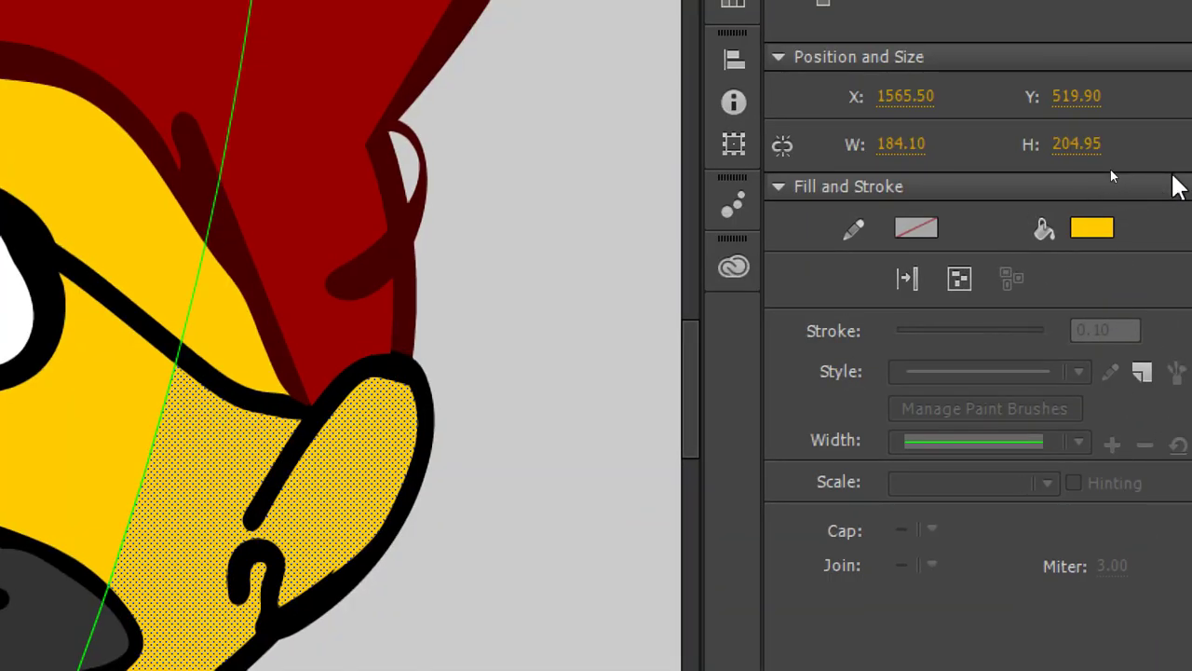
pyautogui.click(1092, 227)
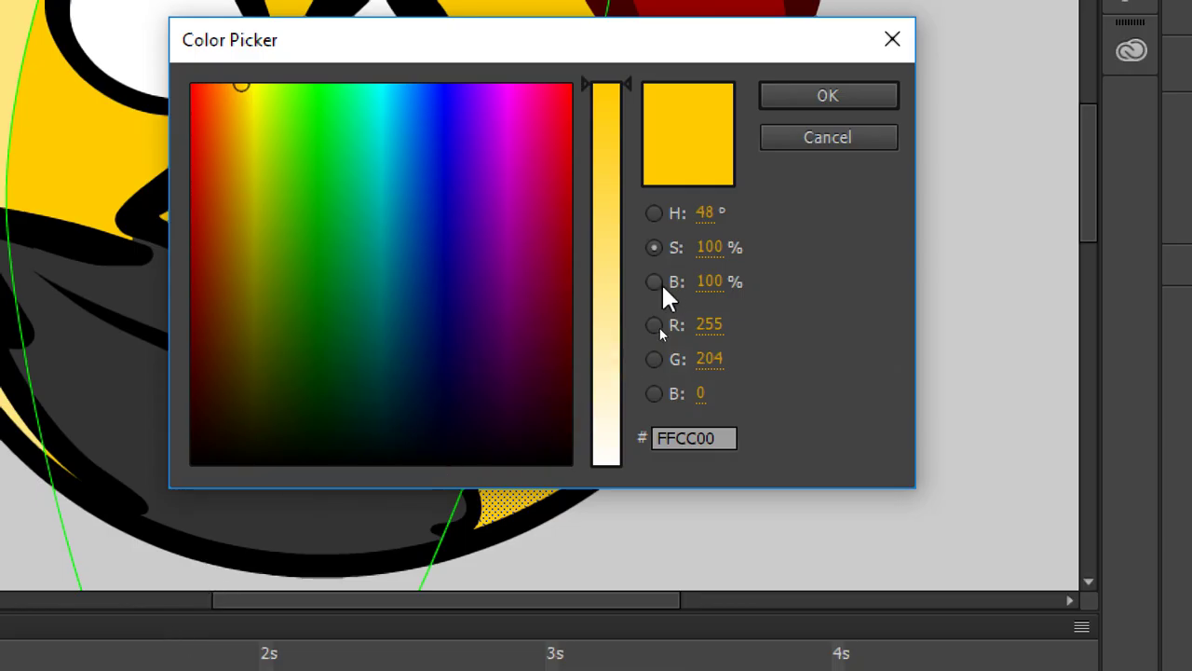
pyautogui.click(656, 283)
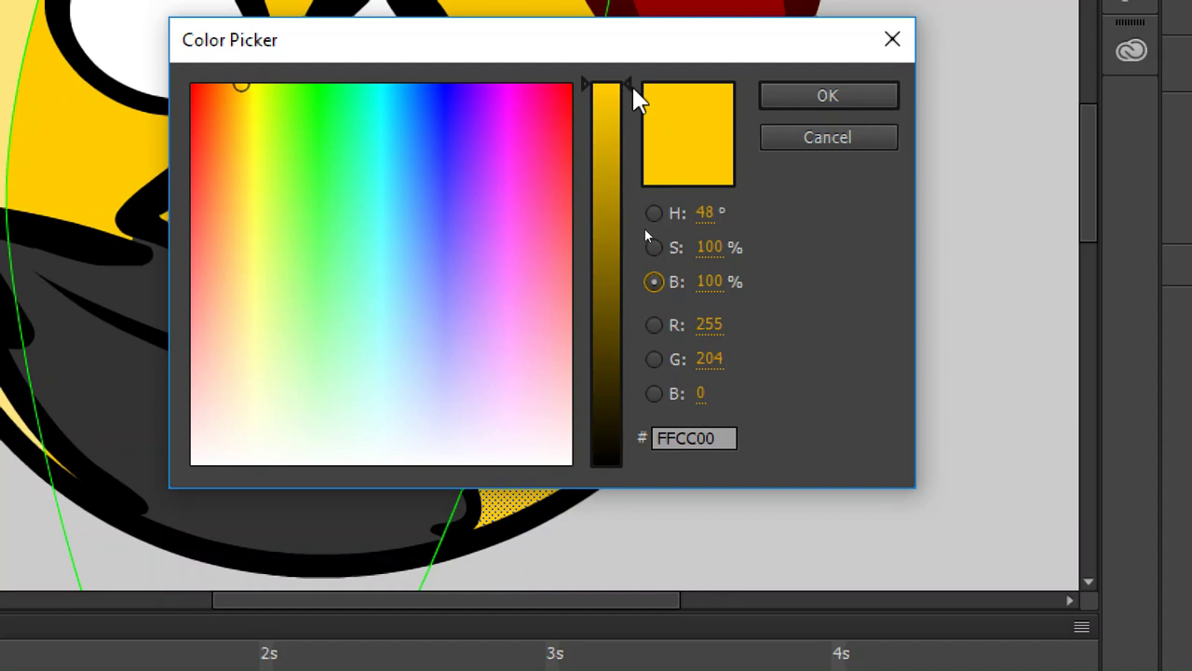
pyautogui.moveTo(628, 42); pyautogui.dragTo(603, 276)
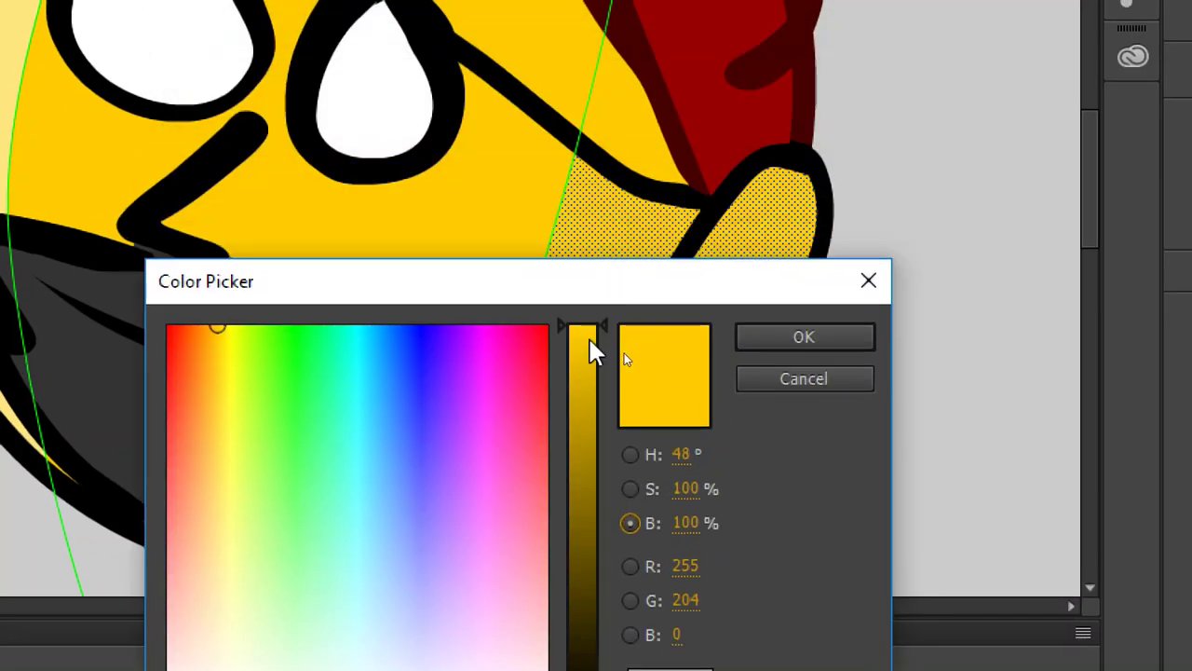
pyautogui.moveTo(600, 332); pyautogui.dragTo(601, 458)
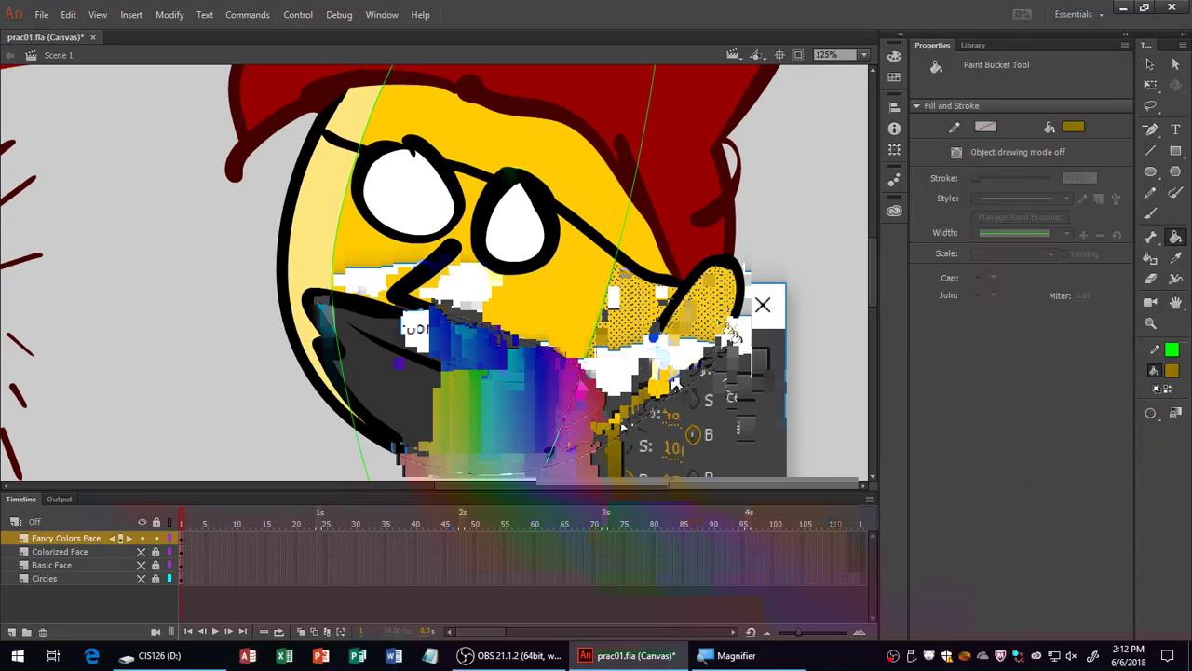
pyautogui.click(660, 259)
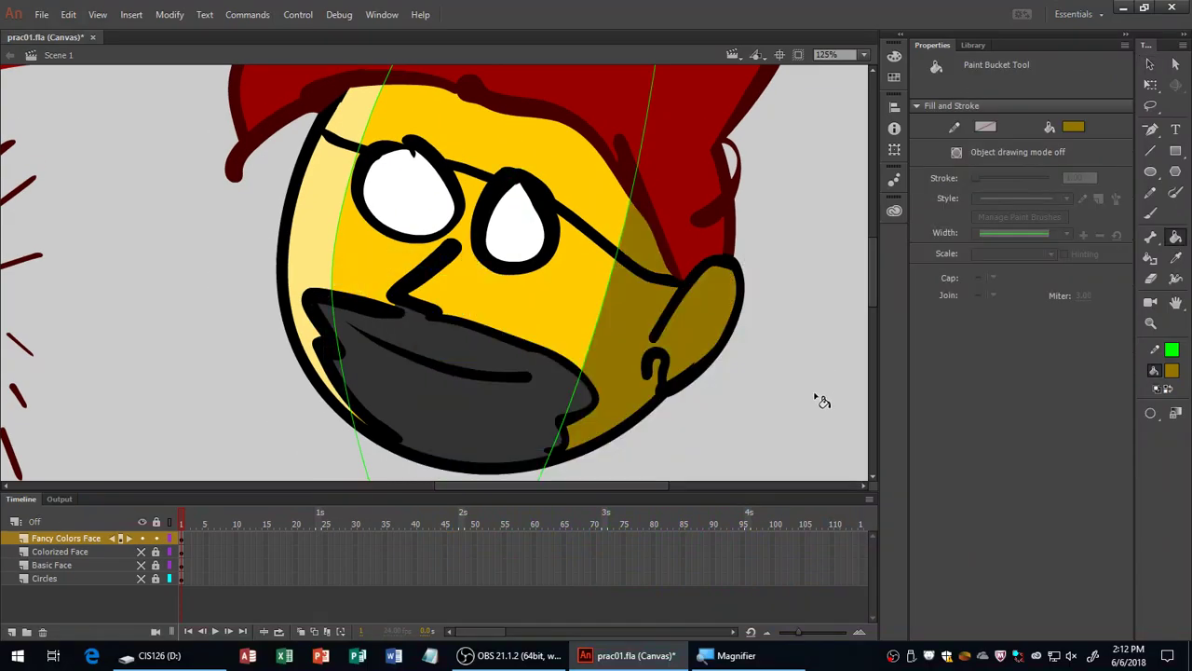
# View the whole shaded face with the panels hidden and save the file.
pyautogui.press('F4')
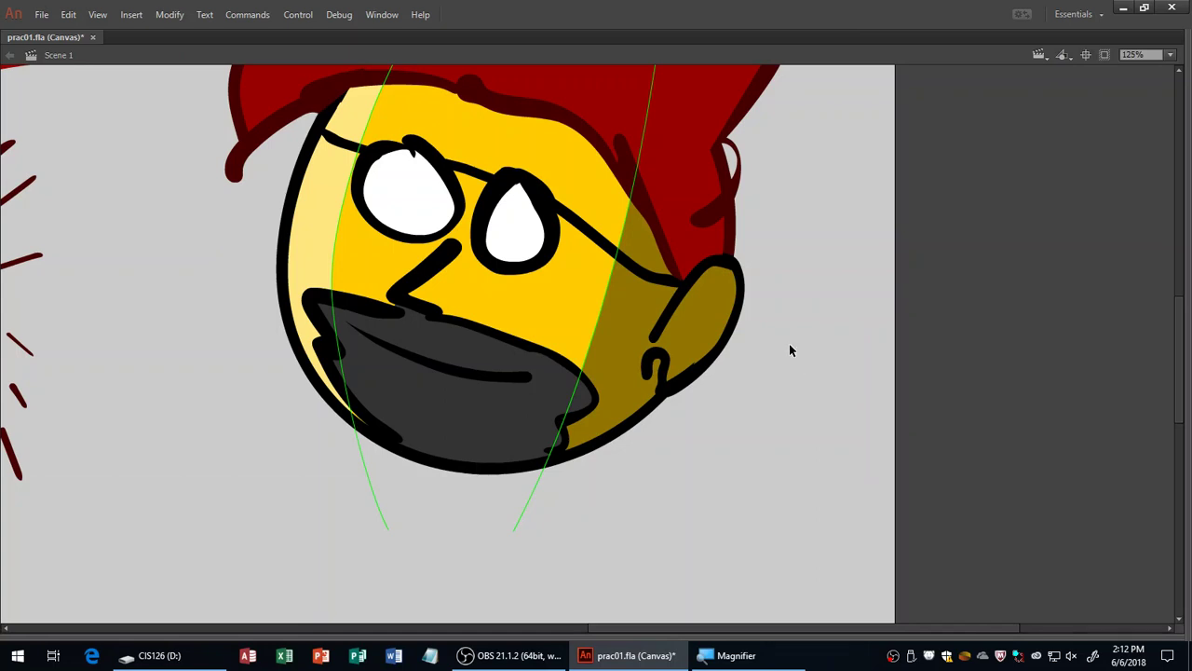
pyautogui.scroll(-2, 789, 350)
pyautogui.hotkey('ctrl', 's')
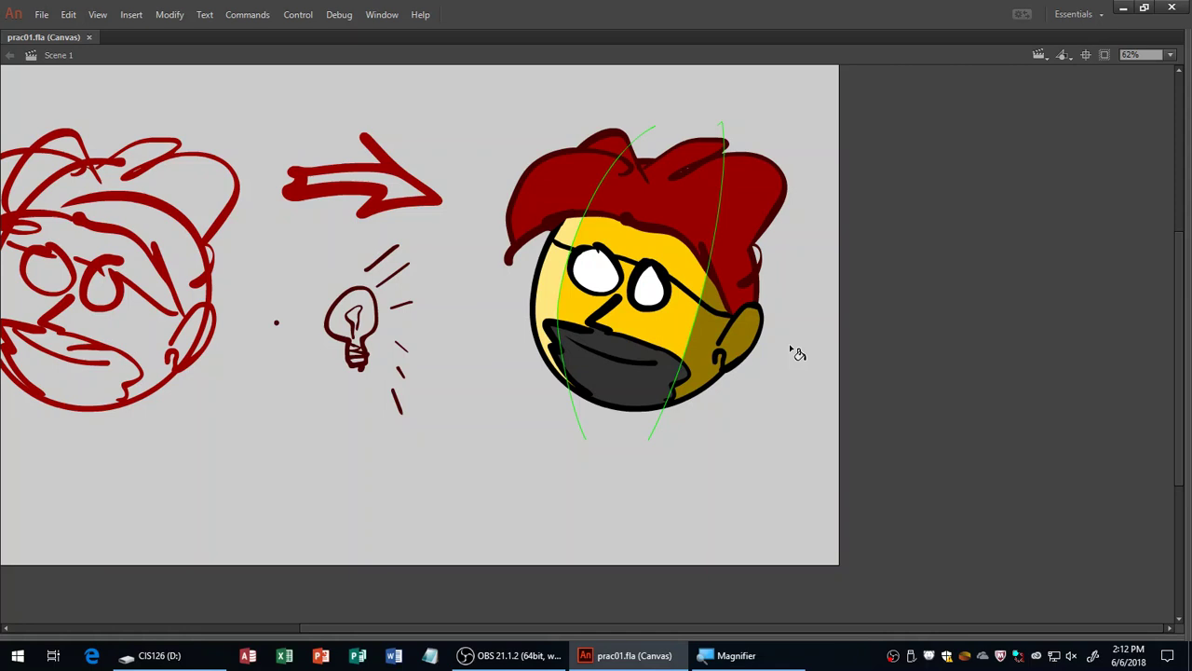
# Delete both green guide curves crossing the face and save the file.
pyautogui.click(719, 281)
pyautogui.press('Delete')
pyautogui.click(606, 194)
pyautogui.press('Delete')
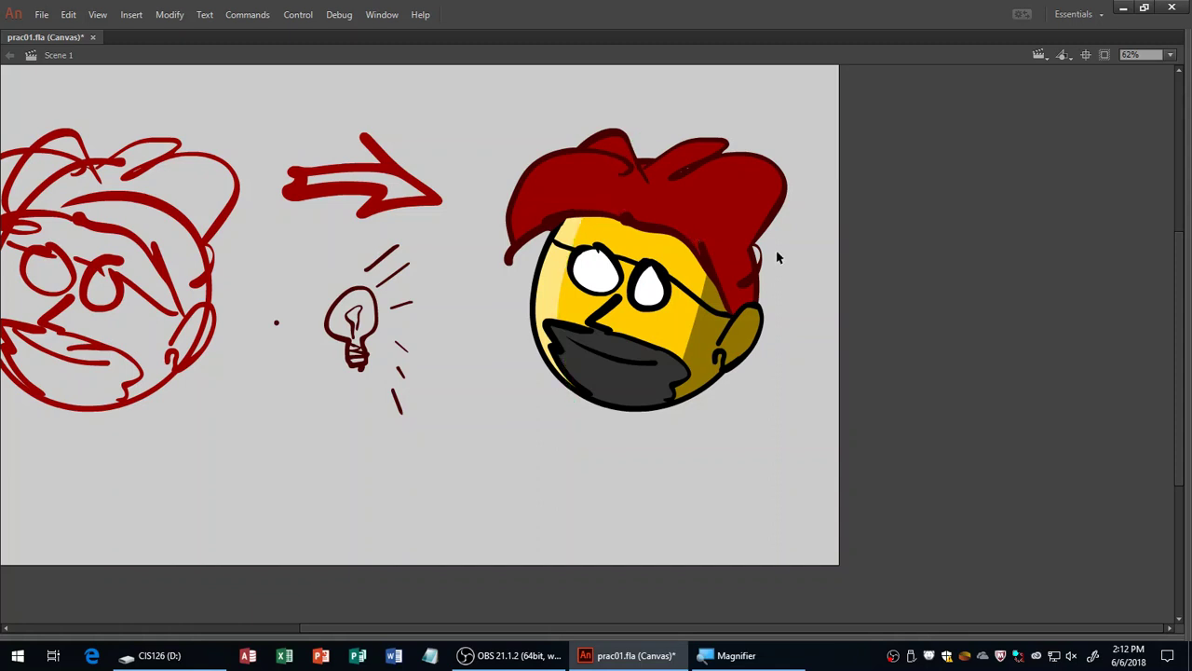
pyautogui.hotkey('ctrl', 's')
# Try bending the inner edge of the pale cheek highlight beside the glasses and pulling its lower corner towards the face outline.
pyautogui.press('z')
pyautogui.click(652, 322)
pyautogui.click(455, 261)
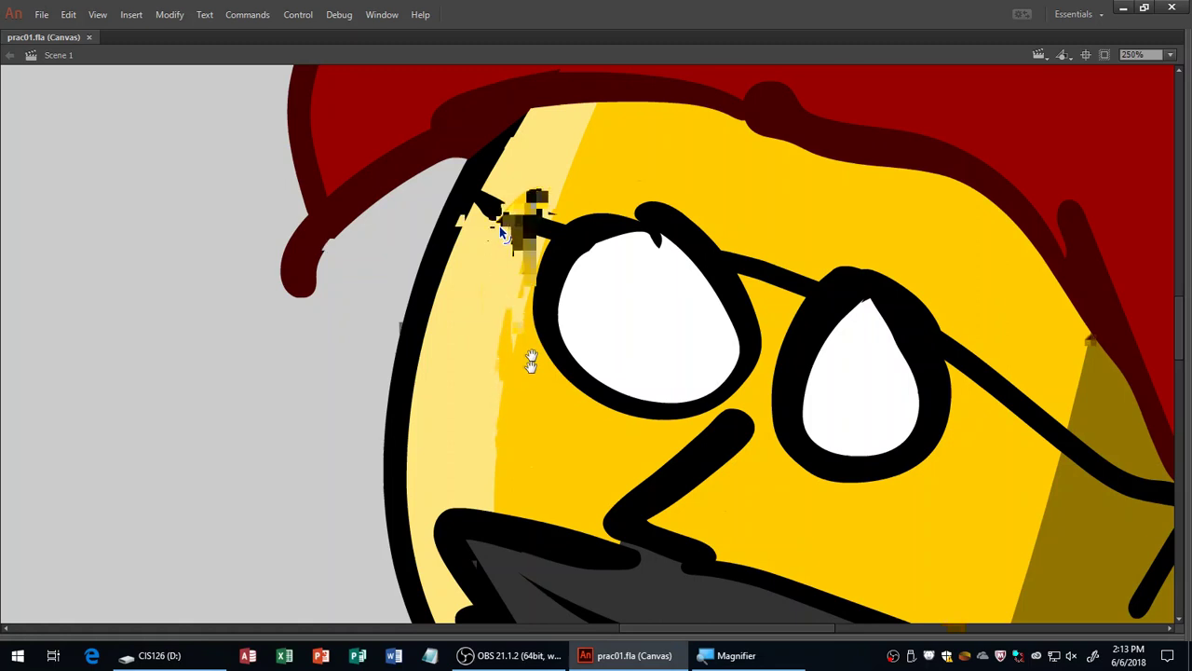
pyautogui.scroll(-1, 507, 307)
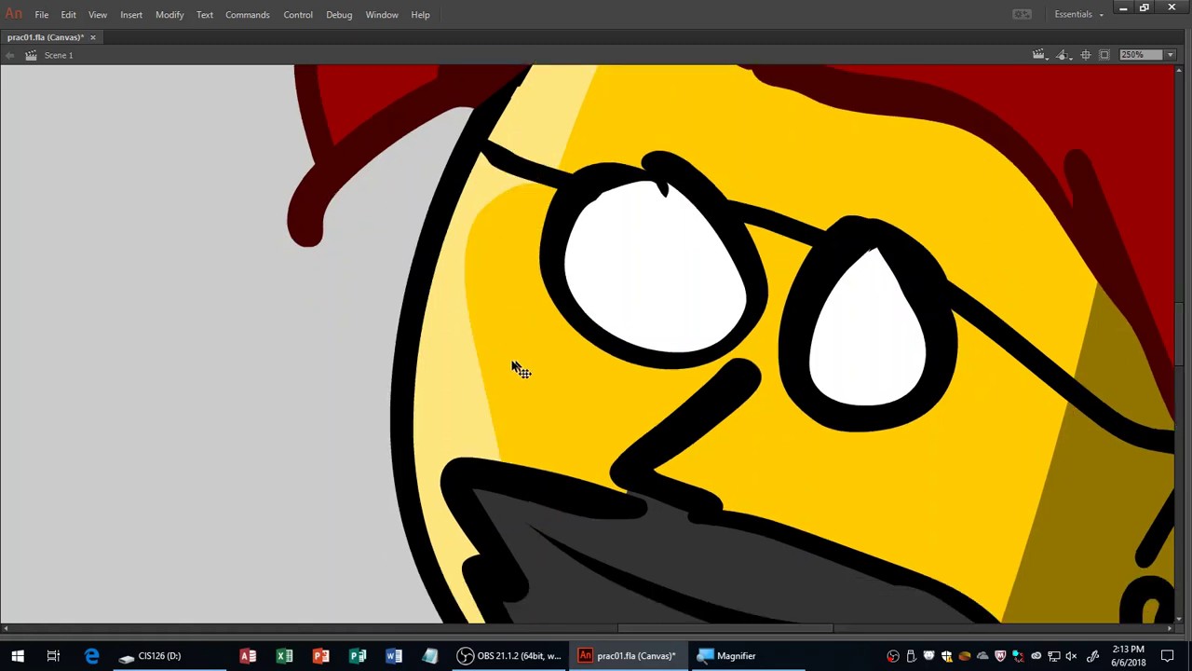
pyautogui.moveTo(500, 463); pyautogui.dragTo(458, 463)
pyautogui.moveTo(483, 391); pyautogui.dragTo(475, 422)
pyautogui.moveTo(493, 358); pyautogui.dragTo(500, 365)
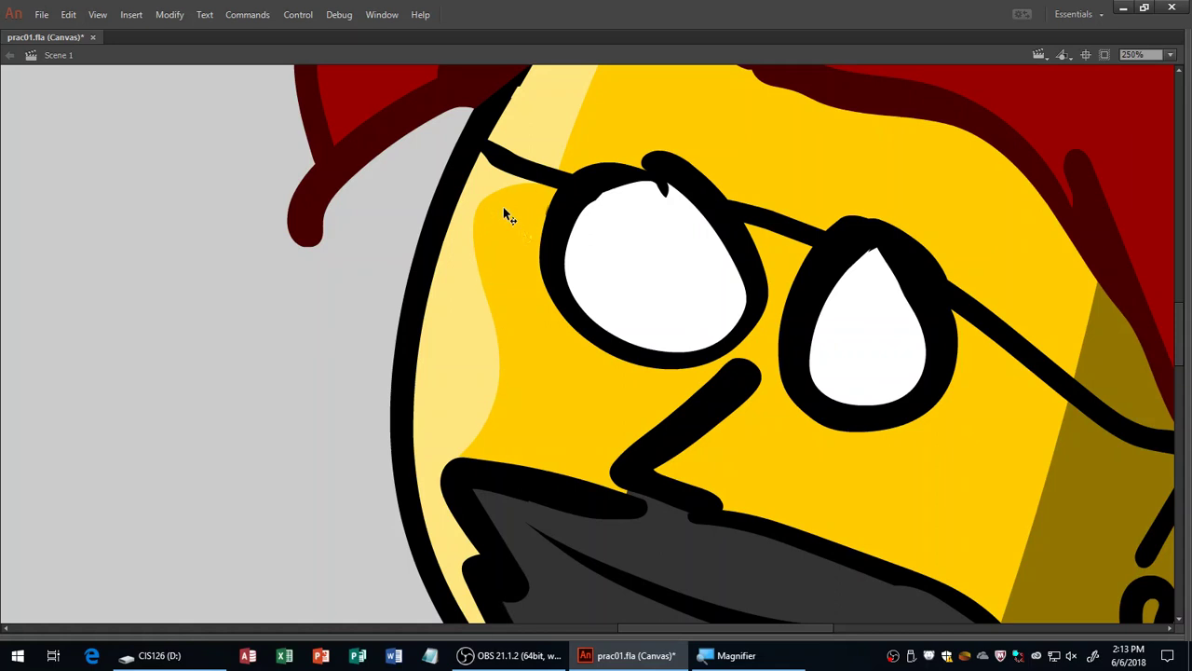
pyautogui.moveTo(503, 209); pyautogui.dragTo(507, 224)
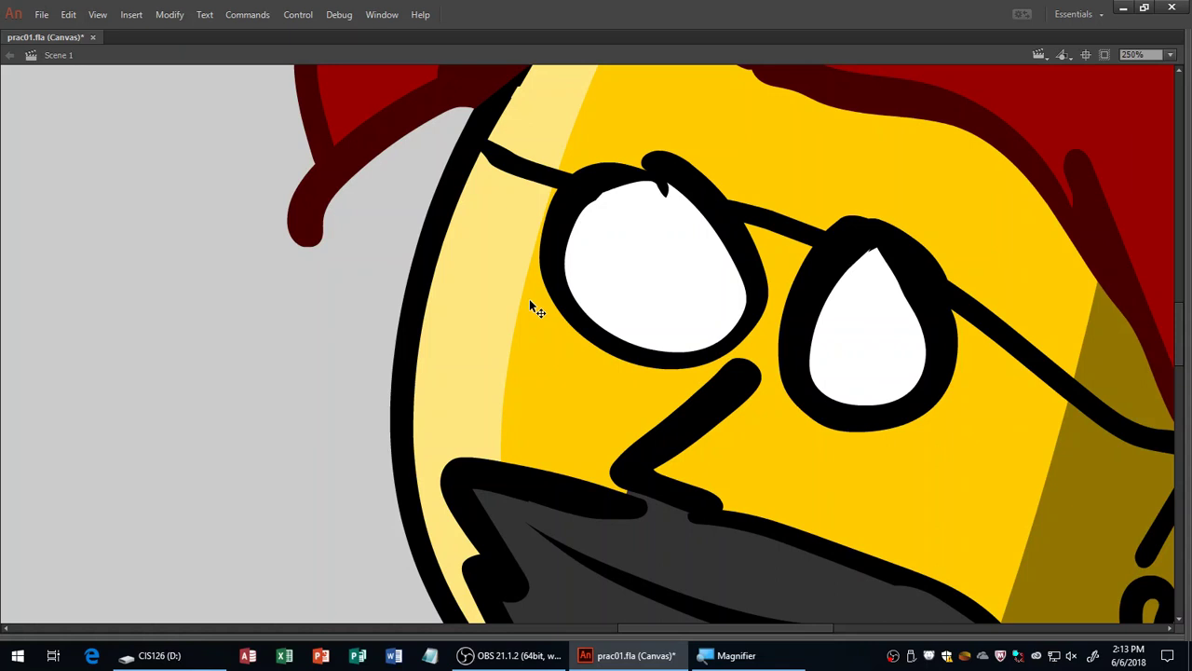
# Narrow the pale cheek highlight by pulling in its upper corner and brushing the sampled mid-yellow skin colour over its inner edge.
pyautogui.moveTo(553, 218); pyautogui.dragTo(550, 186)
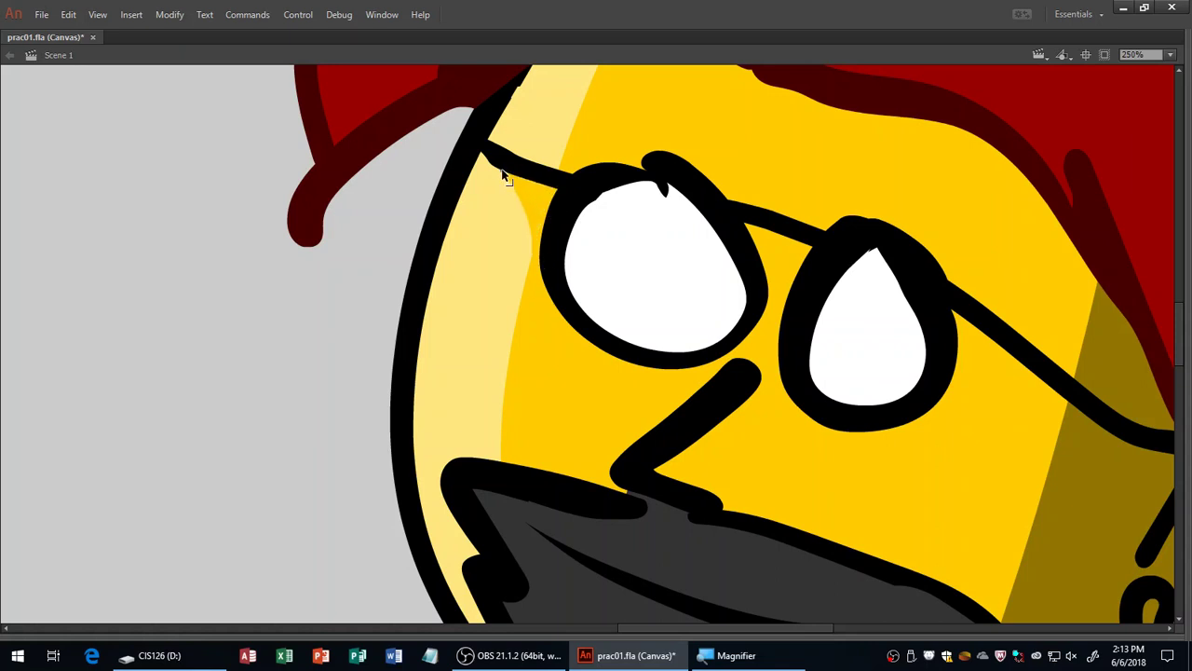
pyautogui.moveTo(505, 460); pyautogui.dragTo(454, 464)
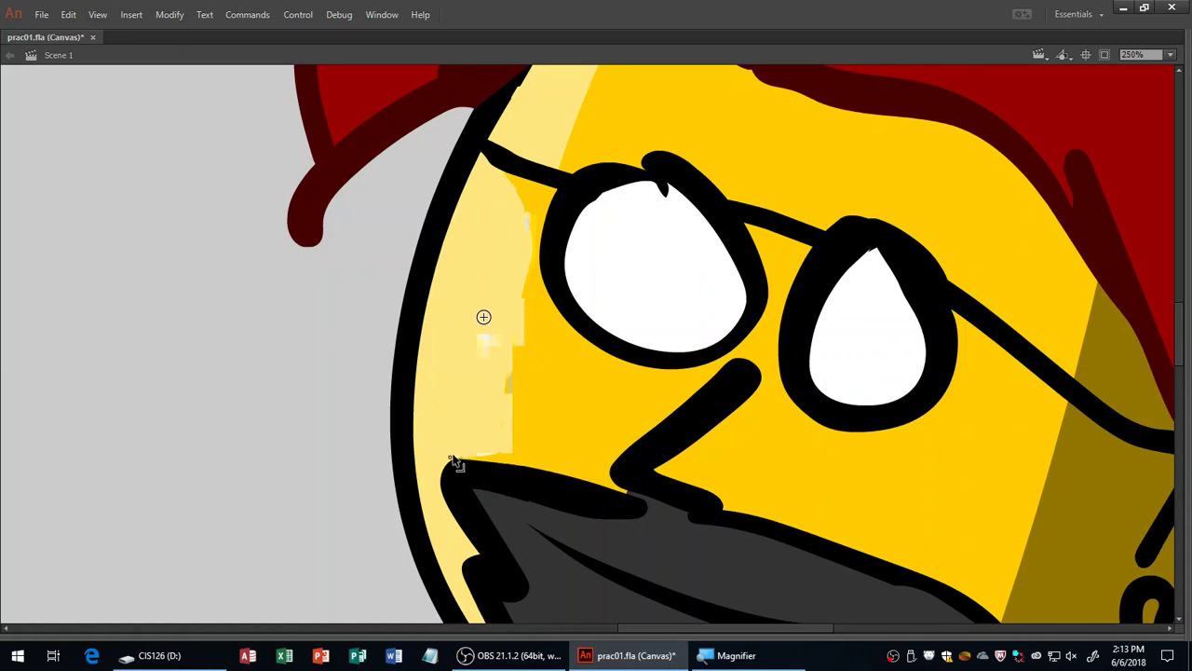
pyautogui.press('i')
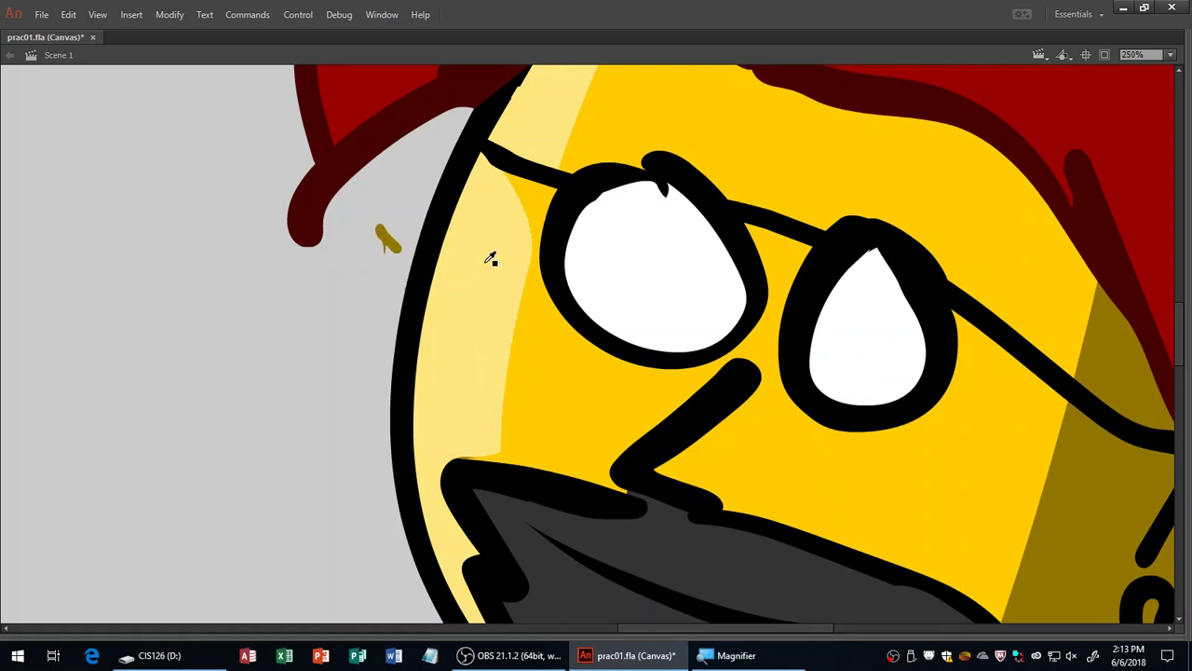
pyautogui.click(548, 380)
pyautogui.moveTo(514, 186); pyautogui.dragTo(487, 325)
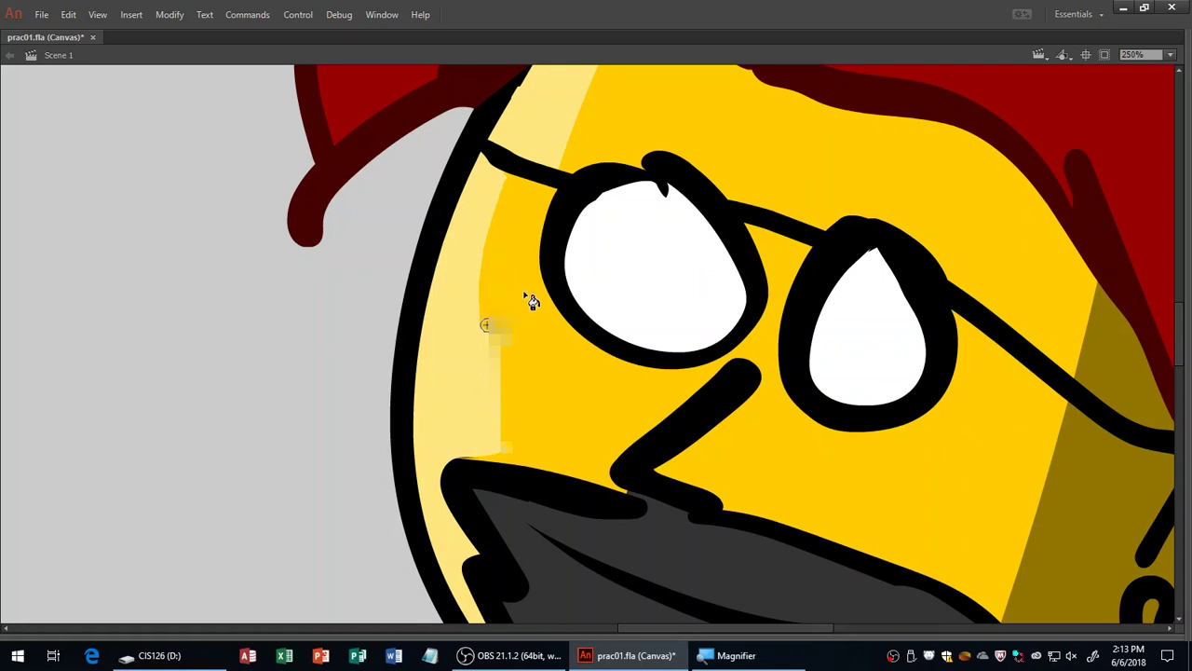
pyautogui.click(481, 440)
# Smooth the inner edge of the narrowed cheek highlight and clear the leftover pale sliver just above the moustache.
pyautogui.press('v')
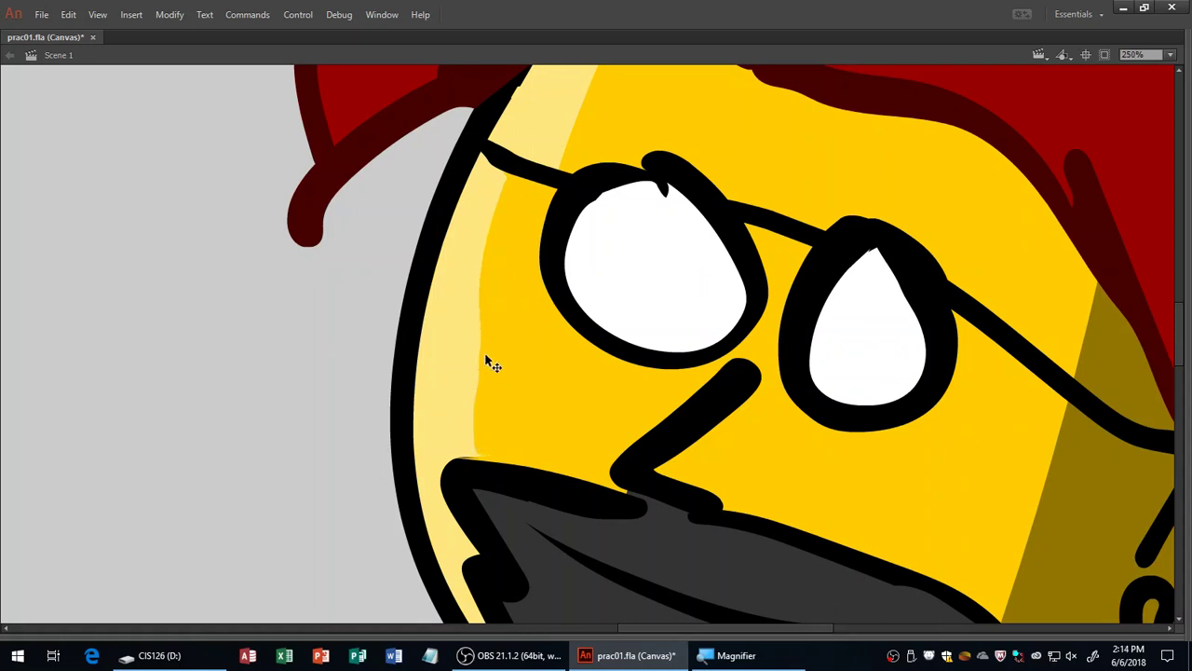
pyautogui.moveTo(468, 399); pyautogui.dragTo(468, 451)
pyautogui.click(474, 438)
pyautogui.press('Delete')
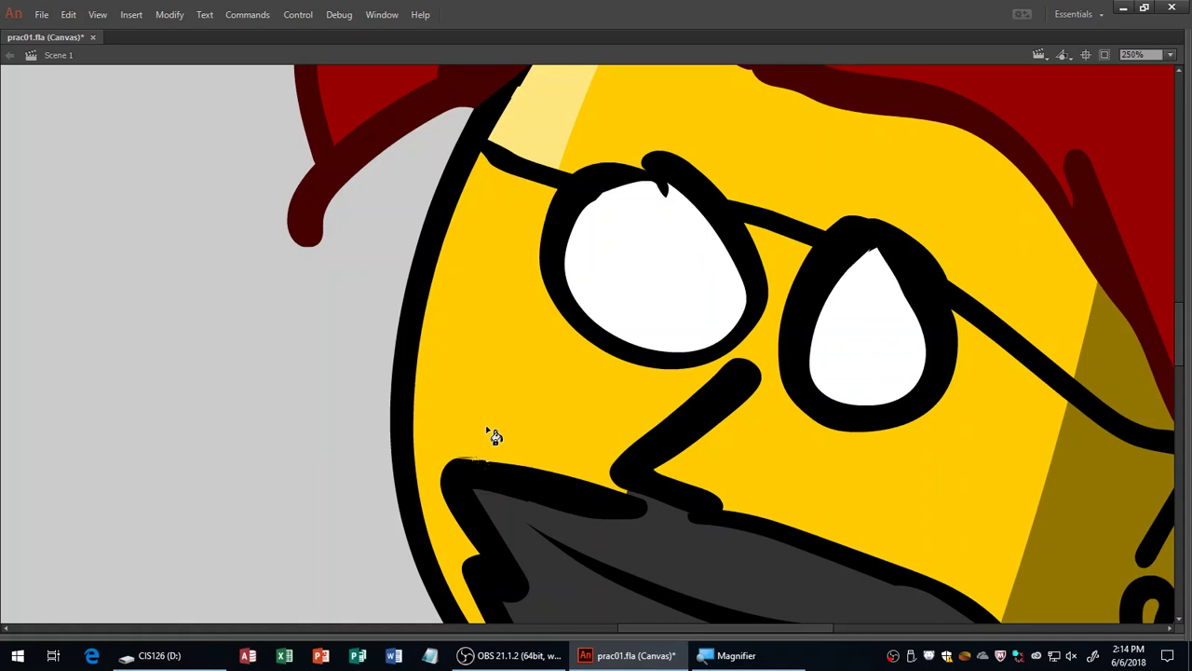
pyautogui.hotkey('ctrl', 'z')
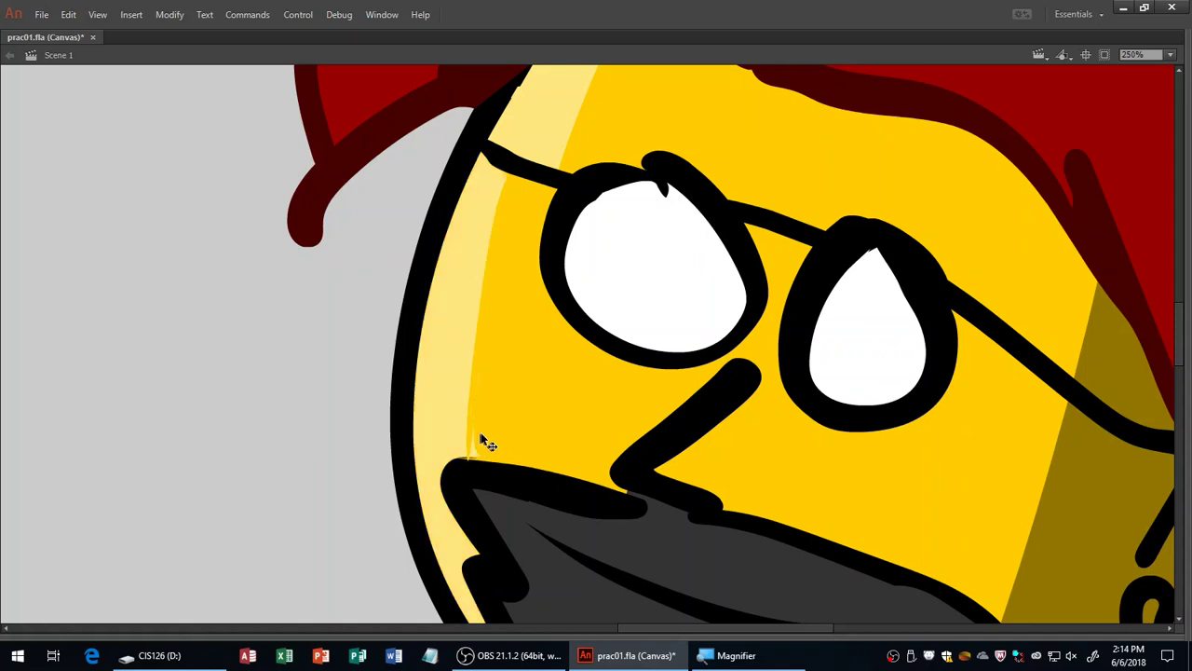
pyautogui.click(477, 445)
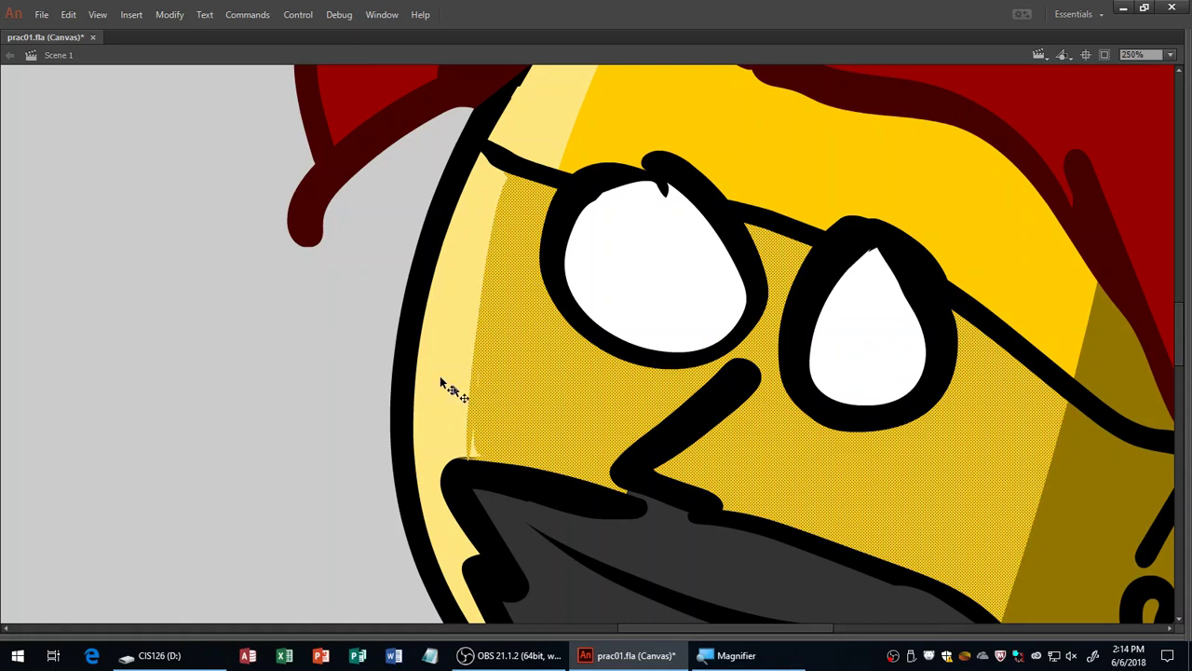
pyautogui.click(347, 328)
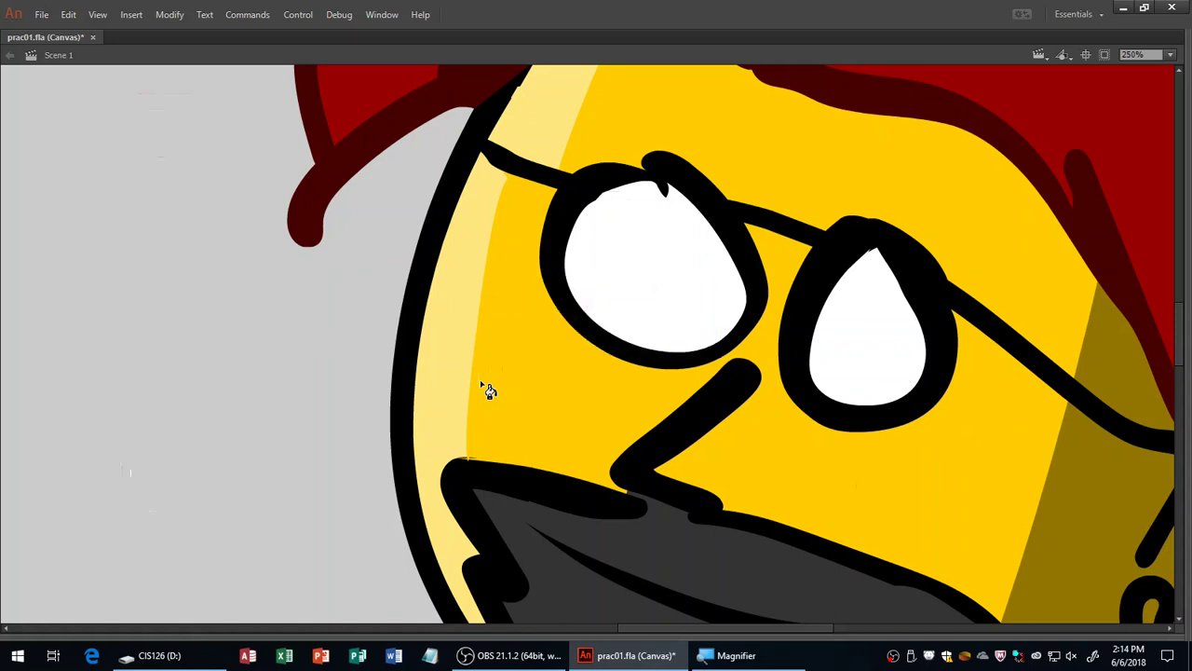
pyautogui.scroll(-3, 481, 382)
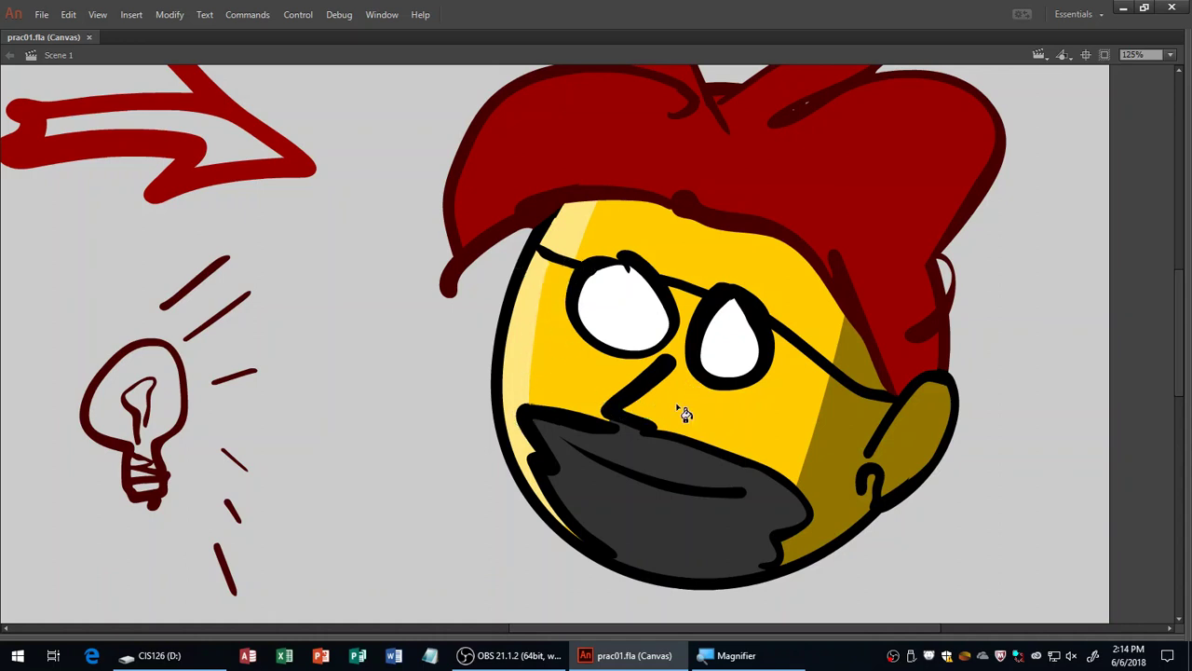
# Bend the edges of the dark face shadow and the pale forehead highlight into rounded curves, and save the file.
pyautogui.moveTo(817, 429); pyautogui.dragTo(823, 430)
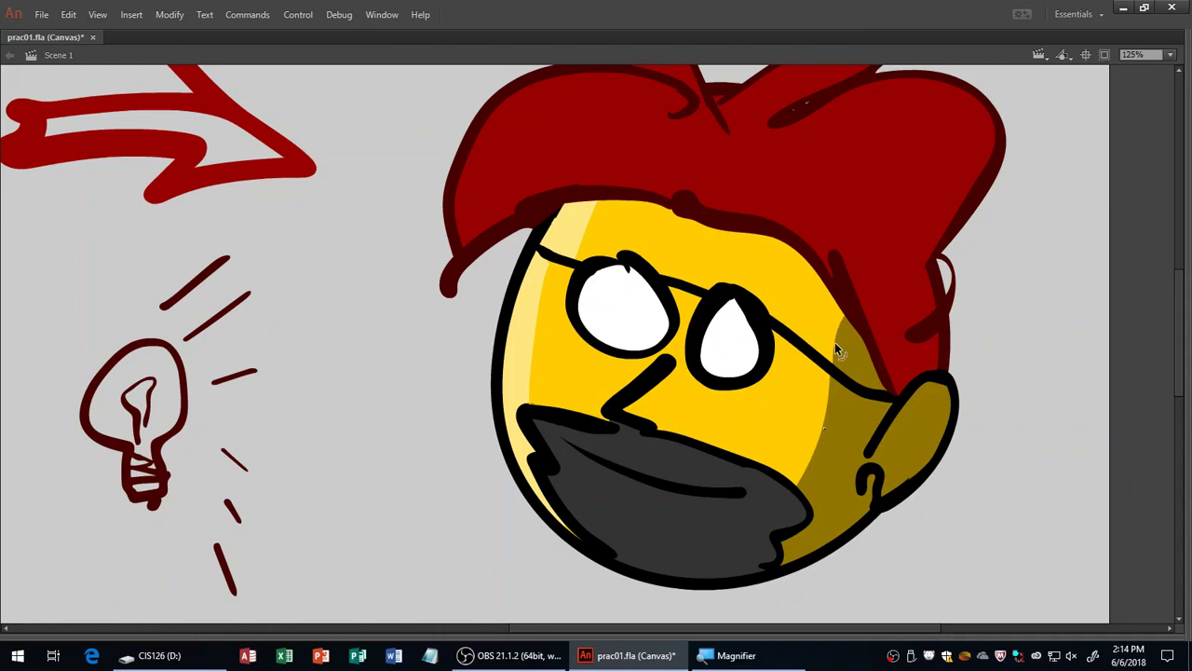
pyautogui.hotkey('ctrl', 'z')
pyautogui.hotkey('ctrl', 's')
# Draw green Pencil guide lines across the hair, with jagged borders at its front and back and a dividing line through each tuft.
pyautogui.scroll(2, 490, 418)
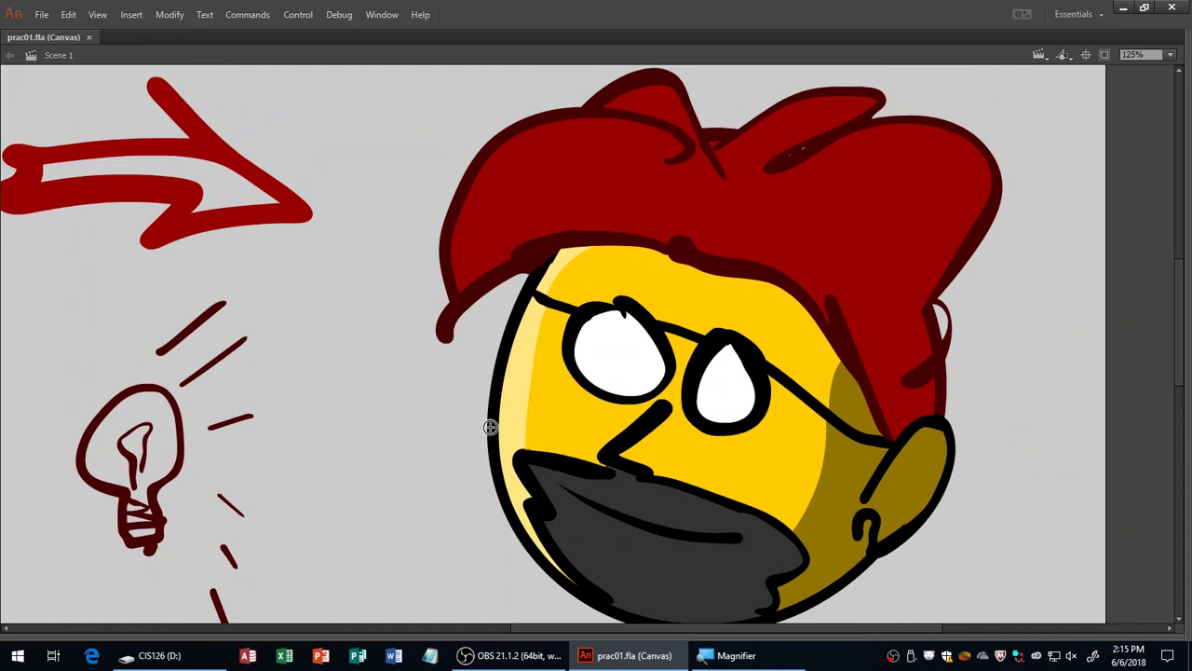
pyautogui.moveTo(568, 105); pyautogui.dragTo(589, 240)
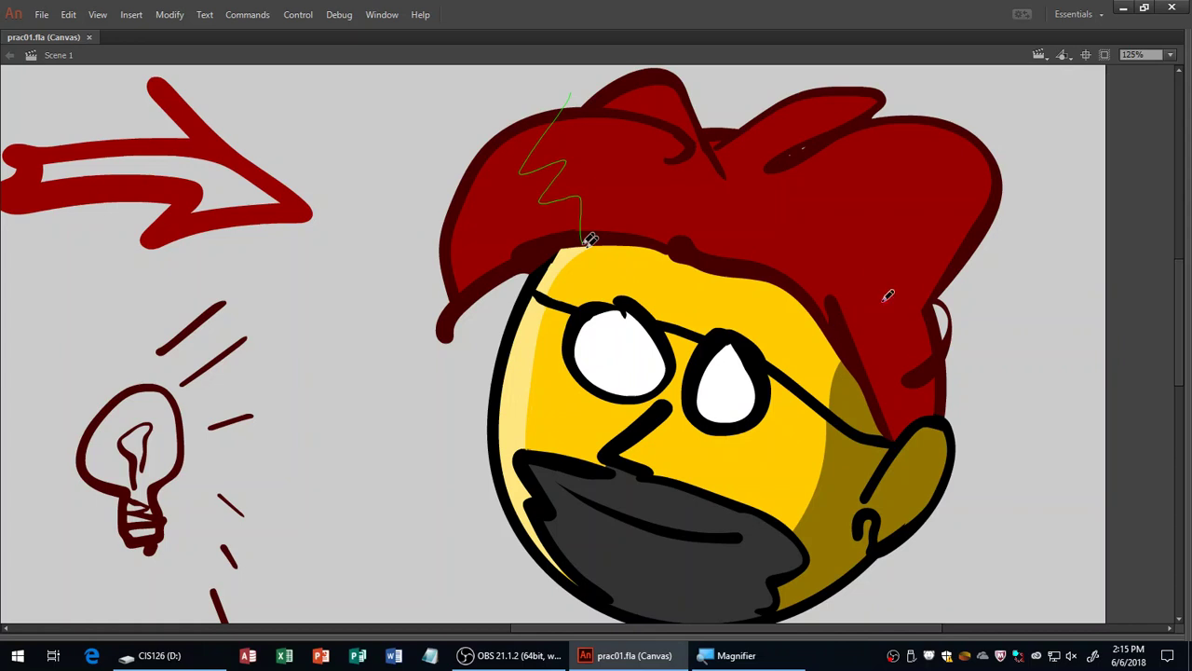
pyautogui.moveTo(757, 156)
pyautogui.mouseDown()
pyautogui.moveTo(823, 115)
pyautogui.moveTo(903, 80)
pyautogui.mouseUp()
pyautogui.moveTo(591, 239); pyautogui.dragTo(624, 249)
pyautogui.moveTo(940, 98); pyautogui.dragTo(829, 335)
pyautogui.moveTo(585, 80)
pyautogui.mouseDown()
pyautogui.moveTo(661, 109)
pyautogui.moveTo(690, 153)
pyautogui.mouseUp()
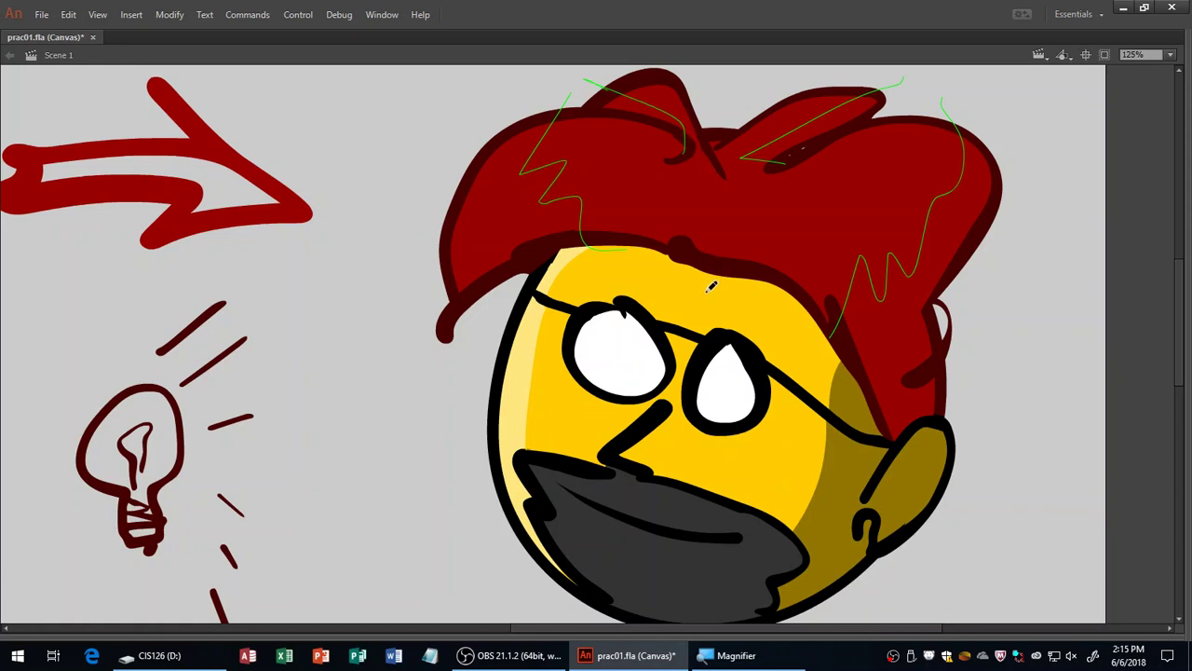
# Fill the back of the hair and the underside of the rear tuft with the dark maroon of the hair outline using the Paint Bucket.
pyautogui.press('k')
pyautogui.moveTo(962, 237)
pyautogui.mouseDown()
pyautogui.moveTo(697, 274)
pyautogui.moveTo(439, 285)
pyautogui.moveTo(626, 288)
pyautogui.mouseUp()
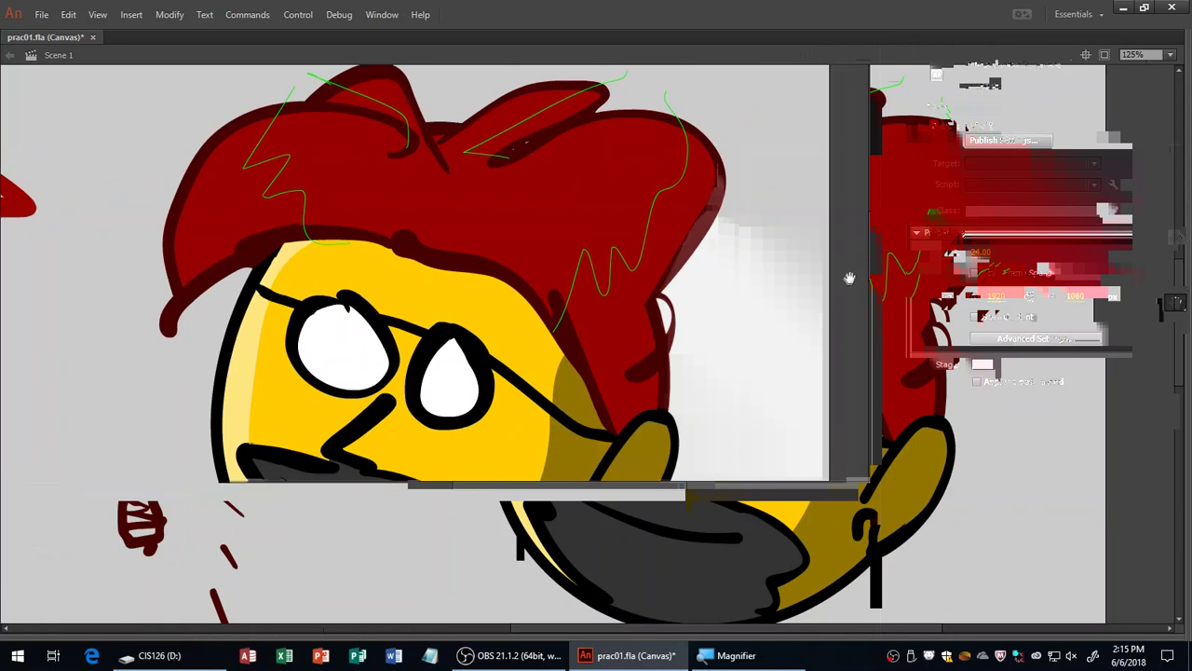
pyautogui.press('v')
pyautogui.press('k')
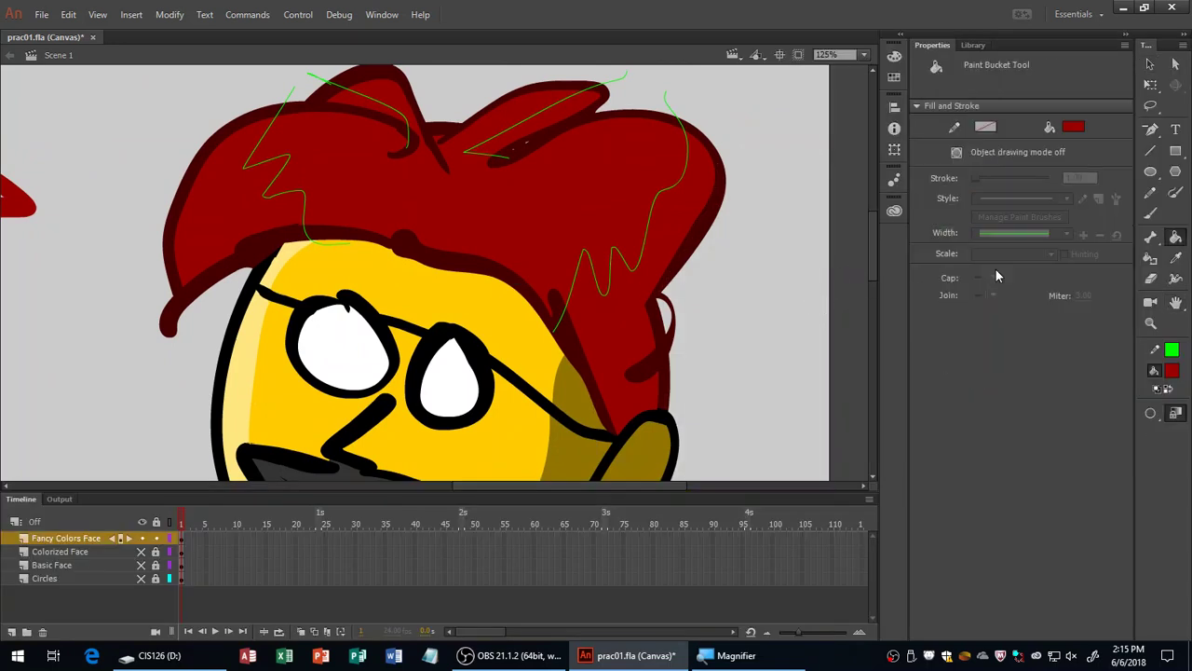
pyautogui.click(1073, 128)
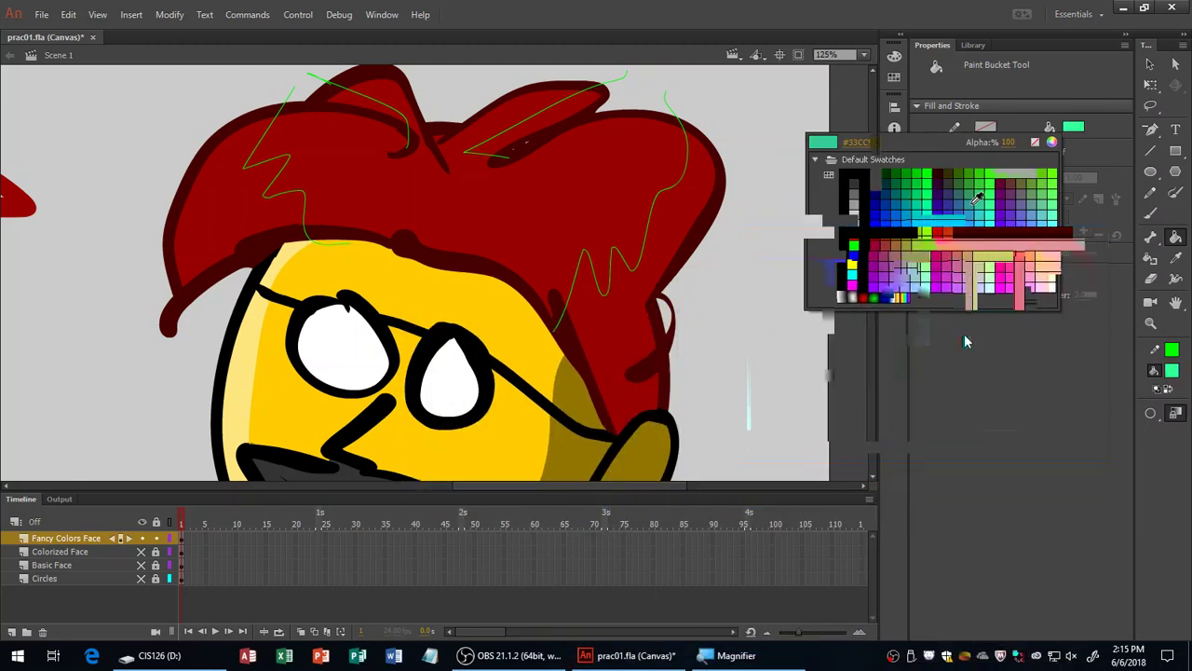
pyautogui.press('Escape')
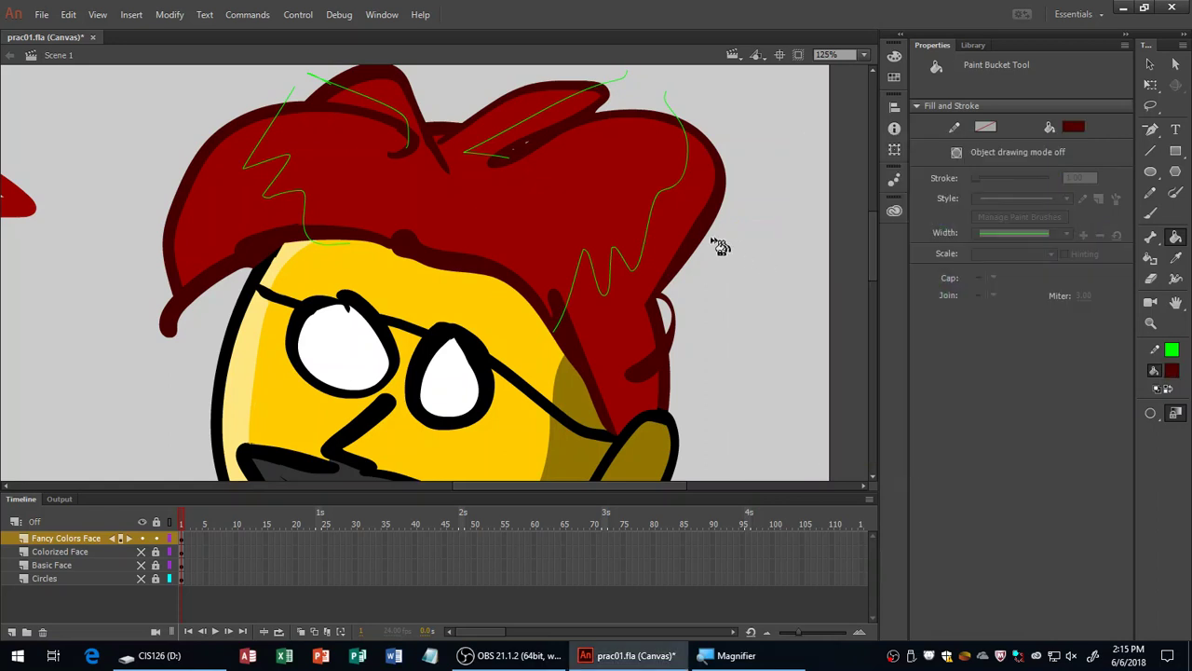
pyautogui.click(713, 270)
pyautogui.click(569, 128)
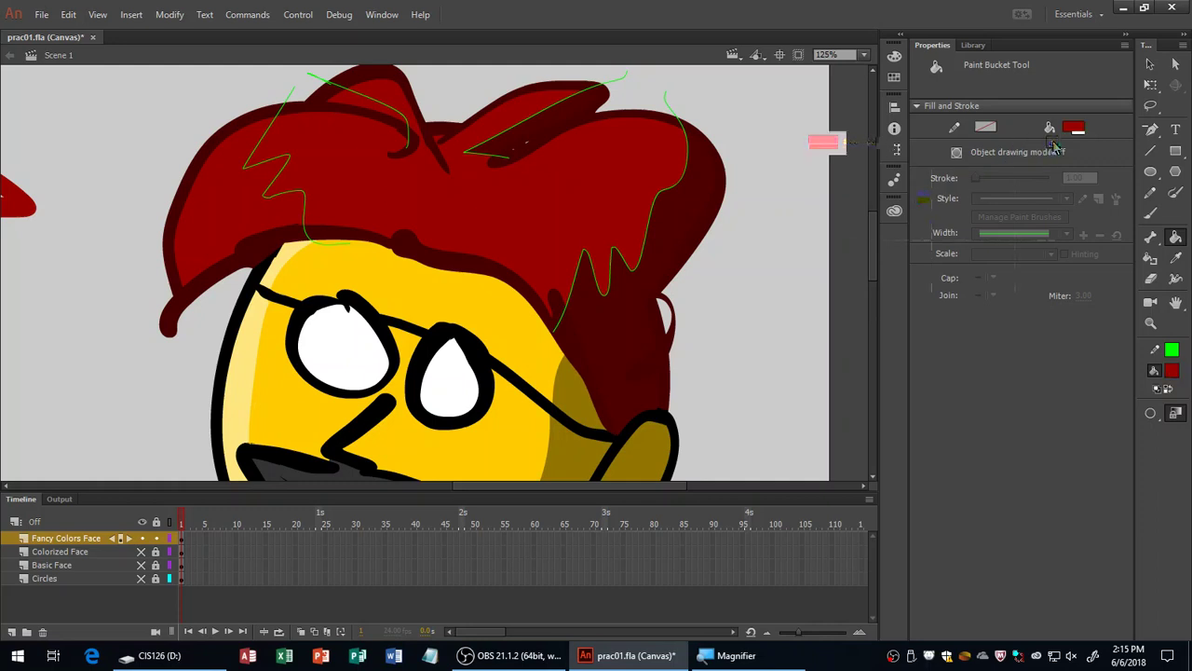
# Brighten the 990000 hair red in the Color Picker and fill the front hair section and the front tuft's lit part with it.
pyautogui.click(1073, 128)
pyautogui.click(978, 340)
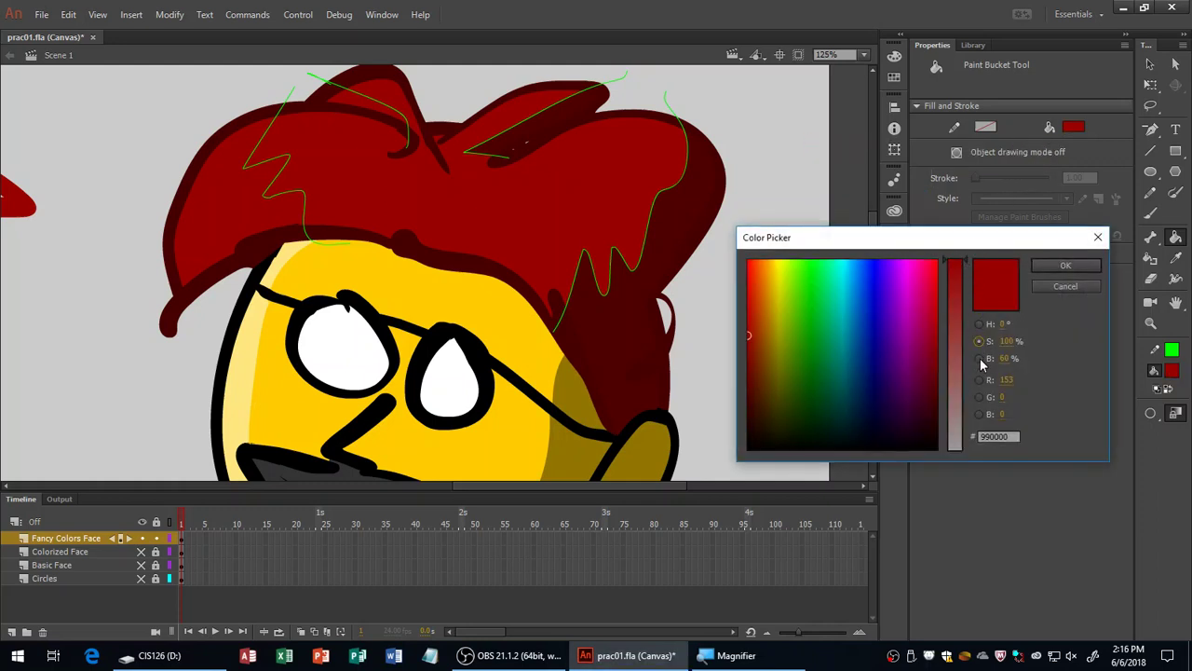
pyautogui.click(979, 358)
pyautogui.moveTo(967, 337); pyautogui.dragTo(969, 262)
pyautogui.click(1065, 265)
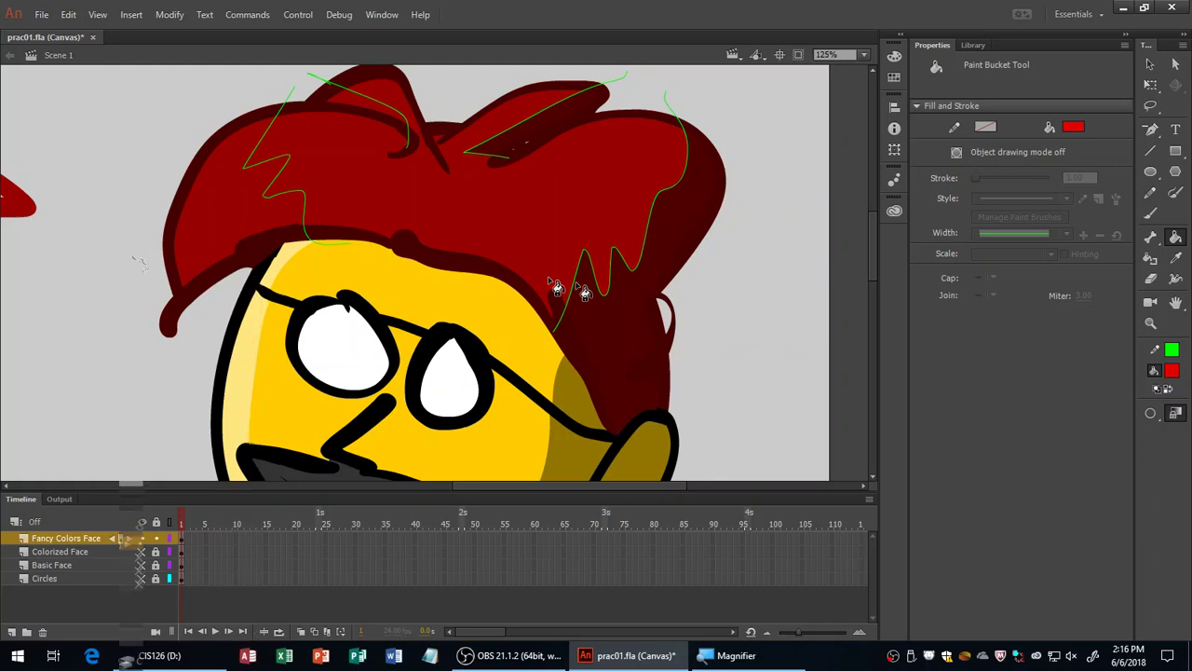
pyautogui.press('v')
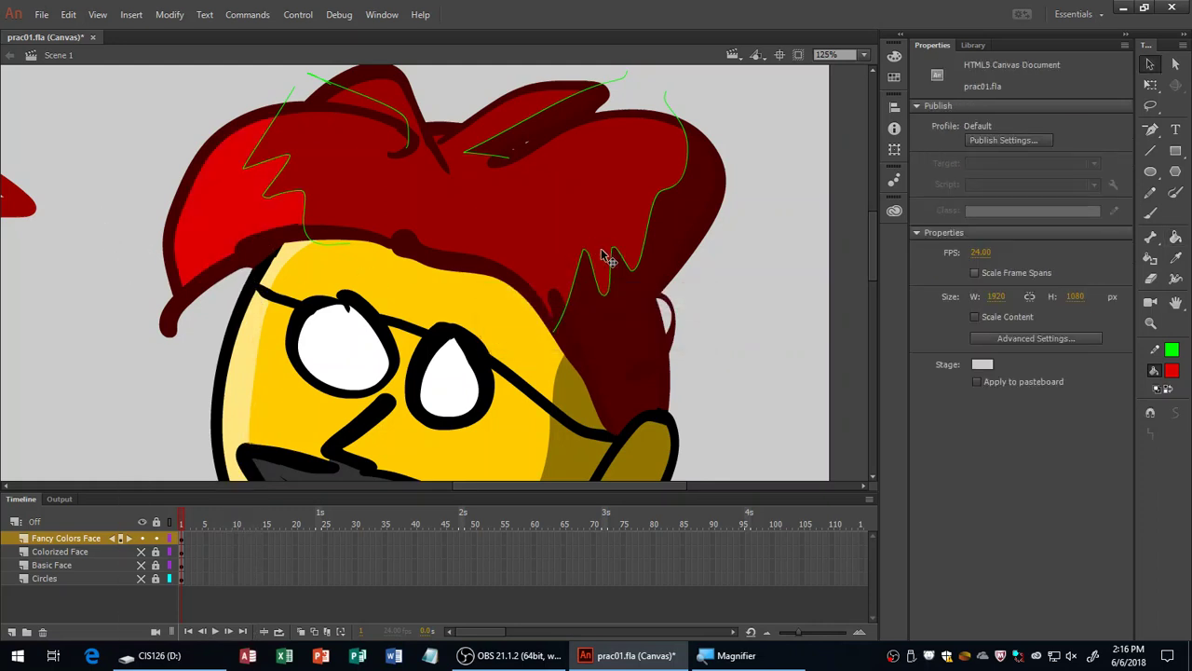
pyautogui.press('k')
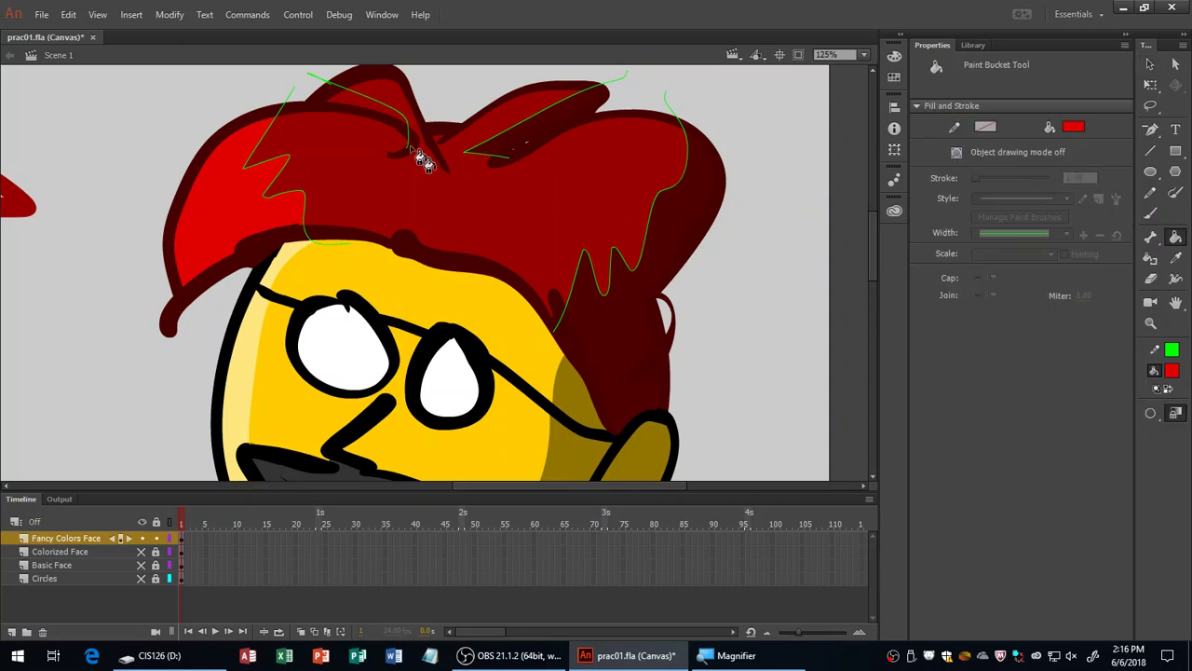
pyautogui.click(350, 113)
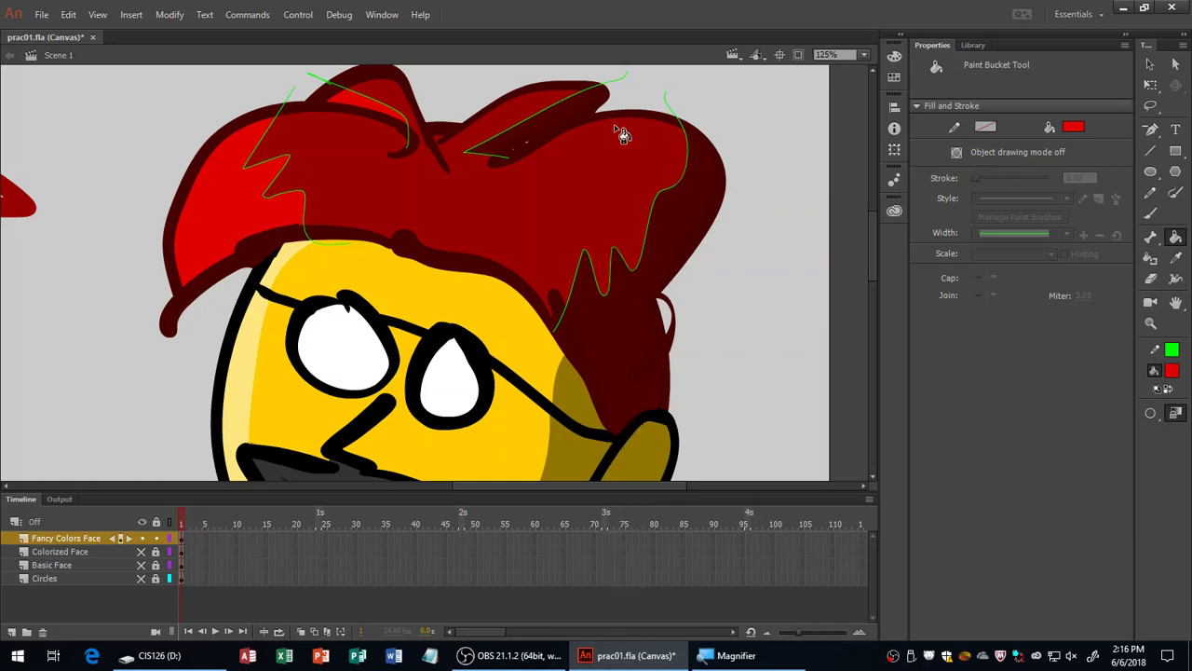
# Sketch green arcs and ellipses around the hair with the Pencil to illustrate the rounded volume of the head.
pyautogui.moveTo(219, 234)
pyautogui.mouseDown()
pyautogui.moveTo(398, 91)
pyautogui.moveTo(427, 86)
pyautogui.moveTo(515, 110)
pyautogui.moveTo(619, 170)
pyautogui.moveTo(694, 254)
pyautogui.mouseUp()
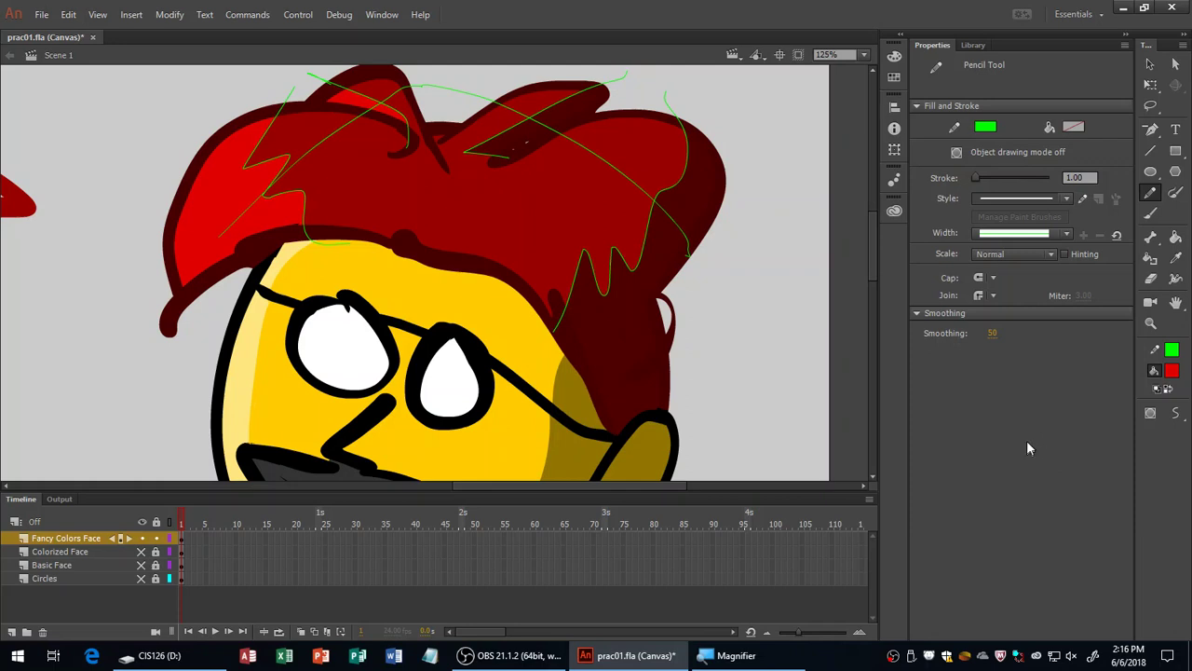
pyautogui.hotkey('ctrl', 'z')
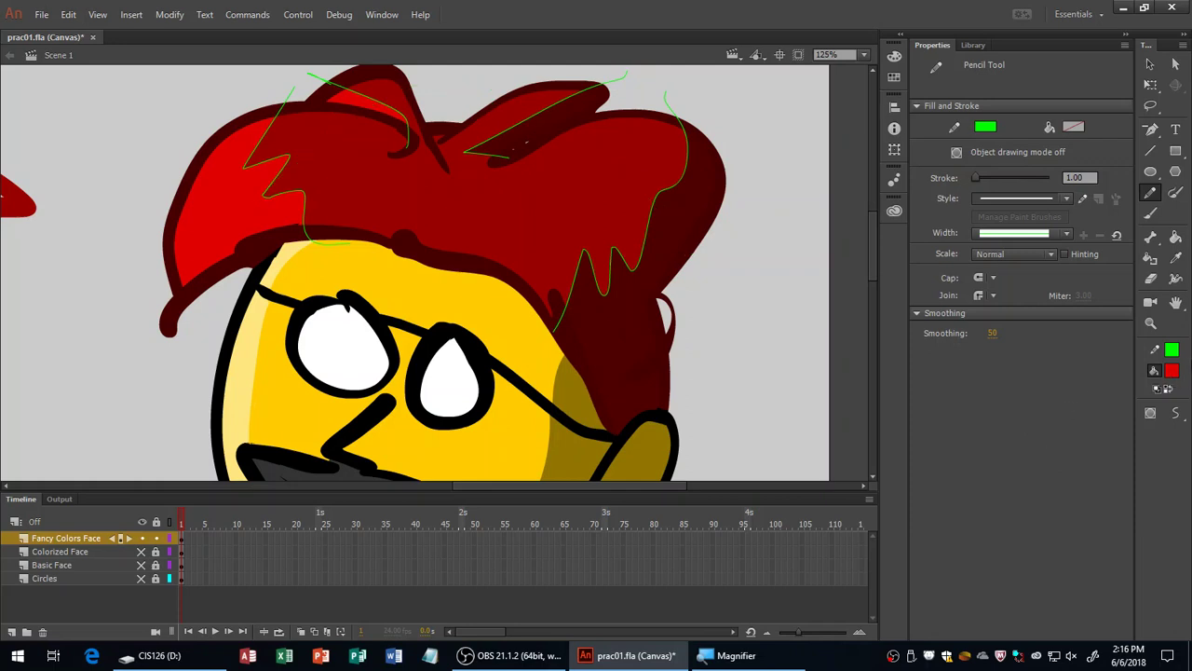
pyautogui.moveTo(214, 222)
pyautogui.mouseDown()
pyautogui.moveTo(336, 114)
pyautogui.moveTo(428, 79)
pyautogui.moveTo(476, 77)
pyautogui.moveTo(630, 176)
pyautogui.moveTo(731, 294)
pyautogui.mouseUp()
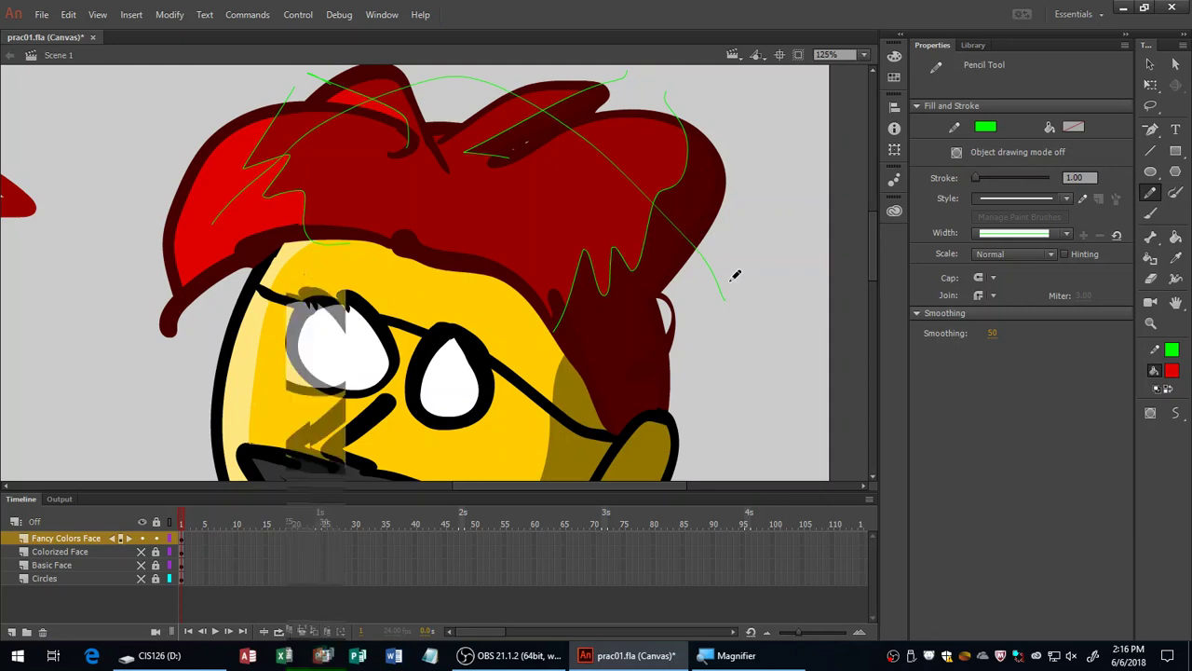
pyautogui.moveTo(586, 187)
pyautogui.mouseDown()
pyautogui.moveTo(298, 233)
pyautogui.moveTo(465, 289)
pyautogui.moveTo(664, 319)
pyautogui.mouseUp()
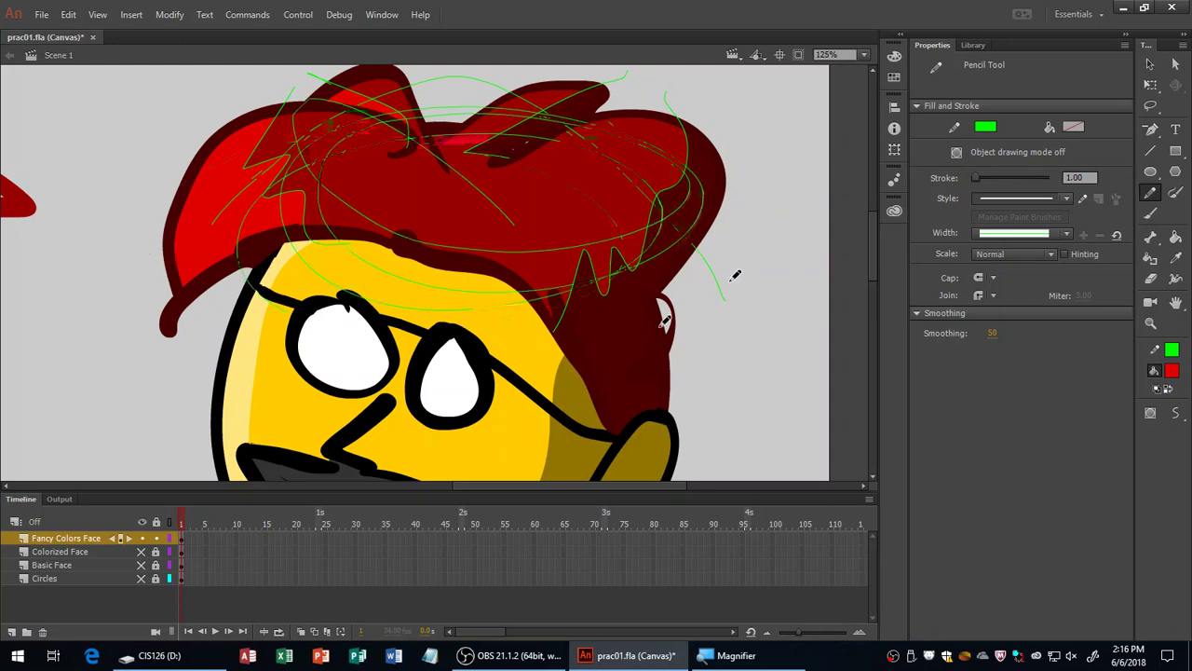
pyautogui.moveTo(690, 201); pyautogui.dragTo(697, 205)
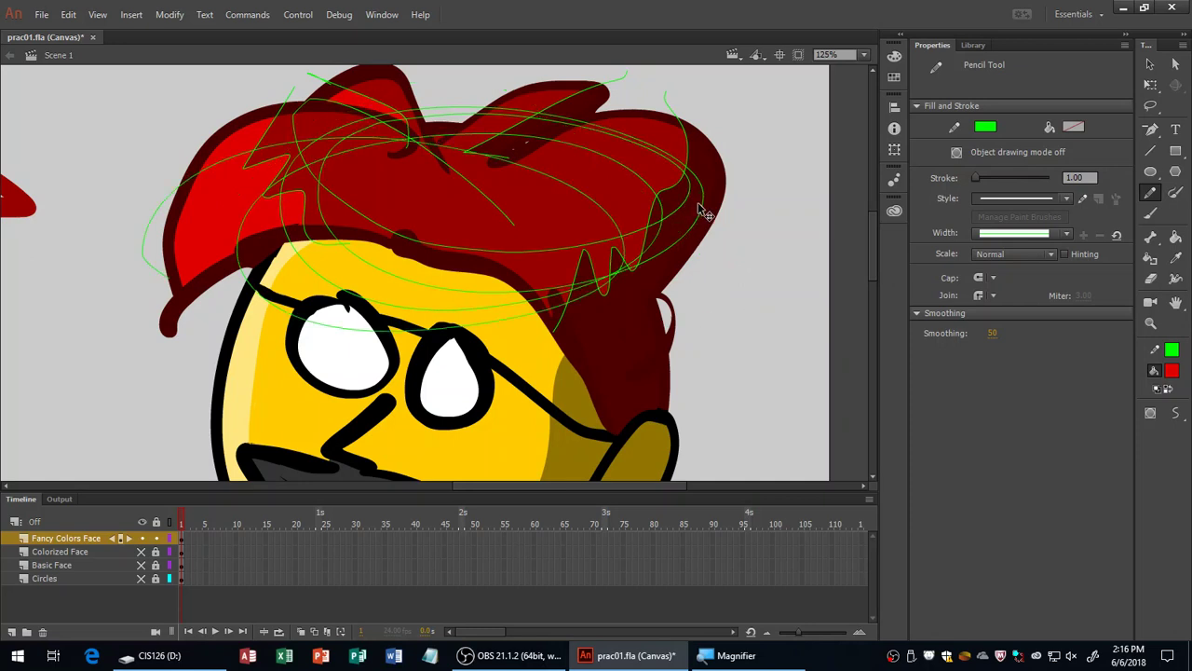
# Delete all the green lines from the hair, keeping the shaded fills.
pyautogui.hotkey('ctrl', 'a')
pyautogui.press('Delete')
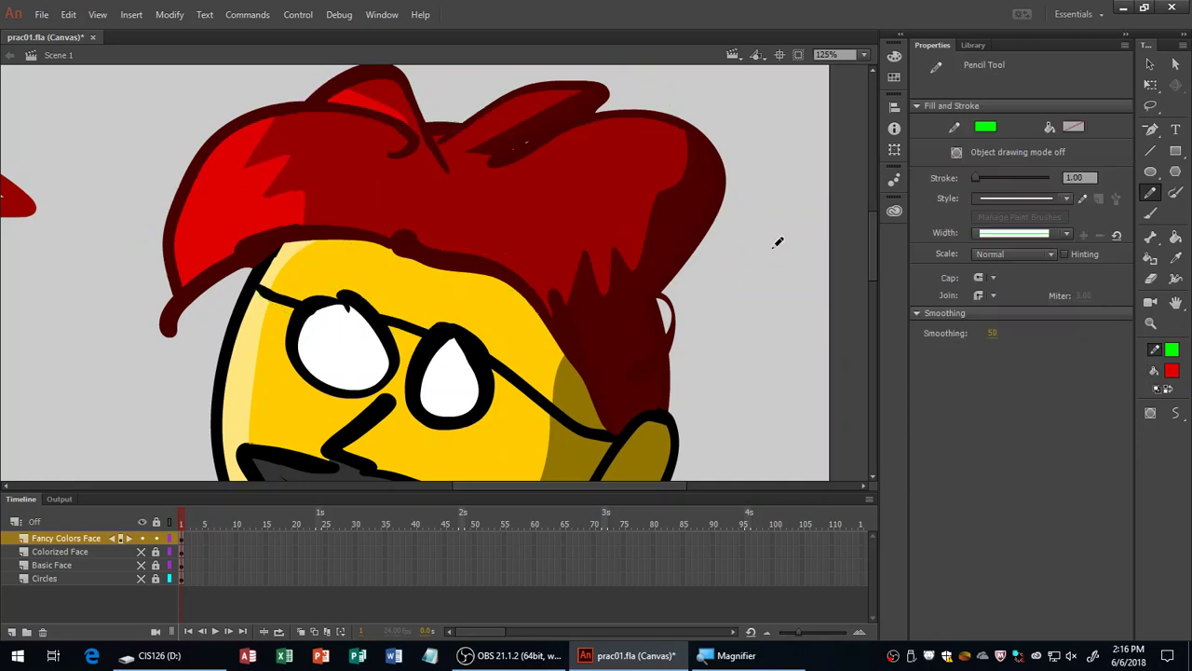
# Save the document, hide the panels, and view both heads together on the stage at 62%.
pyautogui.press('v')
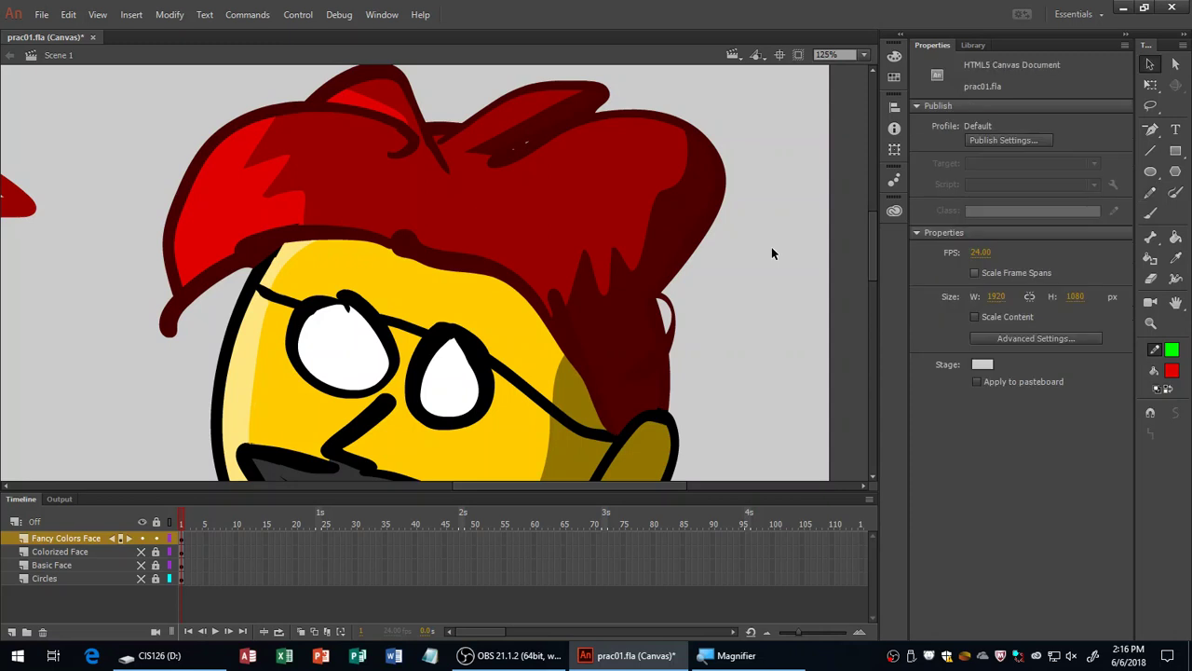
pyautogui.hotkey('ctrl', 's')
pyautogui.keyDown('alt'); pyautogui.click(742, 298); pyautogui.keyUp('alt')
pyautogui.press('F4')
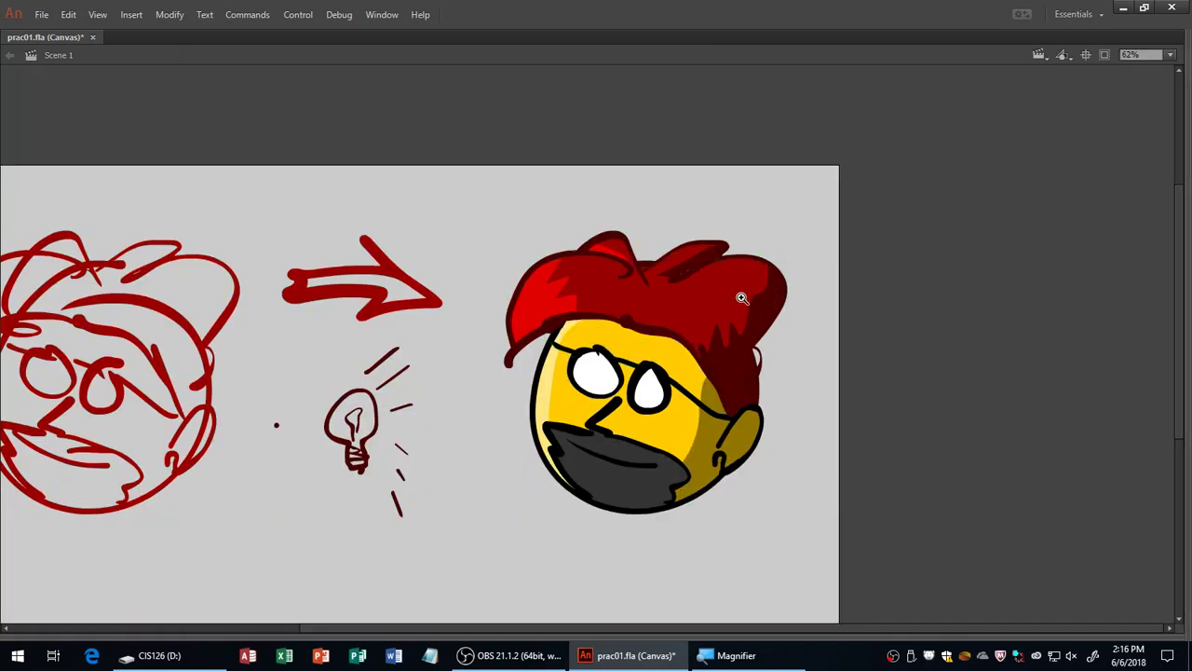
pyautogui.moveTo(649, 330); pyautogui.dragTo(763, 259)
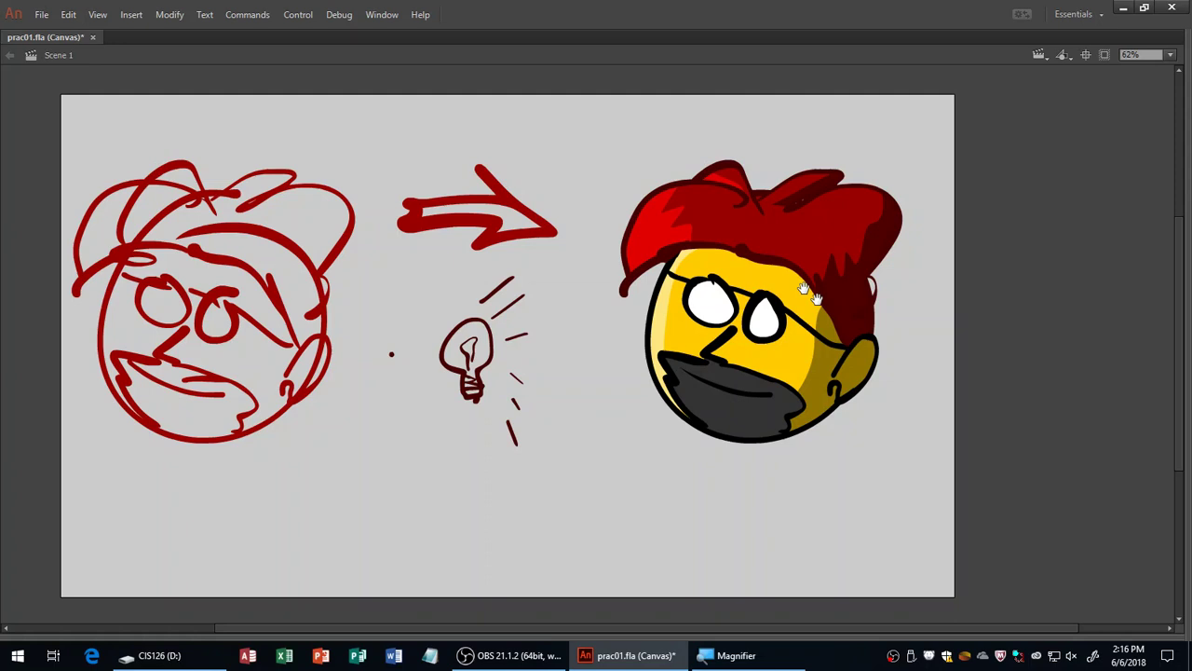
pyautogui.hotkey('ctrl', 's')
# Save the document and delete the stray outline loop sticking out behind the hair above the ear.
pyautogui.press('z')
pyautogui.click(817, 359)
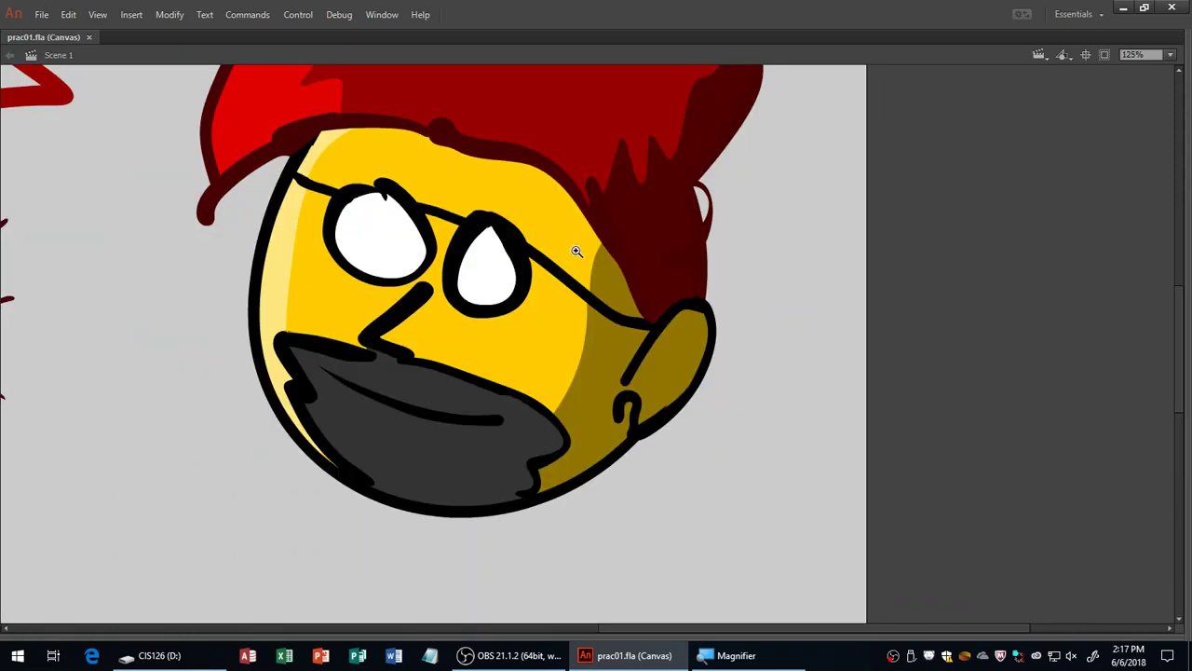
pyautogui.moveTo(559, 192); pyautogui.dragTo(561, 284)
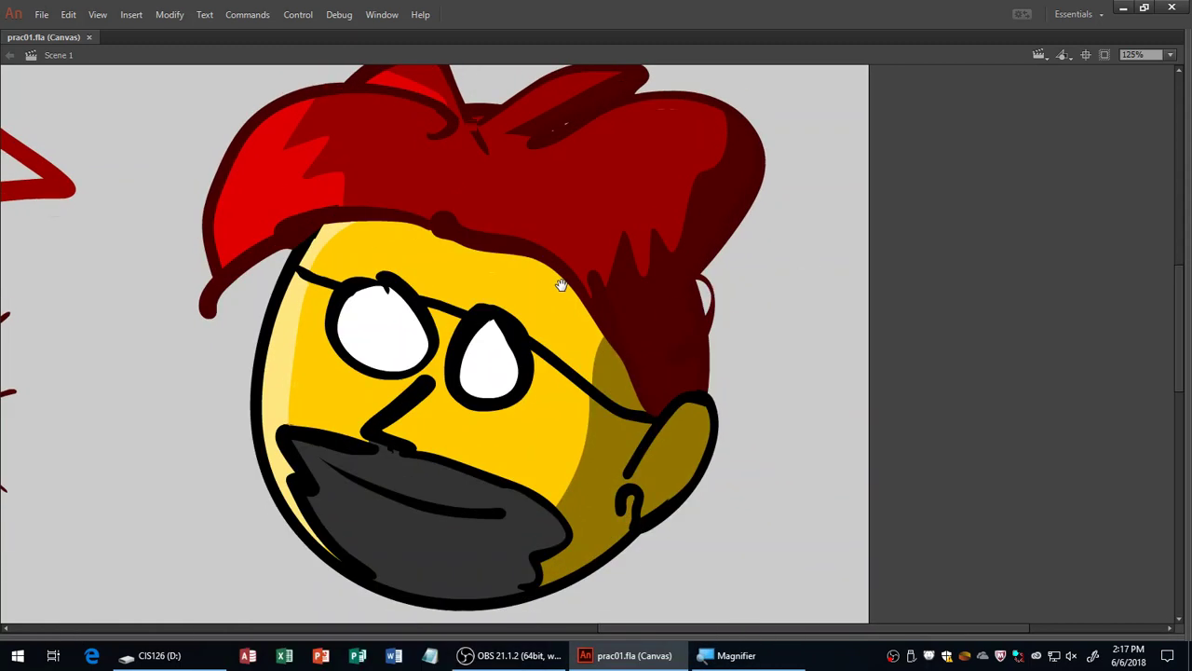
pyautogui.moveTo(562, 284); pyautogui.dragTo(554, 303)
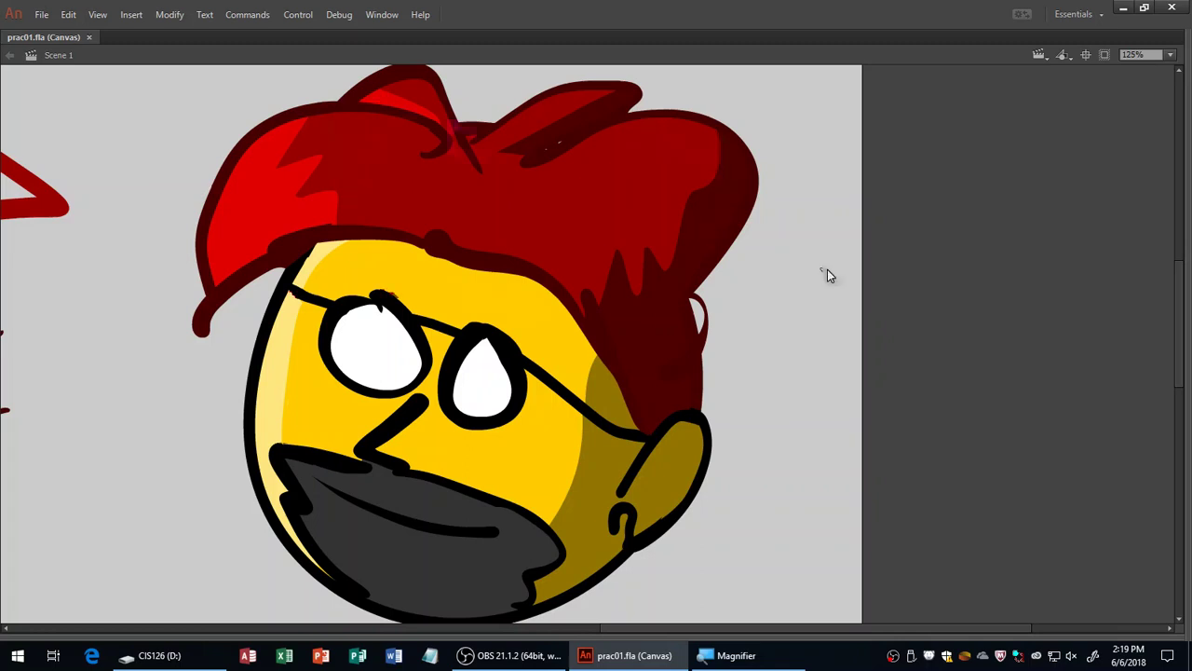
pyautogui.hotkey('ctrl', 's')
pyautogui.moveTo(690, 359); pyautogui.dragTo(692, 381)
pyautogui.click(690, 305)
pyautogui.press('Delete')
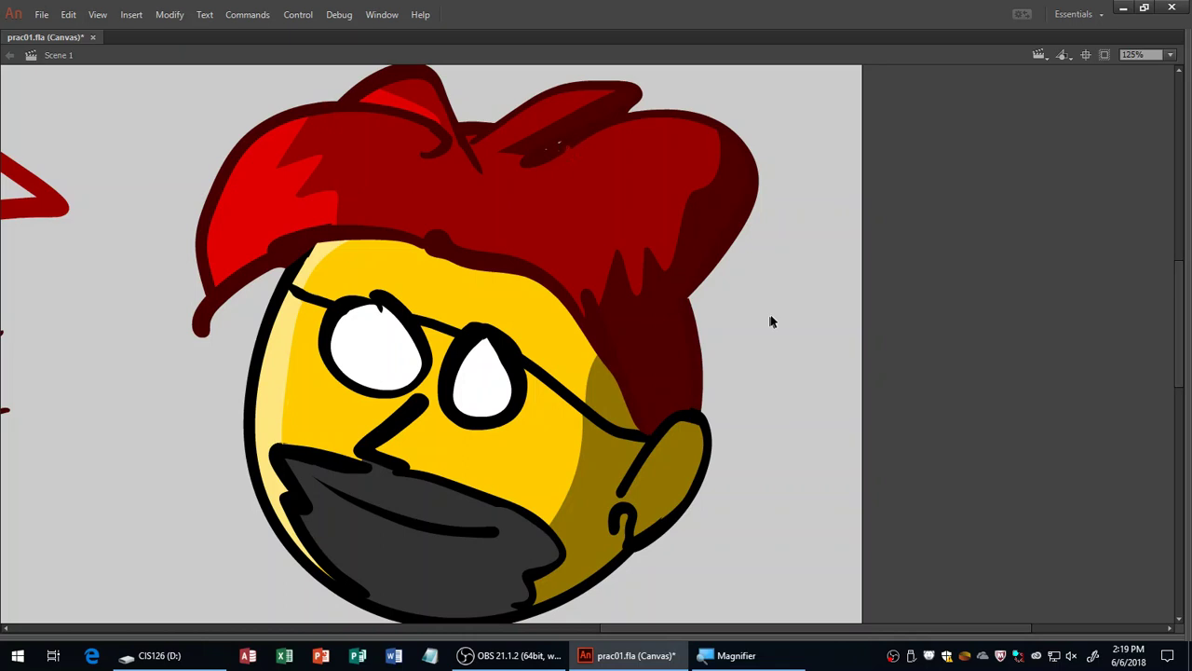
# Close the two tiny unfilled gaps in the rear tuft's shaded underside with the dark maroon.
pyautogui.press('z')
pyautogui.click(560, 142)
pyautogui.click(587, 349)
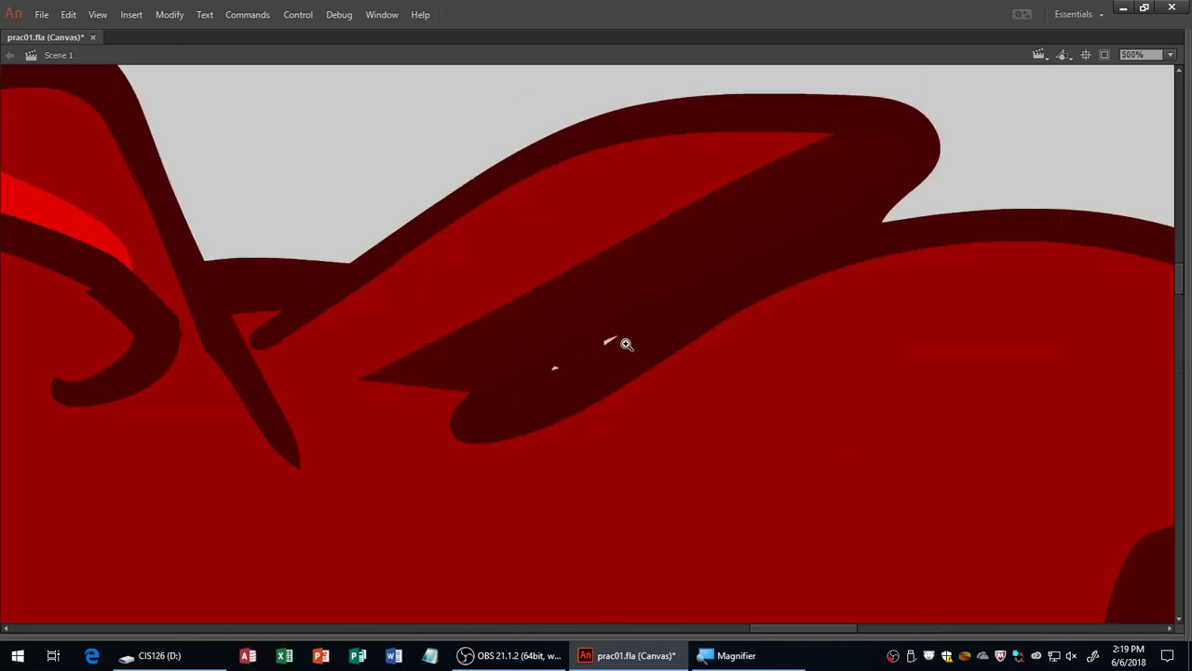
pyautogui.click(622, 345)
pyautogui.press('v')
pyautogui.click(559, 344)
pyautogui.press('Delete')
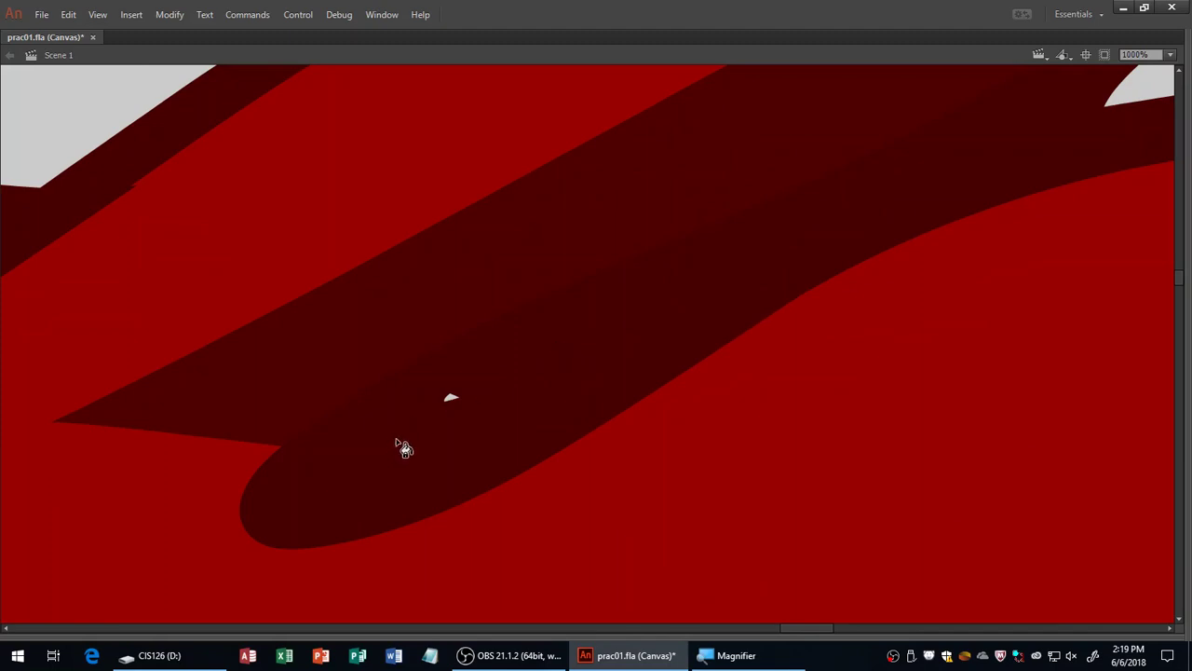
pyautogui.click(450, 399)
pyautogui.press('Delete')
pyautogui.moveTo(458, 408); pyautogui.dragTo(445, 187)
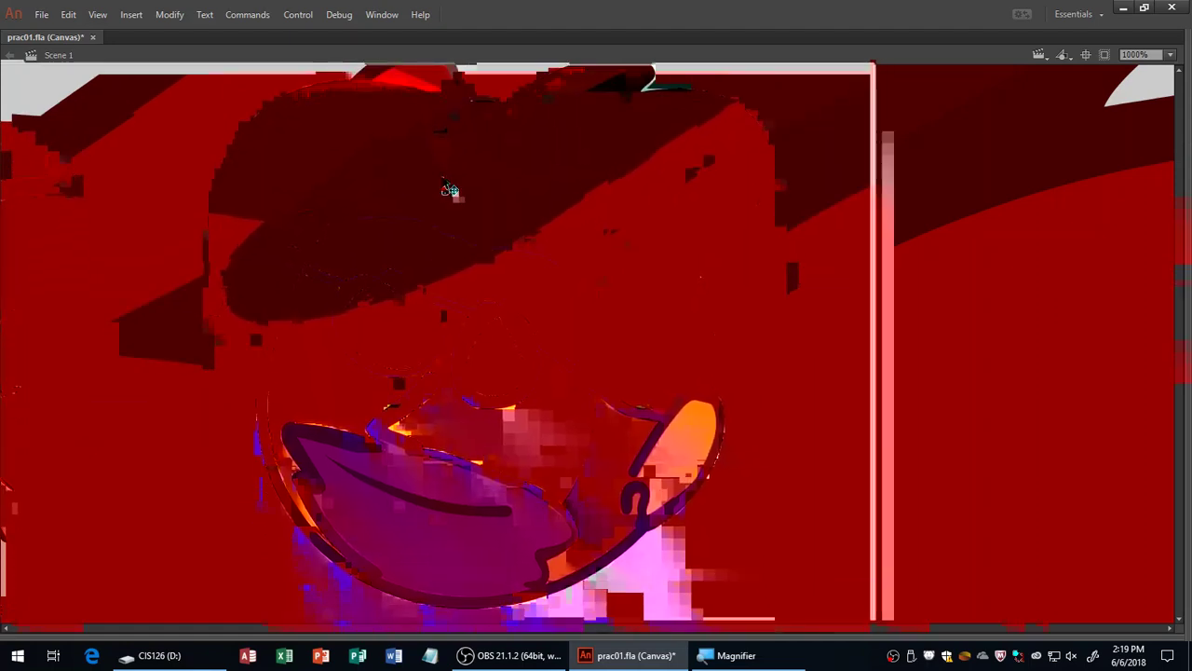
pyautogui.hotkey('ctrl', '-')
pyautogui.hotkey('ctrl', '-')
pyautogui.hotkey('ctrl', '-')
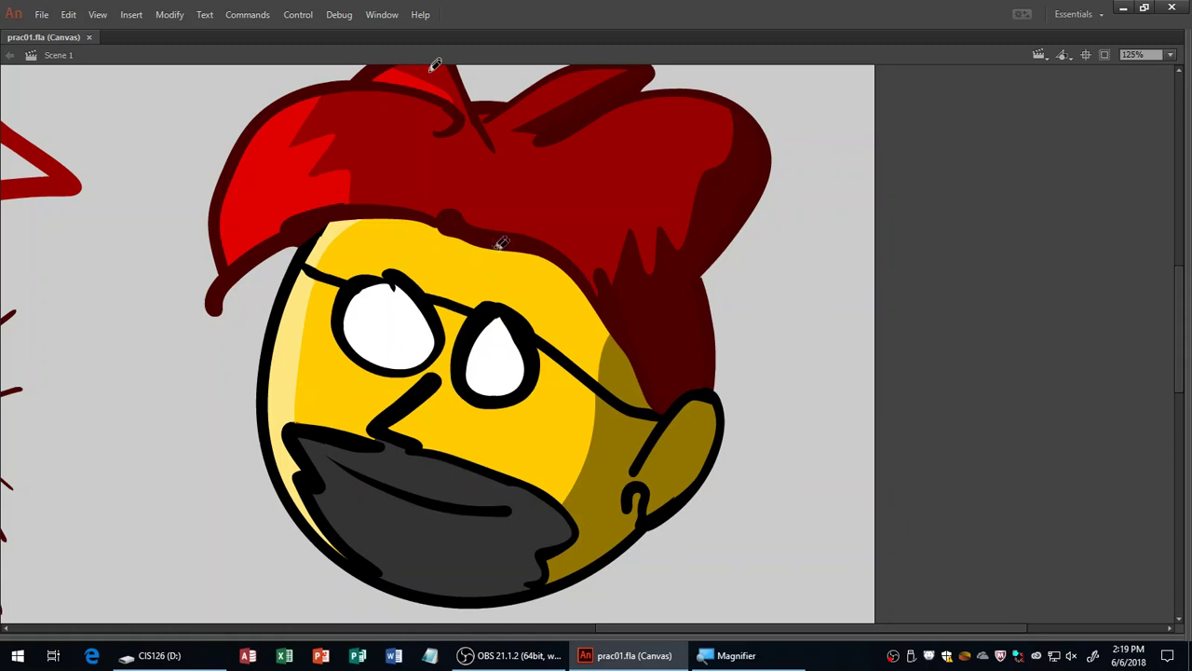
# Sketch green Pencil guides for cast shadows beneath the hairline, glasses lenses, glasses arms and nose.
pyautogui.moveTo(471, 387)
pyautogui.mouseDown()
pyautogui.moveTo(488, 412)
pyautogui.moveTo(516, 418)
pyautogui.moveTo(545, 381)
pyautogui.moveTo(514, 352)
pyautogui.mouseUp()
pyautogui.moveTo(443, 222); pyautogui.dragTo(639, 362)
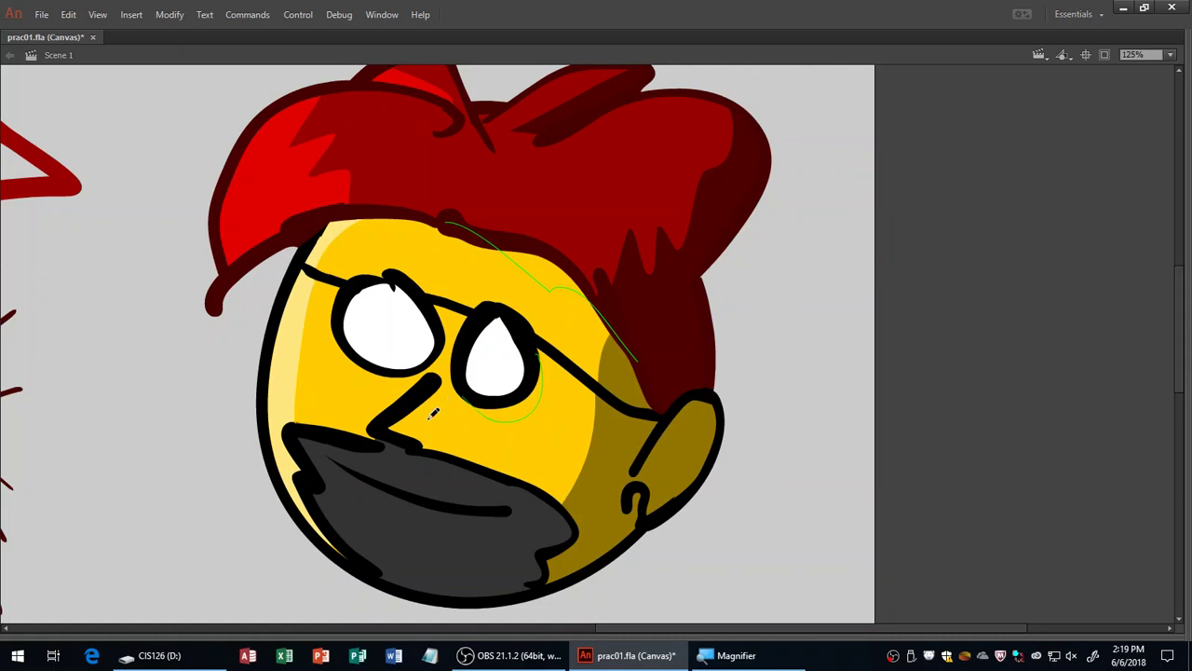
pyautogui.moveTo(462, 451)
pyautogui.mouseDown()
pyautogui.moveTo(432, 449)
pyautogui.moveTo(422, 440)
pyautogui.moveTo(437, 391)
pyautogui.mouseUp()
pyautogui.moveTo(403, 365)
pyautogui.mouseDown()
pyautogui.moveTo(444, 369)
pyautogui.moveTo(442, 306)
pyautogui.moveTo(418, 319)
pyautogui.moveTo(484, 327)
pyautogui.moveTo(625, 421)
pyautogui.mouseUp()
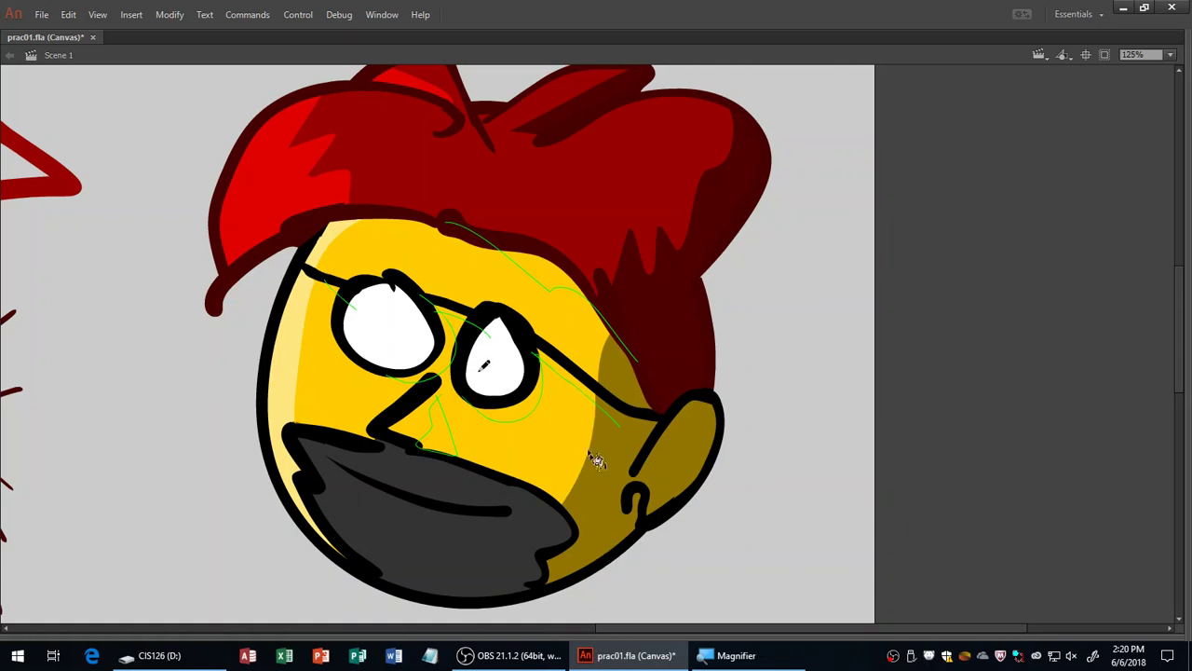
# Fill the guided areas around the lenses, nose and hairline with the dark yellow skin shade.
pyautogui.click(537, 399)
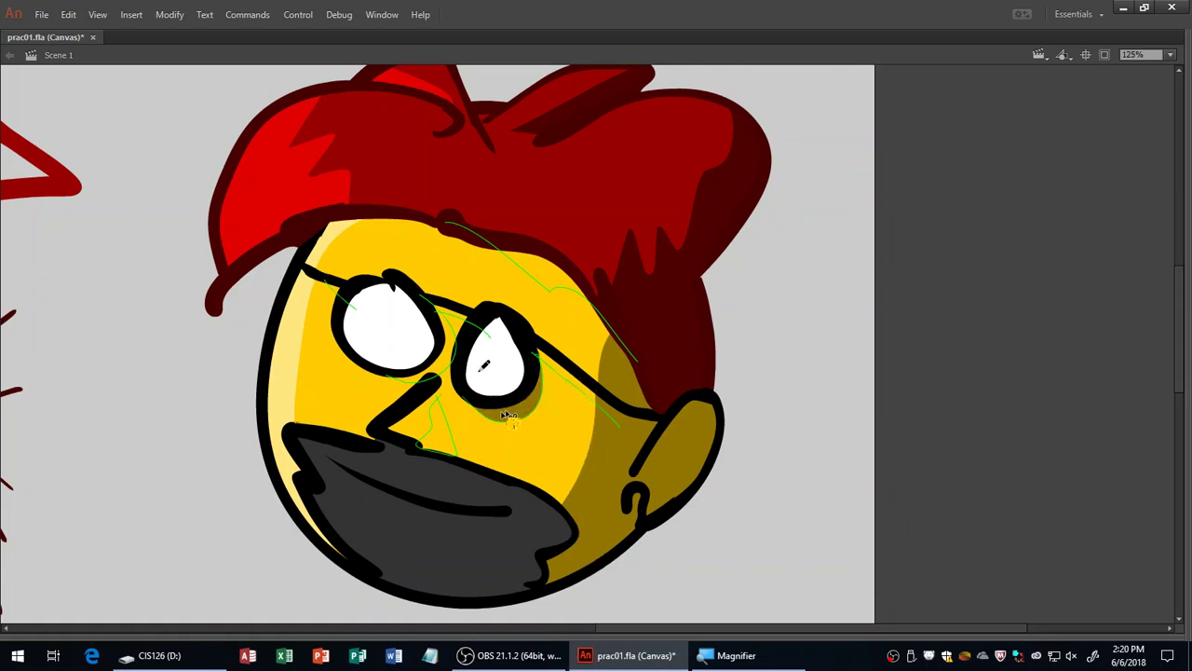
pyautogui.click(447, 442)
pyautogui.click(450, 356)
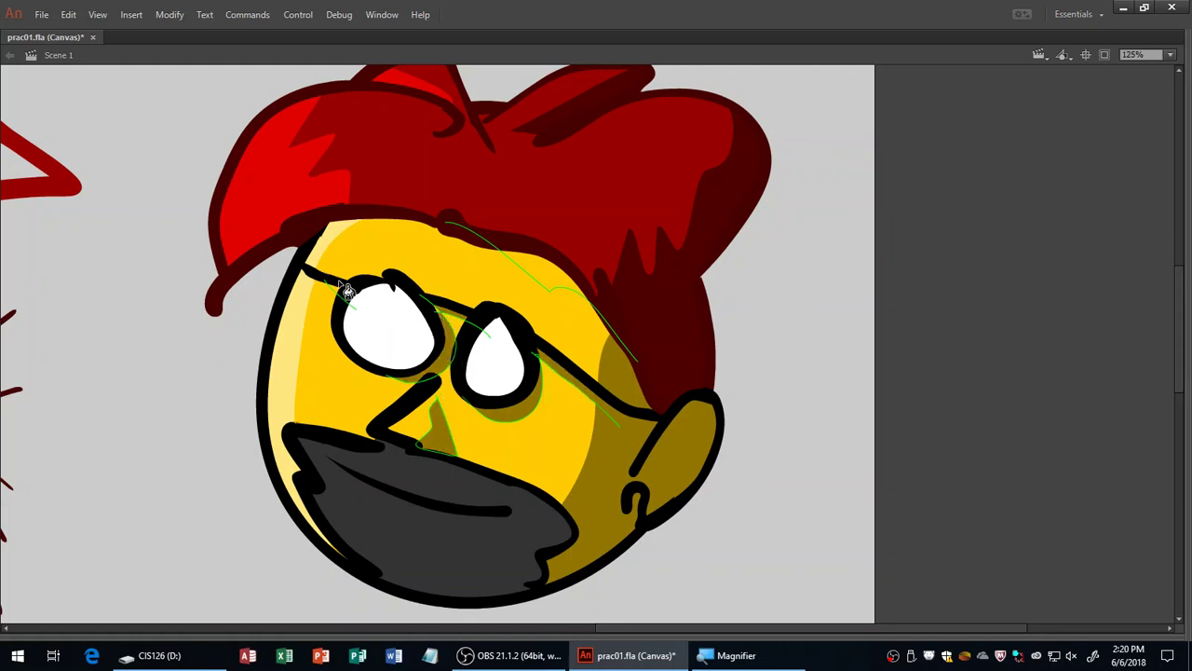
pyautogui.click(553, 275)
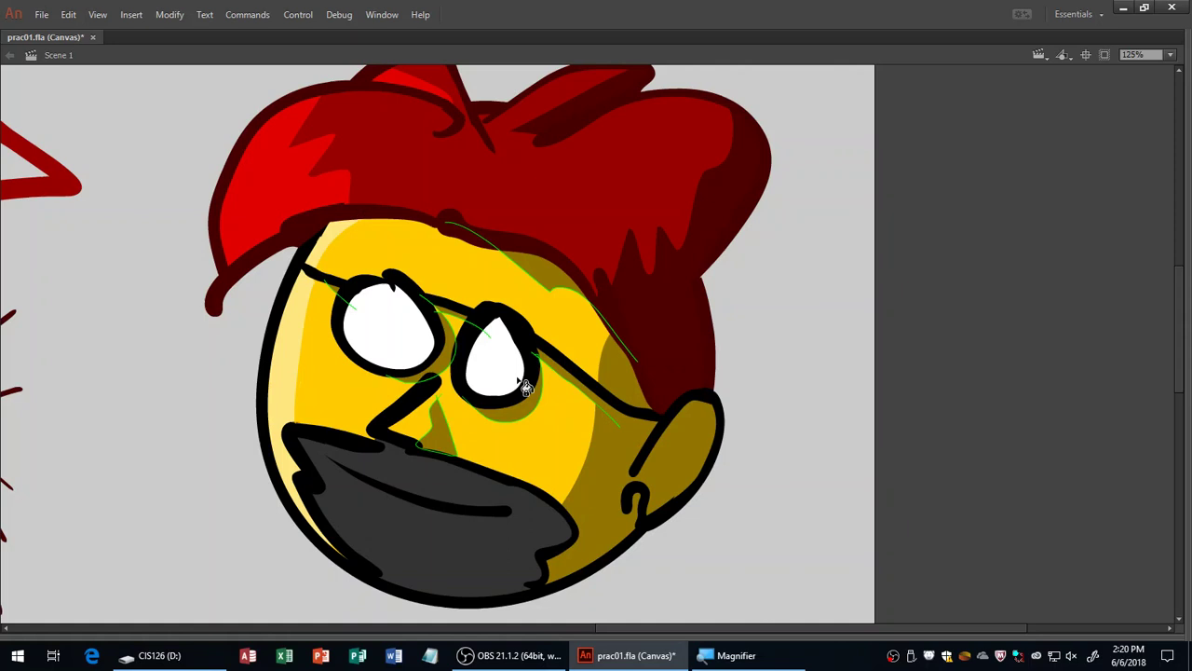
# Add a dark yellow shadow along the forehead under the front hair, bounded by a green guide, and save.
pyautogui.moveTo(436, 221); pyautogui.dragTo(321, 204)
pyautogui.press('v')
pyautogui.hotkey('ctrl', 's')
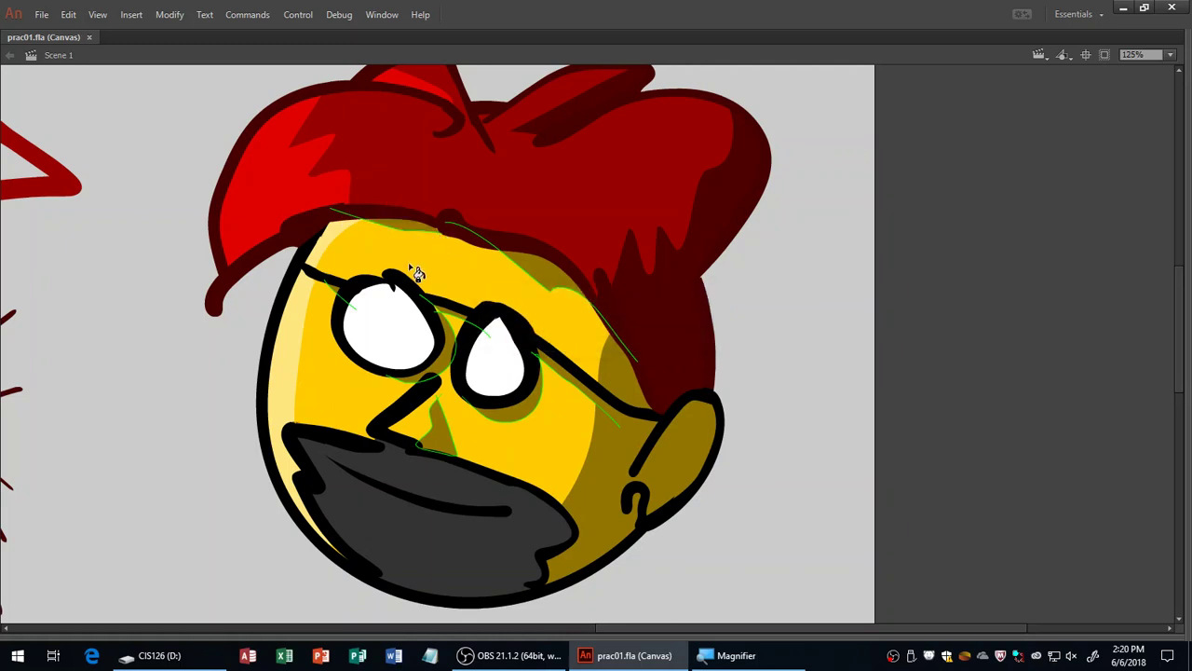
# Delete all the green guide lines from the face, keeping the shadow fills, and save the document.
pyautogui.moveTo(335, 291)
pyautogui.mouseDown()
pyautogui.moveTo(376, 447)
pyautogui.moveTo(578, 310)
pyautogui.moveTo(561, 463)
pyautogui.mouseUp()
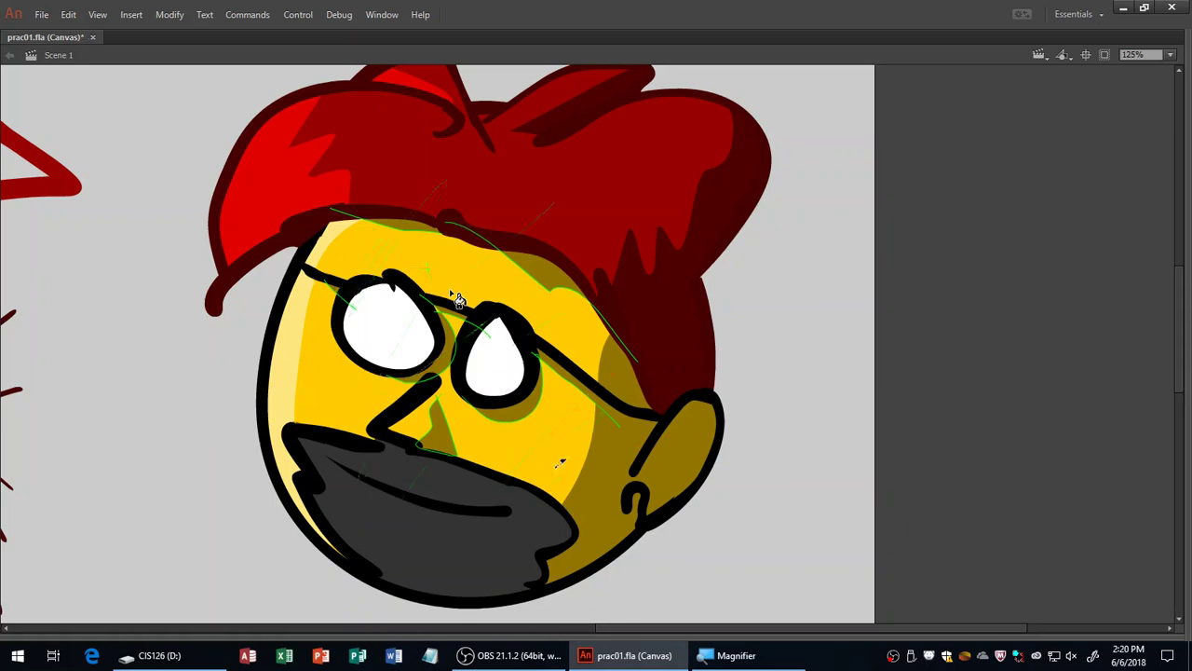
pyautogui.doubleClick(586, 401)
pyautogui.press('Delete')
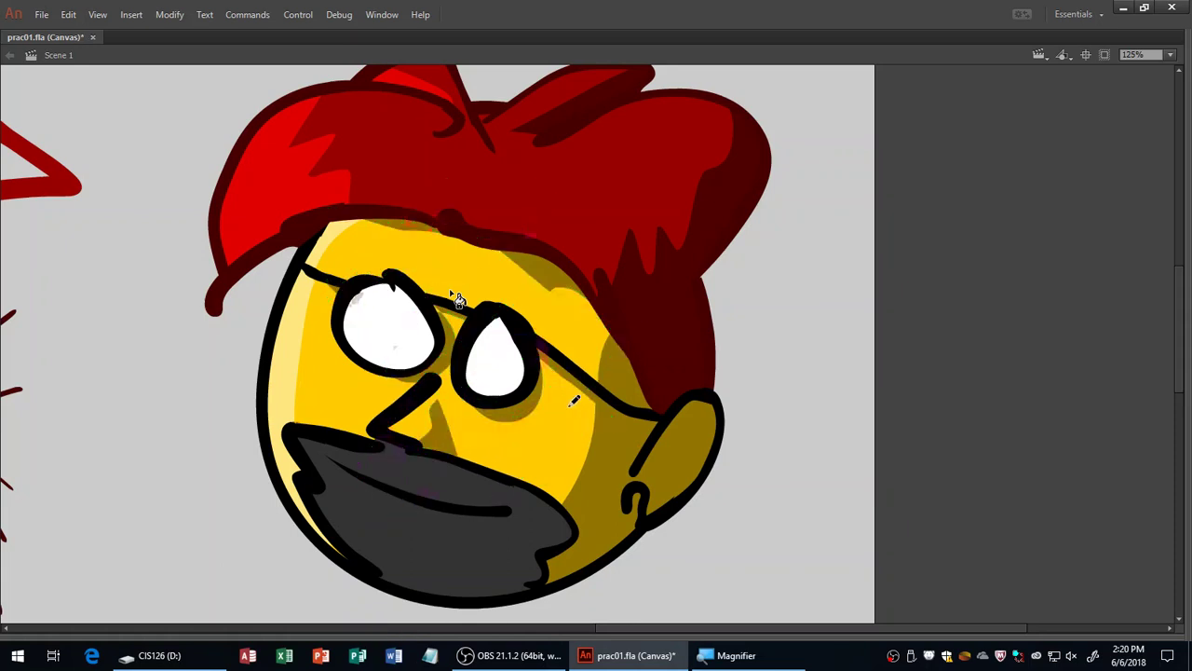
pyautogui.hotkey('ctrl', 's')
# Add a jagged dark maroon shadow where the hair tufts meet, using a temporary green guide, and save.
pyautogui.moveTo(513, 145)
pyautogui.mouseDown()
pyautogui.moveTo(532, 134)
pyautogui.moveTo(499, 153)
pyautogui.mouseUp()
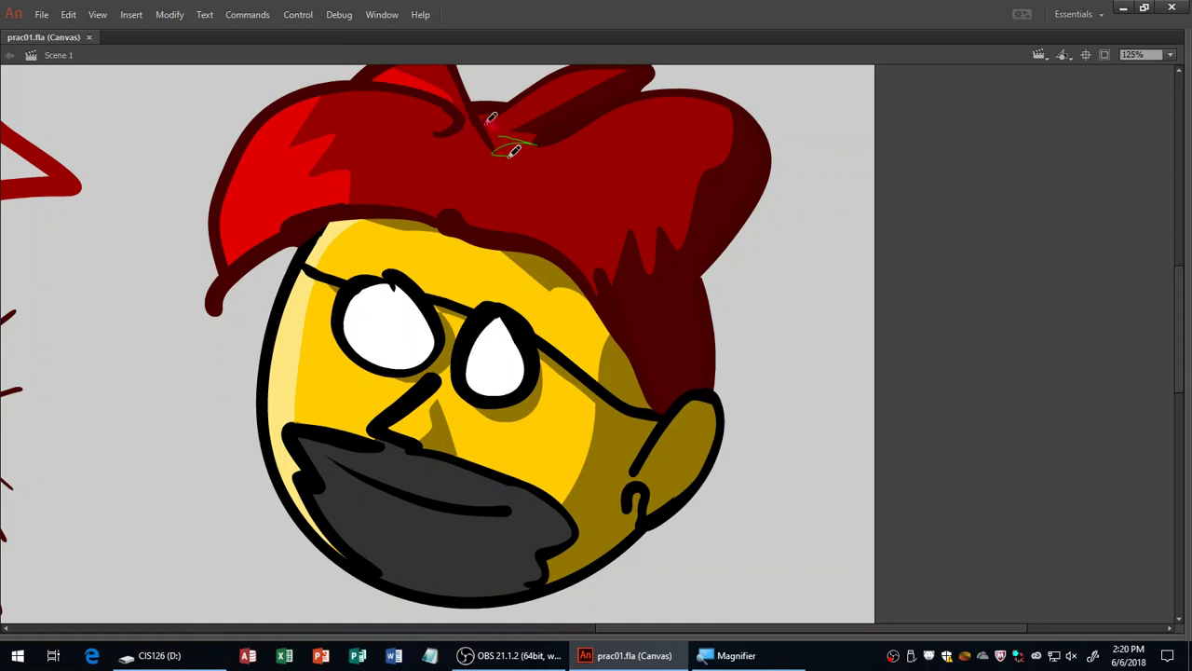
pyautogui.hotkey('ctrl', 'z')
pyautogui.moveTo(494, 129)
pyautogui.mouseDown()
pyautogui.moveTo(530, 147)
pyautogui.moveTo(456, 140)
pyautogui.moveTo(486, 126)
pyautogui.moveTo(522, 156)
pyautogui.mouseUp()
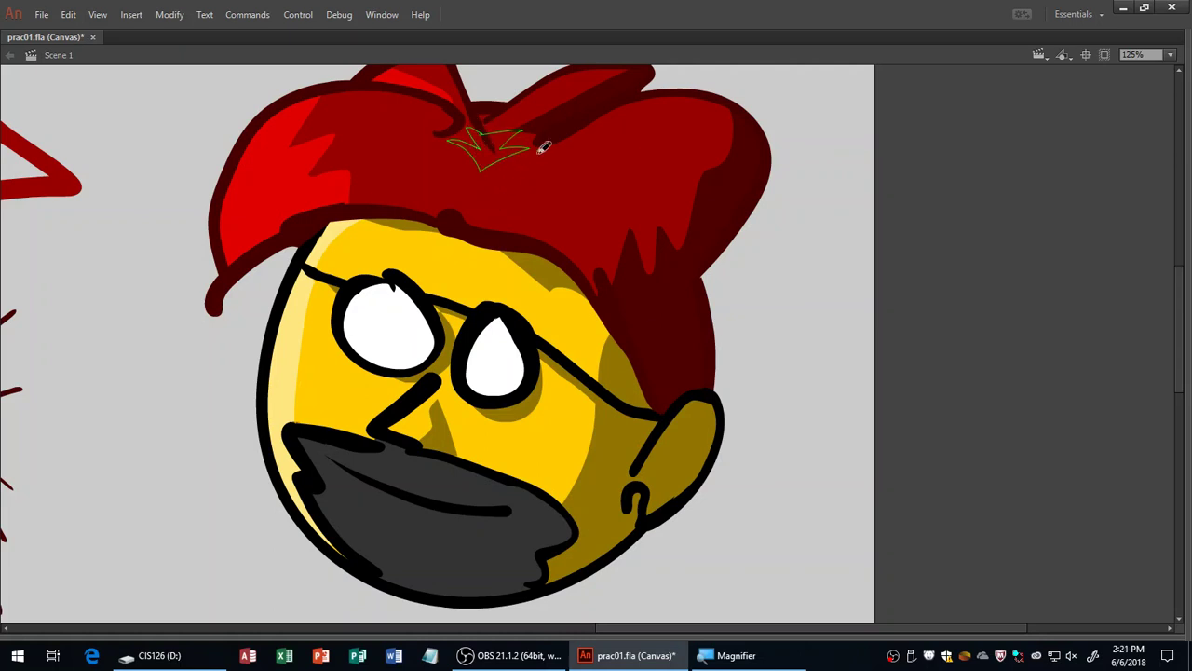
pyautogui.press('v')
pyautogui.hotkey('ctrl', 'shift', 'a')
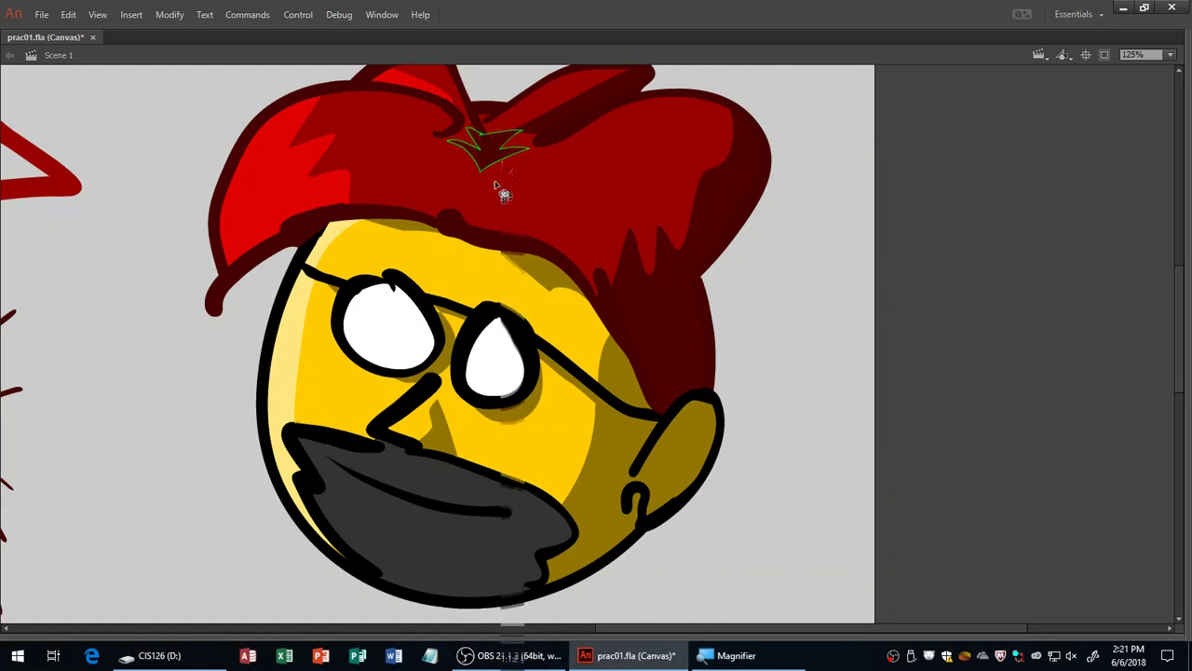
pyautogui.hotkey('ctrl', 'z')
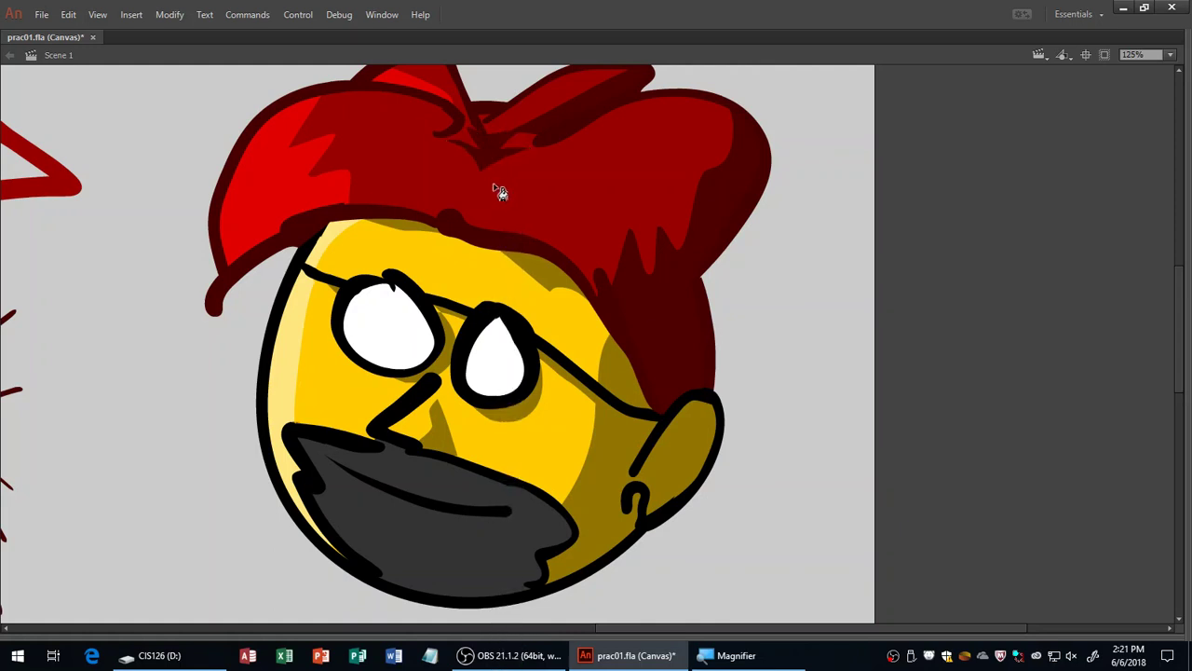
pyautogui.hotkey('ctrl', 's')
# Touch up the shadow beside the nose and save the document.
pyautogui.press('h')
pyautogui.moveTo(532, 329); pyautogui.dragTo(547, 287)
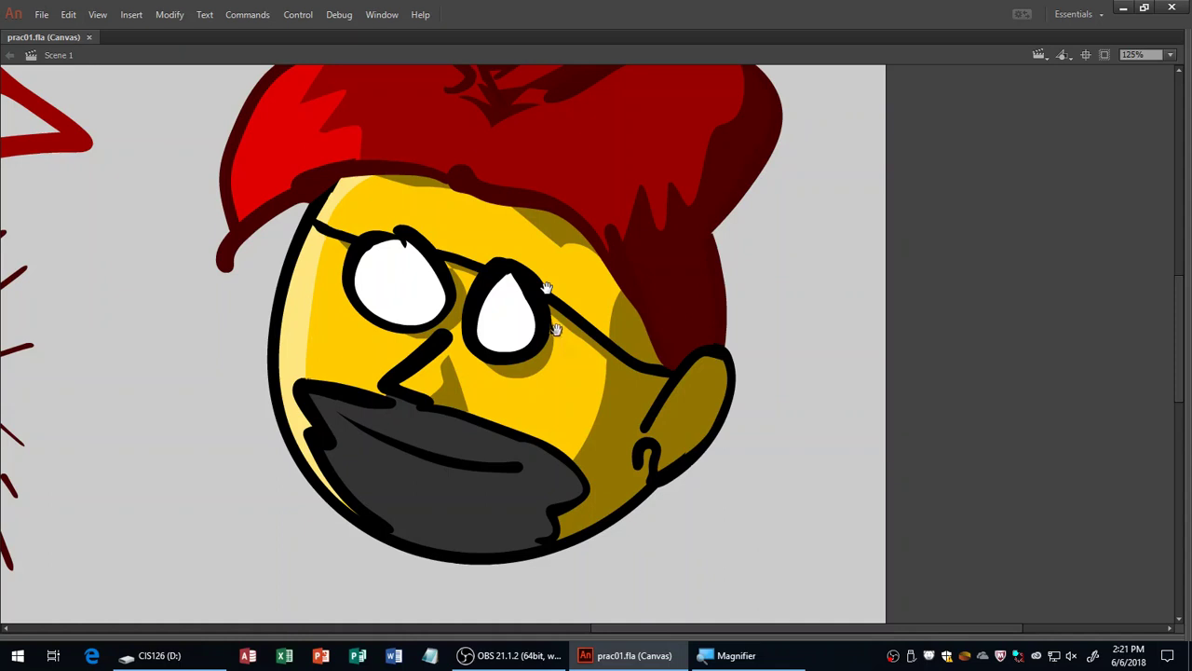
pyautogui.click(446, 383)
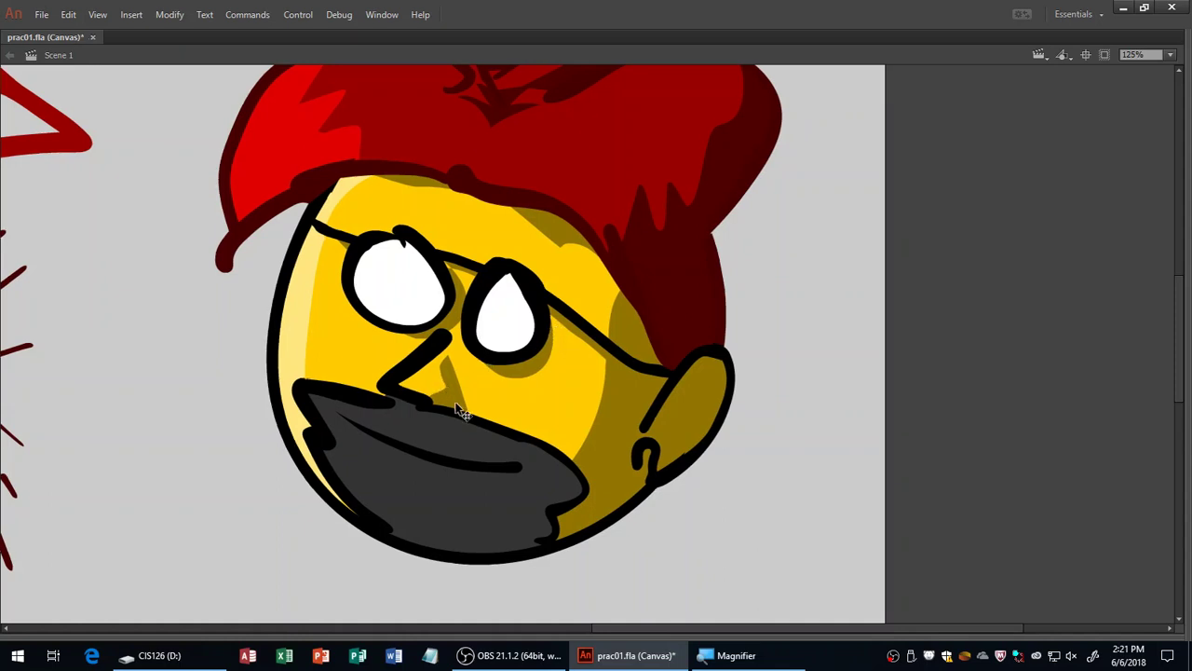
pyautogui.hotkey('ctrl', 's')
# Review the shaded head next to the sketch with the whole stage in view.
pyautogui.scroll(2, 613, 245)
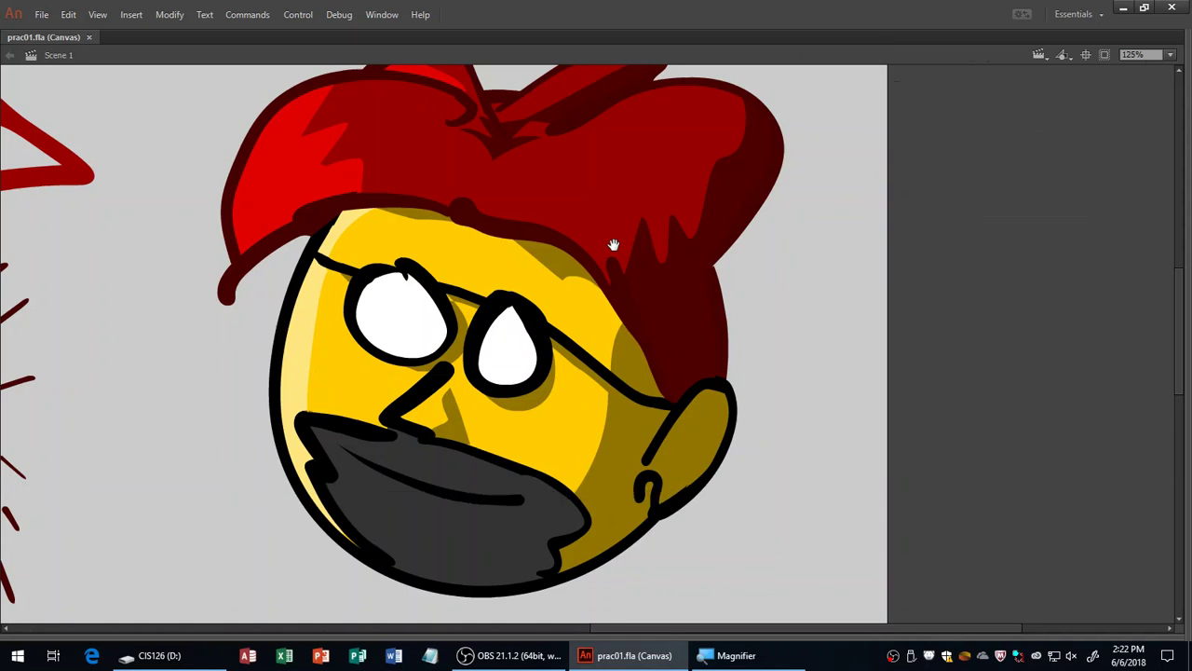
pyautogui.hotkey('ctrl', '-')
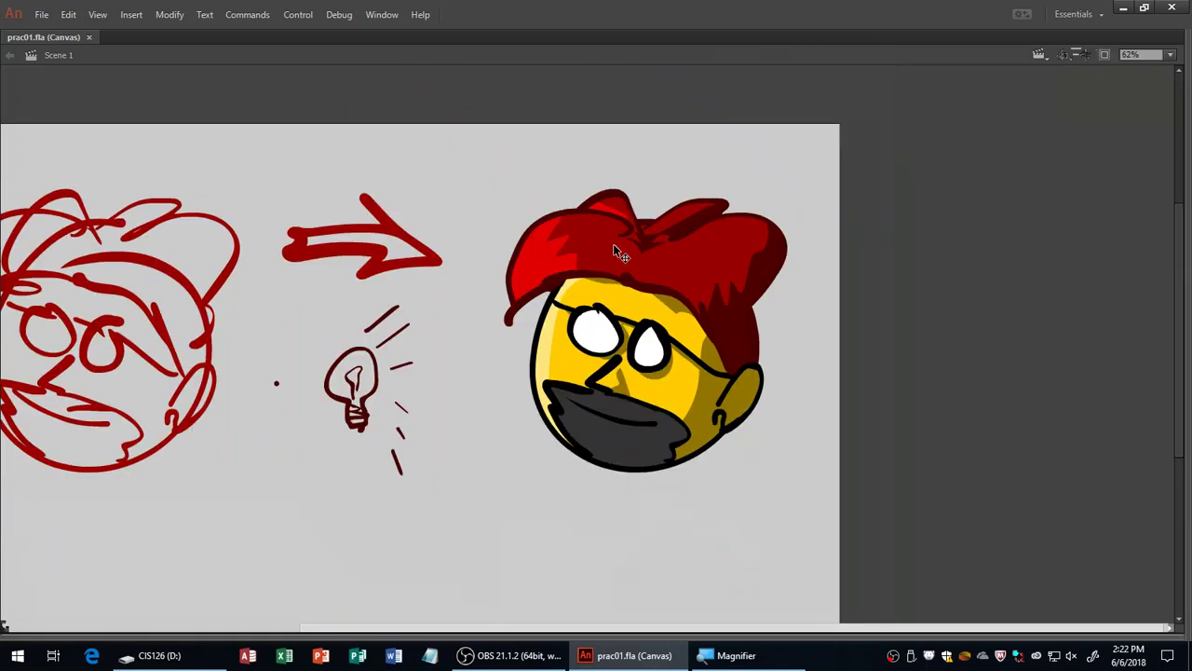
pyautogui.moveTo(577, 354); pyautogui.dragTo(675, 314)
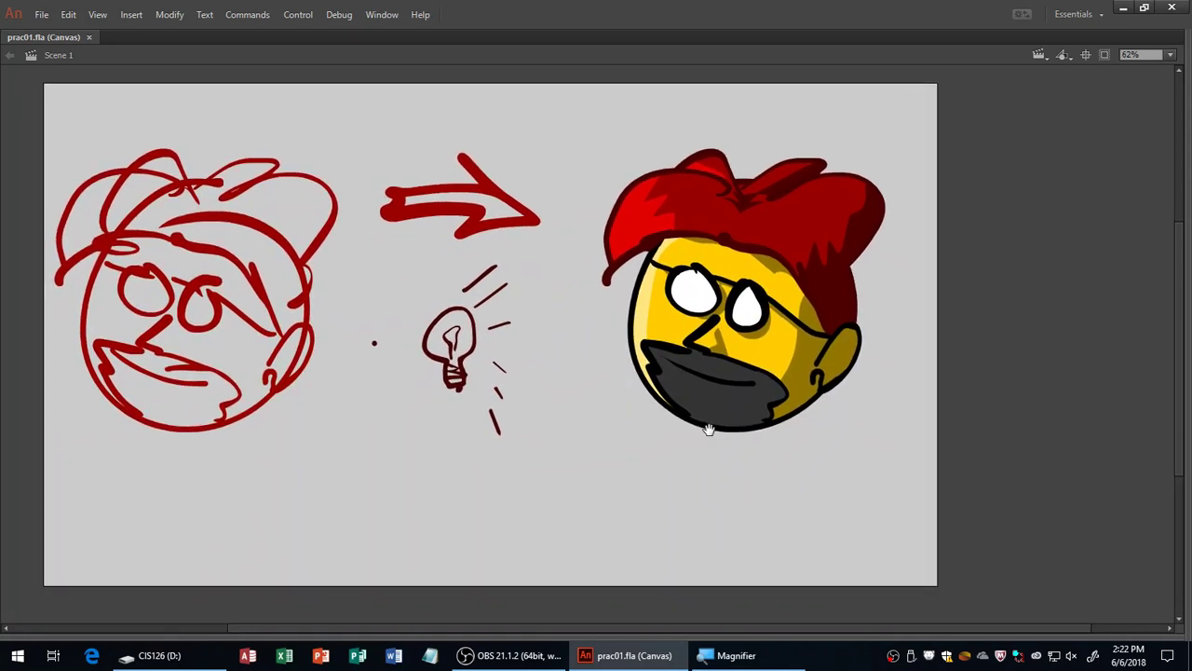